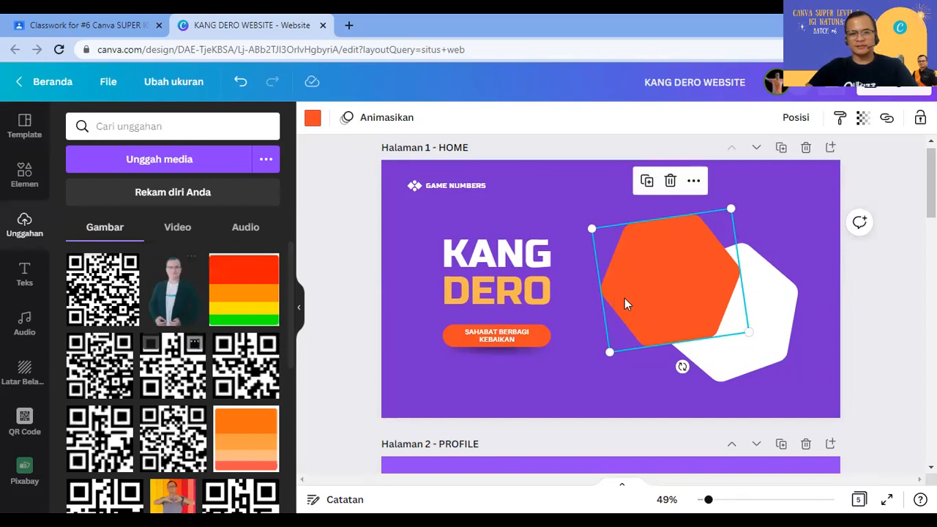
# Step: Move the cut-out person photo onto the orange hexagon and enlarge it there
pyautogui.moveTo(703, 303); pyautogui.dragTo(691, 298)
pyautogui.moveTo(741, 346); pyautogui.dragTo(753, 360)
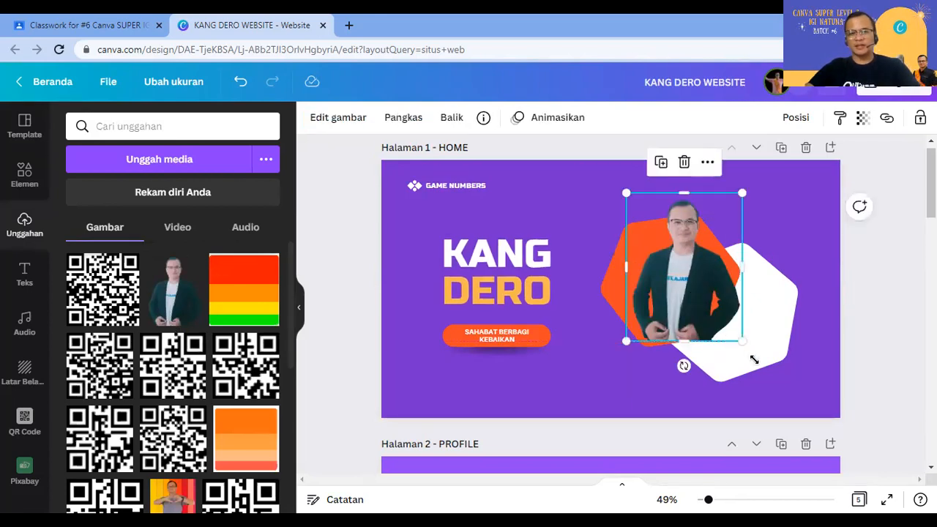
pyautogui.moveTo(682, 328); pyautogui.dragTo(679, 320)
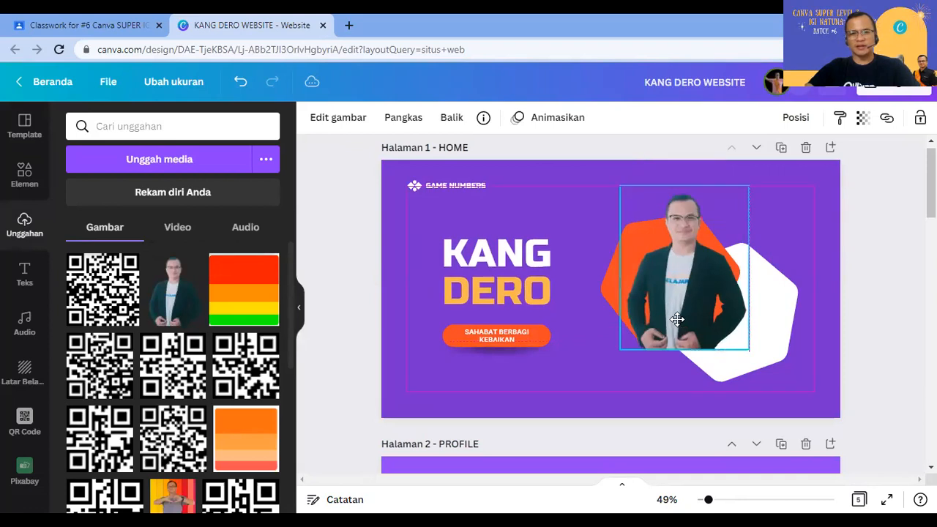
pyautogui.click(821, 247)
pyautogui.click(13, 184)
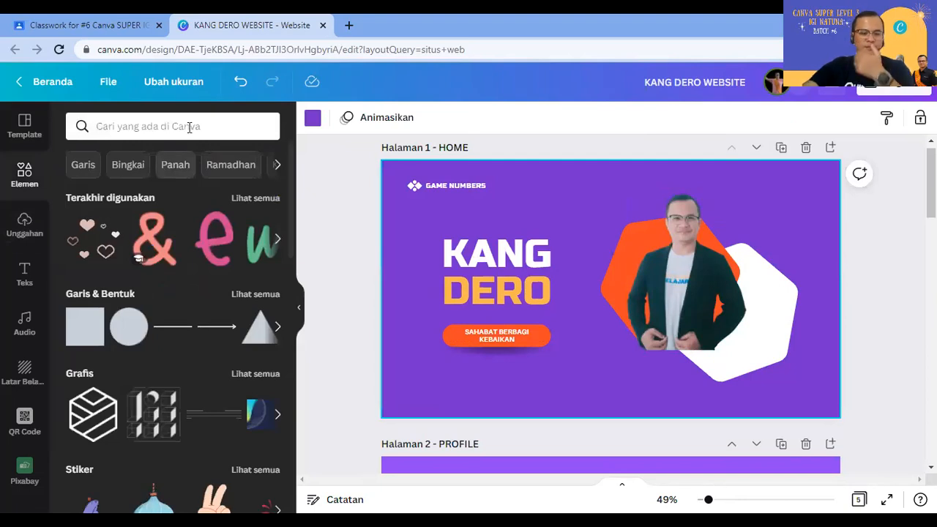
# Step: Search elements for BRUSH and place a shrunken brush stroke below the person photo
pyautogui.click(189, 127)
pyautogui.write('BR')
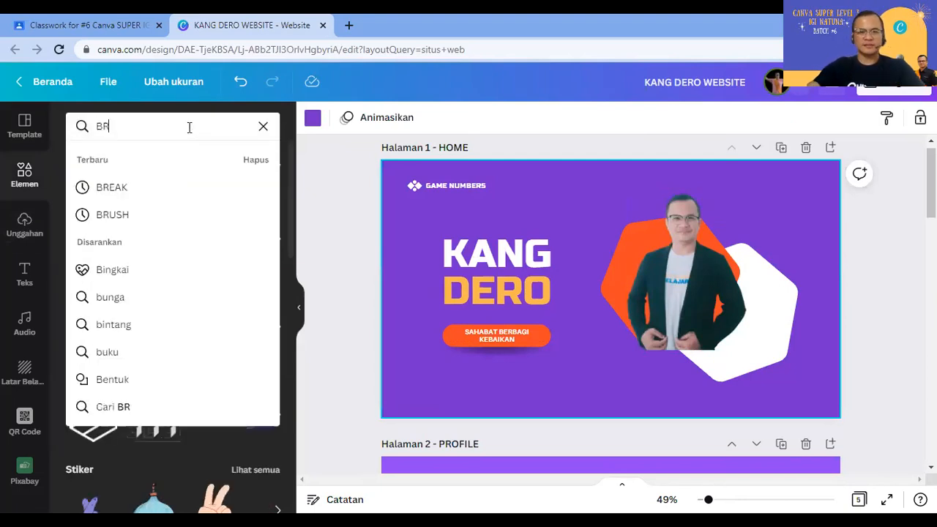
pyautogui.write('USH')
pyautogui.press('Return')
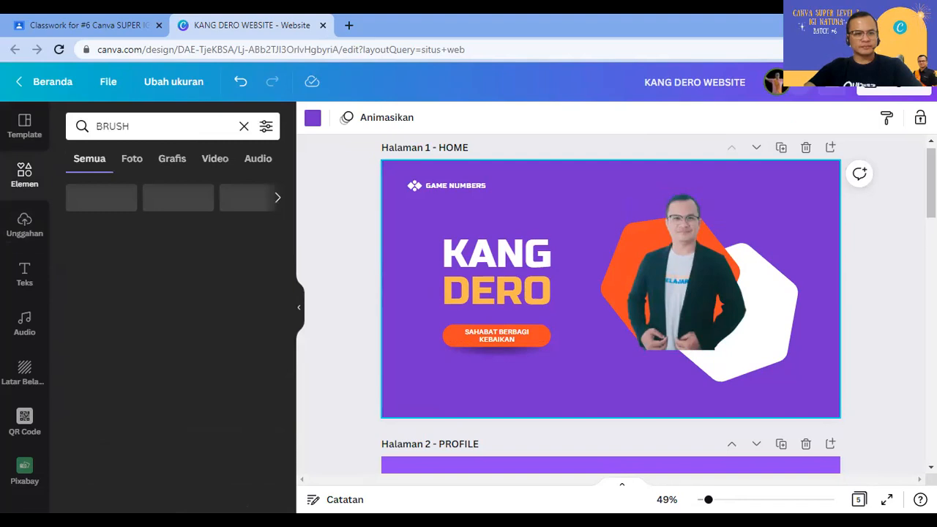
pyautogui.click(117, 404)
pyautogui.moveTo(595, 298)
pyautogui.mouseDown()
pyautogui.moveTo(727, 378)
pyautogui.moveTo(699, 362)
pyautogui.mouseUp()
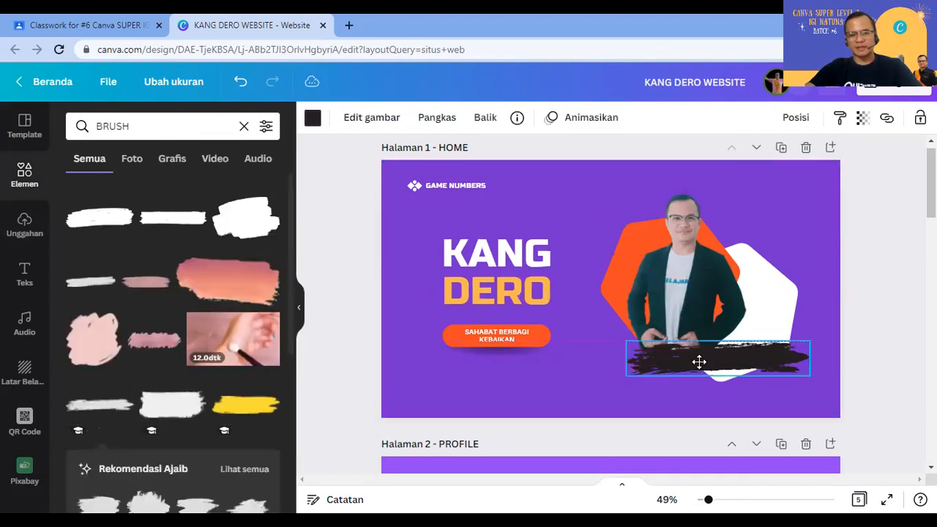
pyautogui.moveTo(808, 376)
pyautogui.mouseDown()
pyautogui.moveTo(736, 371)
pyautogui.moveTo(688, 352)
pyautogui.mouseUp()
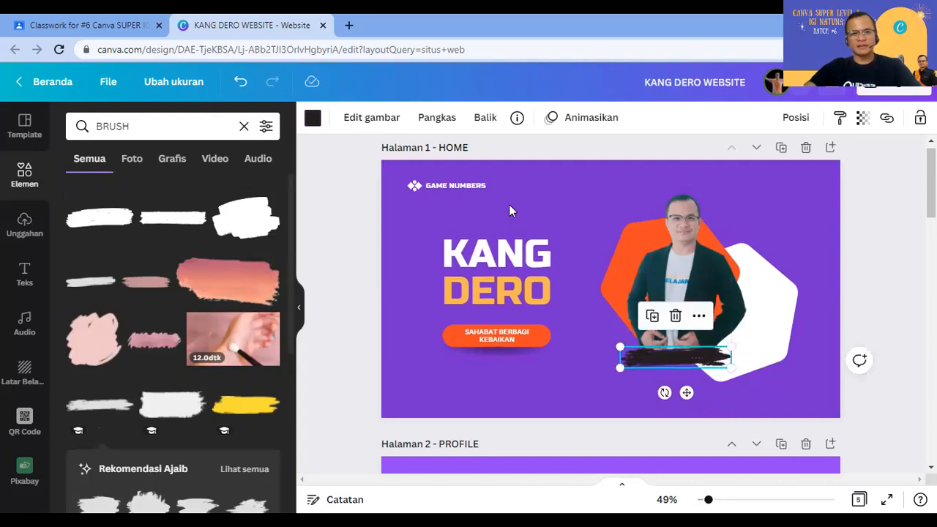
# Step: Make the brush stroke white, then shrink it further and nudge it under the photo
pyautogui.click(313, 117)
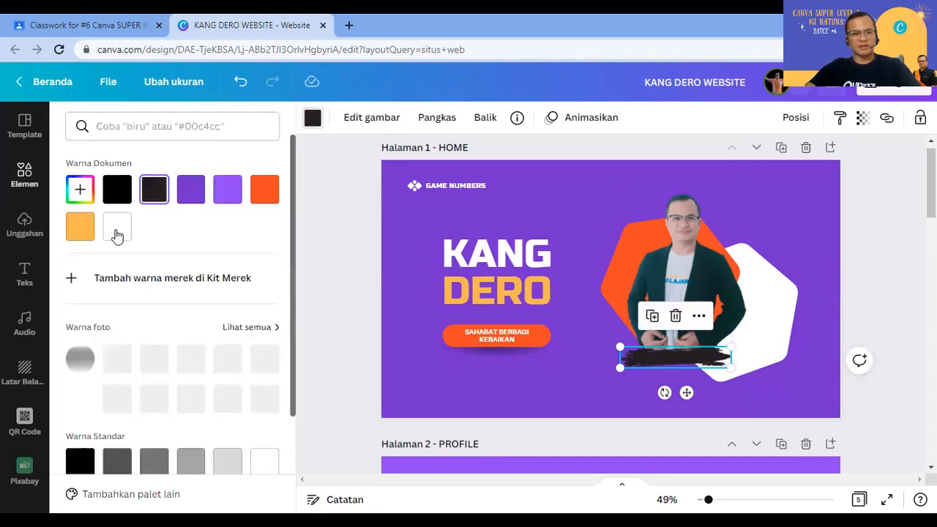
pyautogui.click(117, 226)
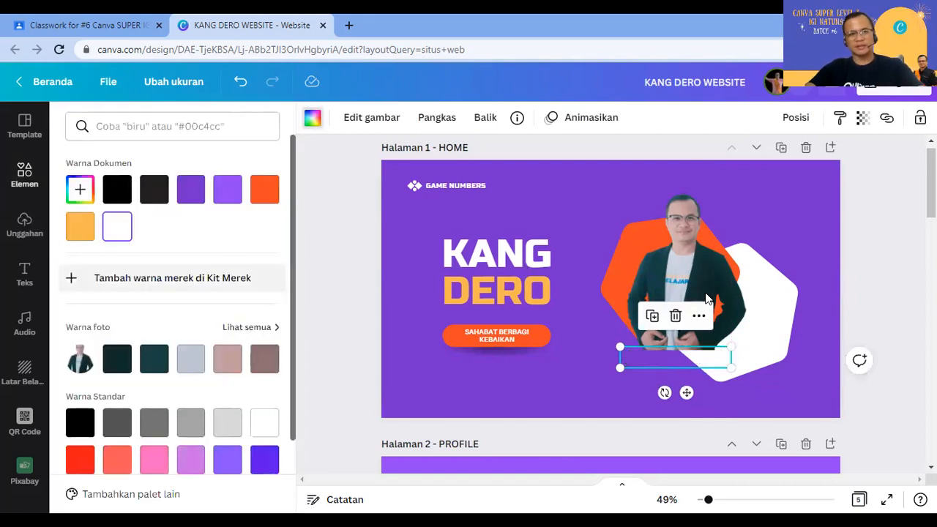
pyautogui.click(895, 281)
pyautogui.click(687, 359)
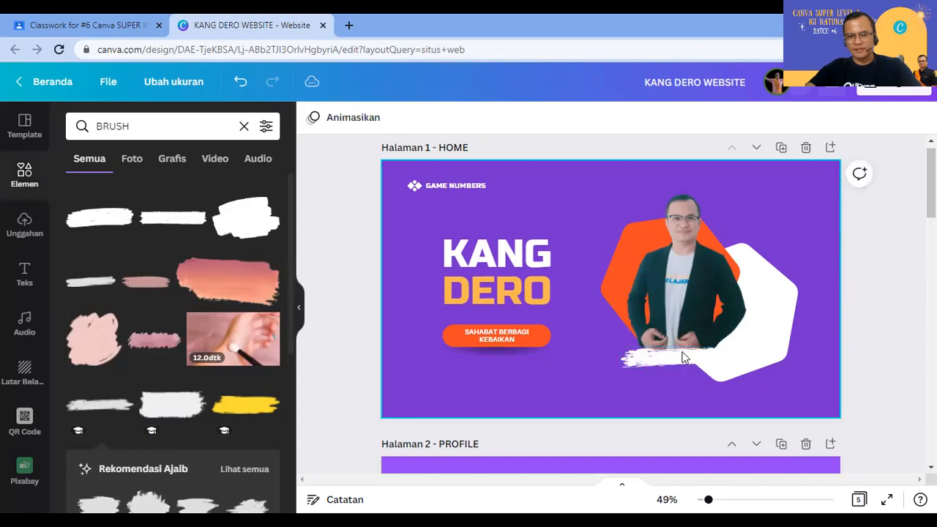
pyautogui.moveTo(680, 348); pyautogui.dragTo(676, 347)
pyautogui.click(798, 432)
pyautogui.moveTo(740, 362)
pyautogui.mouseDown()
pyautogui.moveTo(704, 356)
pyautogui.moveTo(722, 362)
pyautogui.moveTo(714, 357)
pyautogui.mouseUp()
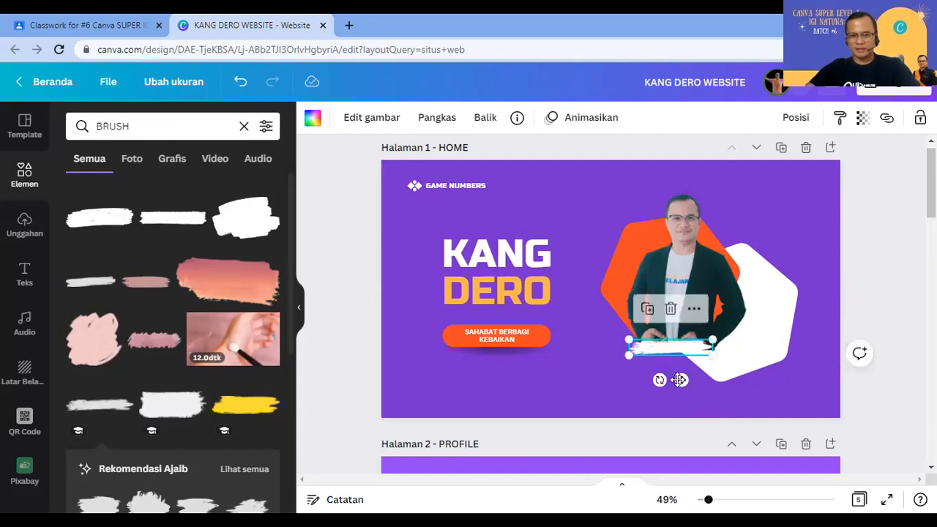
pyautogui.hotkey('shift', 'Right')
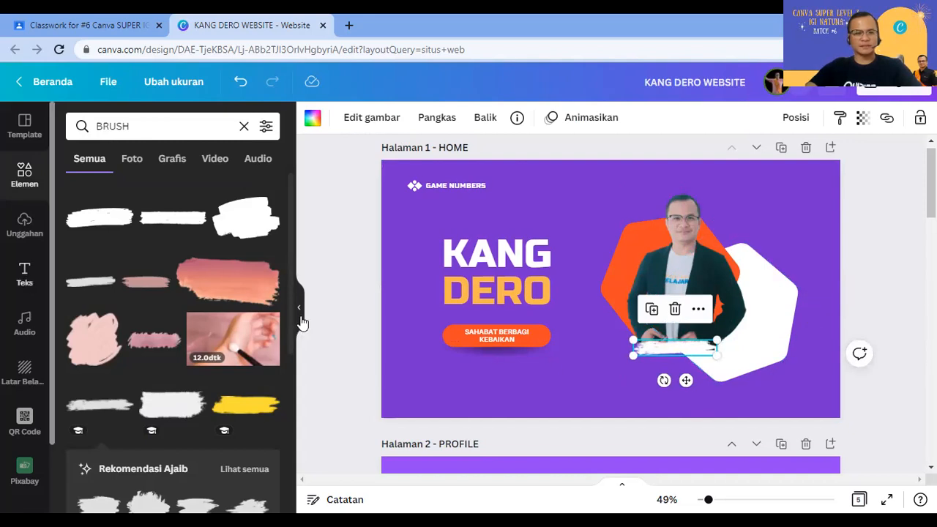
# Step: Add a body text box with the teacher's name and M.Pd degree on one line
pyautogui.click(24, 275)
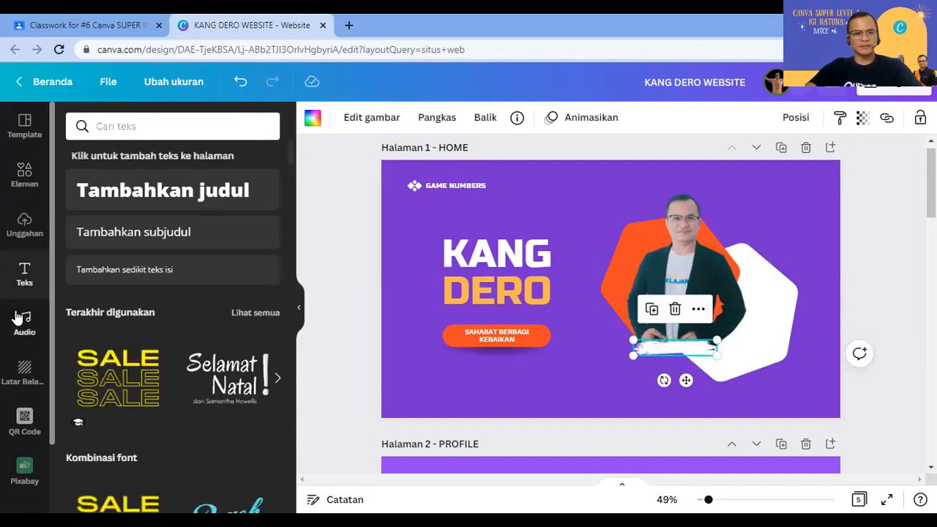
pyautogui.click(131, 271)
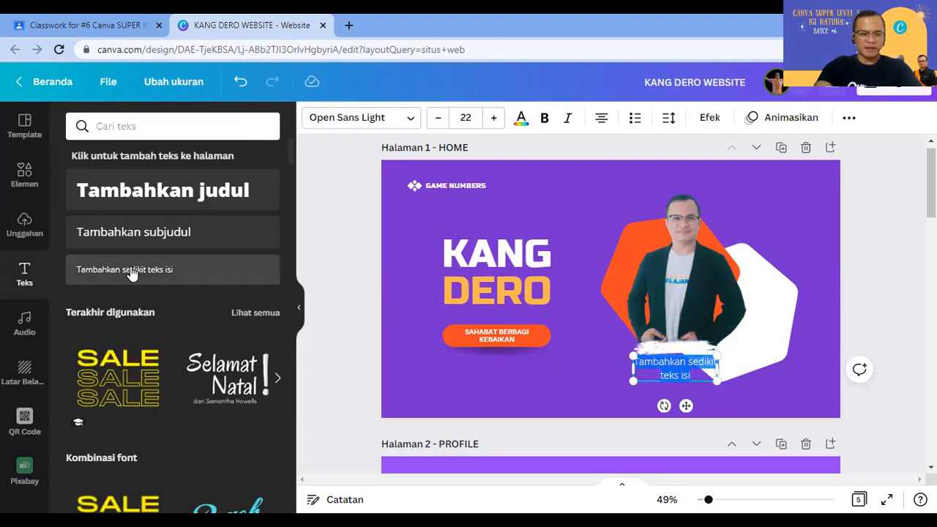
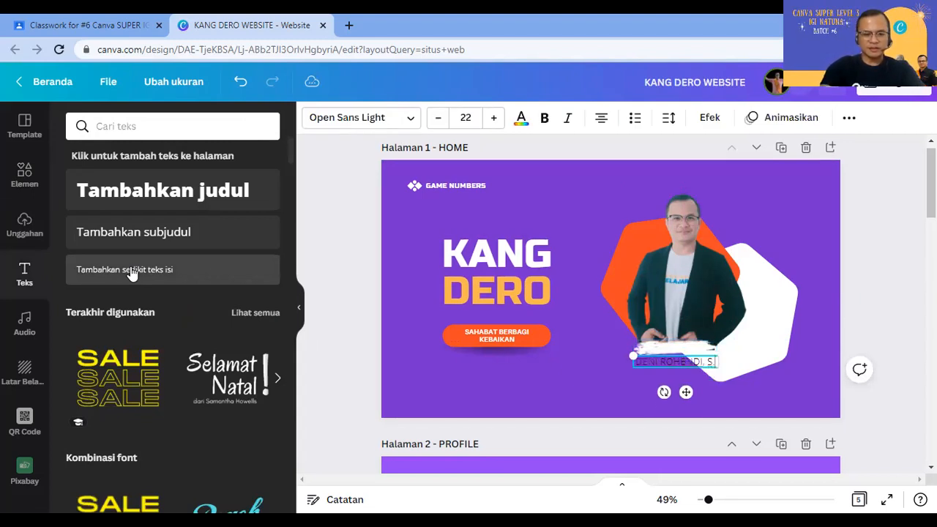
pyautogui.write('.Pd')
pyautogui.write(' m')
pyautogui.press('BackSpace')
pyautogui.write('m.Pd')
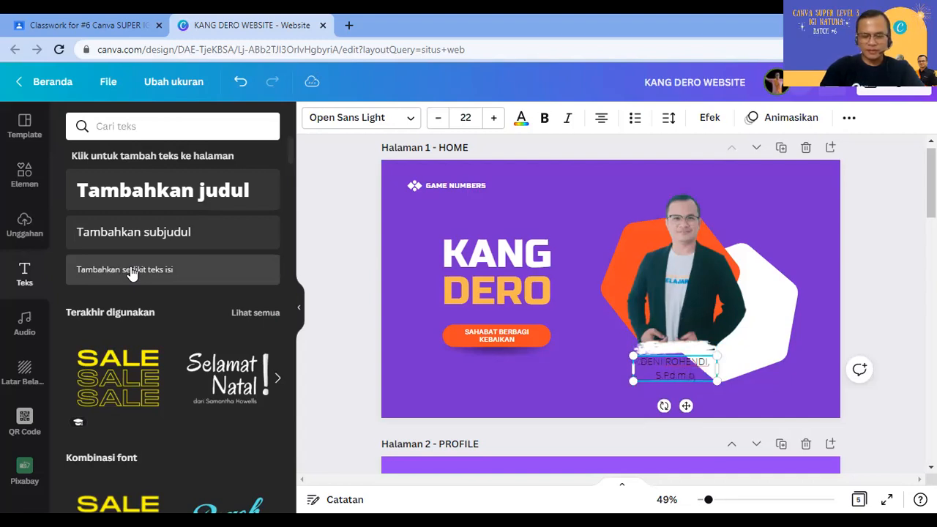
pyautogui.press('BackSpace')
pyautogui.press('BackSpace')
pyautogui.press('BackSpace')
pyautogui.press('BackSpace')
pyautogui.press('BackSpace')
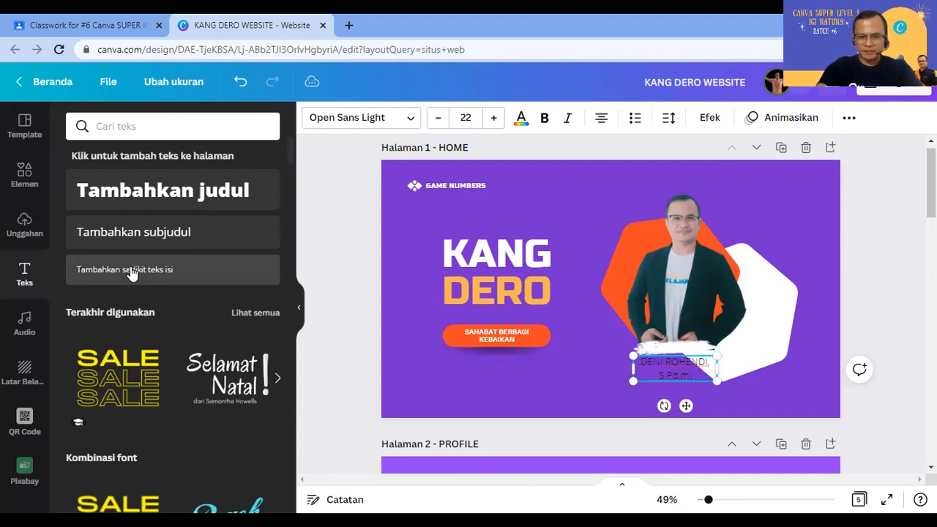
pyautogui.write('M.')
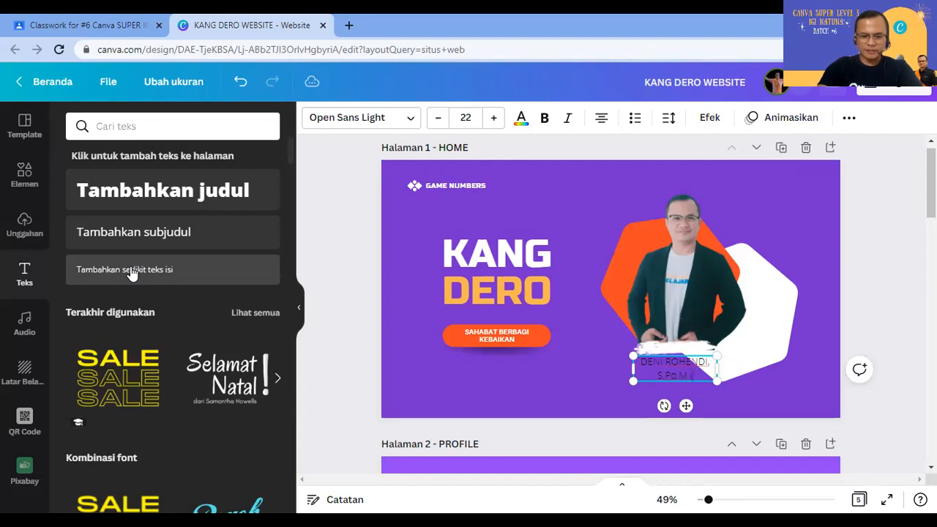
pyautogui.write('Pd')
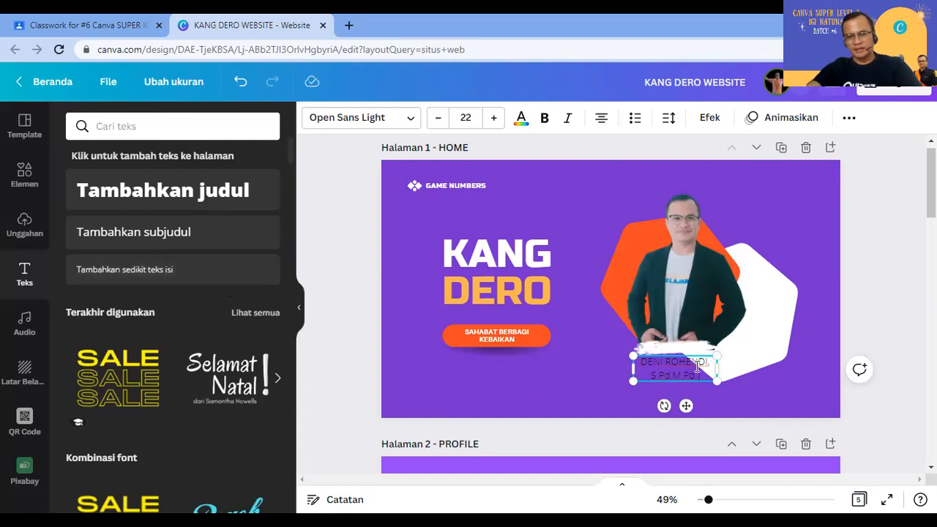
pyautogui.moveTo(718, 369); pyautogui.dragTo(777, 359)
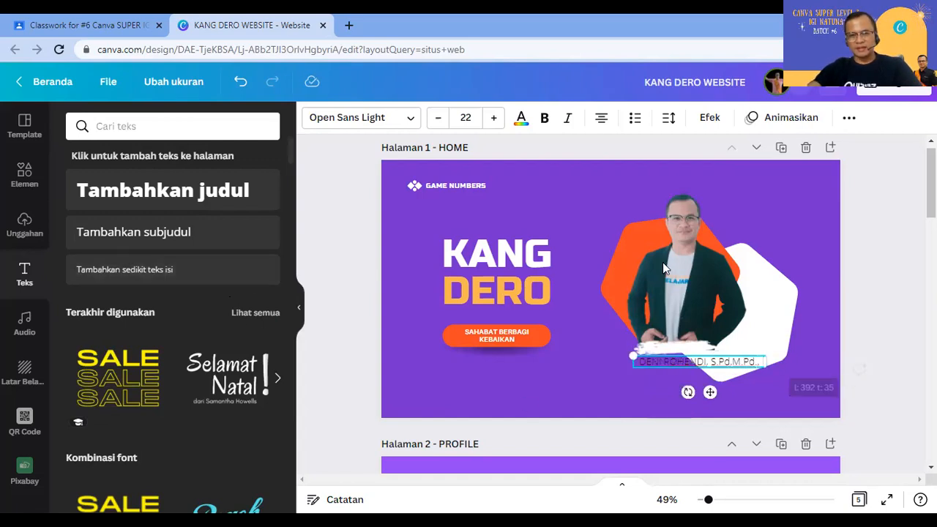
# Step: Set the name credit to Russo One at size 13 and tuck it onto the stroke
pyautogui.click(365, 122)
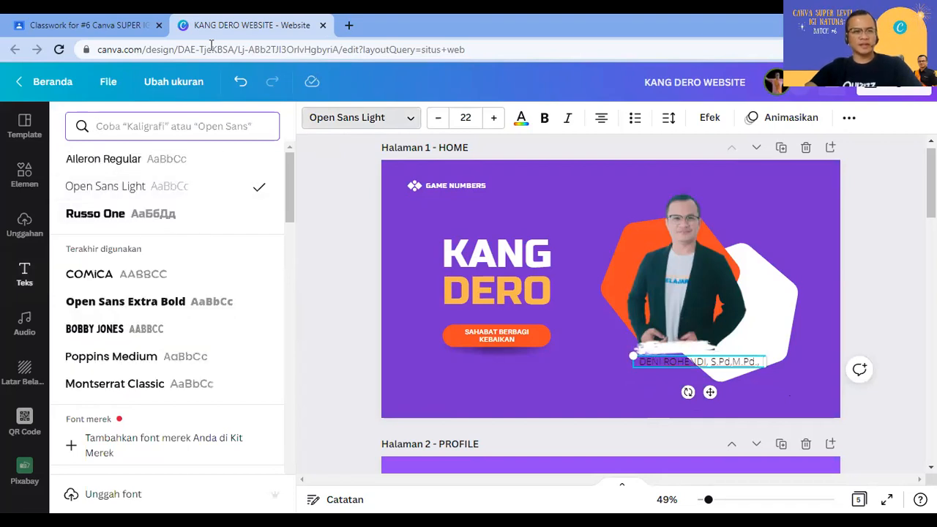
pyautogui.click(97, 217)
pyautogui.click(439, 117)
pyautogui.click(438, 118)
pyautogui.click(439, 118)
pyautogui.click(439, 118)
pyautogui.click(439, 118)
pyautogui.click(438, 118)
pyautogui.click(439, 118)
pyautogui.moveTo(706, 379); pyautogui.dragTo(686, 373)
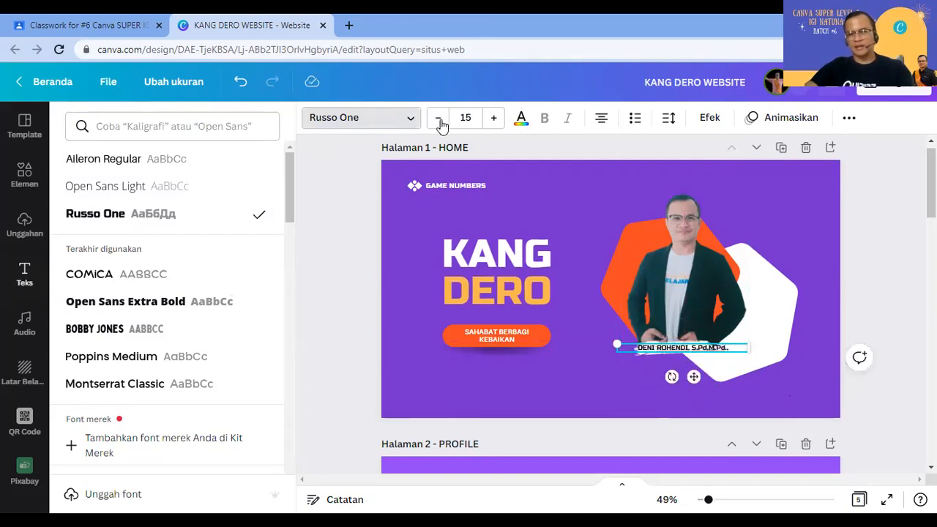
pyautogui.click(438, 118)
pyautogui.click(439, 118)
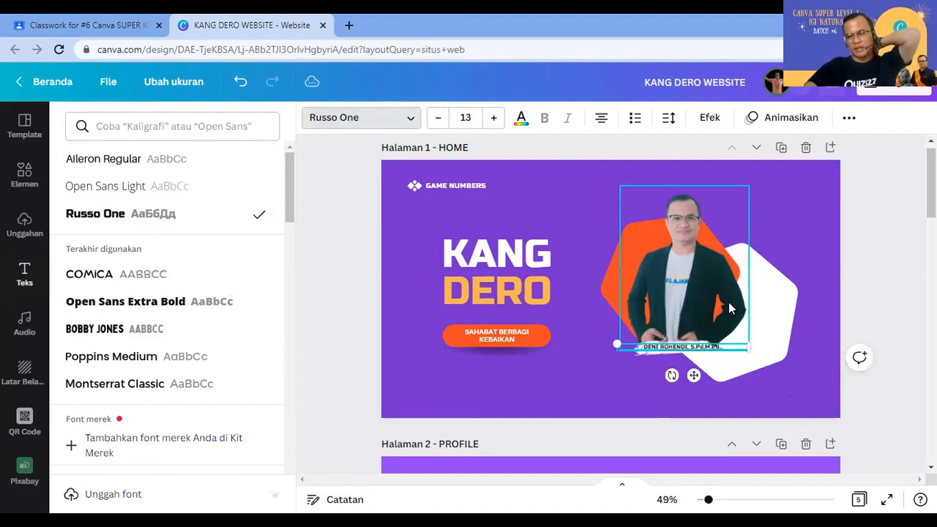
pyautogui.click(811, 226)
# Step: Nudge the name credit slightly left and colour it the orange document colour
pyautogui.click(610, 401)
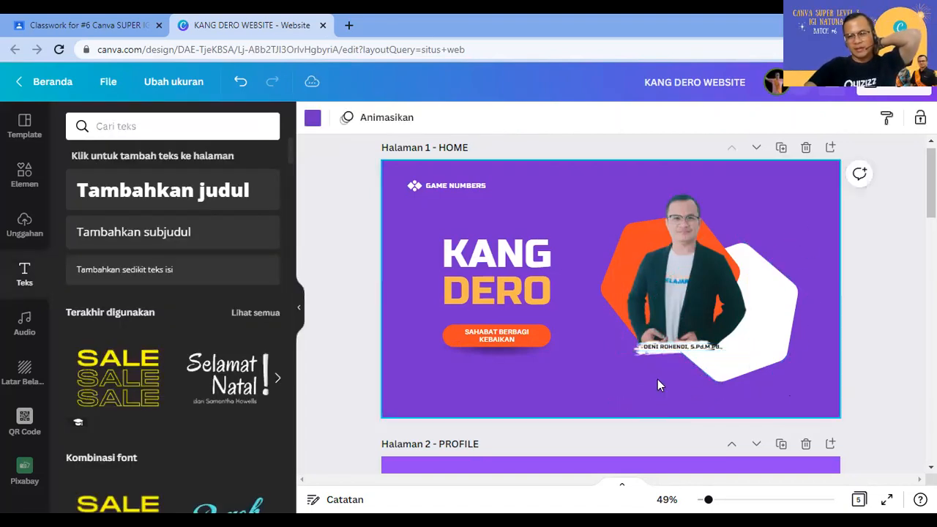
pyautogui.click(666, 348)
pyautogui.press('Left')
pyautogui.press('Left')
pyautogui.press('Left')
pyautogui.press('Left')
pyautogui.press('Left')
pyautogui.press('Left')
pyautogui.press('Left')
pyautogui.press('Left')
pyautogui.press('Left')
pyautogui.press('Left')
pyautogui.press('Left')
pyautogui.press('Left')
pyautogui.press('Left')
pyautogui.press('Left')
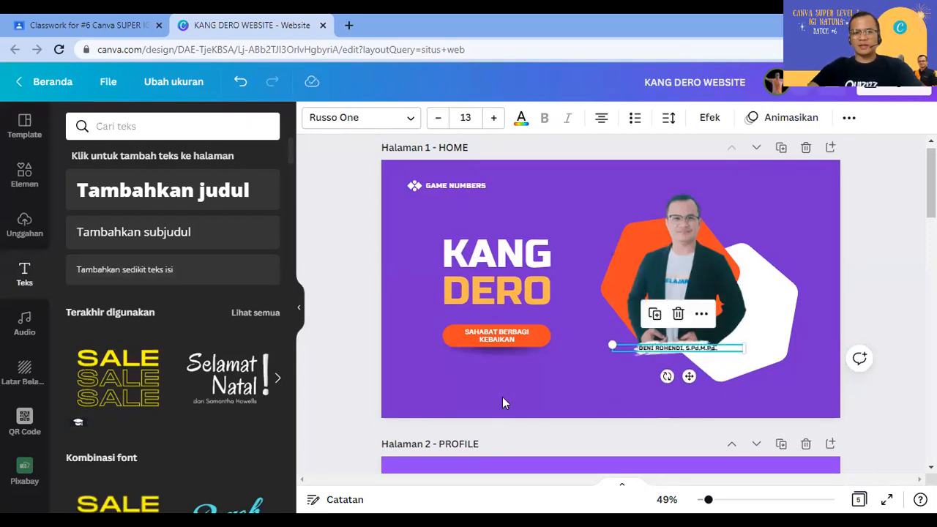
pyautogui.click(610, 389)
pyautogui.click(653, 348)
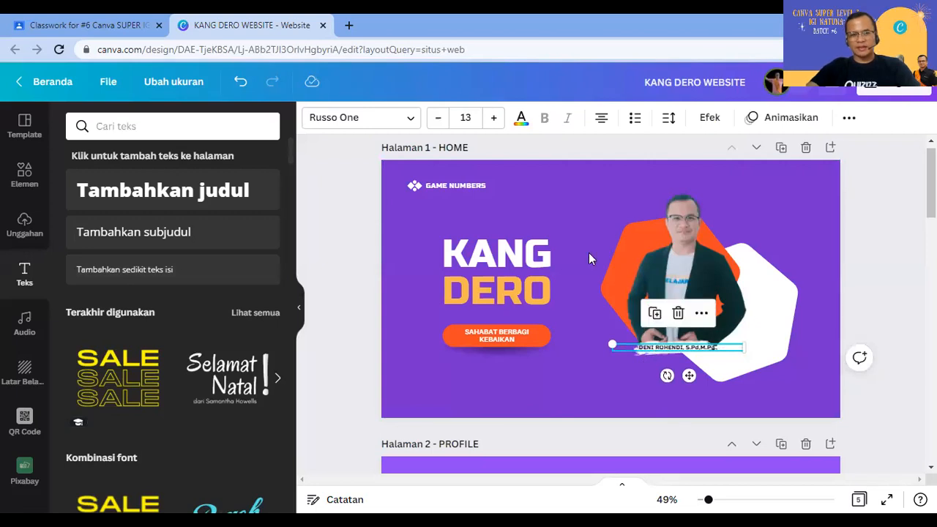
pyautogui.click(521, 118)
pyautogui.click(229, 197)
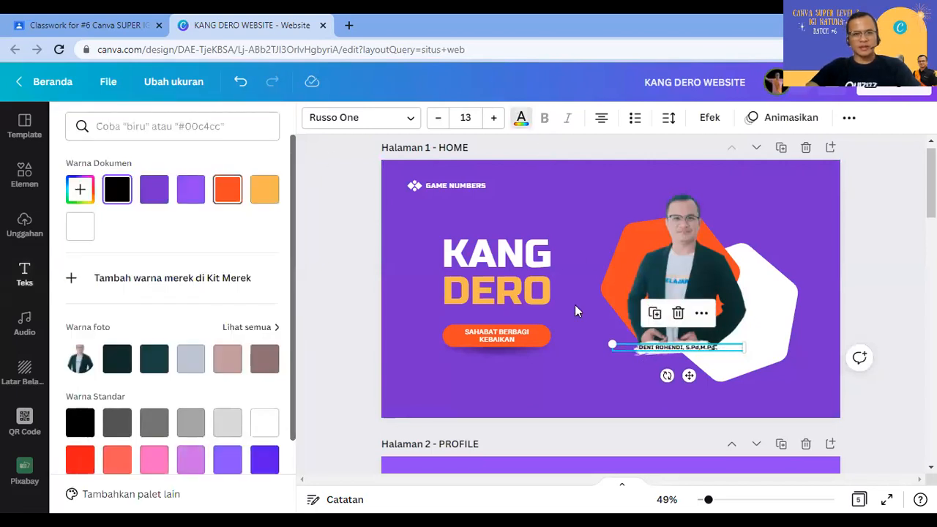
pyautogui.click(544, 385)
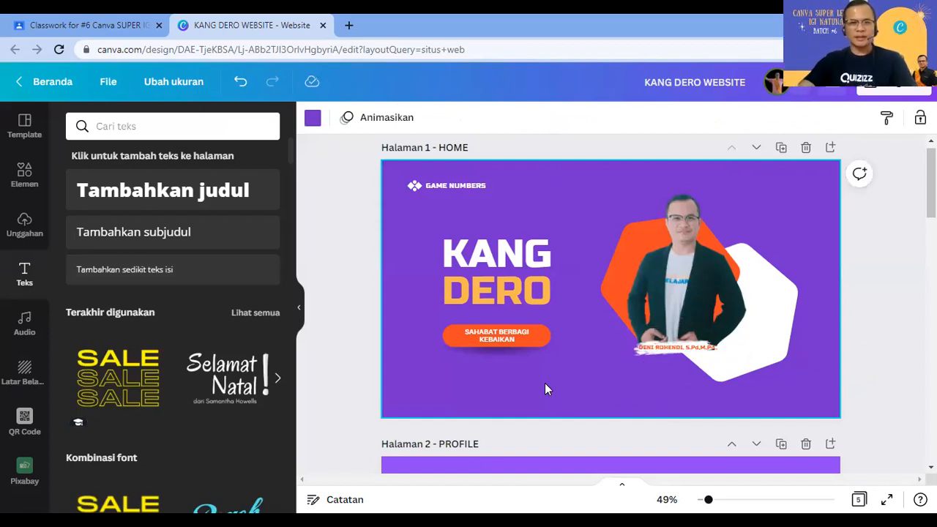
# Step: Delete the GAME NUMBERS text and its small icon from the HOME page's top-left
pyautogui.click(466, 186)
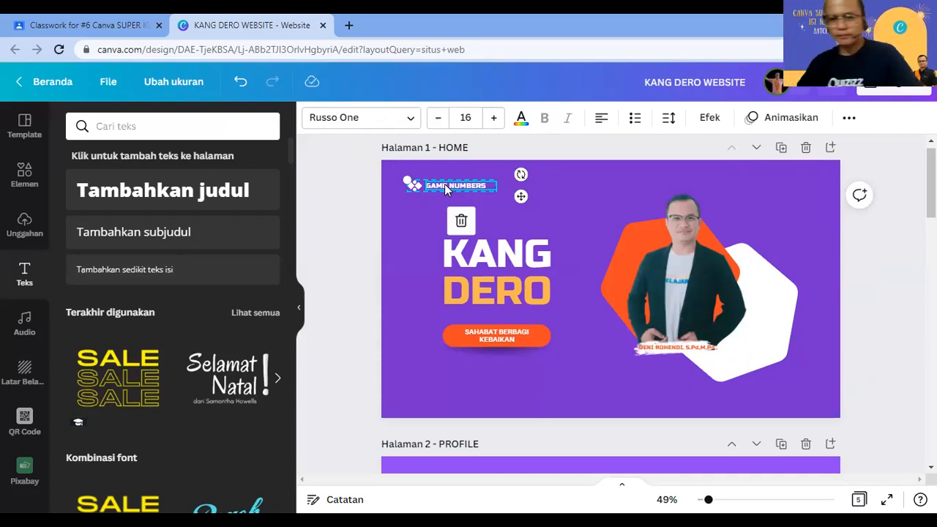
pyautogui.click(405, 247)
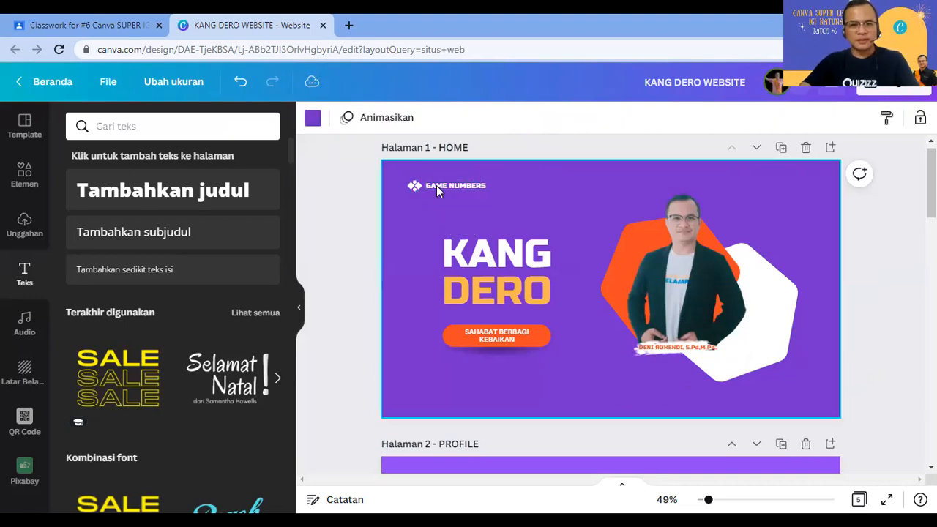
pyautogui.click(437, 185)
pyautogui.press('Delete')
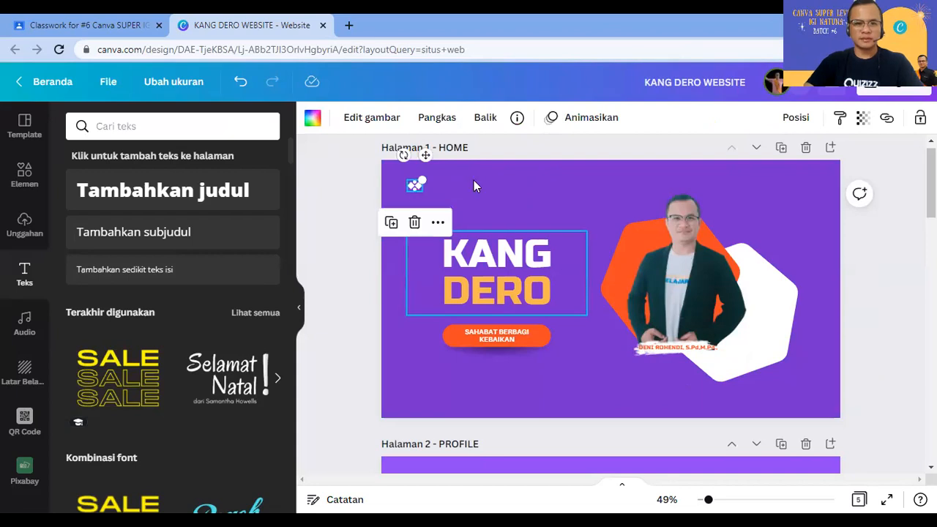
pyautogui.press('Delete')
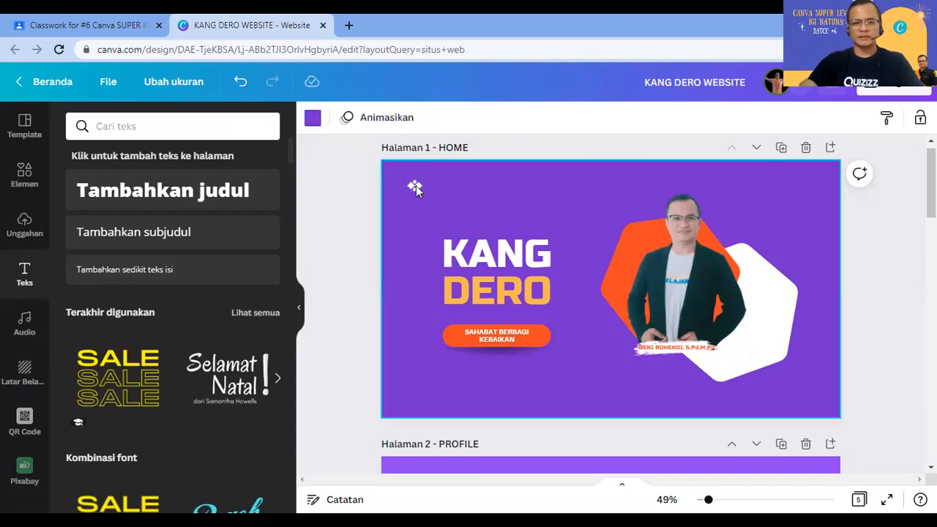
# Step: Add the uploaded KANG DERO logo, crop its top, bottom and left, and shrink it into the top-left corner
pyautogui.click(25, 221)
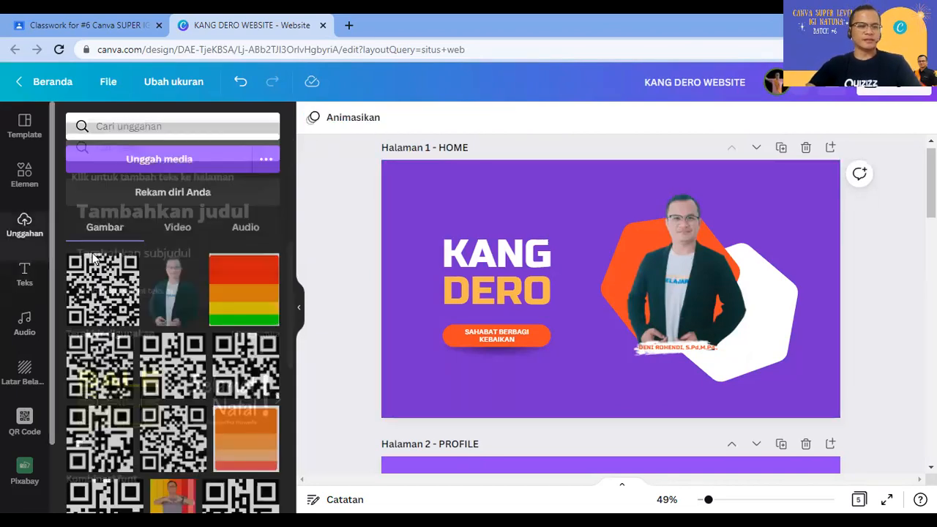
pyautogui.scroll(-5, 171, 331)
pyautogui.scroll(-1, 172, 328)
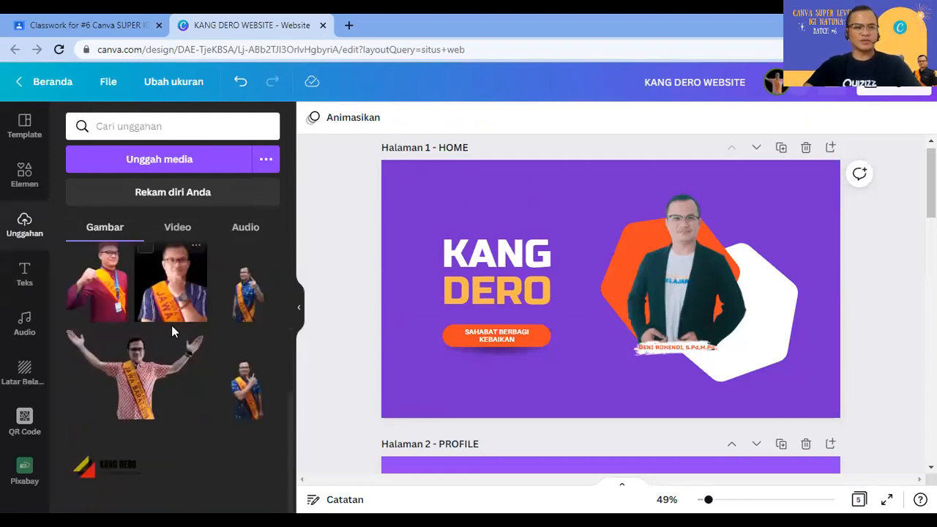
pyautogui.click(117, 465)
pyautogui.moveTo(610, 370); pyautogui.dragTo(614, 315)
pyautogui.moveTo(611, 210); pyautogui.dragTo(611, 262)
pyautogui.moveTo(533, 288); pyautogui.dragTo(544, 289)
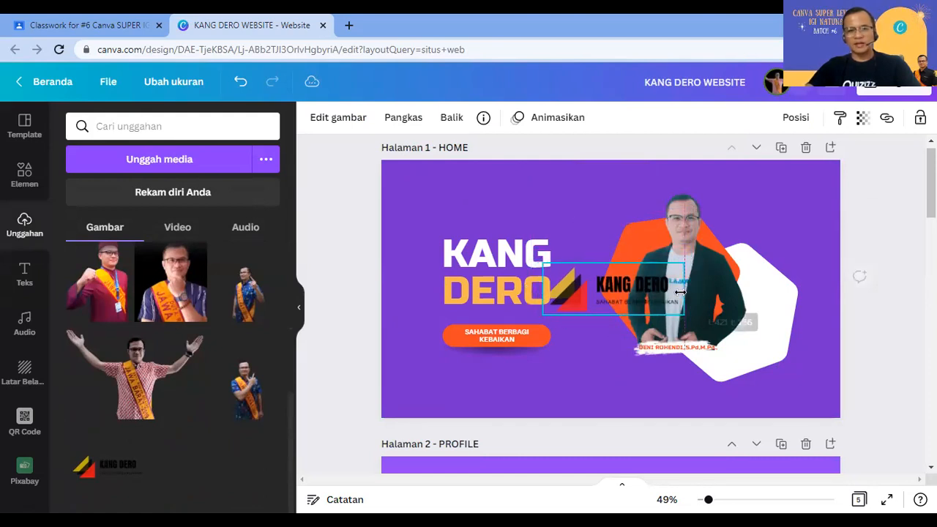
pyautogui.moveTo(688, 290); pyautogui.dragTo(628, 282)
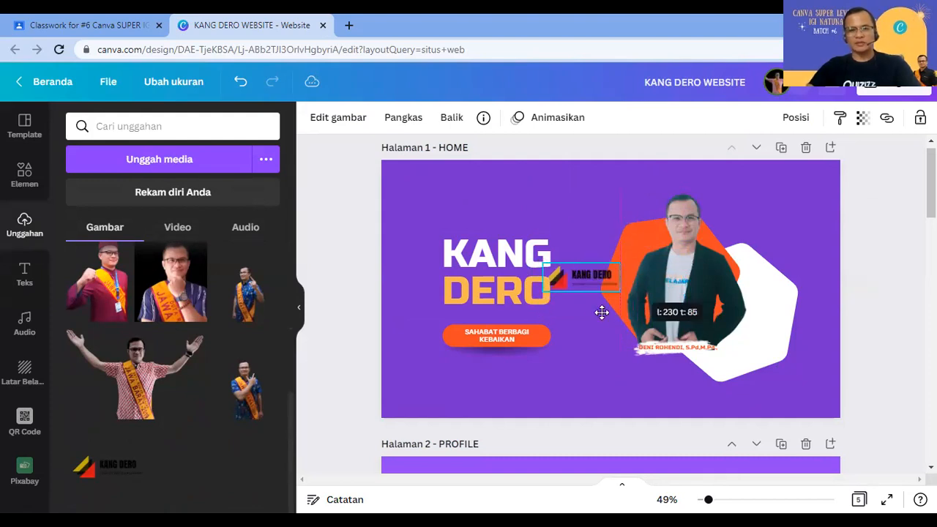
pyautogui.moveTo(592, 314); pyautogui.dragTo(446, 213)
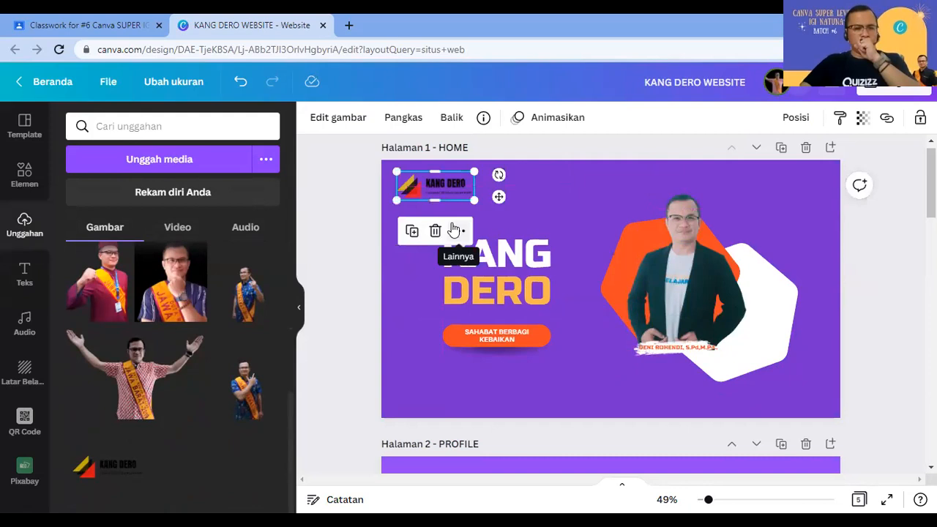
pyautogui.click(539, 216)
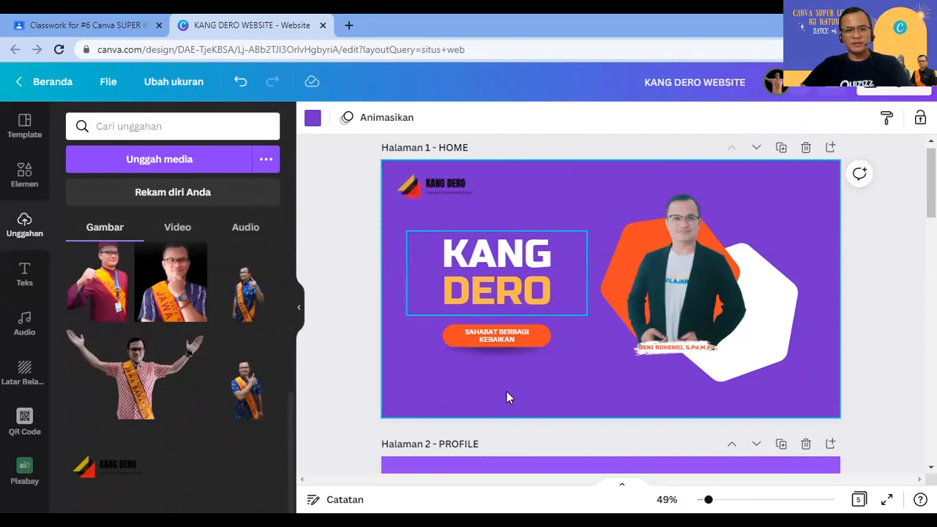
pyautogui.scroll(-3, 507, 392)
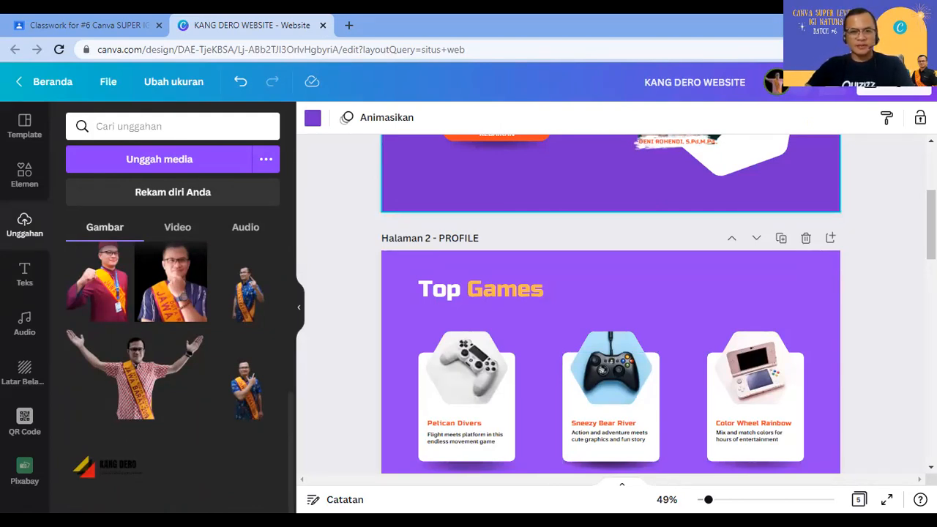
# Step: Rename page 2's Top Games heading to PROFILE and shift it right
pyautogui.doubleClick(483, 291)
pyautogui.write('PROFI')
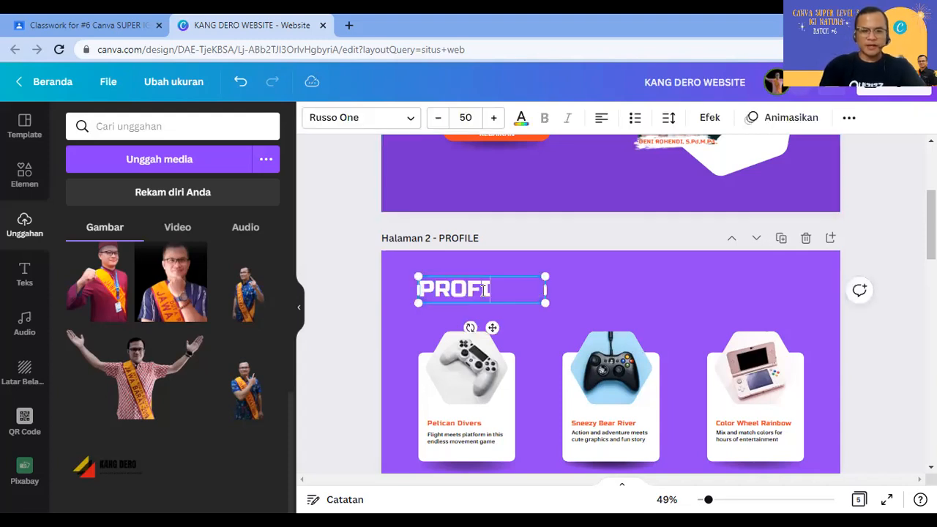
pyautogui.write('LE')
pyautogui.click(522, 325)
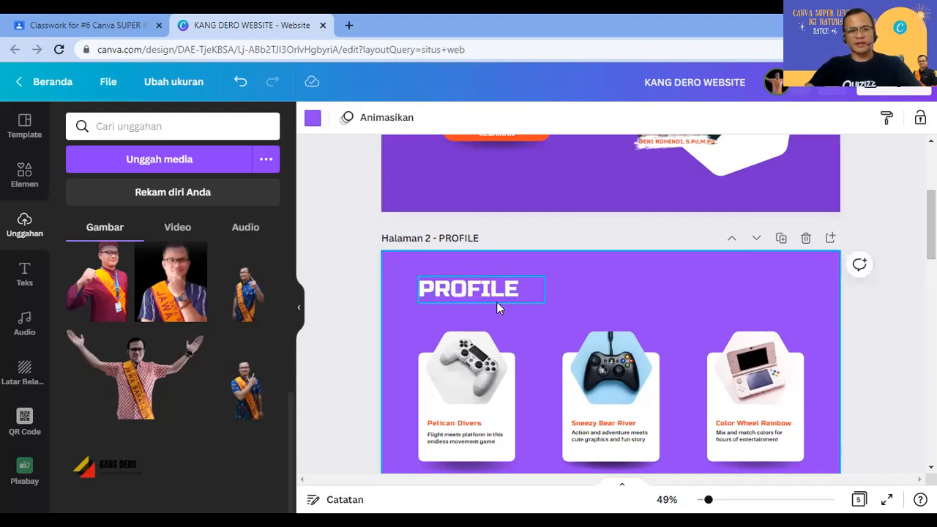
pyautogui.moveTo(492, 304); pyautogui.dragTo(547, 289)
# Step: Copy the KANG DERO logo from HOME into the PROFILE page's top-left corner
pyautogui.scroll(3, 425, 191)
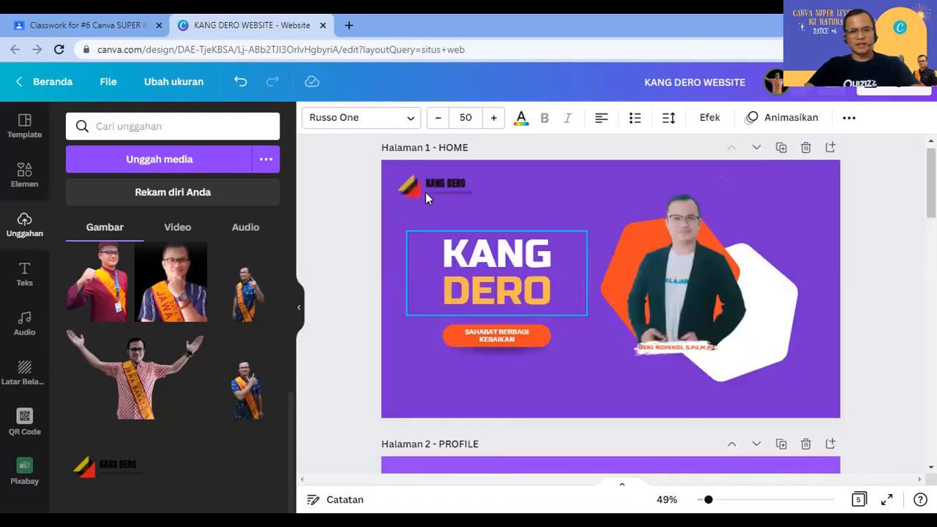
pyautogui.click(425, 192)
pyautogui.hotkey('ctrl', 'c')
pyautogui.scroll(-3, 410, 203)
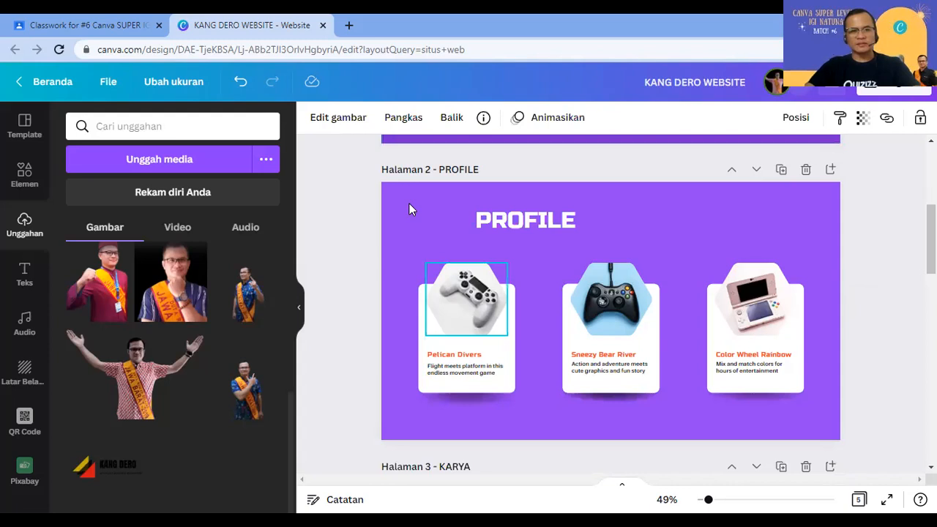
pyautogui.hotkey('ctrl', 'v')
pyautogui.moveTo(449, 211); pyautogui.dragTo(439, 210)
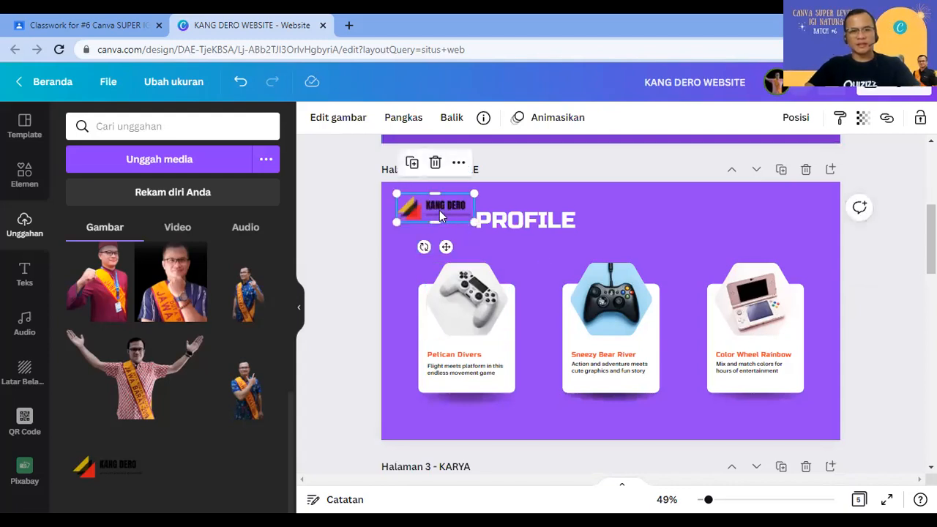
pyautogui.click(539, 258)
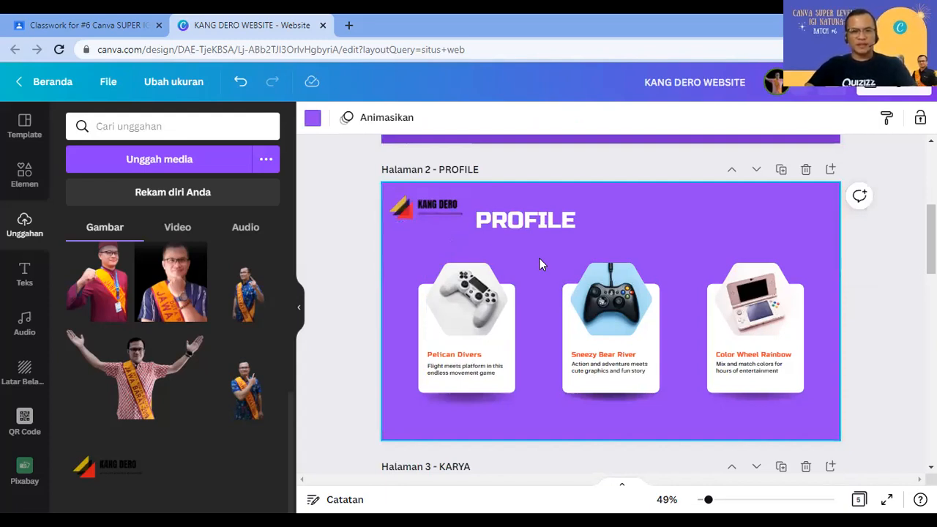
# Step: Delete the game-device photos from all three PROFILE cards
pyautogui.click(474, 307)
pyautogui.press('Delete')
pyautogui.press('Delete')
pyautogui.click(620, 307)
pyautogui.press('Delete')
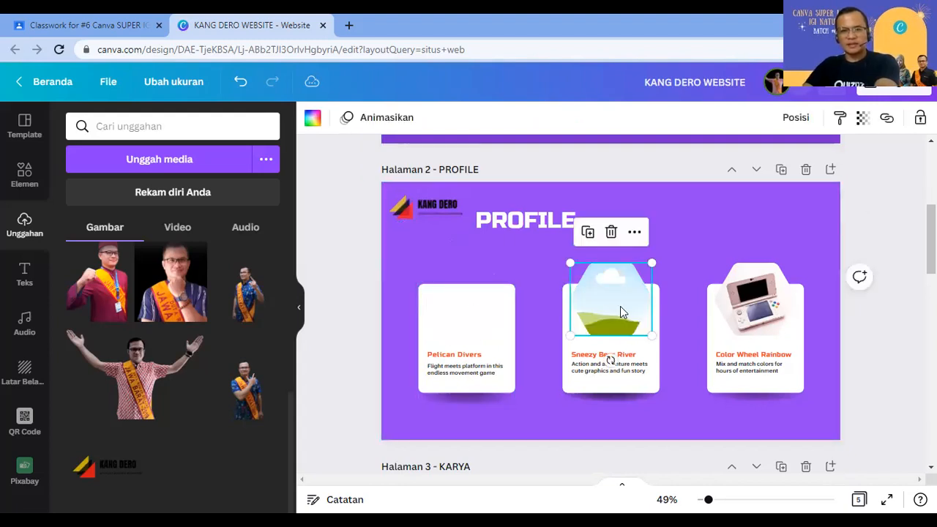
pyautogui.press('Delete')
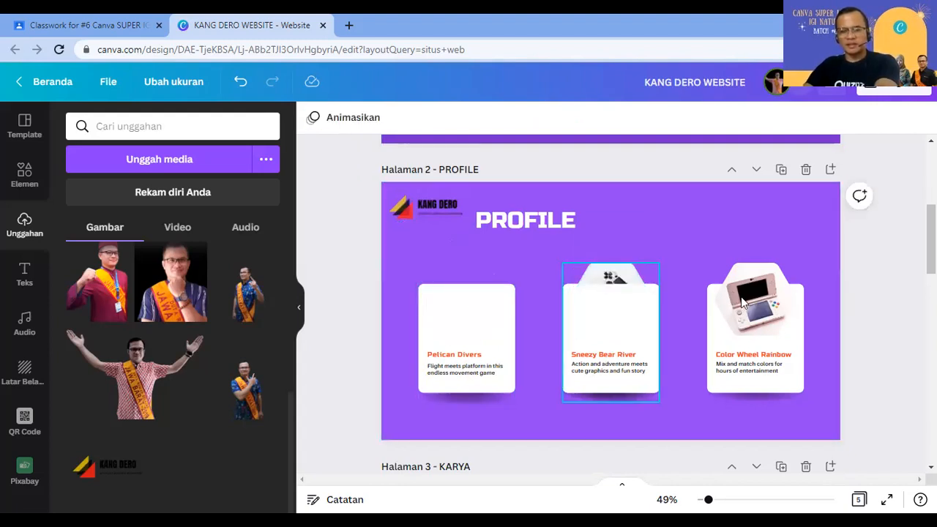
pyautogui.click(741, 300)
pyautogui.press('Delete')
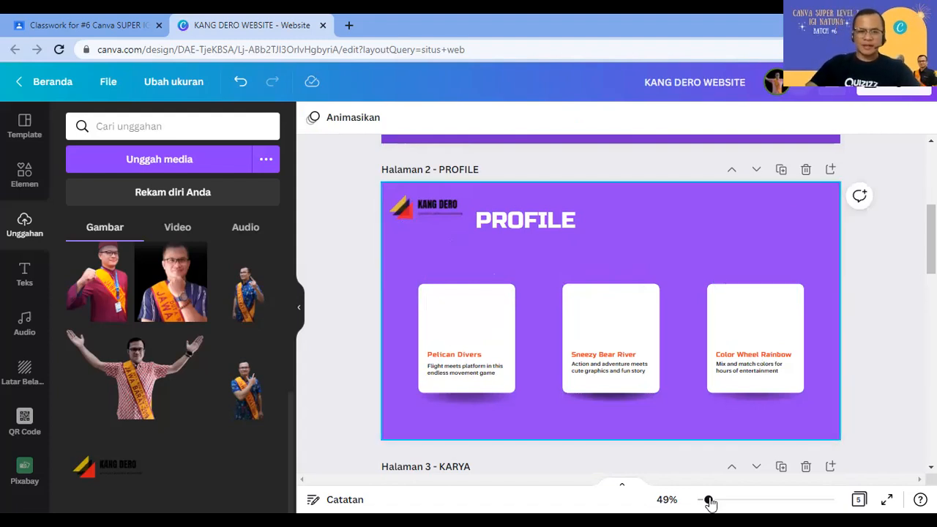
pyautogui.click(692, 419)
# Step: Retitle the first card MAGISTER TEKNOLOGI PENDIDIKAN, widen its box and shift the text up
pyautogui.scroll(3, 560, 411)
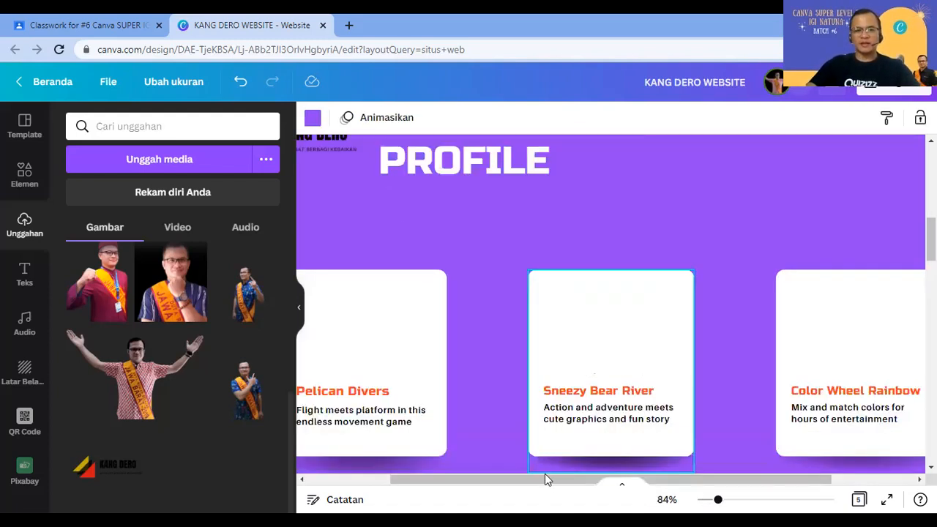
pyautogui.scroll(-1, 547, 476)
pyautogui.moveTo(495, 480); pyautogui.dragTo(440, 480)
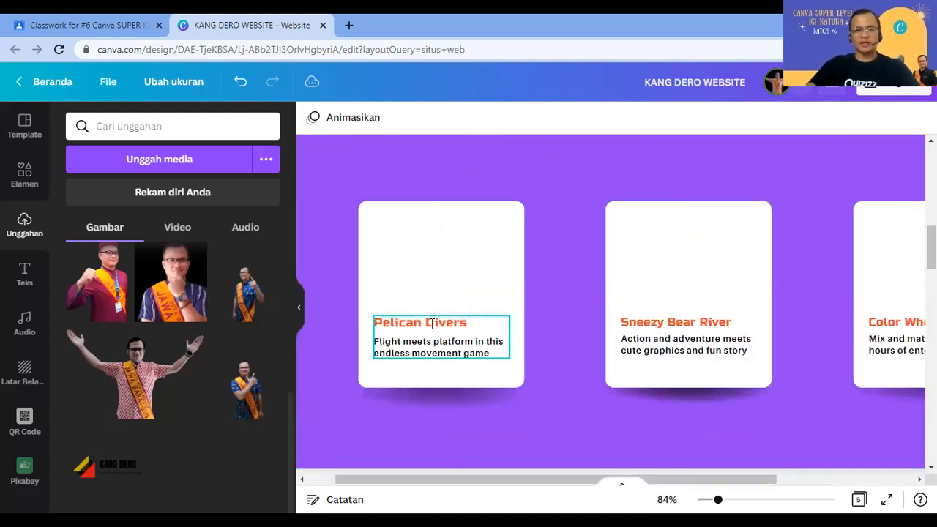
pyautogui.click(433, 325)
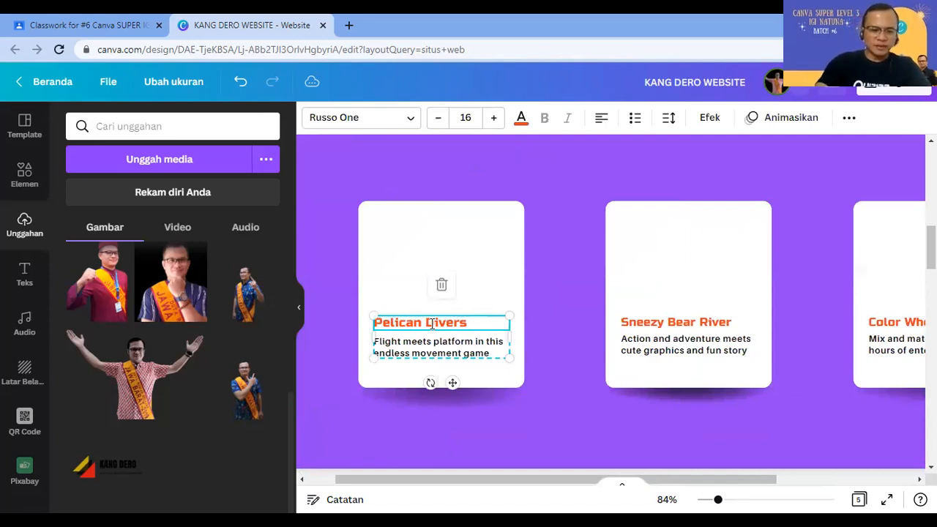
pyautogui.write('MAGISTER TE')
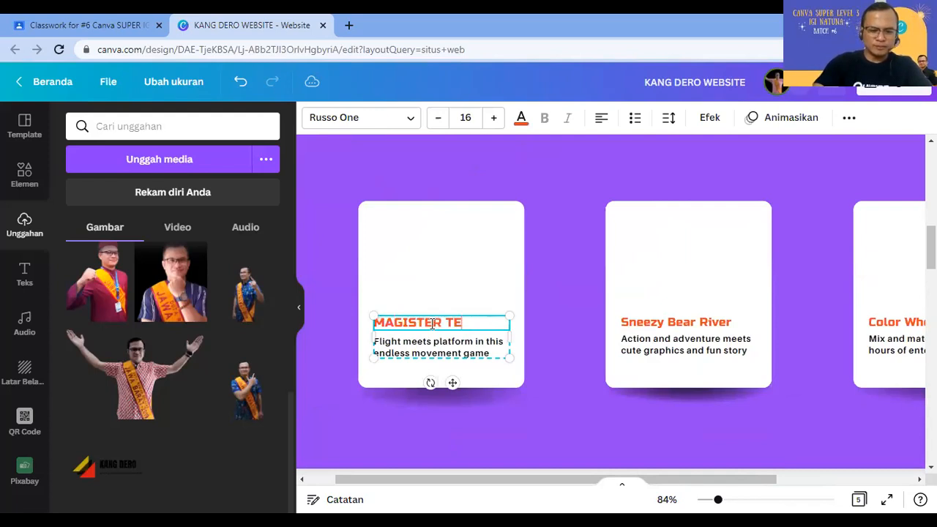
pyautogui.write('KNOLOGI PE')
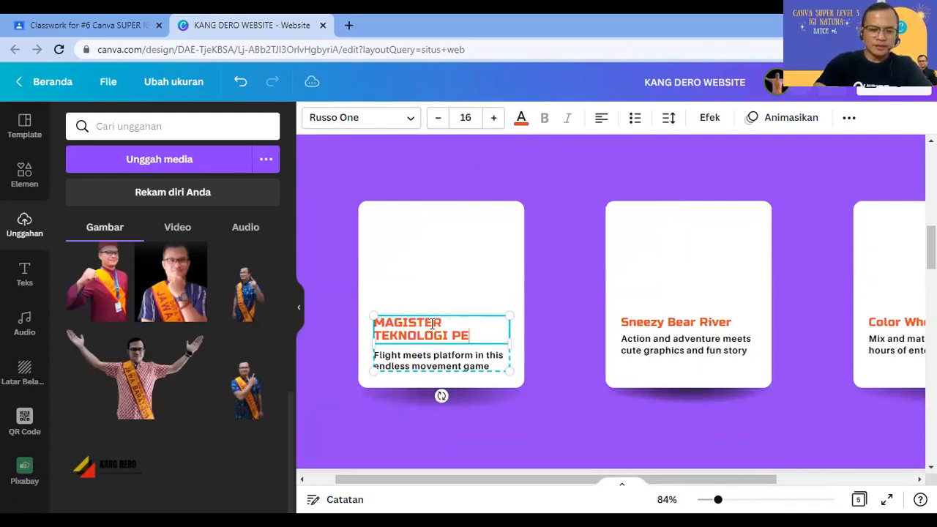
pyautogui.write('NDIDIKAN')
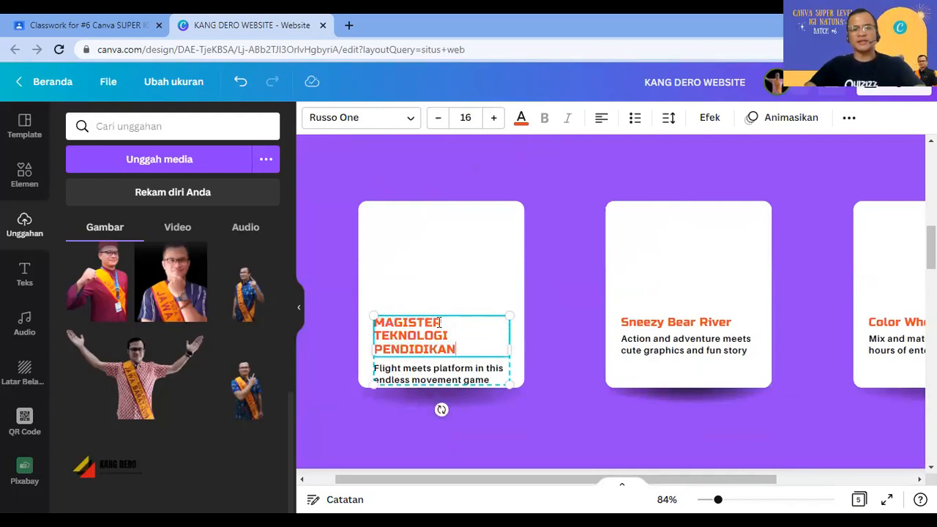
pyautogui.click(561, 272)
pyautogui.click(505, 344)
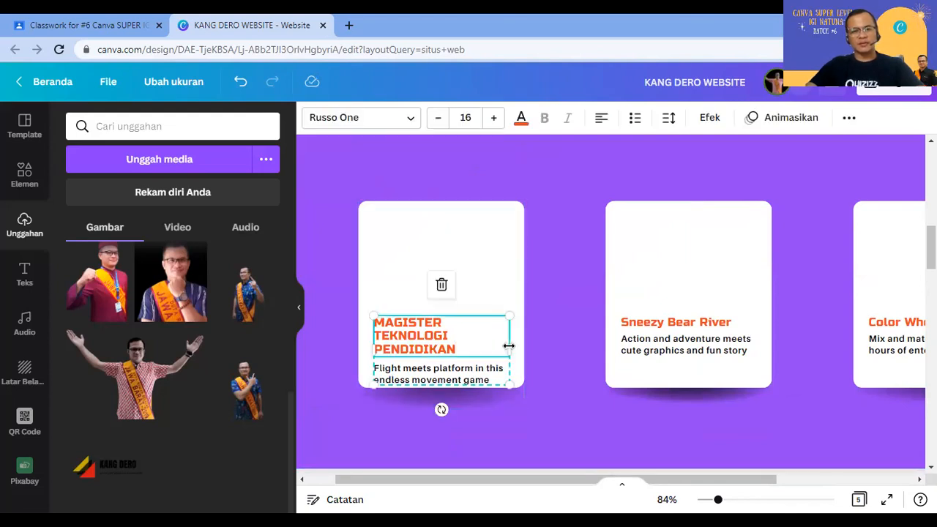
pyautogui.moveTo(519, 344); pyautogui.dragTo(527, 344)
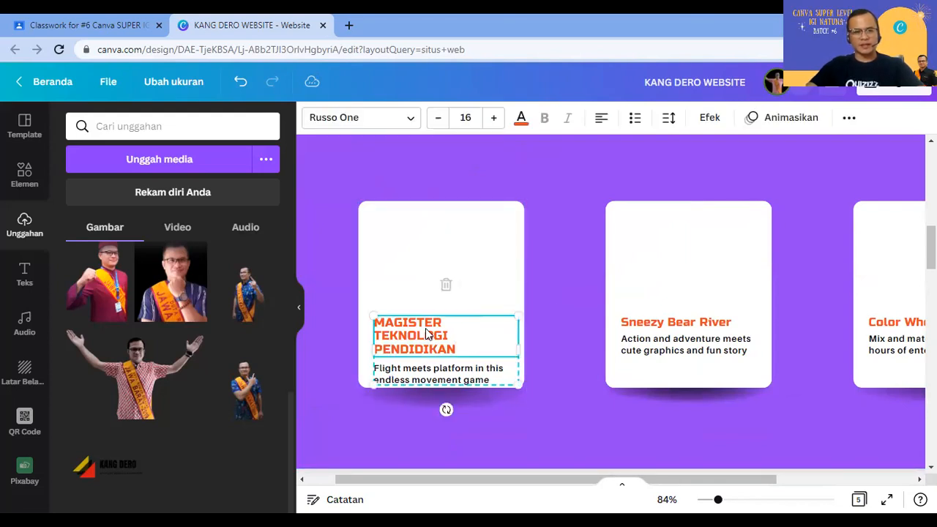
pyautogui.moveTo(431, 381); pyautogui.dragTo(428, 370)
pyautogui.doubleClick(428, 368)
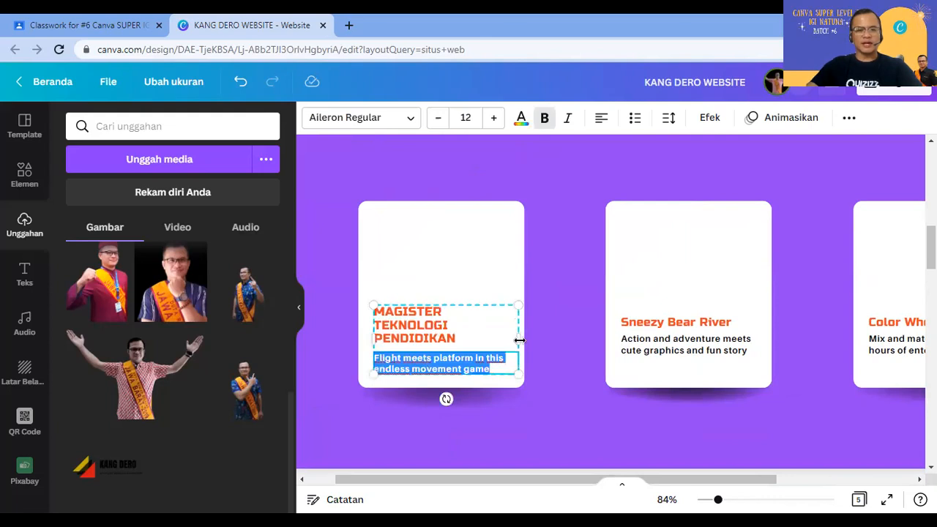
pyautogui.click(543, 338)
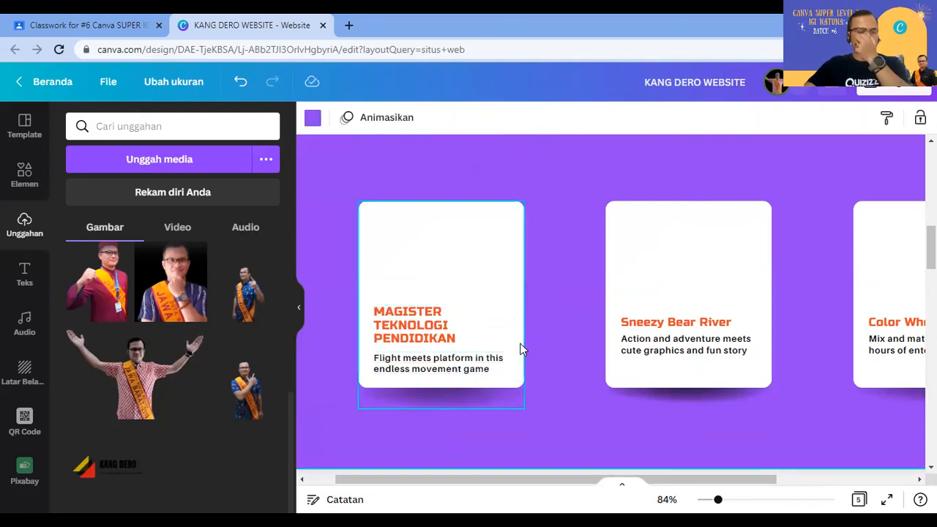
# Step: Change the second card's heading to BEST PHYSICS TEACHER 2014-2015
pyautogui.click(668, 327)
pyautogui.doubleClick(668, 322)
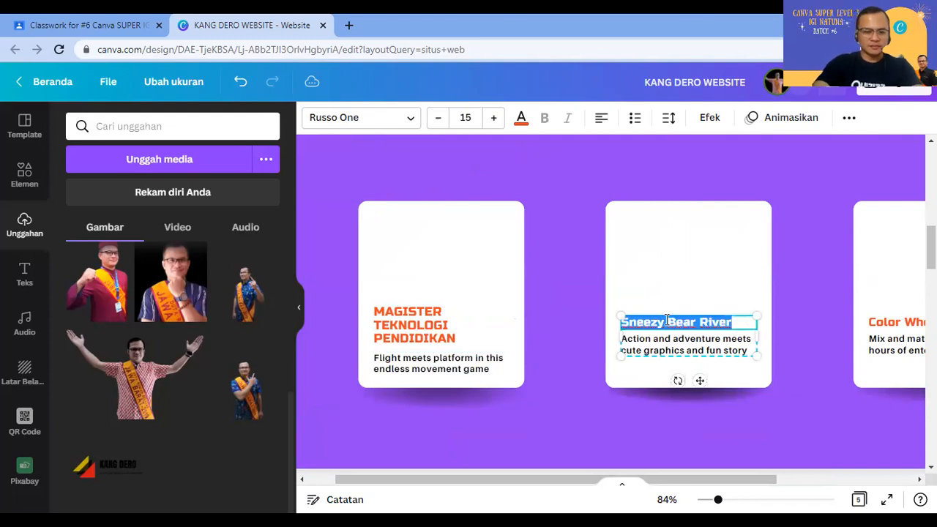
pyautogui.write('BEST PHYSICS')
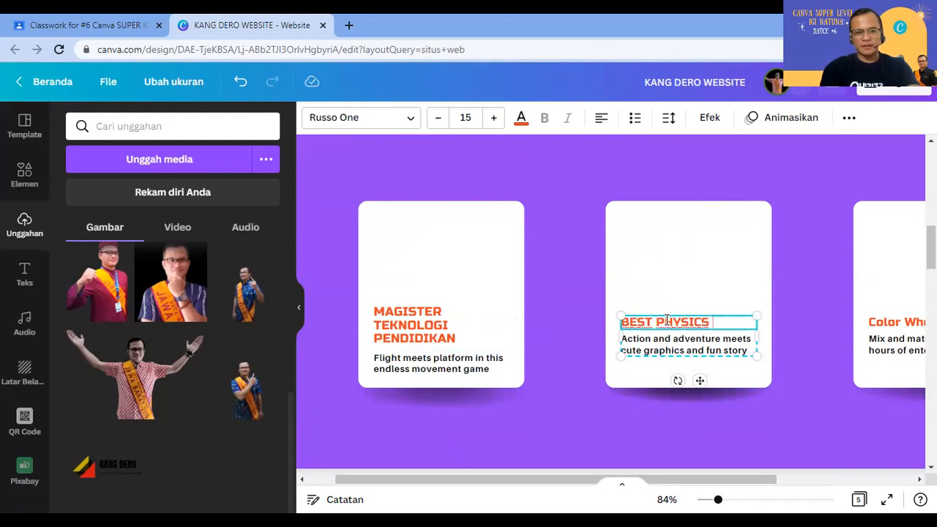
pyautogui.write(' TEAC')
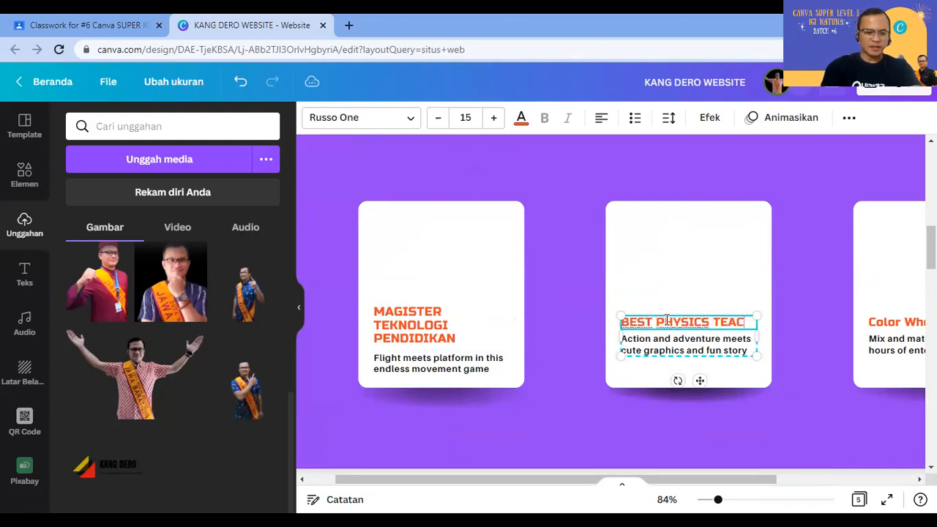
pyautogui.write('HER 2014 2015')
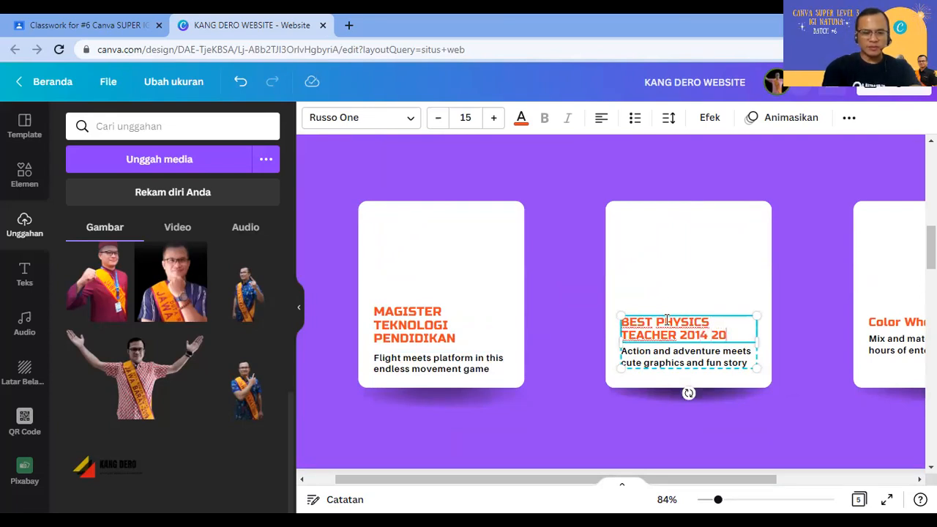
pyautogui.click(712, 331)
pyautogui.press('BackSpace')
pyautogui.write('-')
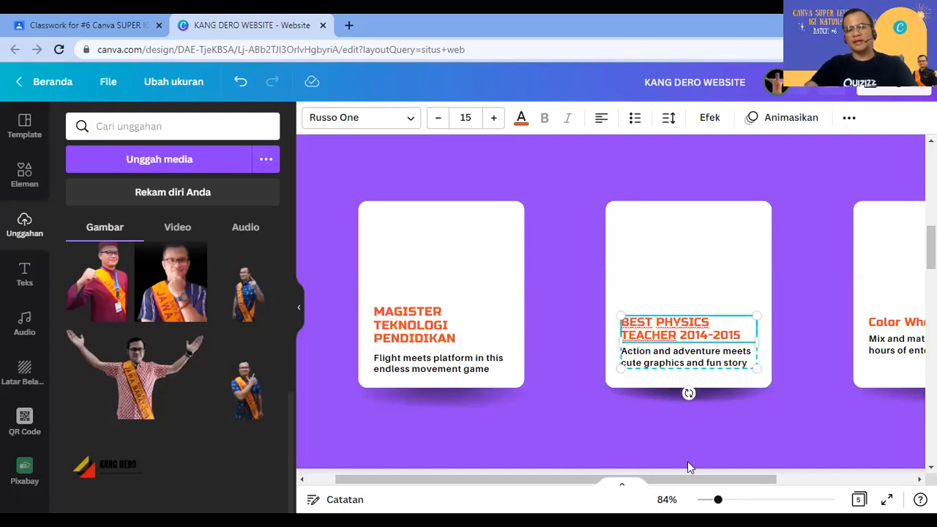
pyautogui.moveTo(695, 478); pyautogui.dragTo(819, 477)
# Step: Change the third card's Color Wheel Rainbow heading to TRAINER/MOTIVATOR
pyautogui.click(684, 398)
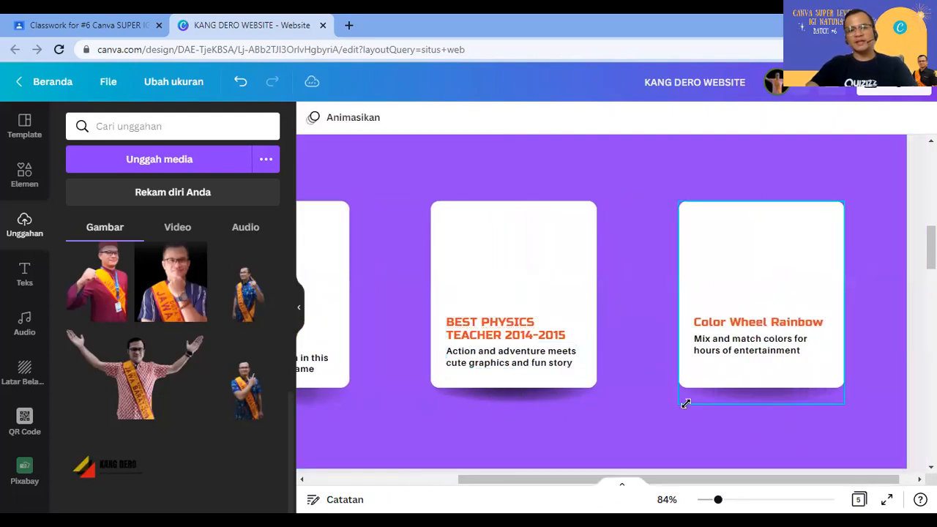
pyautogui.click(747, 326)
pyautogui.doubleClick(743, 323)
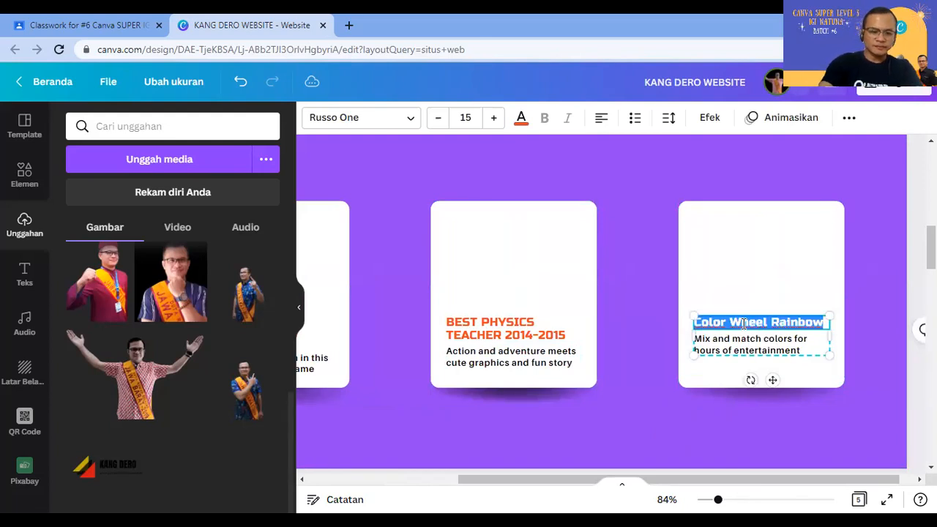
pyautogui.write('TRAIEN')
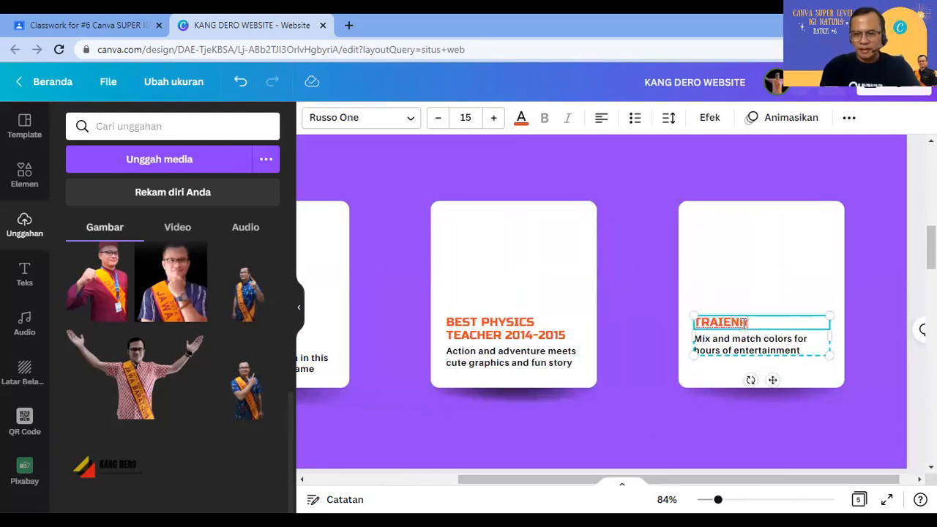
pyautogui.press('BackSpace')
pyautogui.press('BackSpace')
pyautogui.write('NER')
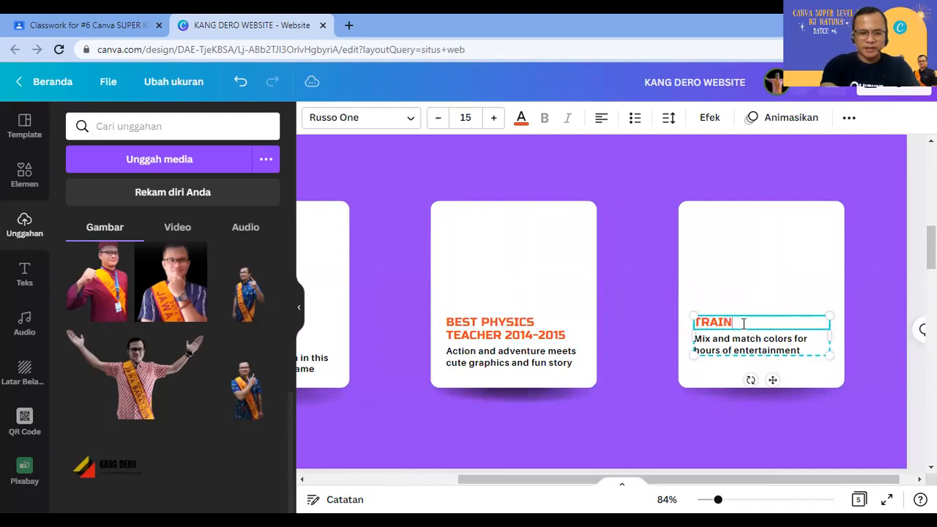
pyautogui.write('/MOTIVATOR')
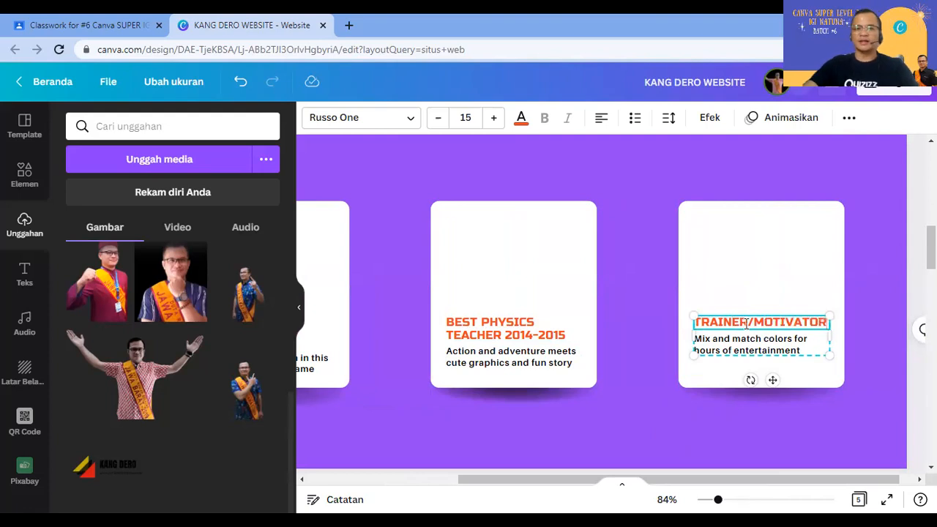
pyautogui.click(746, 343)
pyautogui.click(604, 376)
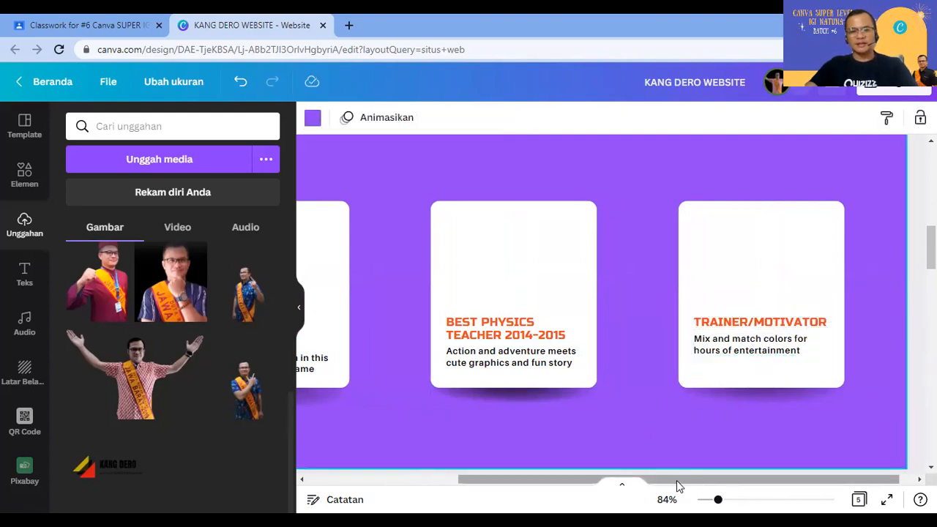
pyautogui.moveTo(676, 481); pyautogui.dragTo(583, 466)
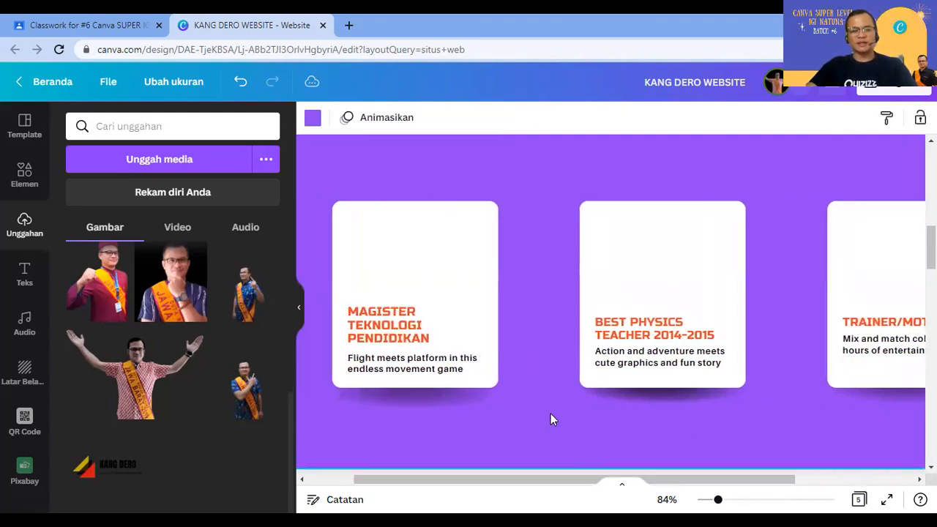
# Step: Search elements for TEKNOLOGI GURU, then switch to the recent search TEKNOLOGI PEMBELAJARAN
pyautogui.click(24, 176)
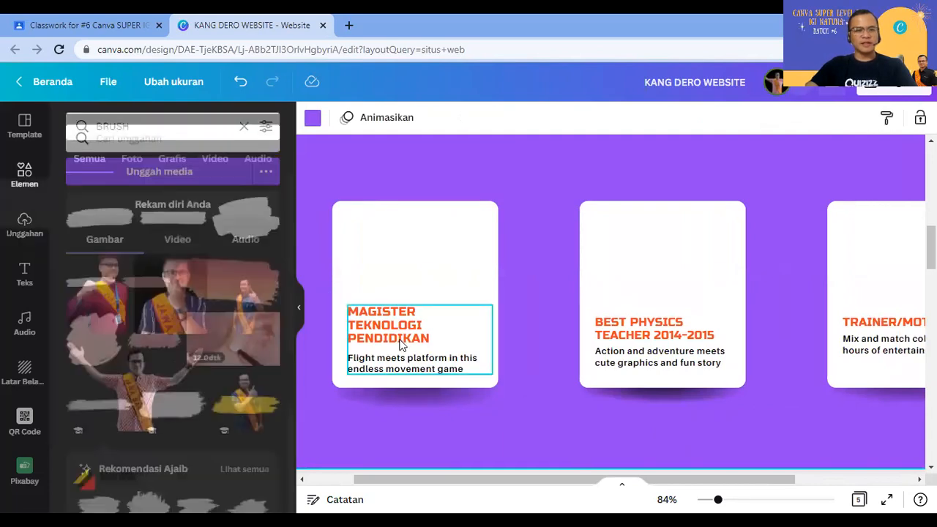
pyautogui.click(147, 126)
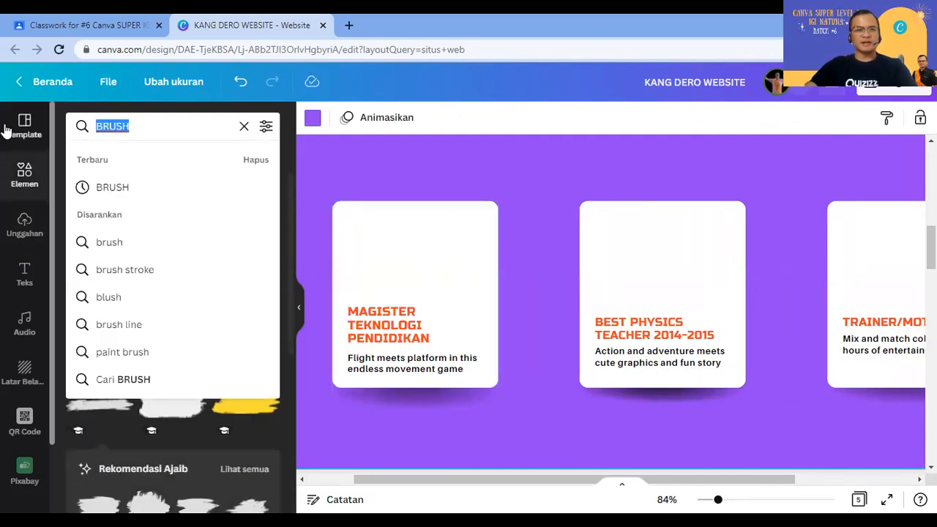
pyautogui.write('TEKN')
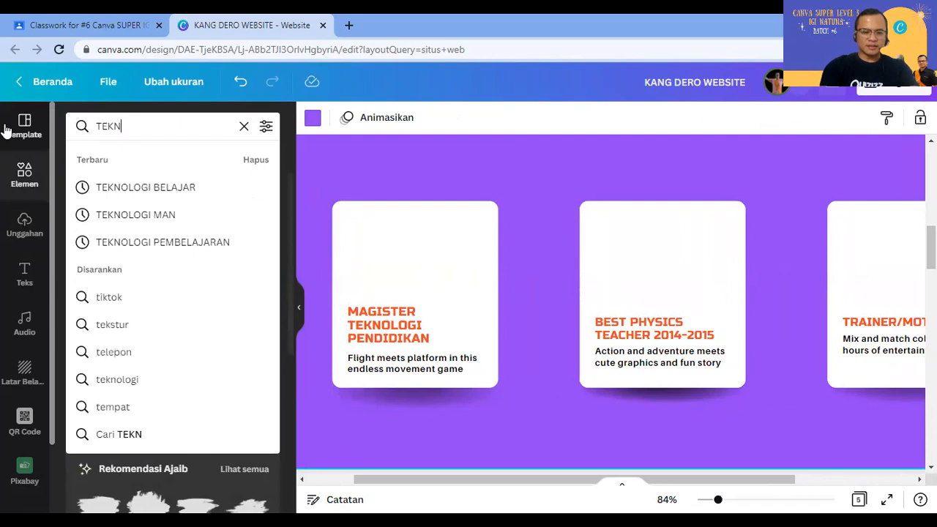
pyautogui.write('OLOGI GURU')
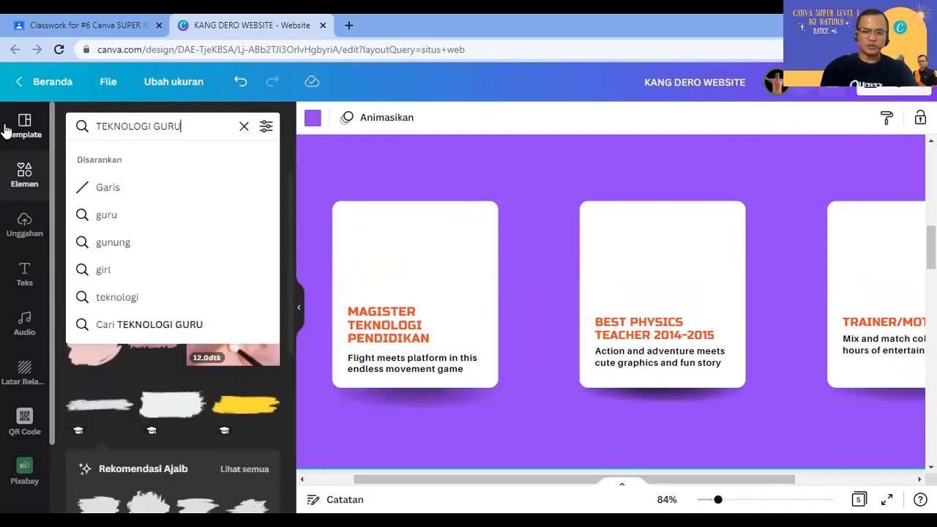
pyautogui.press('Return')
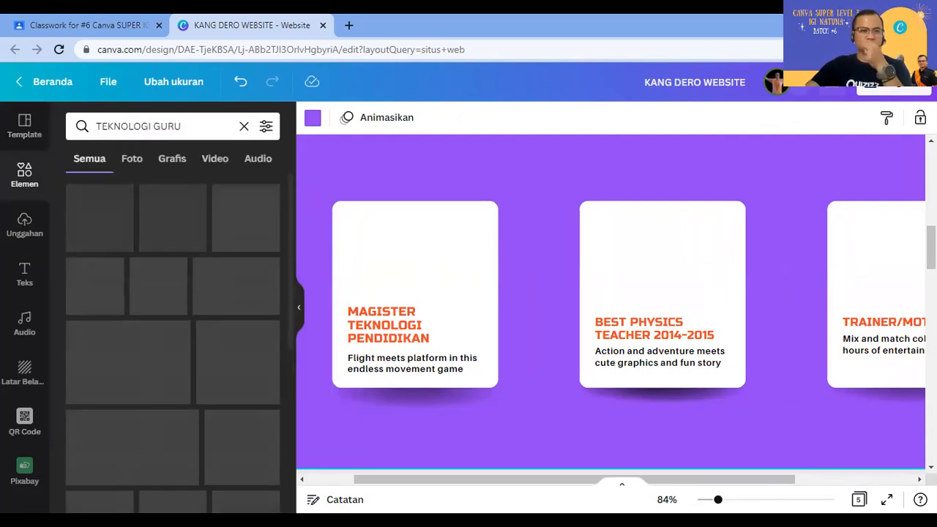
pyautogui.scroll(-5, 214, 403)
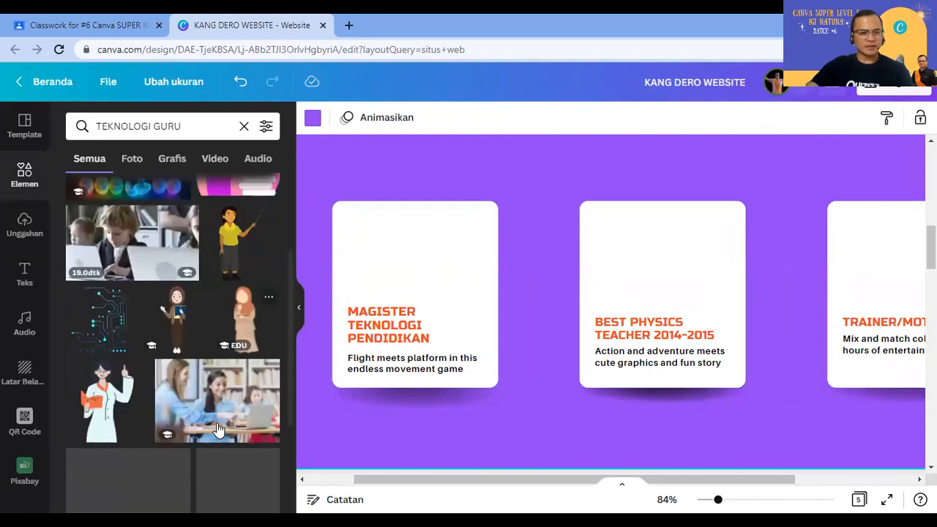
pyautogui.scroll(-3, 217, 431)
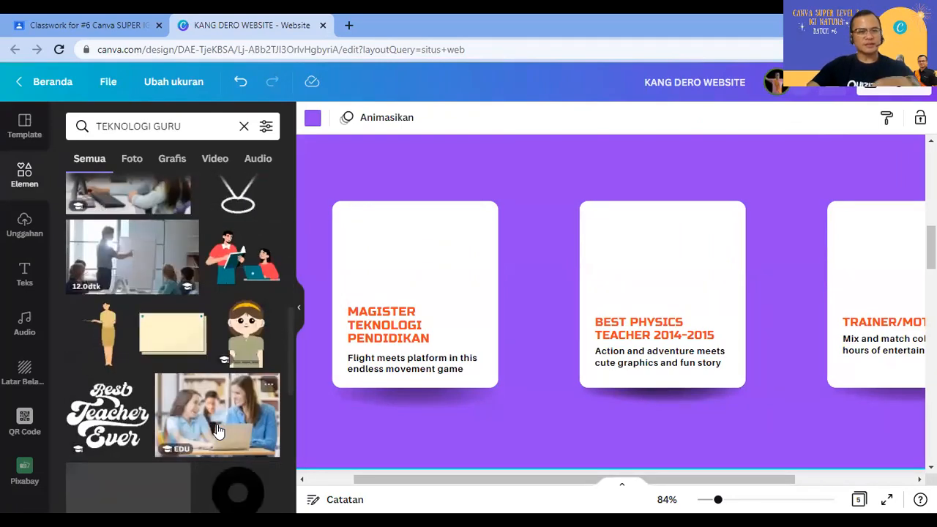
pyautogui.scroll(-3, 218, 431)
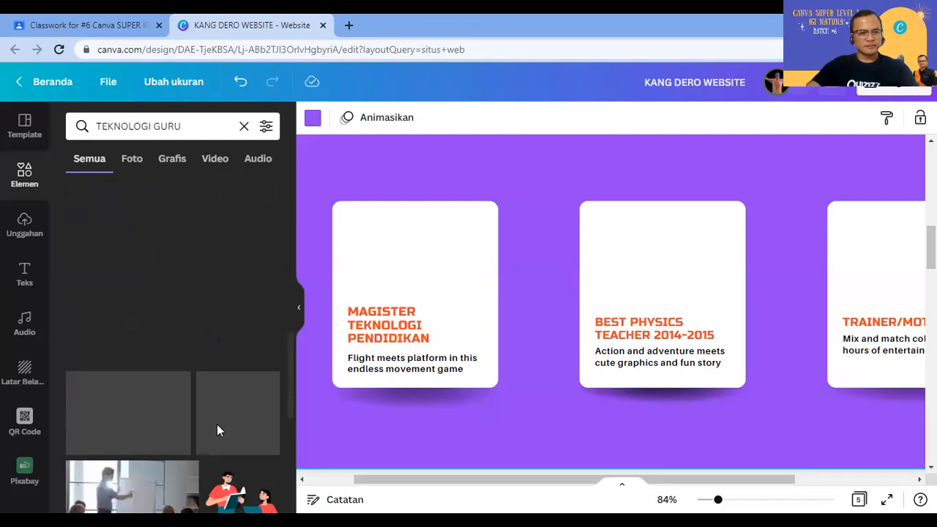
pyautogui.click(186, 126)
pyautogui.press('BackSpace')
pyautogui.press('BackSpace')
pyautogui.press('BackSpace')
pyautogui.press('BackSpace')
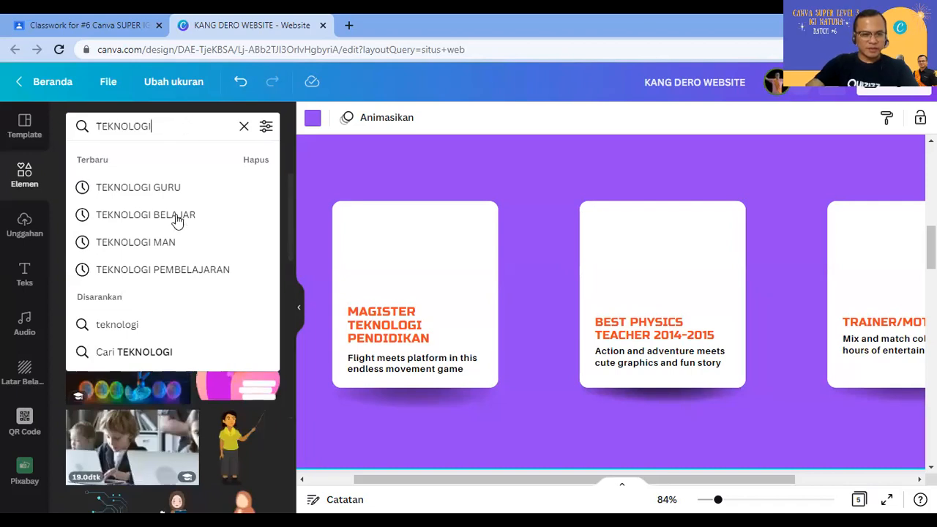
pyautogui.click(184, 270)
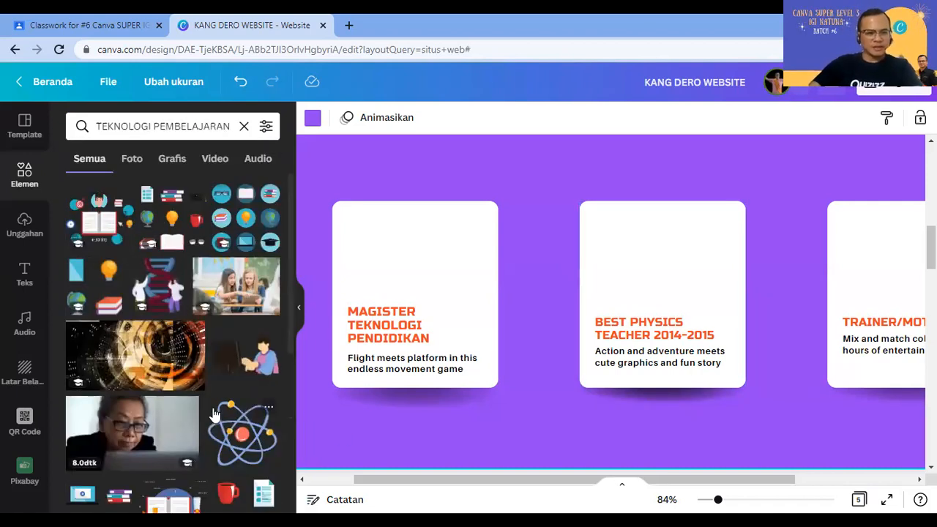
# Step: Drop the graduate-and-open-book illustration onto the first card, resize it and centre it
pyautogui.moveTo(102, 223); pyautogui.dragTo(409, 248)
pyautogui.moveTo(532, 316); pyautogui.dragTo(442, 268)
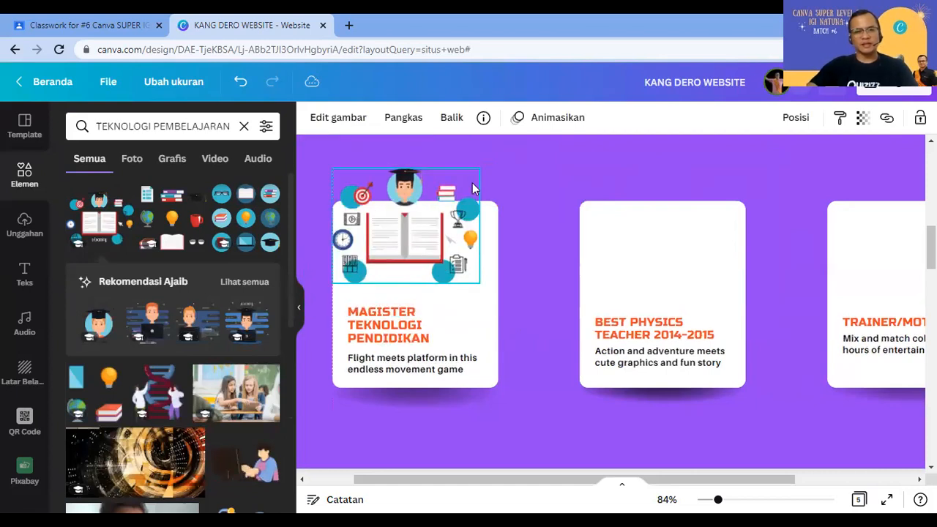
pyautogui.moveTo(480, 168); pyautogui.dragTo(508, 146)
pyautogui.moveTo(422, 247); pyautogui.dragTo(423, 245)
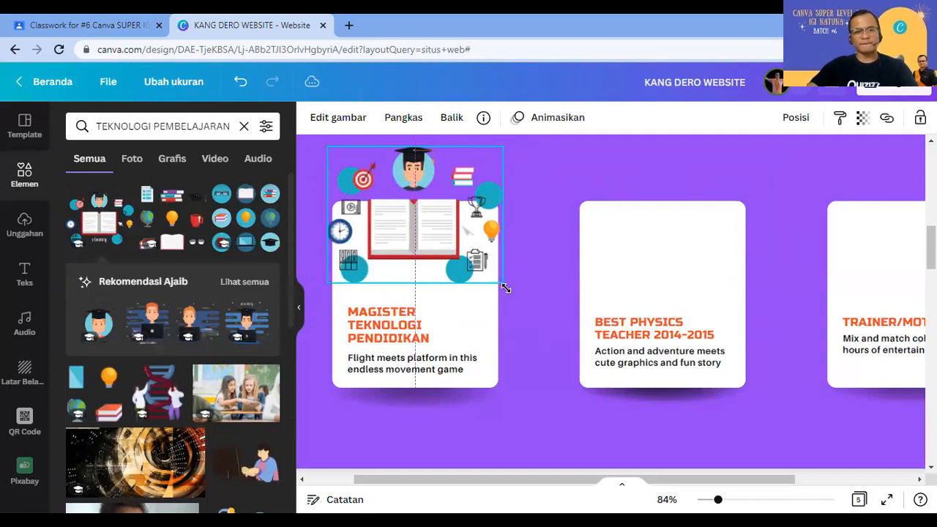
pyautogui.moveTo(503, 284); pyautogui.dragTo(514, 292)
pyautogui.moveTo(465, 264); pyautogui.dragTo(460, 264)
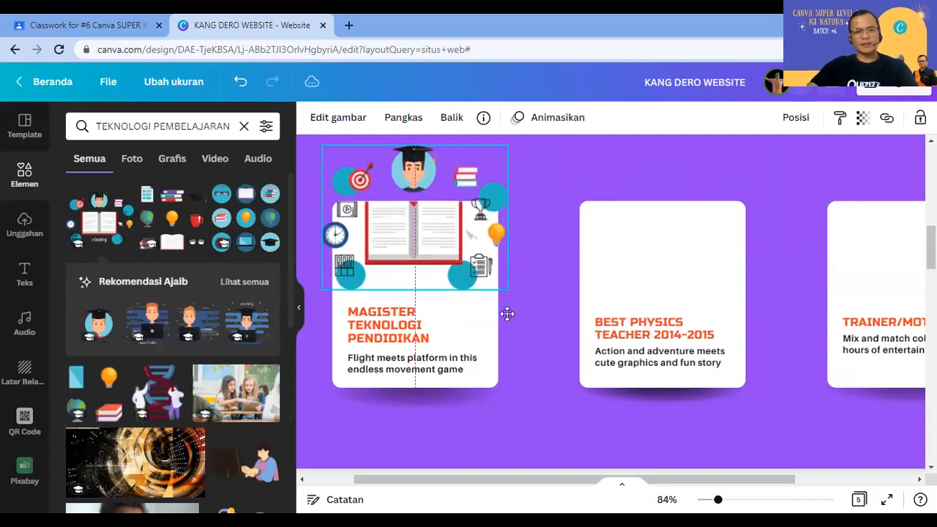
# Step: Search Elements for 'GURU FISIKA' and place the atom-holding scientist, shrunk, atop the second card
pyautogui.click(195, 133)
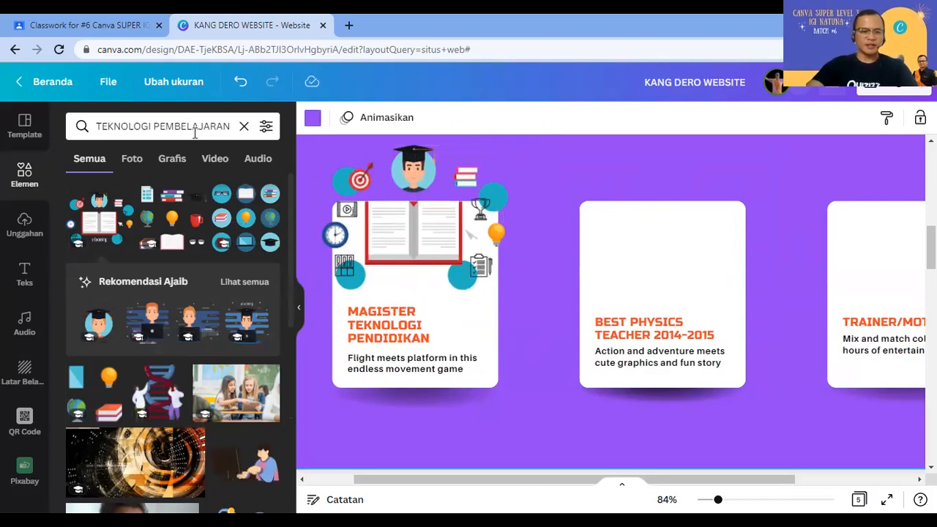
pyautogui.click(195, 132)
pyautogui.write('GURU F')
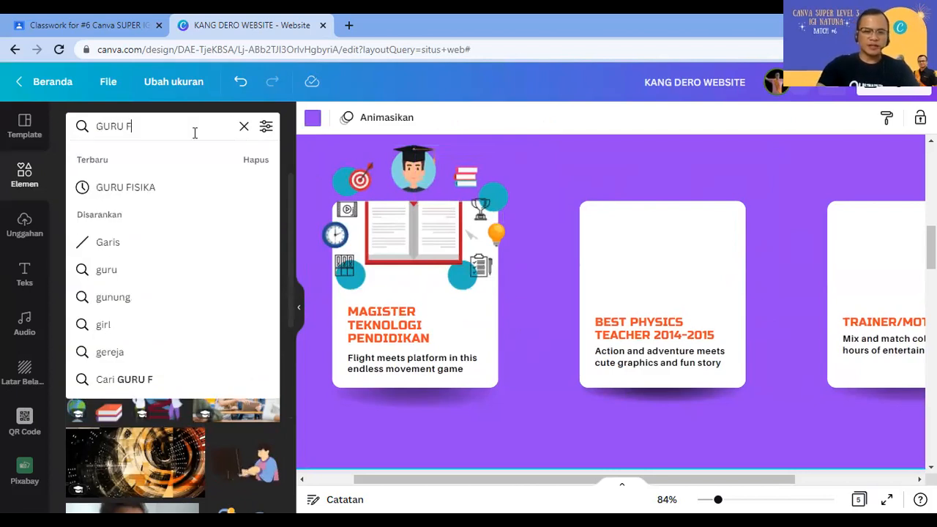
pyautogui.write('ISIKA')
pyautogui.press('Return')
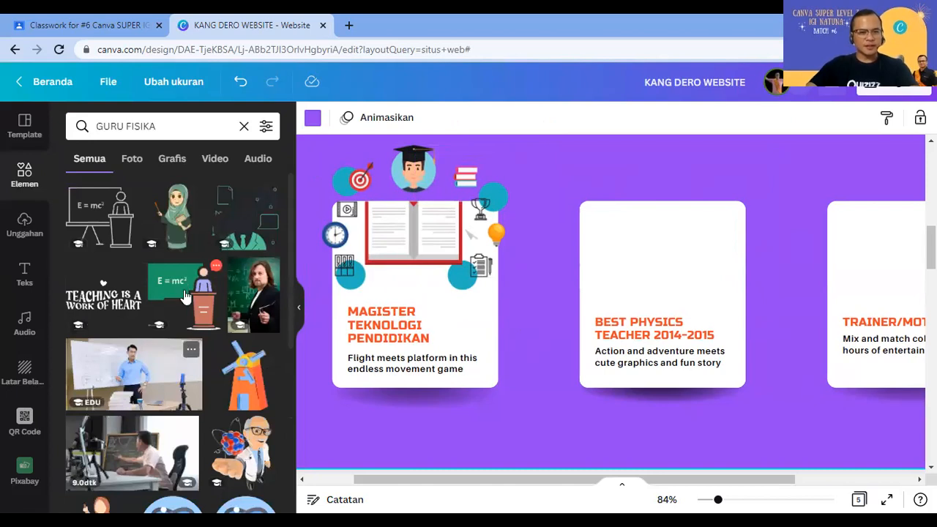
pyautogui.moveTo(804, 425); pyautogui.dragTo(649, 238)
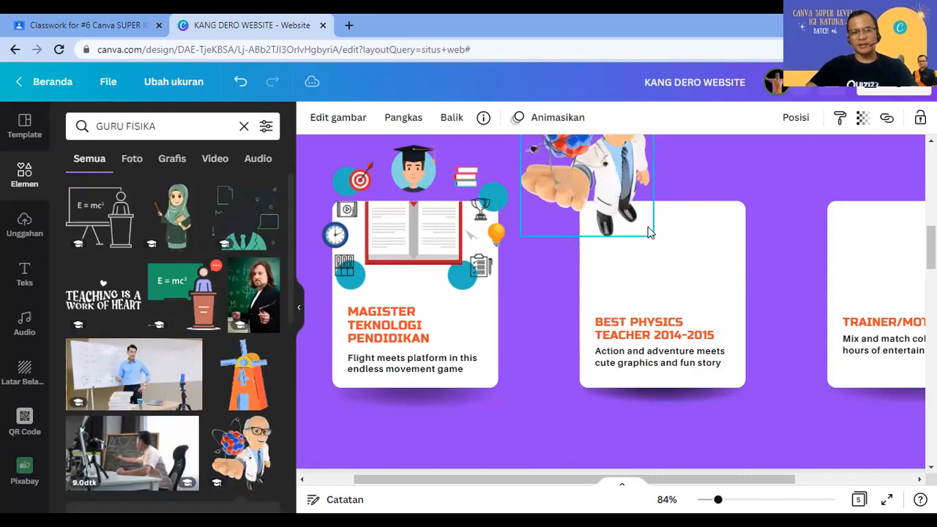
pyautogui.moveTo(613, 186); pyautogui.dragTo(675, 253)
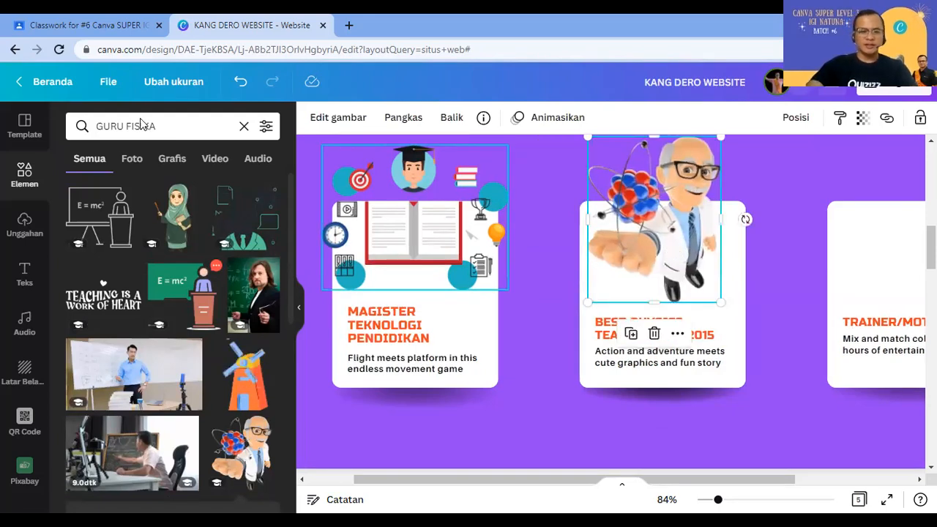
# Step: Search 'TRAINER' and position the man-with-clipboard illustration above the TRAINER/MOTIVATOR card
pyautogui.write('TRAINER')
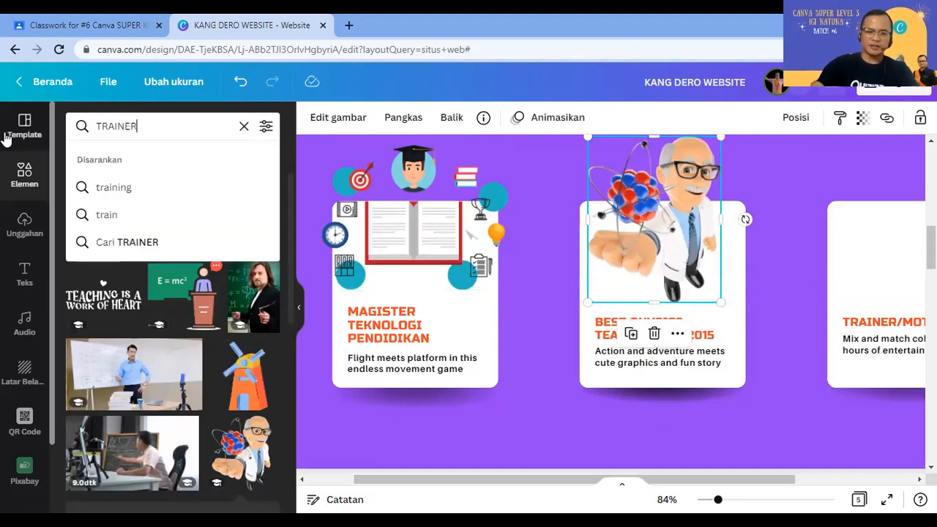
pyautogui.press('Return')
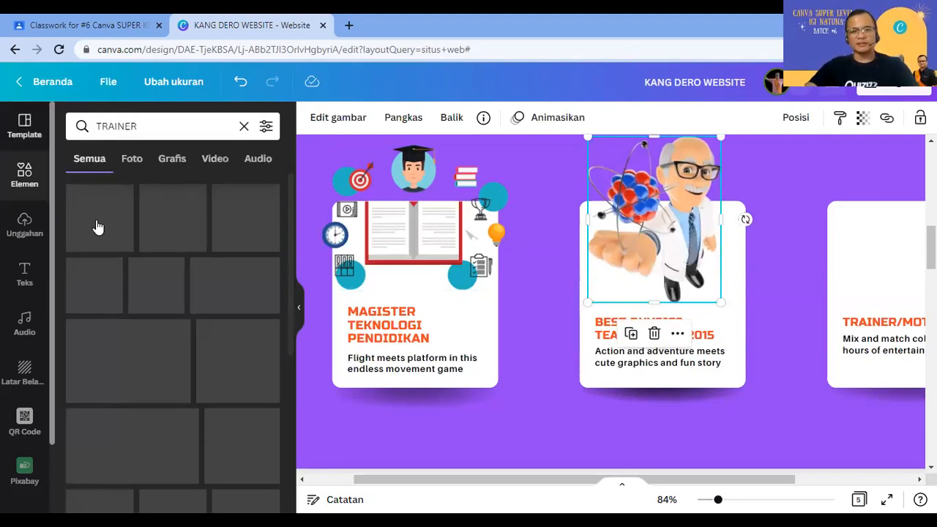
pyautogui.moveTo(673, 272); pyautogui.dragTo(891, 231)
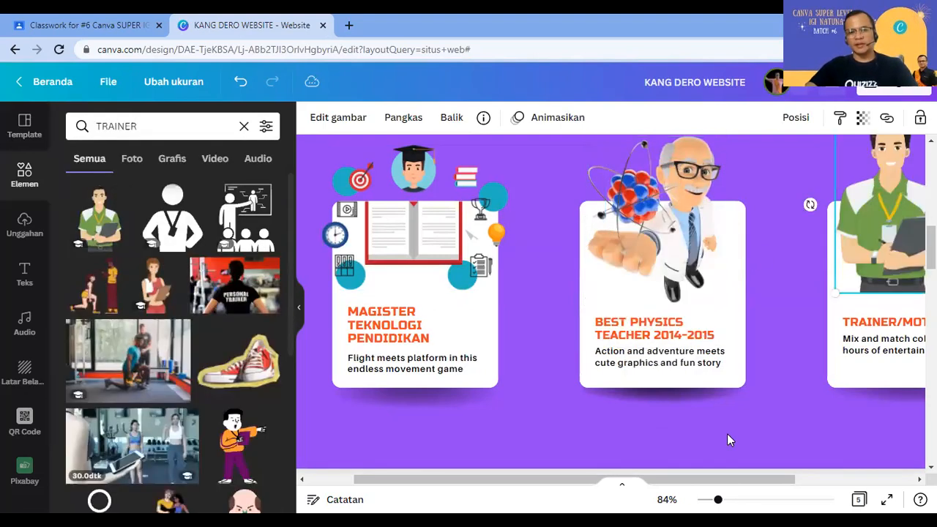
pyautogui.moveTo(752, 485); pyautogui.dragTo(819, 474)
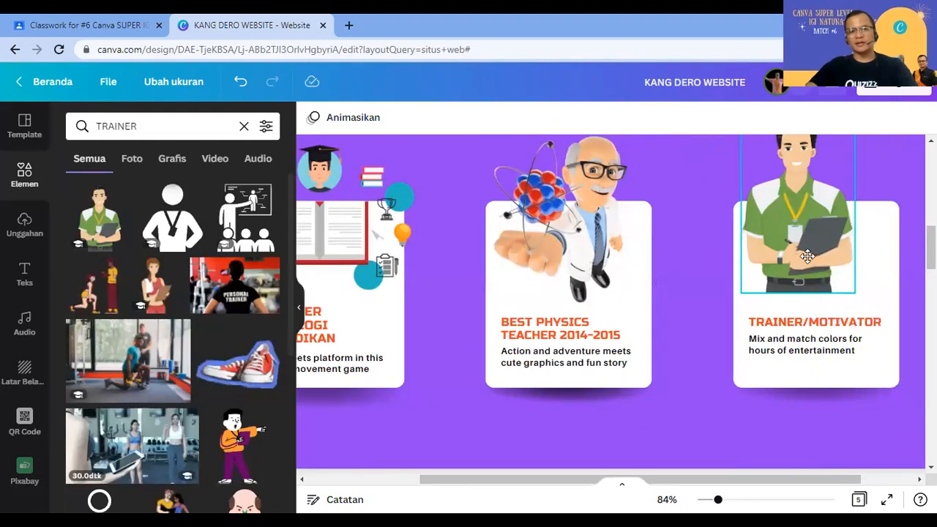
pyautogui.moveTo(782, 251); pyautogui.dragTo(795, 261)
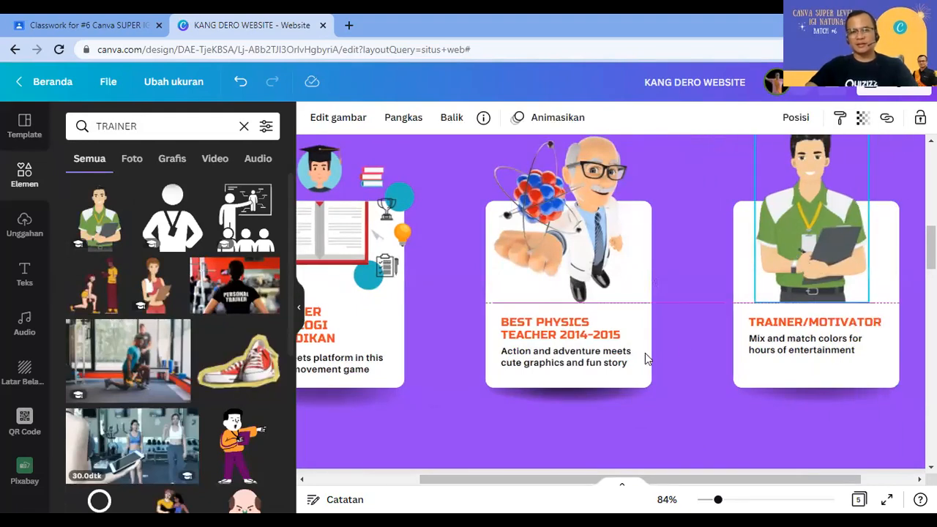
pyautogui.scroll(3, 769, 372)
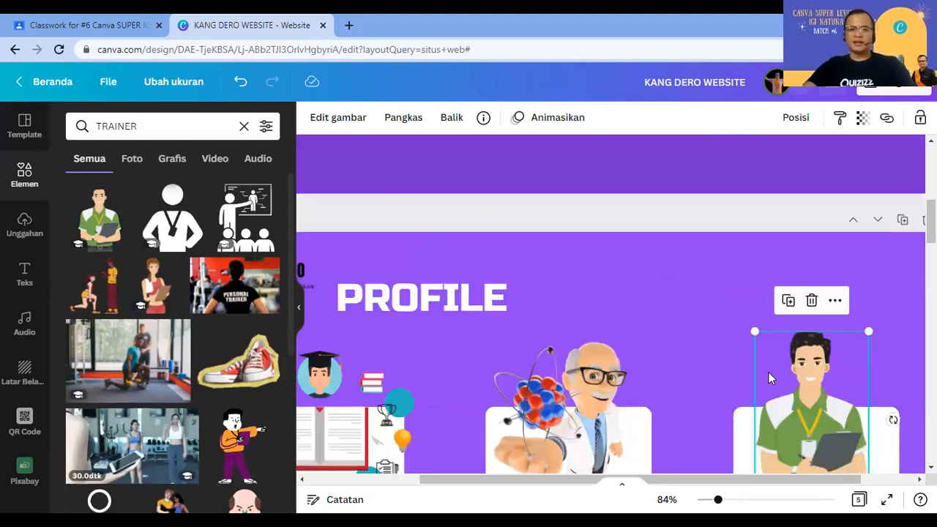
pyautogui.scroll(-2, 767, 229)
pyautogui.moveTo(762, 212); pyautogui.dragTo(796, 309)
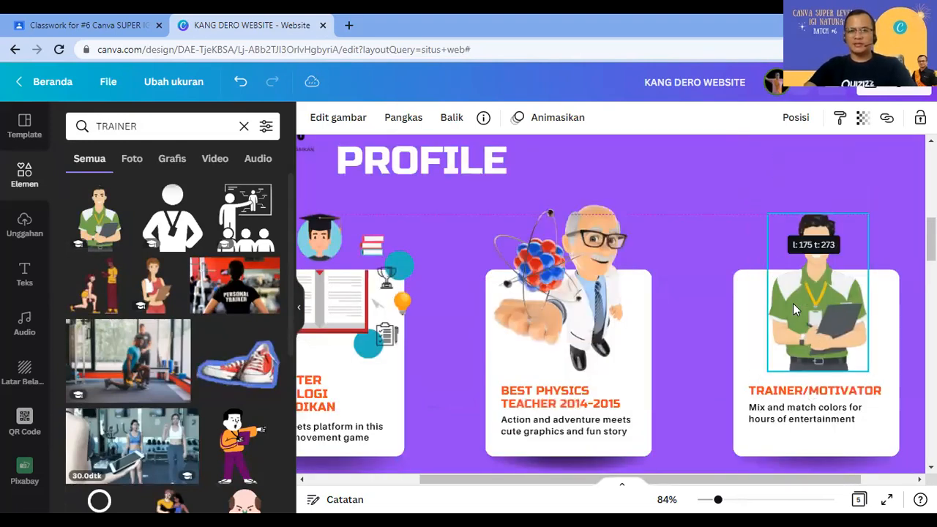
pyautogui.moveTo(706, 314); pyautogui.dragTo(691, 324)
pyautogui.scroll(4, 597, 357)
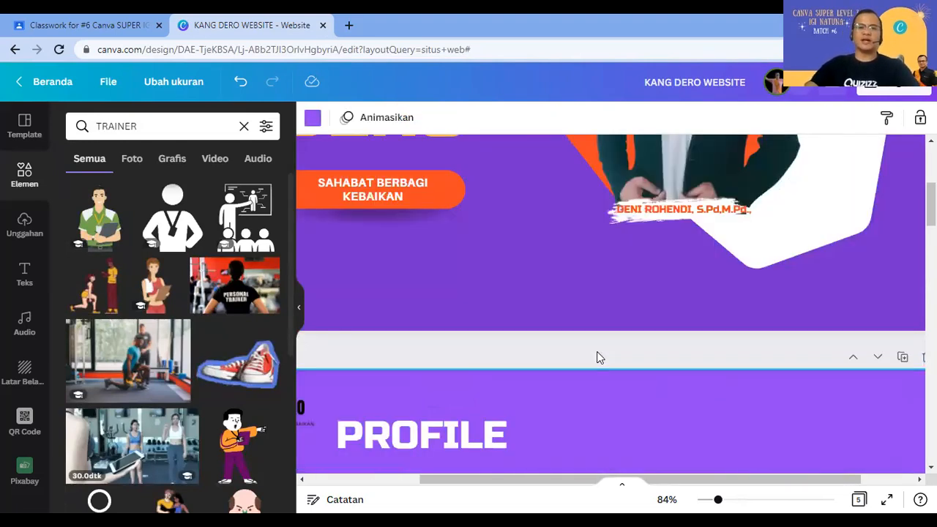
pyautogui.scroll(4, 581, 477)
pyautogui.hscroll(-2, 463, 415)
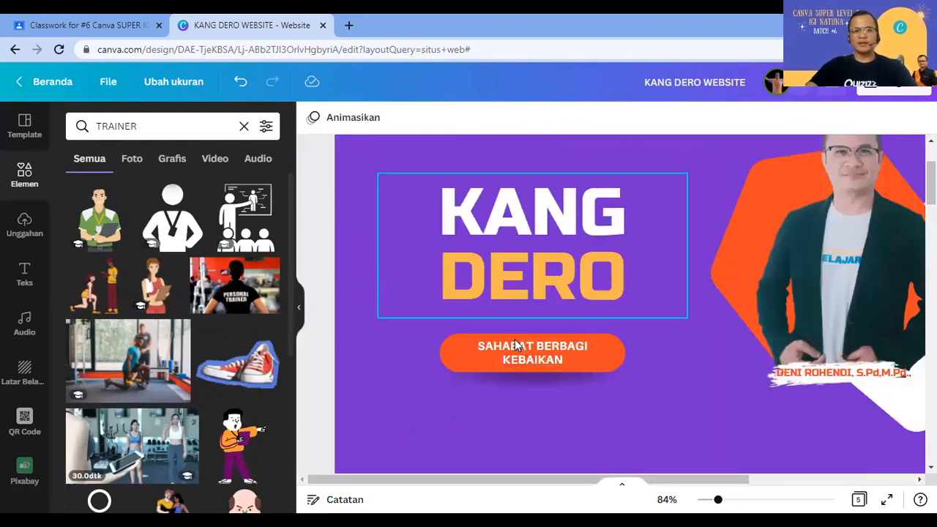
pyautogui.scroll(-5, 516, 346)
pyautogui.scroll(-4, 487, 368)
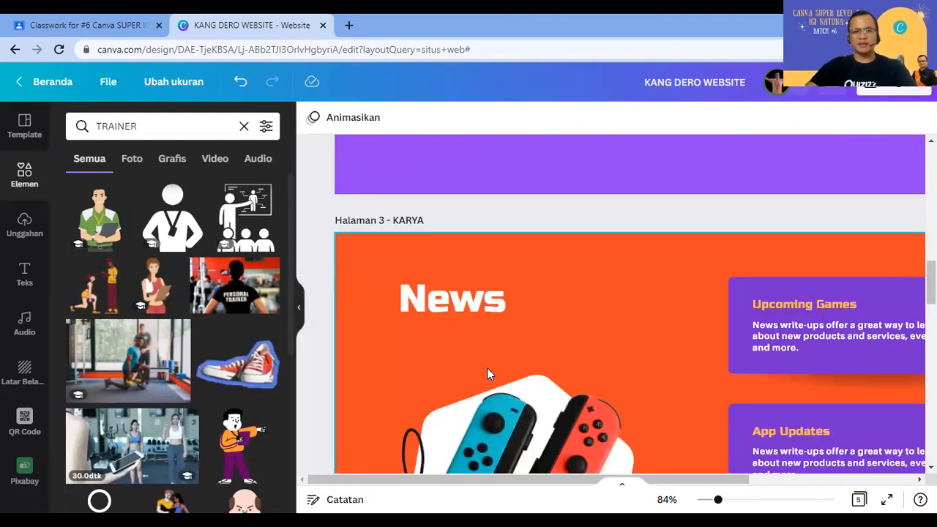
pyautogui.scroll(-1, 488, 368)
pyautogui.scroll(-1, 488, 367)
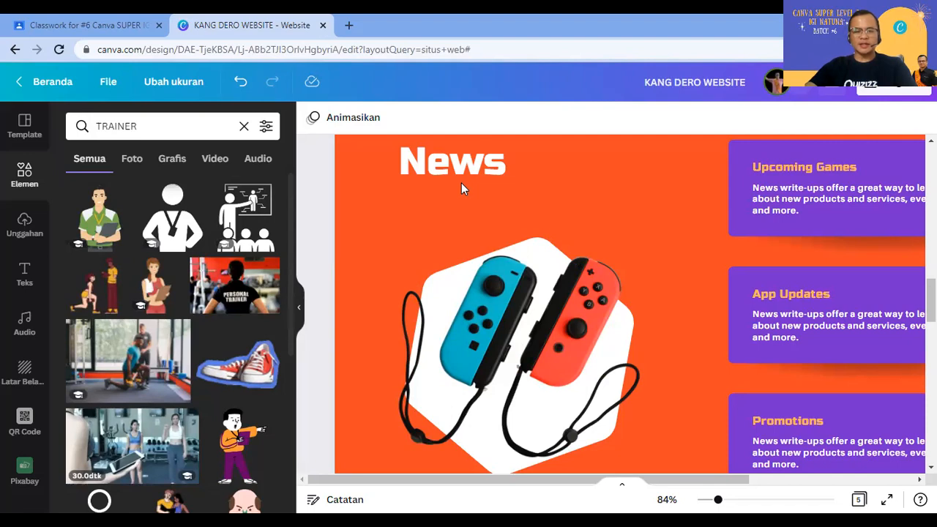
# Step: Replace page 3's News heading with KARYA, widened to fit one line
pyautogui.scroll(2, 464, 263)
pyautogui.doubleClick(455, 294)
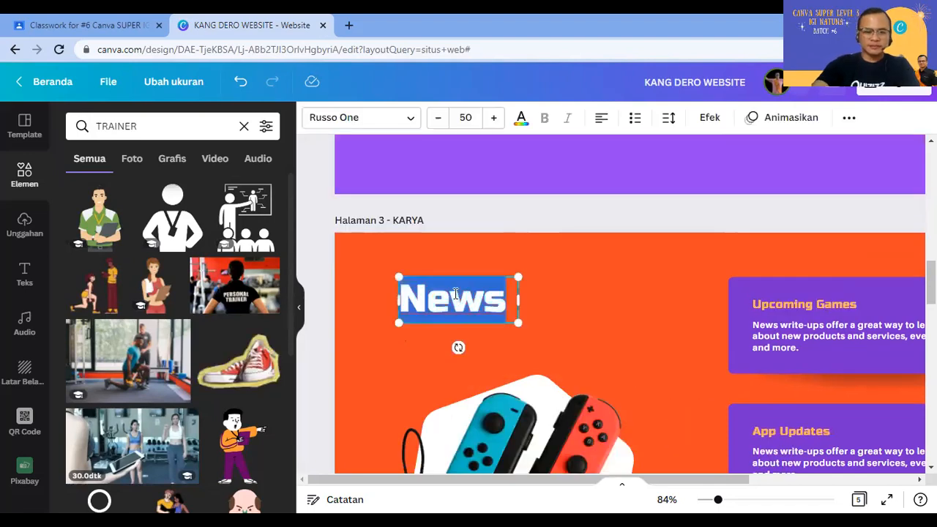
pyautogui.write('KARYA')
pyautogui.moveTo(525, 302)
pyautogui.mouseDown()
pyautogui.moveTo(549, 295)
pyautogui.moveTo(542, 299)
pyautogui.mouseUp()
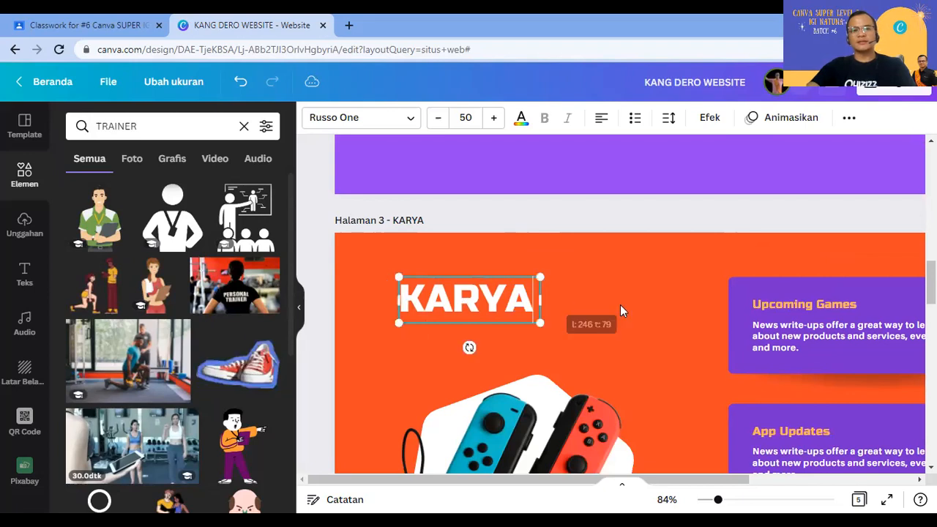
pyautogui.click(620, 304)
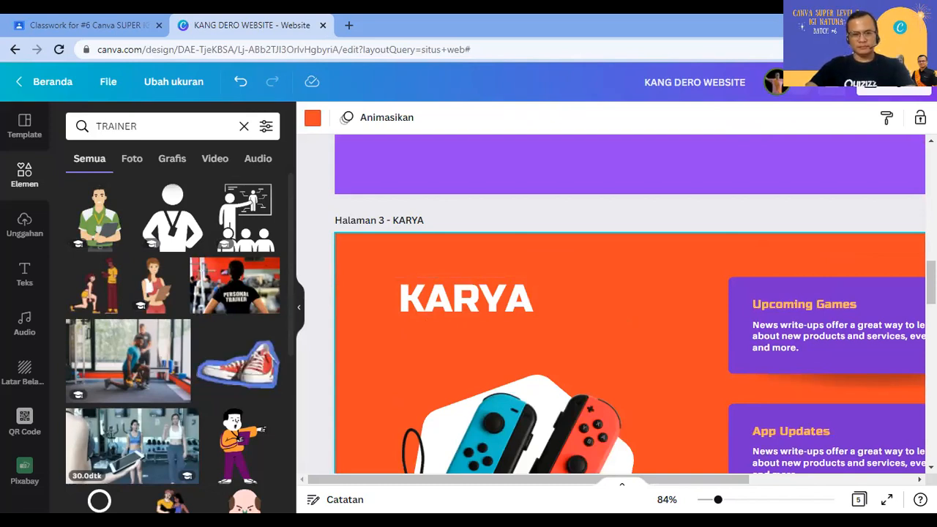
# Step: Retype the page 3 heading as KIPRAH and widen it to stay on one line
pyautogui.scroll(-5, 661, 357)
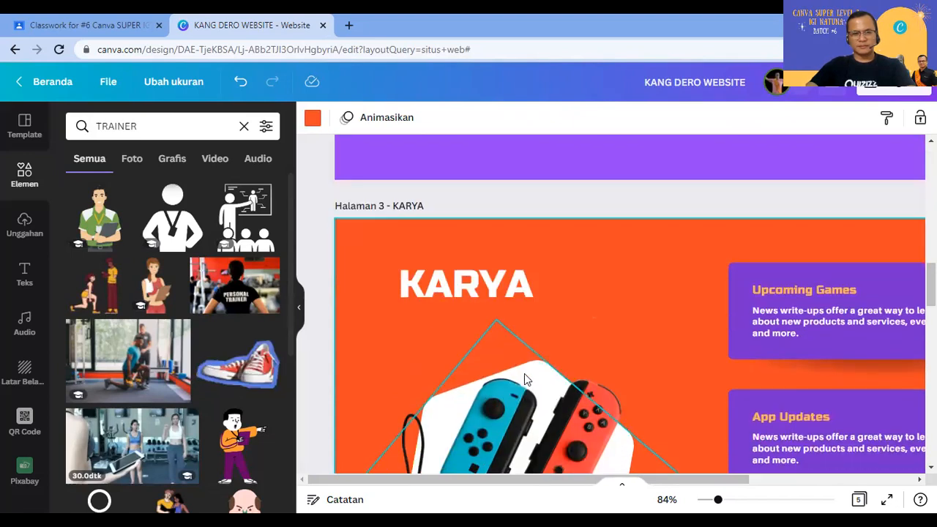
pyautogui.scroll(5, 524, 381)
pyautogui.click(483, 249)
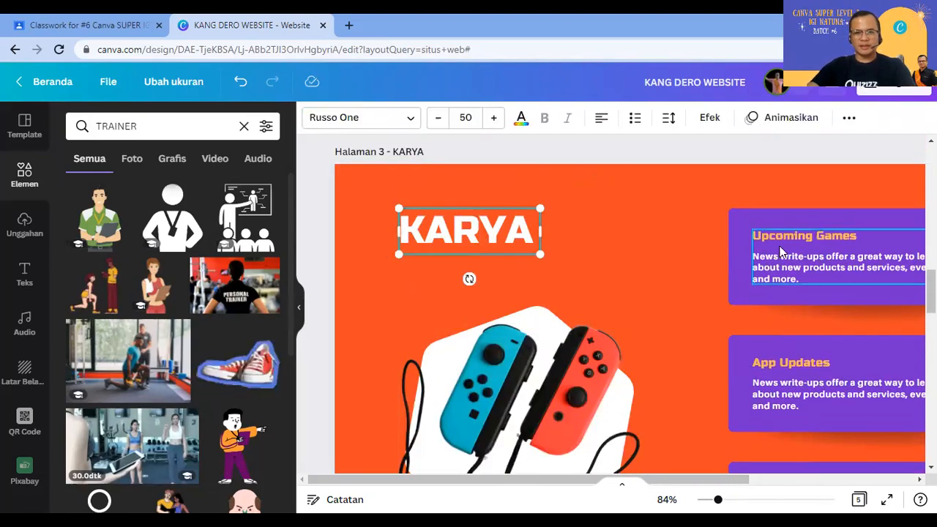
pyautogui.press('Return')
pyautogui.write('KIPRAH')
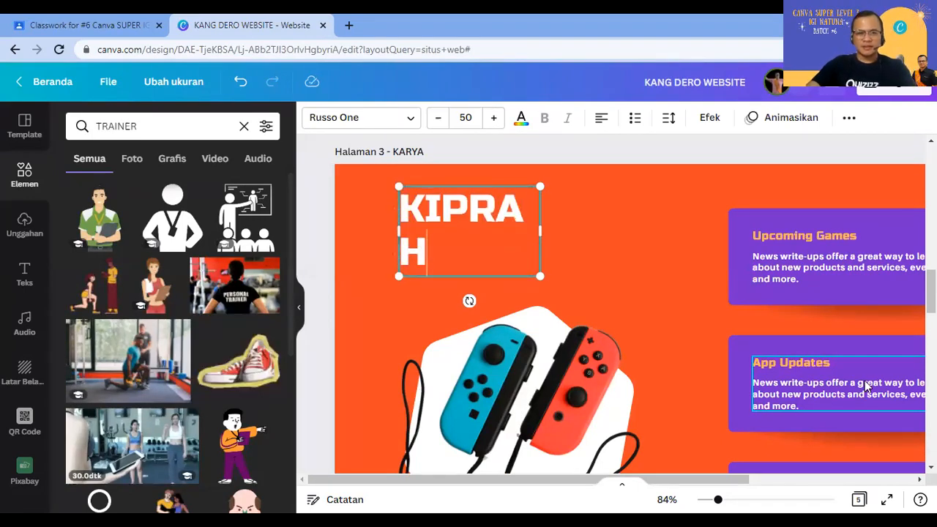
pyautogui.moveTo(540, 232); pyautogui.dragTo(556, 220)
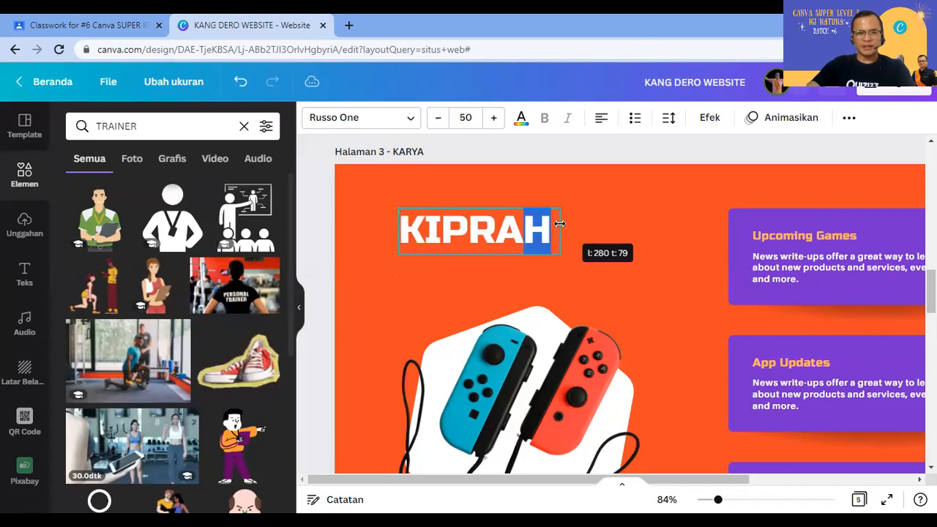
pyautogui.click(595, 232)
# Step: Rename page 3's title to Halaman 3 - KIPRAH
pyautogui.doubleClick(400, 152)
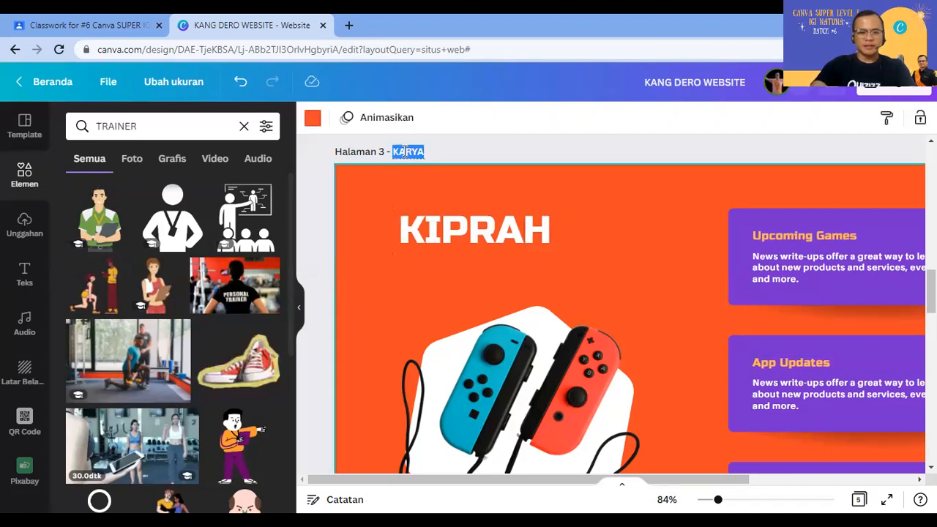
pyautogui.write('KIPRAH')
pyautogui.press('Return')
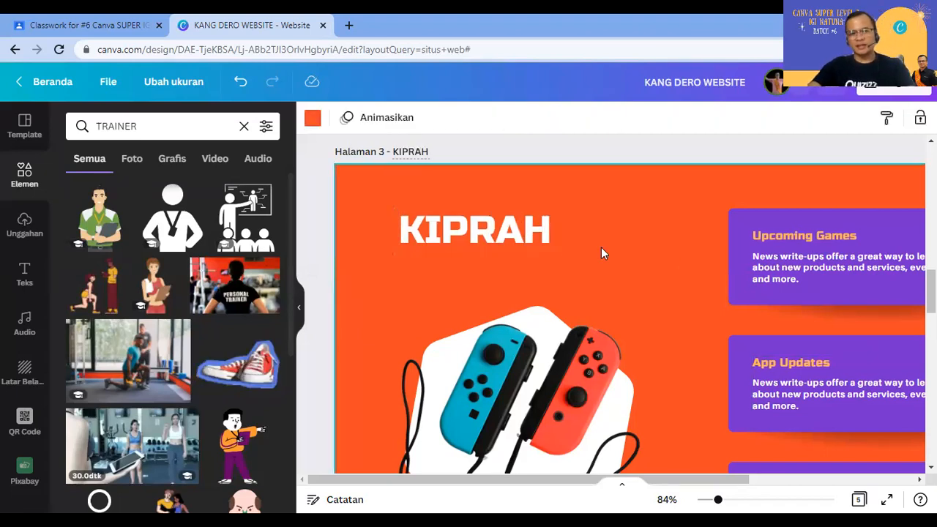
pyautogui.click(809, 261)
# Step: Title page 4 Halaman 4 - KARYA and change its Get Merch heading to KARYA
pyautogui.click(825, 380)
pyautogui.scroll(-2, 825, 380)
pyautogui.click(813, 372)
pyautogui.scroll(-3, 439, 315)
pyautogui.click(432, 289)
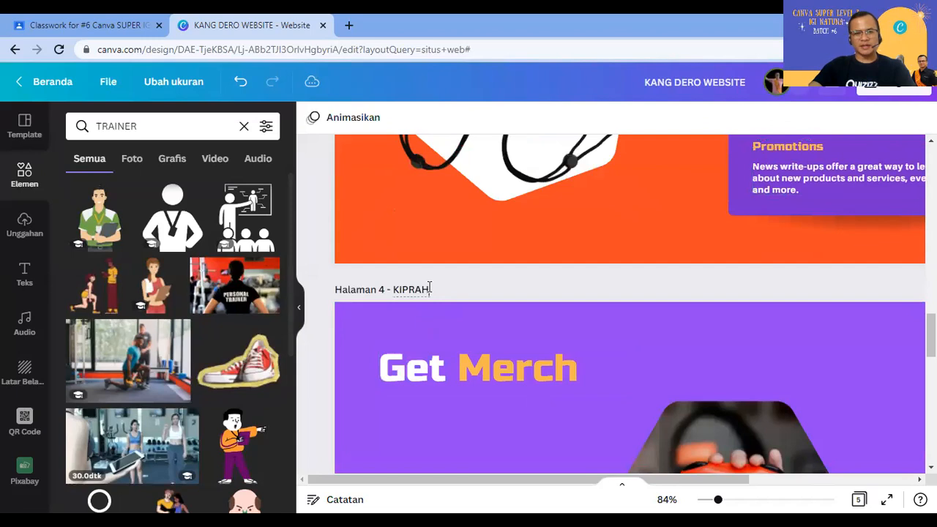
pyautogui.press('BackSpace')
pyautogui.press('BackSpace')
pyautogui.press('BackSpace')
pyautogui.press('BackSpace')
pyautogui.press('BackSpace')
pyautogui.write('ARYA')
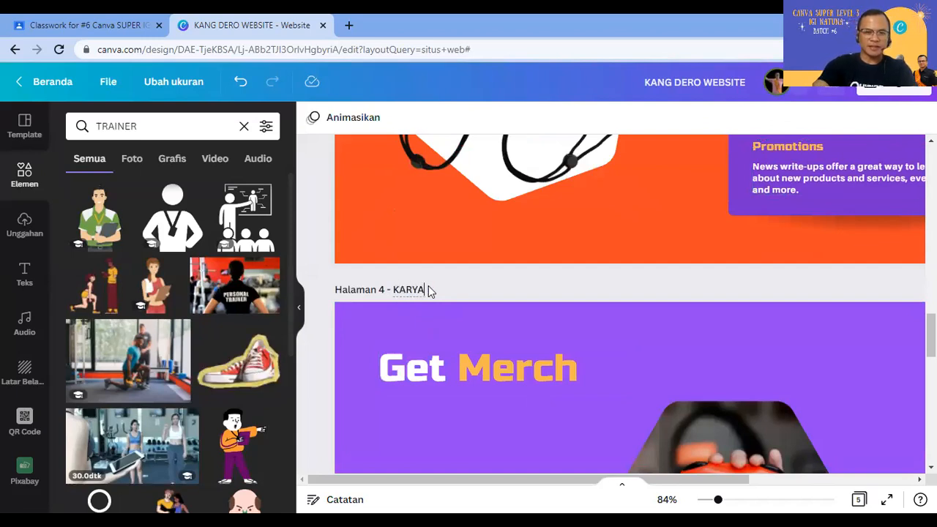
pyautogui.click(462, 378)
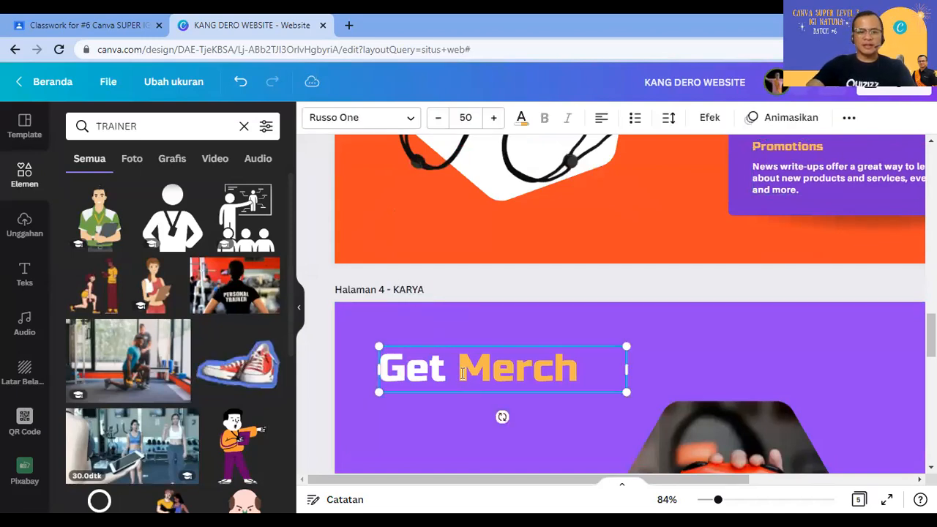
pyautogui.click(462, 374)
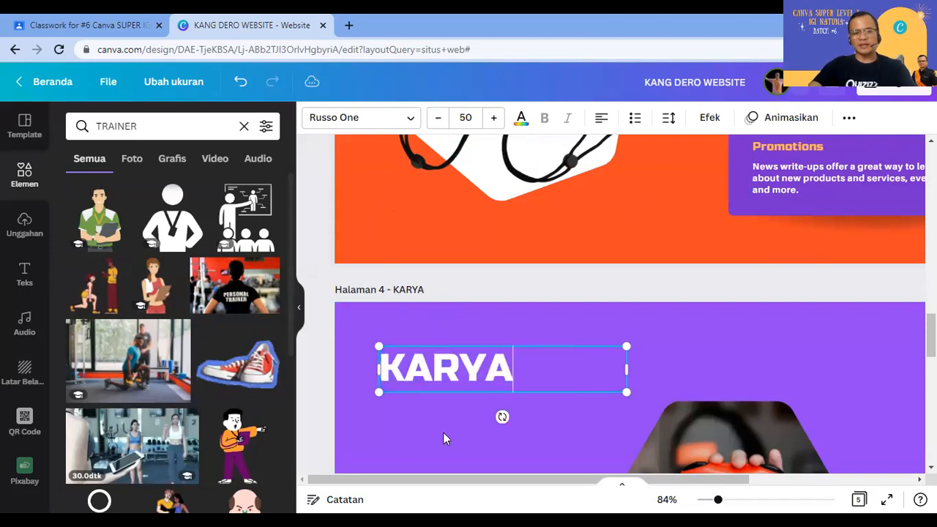
pyautogui.click(466, 401)
# Step: Delete the Joy-Con photo from the KIPRAH page's hexagon
pyautogui.scroll(3, 466, 403)
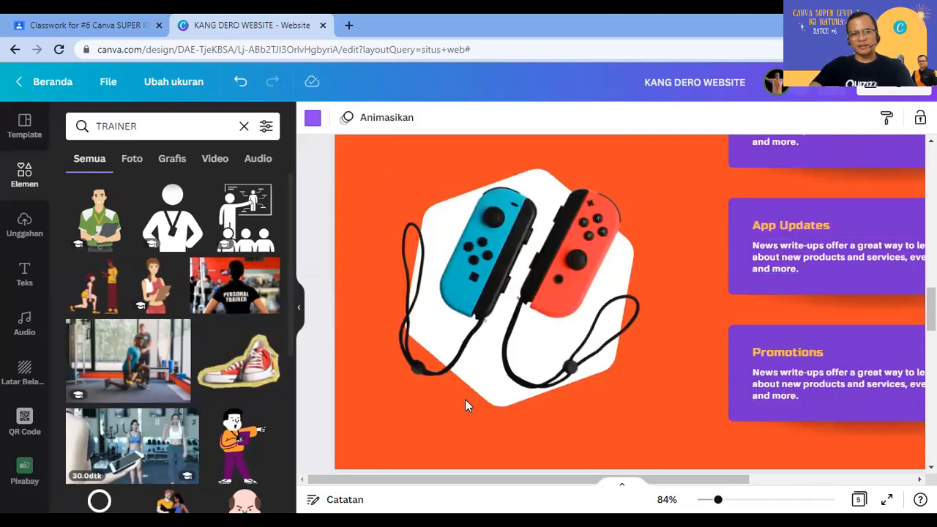
pyautogui.scroll(2, 465, 399)
pyautogui.scroll(-1, 543, 323)
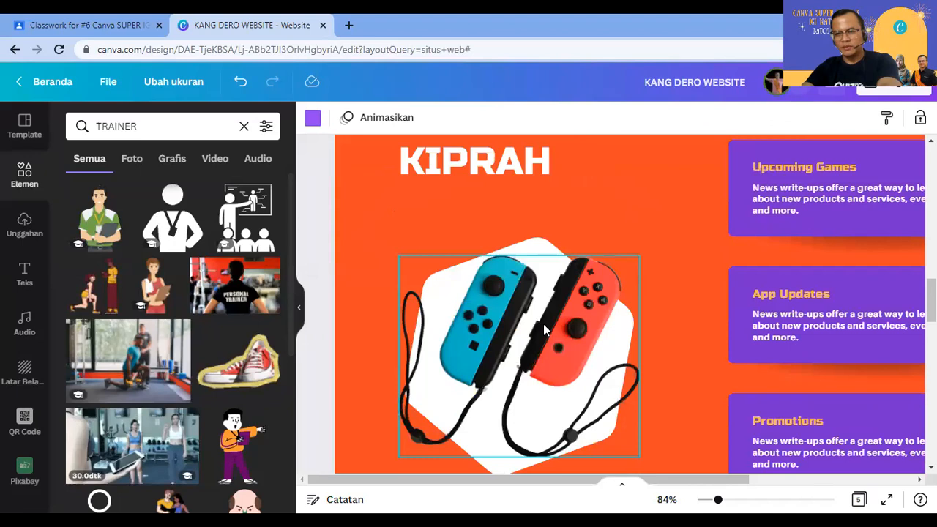
pyautogui.click(544, 324)
pyautogui.press('Delete')
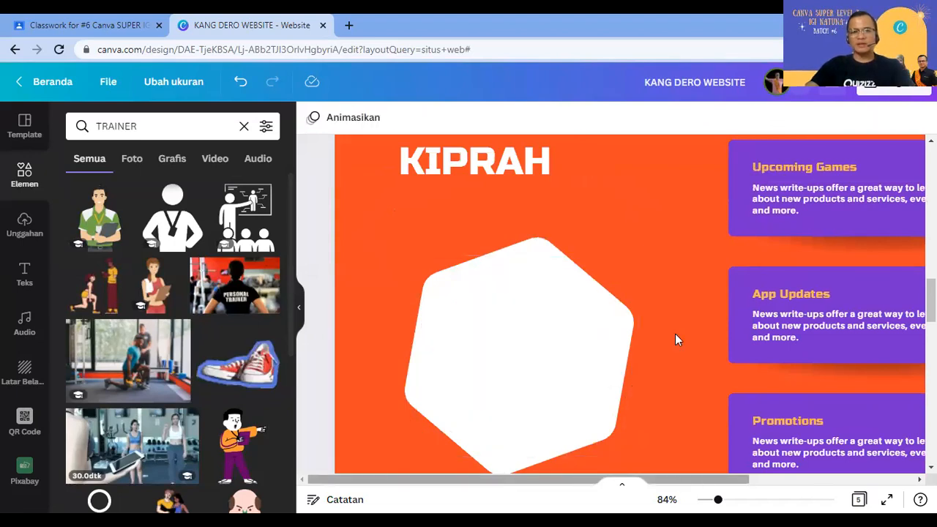
pyautogui.click(739, 409)
pyautogui.scroll(1, 653, 238)
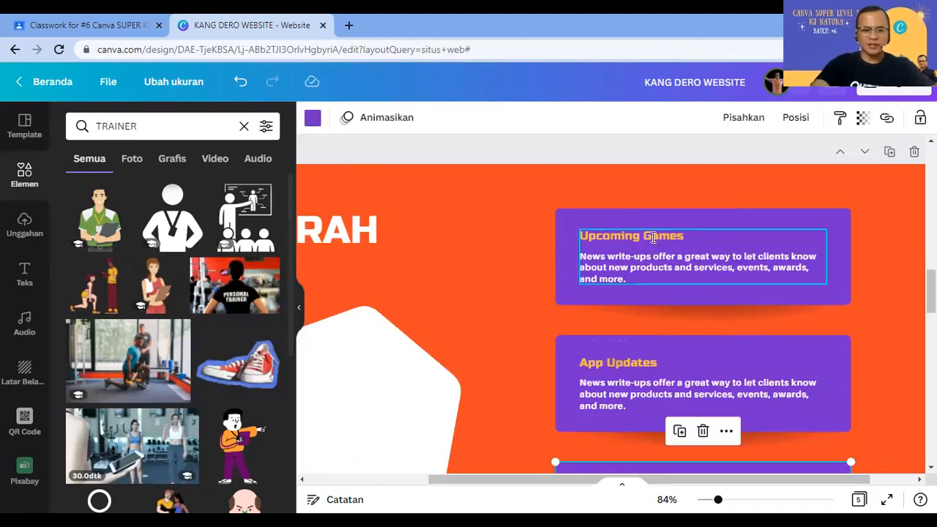
# Step: Retitle the first two KIPRAH cards DUTA RUMAH BELAJAR 2019 and KAPTEN BELAJAR.ID JAWA BARAT
pyautogui.click(653, 238)
pyautogui.write('OU')
pyautogui.write('TA R')
pyautogui.write('UMAH B')
pyautogui.write('ELAJAR')
pyautogui.write(' 2019')
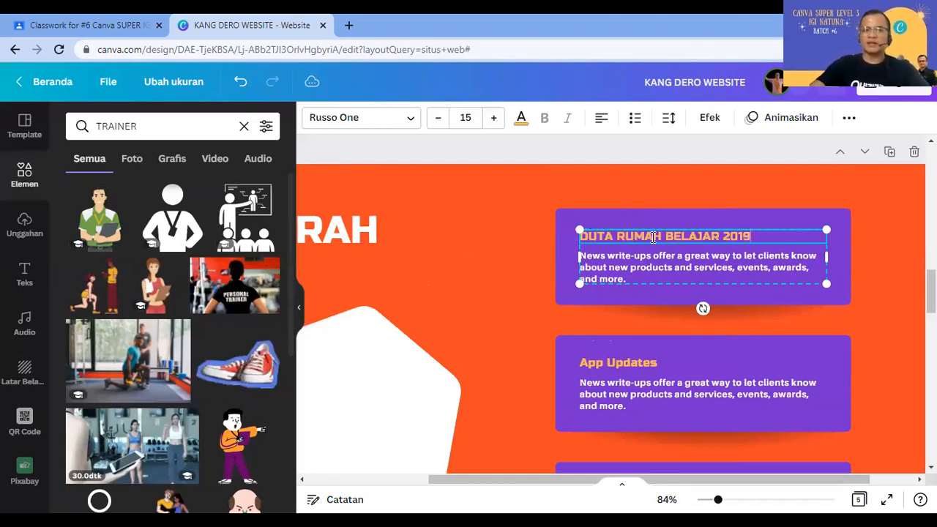
pyautogui.tripleClick(616, 359)
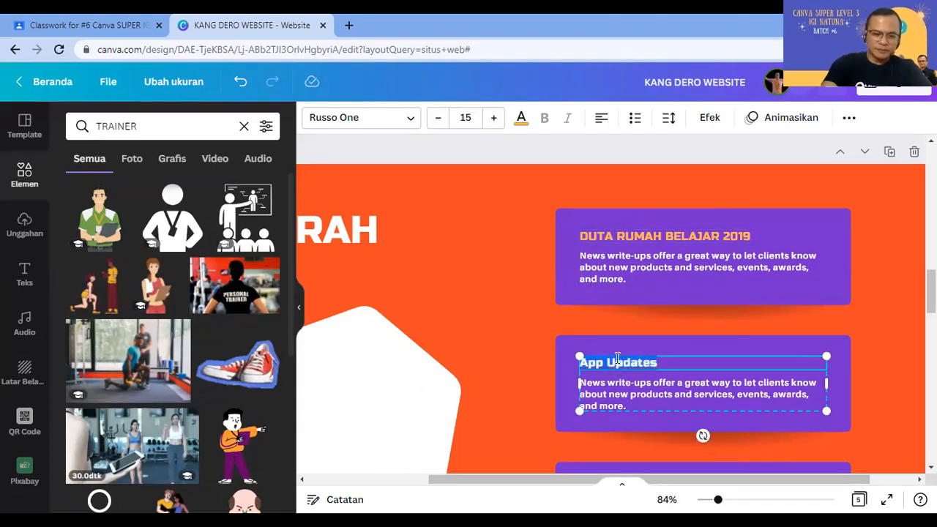
pyautogui.write('KAPTEN B')
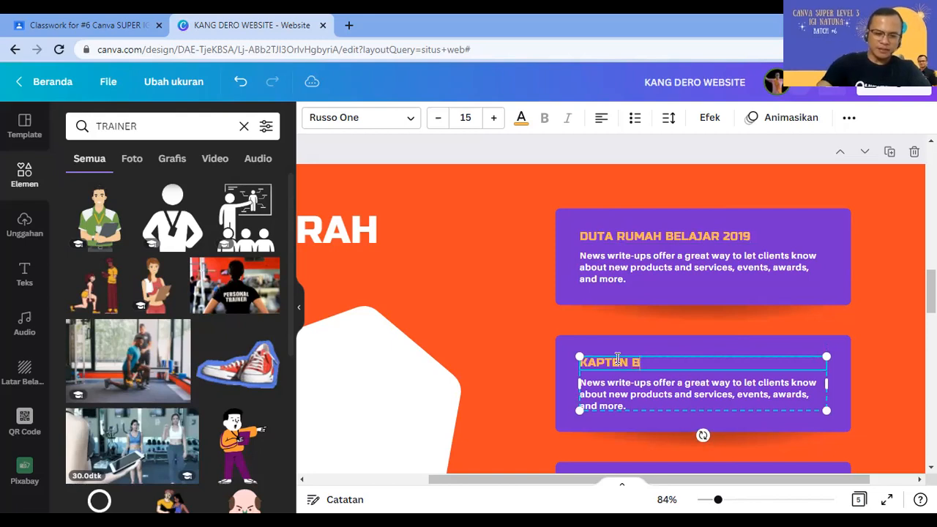
pyautogui.write('ELAJAR.ID ')
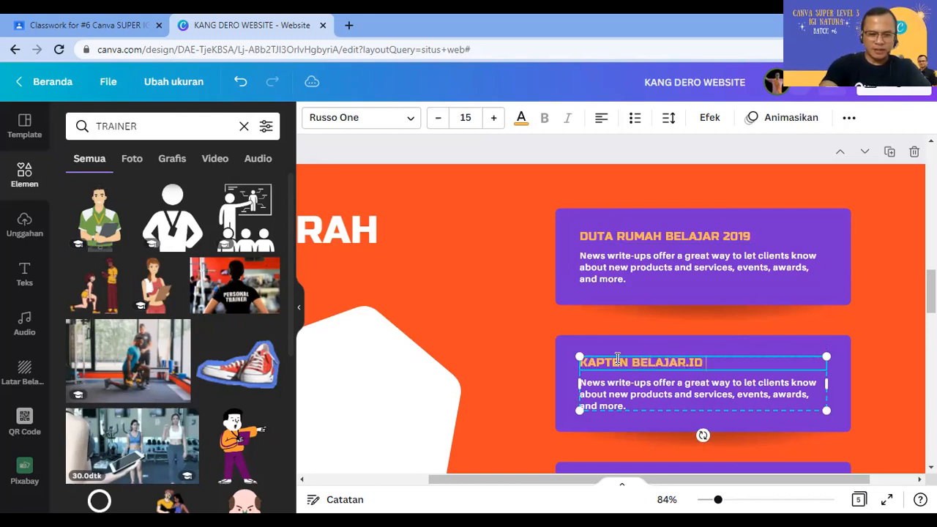
pyautogui.write('JAWA BARAT')
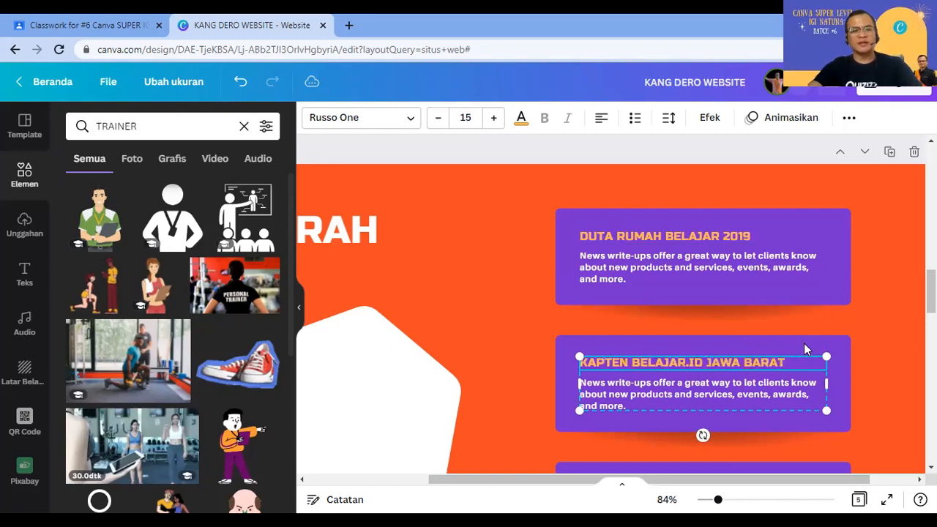
# Step: Replace the third card's Promotions heading with GURU DUTA CANVA INDONESIA
pyautogui.scroll(-2, 725, 355)
pyautogui.click(641, 352)
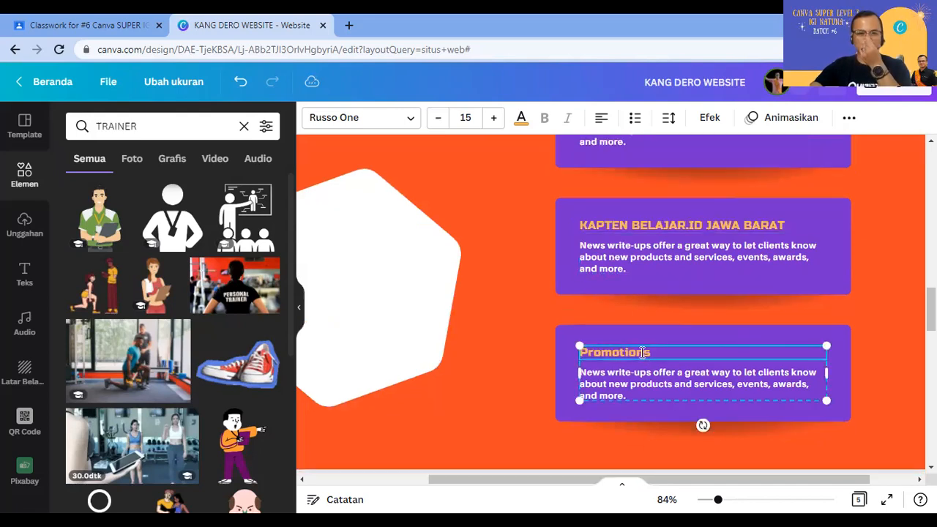
pyautogui.doubleClick(643, 352)
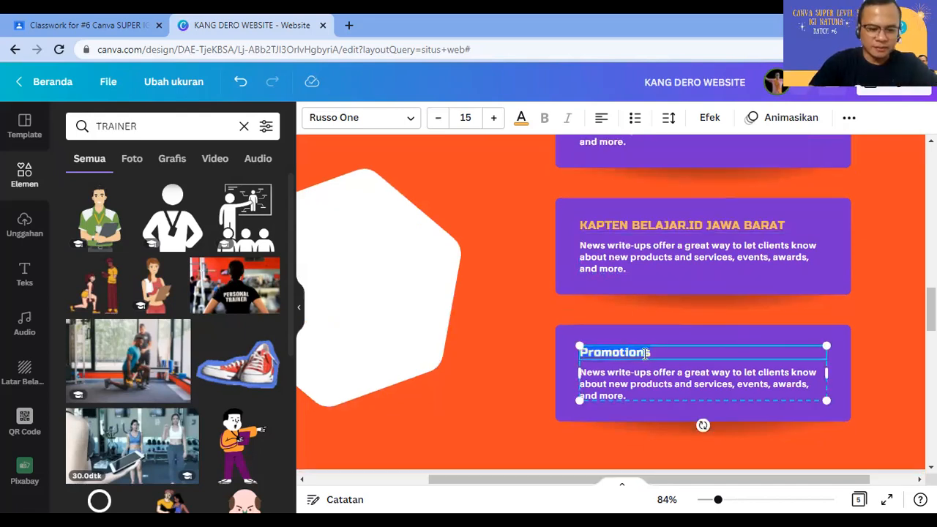
pyautogui.write('GURU DUTA CANVA ')
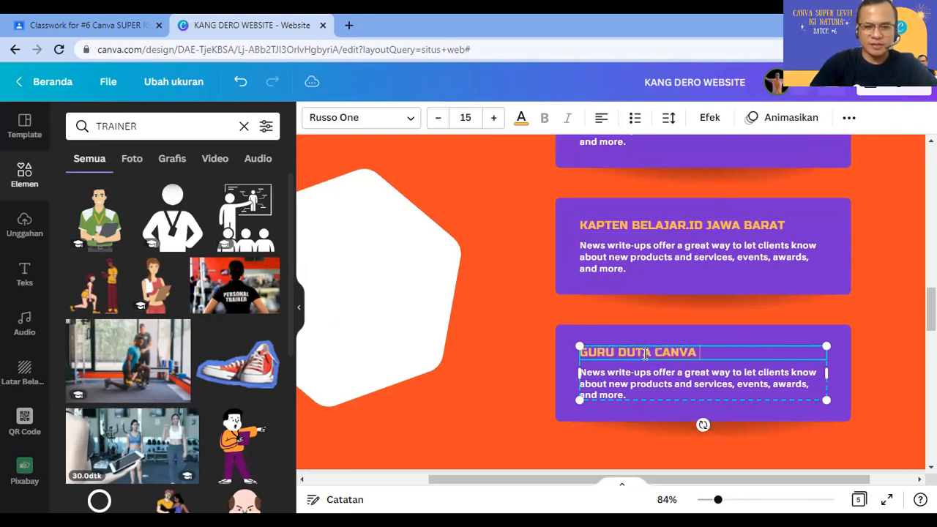
pyautogui.write('INDONESIA')
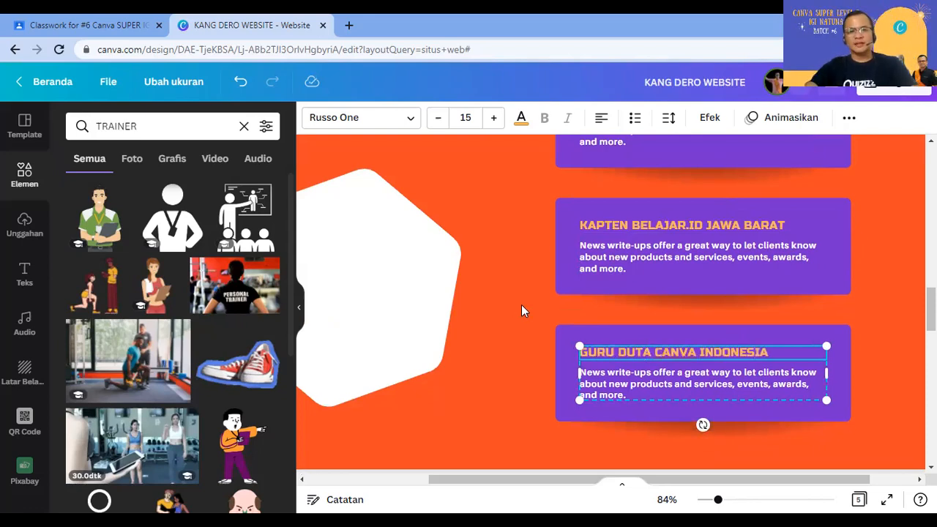
pyautogui.click(629, 265)
pyautogui.scroll(1, 642, 212)
pyautogui.doubleClick(635, 199)
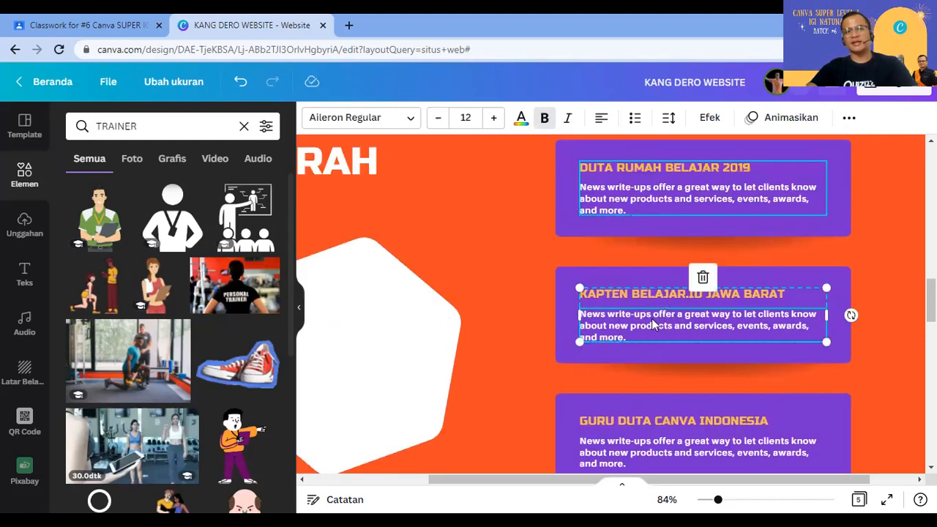
pyautogui.doubleClick(635, 326)
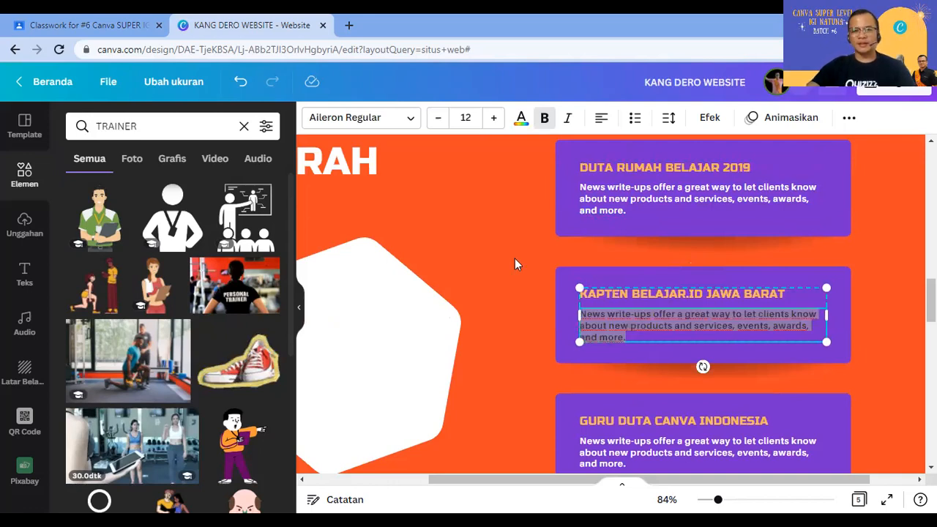
pyautogui.moveTo(729, 481); pyautogui.dragTo(617, 469)
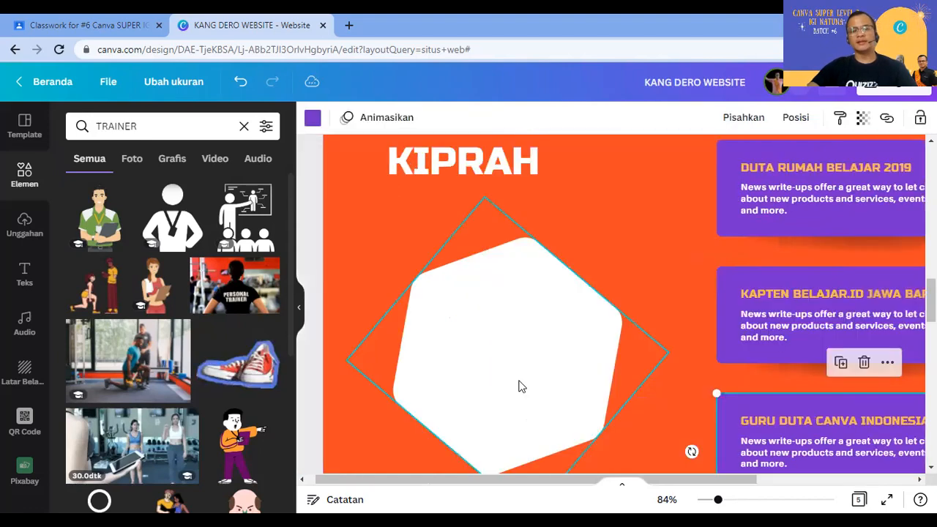
# Step: Search Elements for KOLOBORASI
pyautogui.click(519, 388)
pyautogui.scroll(-3, 892, 249)
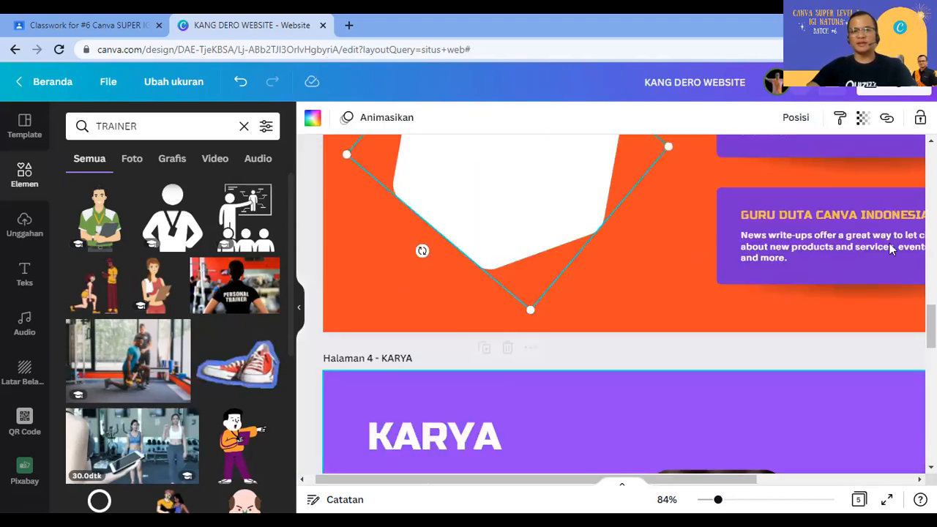
pyautogui.scroll(3, 843, 164)
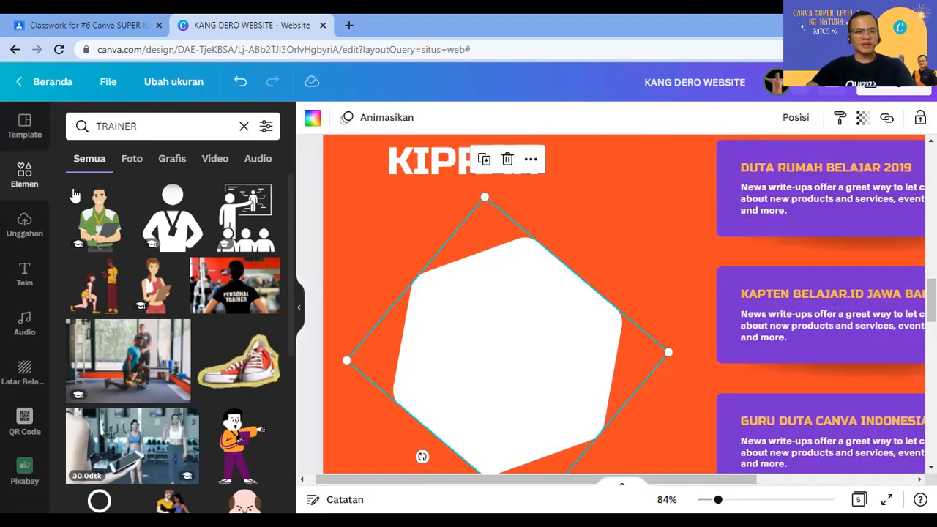
pyautogui.moveTo(156, 127); pyautogui.dragTo(9, 137)
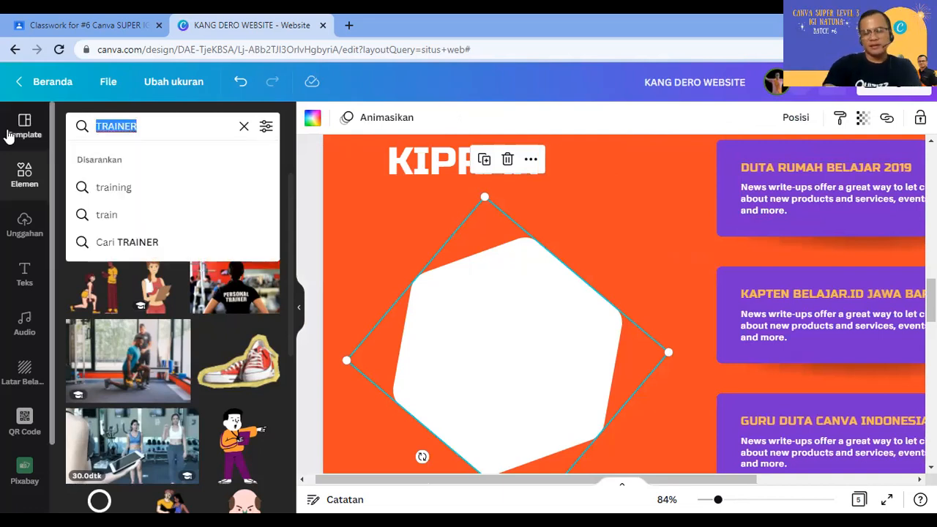
pyautogui.write('KOLOBR')
pyautogui.press('BackSpace')
pyautogui.write('ORASI')
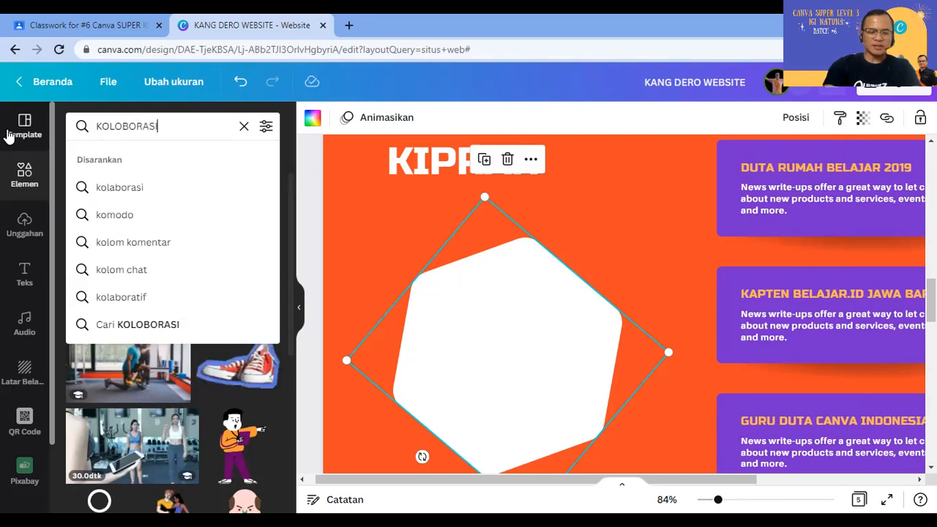
pyautogui.press('Return')
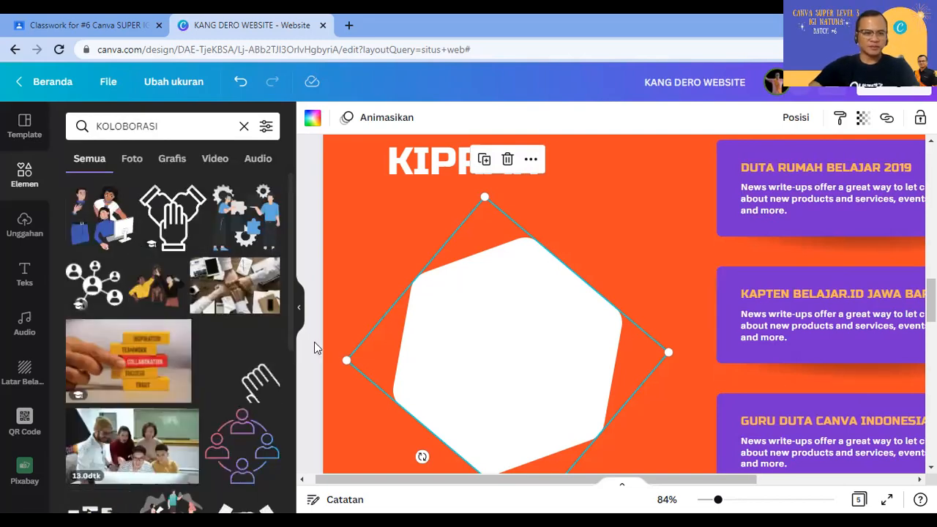
# Step: Place the three-people collaboration illustration over the white hexagon and enlarge it to cover it
pyautogui.scroll(-10, 251, 402)
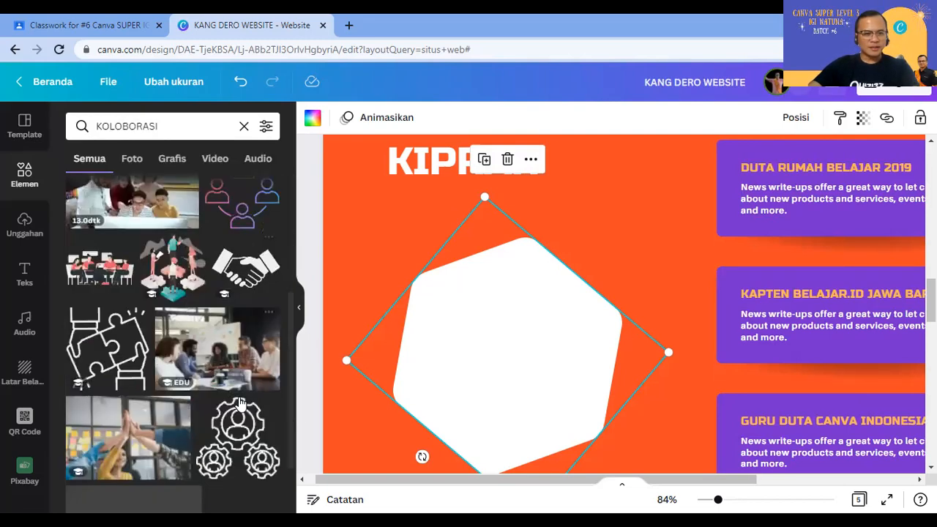
pyautogui.scroll(-10, 230, 424)
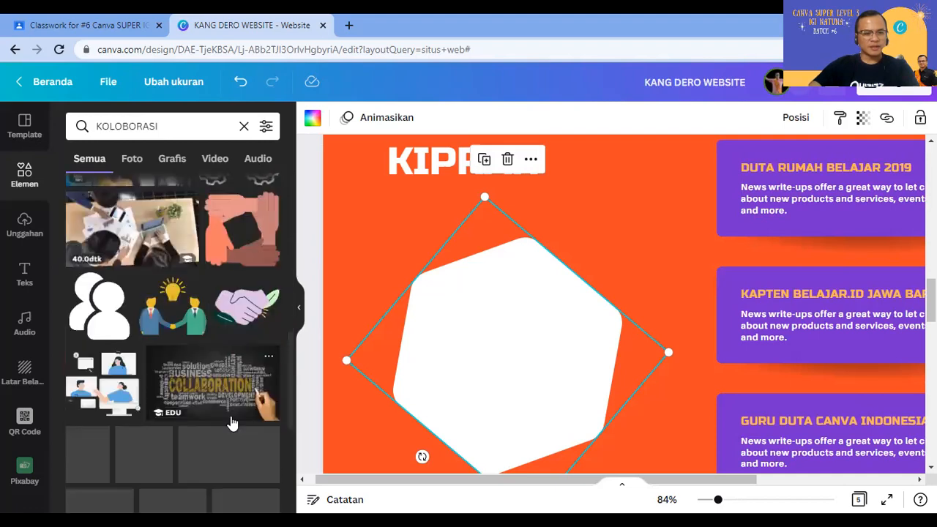
pyautogui.scroll(-1, 231, 421)
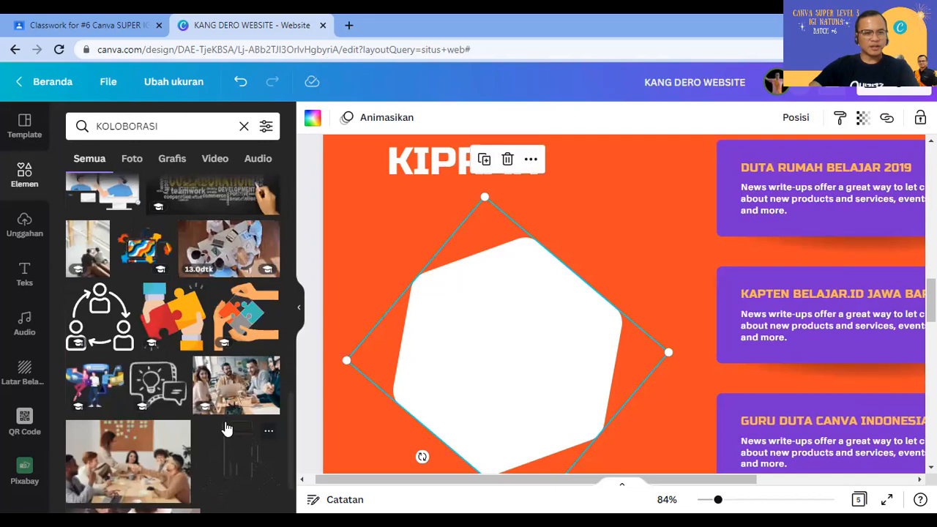
pyautogui.scroll(1, 227, 429)
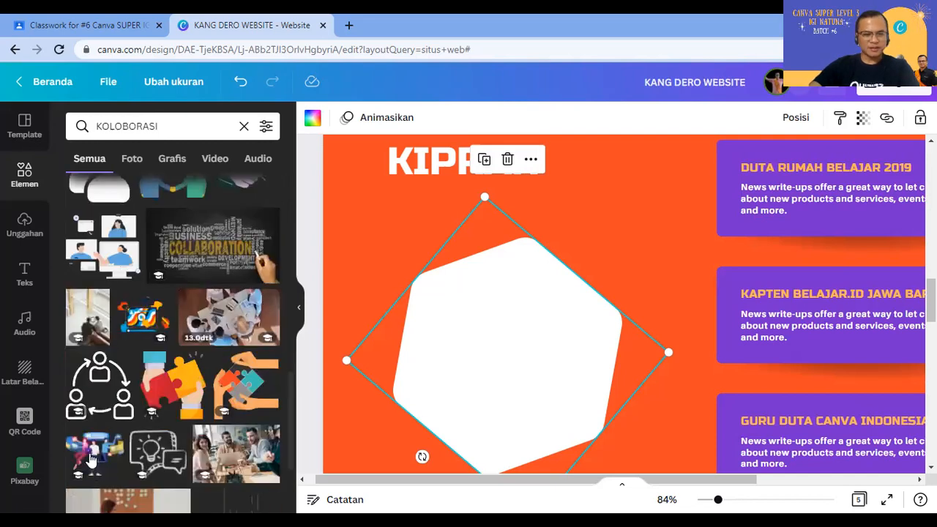
pyautogui.moveTo(721, 287); pyautogui.dragTo(505, 302)
pyautogui.moveTo(577, 285); pyautogui.dragTo(578, 283)
pyautogui.moveTo(620, 244); pyautogui.dragTo(648, 189)
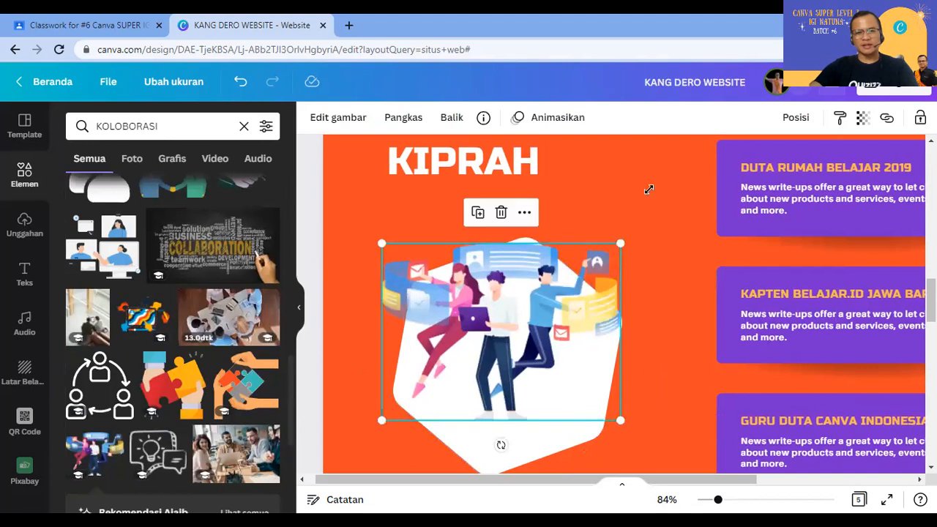
pyautogui.moveTo(557, 316); pyautogui.dragTo(533, 324)
pyautogui.click(683, 343)
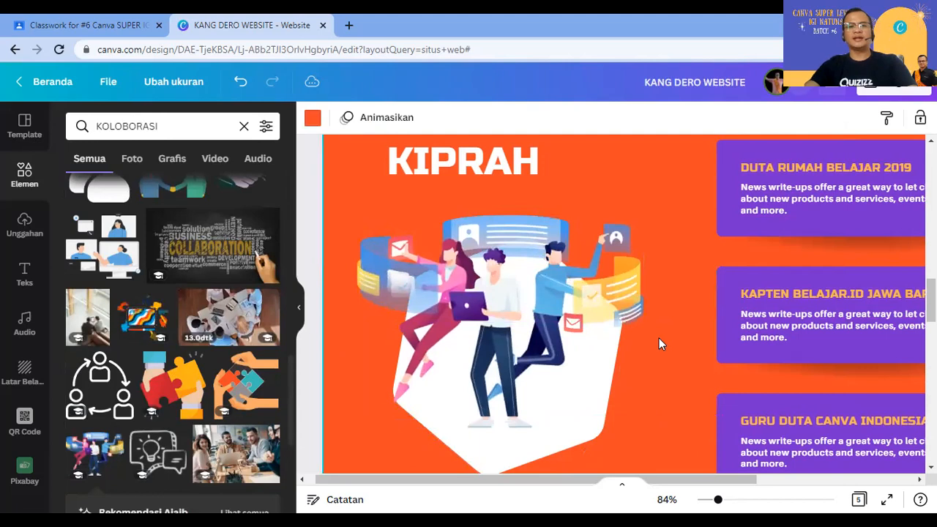
# Step: Change the first hexagon's Hoodie caption to VIDEO PEMBELAJARAN
pyautogui.scroll(2, 659, 339)
pyautogui.scroll(5, 658, 344)
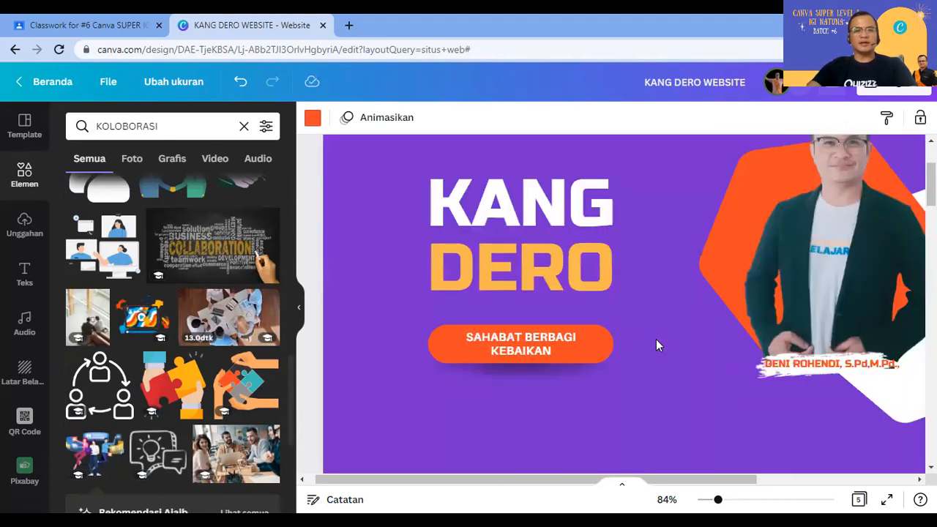
pyautogui.scroll(2, 657, 341)
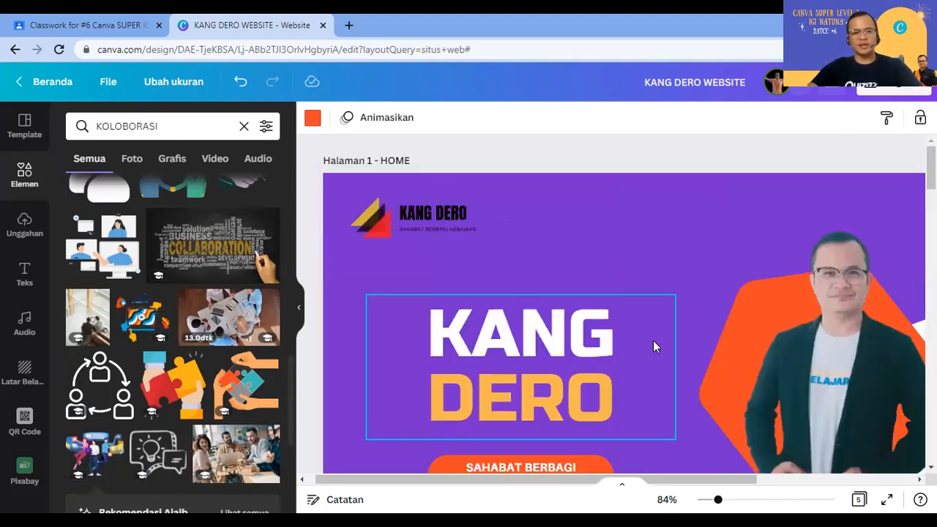
pyautogui.scroll(-4, 653, 348)
pyautogui.scroll(-10, 654, 349)
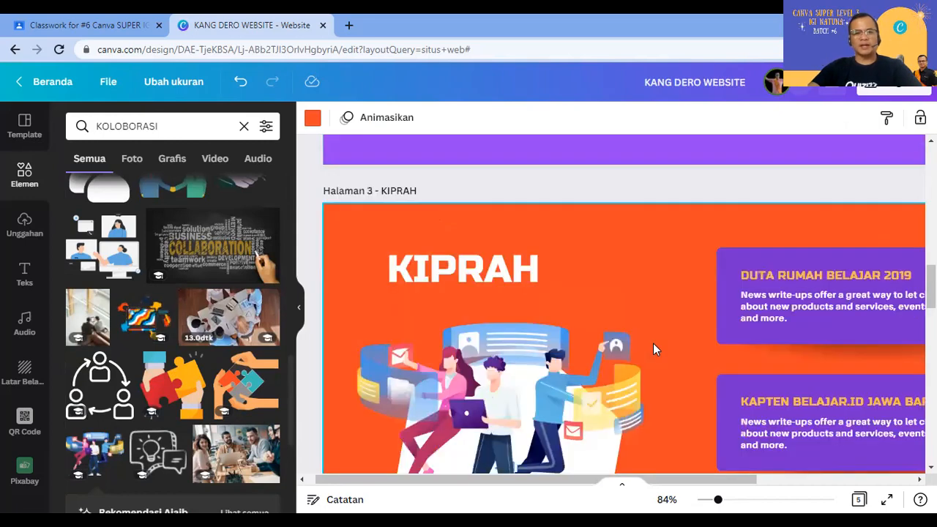
pyautogui.scroll(-7, 653, 344)
pyautogui.scroll(-2, 527, 384)
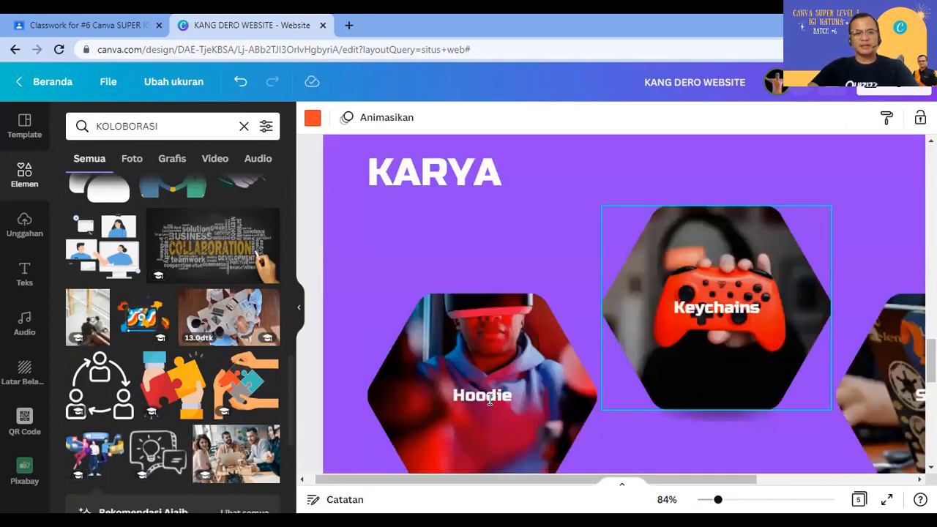
pyautogui.doubleClick(490, 399)
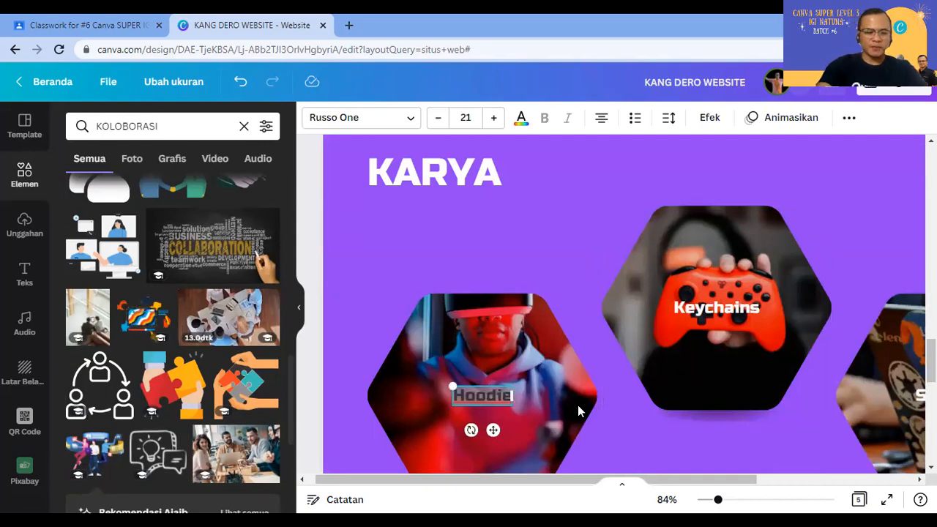
pyautogui.write('VIDEO PEM')
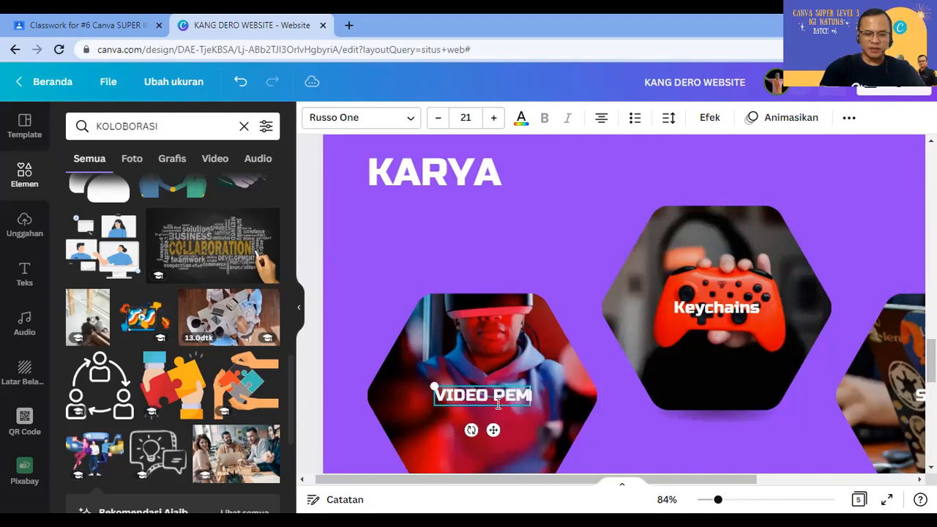
pyautogui.write('BELAJARN')
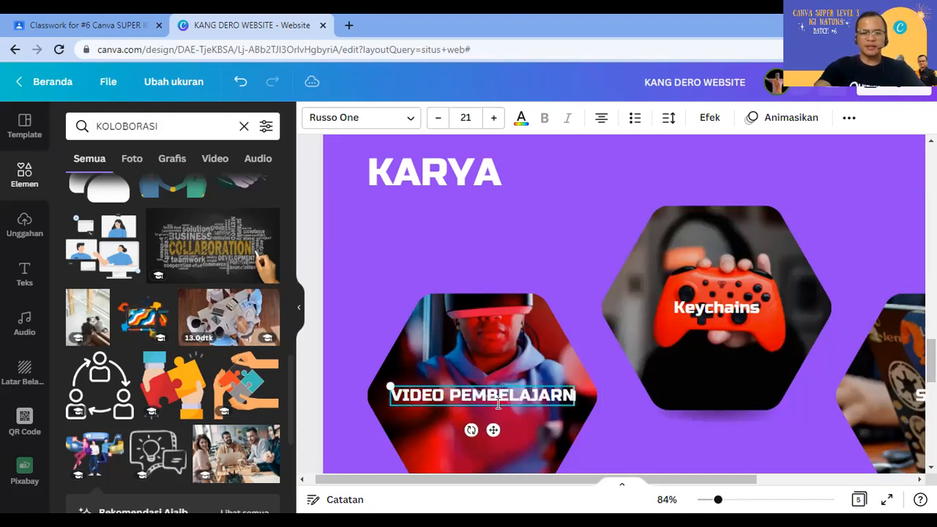
pyautogui.press('BackSpace')
pyautogui.write('AN')
pyautogui.click(716, 321)
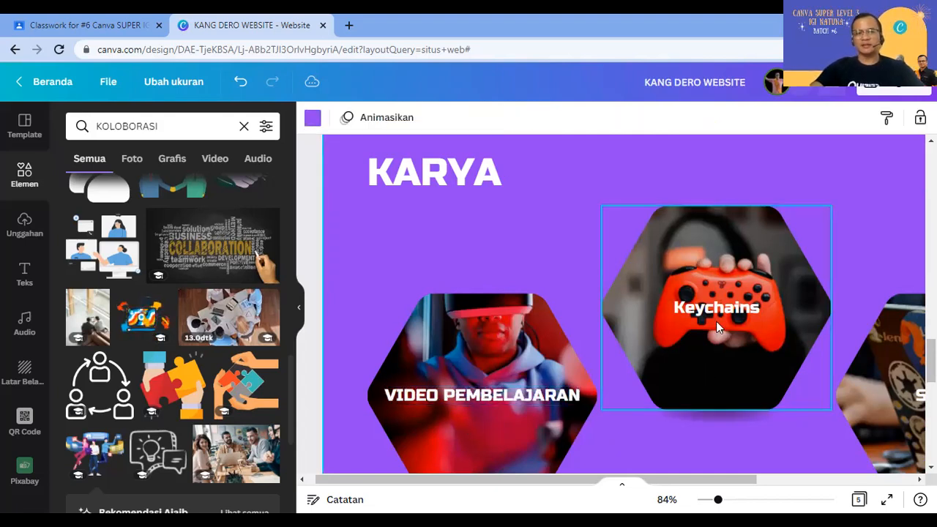
# Step: Change the Keychains caption to RISET TEKNOLOGI
pyautogui.doubleClick(716, 306)
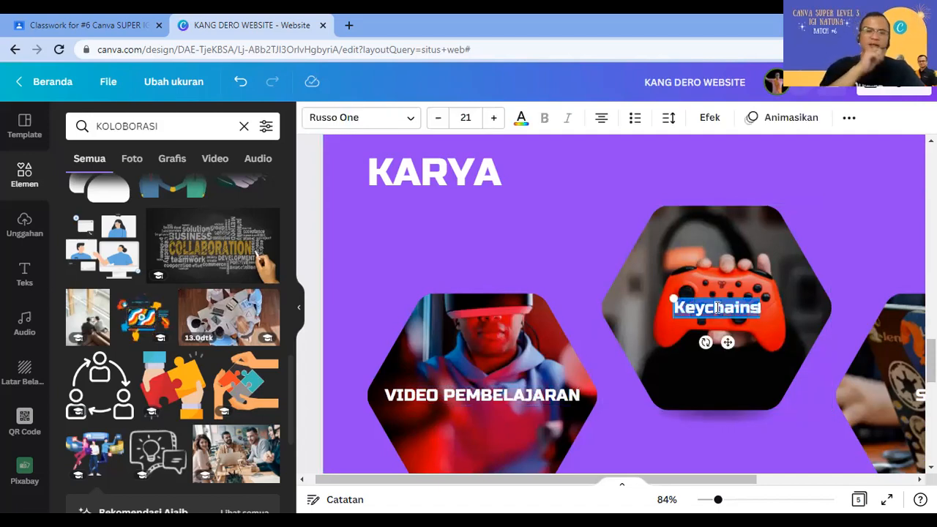
pyautogui.write('RESE')
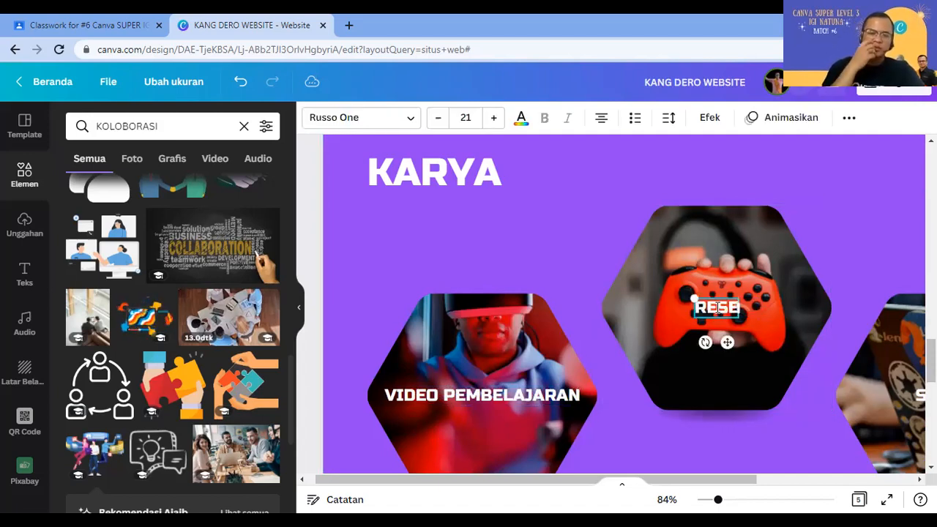
pyautogui.write('ARCH')
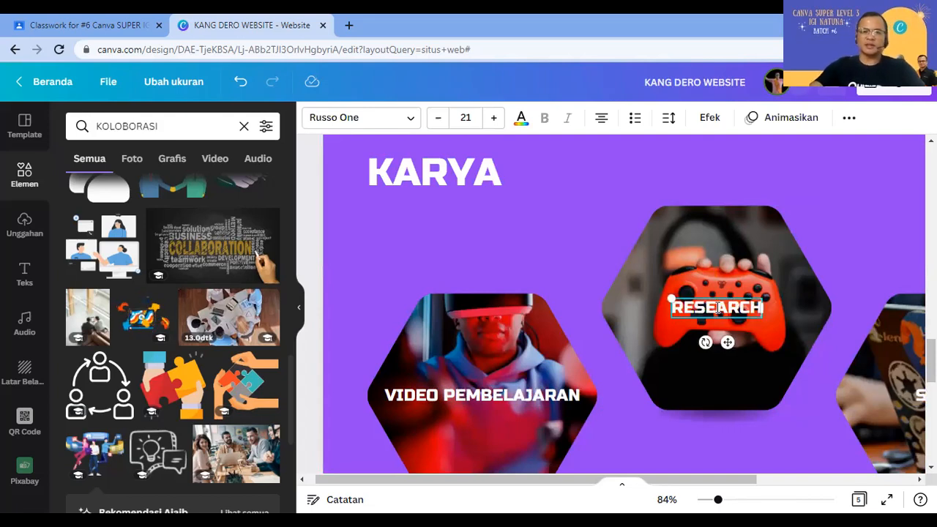
pyautogui.click(697, 432)
pyautogui.doubleClick(712, 303)
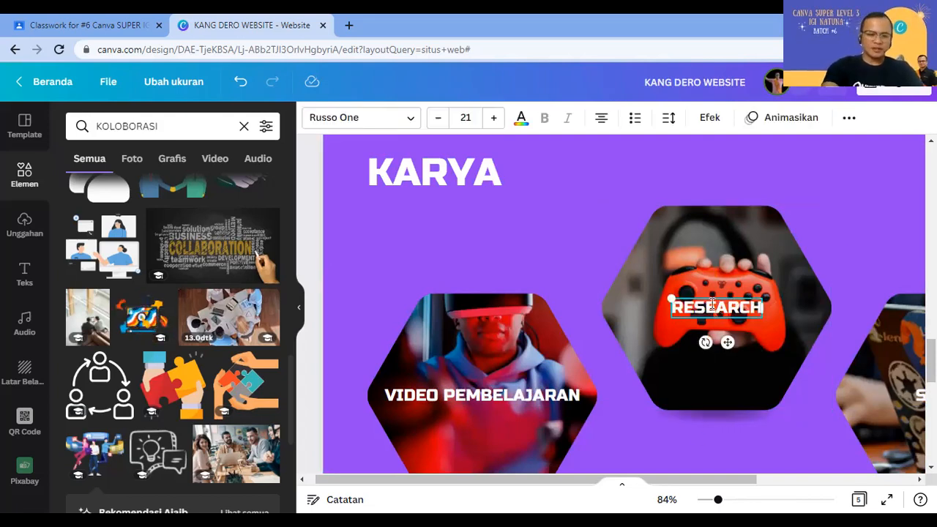
pyautogui.write('RIOS')
pyautogui.press('BackSpace')
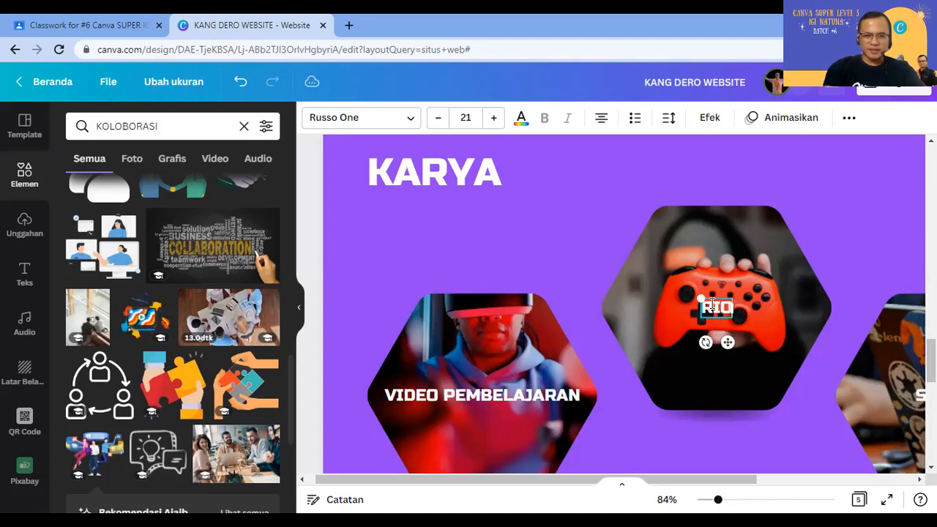
pyautogui.press('BackSpace')
pyautogui.write('SET ')
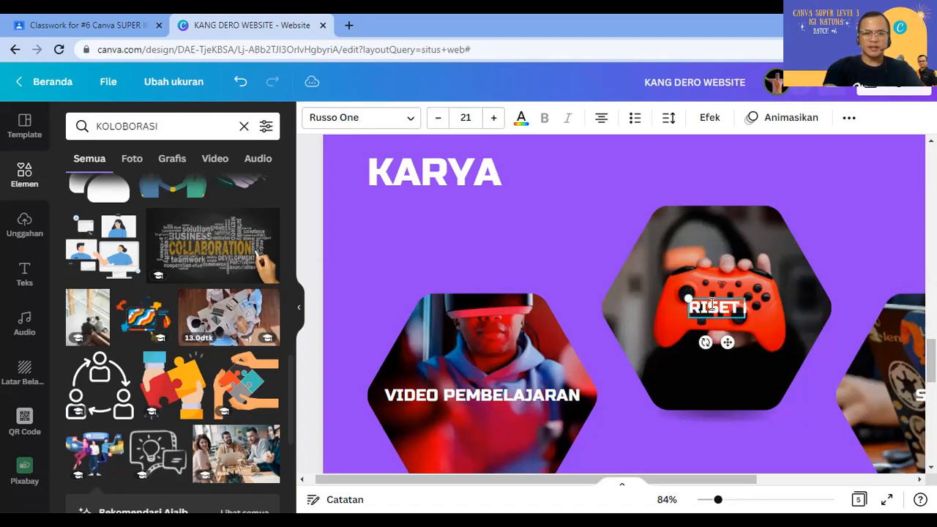
pyautogui.write('TEKNOLOGI')
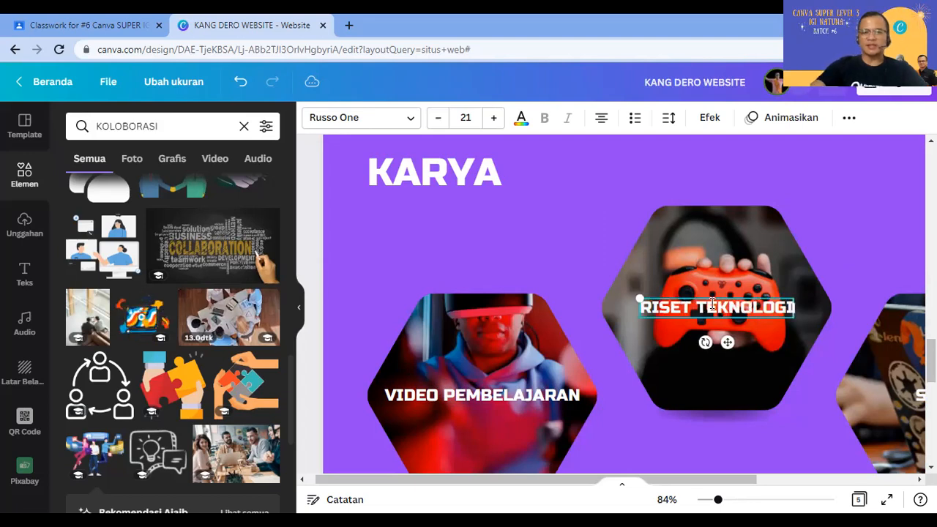
# Step: Relabel the third hexagon's Stickers text as MULTIMEDIA INTERAKTIF
pyautogui.hscroll(3, 803, 418)
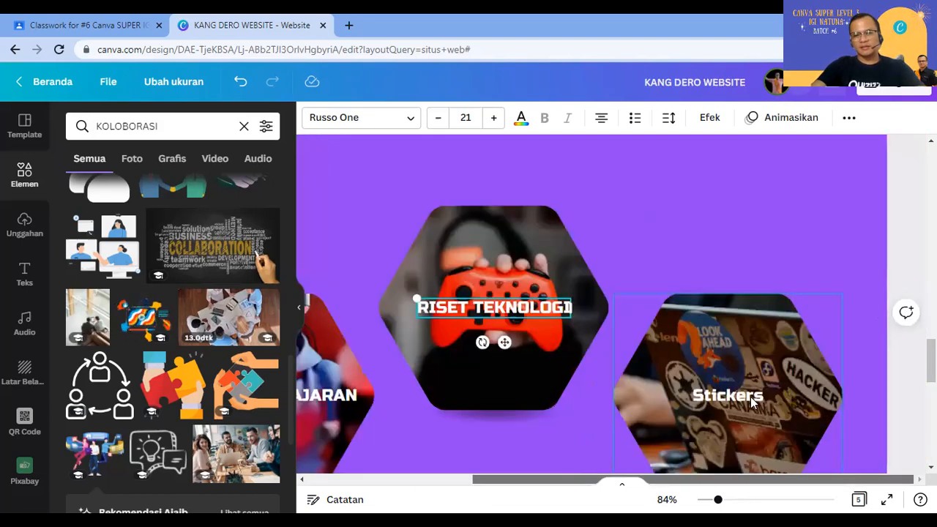
pyautogui.click(742, 396)
pyautogui.doubleClick(741, 395)
pyautogui.write('MULTIMEDI')
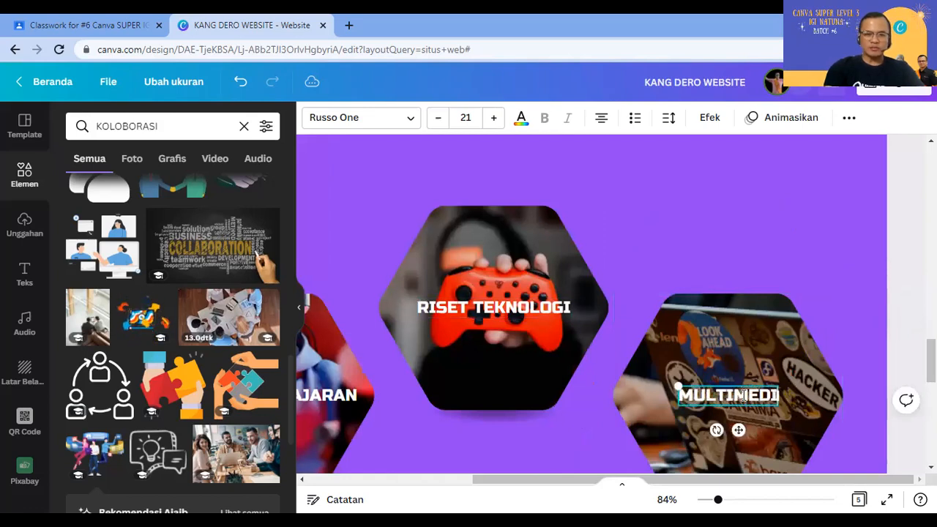
pyautogui.write('A INTERAKTIF')
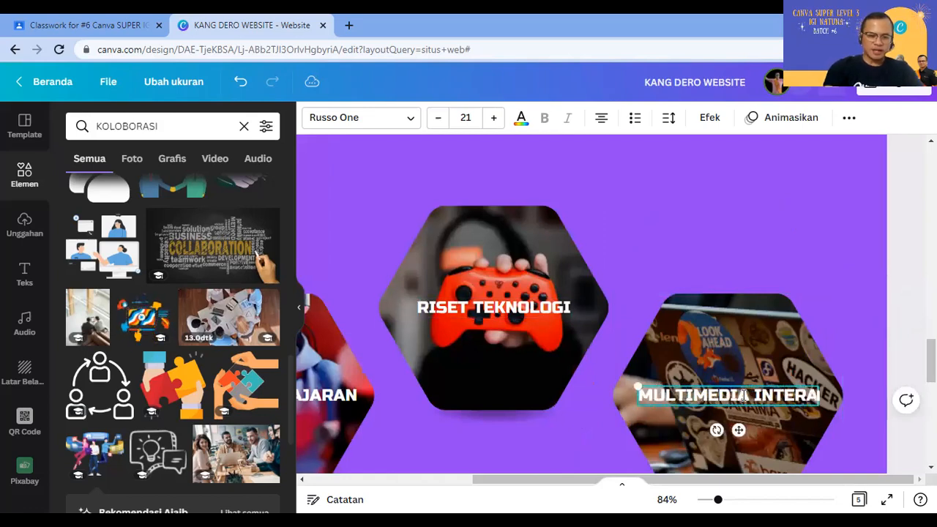
pyautogui.click(845, 305)
# Step: Delete the controller photo from the RISET TEKNOLOGI hexagon
pyautogui.moveTo(715, 481); pyautogui.dragTo(551, 480)
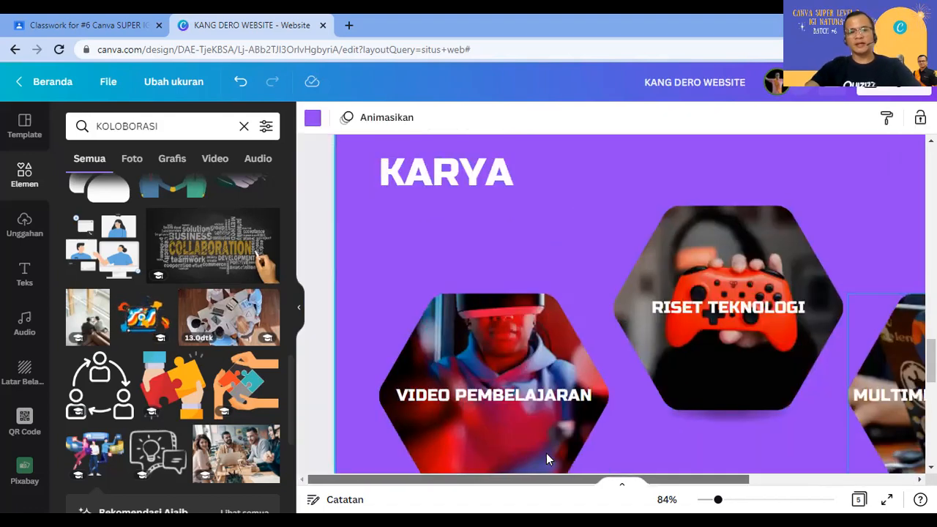
pyautogui.click(504, 361)
pyautogui.click(714, 280)
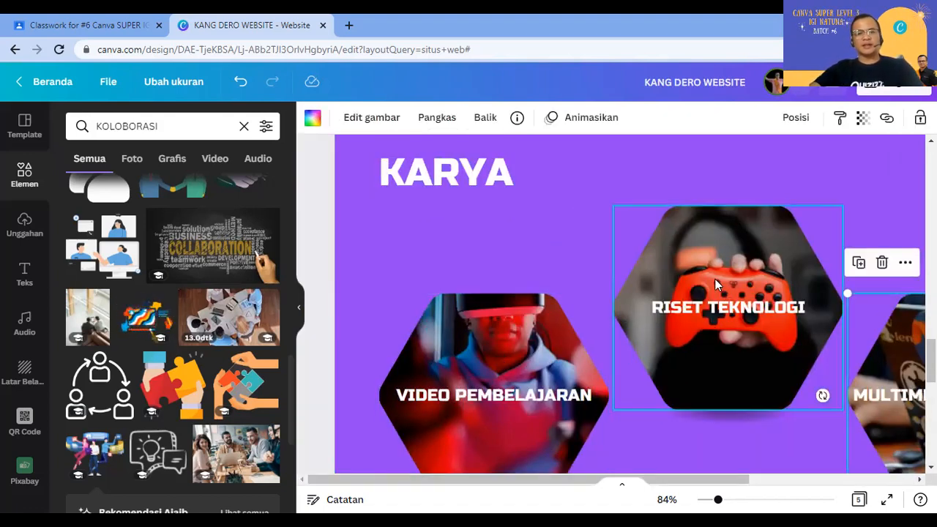
pyautogui.press('Delete')
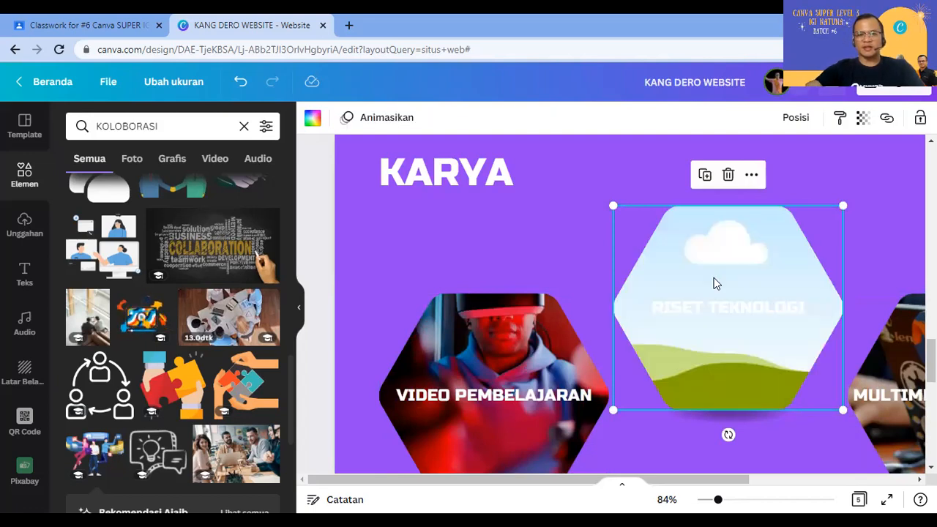
# Step: Search Elements for RISET
pyautogui.doubleClick(176, 126)
pyautogui.press('BackSpace')
pyautogui.click(176, 126)
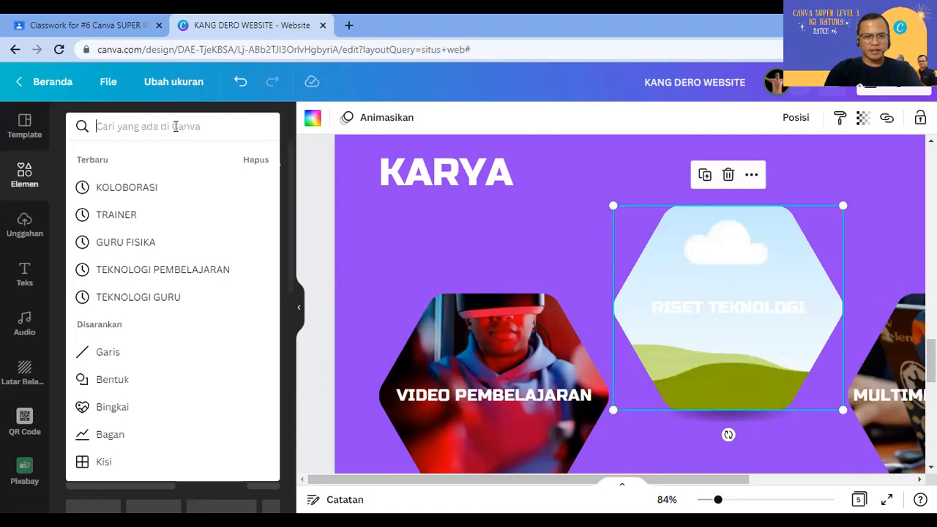
pyautogui.write('RO')
pyautogui.press('BackSpace')
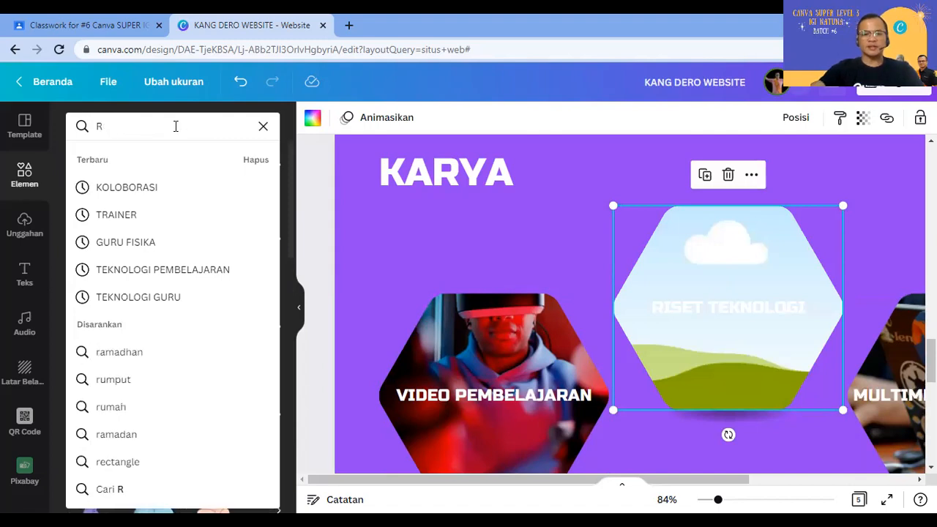
pyautogui.write('ISET')
pyautogui.press('Return')
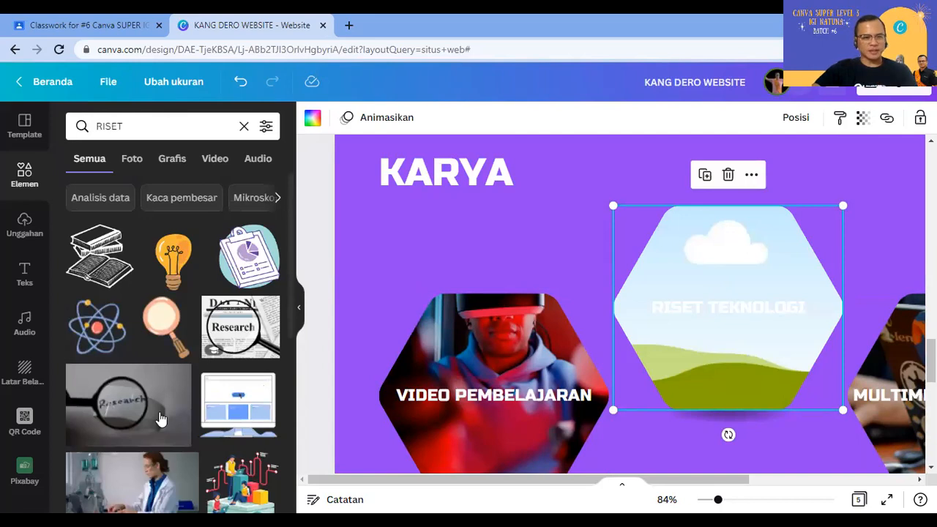
# Step: Drop the photo of a man studying a wall of sketches into the RISET TEKNOLOGI hexagon
pyautogui.scroll(-1, 186, 448)
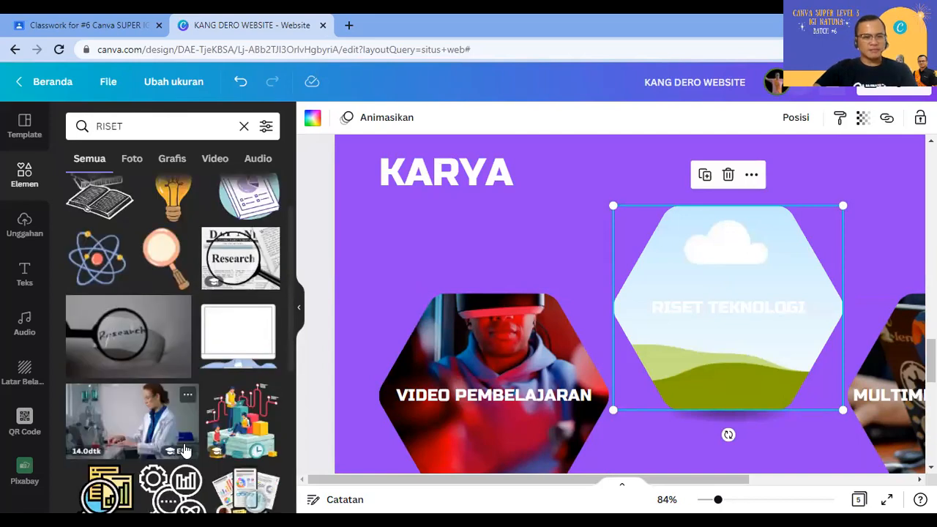
pyautogui.scroll(-1, 183, 454)
pyautogui.scroll(-1, 182, 465)
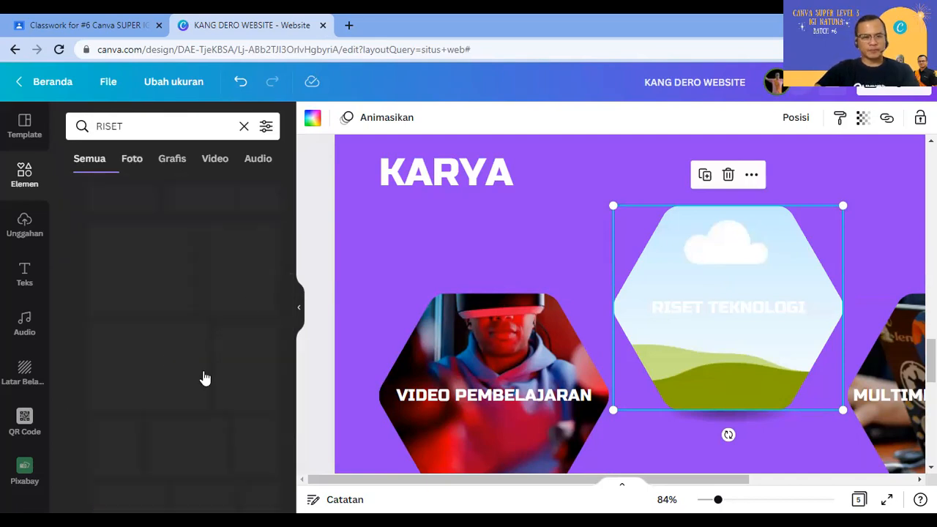
pyautogui.scroll(-1, 234, 456)
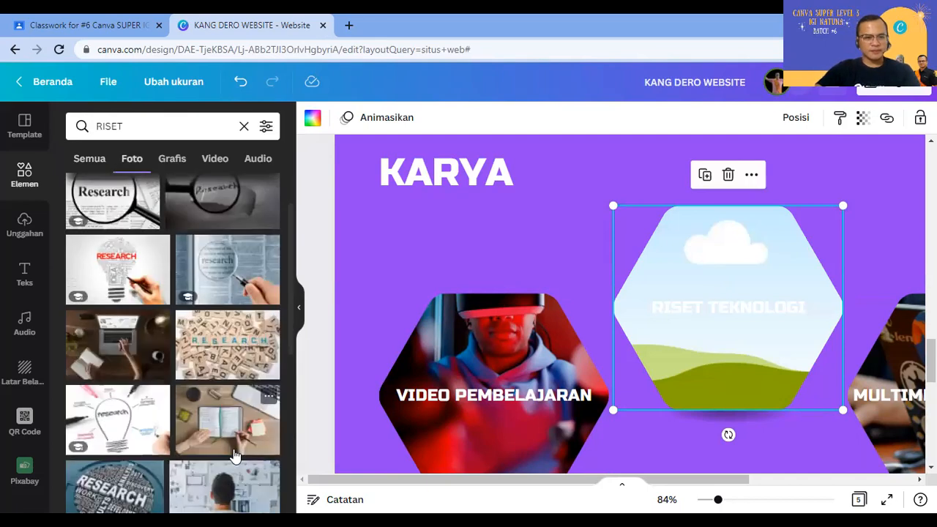
pyautogui.scroll(-1, 235, 457)
pyautogui.scroll(-1, 220, 468)
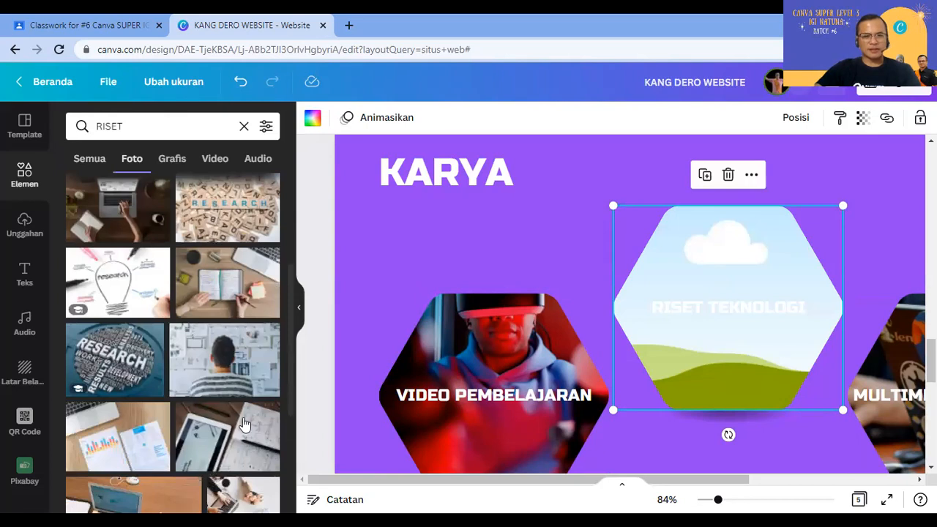
pyautogui.scroll(-1, 245, 424)
pyautogui.moveTo(224, 293); pyautogui.dragTo(732, 404)
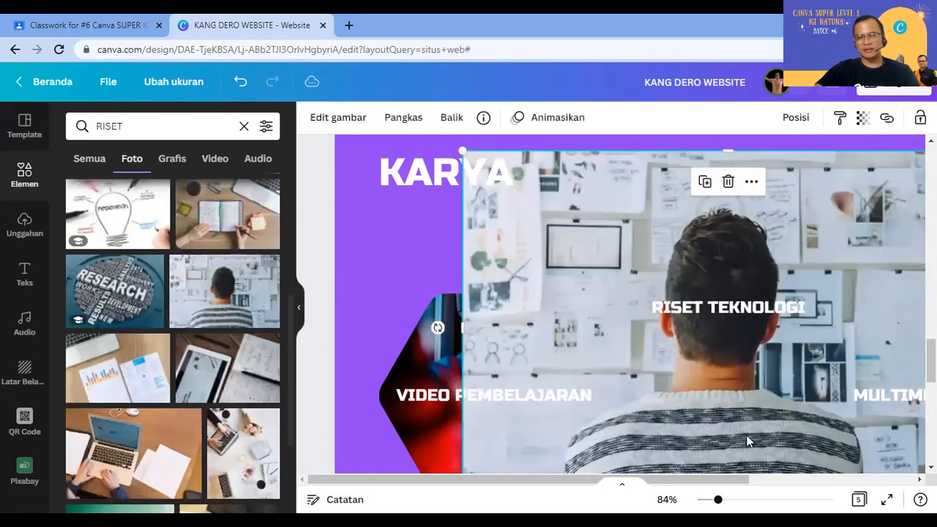
pyautogui.moveTo(757, 329); pyautogui.dragTo(747, 311)
# Step: Try moving the RISET TEKNOLOGI label lower in the hexagon, then undo the change
pyautogui.click(519, 118)
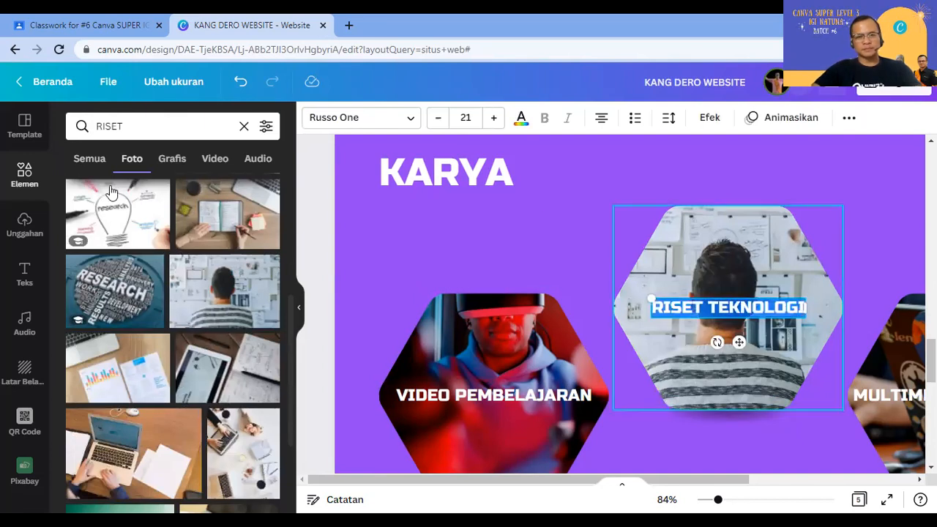
pyautogui.press('Escape')
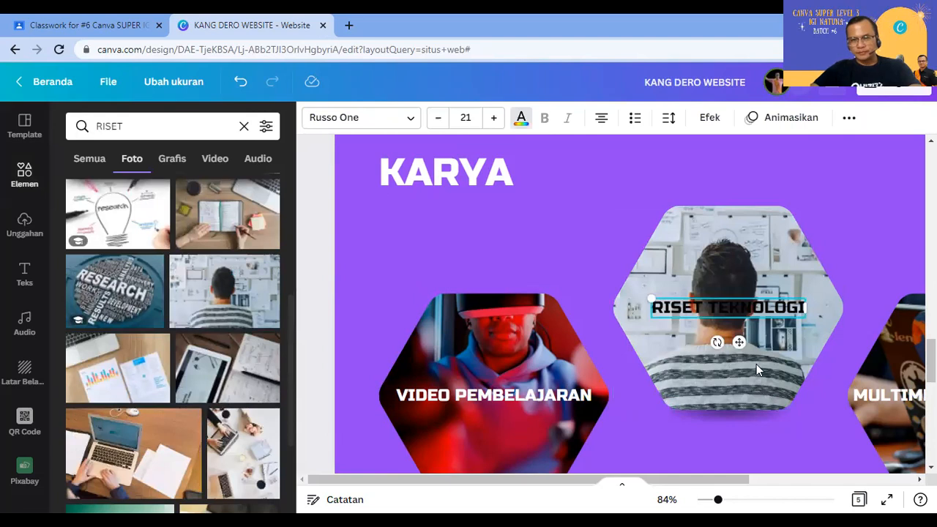
pyautogui.click(736, 320)
pyautogui.click(734, 309)
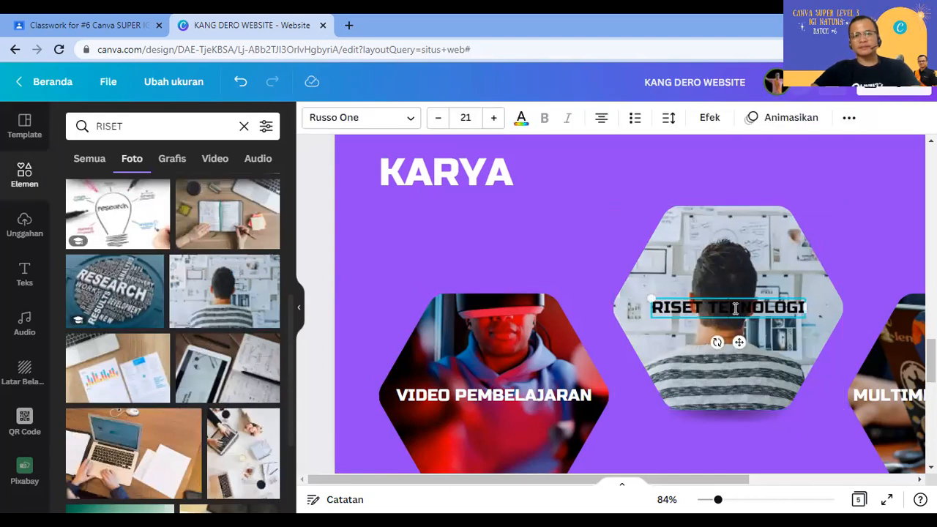
pyautogui.click(734, 310)
pyautogui.moveTo(741, 367); pyautogui.dragTo(740, 396)
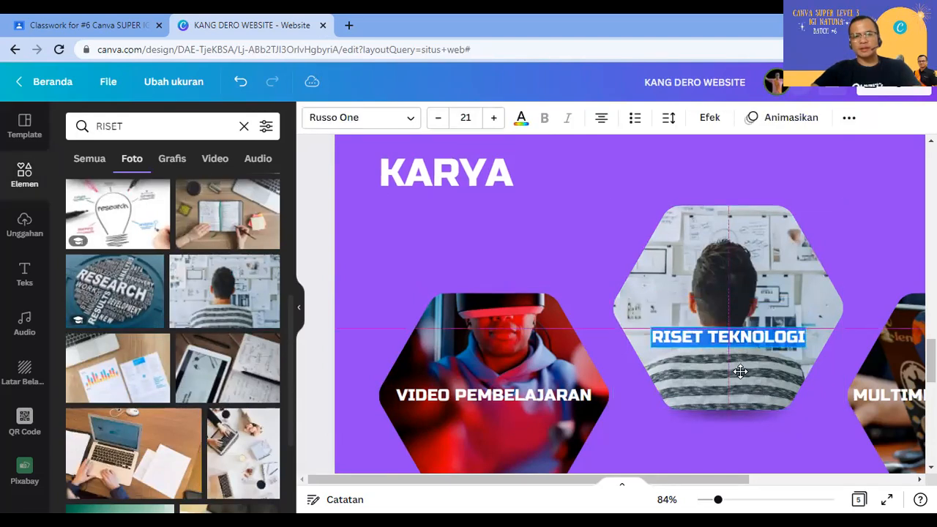
pyautogui.click(880, 222)
pyautogui.hotkey('ctrl', 'z')
pyautogui.hotkey('ctrl', 'z')
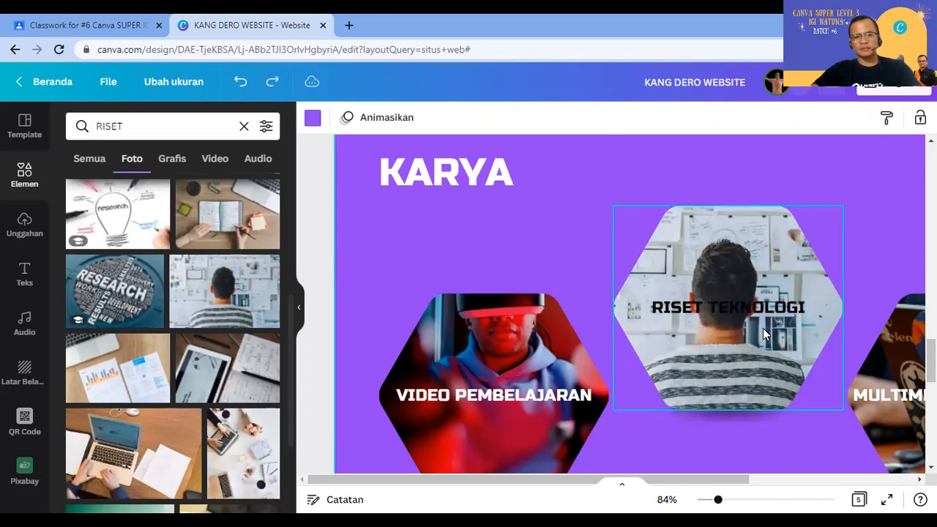
# Step: Swap the VIDEO PEMBELAJARAN hexagon's photo for a laptop play-button image found by searching VIDEO
pyautogui.click(510, 329)
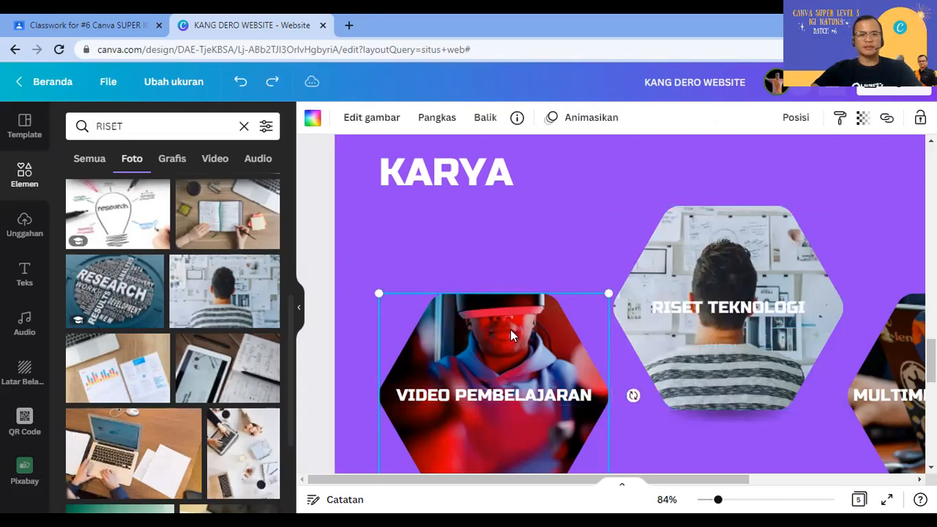
pyautogui.press('Delete')
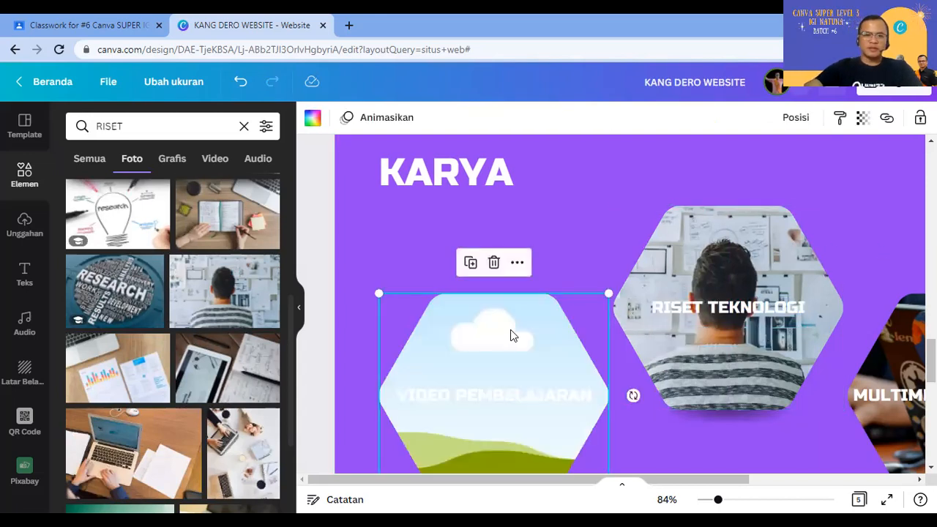
pyautogui.click(139, 127)
pyautogui.press('BackSpace')
pyautogui.write('VIDEO')
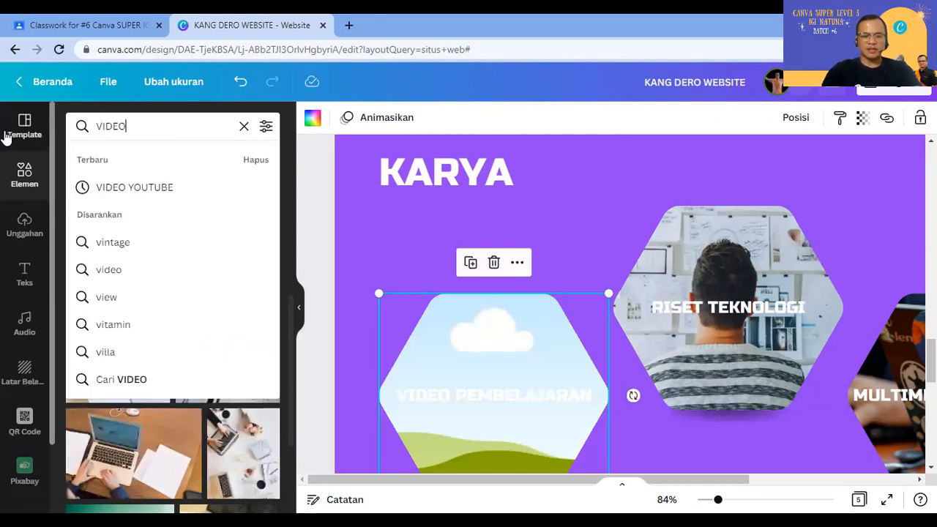
pyautogui.press('Return')
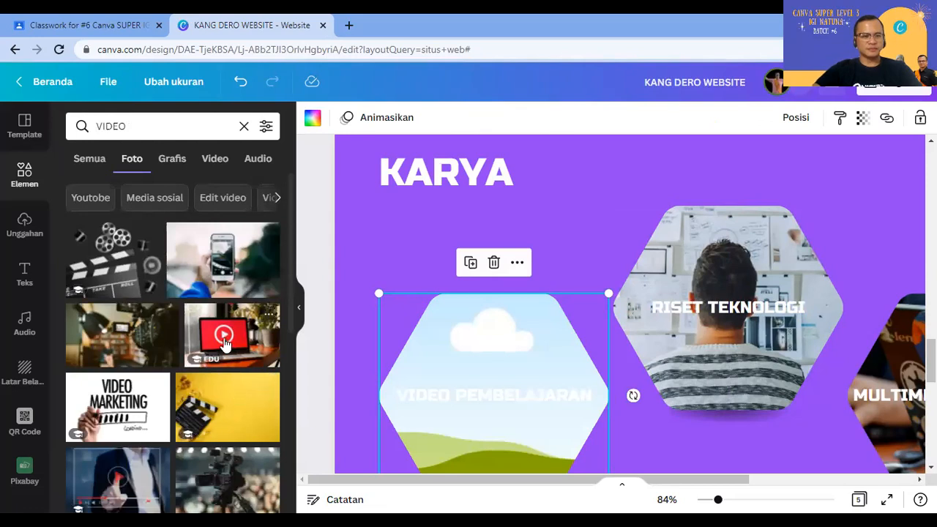
pyautogui.moveTo(224, 344); pyautogui.dragTo(455, 361)
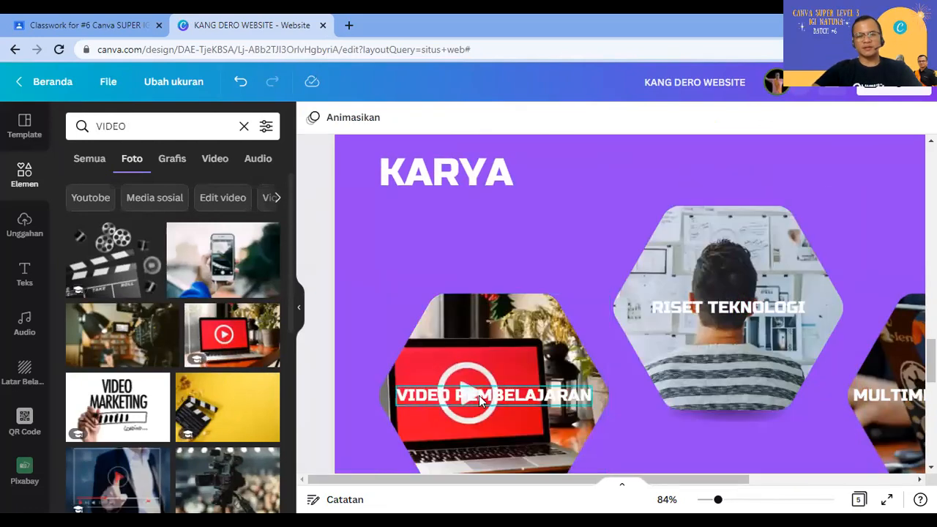
pyautogui.click(479, 396)
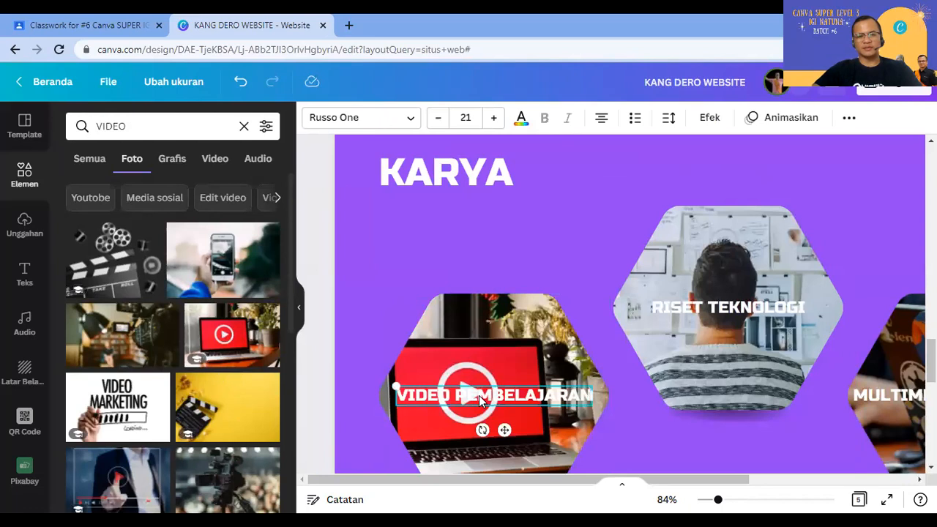
# Step: Fill the MULTIMEDIA INTERAKTIF hexagon with a social-apps phone photo from an INTERNET search
pyautogui.click(906, 375)
pyautogui.moveTo(733, 487); pyautogui.dragTo(859, 476)
pyautogui.click(160, 127)
pyautogui.write('INTERNET')
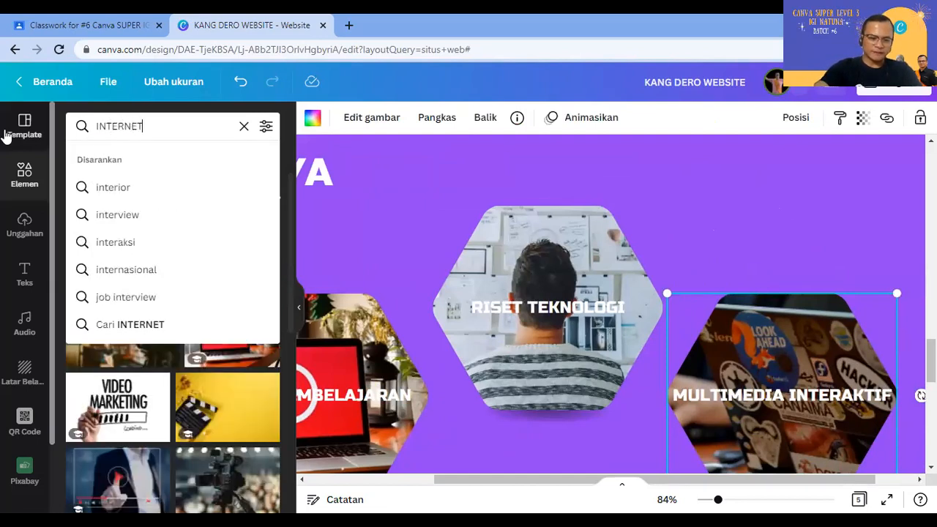
pyautogui.press('Return')
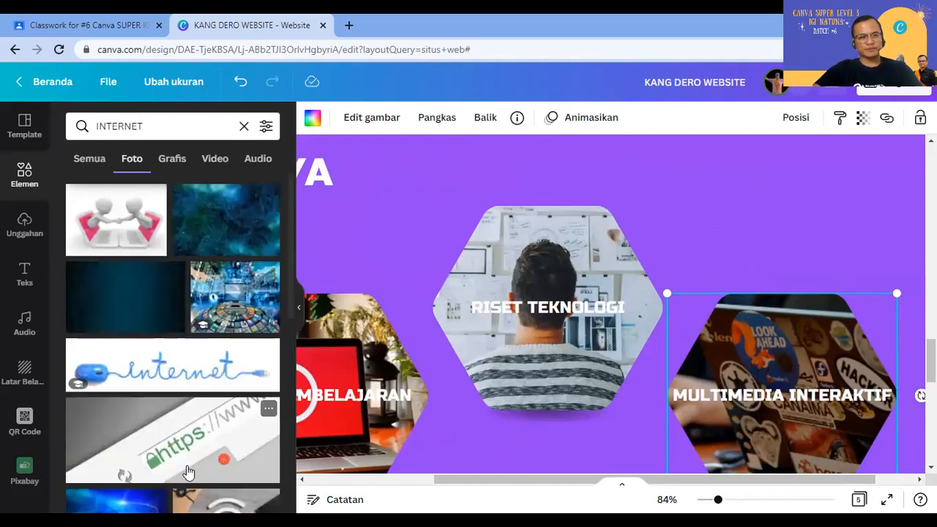
pyautogui.scroll(-5, 189, 470)
pyautogui.moveTo(161, 356); pyautogui.dragTo(847, 368)
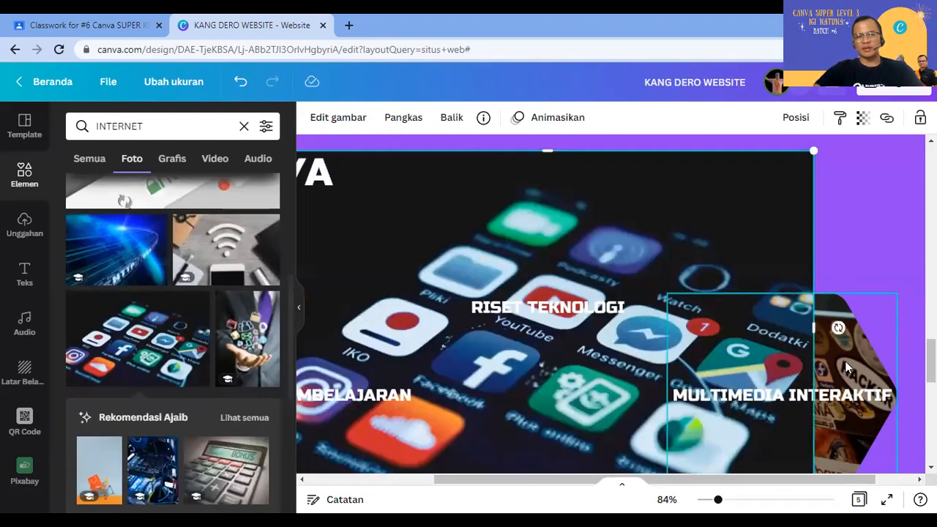
pyautogui.click(848, 369)
pyautogui.press('Delete')
pyautogui.click(713, 226)
pyautogui.moveTo(802, 308)
pyautogui.mouseDown()
pyautogui.moveTo(816, 318)
pyautogui.moveTo(806, 315)
pyautogui.mouseUp()
pyautogui.click(686, 315)
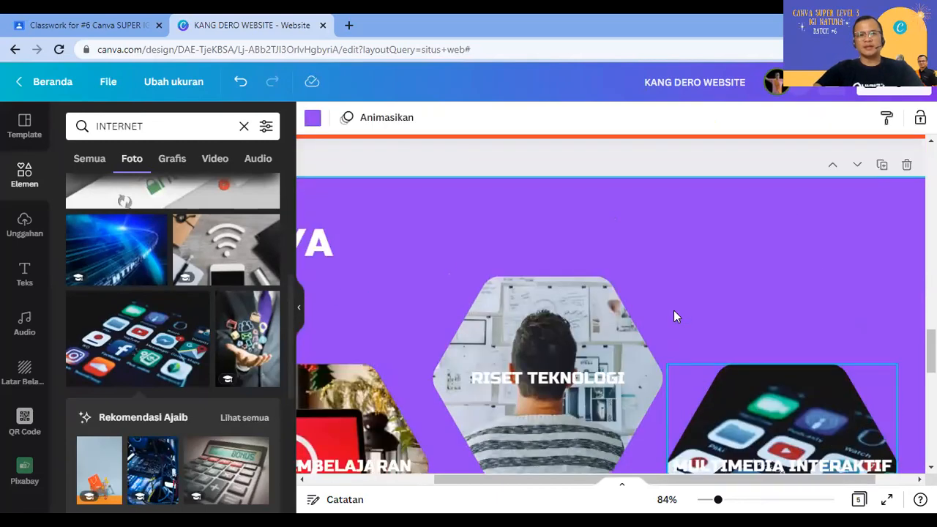
pyautogui.scroll(2, 674, 311)
pyautogui.moveTo(681, 481); pyautogui.dragTo(561, 480)
# Step: On page 5, change the GAME NUMBERS heading to HUBUNGI SAYA
pyautogui.click(564, 449)
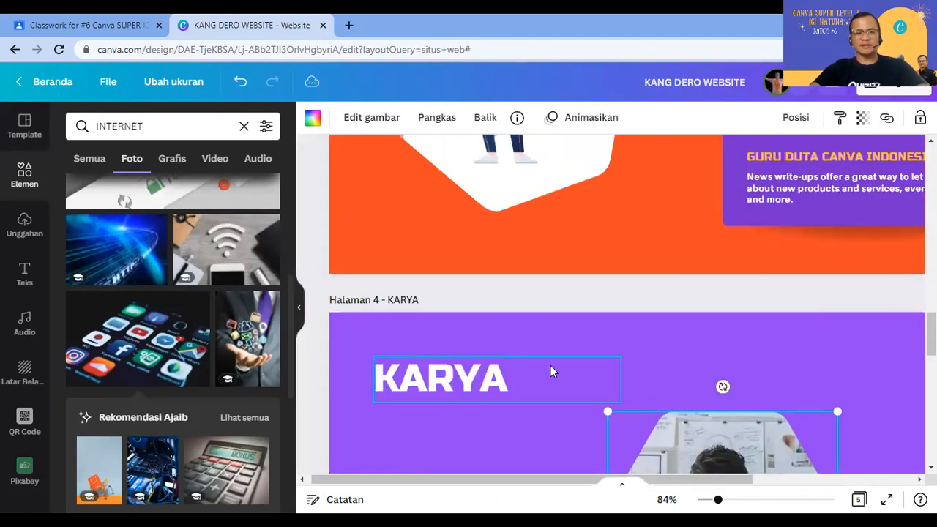
pyautogui.scroll(5, 550, 370)
pyautogui.scroll(7, 552, 370)
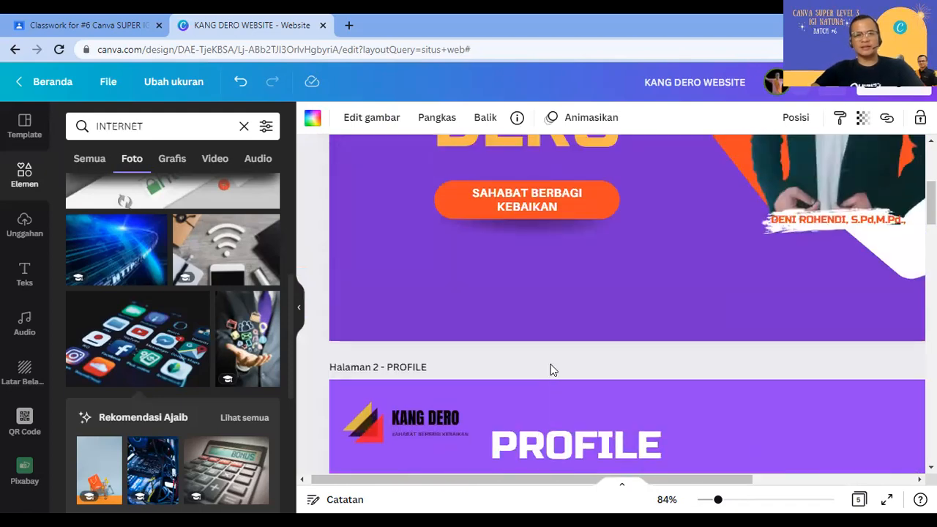
pyautogui.scroll(-4, 553, 370)
pyautogui.scroll(-2, 553, 370)
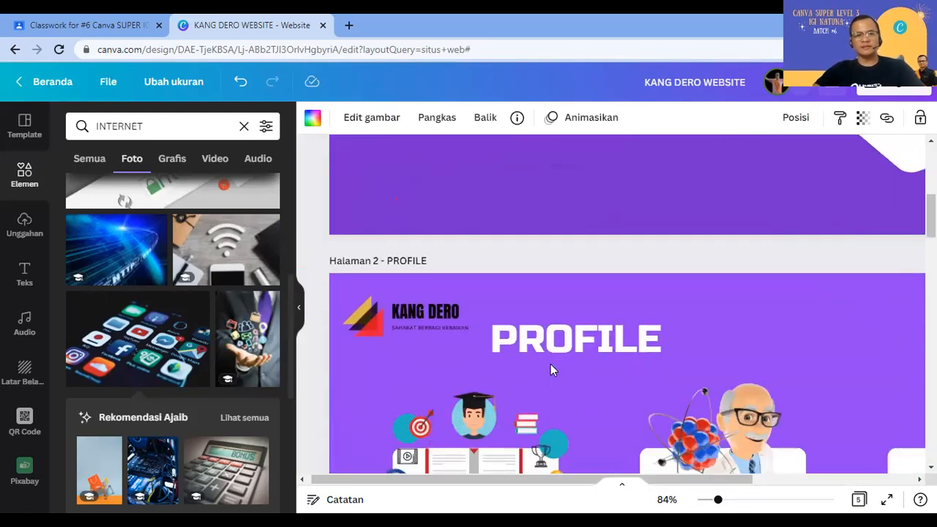
pyautogui.scroll(5, 553, 370)
pyautogui.scroll(-10, 551, 364)
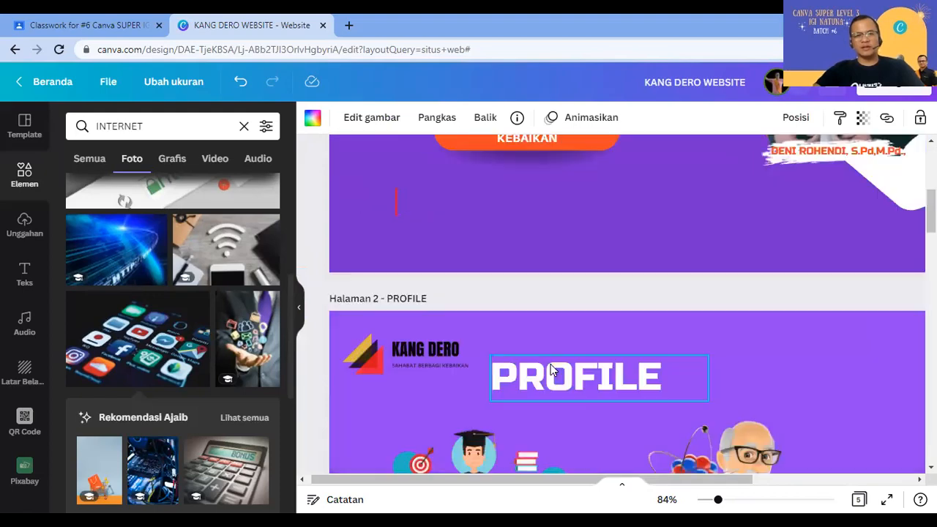
pyautogui.scroll(-8, 550, 364)
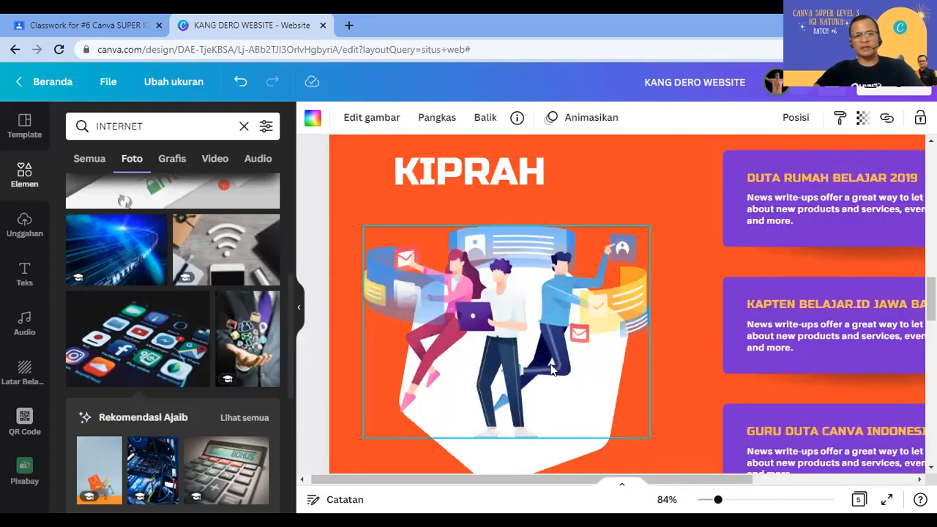
pyautogui.scroll(-4, 553, 369)
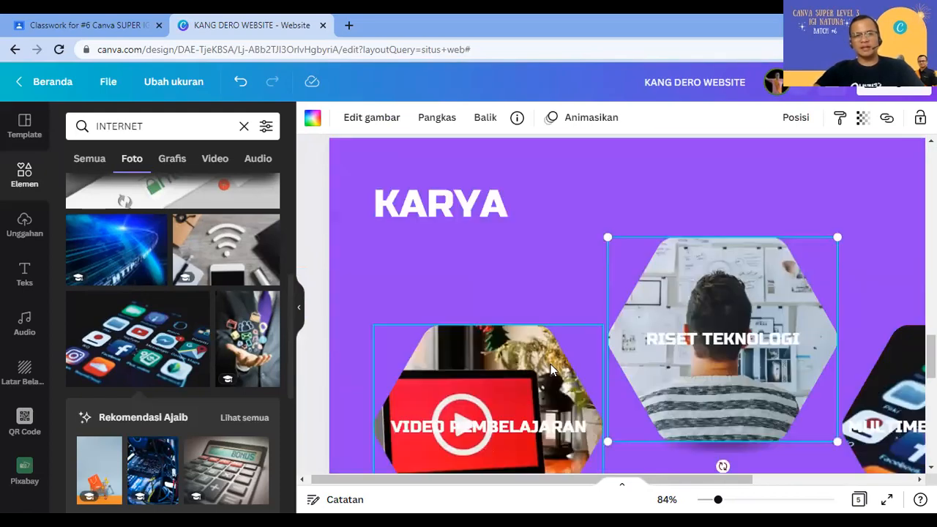
pyautogui.scroll(-5, 551, 368)
pyautogui.scroll(-2, 468, 327)
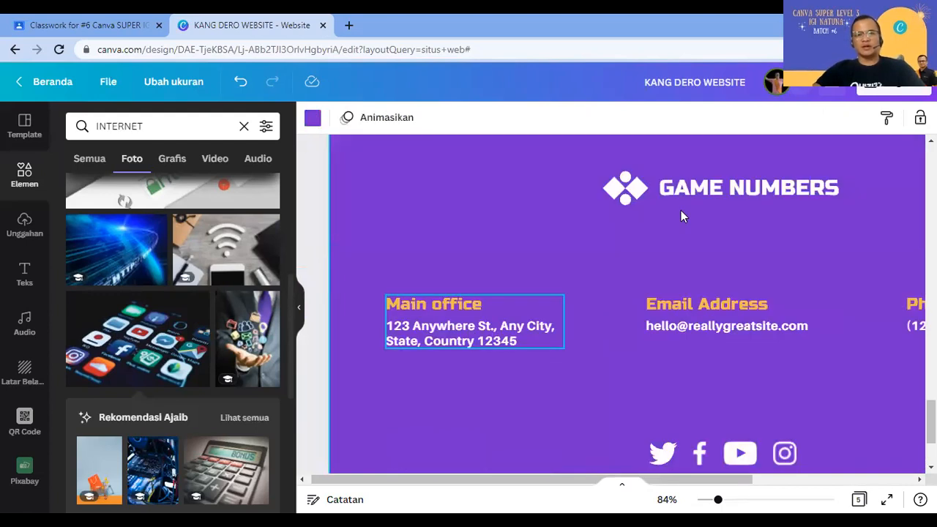
pyautogui.doubleClick(683, 186)
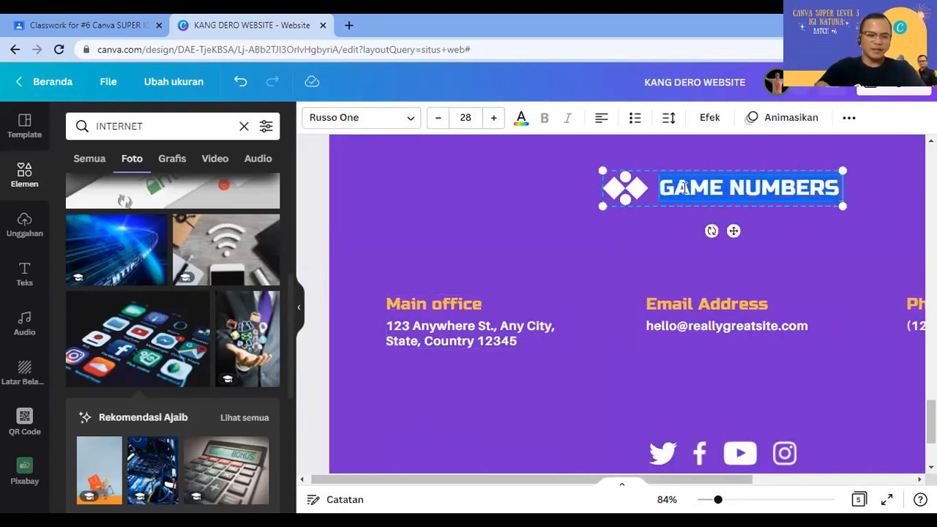
pyautogui.write('HUBUNGI')
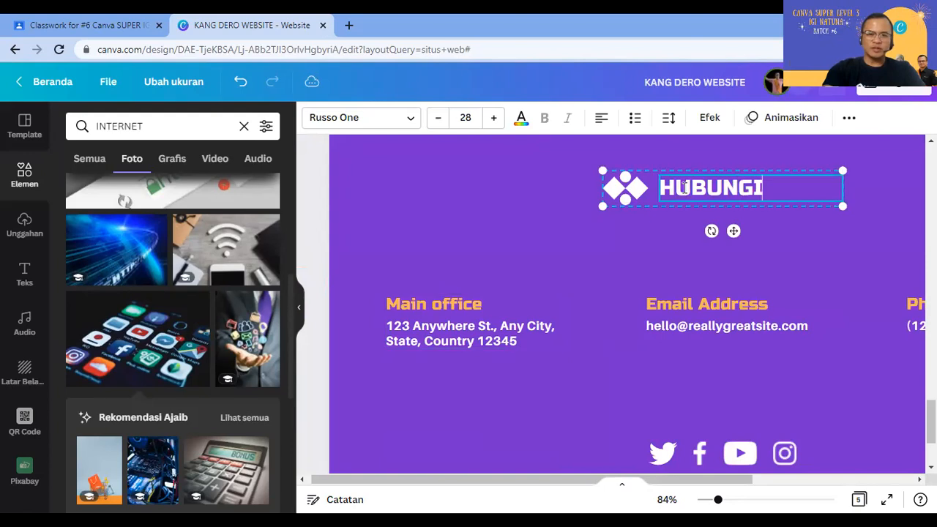
pyautogui.write(' SAYA')
pyautogui.click(425, 285)
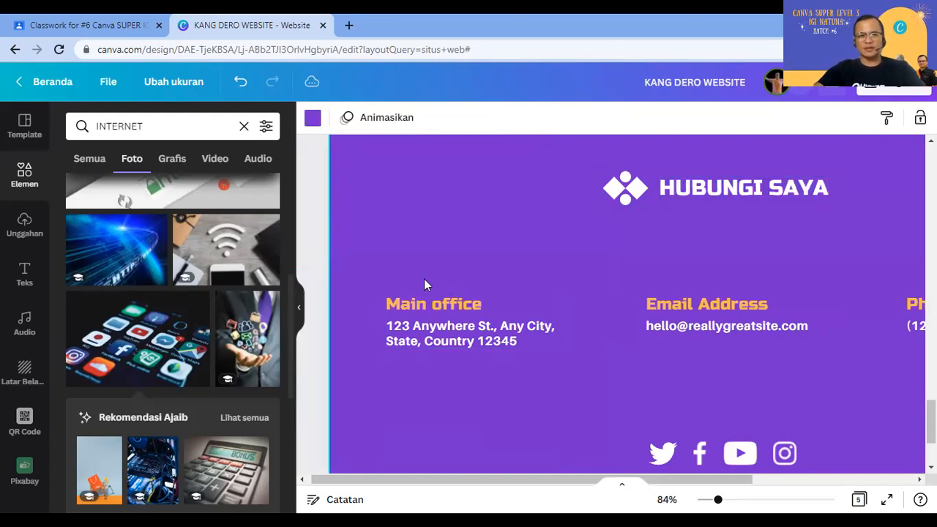
# Step: Copy the KANG DERO logo onto the KIPRAH page and move the KIPRAH heading right
pyautogui.scroll(2, 417, 305)
pyautogui.scroll(5, 429, 320)
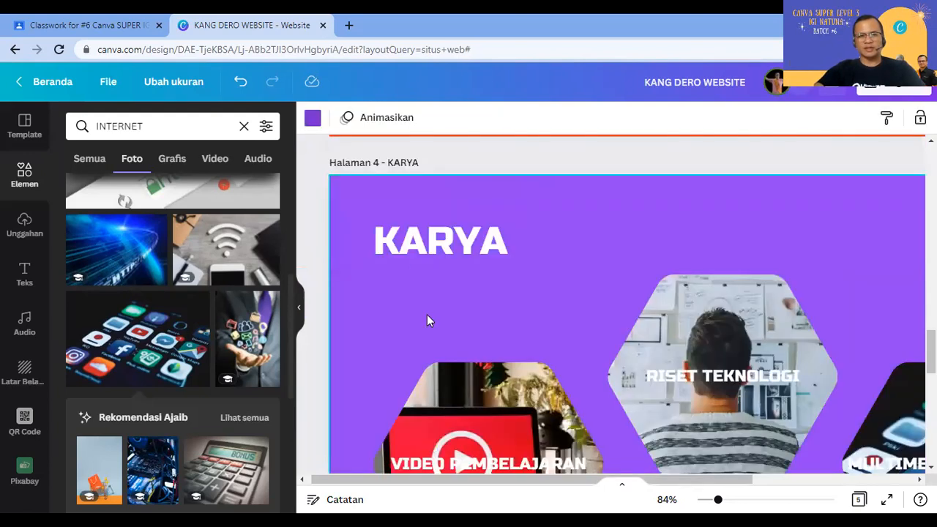
pyautogui.scroll(3, 429, 319)
pyautogui.scroll(4, 428, 311)
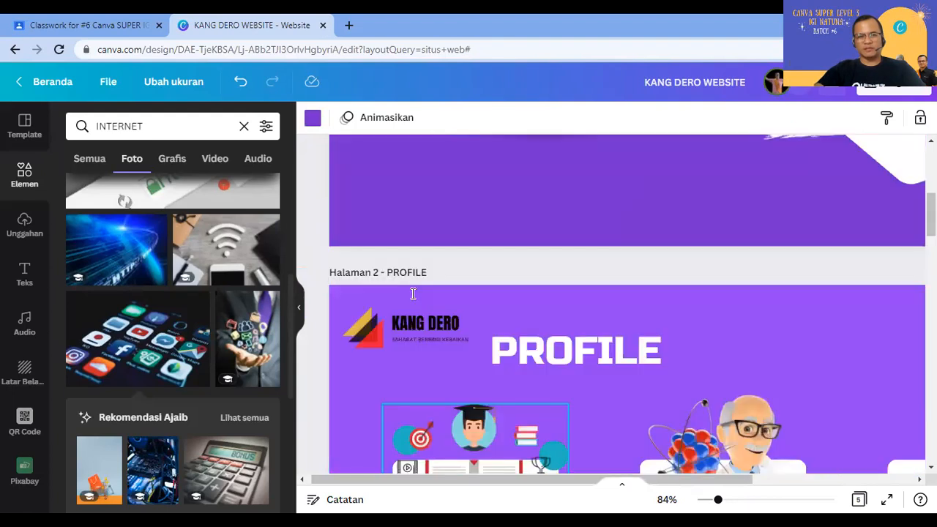
pyautogui.scroll(1, 402, 359)
pyautogui.click(402, 359)
pyautogui.scroll(-3, 402, 358)
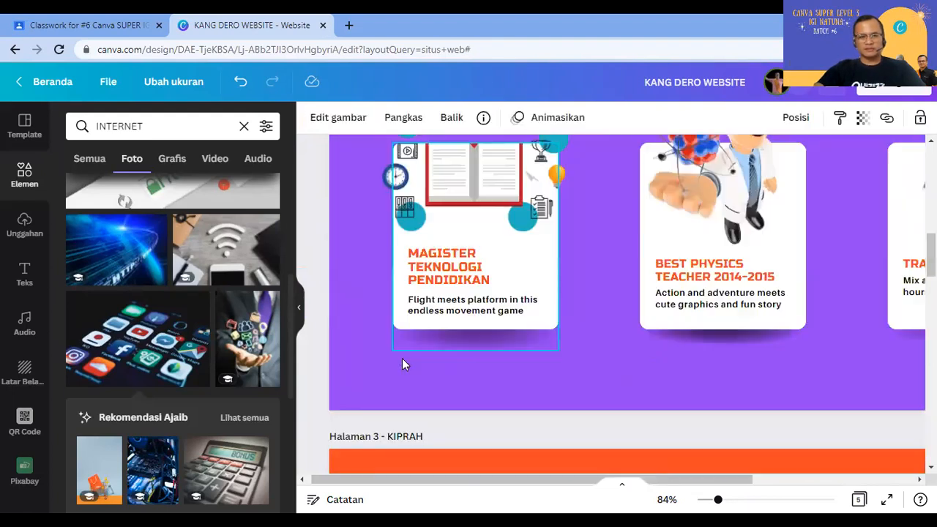
pyautogui.scroll(-3, 365, 295)
pyautogui.click(366, 299)
pyautogui.hotkey('ctrl', 'v')
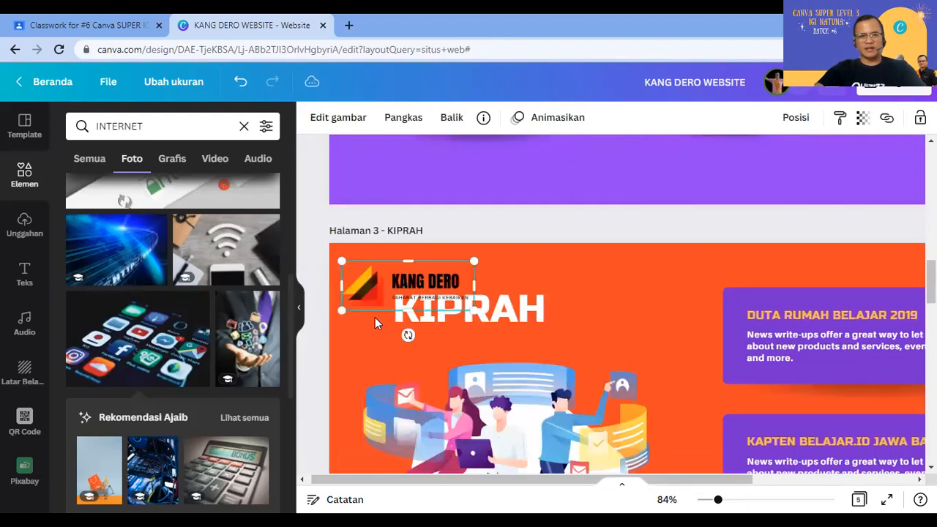
pyautogui.moveTo(509, 312); pyautogui.dragTo(626, 280)
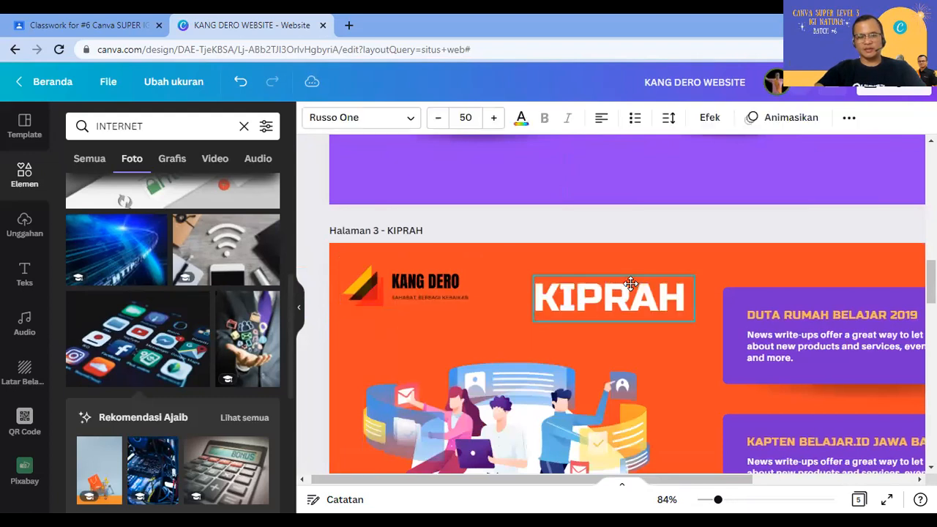
# Step: Paste the logo onto the KARYA and CALL ME pages, shifting the KARYA heading right
pyautogui.scroll(-5, 507, 342)
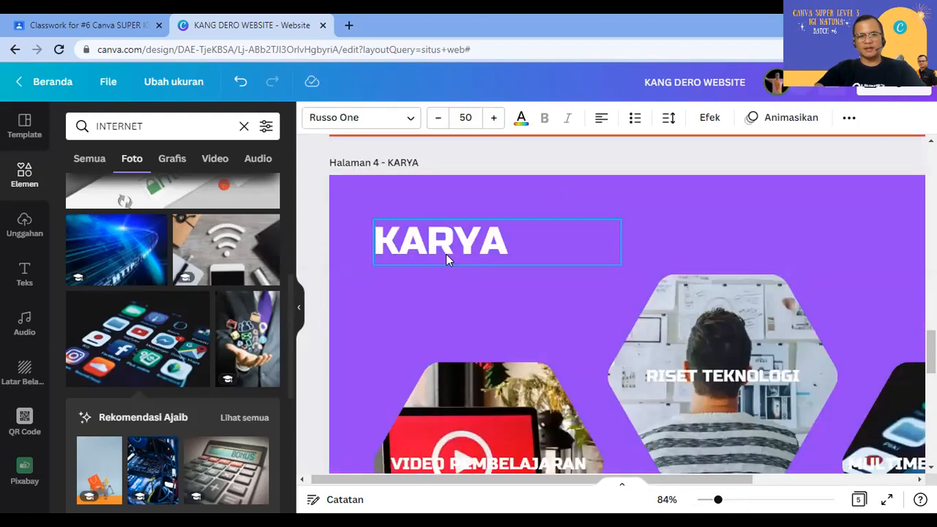
pyautogui.moveTo(531, 284); pyautogui.dragTo(597, 299)
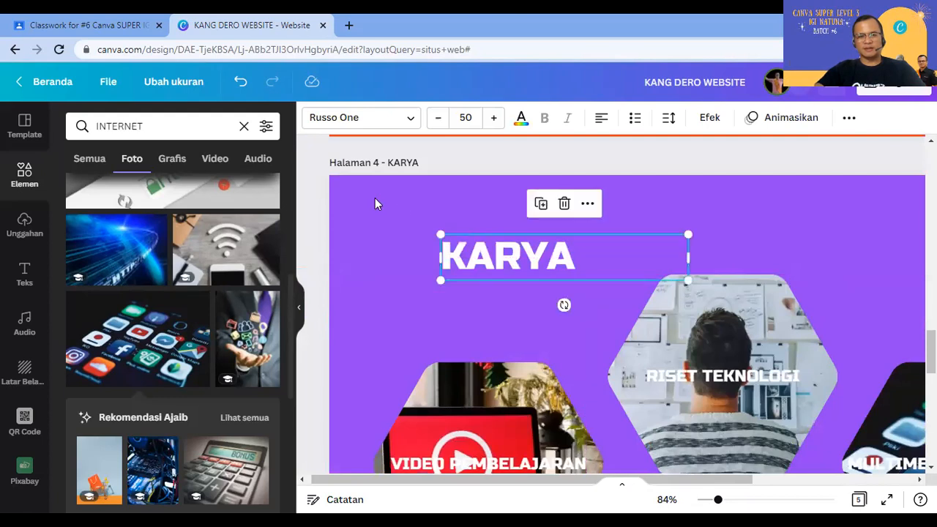
pyautogui.hotkey('ctrl', 'v')
pyautogui.moveTo(508, 263); pyautogui.dragTo(619, 222)
pyautogui.scroll(-3, 531, 282)
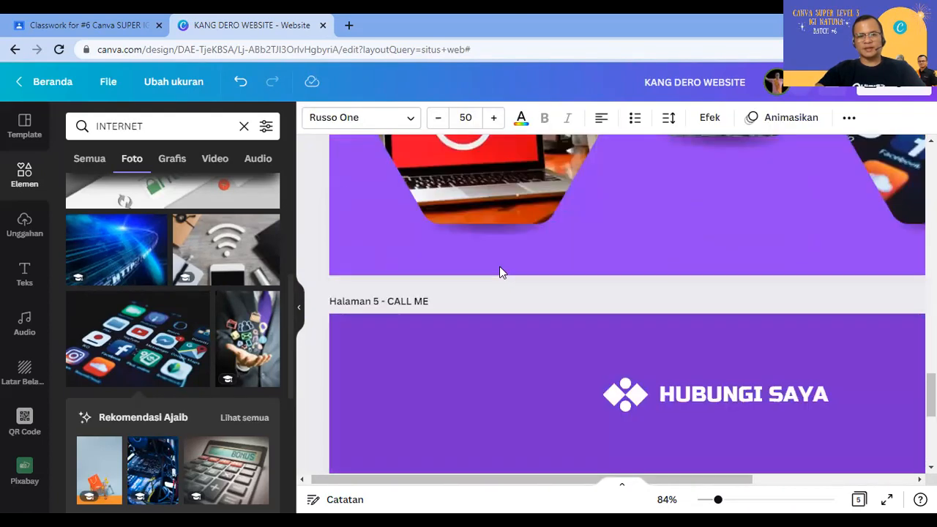
pyautogui.scroll(-3, 422, 233)
pyautogui.hotkey('ctrl', 'v')
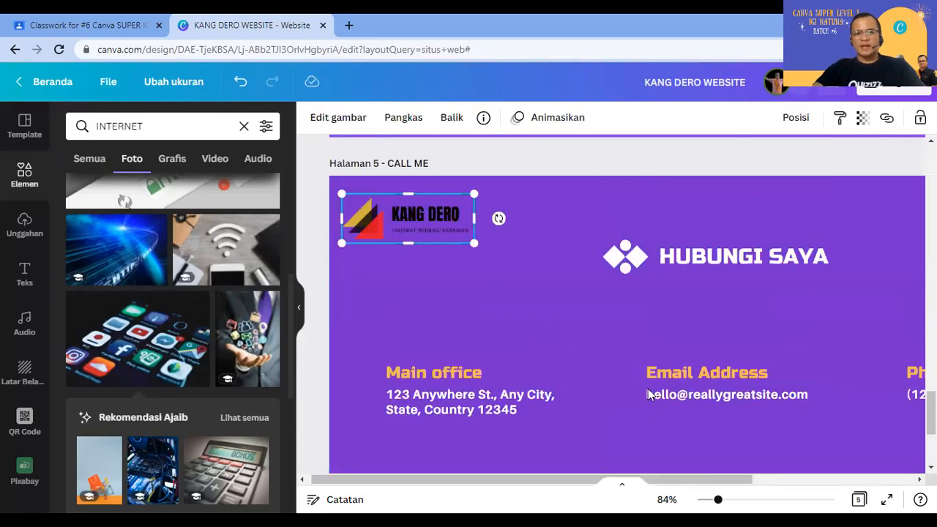
# Step: Rename the Phone Number label to WHATSAPP NUMBER
pyautogui.click(698, 473)
pyautogui.scroll(-3, 708, 439)
pyautogui.hscroll(2, 709, 461)
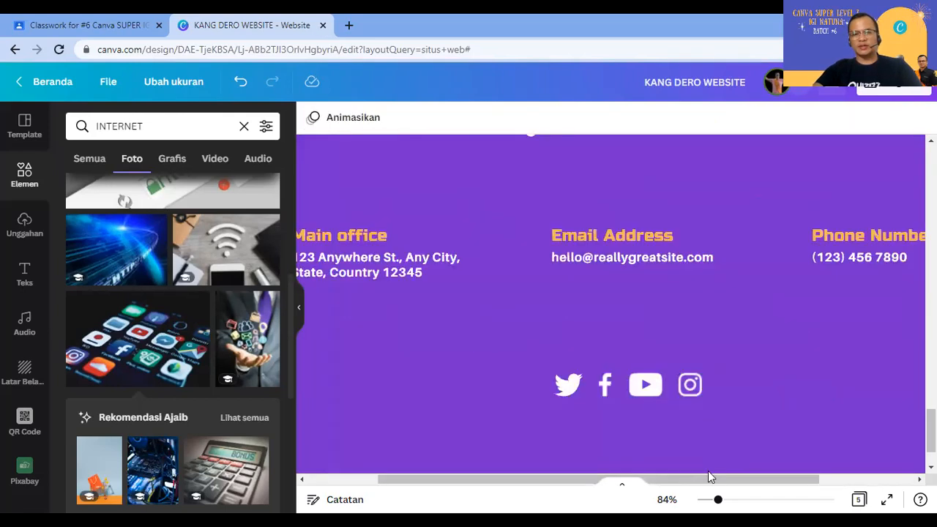
pyautogui.hscroll(2, 721, 484)
pyautogui.click(751, 240)
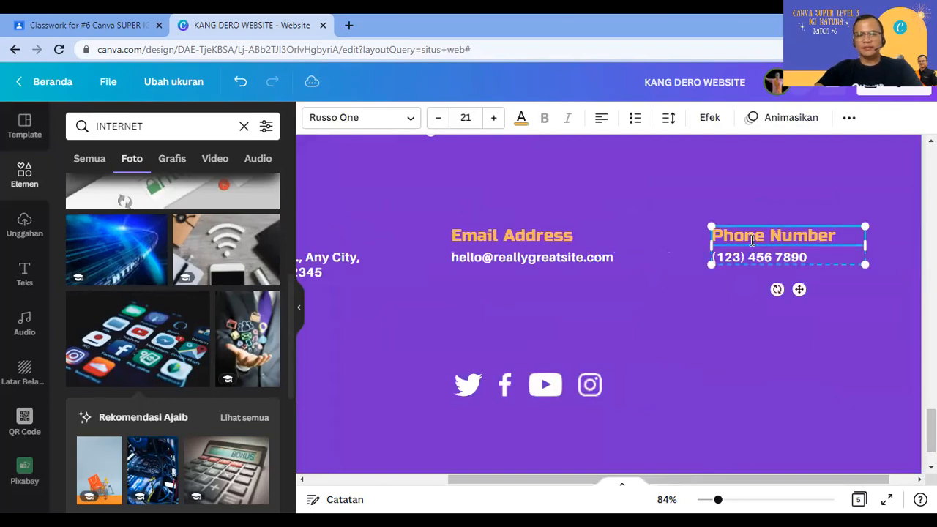
pyautogui.tripleClick(752, 240)
pyautogui.write('WH')
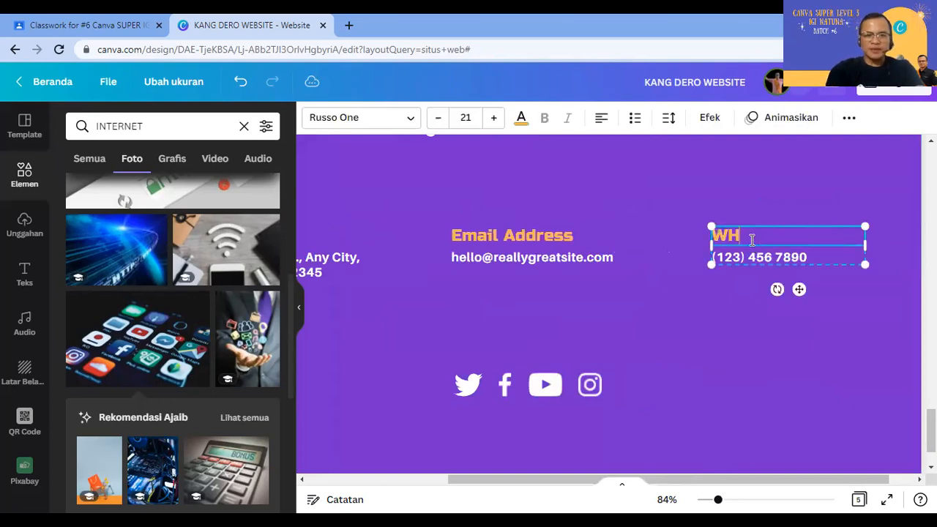
pyautogui.write('ATSA')
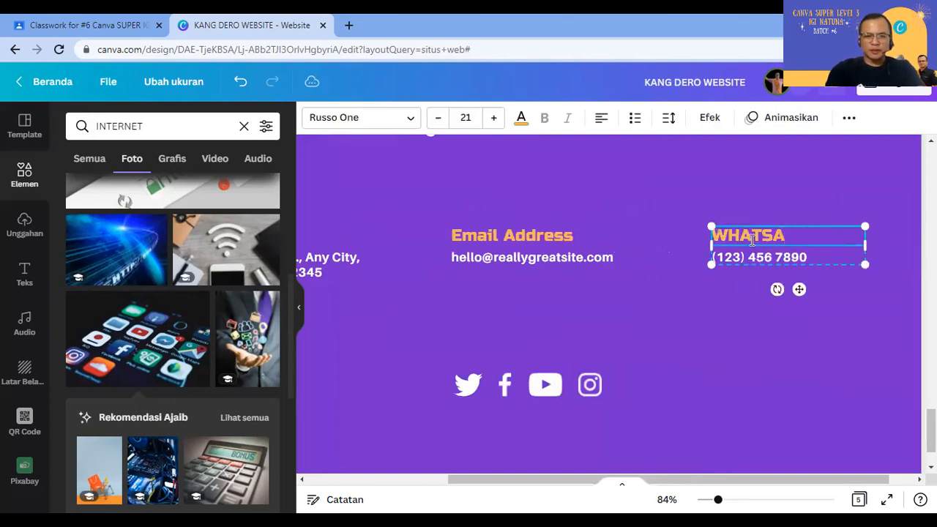
pyautogui.write('PP NUMBER')
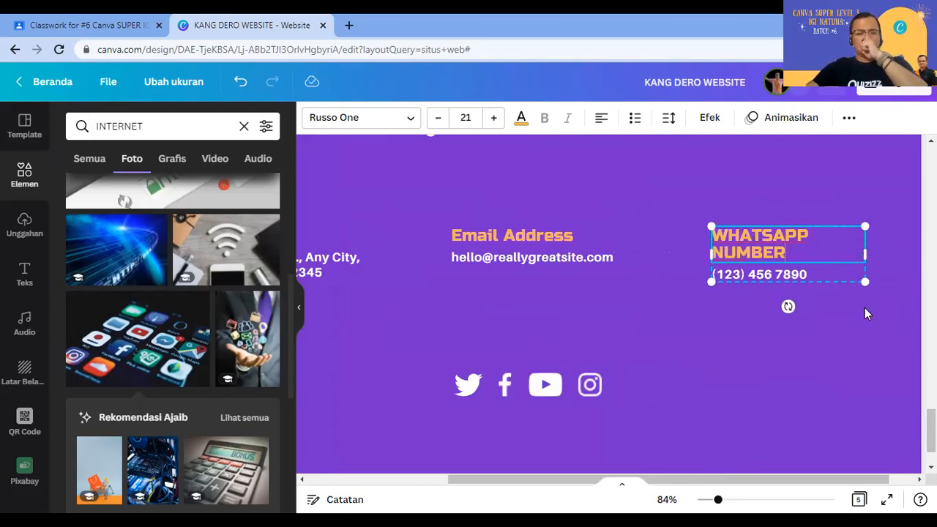
pyautogui.click(821, 350)
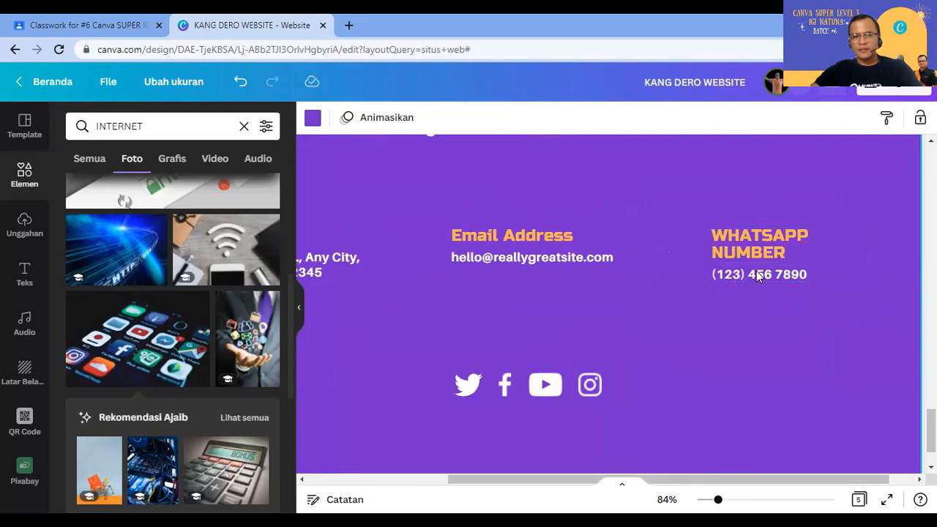
# Step: Replace the placeholder phone number with the owner's WhatsApp number
pyautogui.click(759, 276)
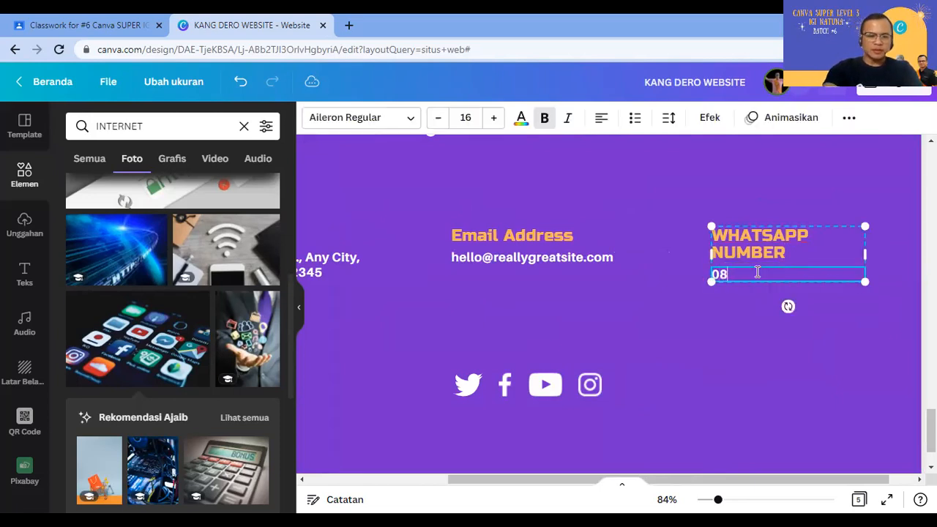
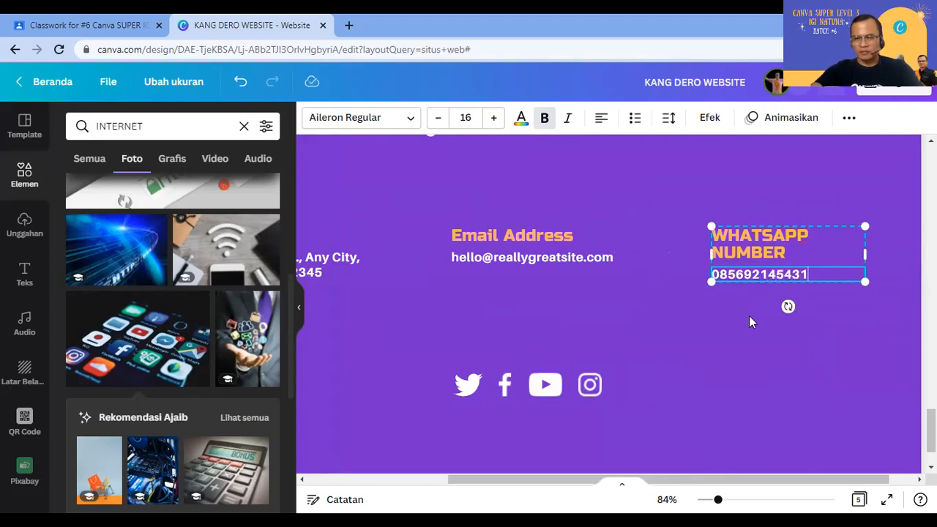
pyautogui.click(744, 364)
pyautogui.click(769, 277)
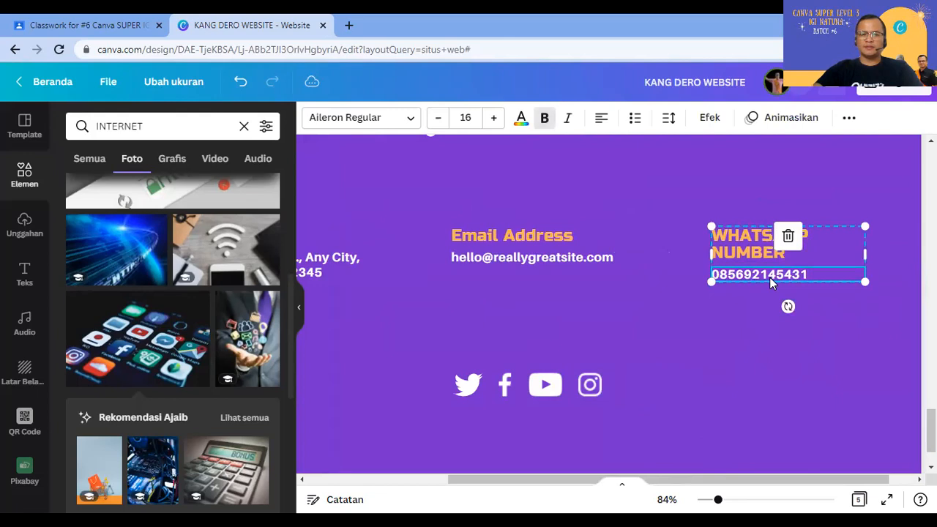
pyautogui.click(747, 317)
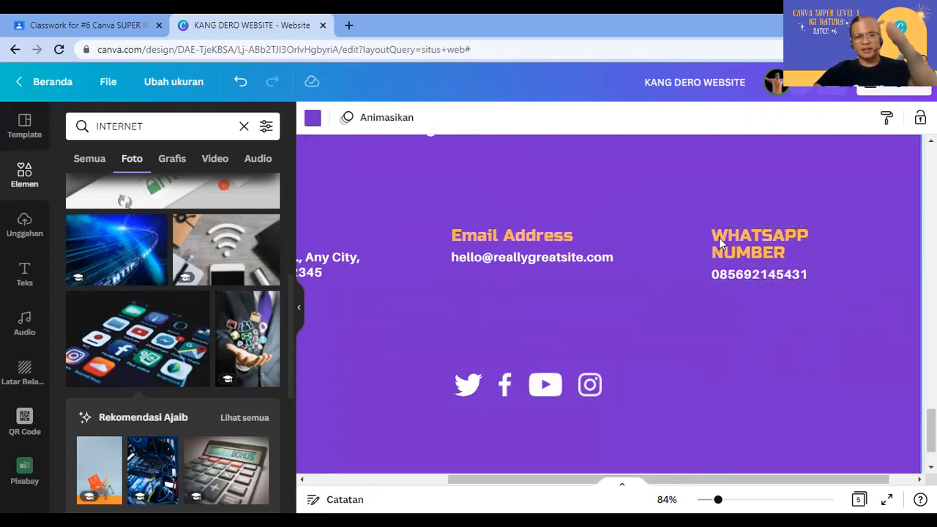
# Step: Replace the template e-mail with the owner's school e-mail address and widen its box to one line
pyautogui.click(525, 259)
pyautogui.doubleClick(526, 259)
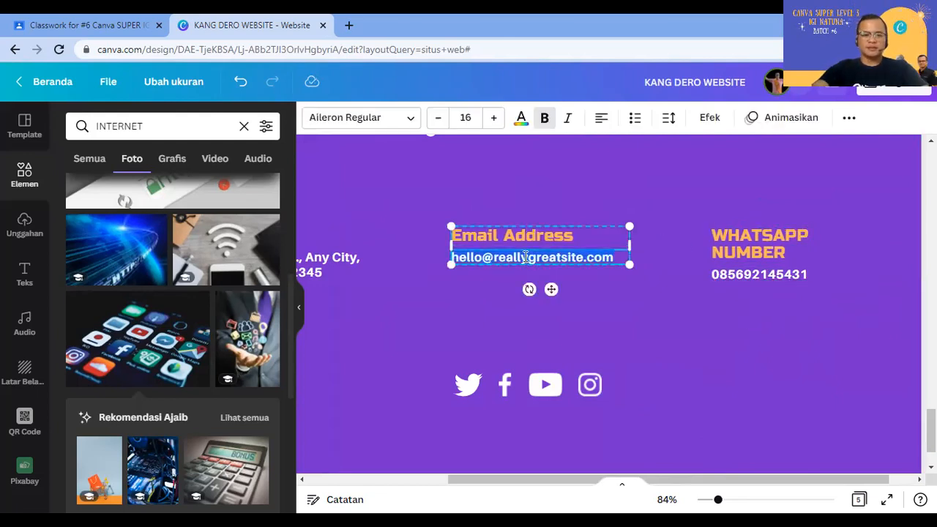
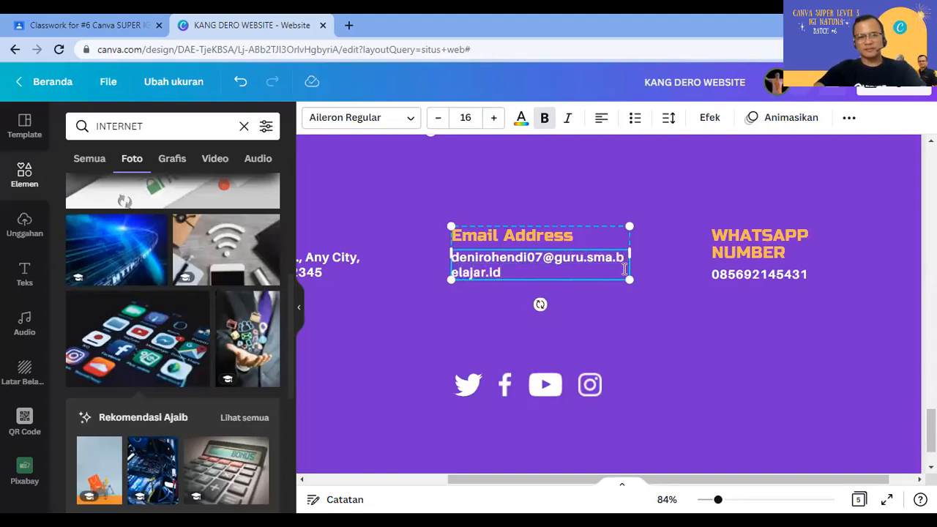
pyautogui.moveTo(643, 244); pyautogui.dragTo(679, 232)
pyautogui.click(662, 310)
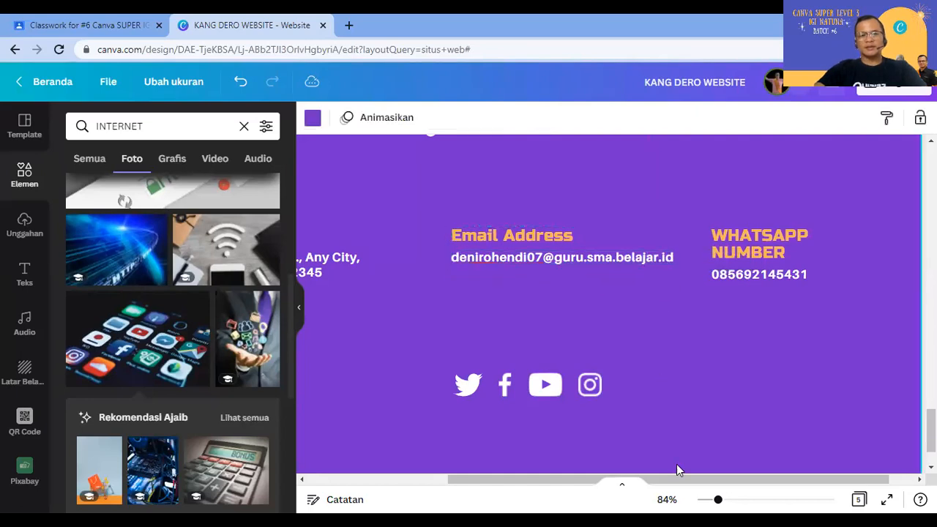
pyautogui.moveTo(681, 480); pyautogui.dragTo(579, 484)
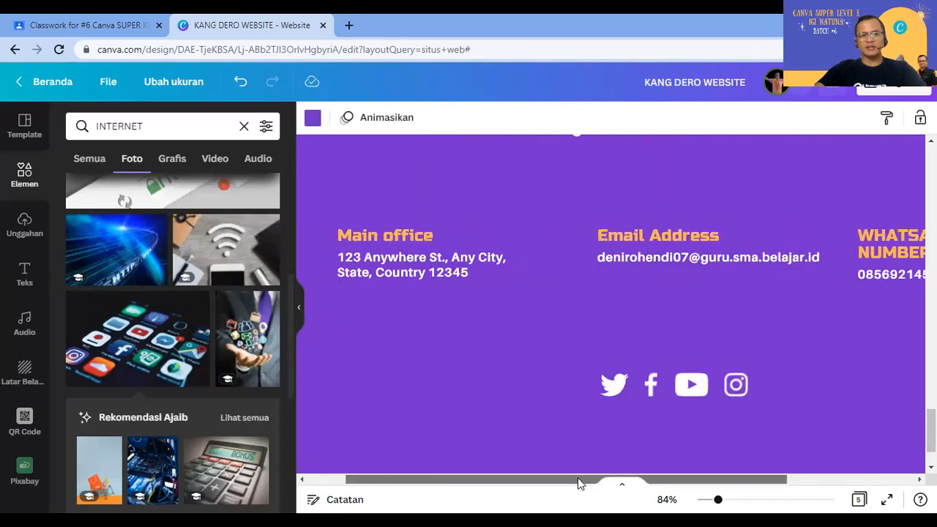
# Step: Change the Main office heading to SMAN 1 TAMANSARI
pyautogui.click(642, 256)
pyautogui.click(427, 236)
pyautogui.doubleClick(428, 236)
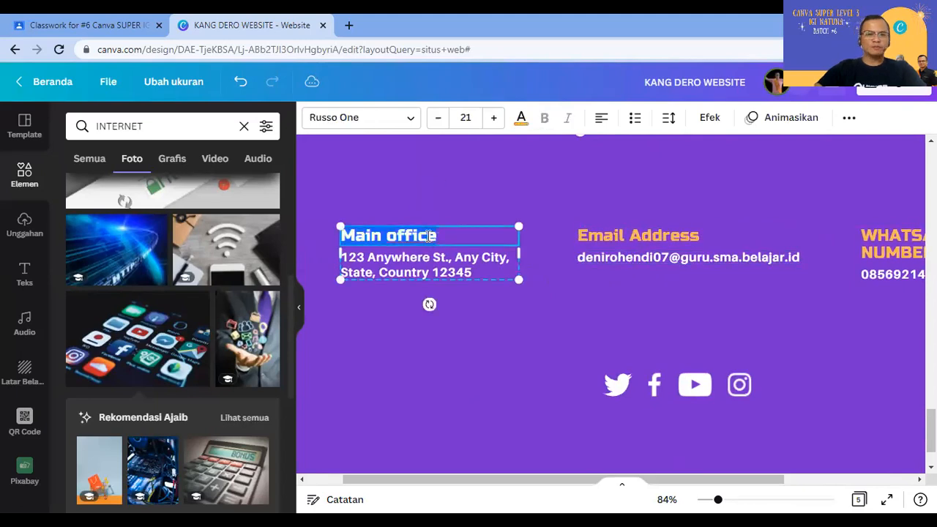
pyautogui.write('SMAN 1 ')
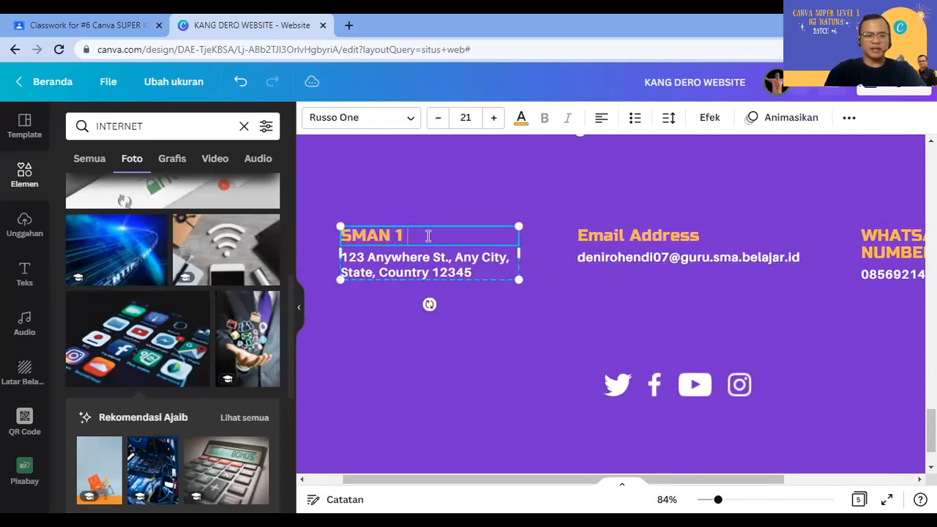
pyautogui.write('TAMANSARI')
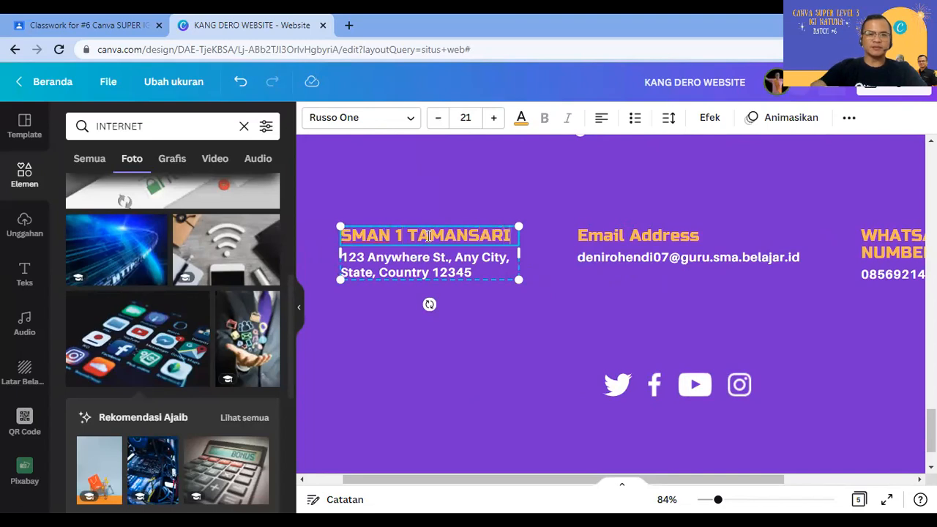
# Step: Replace the placeholder address with the school's street address and postcode
pyautogui.doubleClick(425, 268)
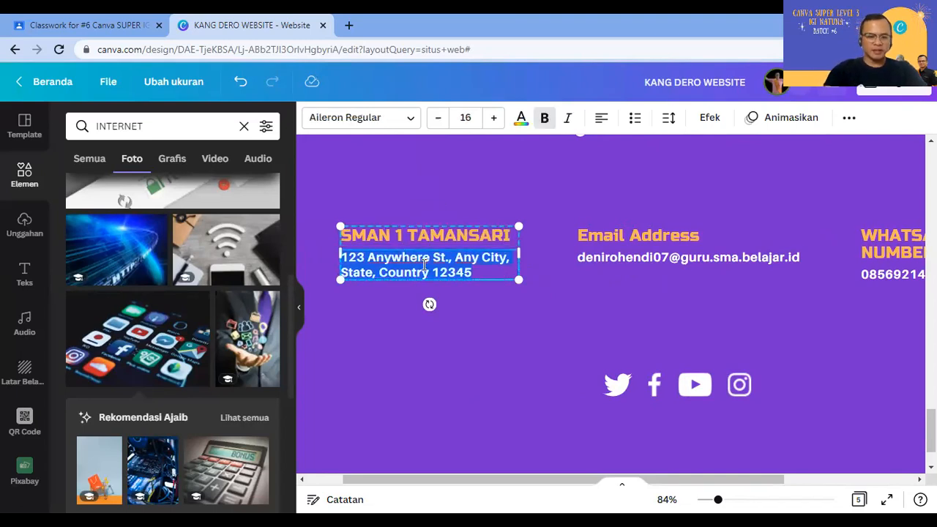
pyautogui.write('JL JAGAKARSA')
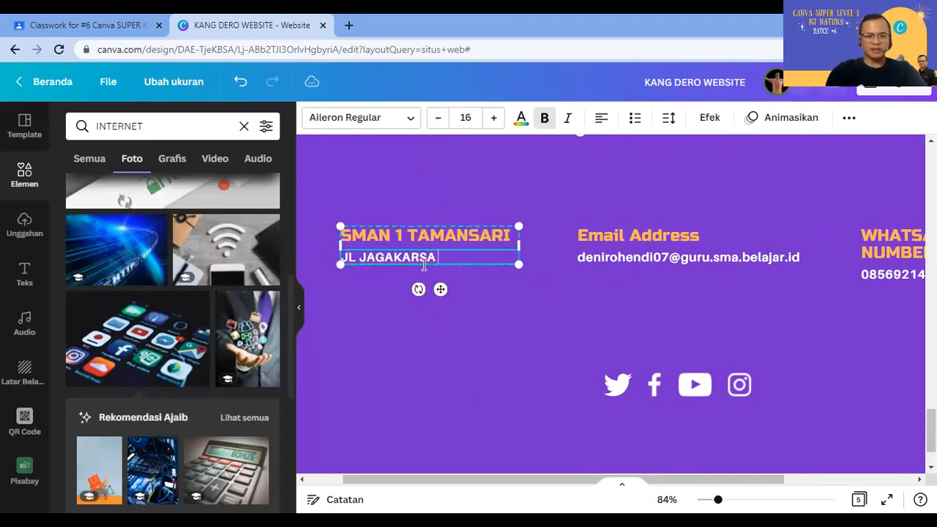
pyautogui.write(' TAMANSAR')
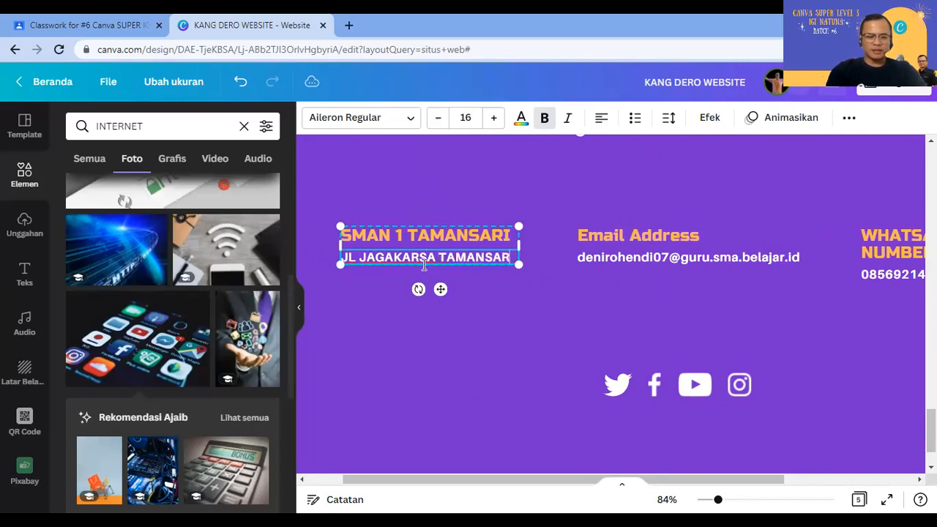
pyautogui.write('I BOGOR ')
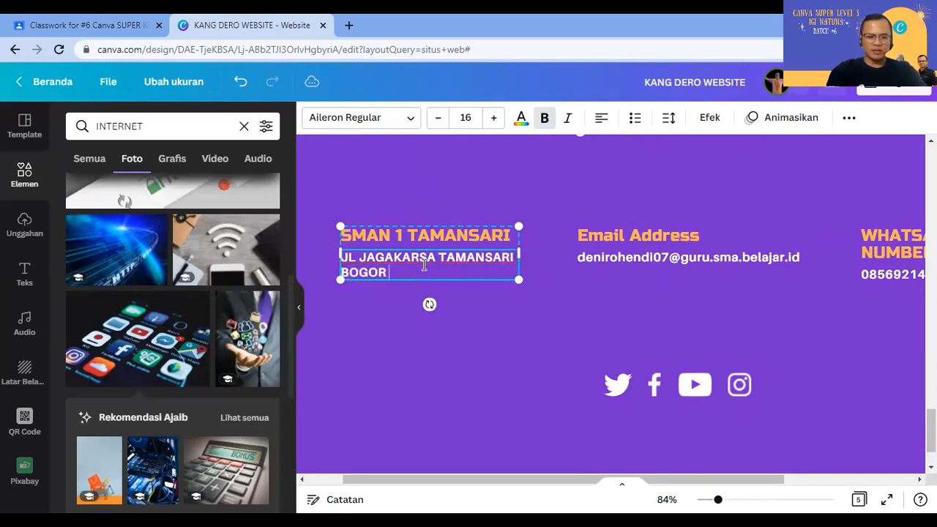
pyautogui.write('16610')
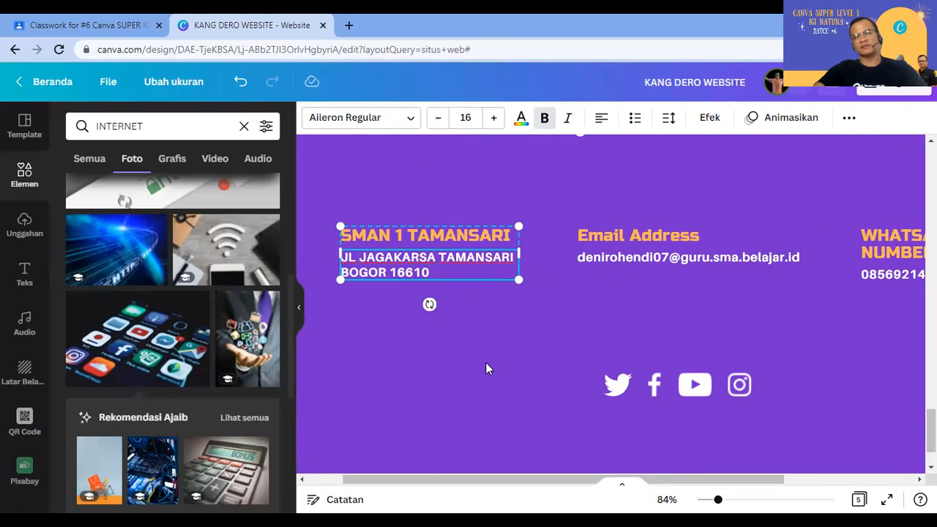
pyautogui.click(485, 362)
pyautogui.scroll(-1, 640, 448)
pyautogui.click(738, 318)
pyautogui.click(698, 347)
pyautogui.click(685, 322)
pyautogui.click(692, 270)
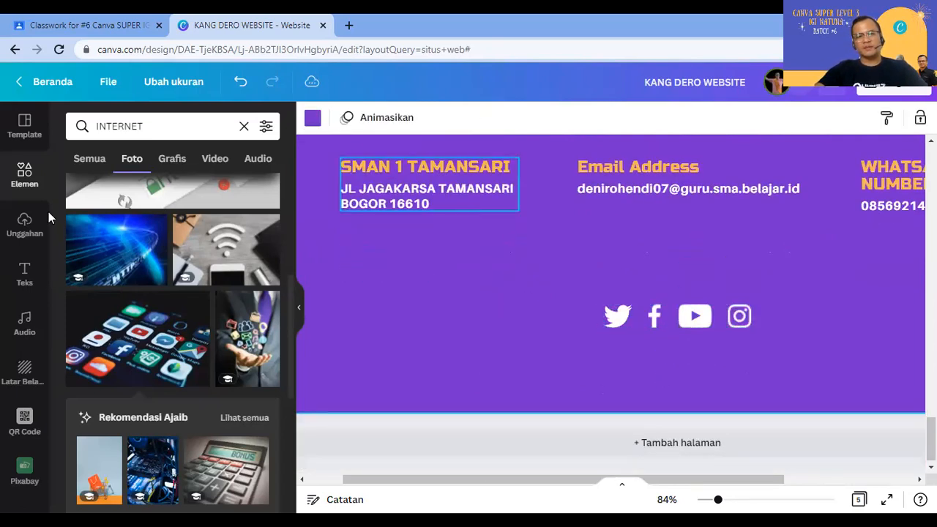
# Step: Add a subheading with the owner's full name below the social icons
pyautogui.click(24, 274)
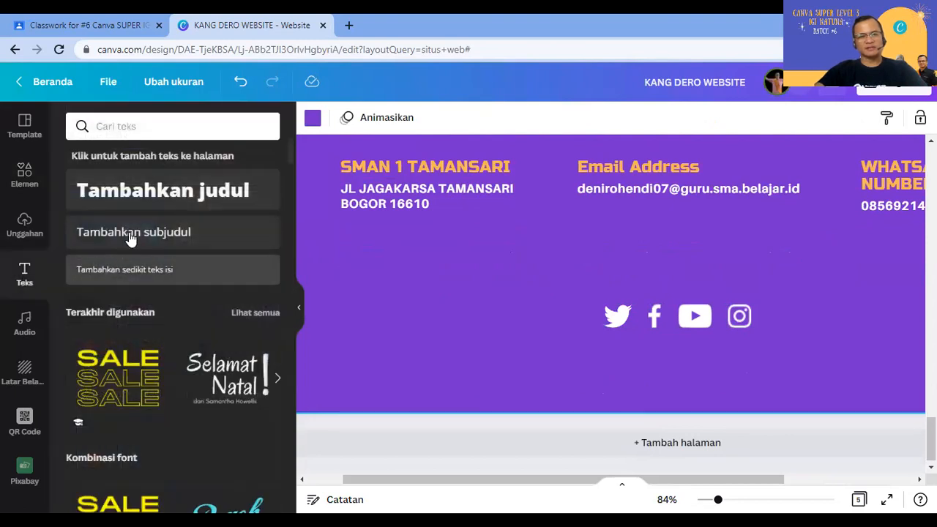
pyautogui.click(168, 233)
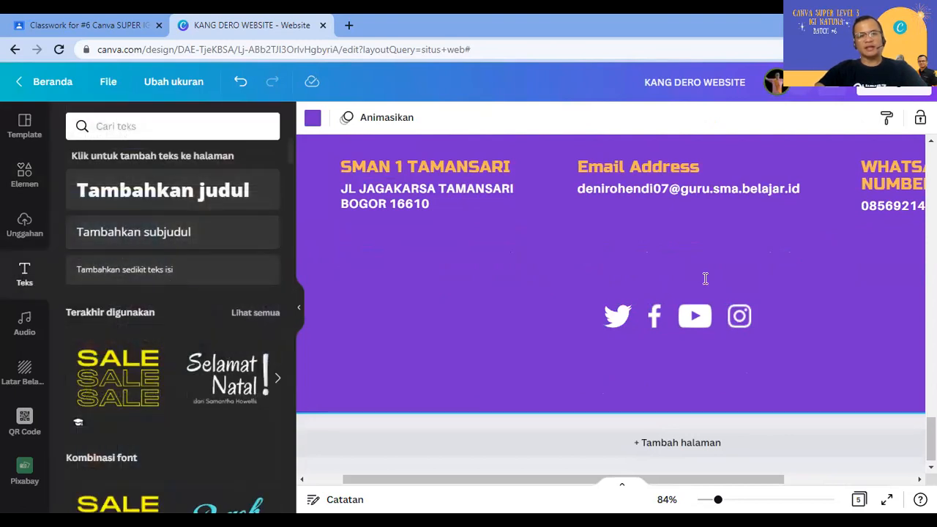
pyautogui.moveTo(622, 277); pyautogui.dragTo(686, 355)
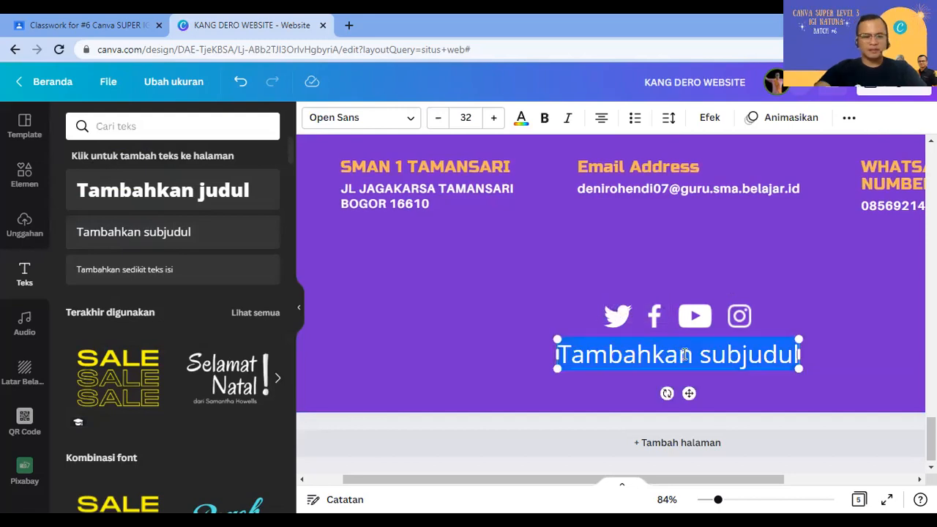
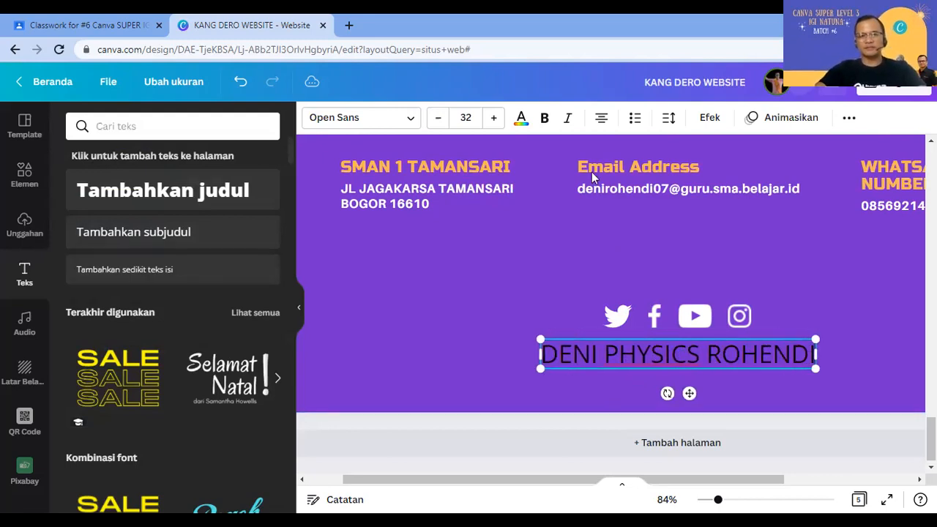
pyautogui.hotkey('ctrl', 'a')
pyautogui.click(522, 119)
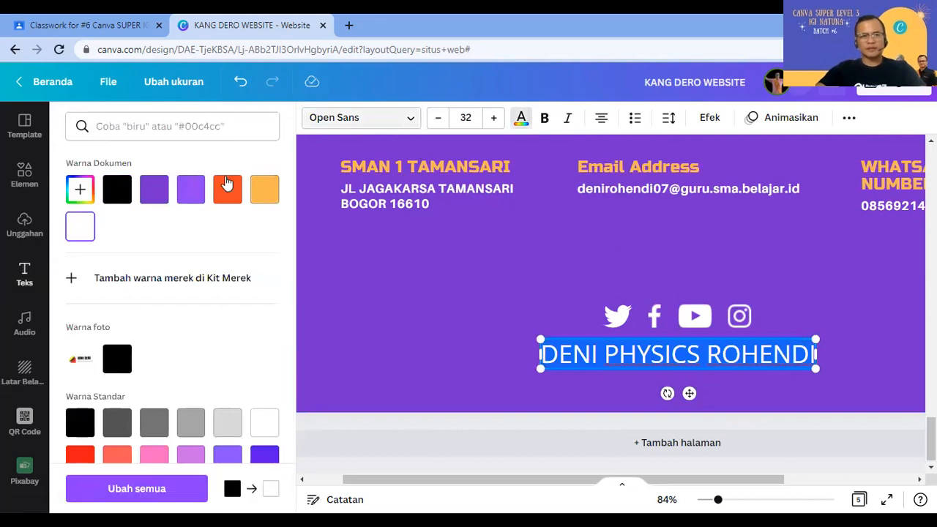
# Step: Set the name credit to Russo One at size 16
pyautogui.hotkey('ctrl', 'shift', 'f')
pyautogui.click(117, 214)
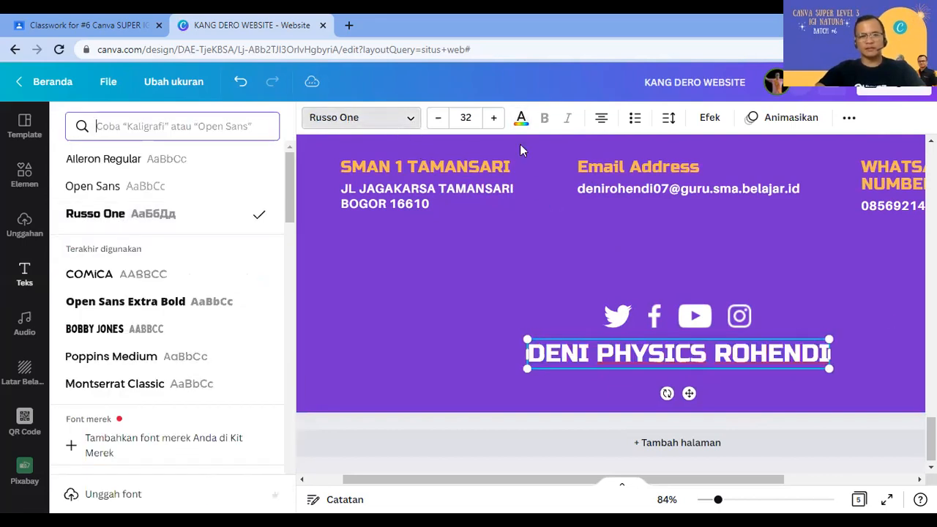
pyautogui.click(466, 118)
pyautogui.write('21')
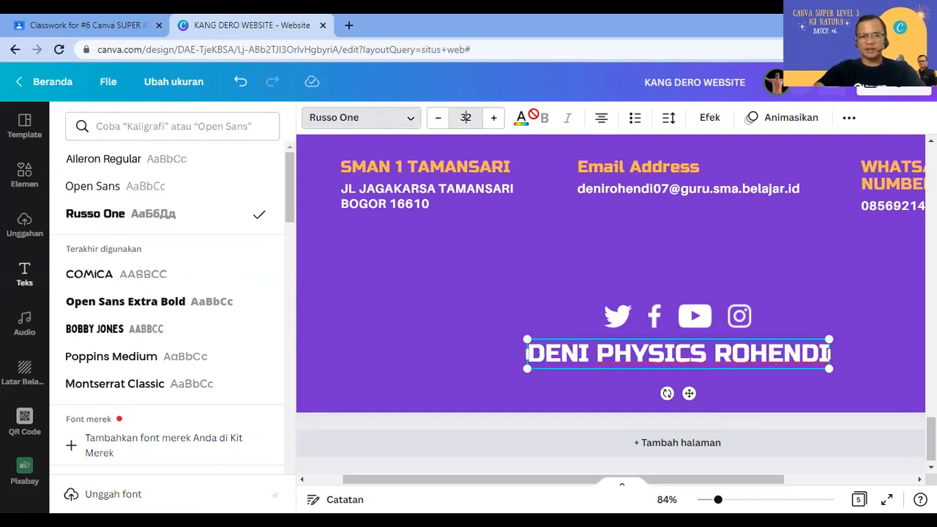
pyautogui.press('Return')
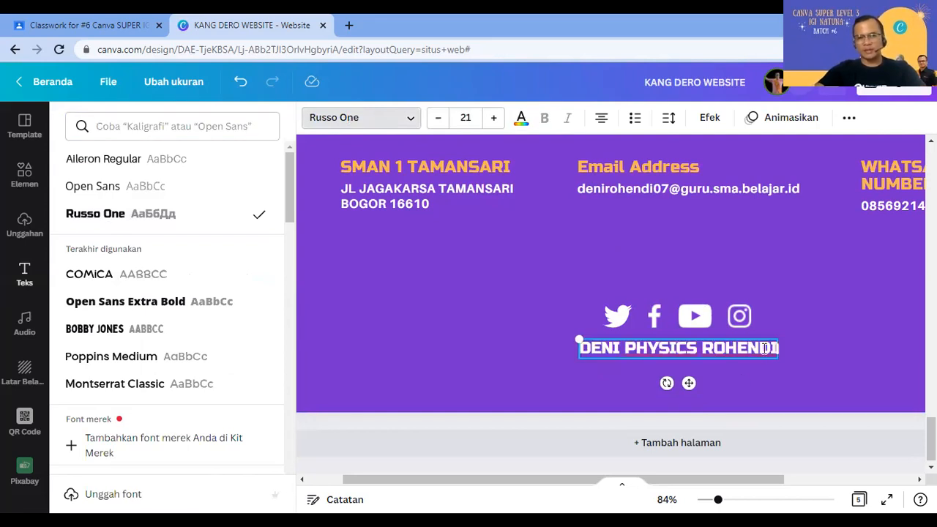
pyautogui.click(439, 118)
pyautogui.click(438, 118)
pyautogui.click(439, 118)
pyautogui.click(439, 117)
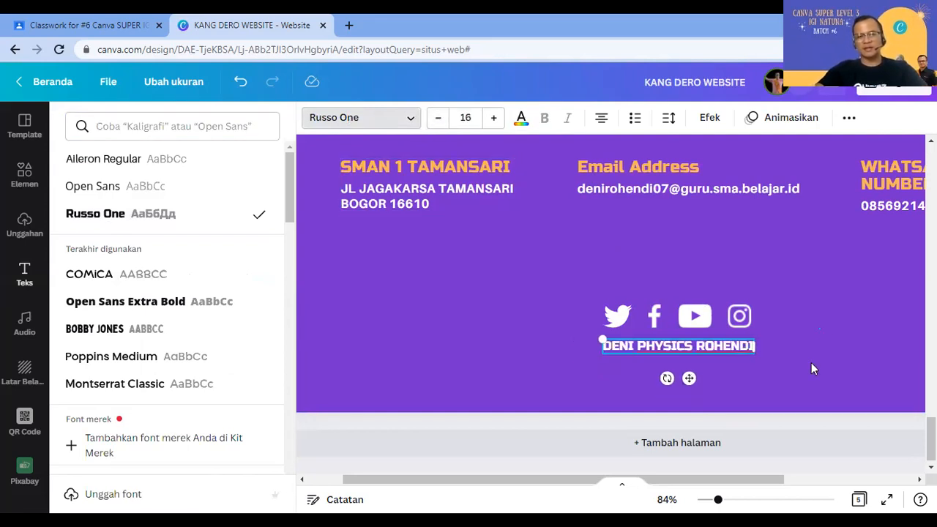
pyautogui.click(622, 292)
# Step: Select the icons with the credit, then undo an accidental move of the icon group
pyautogui.moveTo(603, 281); pyautogui.dragTo(779, 370)
pyautogui.click(849, 117)
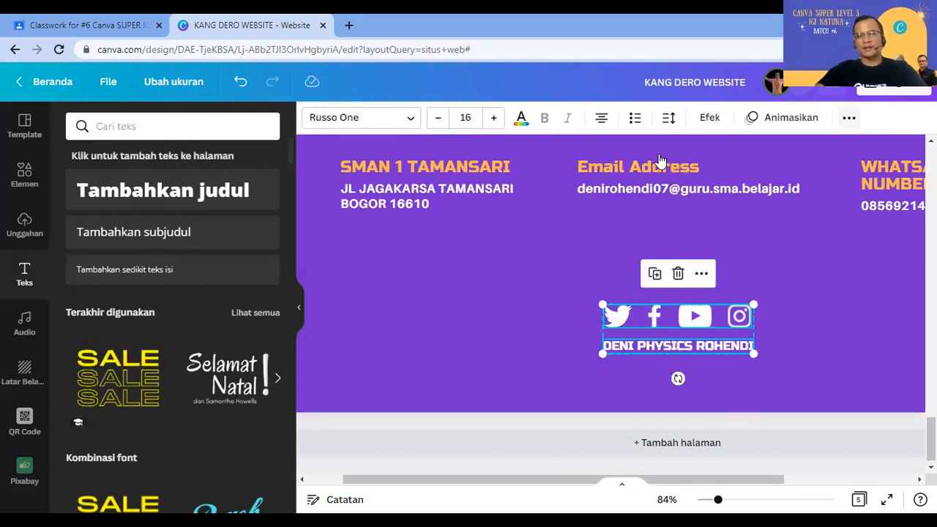
pyautogui.click(818, 351)
pyautogui.moveTo(701, 315); pyautogui.dragTo(659, 261)
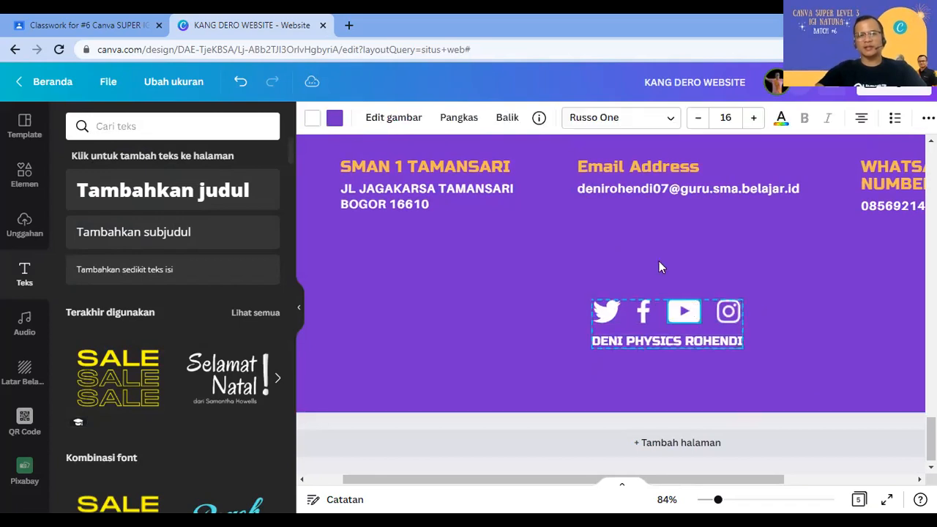
pyautogui.click(241, 83)
pyautogui.click(641, 395)
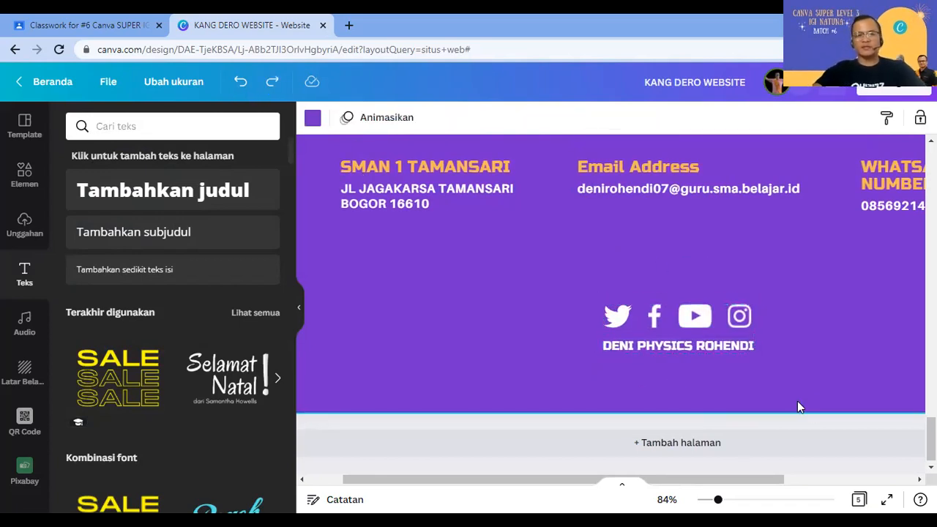
# Step: Play the KANG DERO website full-screen starting from the HOME page
pyautogui.scroll(3, 783, 388)
pyautogui.scroll(10, 780, 378)
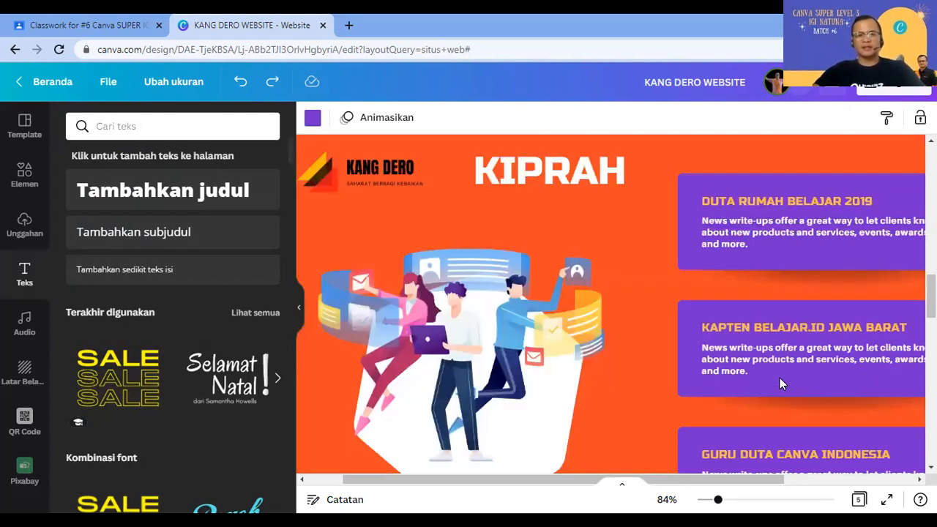
pyautogui.scroll(5, 780, 377)
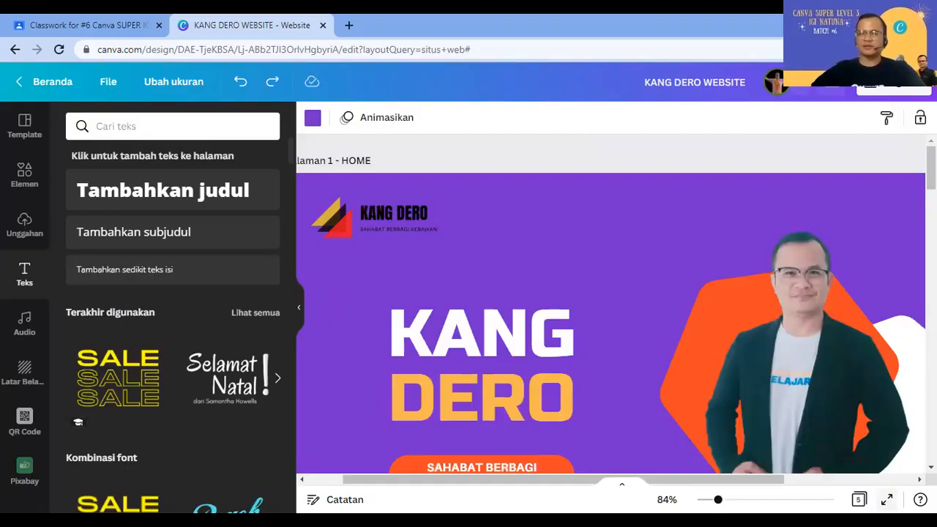
pyautogui.click(887, 500)
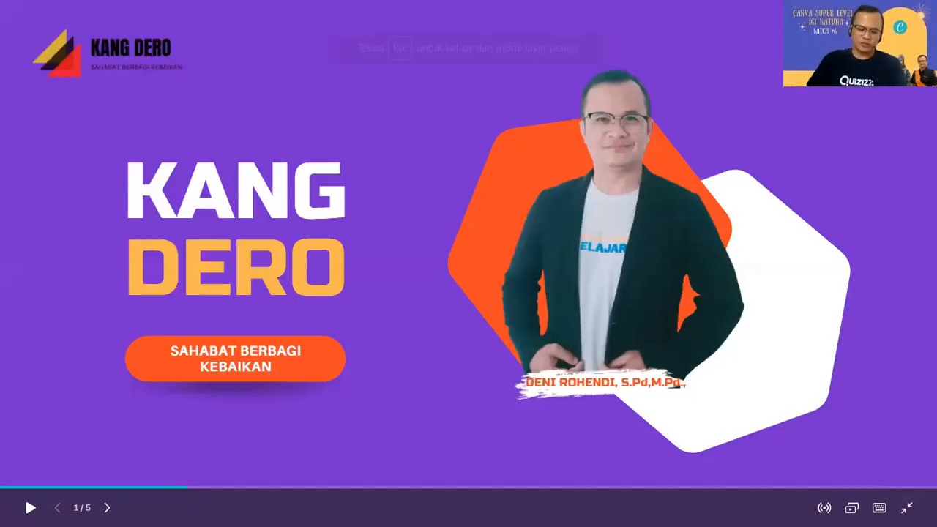
pyautogui.click(887, 463)
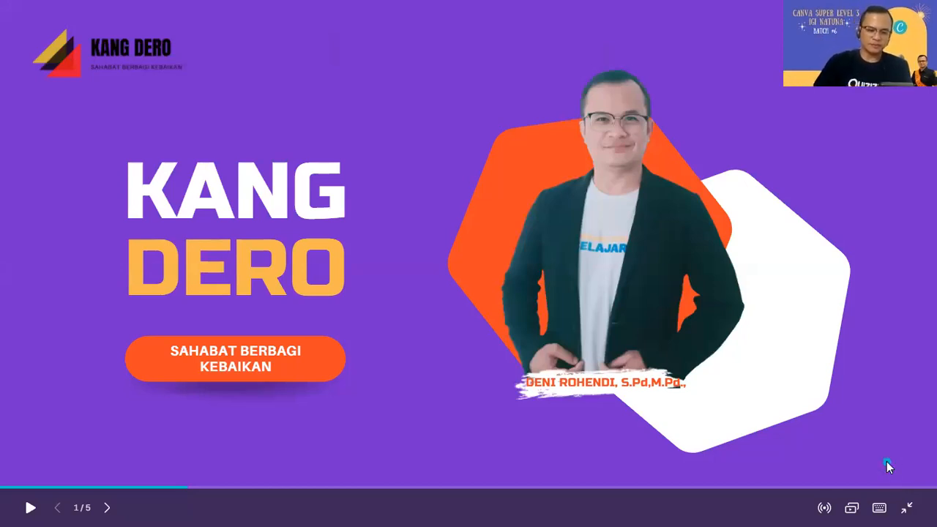
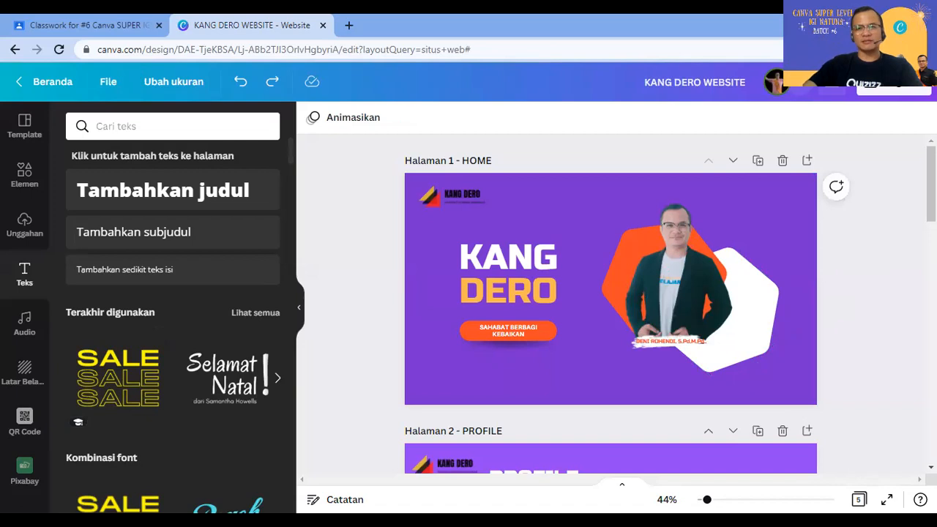
# Step: Search Elements for 'BUTTON' and browse the Grafis results for the orange glossy button
pyautogui.click(18, 189)
pyautogui.click(154, 129)
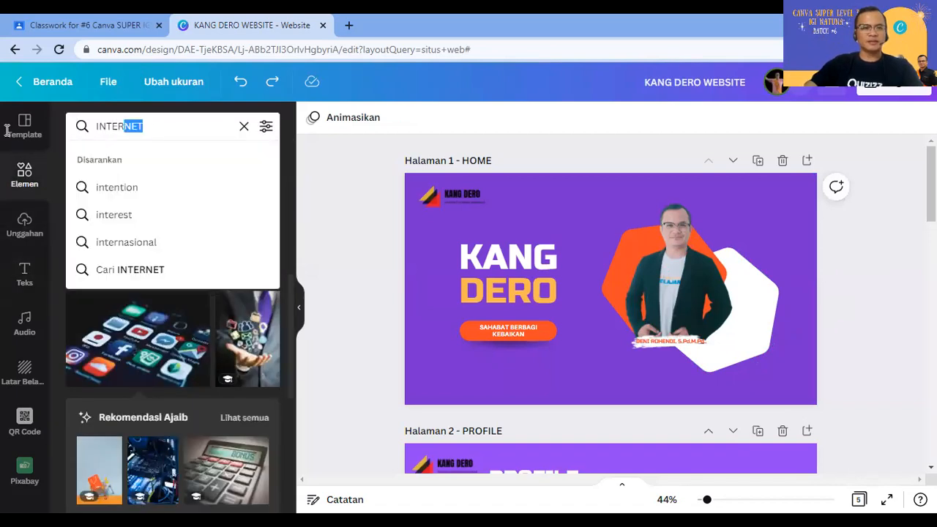
pyautogui.hotkey('ctrl', 'a')
pyautogui.write('BUTTON')
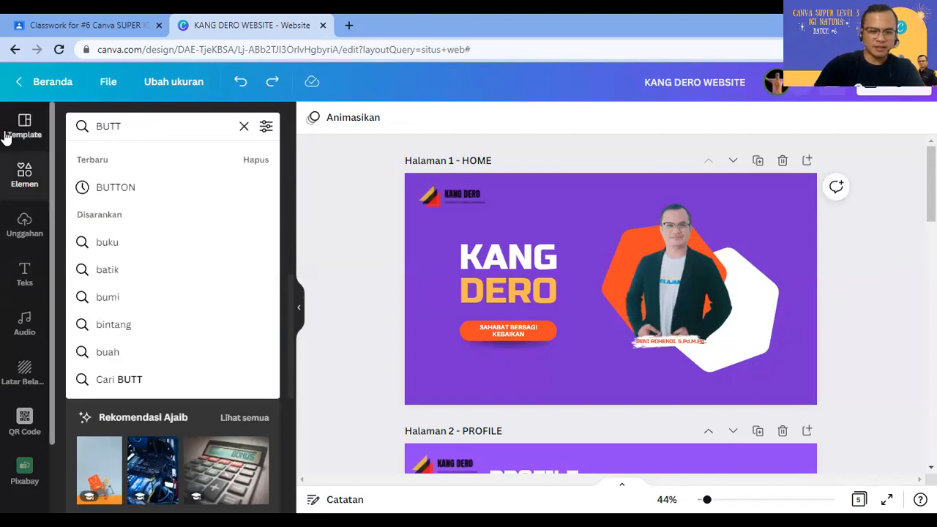
pyautogui.press('Return')
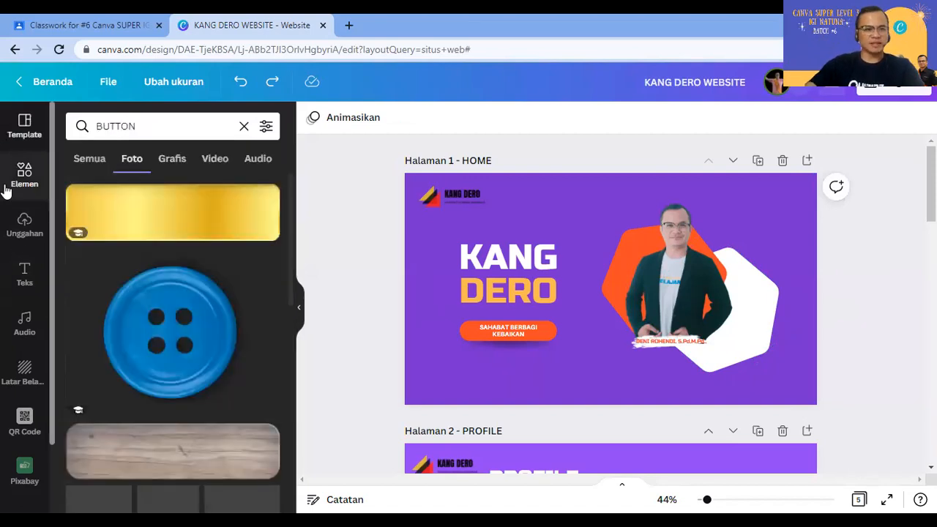
pyautogui.click(183, 158)
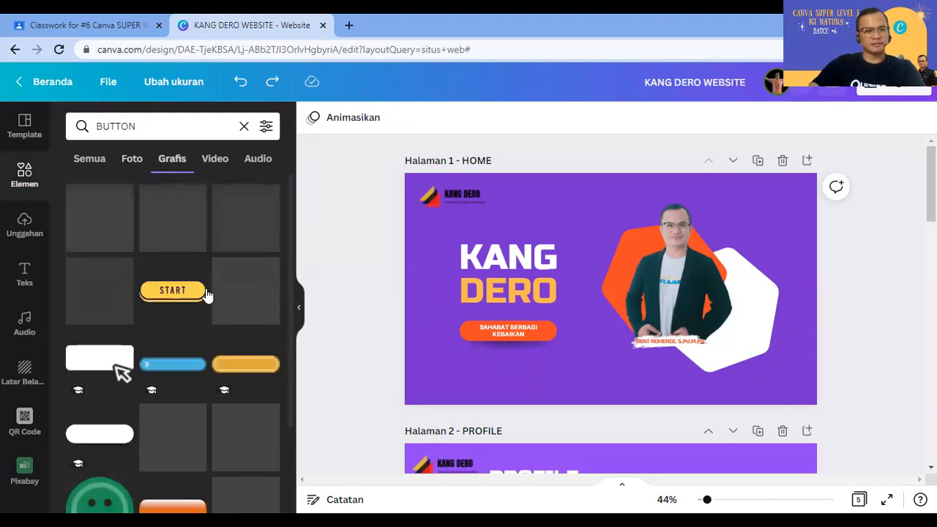
pyautogui.scroll(-4, 207, 315)
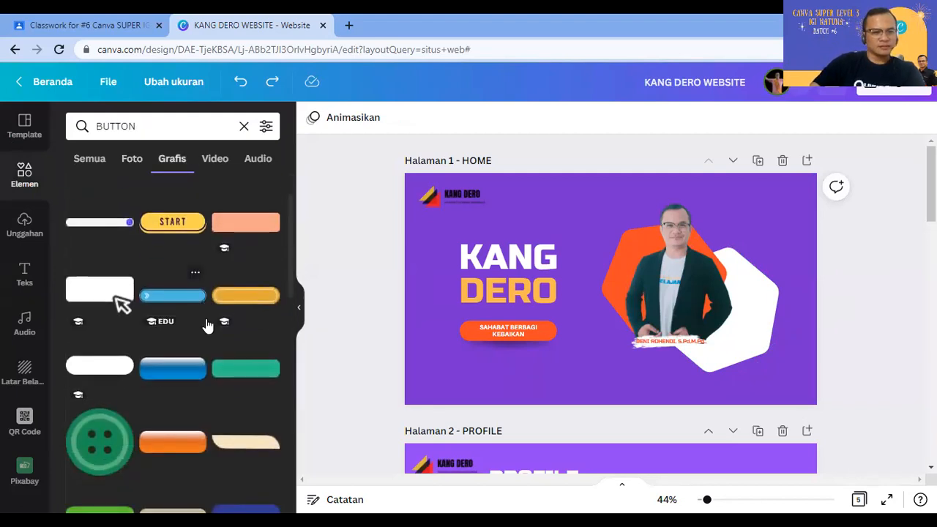
pyautogui.scroll(-1, 201, 346)
pyautogui.scroll(3, 196, 363)
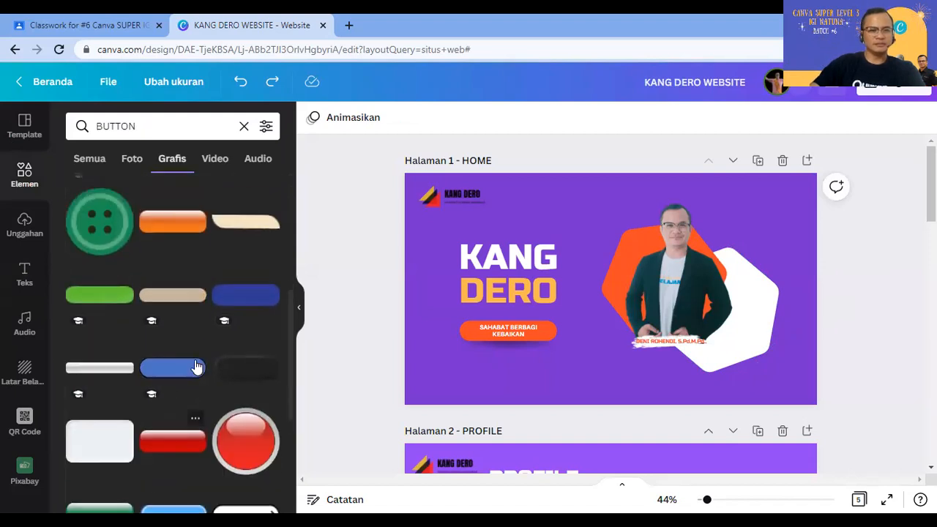
# Step: Add the orange glossy button and place it, slightly enlarged, at the page's top centre
pyautogui.click(188, 382)
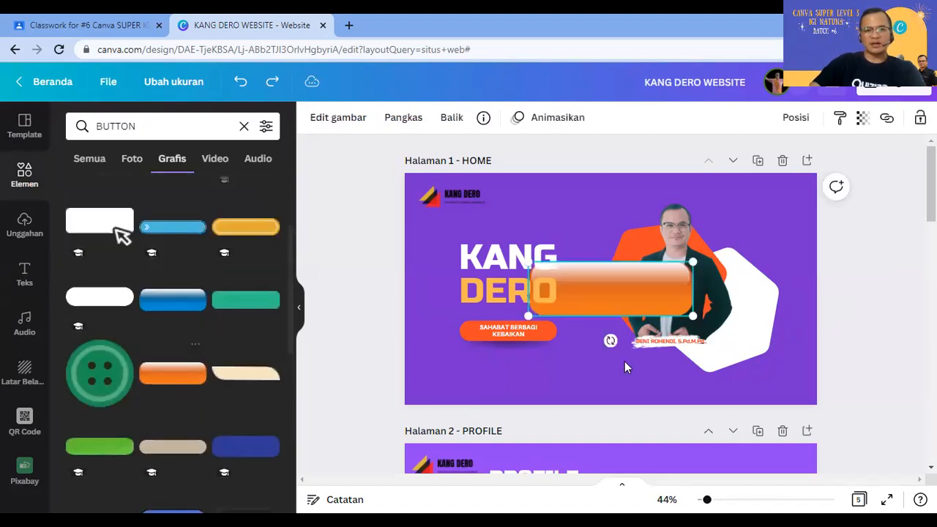
pyautogui.moveTo(610, 194); pyautogui.dragTo(575, 217)
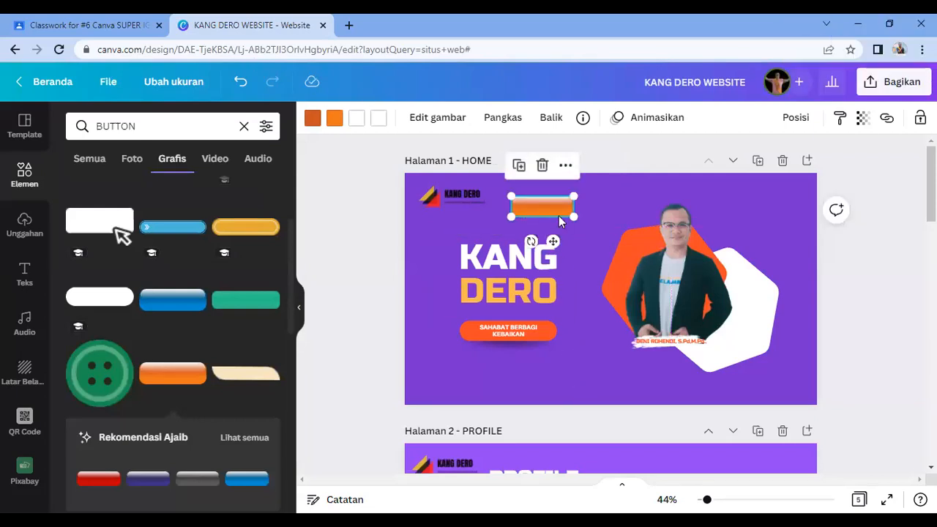
pyautogui.moveTo(553, 241); pyautogui.dragTo(593, 189)
pyautogui.click(785, 210)
pyautogui.click(606, 200)
pyautogui.press('Down')
pyautogui.press('Down')
pyautogui.press('Down')
pyautogui.press('Down')
pyautogui.press('Down')
pyautogui.press('Down')
pyautogui.press('Down')
pyautogui.press('Down')
pyautogui.press('Down')
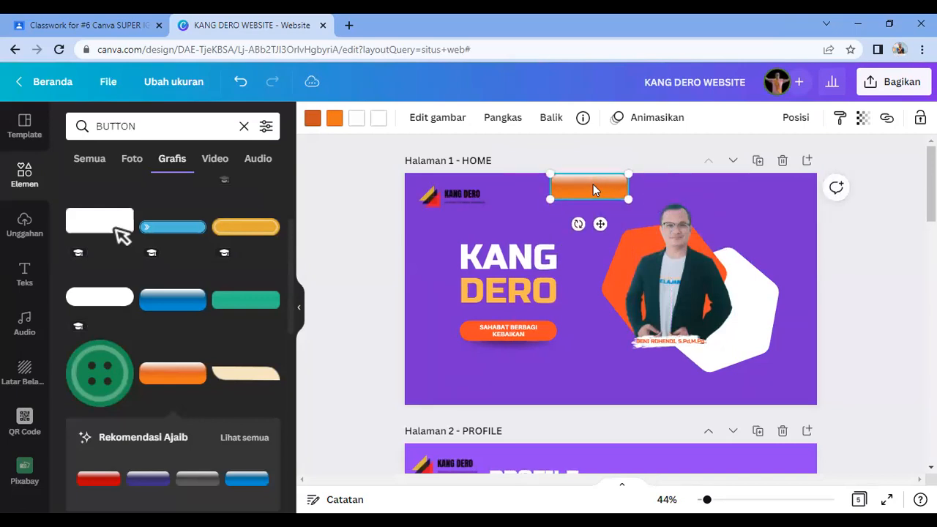
# Step: Copy the orange button with Salin and paste a duplicate
pyautogui.rightClick(594, 184)
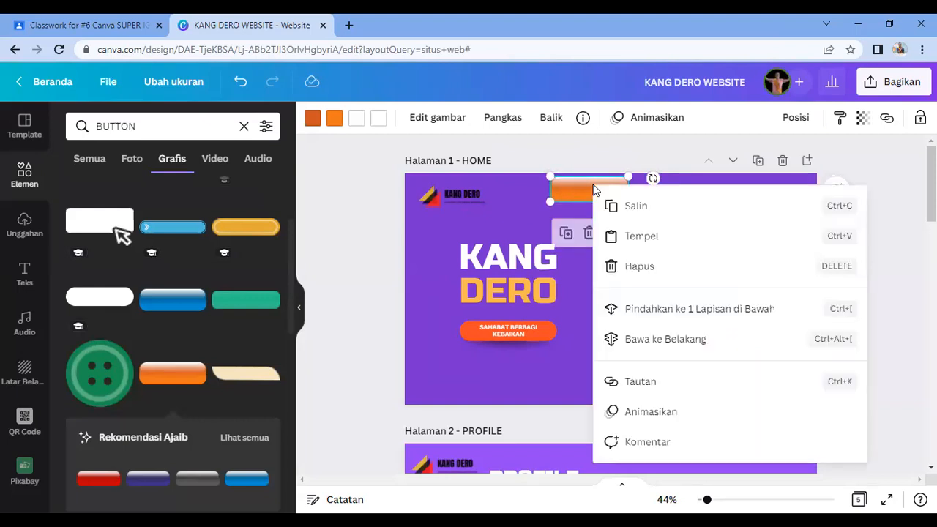
pyautogui.click(609, 205)
pyautogui.click(755, 213)
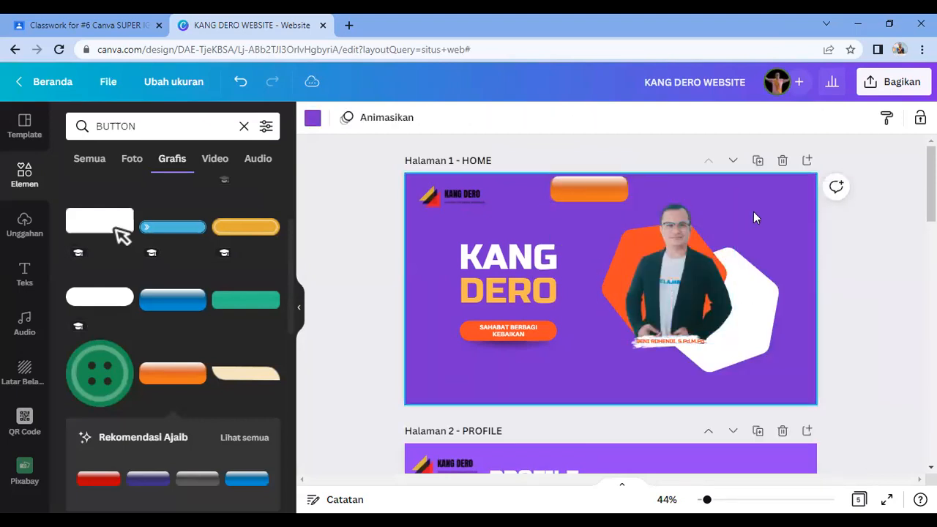
pyautogui.hotkey('ctrl', 'v')
pyautogui.hotkey('ctrl', 'v')
pyautogui.hotkey('ctrl', 'v')
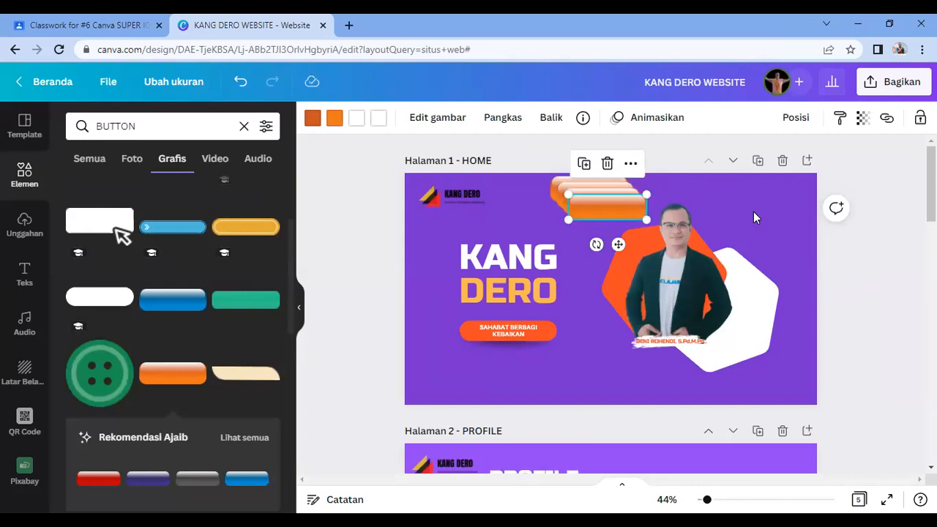
# Step: Drag the pasted button copies into the header row beside the first button
pyautogui.moveTo(645, 205); pyautogui.dragTo(590, 258)
pyautogui.moveTo(586, 192); pyautogui.dragTo(532, 192)
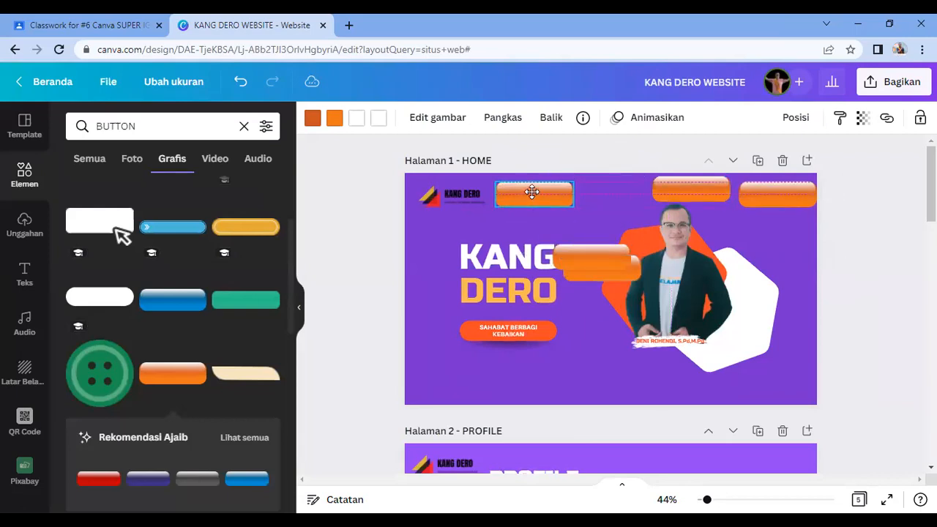
pyautogui.moveTo(661, 188); pyautogui.dragTo(625, 193)
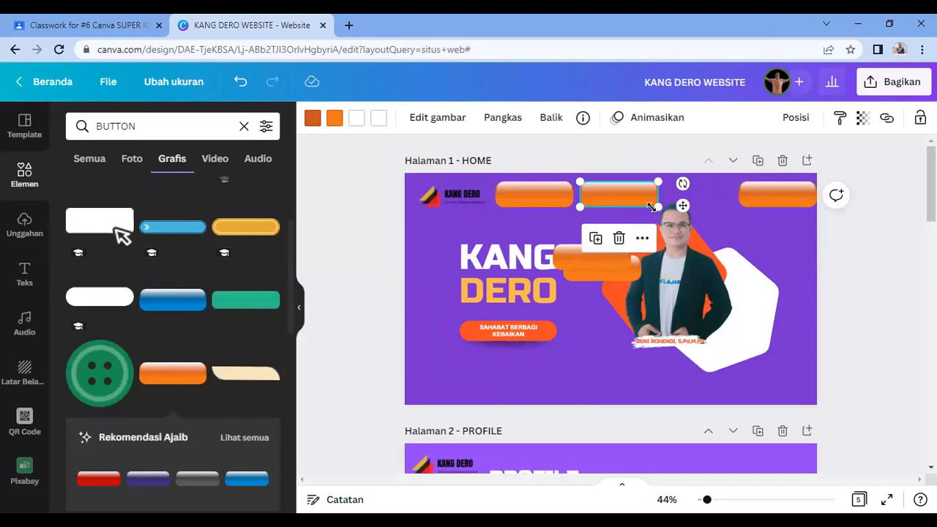
pyautogui.press('Left')
pyautogui.press('Left')
pyautogui.press('Left')
pyautogui.press('Left')
pyautogui.press('Left')
pyautogui.press('Left')
pyautogui.press('Left')
pyautogui.press('Left')
pyautogui.press('Left')
pyautogui.press('Left')
pyautogui.press('Left')
pyautogui.press('Left')
pyautogui.press('Left')
pyautogui.press('Left')
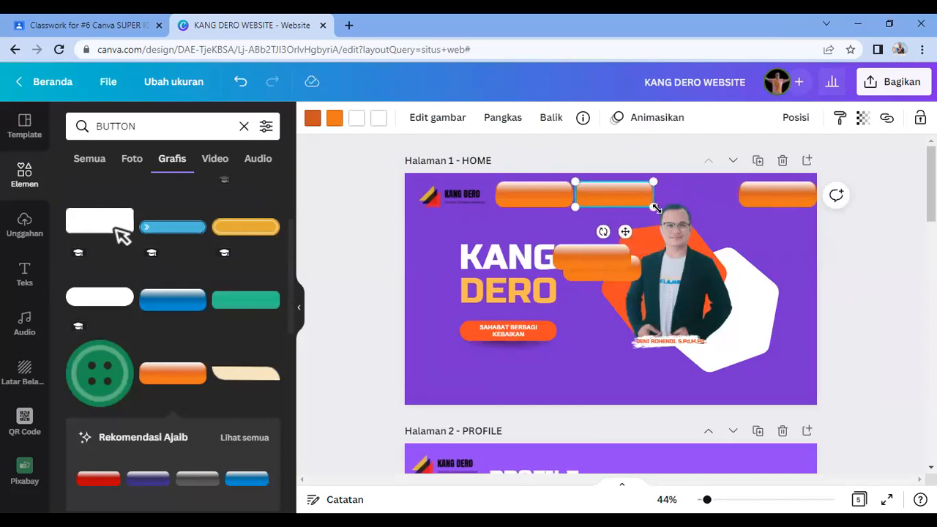
pyautogui.click(755, 200)
pyautogui.moveTo(718, 205); pyautogui.dragTo(670, 196)
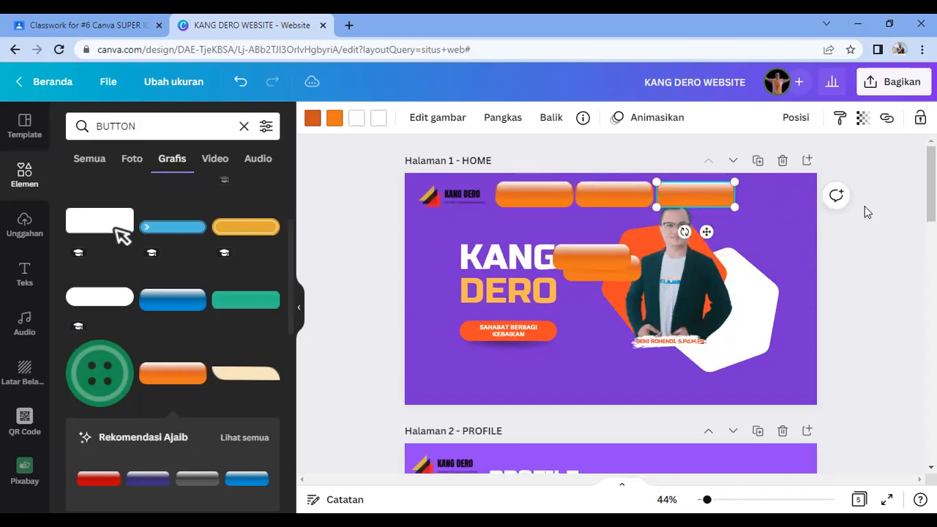
pyautogui.click(594, 350)
# Step: Move the remaining loose buttons to the right and left ends of the header row
pyautogui.click(695, 193)
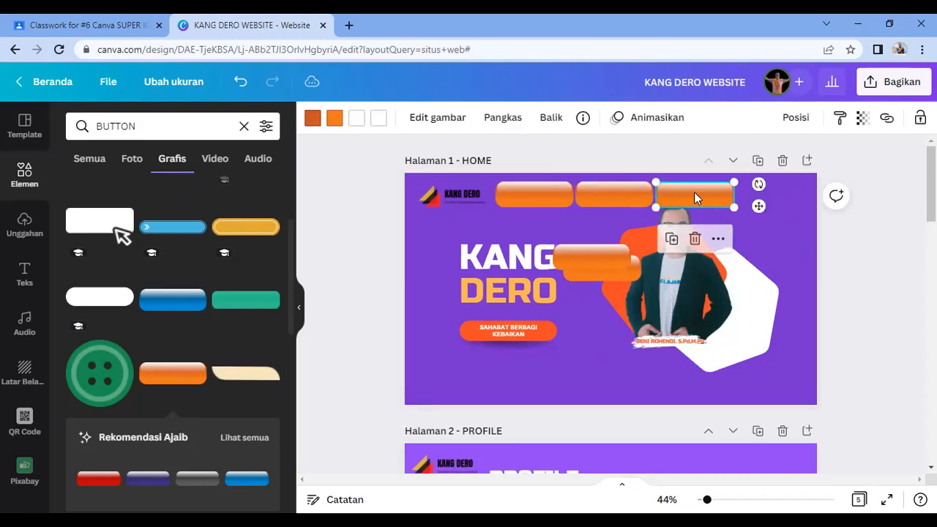
pyautogui.moveTo(599, 251); pyautogui.dragTo(789, 192)
pyautogui.click(898, 256)
pyautogui.click(787, 201)
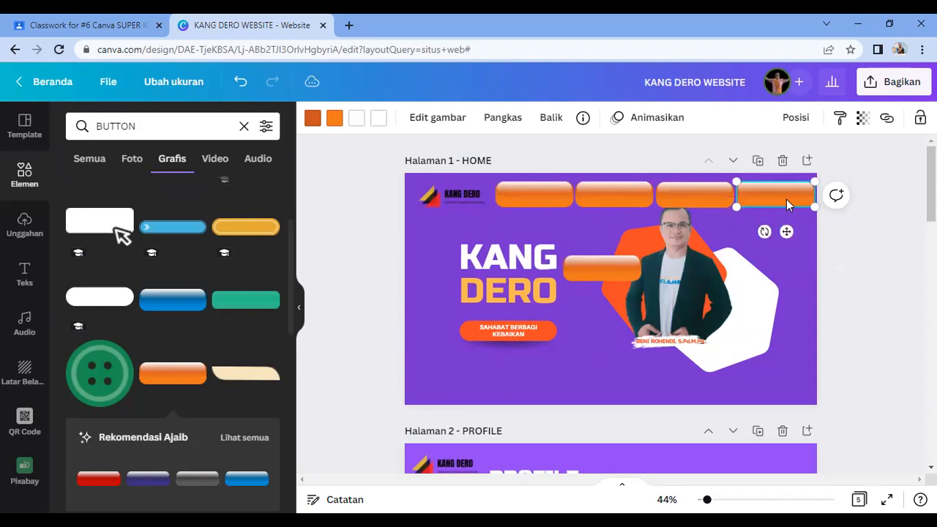
pyautogui.click(683, 198)
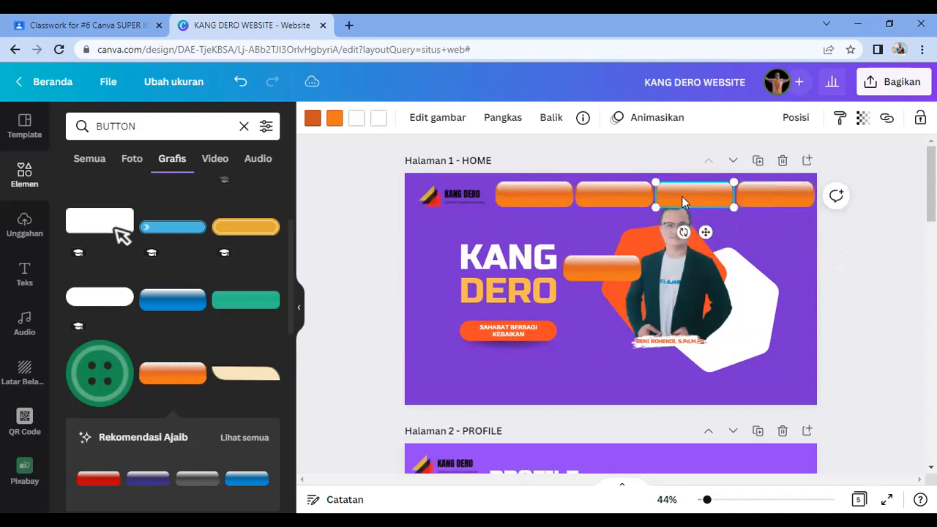
pyautogui.moveTo(602, 269); pyautogui.dragTo(442, 203)
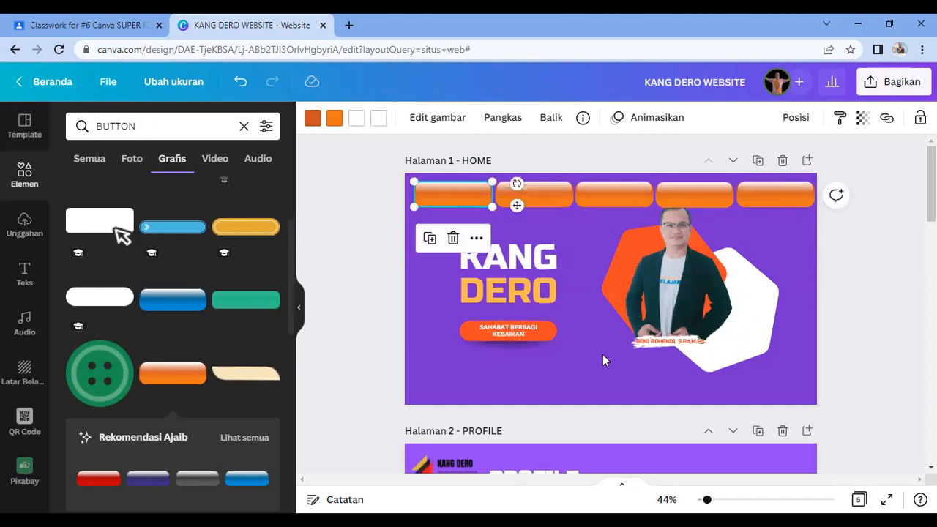
# Step: Select each of the header buttons in turn to check their placement
pyautogui.click(898, 346)
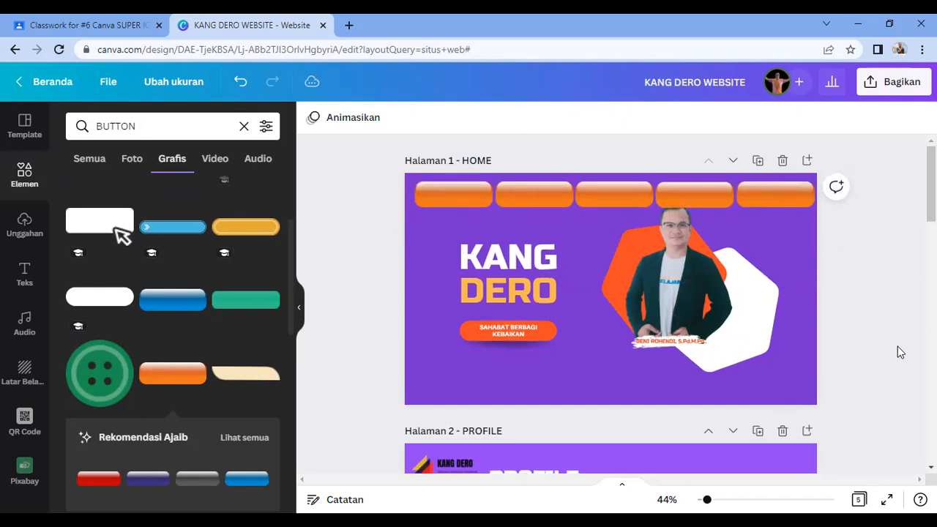
pyautogui.click(782, 200)
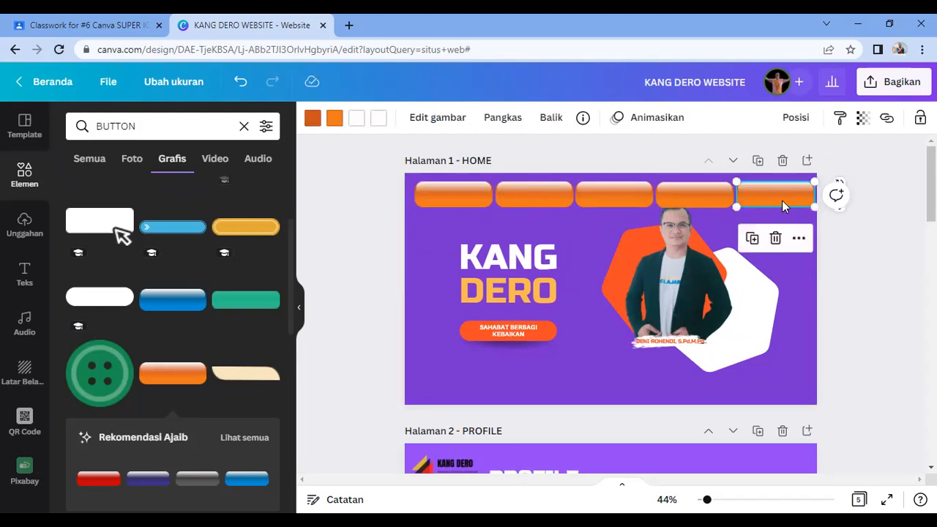
pyautogui.click(707, 205)
pyautogui.click(627, 187)
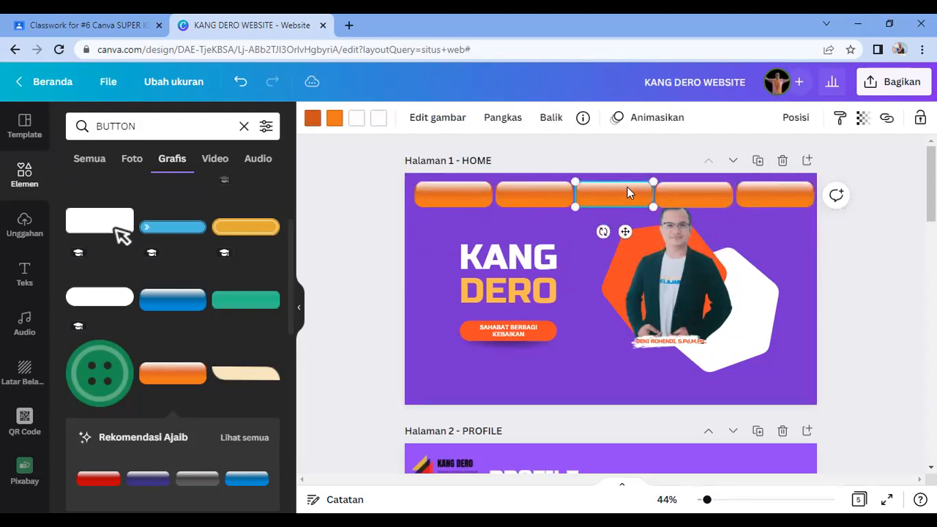
pyautogui.click(500, 203)
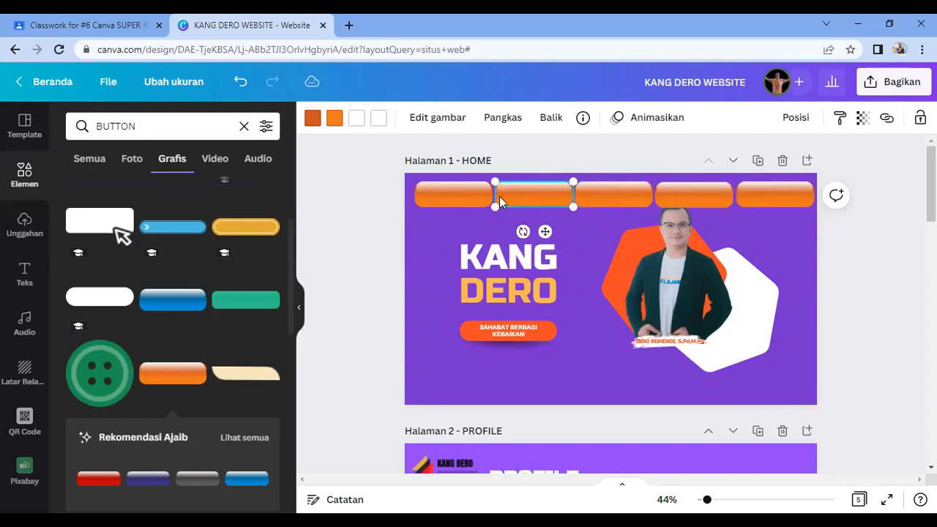
pyautogui.click(804, 227)
pyautogui.click(793, 202)
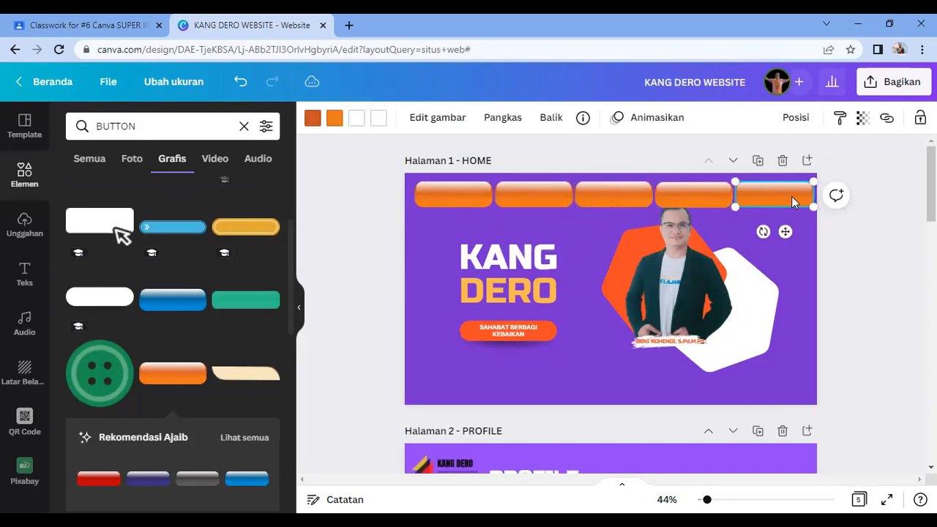
pyautogui.click(849, 246)
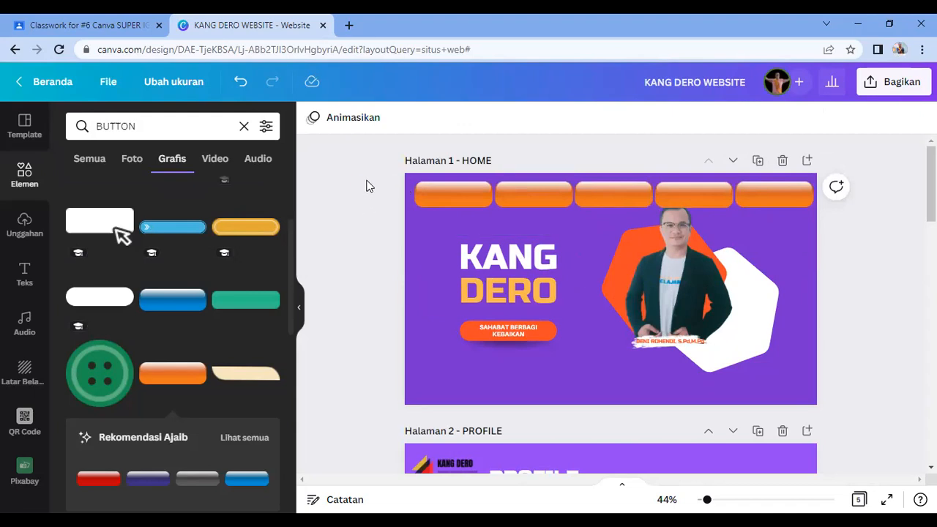
# Step: Marquee-select all five buttons, shrink the group and shift it up and right
pyautogui.moveTo(422, 187); pyautogui.dragTo(849, 236)
pyautogui.moveTo(481, 195); pyautogui.dragTo(594, 196)
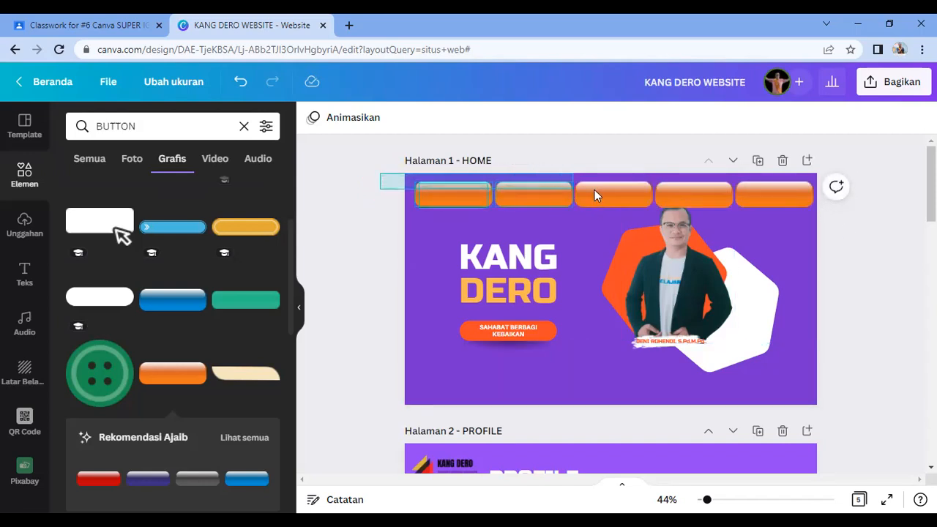
pyautogui.moveTo(650, 190); pyautogui.dragTo(745, 188)
pyautogui.moveTo(808, 208); pyautogui.dragTo(831, 203)
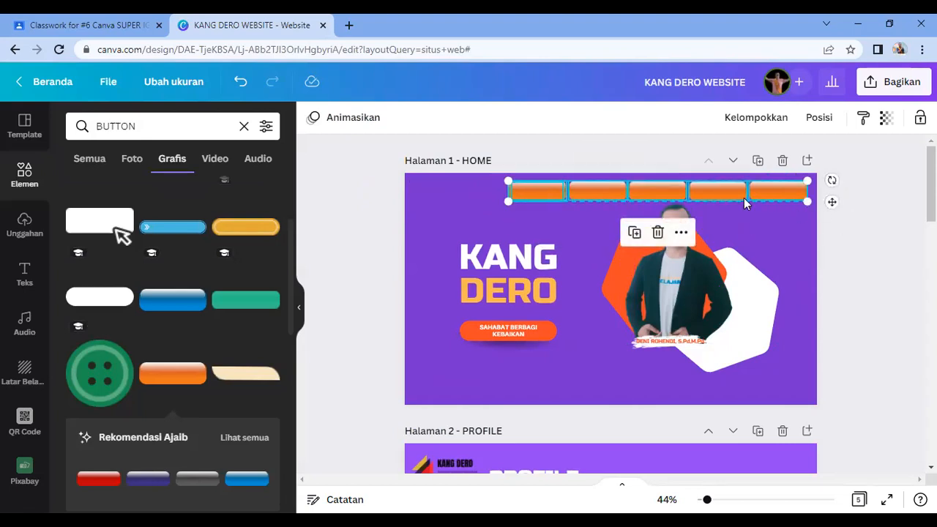
pyautogui.moveTo(766, 190)
pyautogui.mouseDown()
pyautogui.moveTo(775, 184)
pyautogui.moveTo(767, 188)
pyautogui.mouseUp()
pyautogui.click(840, 246)
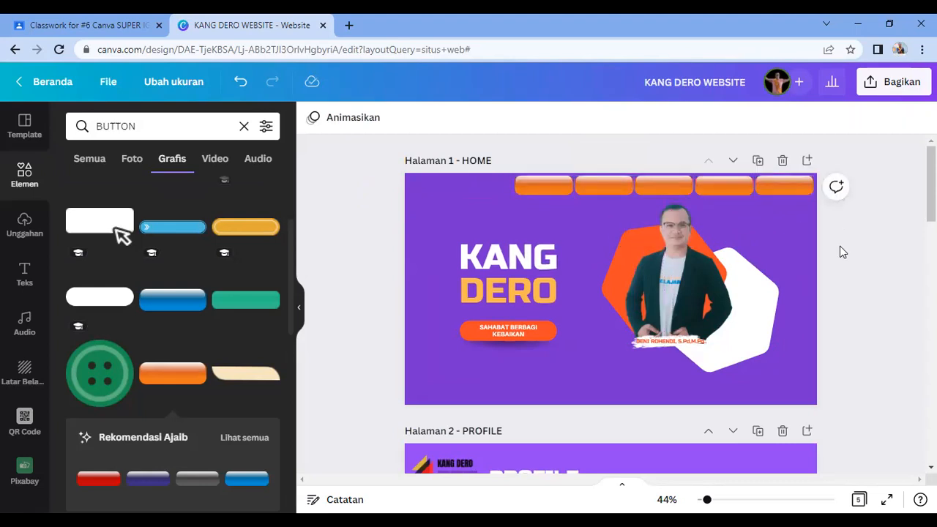
# Step: Make the first button slightly smaller and delete three extra button copies
pyautogui.click(543, 186)
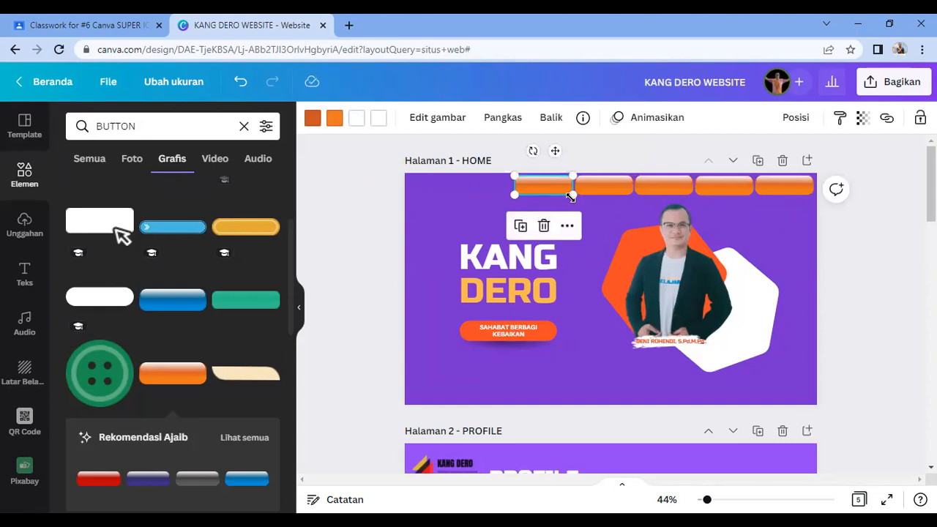
pyautogui.moveTo(566, 195); pyautogui.dragTo(563, 191)
pyautogui.click(584, 192)
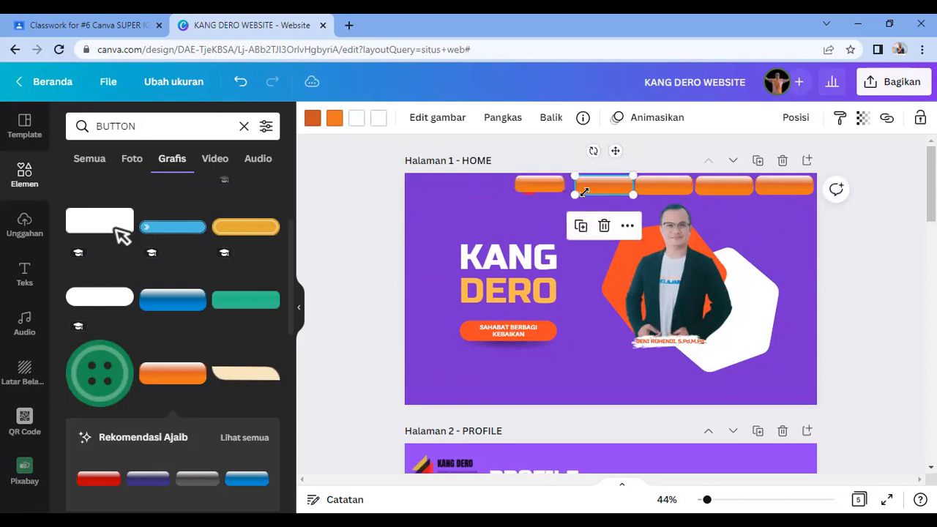
pyautogui.press('Delete')
pyautogui.click(667, 186)
pyautogui.press('Delete')
pyautogui.click(735, 189)
pyautogui.press('Delete')
pyautogui.click(782, 188)
pyautogui.press('Delete')
# Step: Move the remaining button left, then duplicate and paste new copies along the top
pyautogui.moveTo(551, 187); pyautogui.dragTo(451, 193)
pyautogui.hotkey('ctrl', 'd')
pyautogui.hotkey('ctrl', 'v')
pyautogui.hotkey('ctrl', 'v')
pyautogui.hotkey('ctrl', 'v')
pyautogui.moveTo(508, 193); pyautogui.dragTo(692, 188)
# Step: Nudge the middle orange buttons left toward their neighbours
pyautogui.click(570, 189)
pyautogui.press('Left')
pyautogui.press('Left')
pyautogui.press('Left')
pyautogui.press('Left')
pyautogui.press('Left')
pyautogui.press('Left')
pyautogui.press('Left')
pyautogui.press('Left')
pyautogui.press('Left')
pyautogui.press('Left')
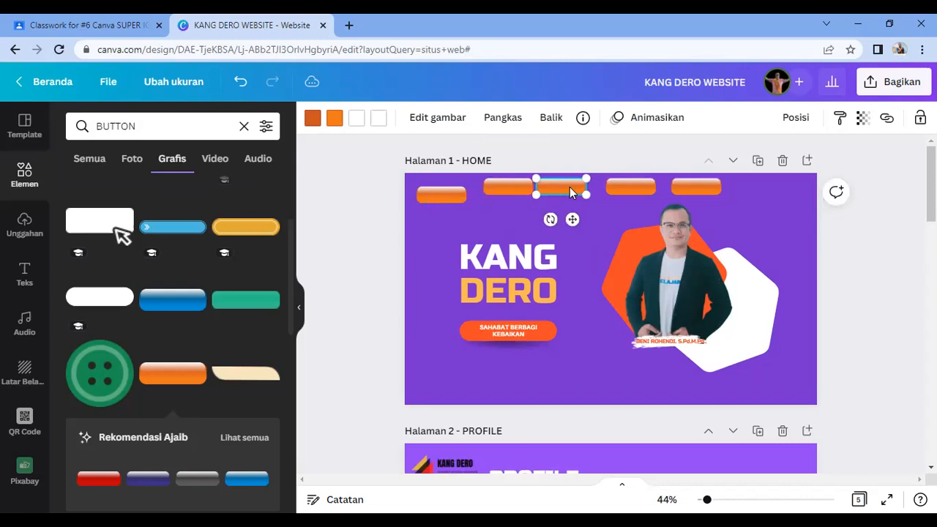
pyautogui.click(578, 268)
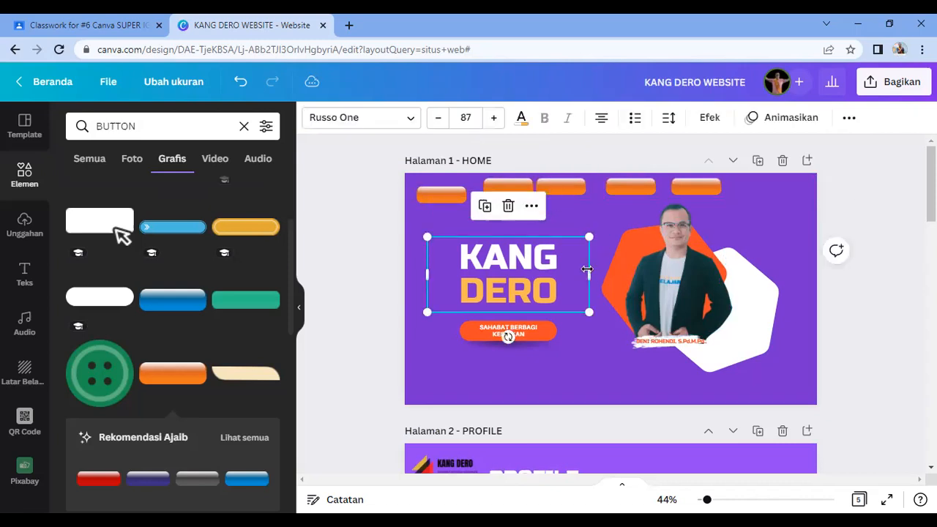
pyautogui.click(638, 177)
pyautogui.click(639, 184)
pyautogui.moveTo(639, 184); pyautogui.dragTo(627, 185)
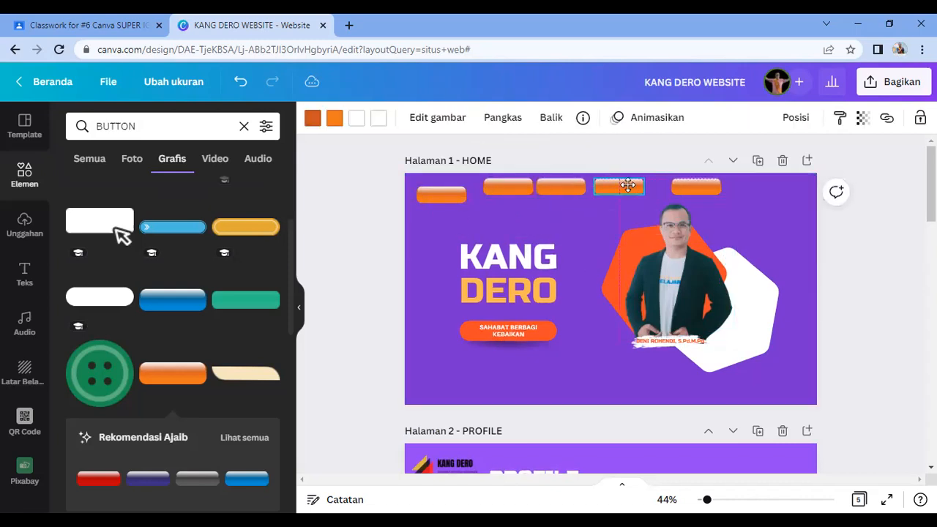
pyautogui.press('Left')
pyautogui.press('Left')
pyautogui.press('Left')
pyautogui.press('Left')
pyautogui.press('Left')
pyautogui.press('Left')
pyautogui.press('Left')
pyautogui.press('Left')
pyautogui.press('Left')
pyautogui.press('Left')
pyautogui.press('Left')
pyautogui.press('Left')
# Step: Pull the rightmost and top-left buttons into line with the row
pyautogui.click(681, 186)
pyautogui.moveTo(681, 187); pyautogui.dragTo(668, 188)
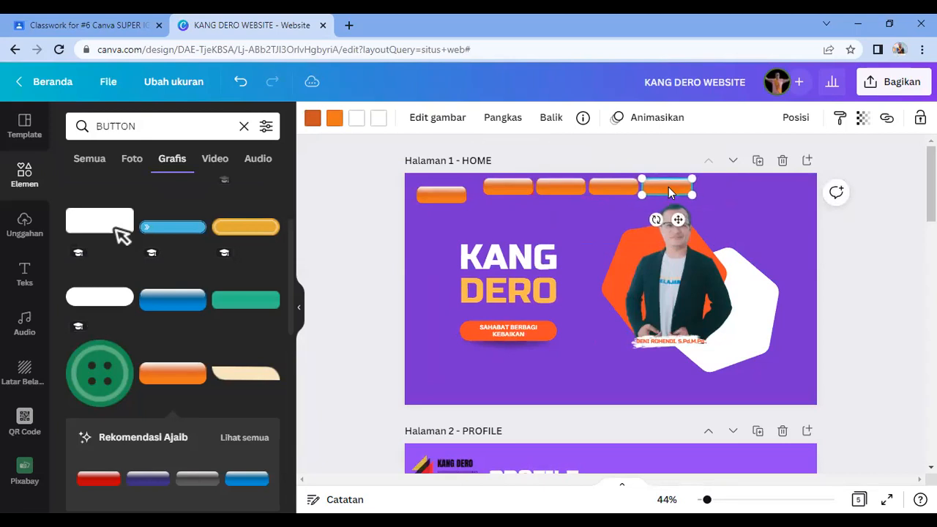
pyautogui.click(865, 257)
pyautogui.moveTo(451, 198); pyautogui.dragTo(463, 191)
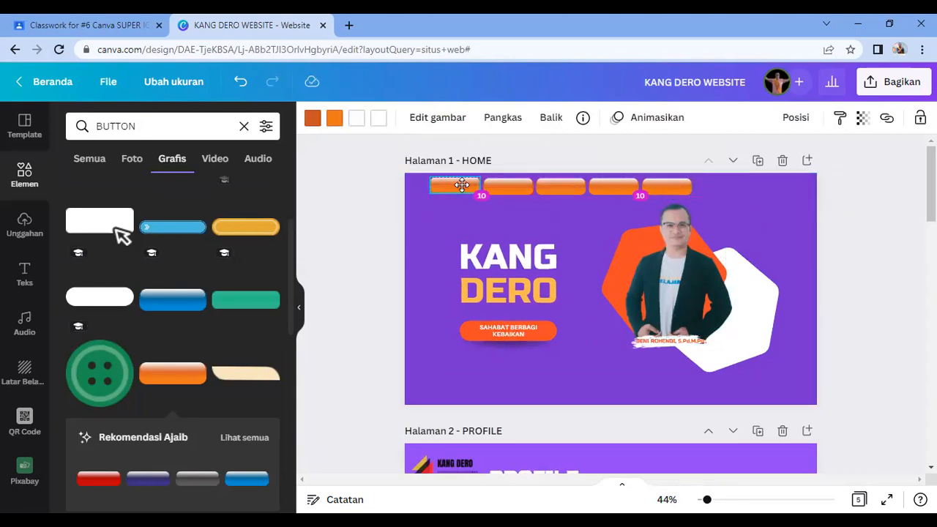
pyautogui.click(351, 194)
pyautogui.click(473, 187)
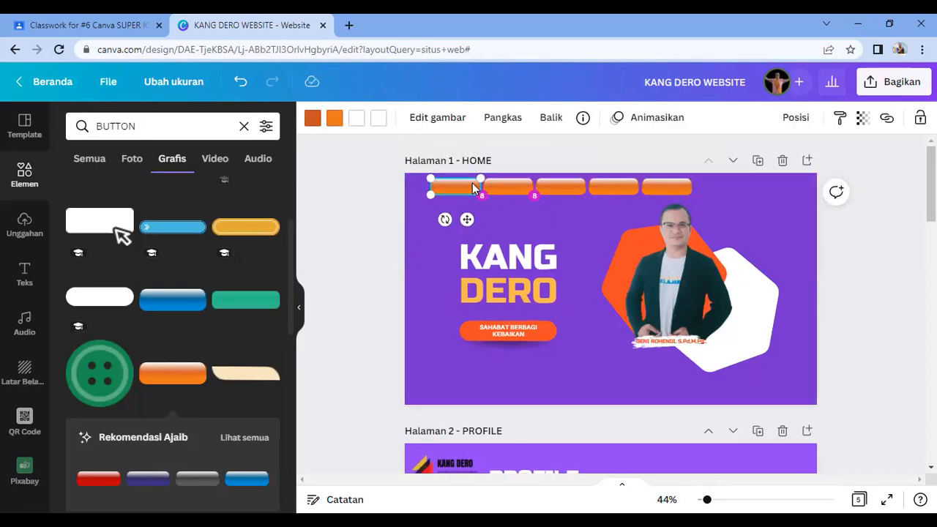
# Step: Zoom in and nudge the fifth, fourth and third buttons left to close the gaps
pyautogui.scroll(3, 640, 311)
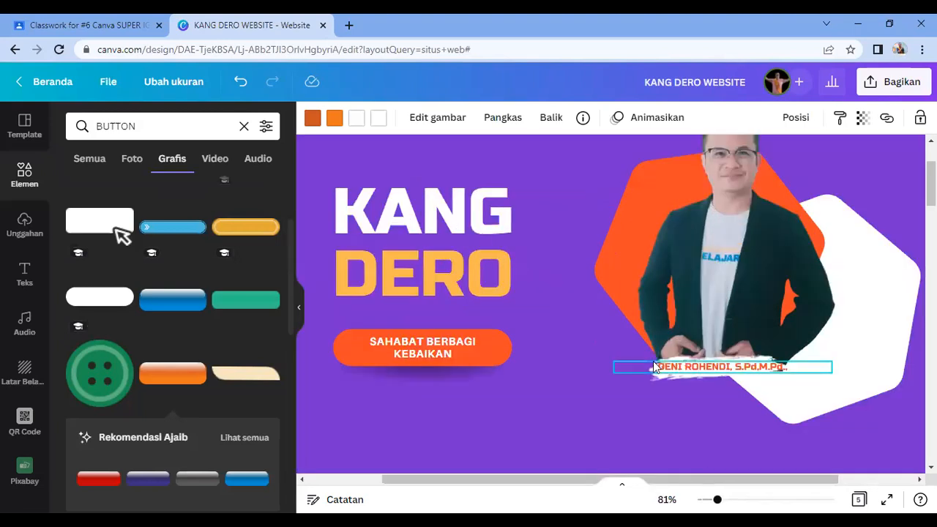
pyautogui.scroll(1, 653, 360)
pyautogui.click(718, 204)
pyautogui.press('Left')
pyautogui.press('Left')
pyautogui.press('Left')
pyautogui.press('Left')
pyautogui.press('Left')
pyautogui.press('Left')
pyautogui.press('Left')
pyautogui.press('Left')
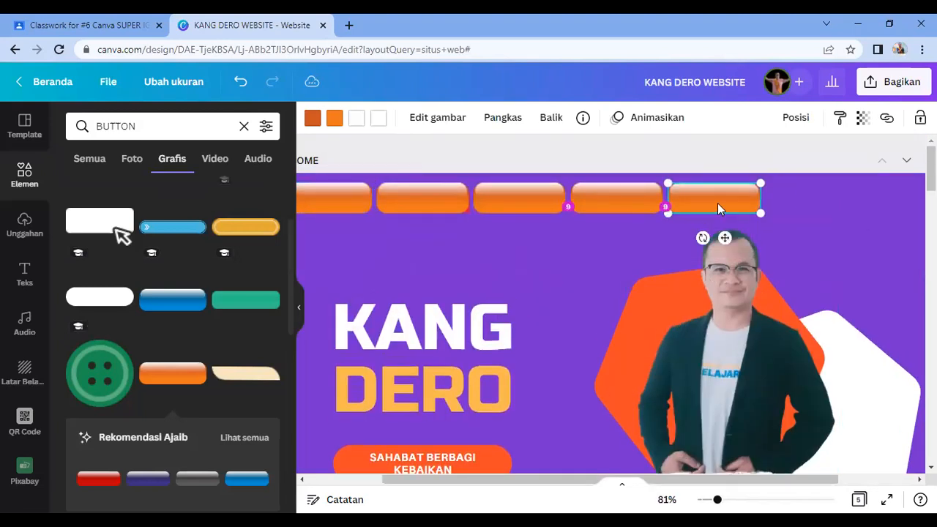
pyautogui.click(629, 206)
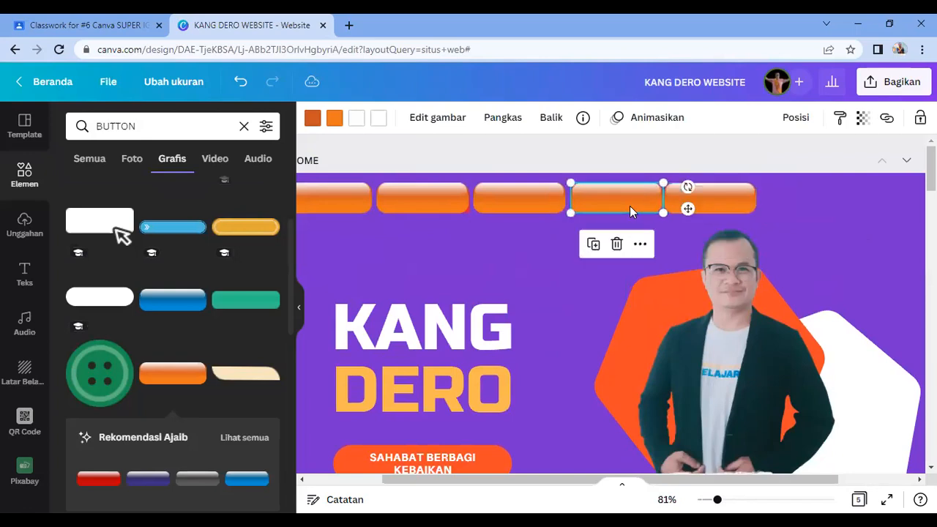
pyautogui.press('Left')
pyautogui.press('Left')
pyautogui.press('Left')
pyautogui.press('Left')
pyautogui.press('Left')
pyautogui.press('Left')
pyautogui.press('Left')
pyautogui.press('Left')
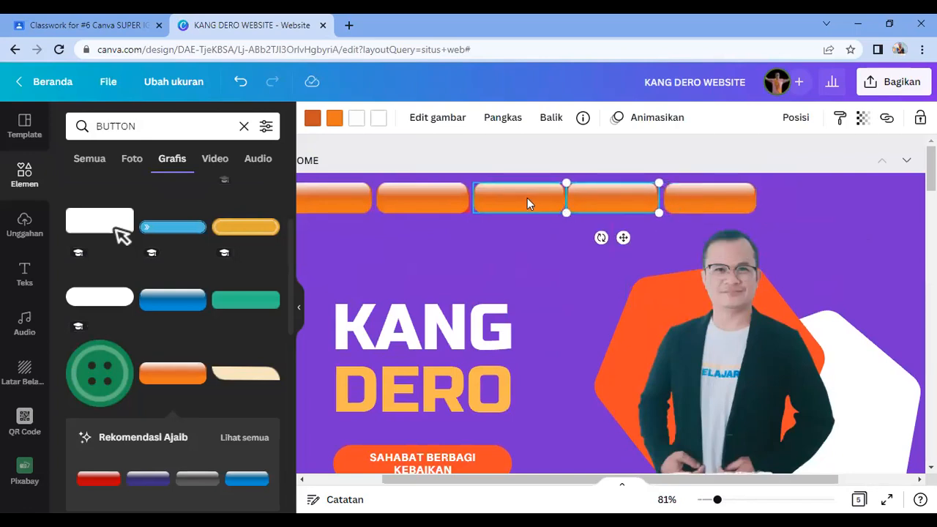
pyautogui.click(527, 198)
pyautogui.press('Left')
pyautogui.press('Left')
pyautogui.press('Left')
pyautogui.press('Left')
pyautogui.press('Left')
pyautogui.press('Left')
pyautogui.press('Left')
pyautogui.press('Left')
pyautogui.click(570, 200)
pyautogui.press('Left')
pyautogui.press('Left')
pyautogui.press('Left')
pyautogui.press('Left')
pyautogui.press('Left')
pyautogui.press('Left')
pyautogui.press('Left')
pyautogui.press('Left')
# Step: Nudge the third, fifth and second buttons further left until they touch edge to edge
pyautogui.click(525, 197)
pyautogui.press('Left')
pyautogui.press('Left')
pyautogui.press('Left')
pyautogui.press('Left')
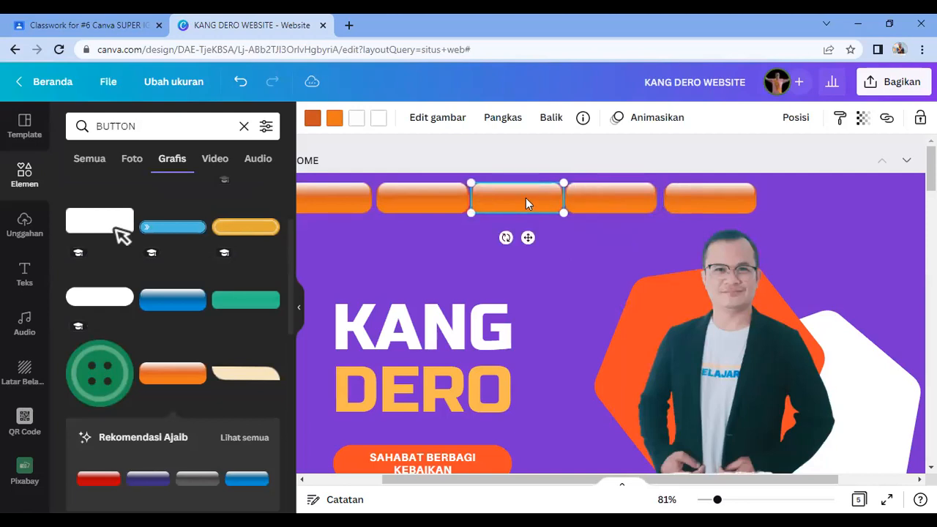
pyautogui.click(703, 207)
pyautogui.press('Left')
pyautogui.press('Left')
pyautogui.press('Left')
pyautogui.press('Left')
pyautogui.press('Left')
pyautogui.press('Left')
pyautogui.press('Left')
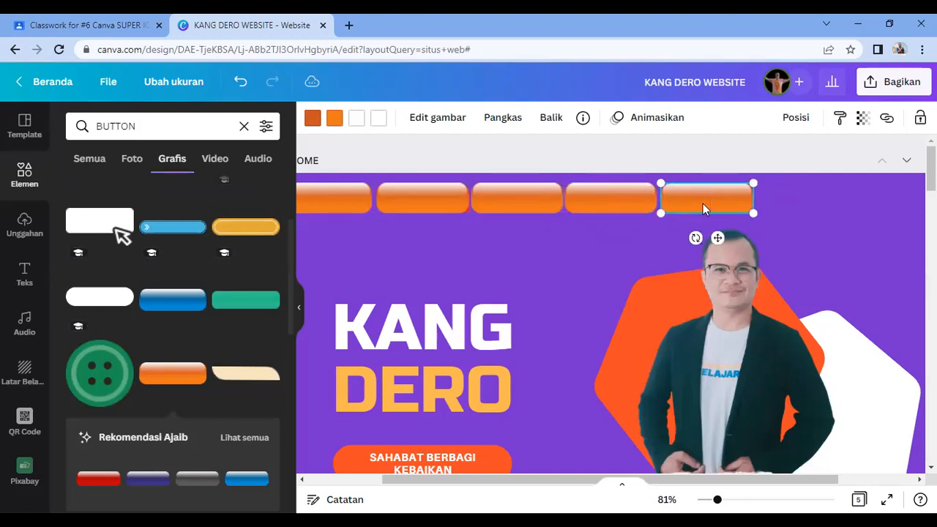
pyautogui.click(400, 205)
pyautogui.press('Left')
pyautogui.press('Left')
pyautogui.press('Left')
pyautogui.press('Left')
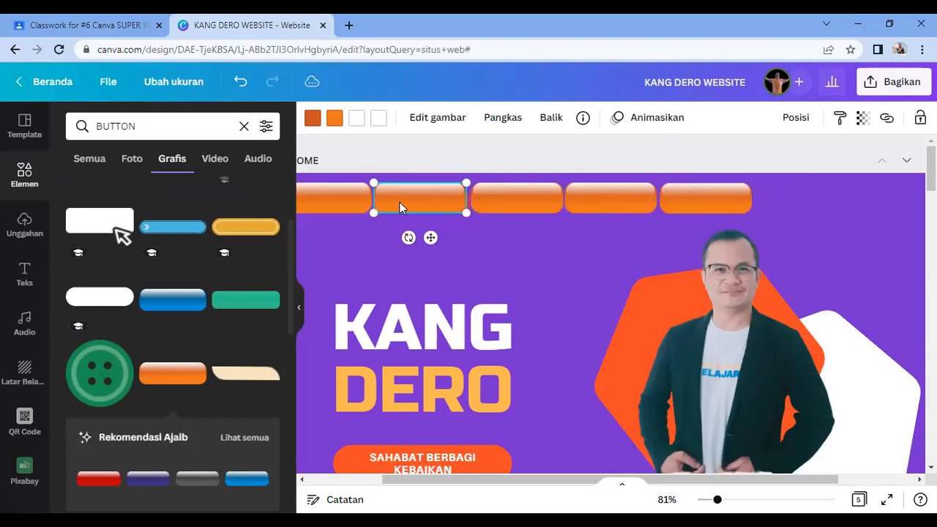
pyautogui.click(491, 208)
pyautogui.press('Left')
pyautogui.press('Left')
pyautogui.press('Left')
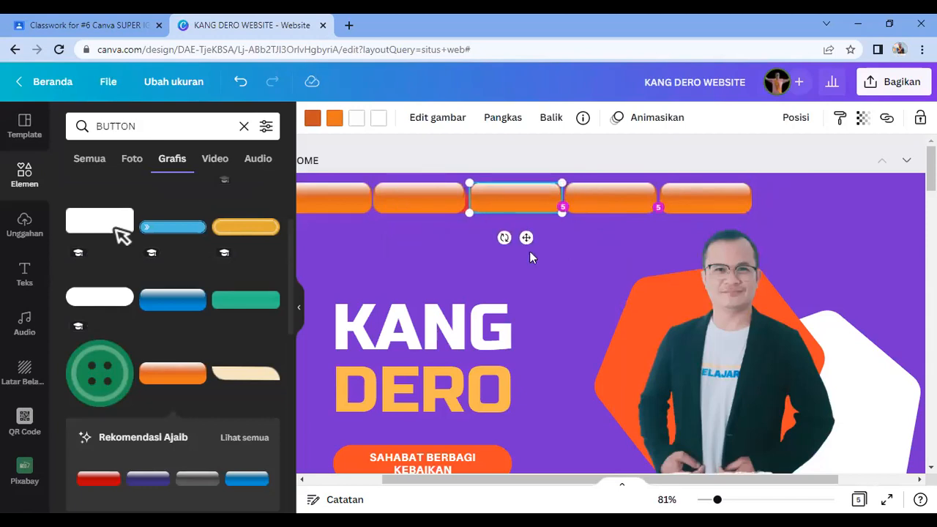
pyautogui.click(541, 263)
# Step: Zoom out, select all five buttons, and resize the row while shifting it right
pyautogui.moveTo(696, 481); pyautogui.dragTo(637, 485)
pyautogui.click(364, 239)
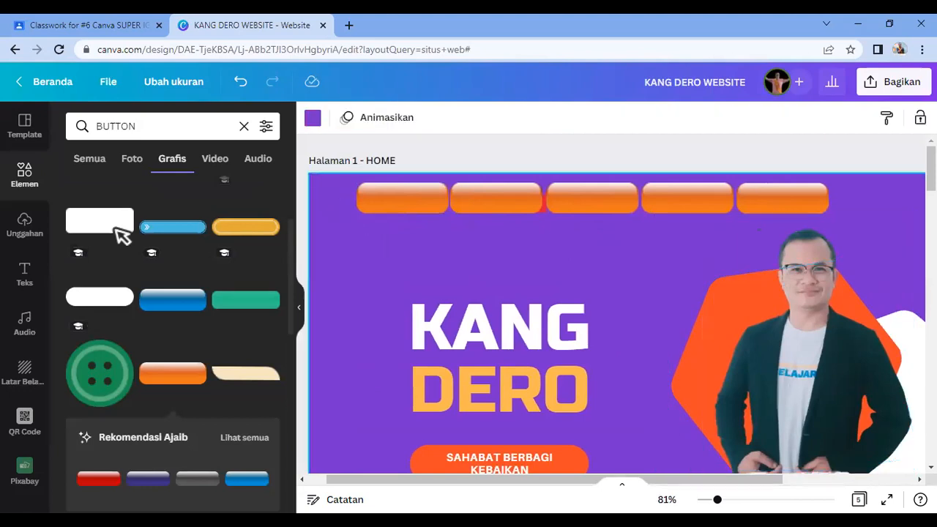
pyautogui.click(761, 210)
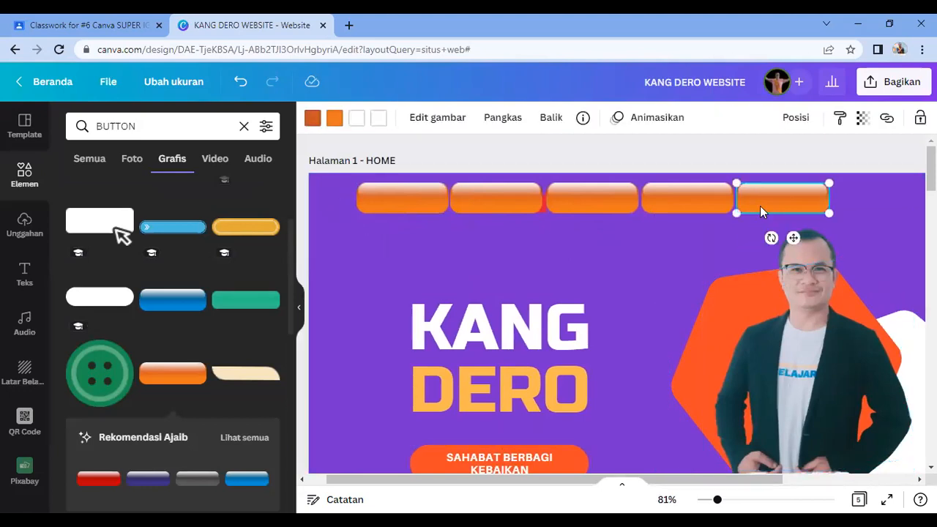
pyautogui.moveTo(344, 224); pyautogui.dragTo(728, 192)
pyautogui.click(338, 206)
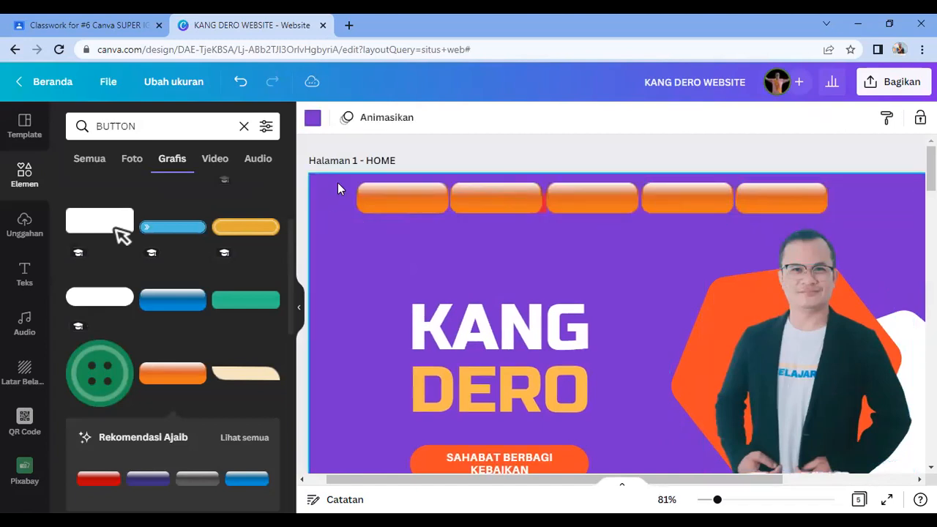
pyautogui.moveTo(399, 196); pyautogui.dragTo(813, 194)
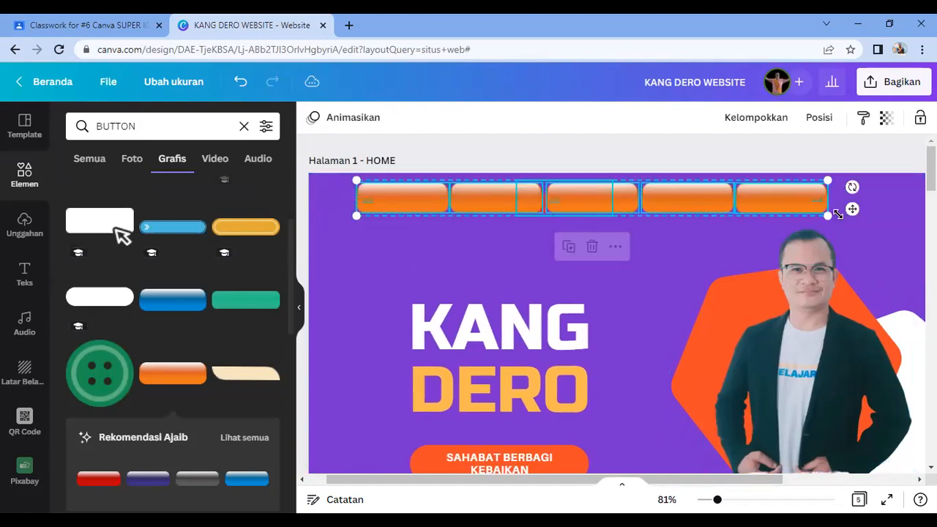
pyautogui.click(708, 500)
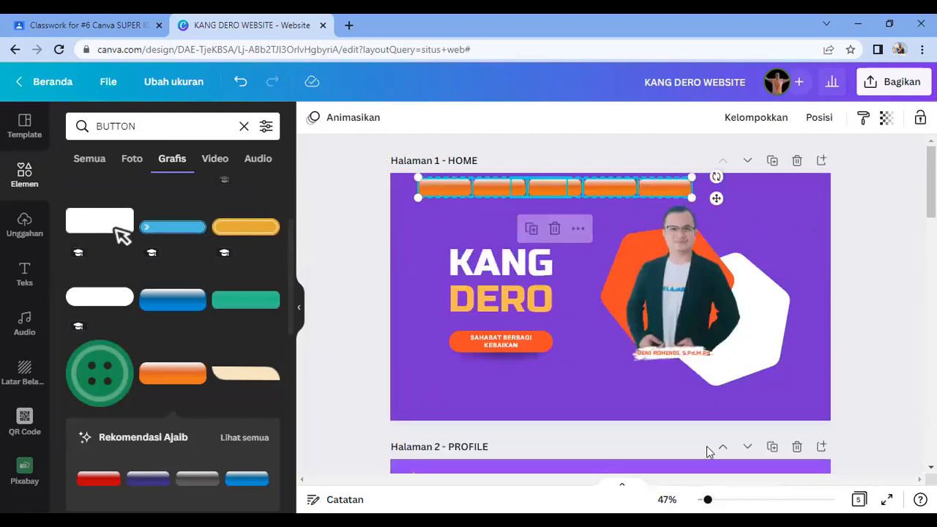
pyautogui.moveTo(694, 201)
pyautogui.mouseDown()
pyautogui.moveTo(666, 195)
pyautogui.moveTo(717, 214)
pyautogui.moveTo(690, 191)
pyautogui.mouseUp()
pyautogui.moveTo(492, 183); pyautogui.dragTo(631, 184)
pyautogui.click(860, 289)
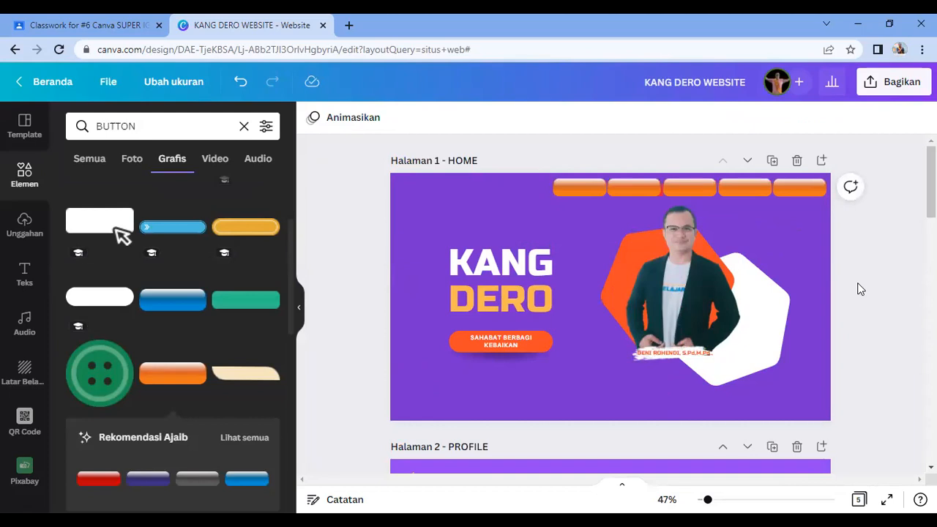
# Step: Move the KANG DERO logo to the page's top-left corner, restoring the button row
pyautogui.moveTo(548, 155); pyautogui.dragTo(759, 183)
pyautogui.click(871, 263)
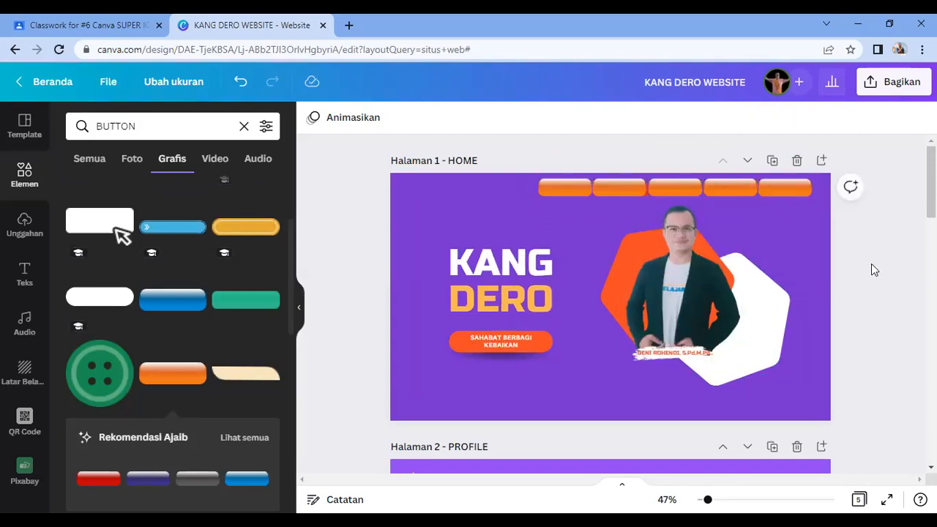
pyautogui.moveTo(677, 196); pyautogui.dragTo(686, 219)
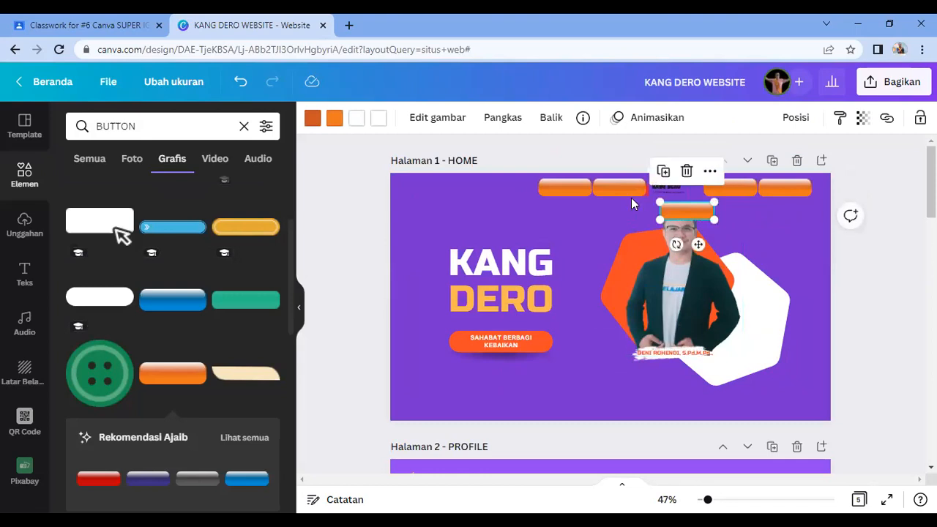
pyautogui.click(652, 197)
pyautogui.moveTo(661, 187); pyautogui.dragTo(424, 182)
pyautogui.moveTo(668, 219); pyautogui.dragTo(675, 187)
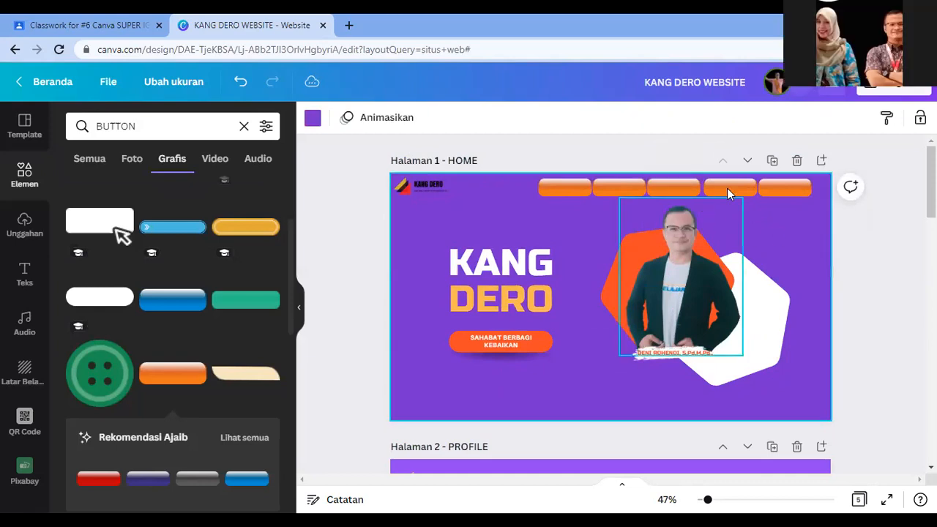
# Step: Select all five buttons and shift the row right against the page's top-right edge
pyautogui.click(728, 188)
pyautogui.click(781, 192)
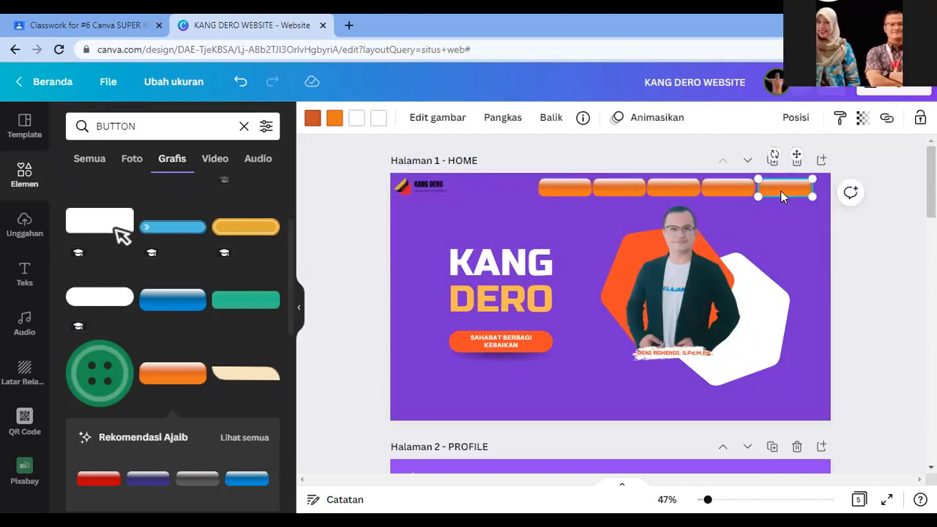
pyautogui.click(782, 253)
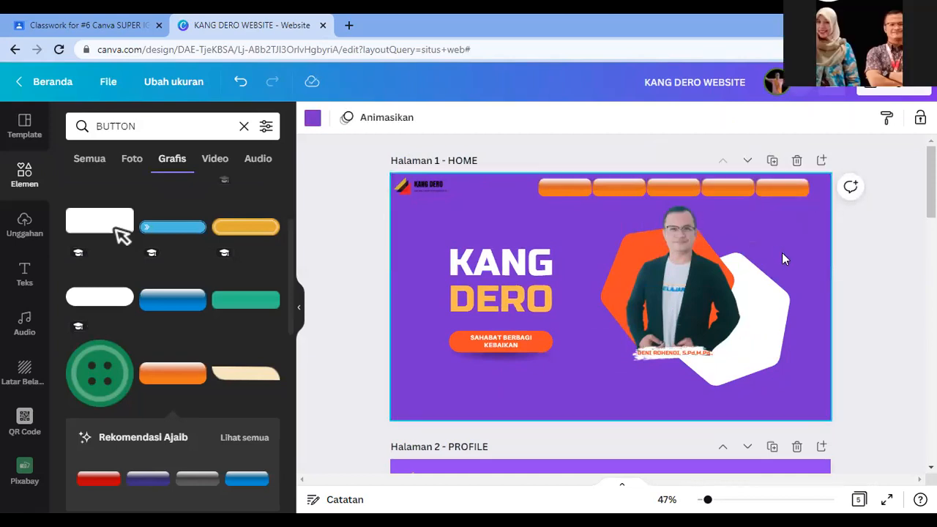
pyautogui.click(855, 246)
pyautogui.moveTo(520, 183); pyautogui.dragTo(844, 212)
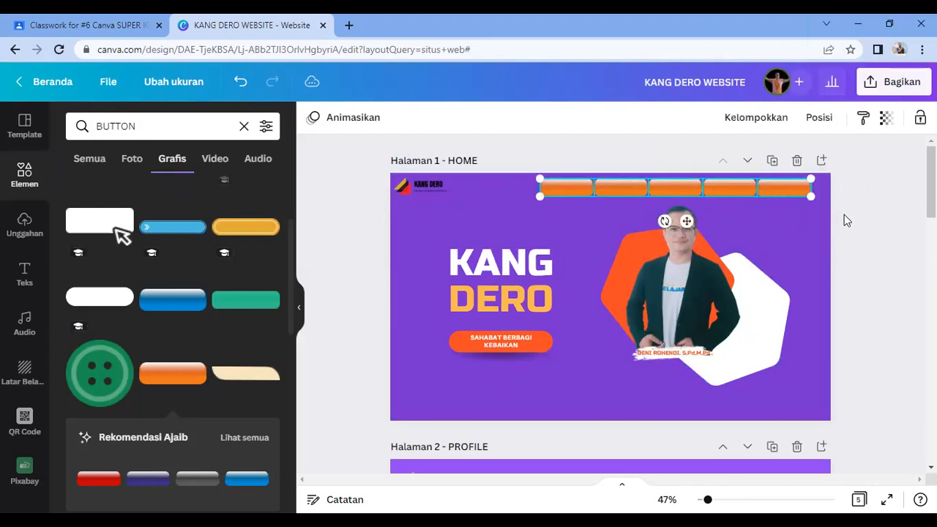
pyautogui.hotkey('shift', 'Right')
pyautogui.hotkey('shift', 'Right')
pyautogui.hotkey('shift', 'Right')
pyautogui.hotkey('shift', 'Right')
pyautogui.hotkey('shift', 'Right')
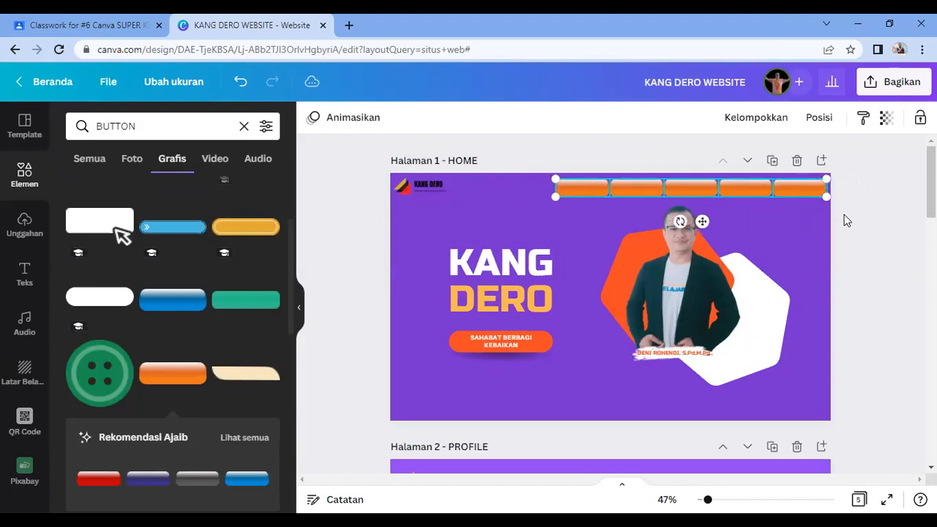
pyautogui.click(872, 235)
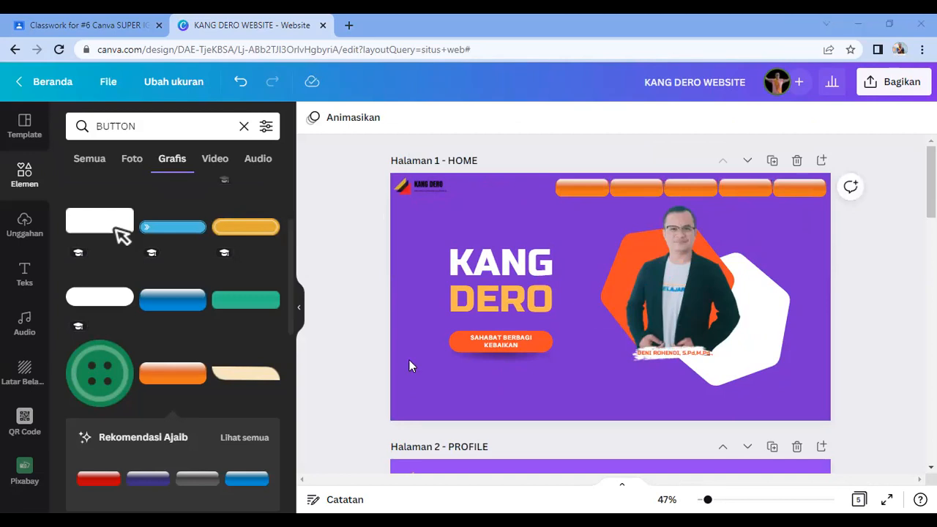
# Step: Add a bold Russo One 'HOME' text box and move it up onto the first button
pyautogui.click(25, 272)
pyautogui.moveTo(165, 230); pyautogui.dragTo(510, 298)
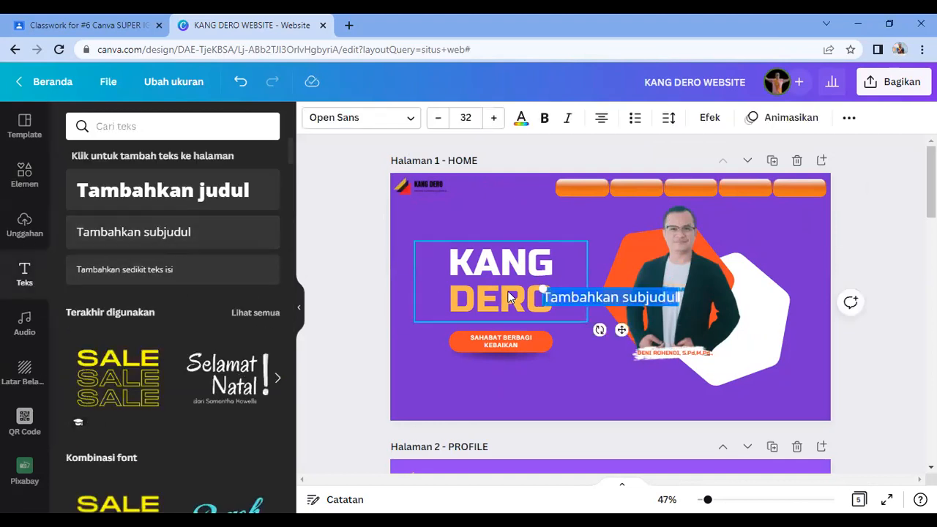
pyautogui.write('HOME')
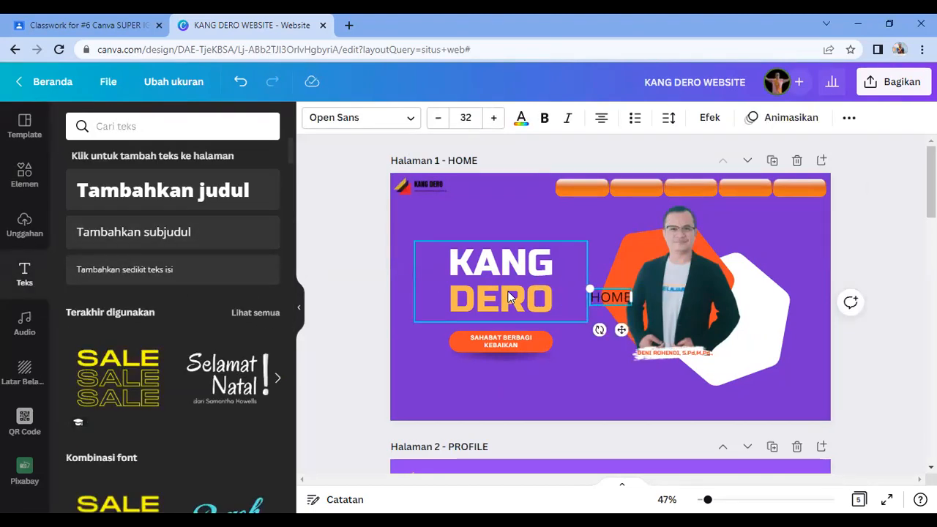
pyautogui.hotkey('ctrl', 'a')
pyautogui.click(544, 119)
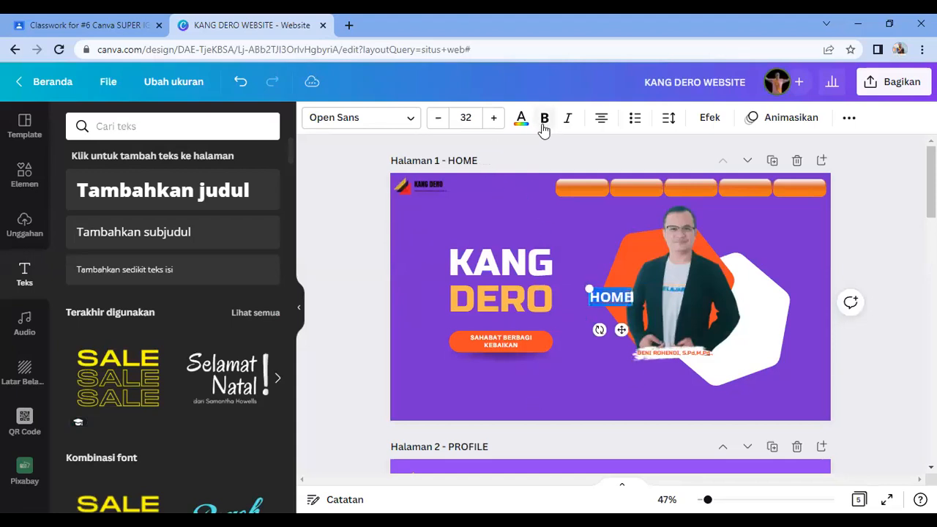
pyautogui.click(344, 119)
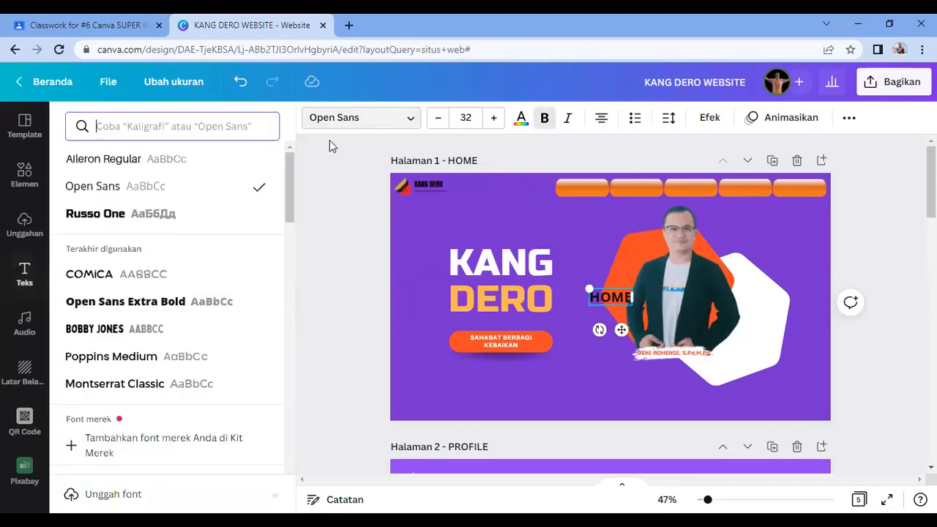
pyautogui.click(95, 214)
pyautogui.moveTo(621, 329); pyautogui.dragTo(594, 223)
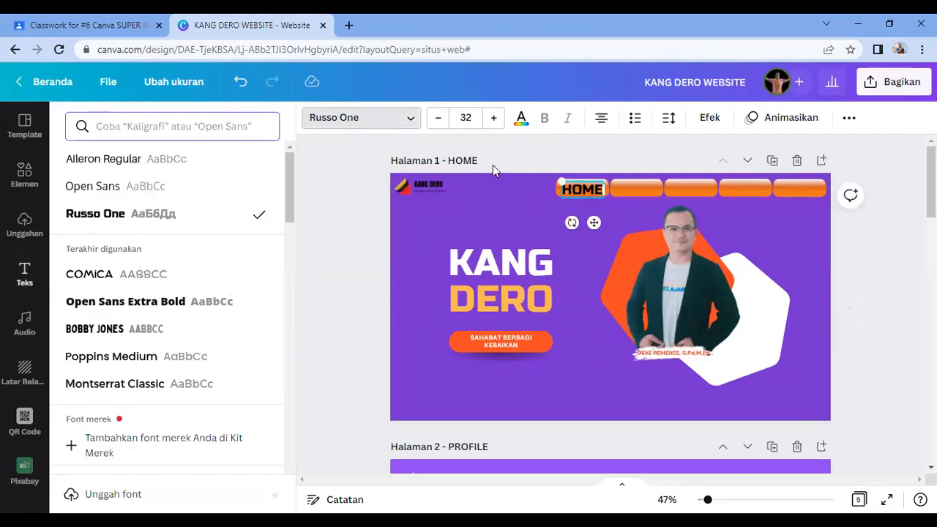
# Step: Shrink the HOME label to size 30 and position it within its button
pyautogui.click(438, 119)
pyautogui.click(437, 120)
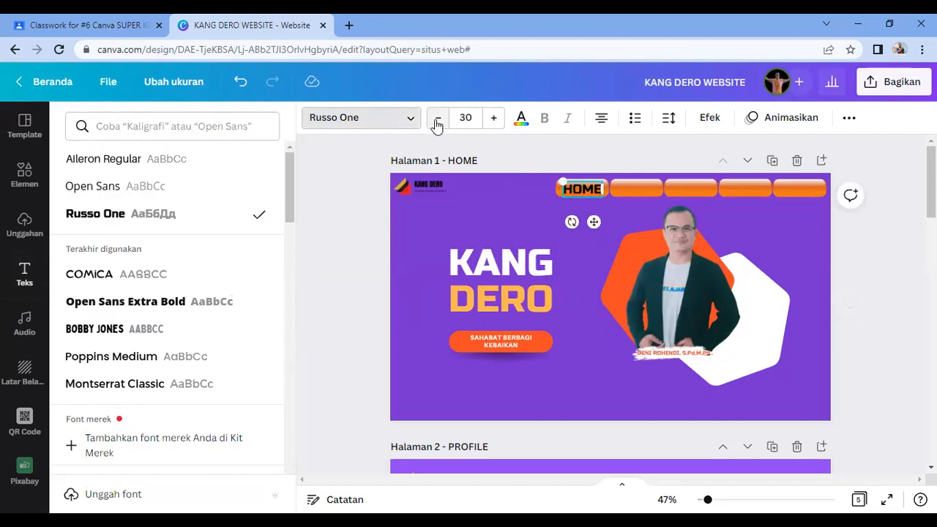
pyautogui.click(596, 252)
pyautogui.click(581, 185)
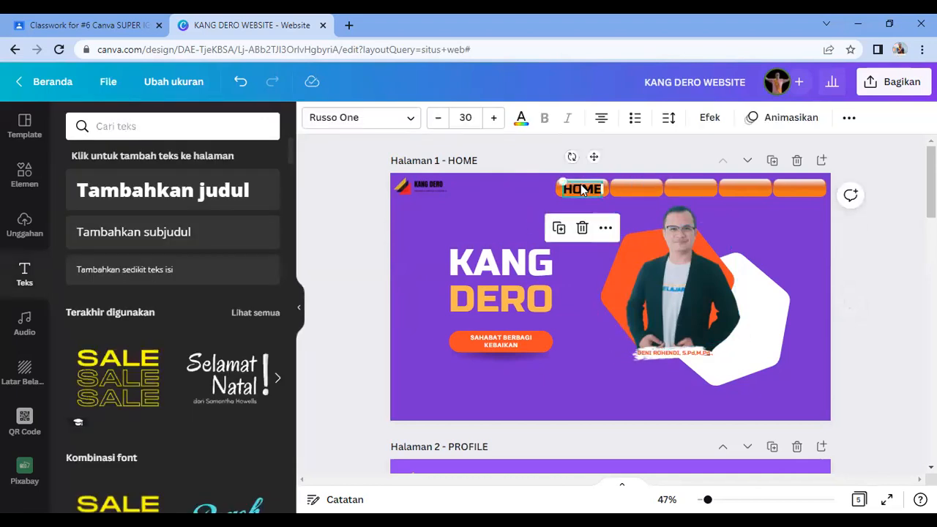
pyautogui.moveTo(582, 191); pyautogui.dragTo(649, 219)
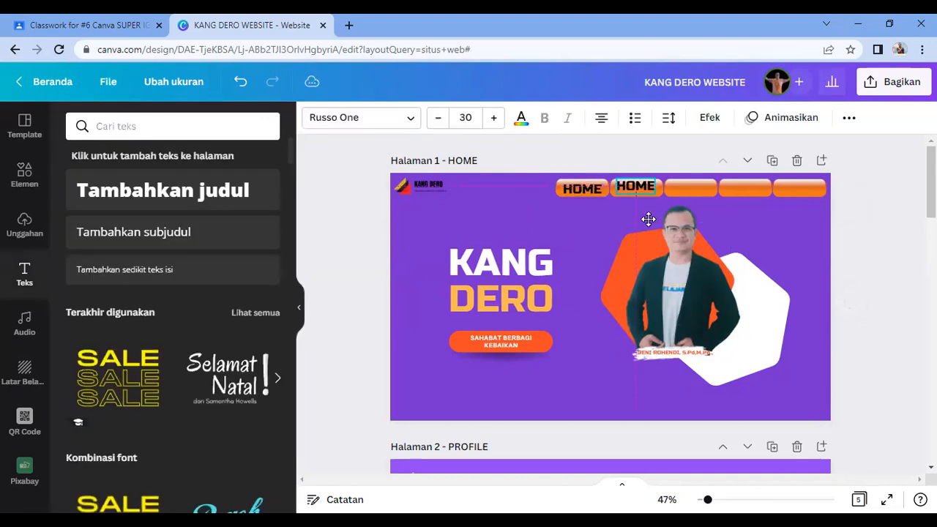
# Step: Duplicate HOME onto the second button, retype it as 'PROFILE' and reduce it to size 24
pyautogui.press('Down')
pyautogui.press('Down')
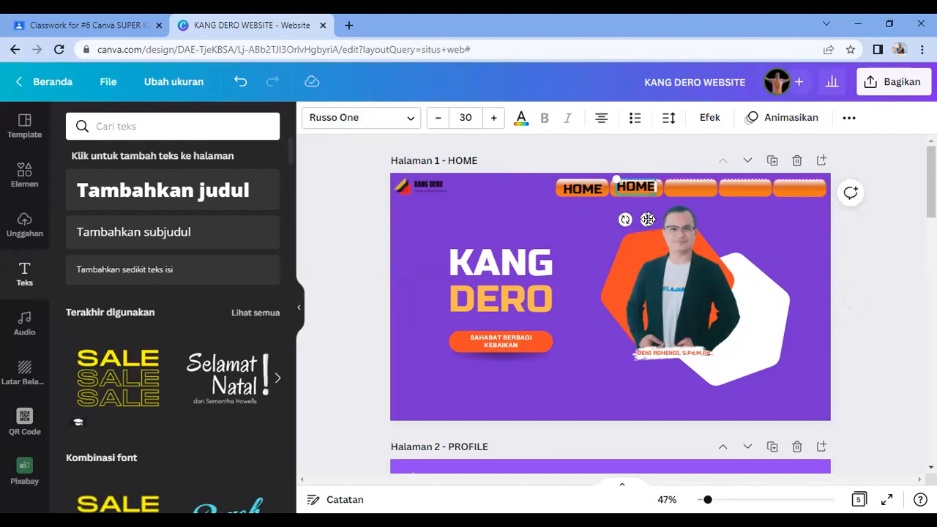
pyautogui.doubleClick(639, 186)
pyautogui.write('PROFILE')
pyautogui.click(789, 253)
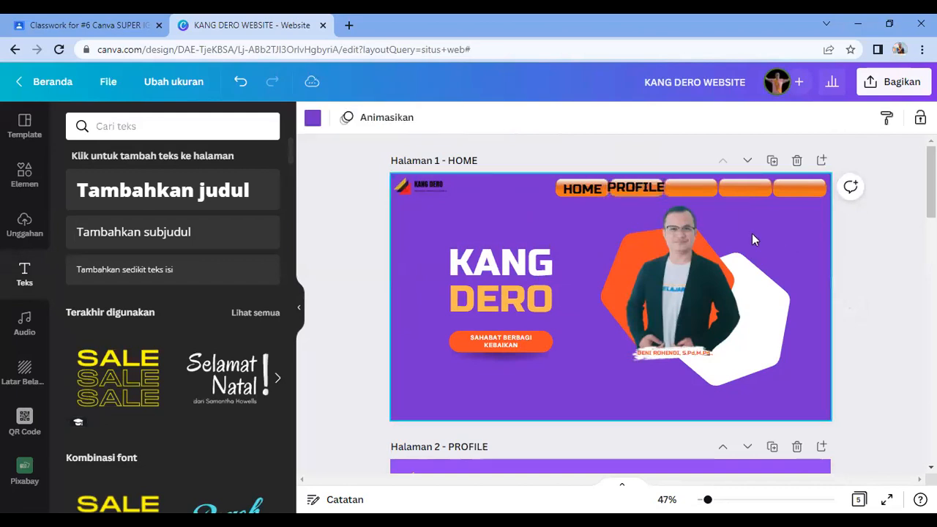
pyautogui.click(636, 187)
pyautogui.click(438, 118)
pyautogui.click(438, 119)
pyautogui.click(438, 119)
pyautogui.click(438, 118)
pyautogui.click(438, 119)
pyautogui.click(438, 118)
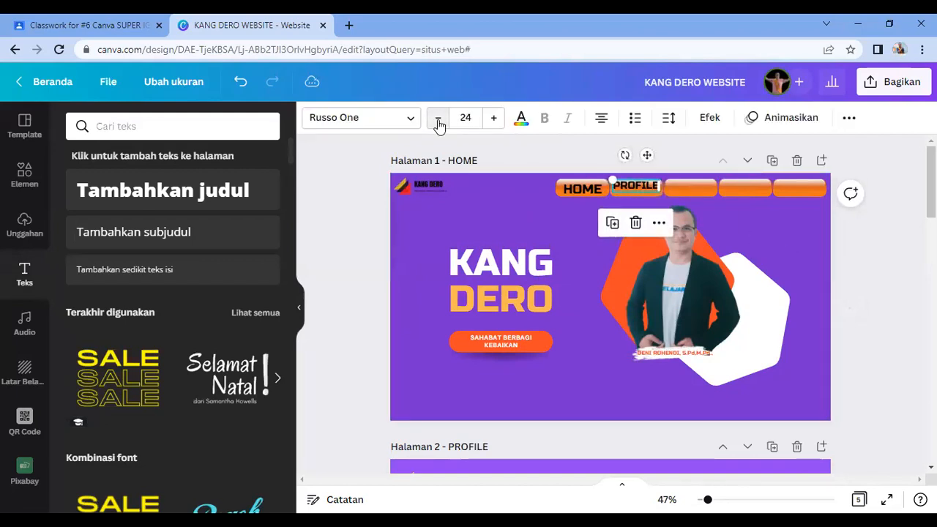
# Step: Nudge the PROFILE label slightly to the right
pyautogui.click(558, 227)
pyautogui.click(628, 190)
pyautogui.doubleClick(631, 188)
pyautogui.press('Right')
pyautogui.press('Right')
pyautogui.press('Right')
pyautogui.press('Right')
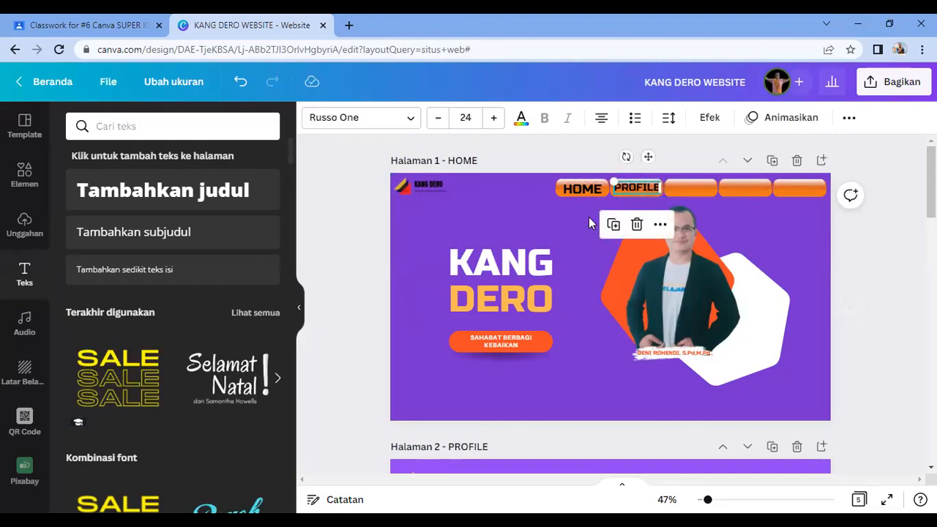
pyautogui.click(599, 221)
# Step: Reduce the HOME label to size 24, then duplicate it
pyautogui.click(593, 197)
pyautogui.click(439, 119)
pyautogui.click(439, 120)
pyautogui.click(439, 119)
pyautogui.click(439, 119)
pyautogui.click(440, 120)
pyautogui.click(439, 119)
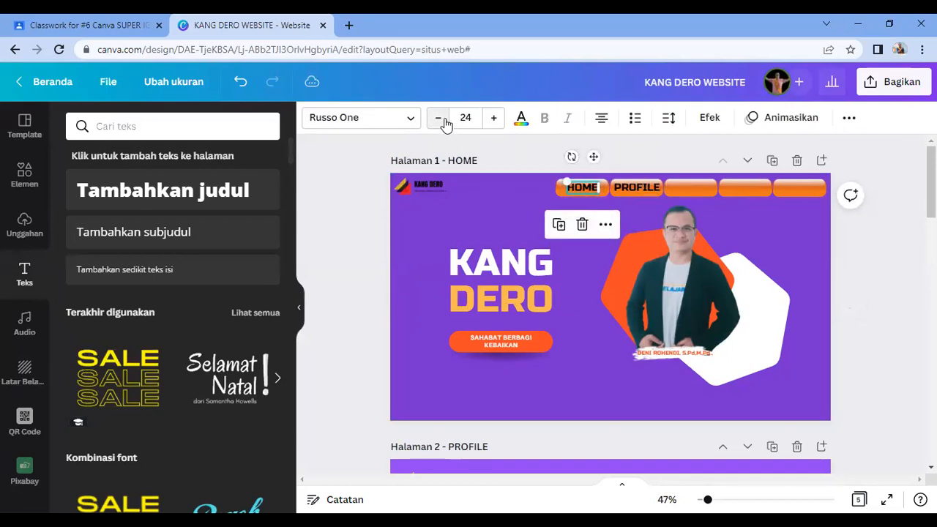
pyautogui.click(883, 285)
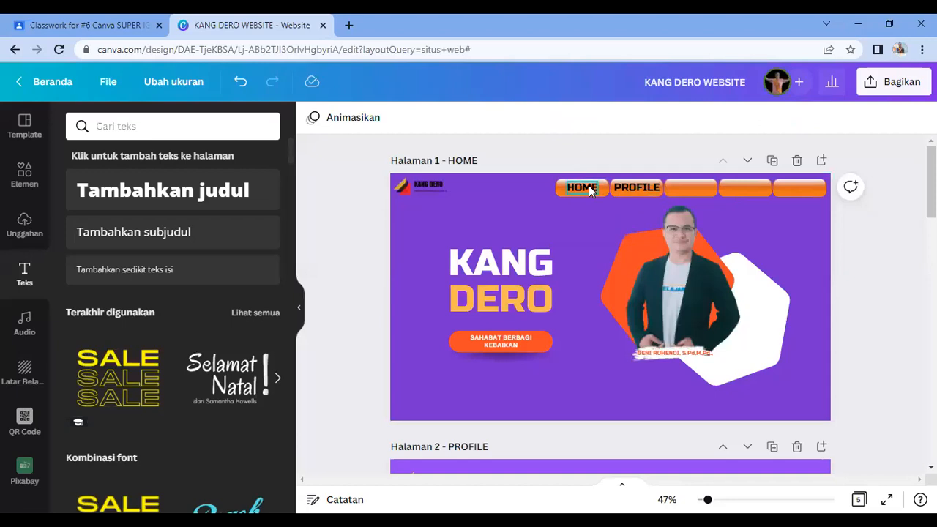
pyautogui.click(593, 191)
pyautogui.press('Down')
pyautogui.press('Down')
# Step: Move the HOME copy onto the third button and retype it as 'KIPRAH'
pyautogui.moveTo(594, 219); pyautogui.dragTo(701, 217)
pyautogui.scroll(-5, 559, 350)
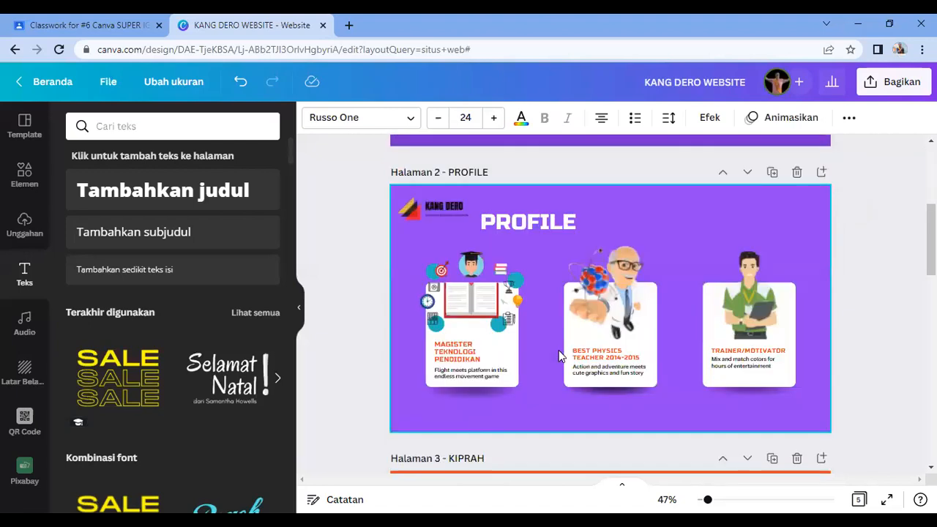
pyautogui.scroll(5, 559, 350)
pyautogui.doubleClick(691, 188)
pyautogui.write('KIPRAH')
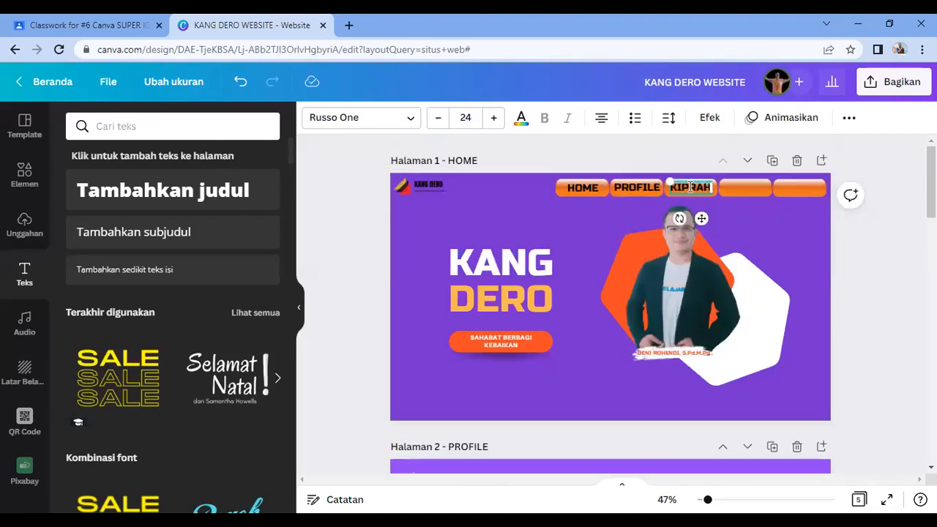
pyautogui.click(776, 226)
# Step: Place a copy of KIPRAH on the fourth button and retype it as 'KARYA'
pyautogui.click(691, 187)
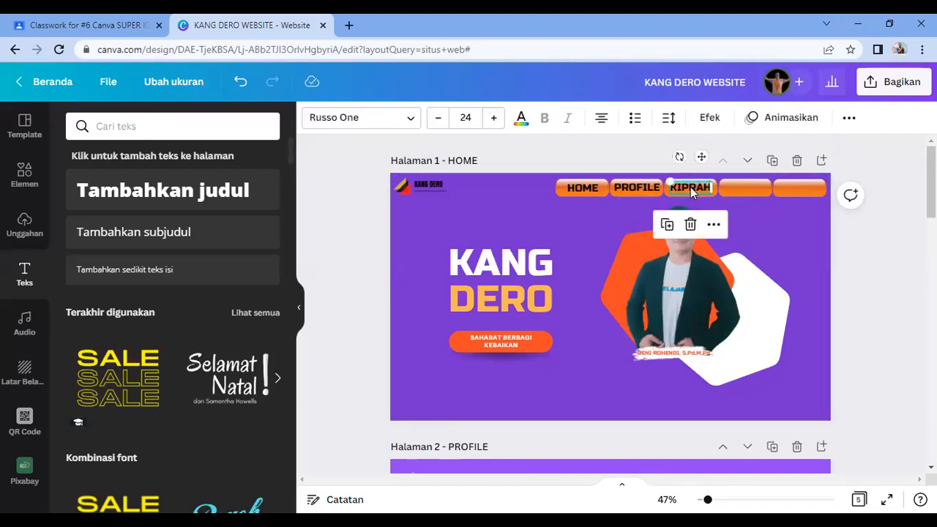
pyautogui.moveTo(729, 223); pyautogui.dragTo(762, 227)
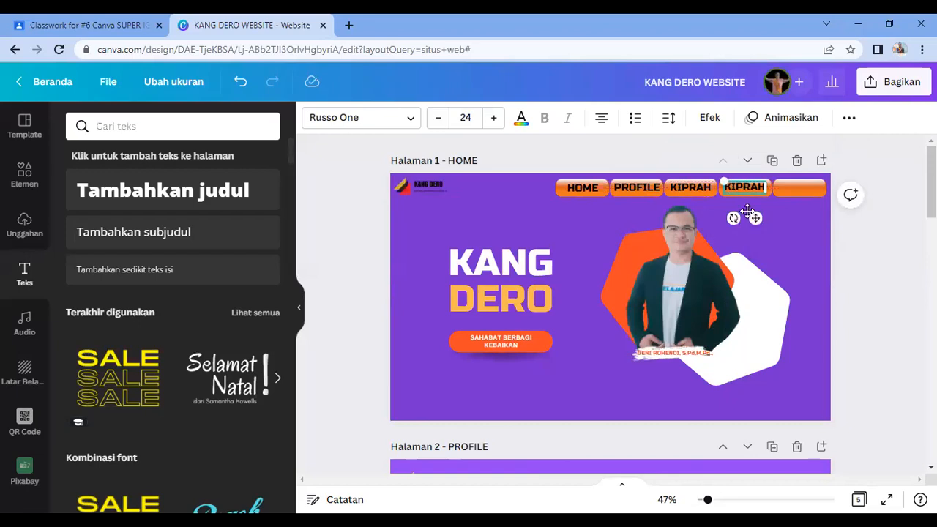
pyautogui.doubleClick(751, 188)
pyautogui.write('KARYA')
pyautogui.click(781, 226)
# Step: Duplicate KARYA onto the fifth button and retype it as 'CALL ME'
pyautogui.click(741, 189)
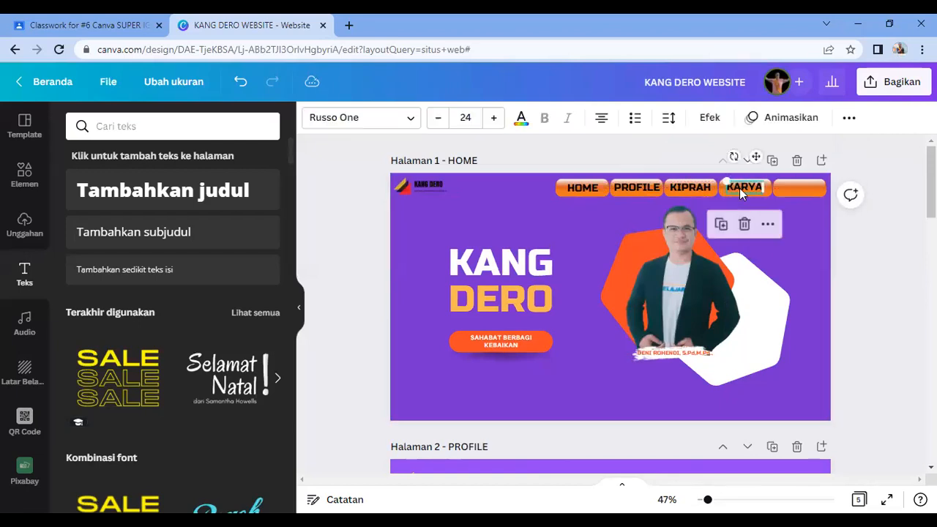
pyautogui.hotkey('ctrl', 'd')
pyautogui.moveTo(763, 223); pyautogui.dragTo(809, 218)
pyautogui.doubleClick(800, 185)
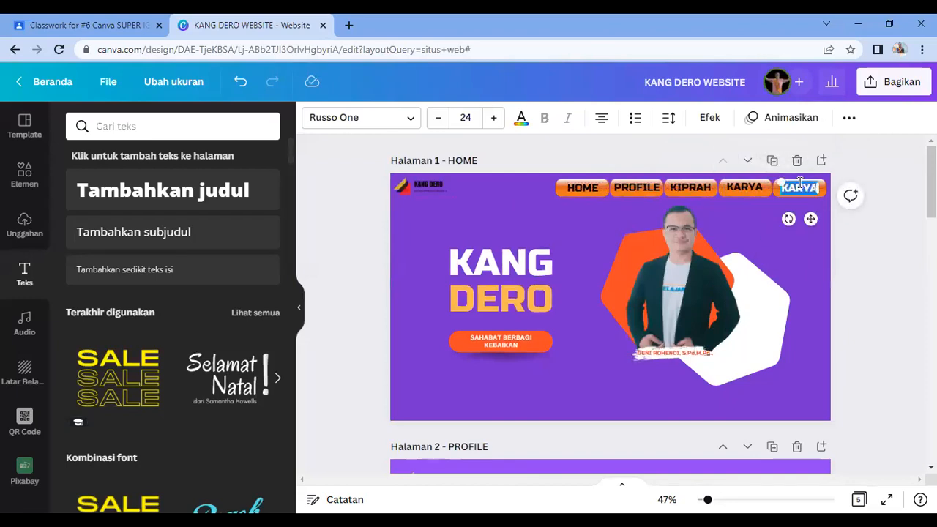
pyautogui.write('CALL ME')
pyautogui.click(890, 259)
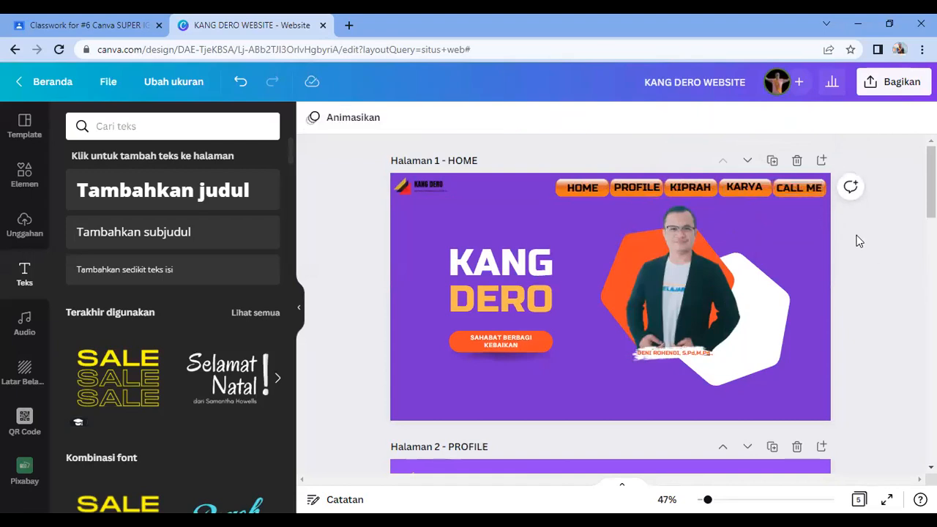
pyautogui.click(815, 193)
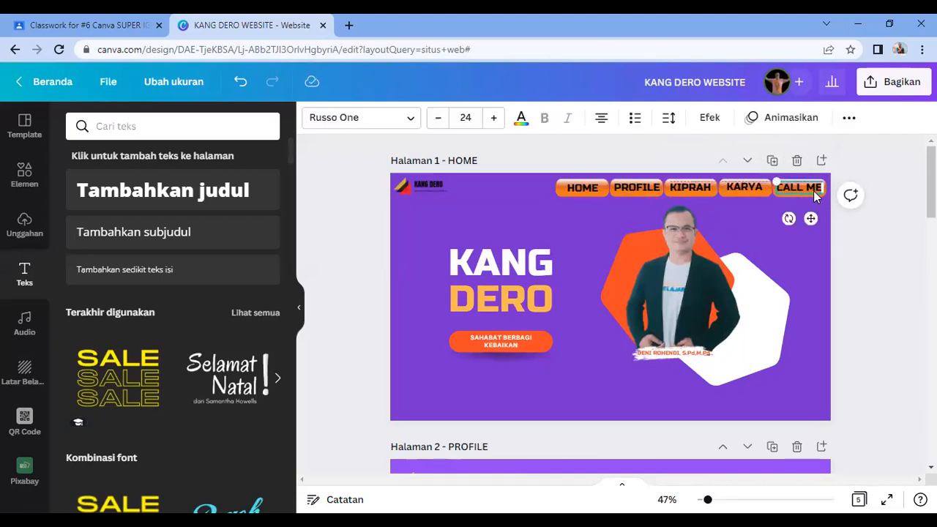
# Step: Review the extra options menu for the HOME and PROFILE labels
pyautogui.click(702, 191)
pyautogui.click(837, 272)
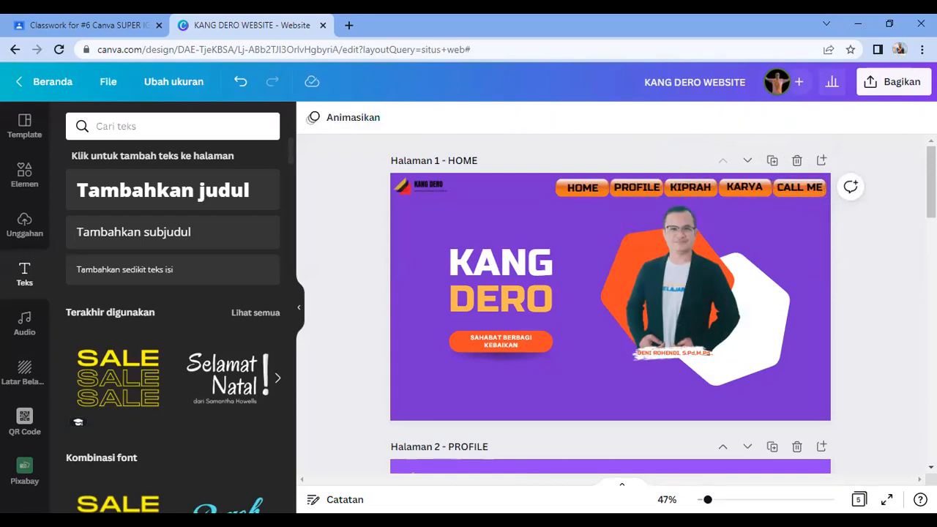
pyautogui.click(574, 189)
pyautogui.click(847, 119)
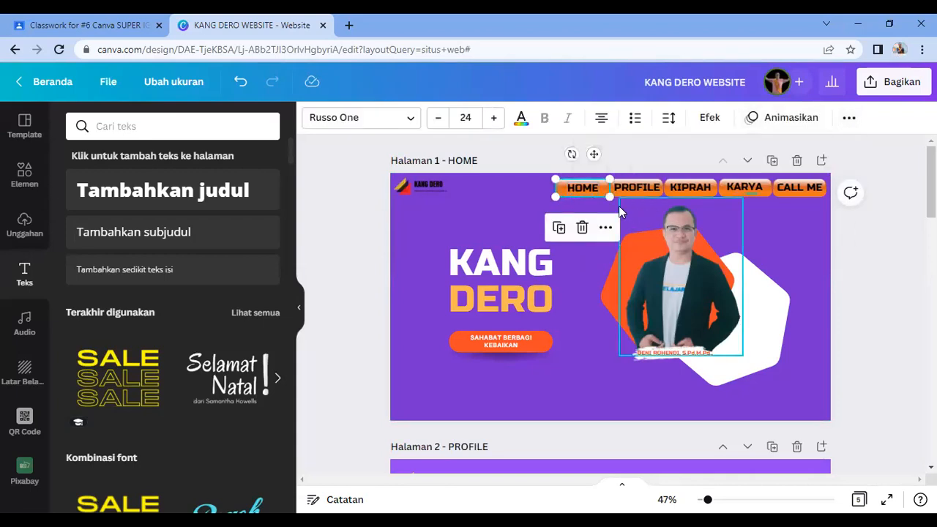
pyautogui.click(628, 169)
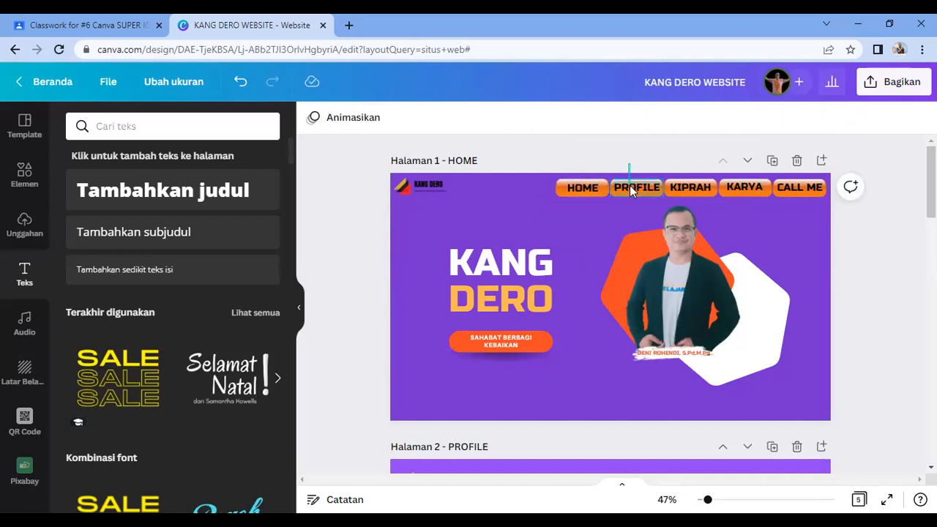
pyautogui.click(632, 188)
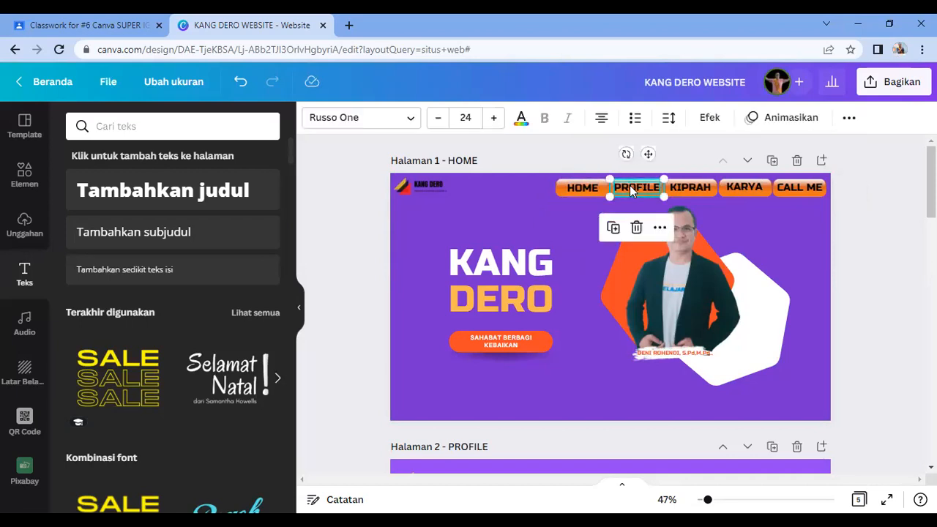
pyautogui.click(849, 117)
pyautogui.click(847, 256)
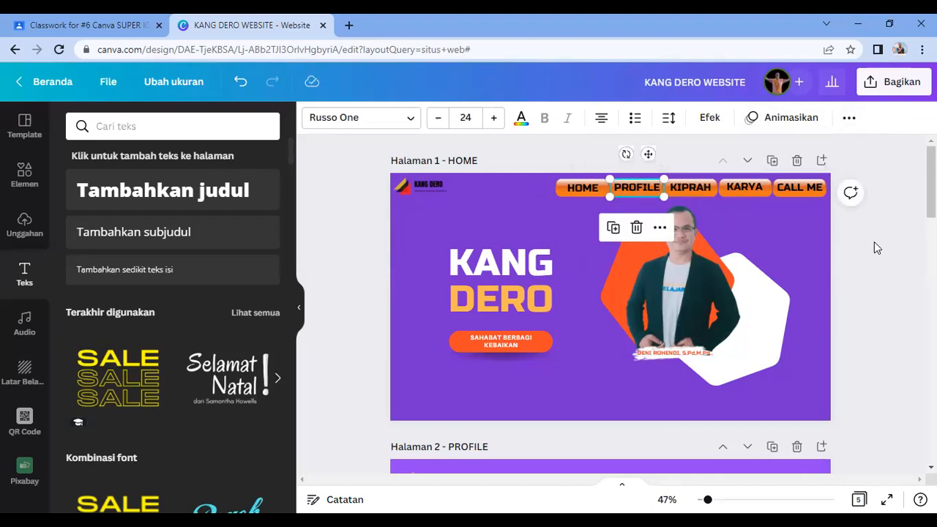
pyautogui.click(874, 243)
# Step: Review the extra options for the KIPRAH label and select the KARYA button
pyautogui.click(690, 187)
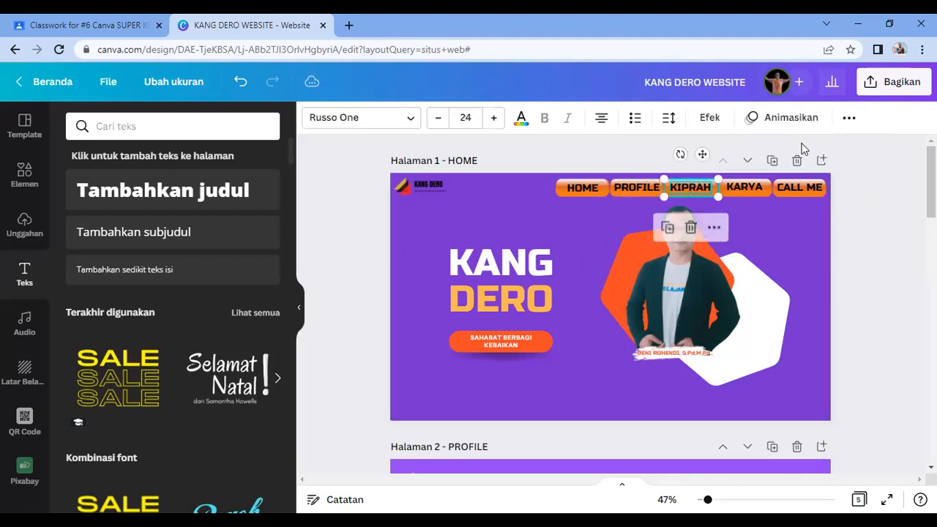
pyautogui.click(849, 118)
pyautogui.click(870, 236)
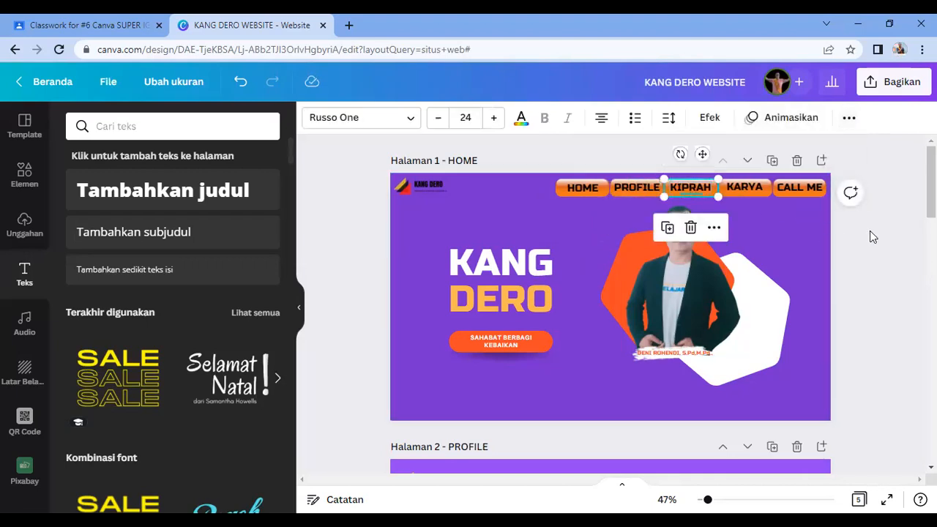
pyautogui.click(812, 215)
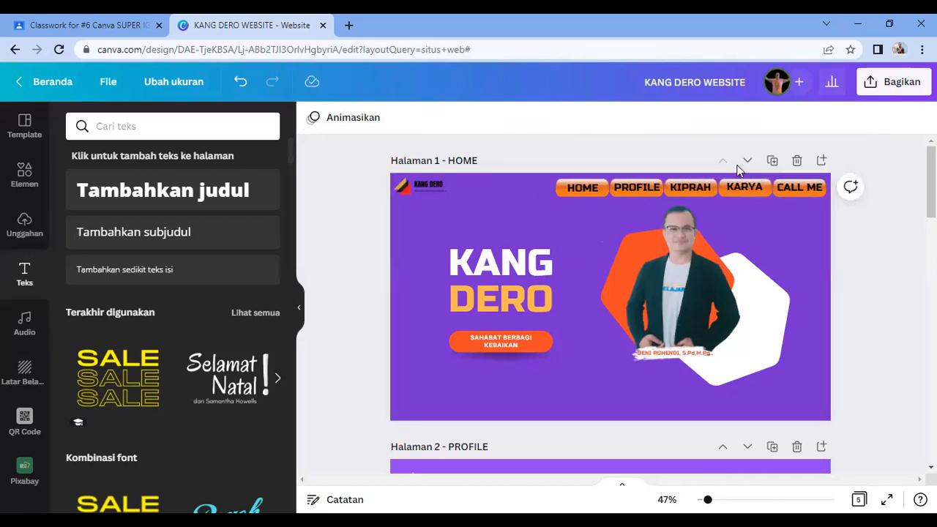
pyautogui.click(756, 213)
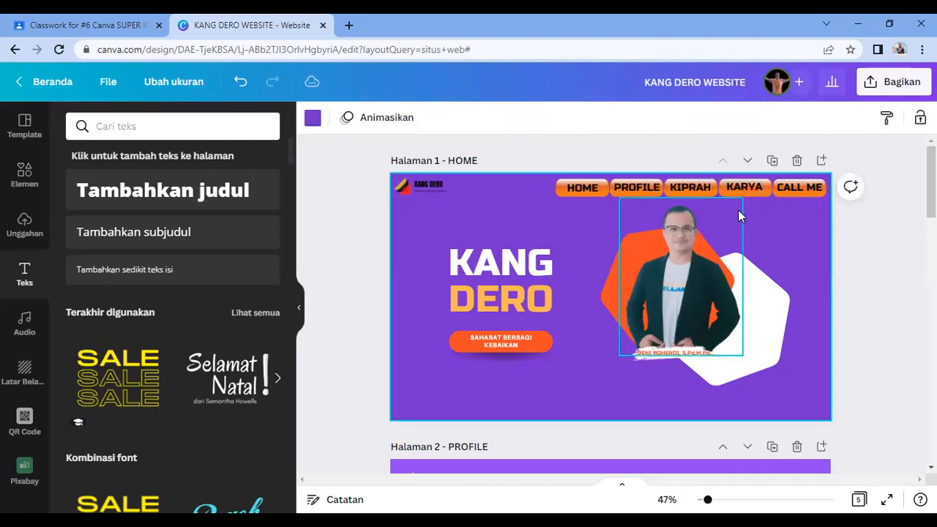
pyautogui.click(751, 193)
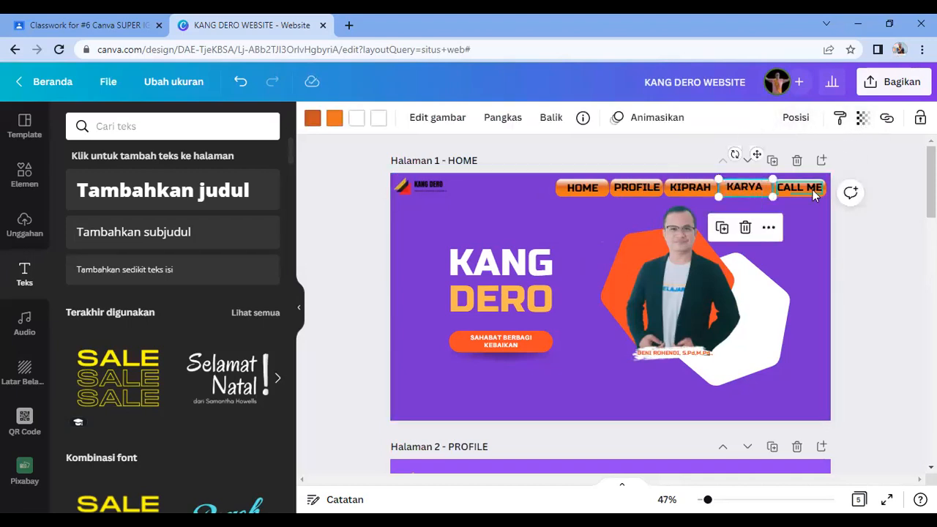
pyautogui.click(868, 249)
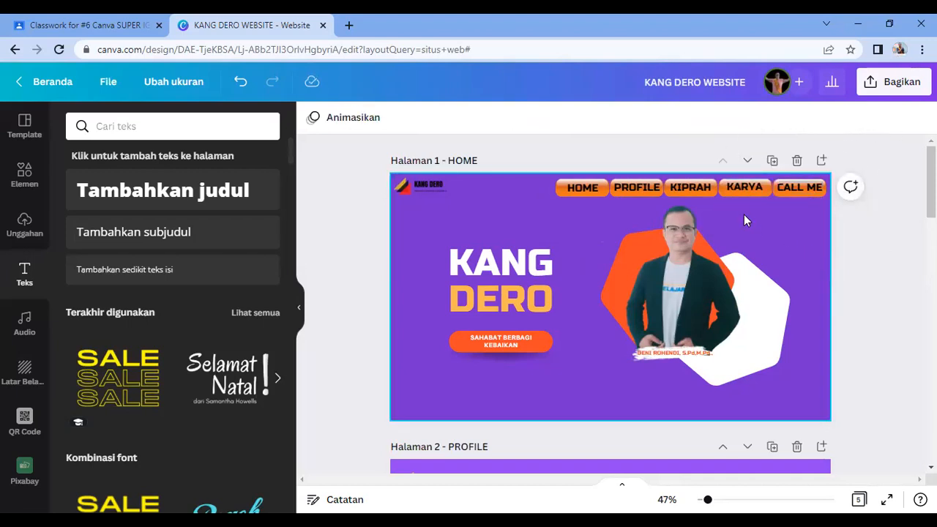
# Step: Shift the presenter photo left and group the navigation buttons with Kelompokkan
pyautogui.click(709, 250)
pyautogui.moveTo(668, 274); pyautogui.dragTo(538, 282)
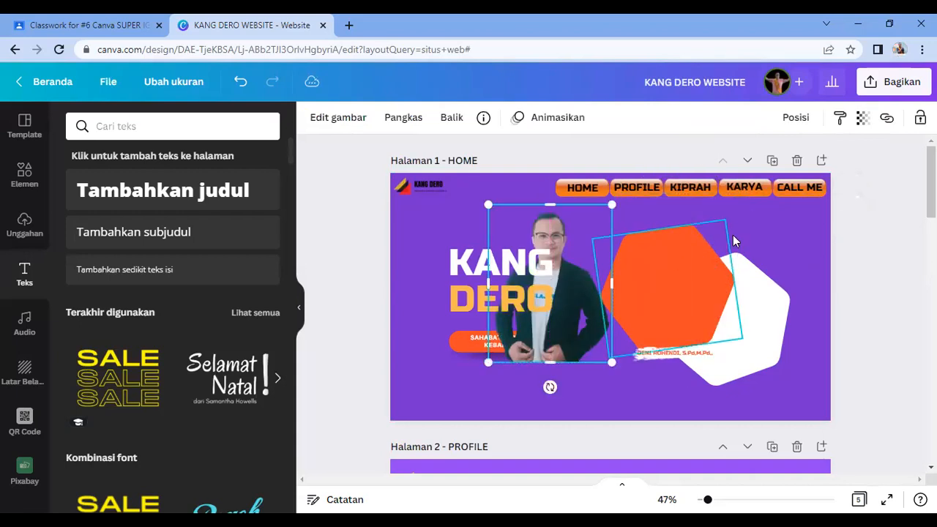
pyautogui.click(754, 206)
pyautogui.click(741, 189)
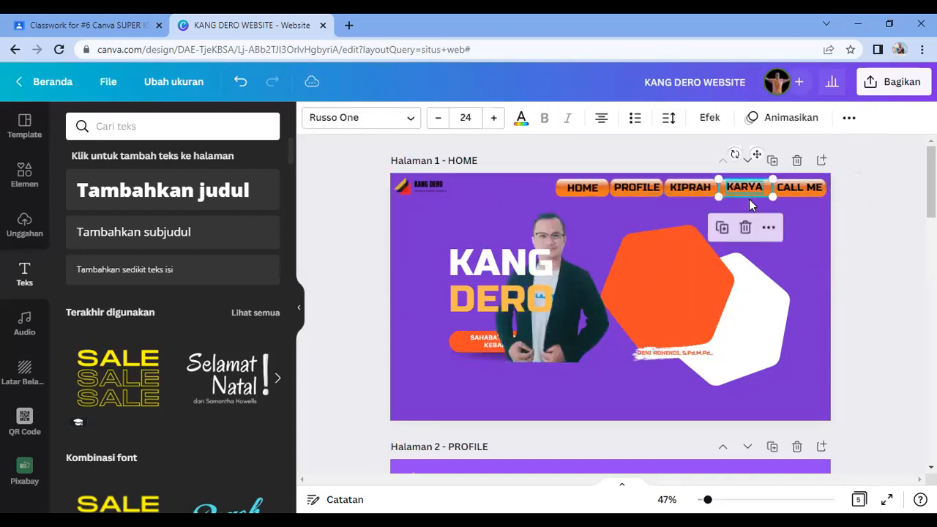
pyautogui.click(847, 121)
pyautogui.click(680, 152)
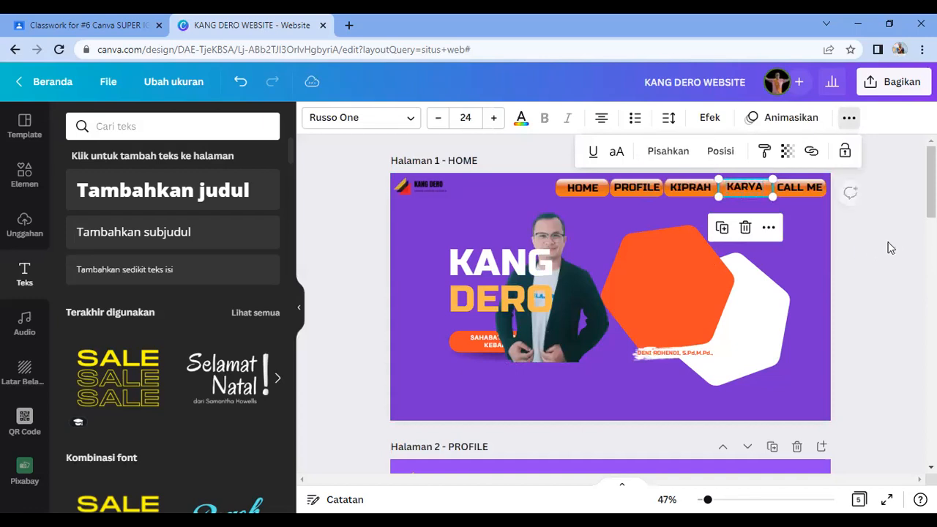
pyautogui.click(804, 213)
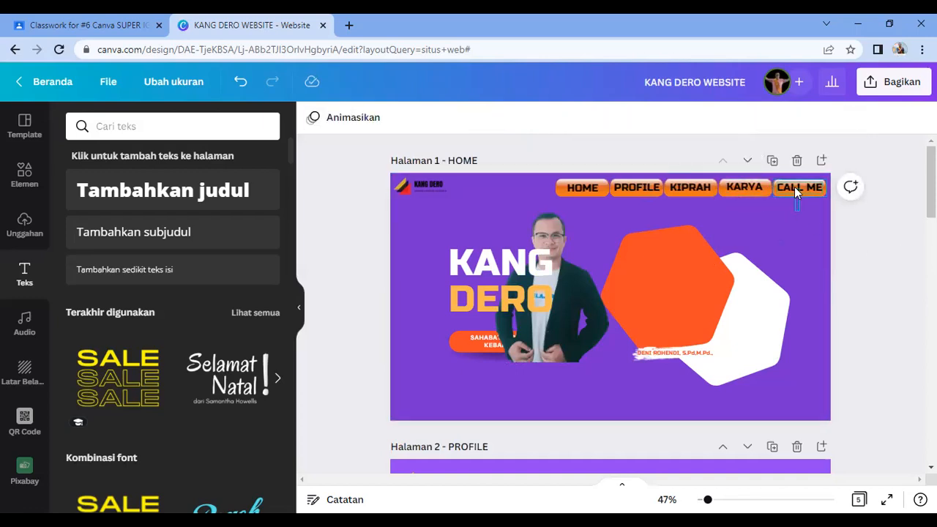
pyautogui.click(794, 188)
pyautogui.click(848, 118)
pyautogui.click(681, 152)
# Step: Move the photo onto the orange hexagon and nudge CALL ME up and HOME down to align
pyautogui.moveTo(582, 321); pyautogui.dragTo(690, 312)
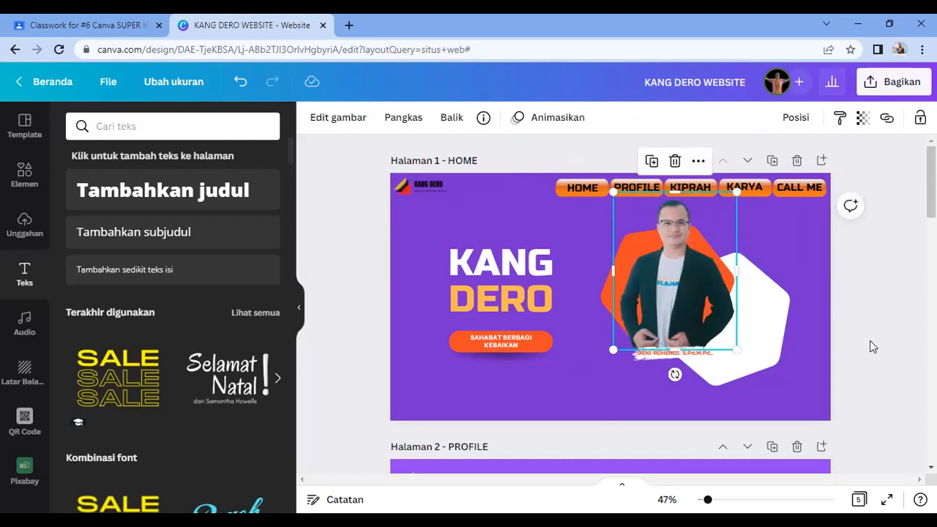
pyautogui.click(870, 340)
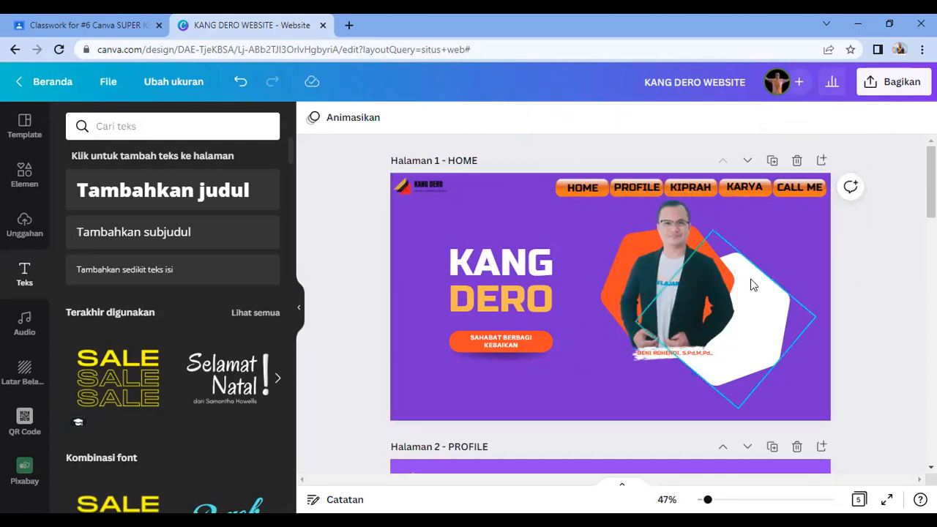
pyautogui.click(801, 195)
pyautogui.moveTo(687, 366); pyautogui.dragTo(813, 165)
pyautogui.click(876, 241)
pyautogui.click(808, 184)
pyautogui.press('Up')
pyautogui.press('Up')
pyautogui.press('Up')
pyautogui.press('Up')
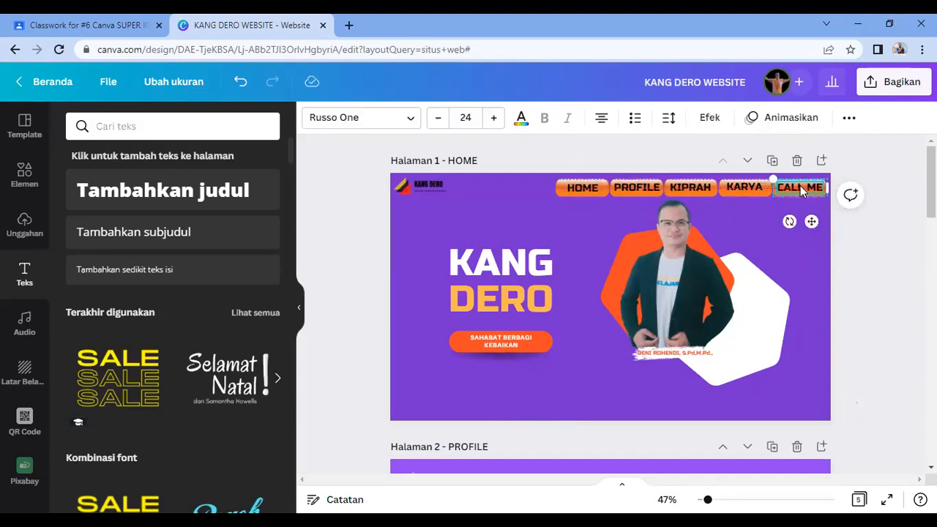
pyautogui.click(587, 194)
pyautogui.press('Down')
pyautogui.click(911, 277)
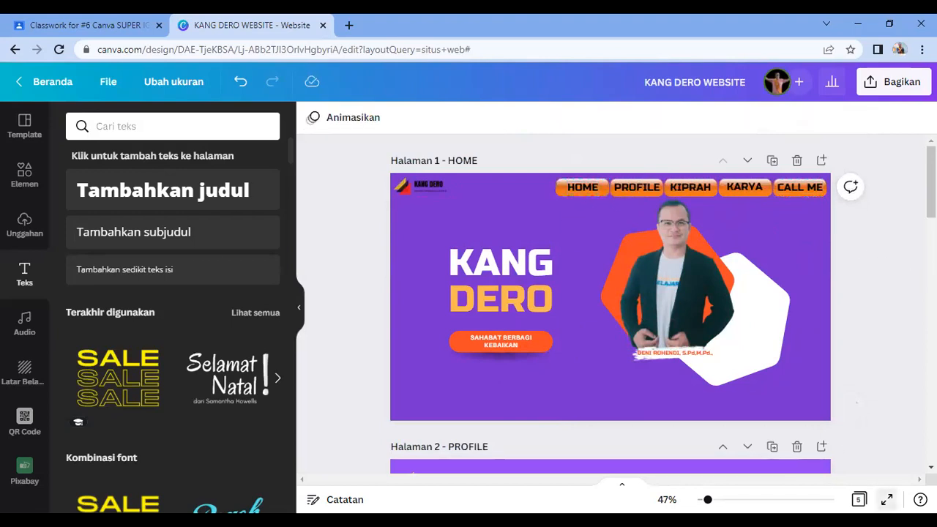
pyautogui.click(887, 499)
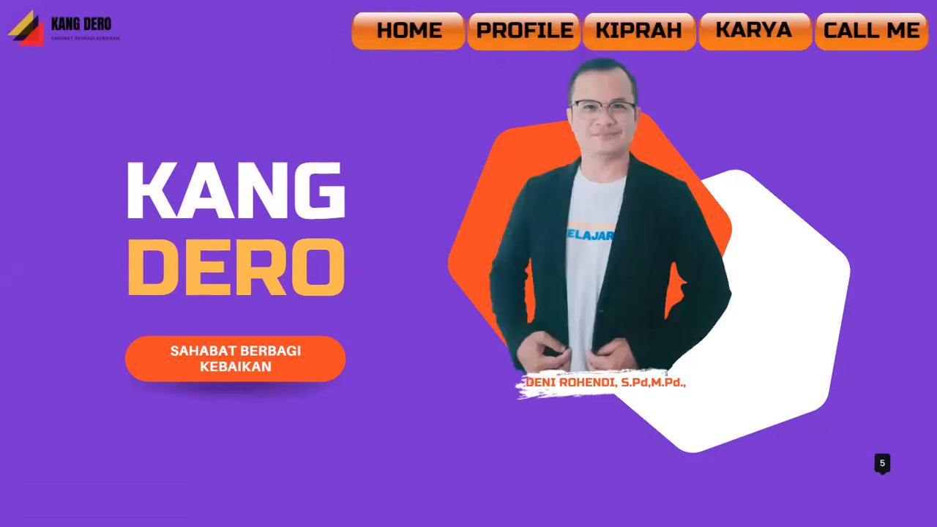
pyautogui.press('Escape')
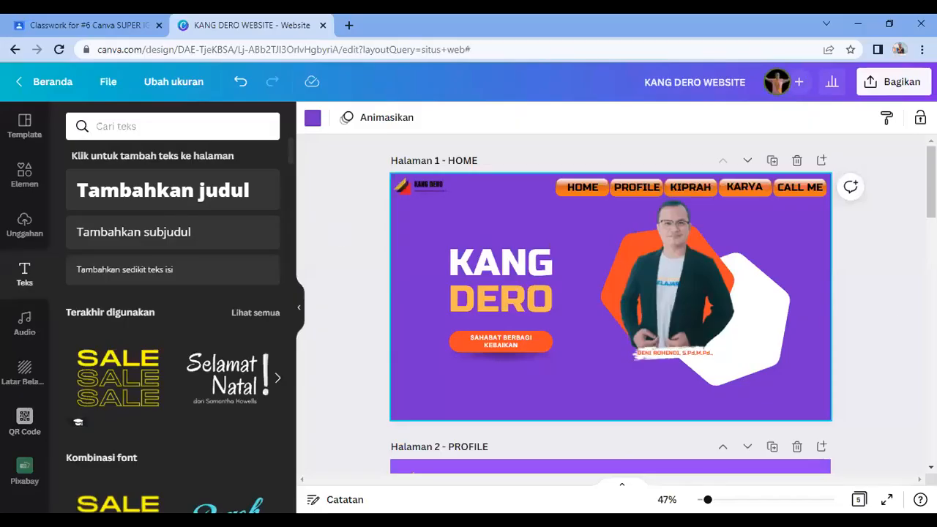
# Step: Open the link panel for the HOME label, then close it without linking
pyautogui.click(579, 193)
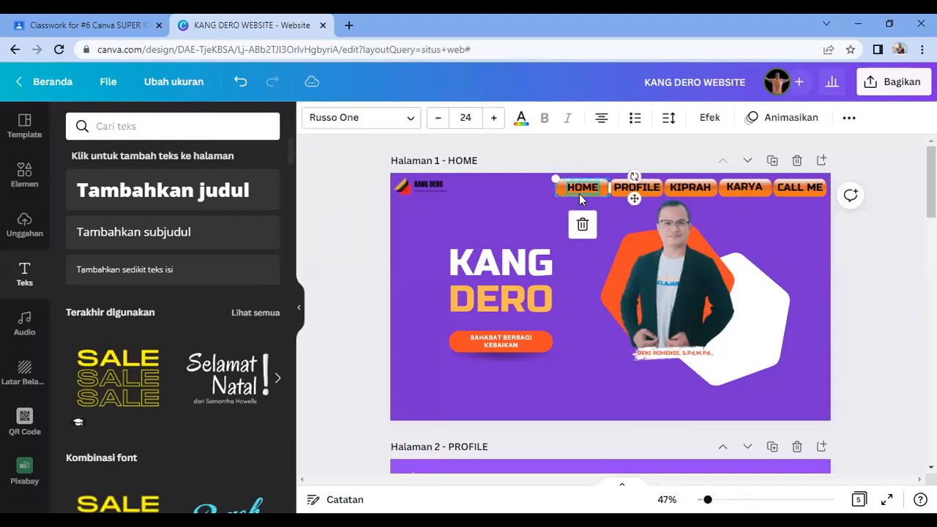
pyautogui.click(849, 121)
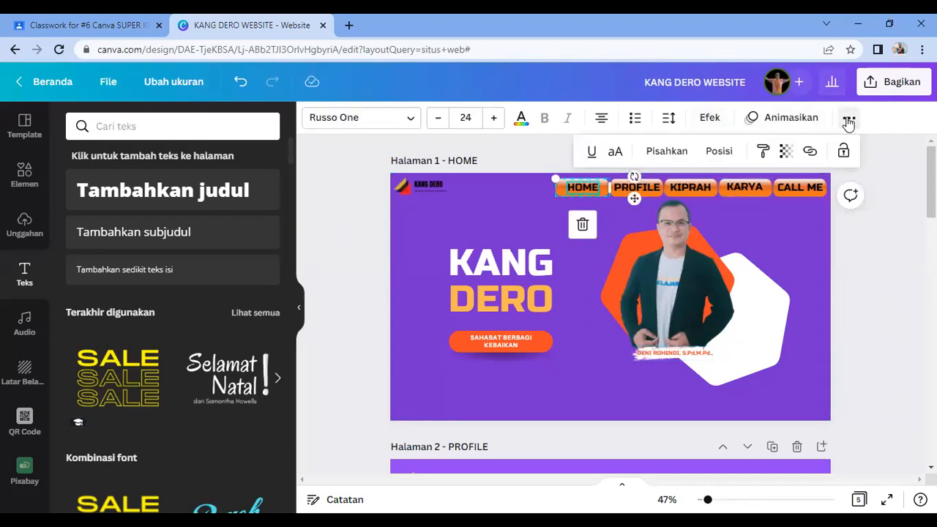
pyautogui.click(810, 154)
pyautogui.click(817, 163)
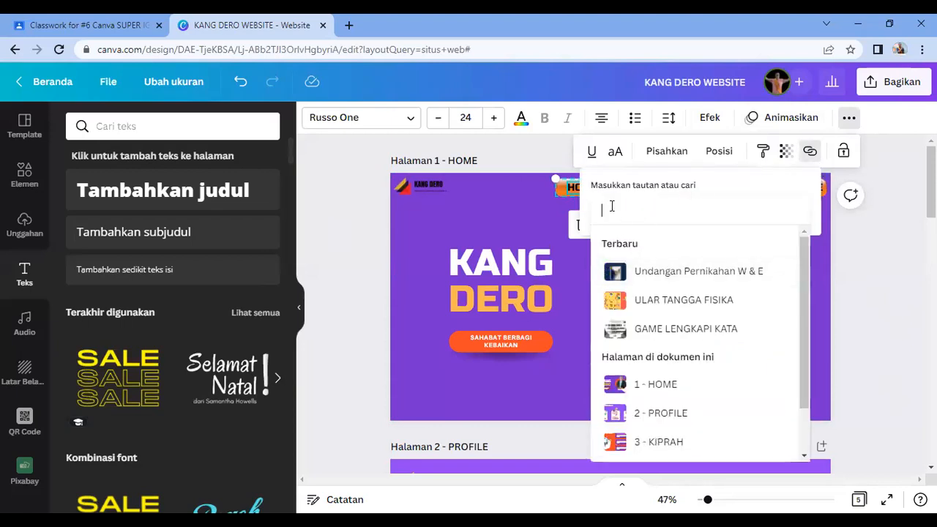
pyautogui.click(501, 200)
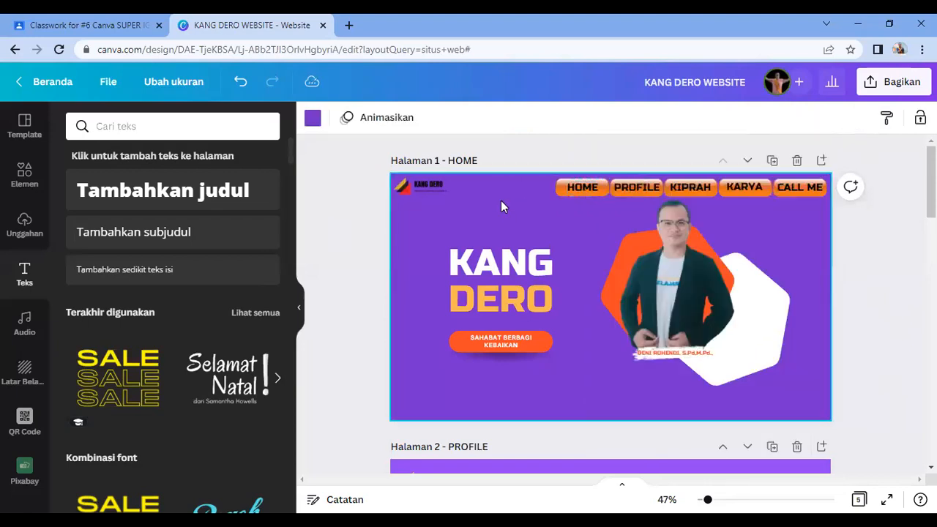
# Step: Link the PROFILE label to the '2 - PROFILE' page and check it with Buka halaman
pyautogui.click(635, 189)
pyautogui.click(851, 118)
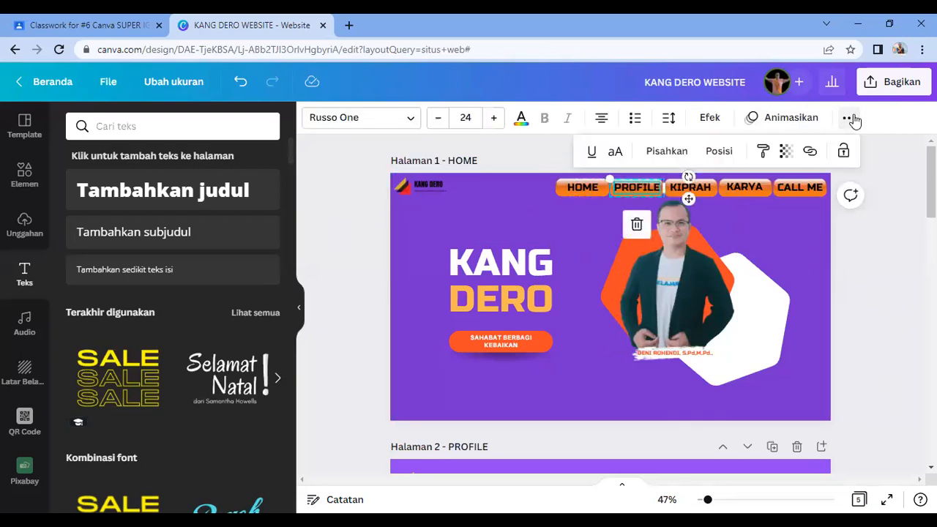
pyautogui.click(809, 153)
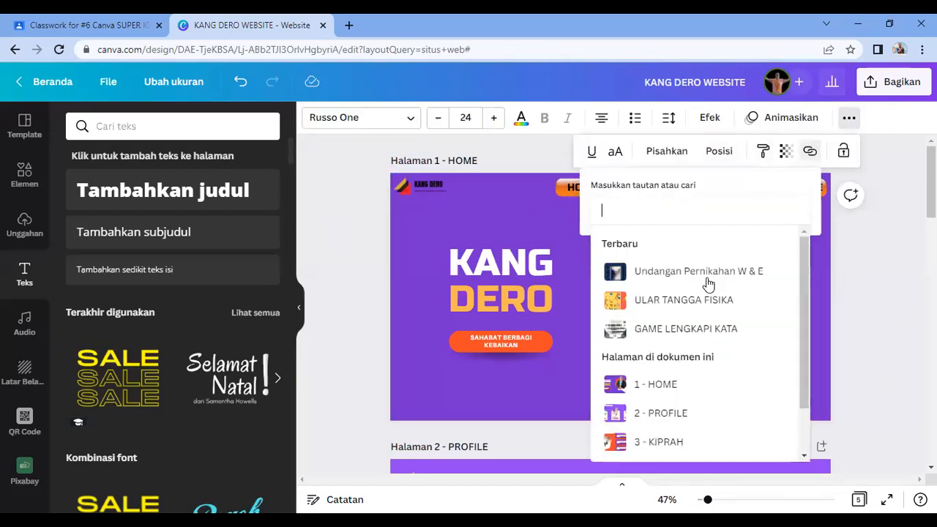
pyautogui.scroll(-1, 691, 421)
pyautogui.scroll(-1, 662, 444)
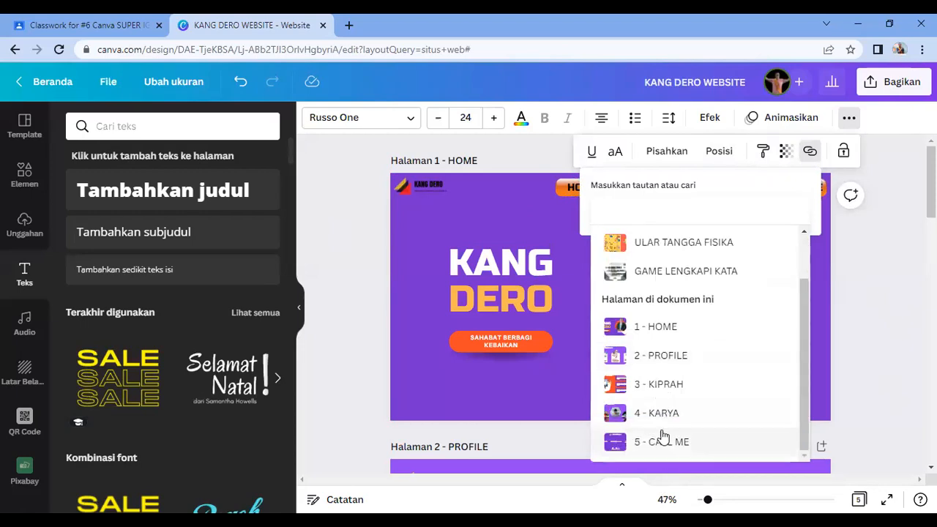
pyautogui.click(689, 362)
pyautogui.click(722, 211)
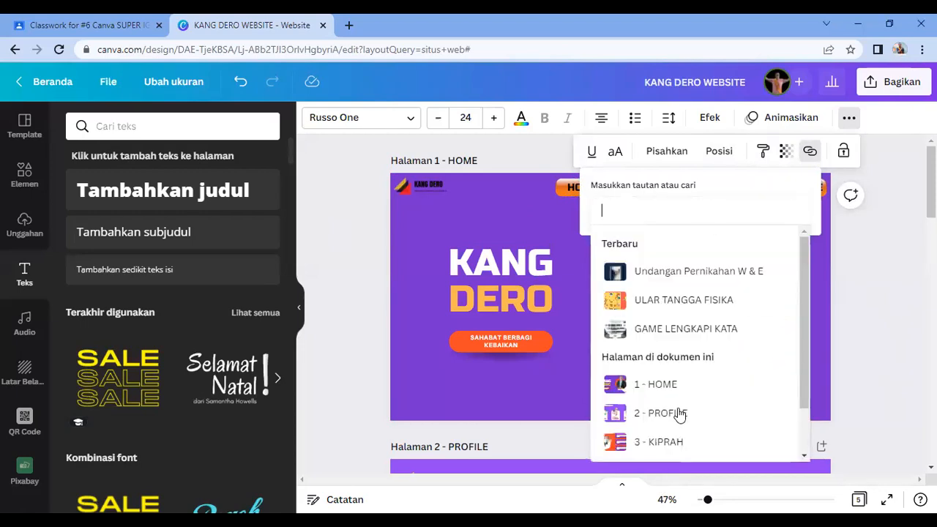
pyautogui.click(675, 422)
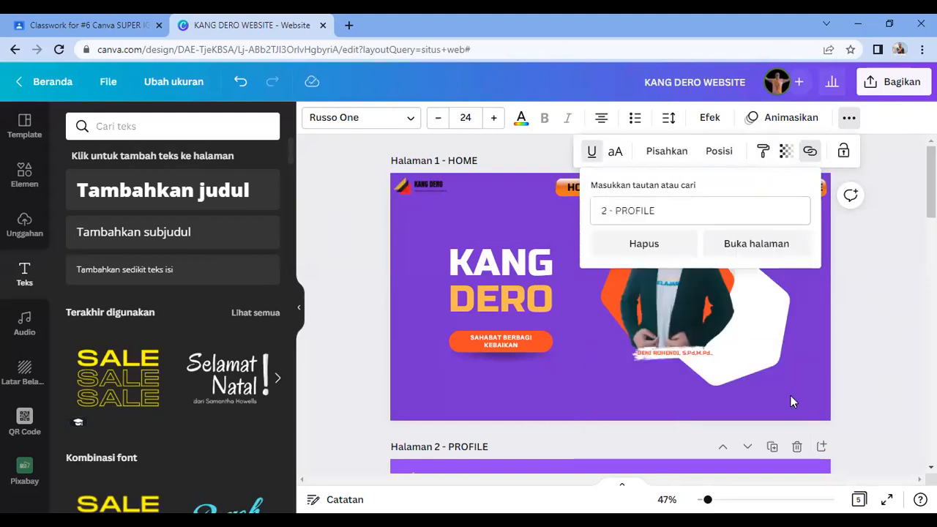
pyautogui.click(758, 246)
pyautogui.scroll(4, 721, 285)
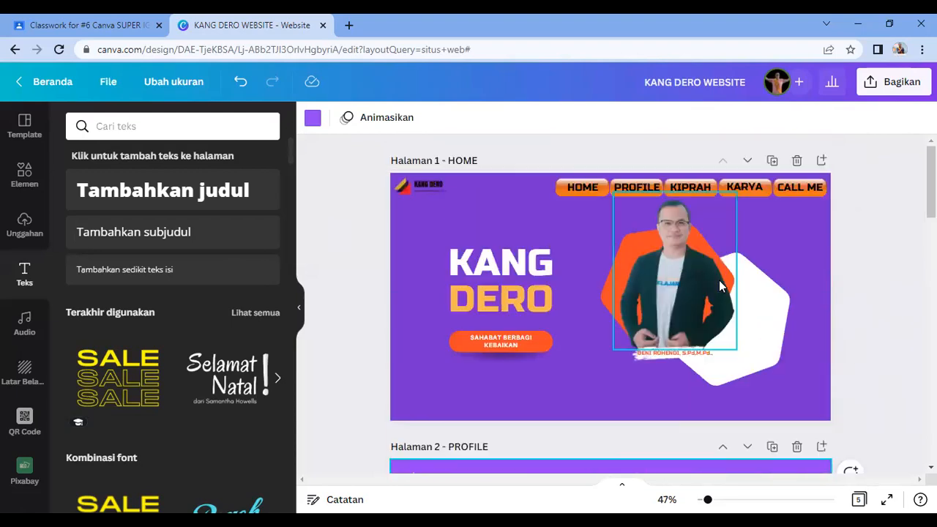
# Step: Link KIPRAH to the '3 - KIPRAH' page and verify it with Buka halaman
pyautogui.click(707, 192)
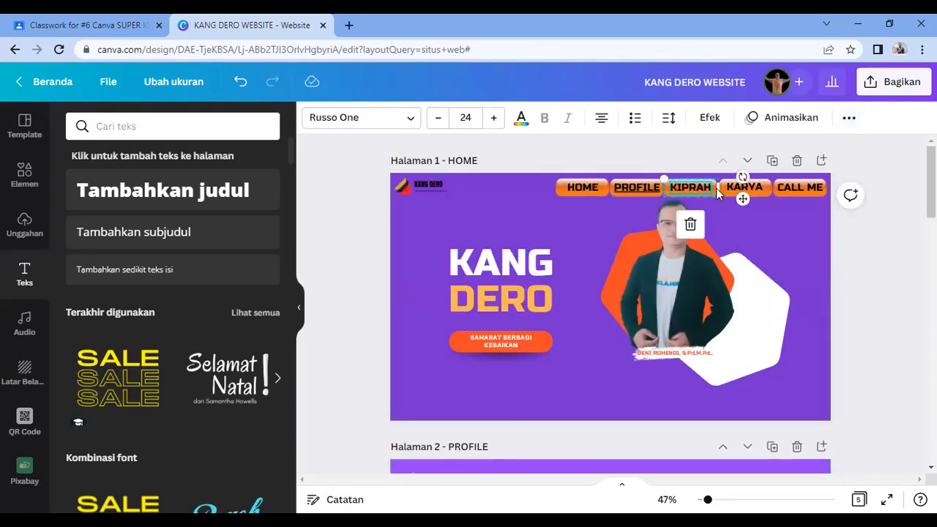
pyautogui.click(848, 119)
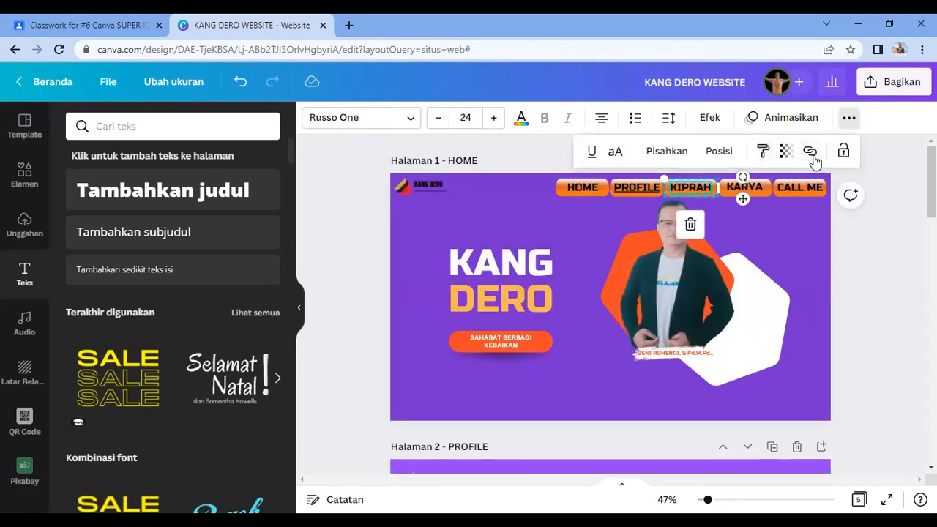
pyautogui.click(812, 154)
pyautogui.click(657, 441)
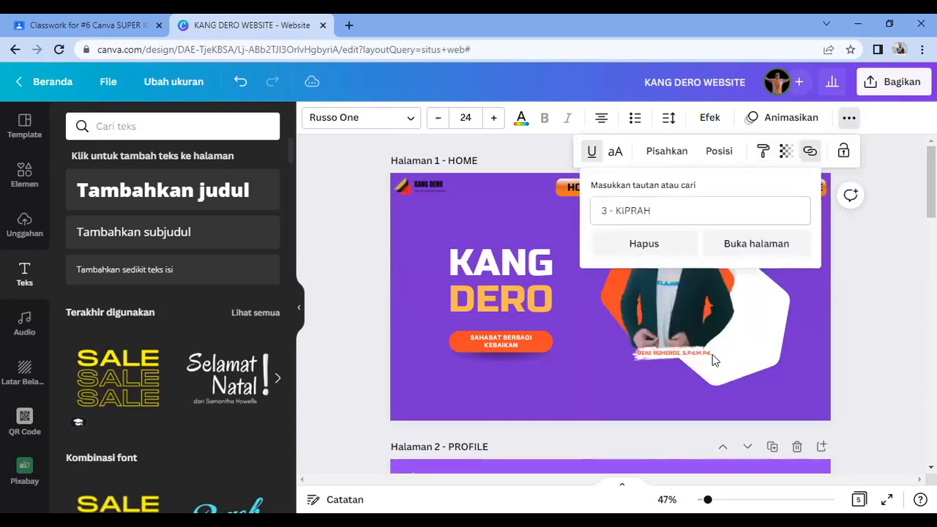
pyautogui.click(747, 245)
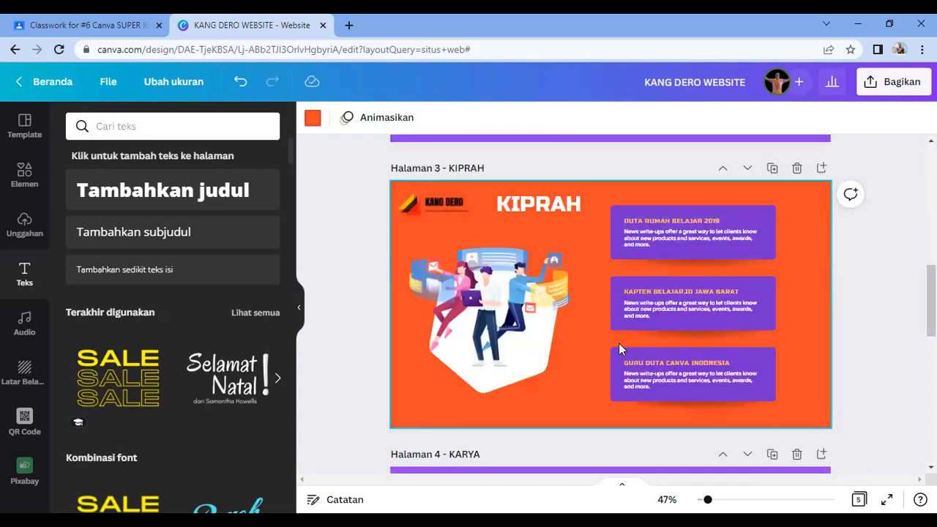
pyautogui.scroll(10, 619, 344)
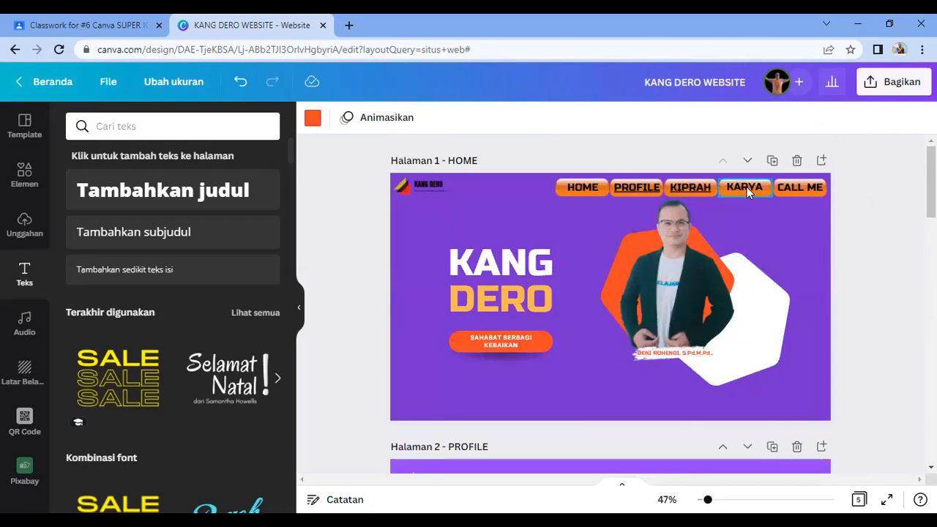
# Step: Link KARYA to the '4 - KARYA' page and verify it with Buka halaman
pyautogui.click(747, 187)
pyautogui.click(848, 119)
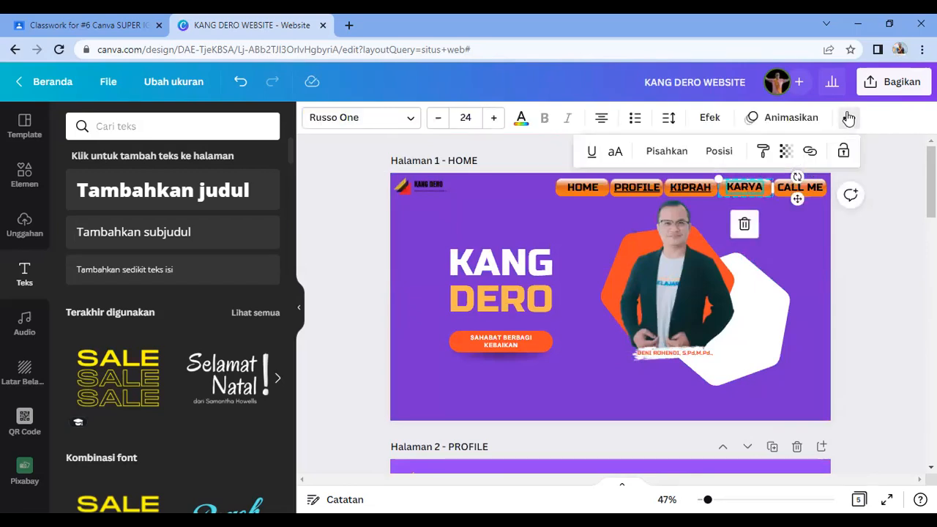
pyautogui.click(811, 151)
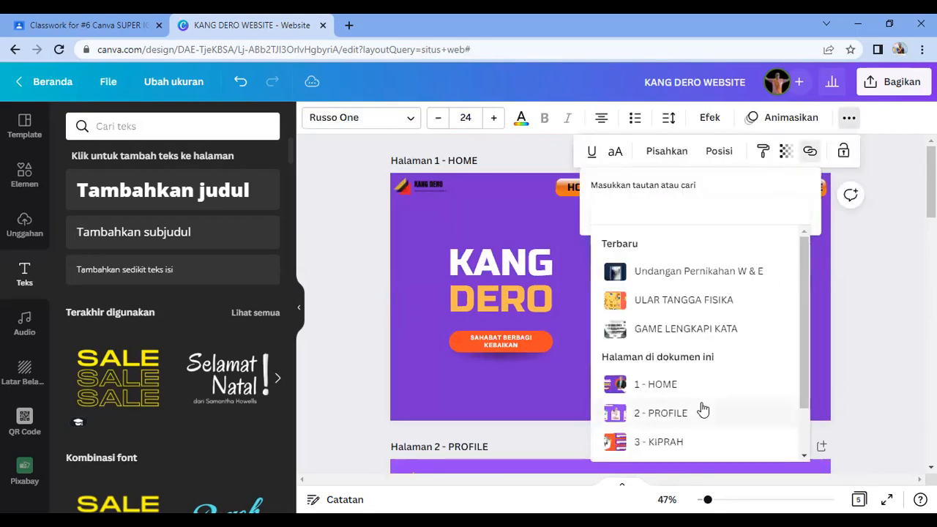
pyautogui.scroll(-1, 702, 408)
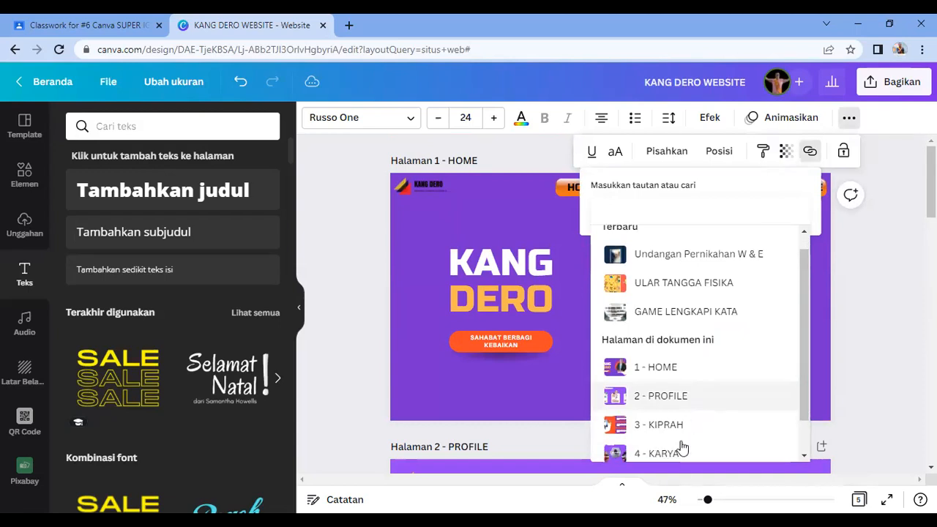
pyautogui.scroll(-1, 681, 443)
pyautogui.click(668, 414)
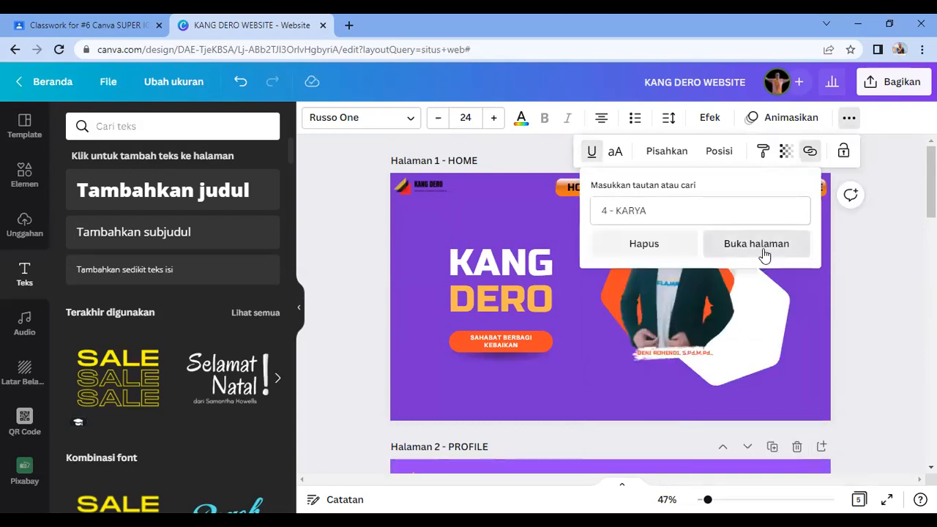
pyautogui.click(762, 247)
pyautogui.scroll(-2, 700, 341)
pyautogui.scroll(10, 700, 340)
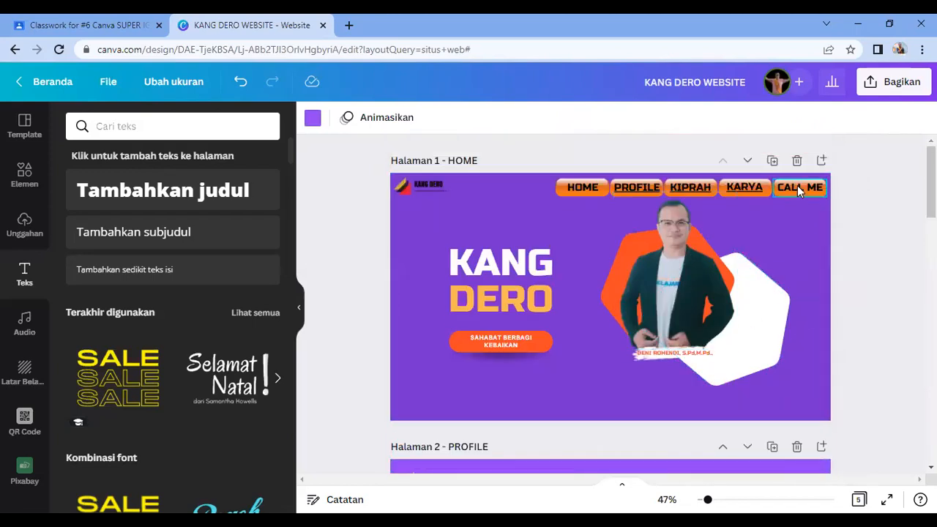
# Step: Link CALL ME to the '5 - CALL ME' page and verify it with Buka halaman
pyautogui.click(797, 185)
pyautogui.click(849, 119)
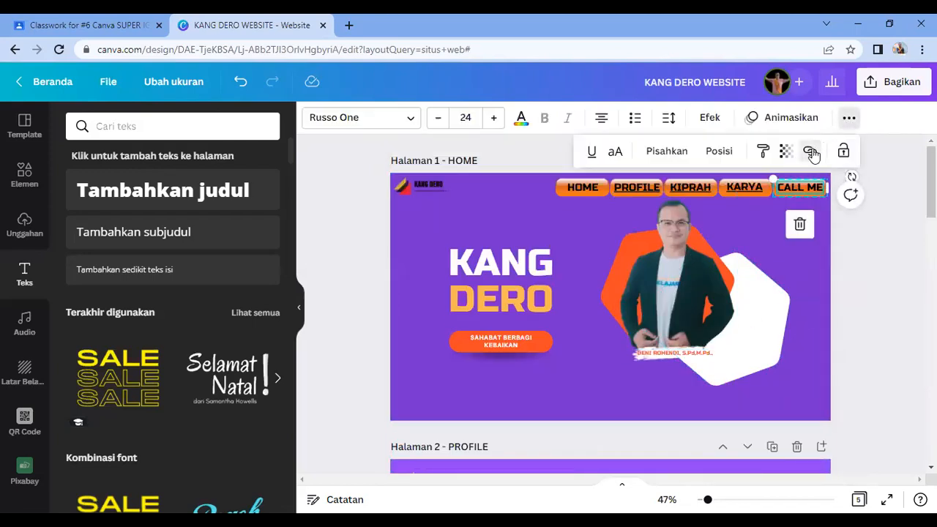
pyautogui.click(811, 152)
pyautogui.scroll(-2, 689, 412)
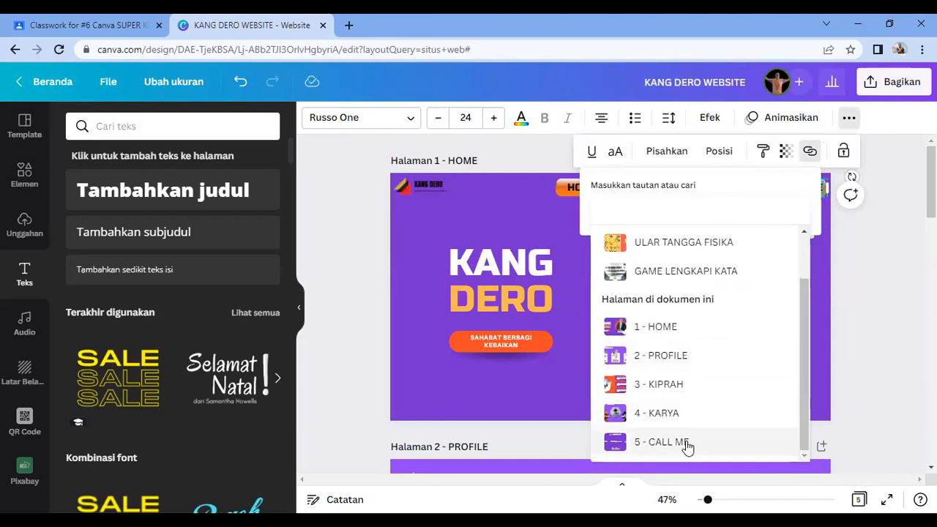
pyautogui.click(687, 443)
pyautogui.click(765, 243)
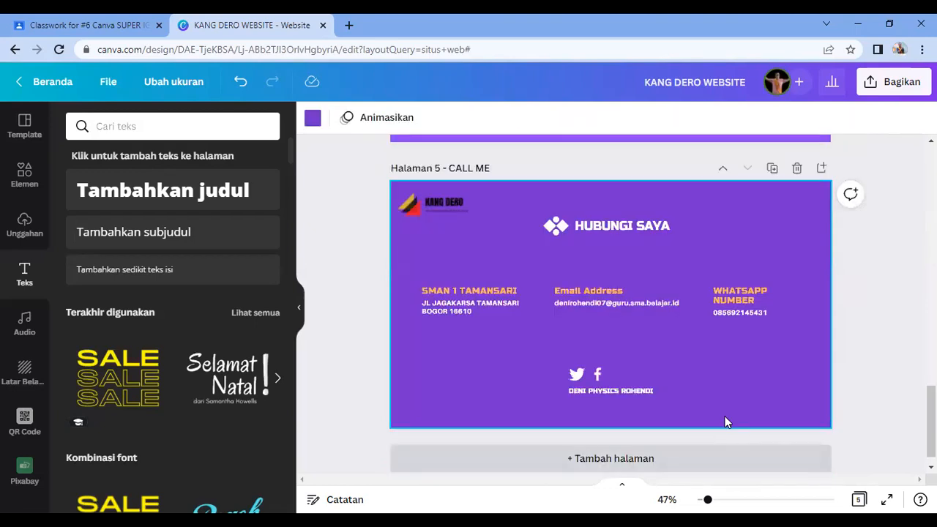
pyautogui.scroll(3, 738, 388)
pyautogui.scroll(10, 738, 383)
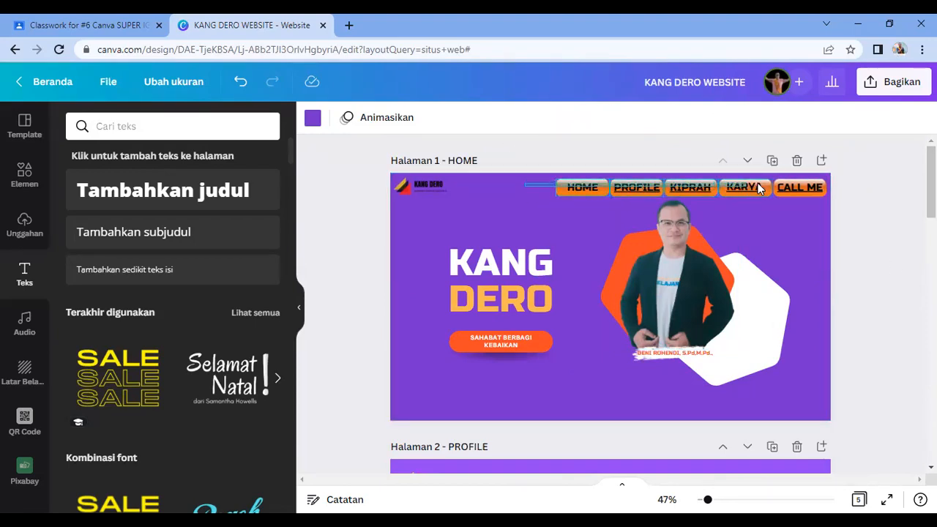
# Step: Copy the HOME–CALL ME navigation bar group from the HOME page
pyautogui.click(802, 192)
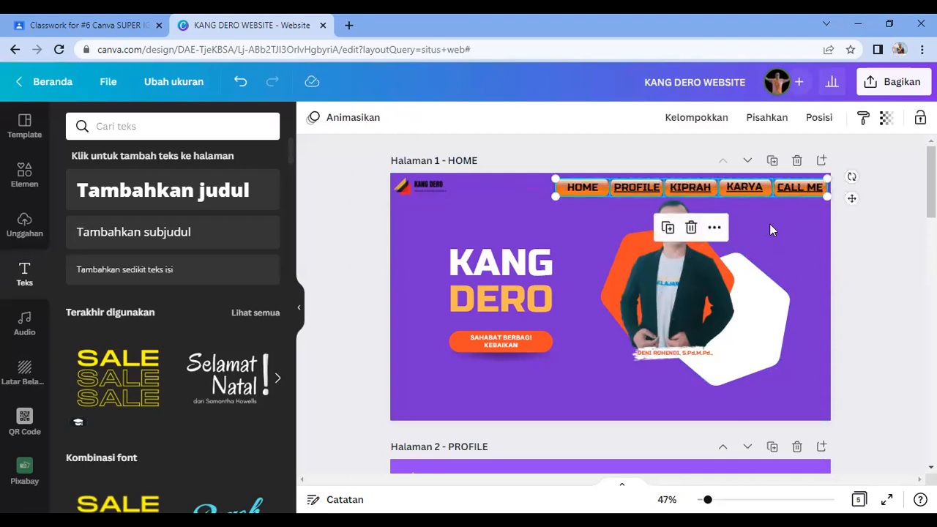
pyautogui.rightClick(759, 192)
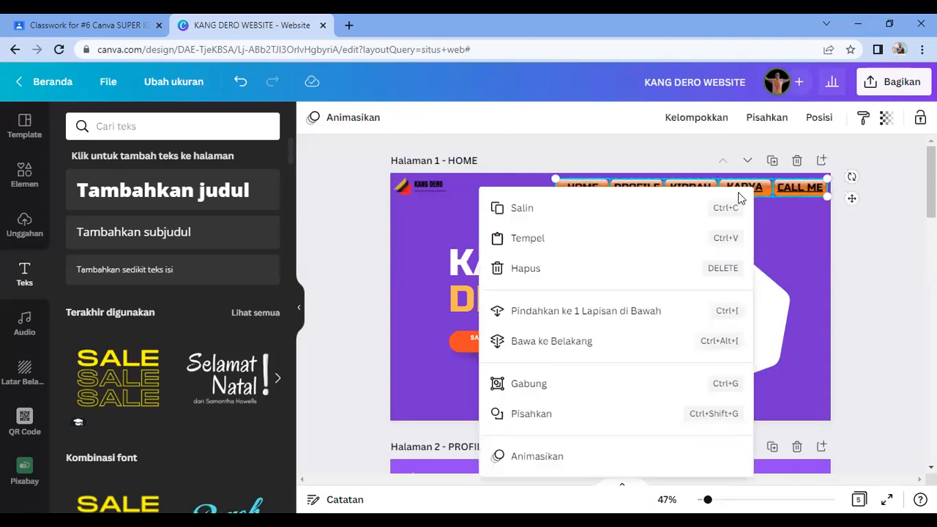
pyautogui.click(576, 208)
pyautogui.scroll(-5, 643, 353)
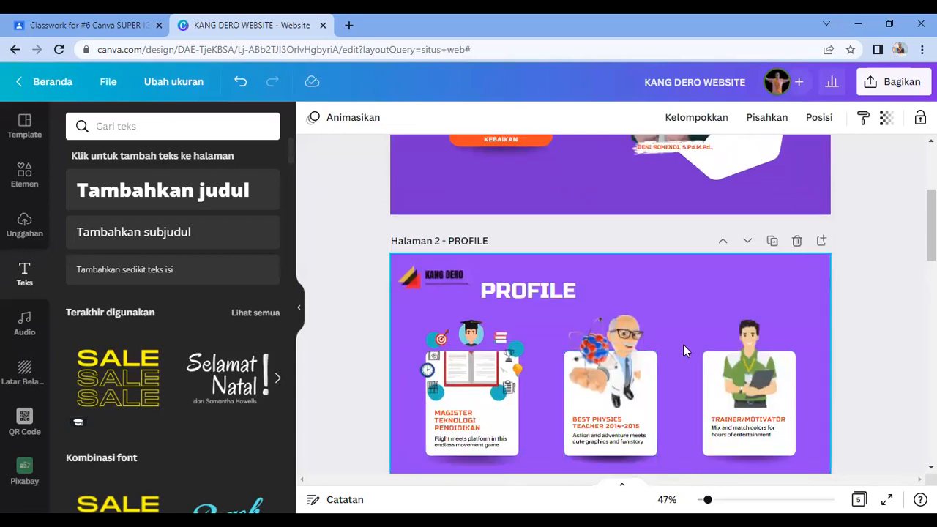
pyautogui.hotkey('ctrl', 'v')
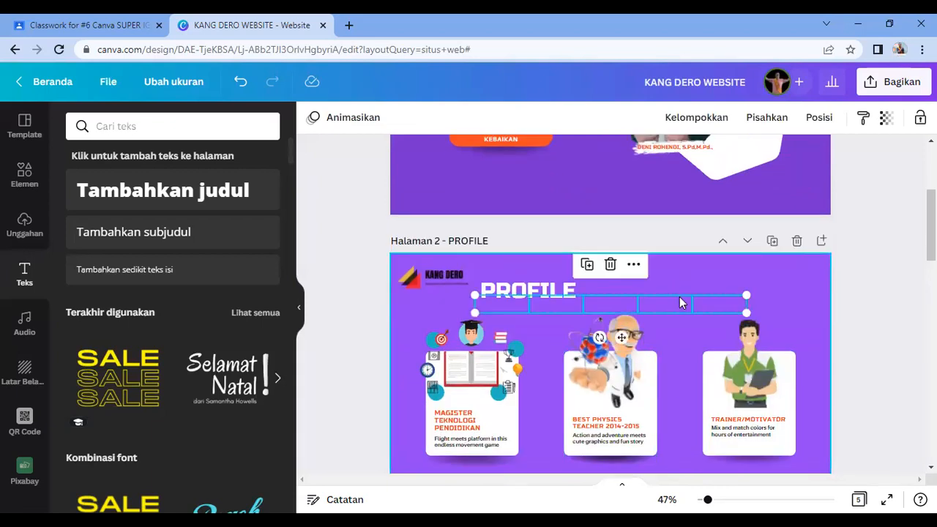
pyautogui.press('Delete')
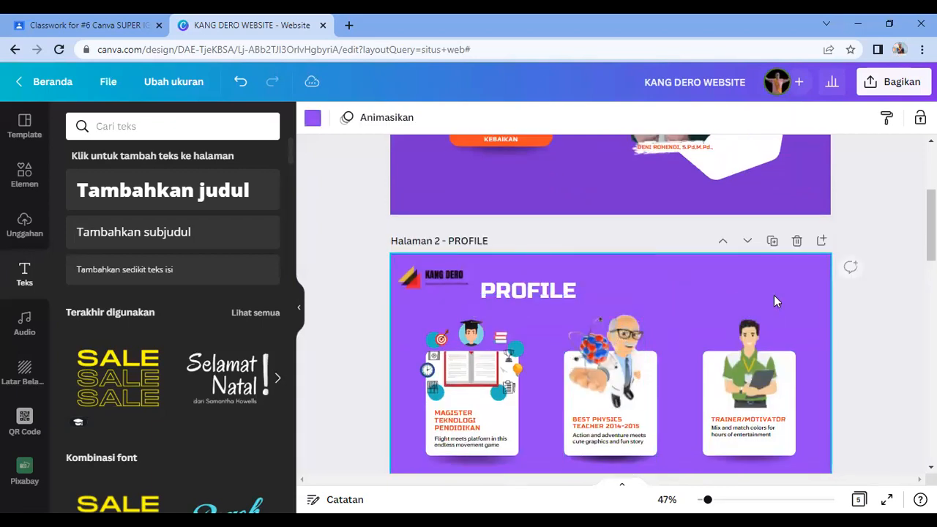
pyautogui.scroll(4, 778, 301)
pyautogui.scroll(-7, 660, 271)
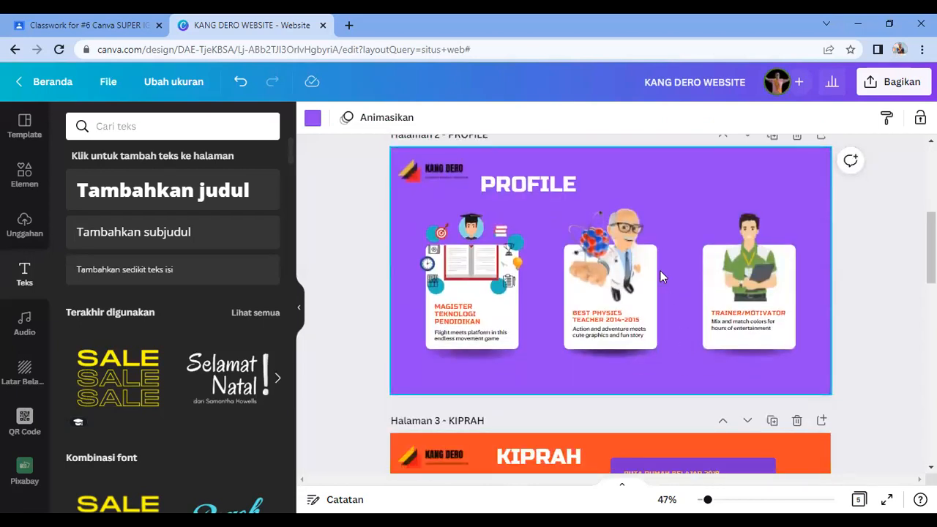
pyautogui.scroll(7, 655, 331)
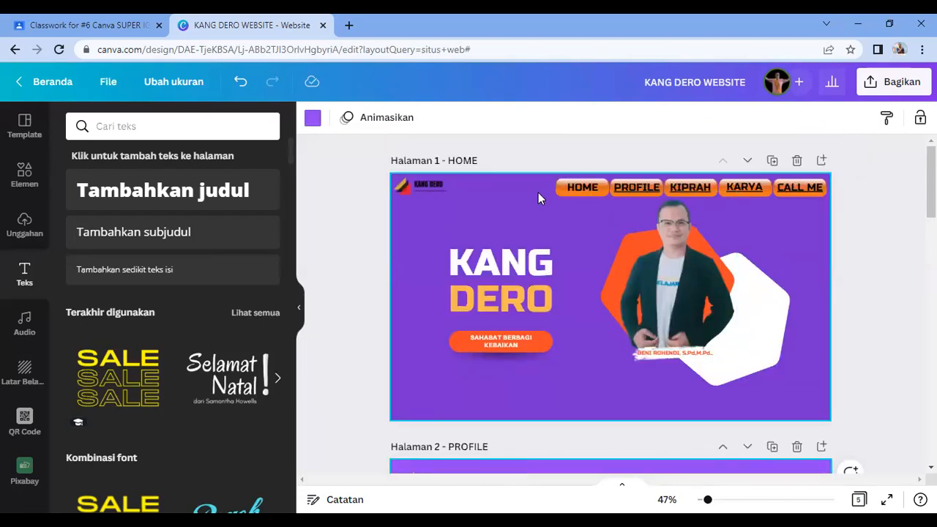
# Step: Paste the navigation bar onto the PROFILE, KIPRAH, KARYA and CALL ME pages
pyautogui.click(807, 186)
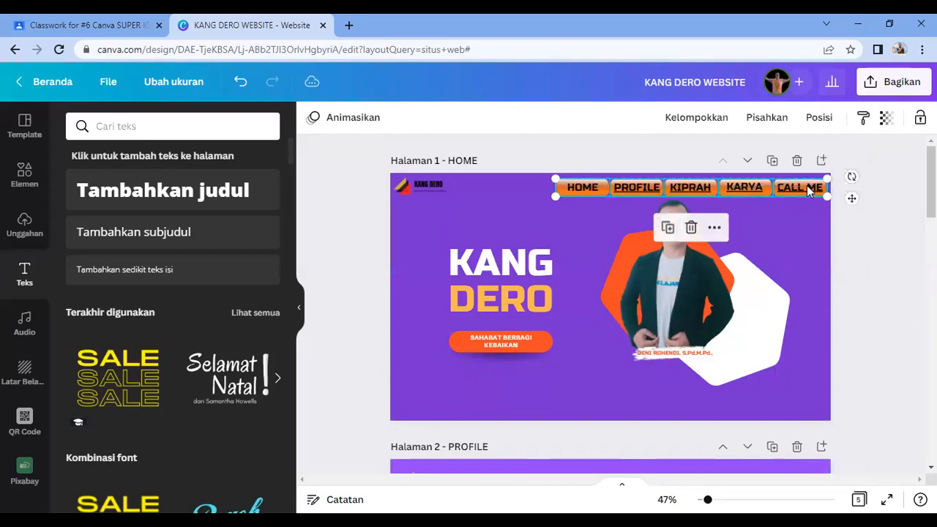
pyautogui.scroll(-7, 711, 193)
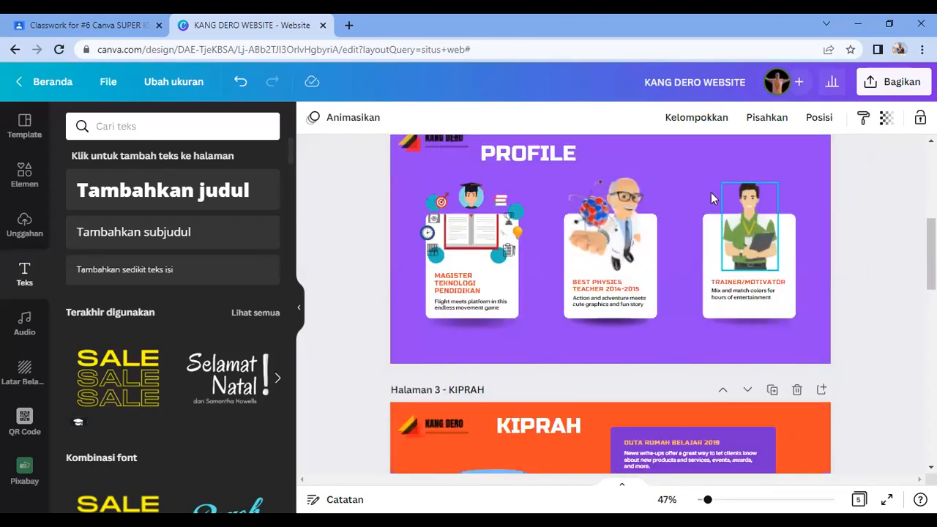
pyautogui.click(694, 159)
pyautogui.scroll(3, 704, 193)
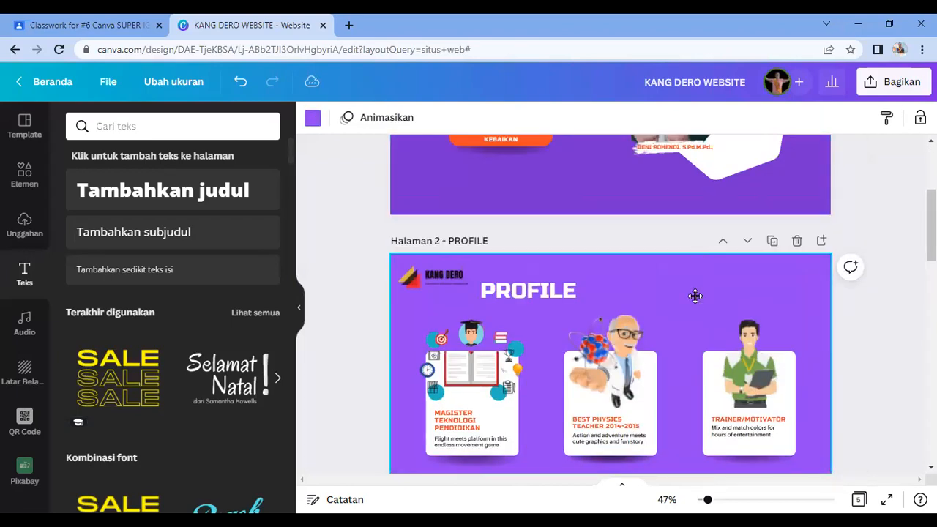
pyautogui.hotkey('ctrl', 'v')
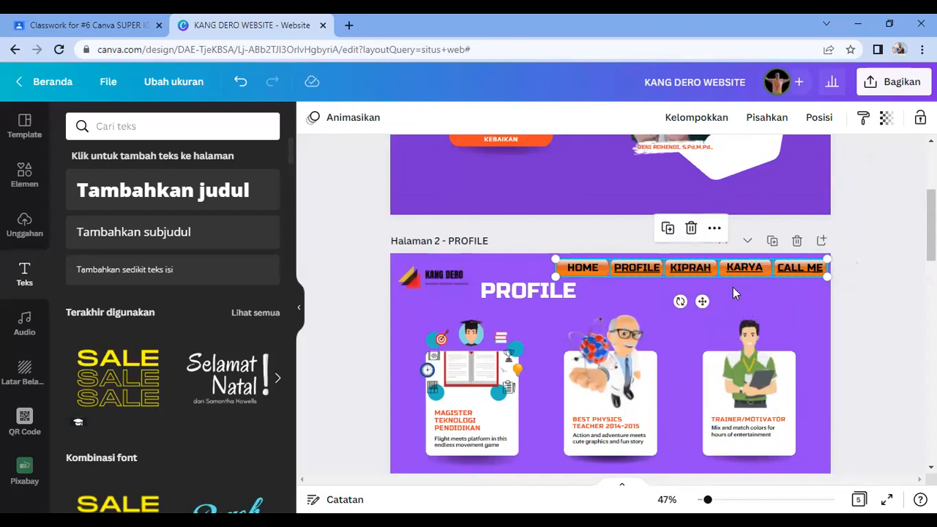
pyautogui.scroll(-5, 733, 288)
pyautogui.click(802, 289)
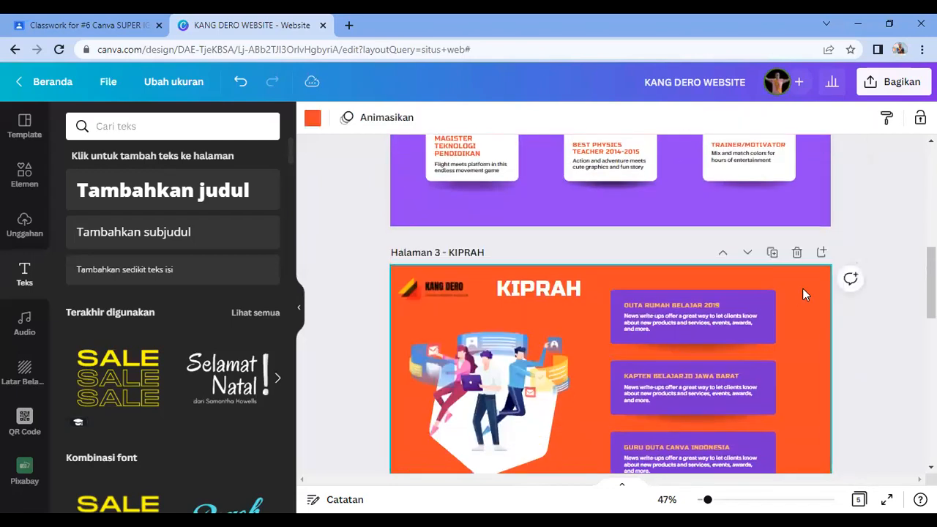
pyautogui.hotkey('ctrl', 'v')
pyautogui.scroll(-4, 762, 339)
pyautogui.click(759, 333)
pyautogui.hotkey('ctrl', 'v')
pyautogui.scroll(-4, 759, 333)
pyautogui.click(759, 342)
pyautogui.hotkey('ctrl', 'v')
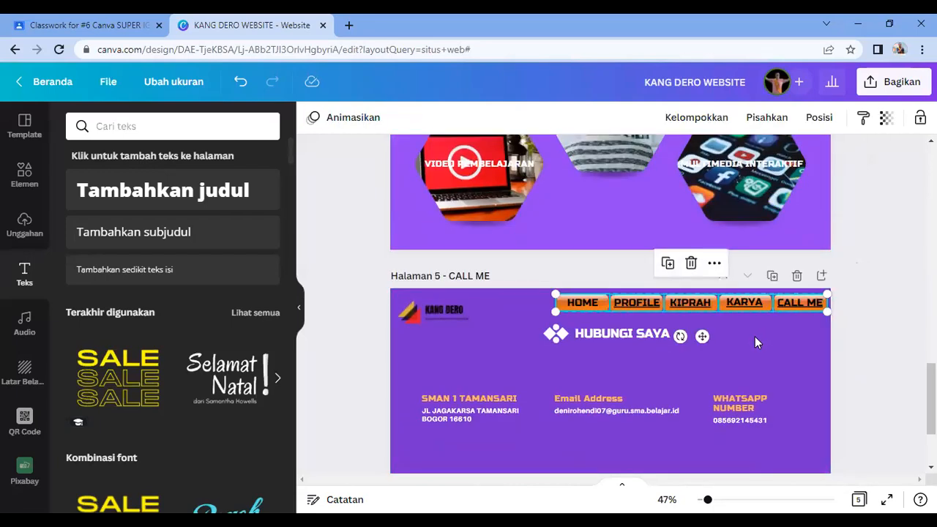
pyautogui.click(755, 336)
# Step: Move the PROFILE and KIPRAH titles down-left beneath the navigation bar
pyautogui.scroll(4, 755, 337)
pyautogui.scroll(10, 753, 336)
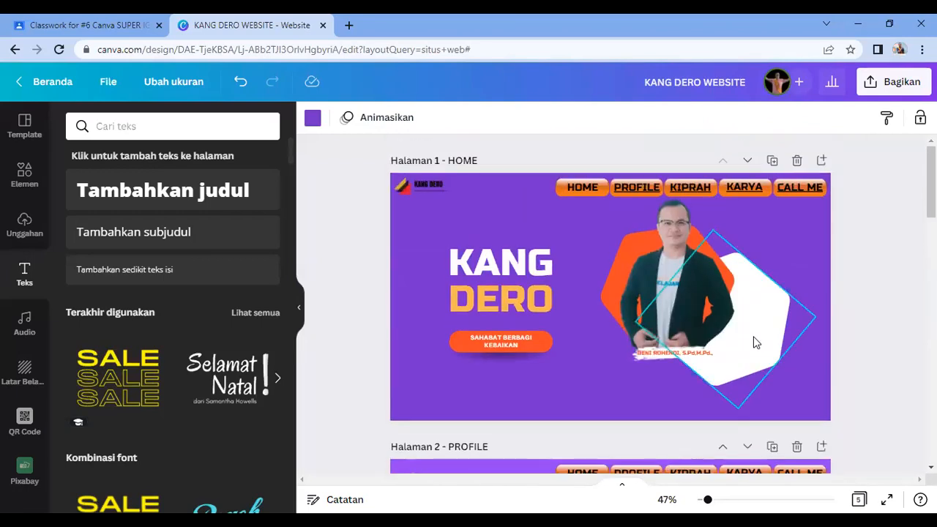
pyautogui.scroll(-4, 757, 343)
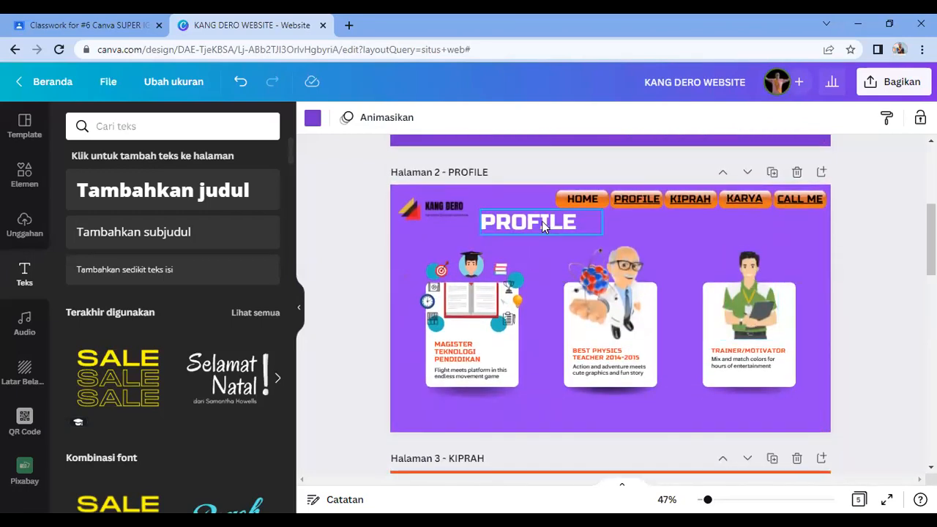
pyautogui.moveTo(542, 221); pyautogui.dragTo(517, 232)
pyautogui.scroll(-4, 539, 227)
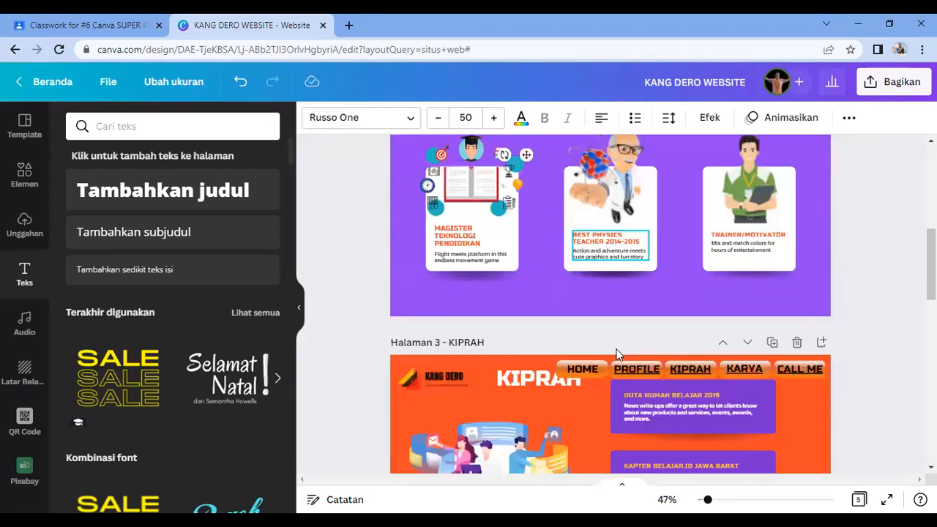
pyautogui.moveTo(542, 229); pyautogui.dragTo(525, 243)
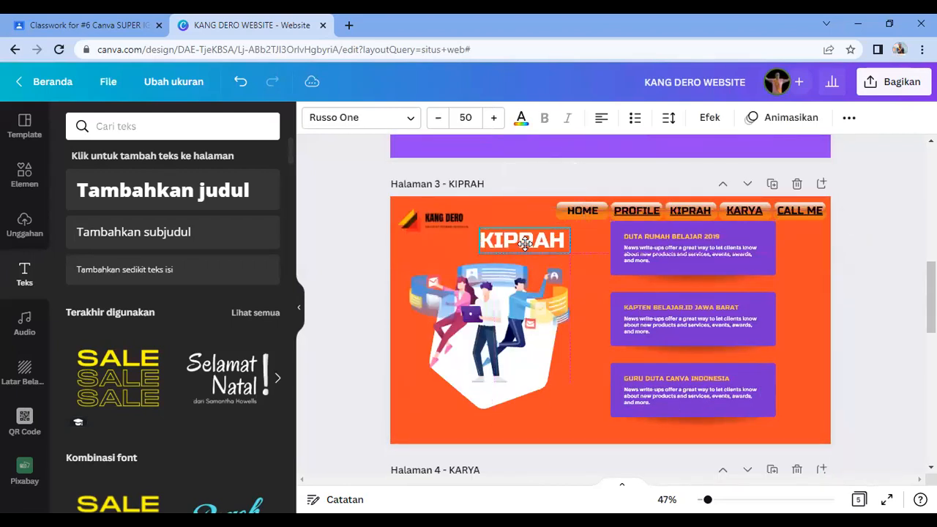
# Step: Shift the three purple boxes on the KIPRAH page right and down together
pyautogui.click(755, 268)
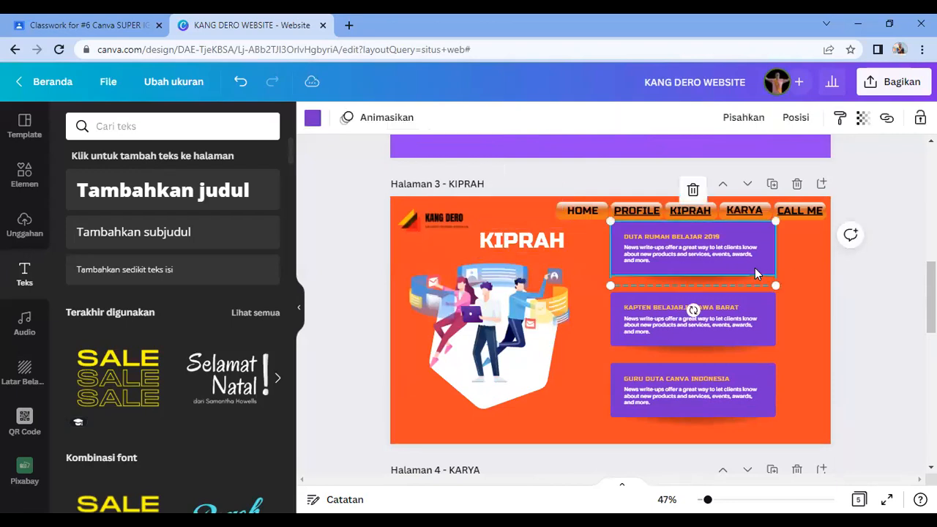
pyautogui.moveTo(754, 272); pyautogui.dragTo(755, 272)
pyautogui.click(737, 326)
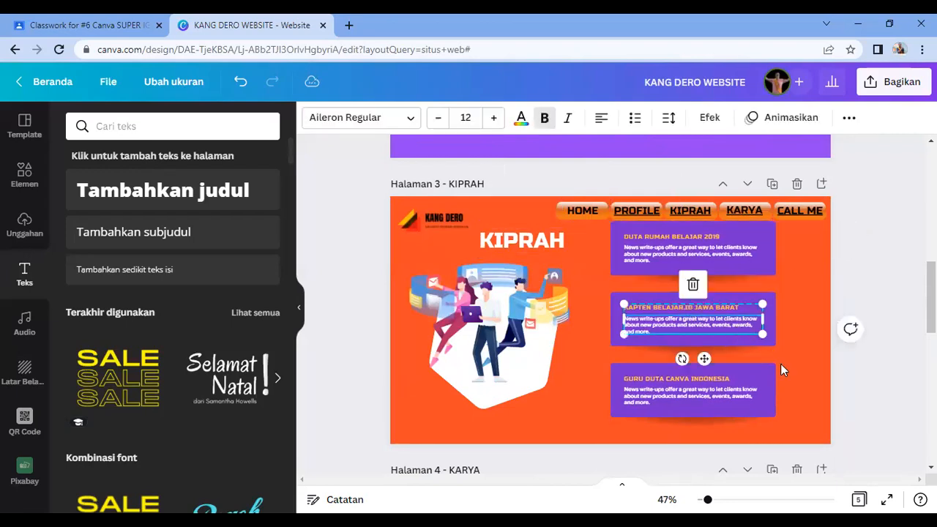
pyautogui.click(791, 420)
pyautogui.moveTo(790, 425); pyautogui.dragTo(659, 260)
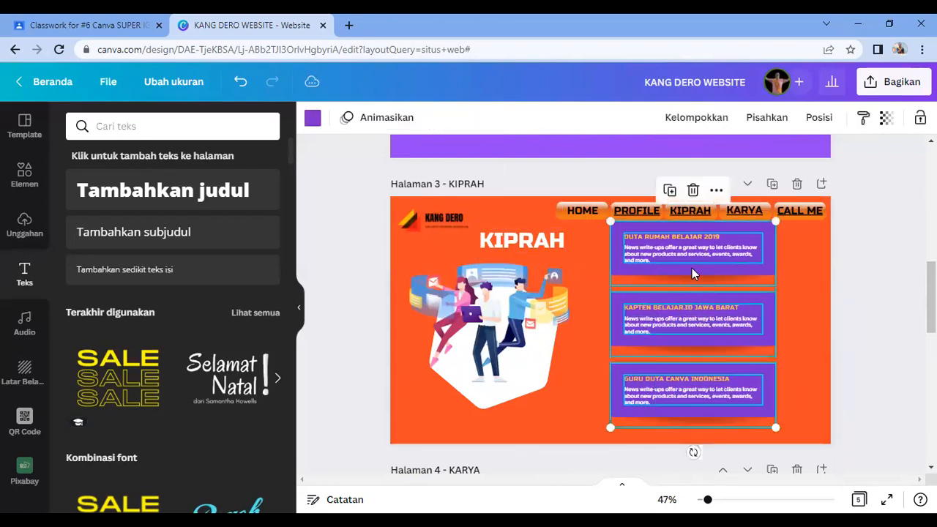
pyautogui.moveTo(712, 293); pyautogui.dragTo(738, 307)
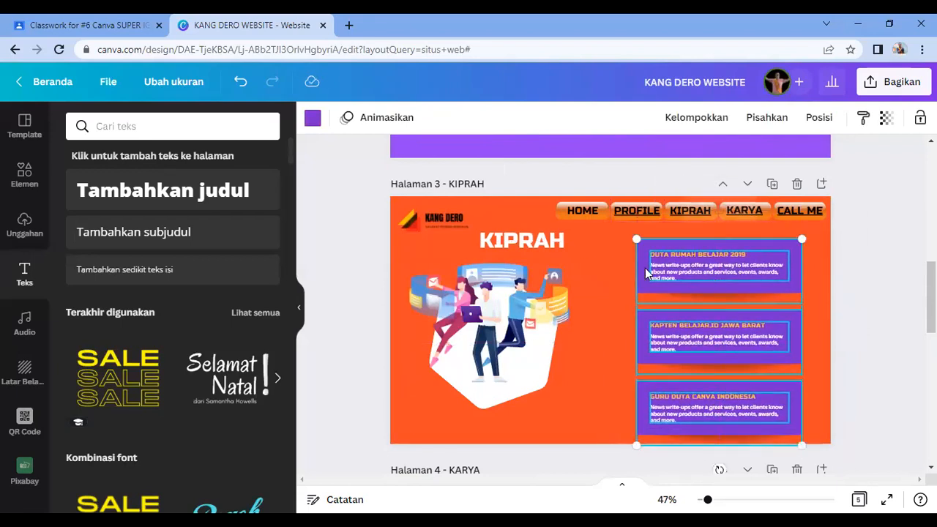
# Step: Move the KIPRAH page illustration down slightly
pyautogui.click(496, 306)
pyautogui.moveTo(496, 306); pyautogui.dragTo(502, 318)
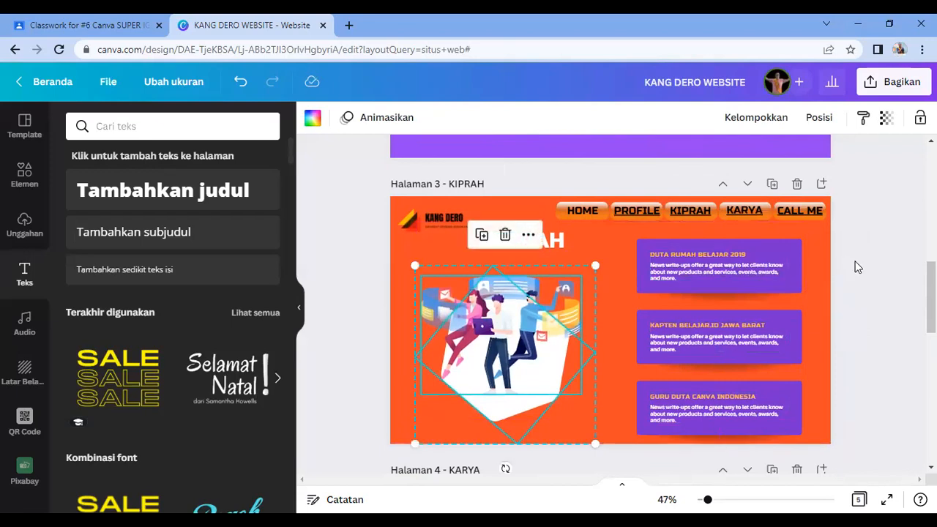
pyautogui.click(871, 268)
# Step: Drag the KARYA title down-left below the navigation bar
pyautogui.scroll(-3, 733, 317)
pyautogui.scroll(-2, 731, 314)
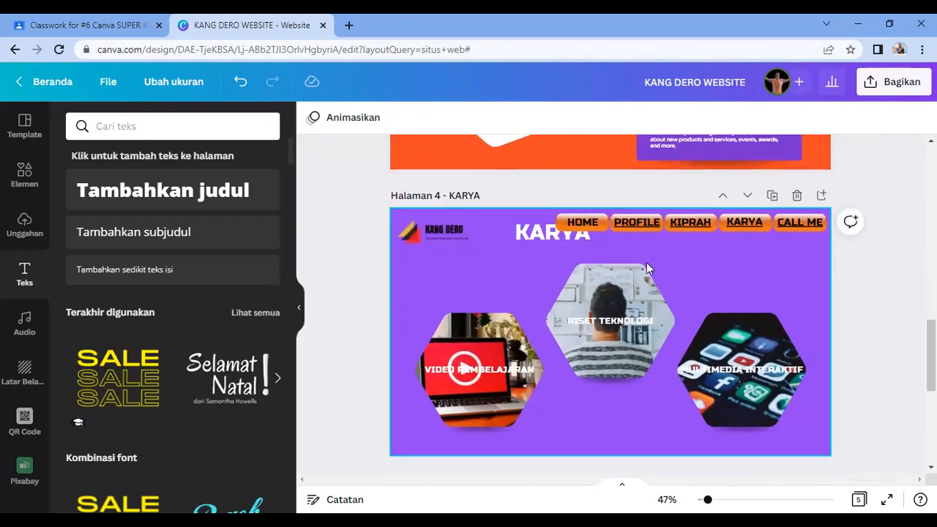
pyautogui.moveTo(545, 238); pyautogui.dragTo(495, 265)
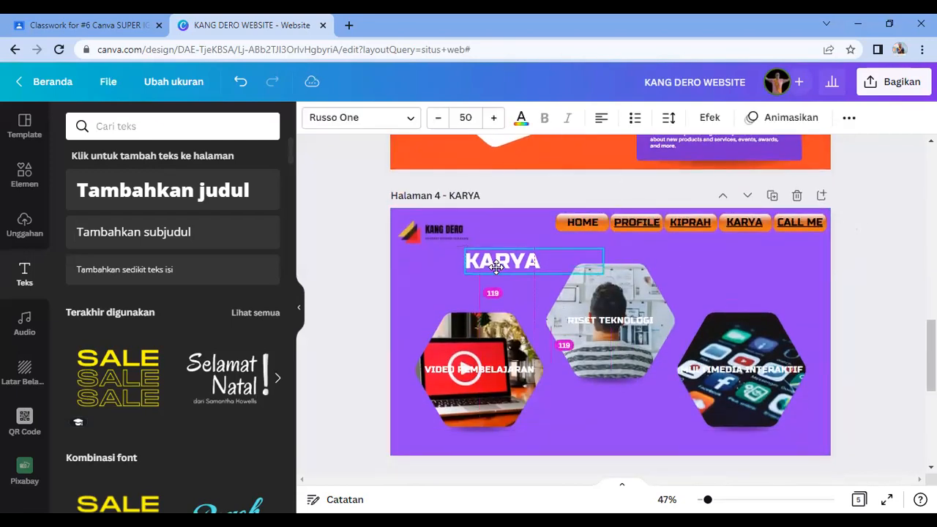
pyautogui.scroll(-8, 771, 330)
pyautogui.click(758, 414)
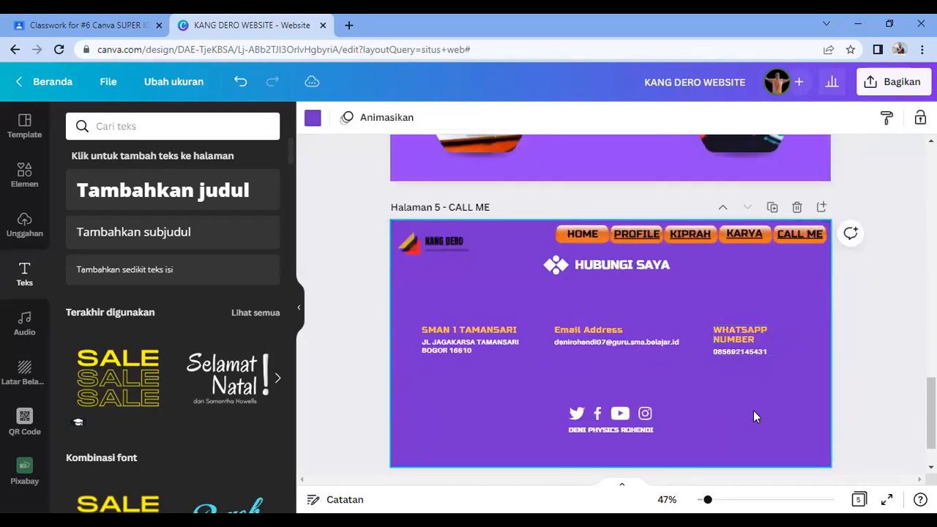
pyautogui.scroll(15, 755, 414)
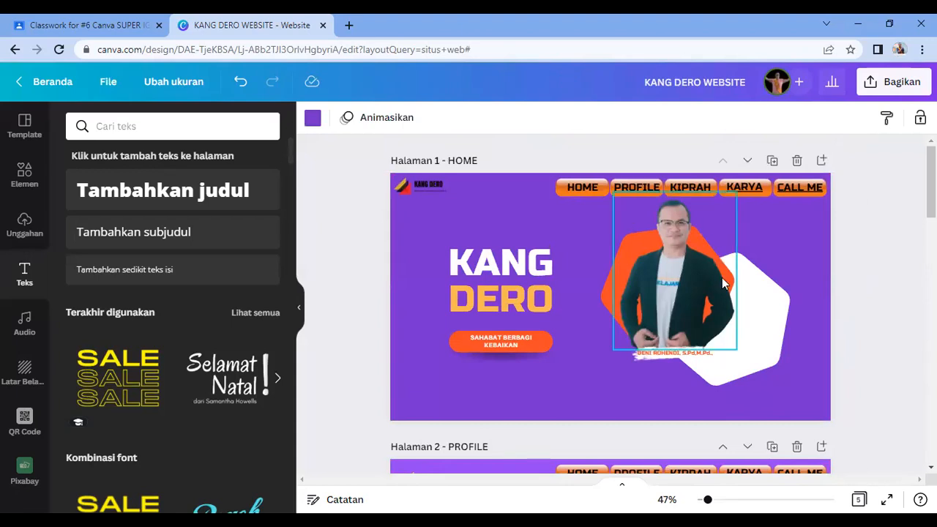
pyautogui.scroll(-3, 703, 293)
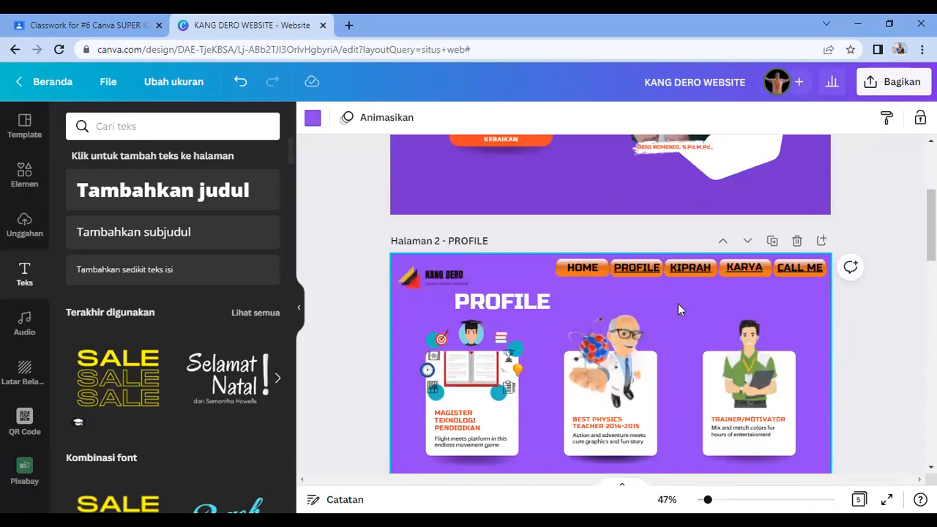
pyautogui.scroll(3, 681, 300)
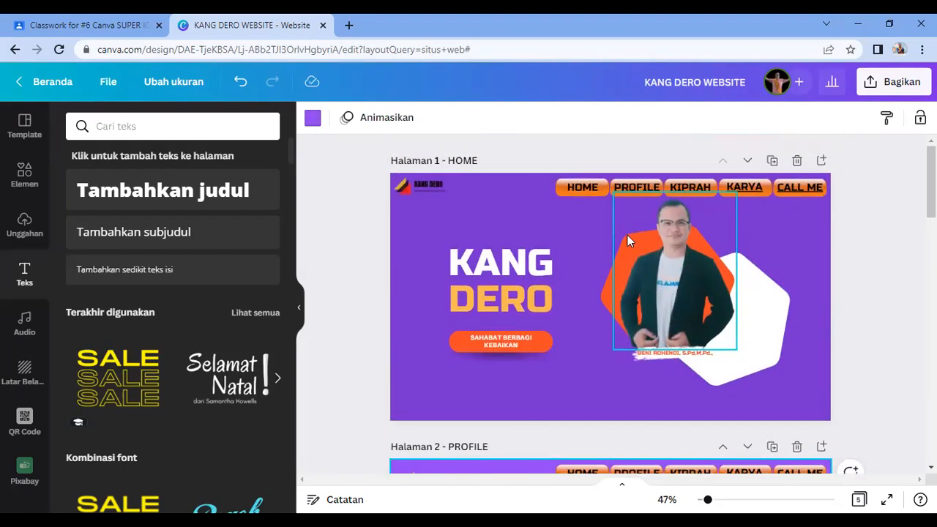
pyautogui.click(588, 187)
pyautogui.click(589, 270)
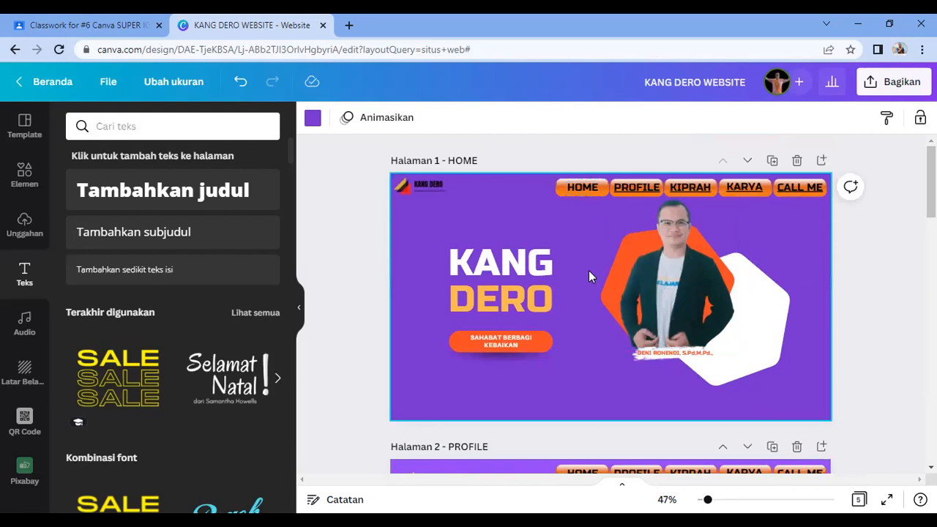
pyautogui.click(585, 192)
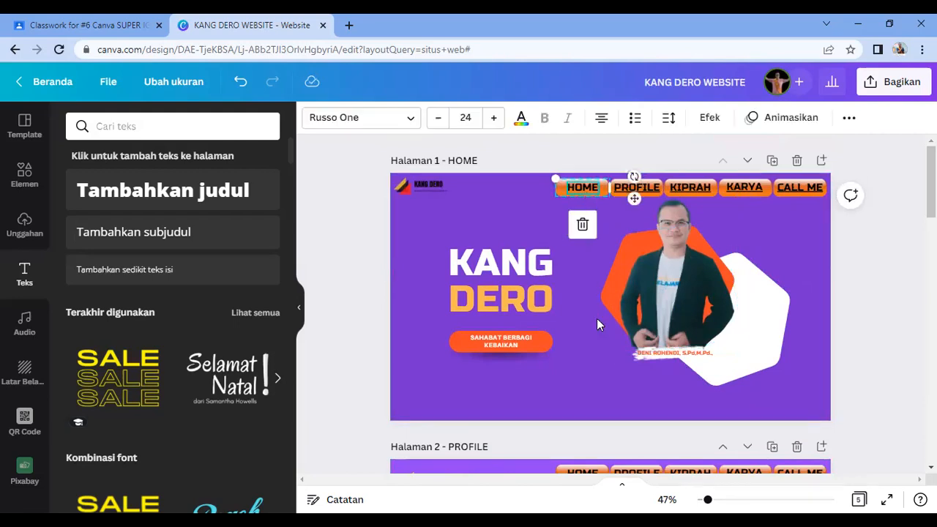
pyautogui.scroll(-3, 597, 319)
pyautogui.click(666, 373)
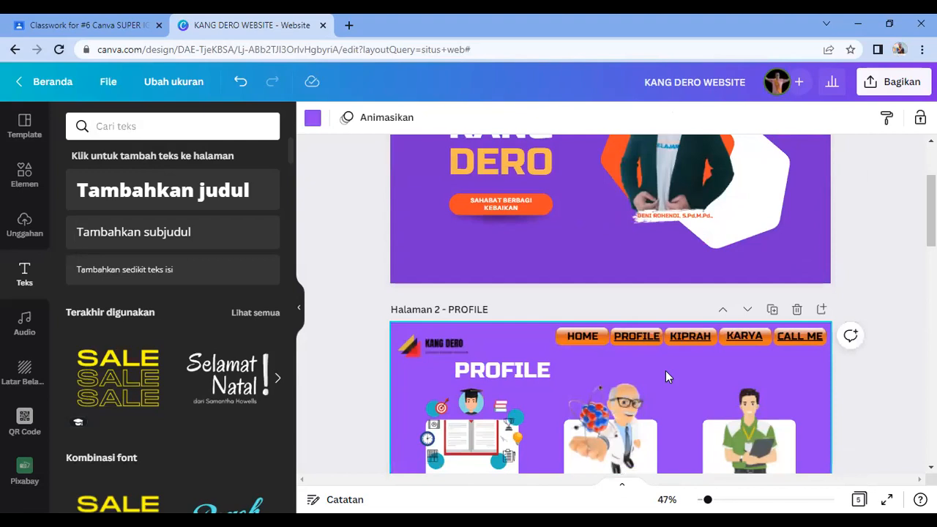
pyautogui.scroll(-3, 699, 368)
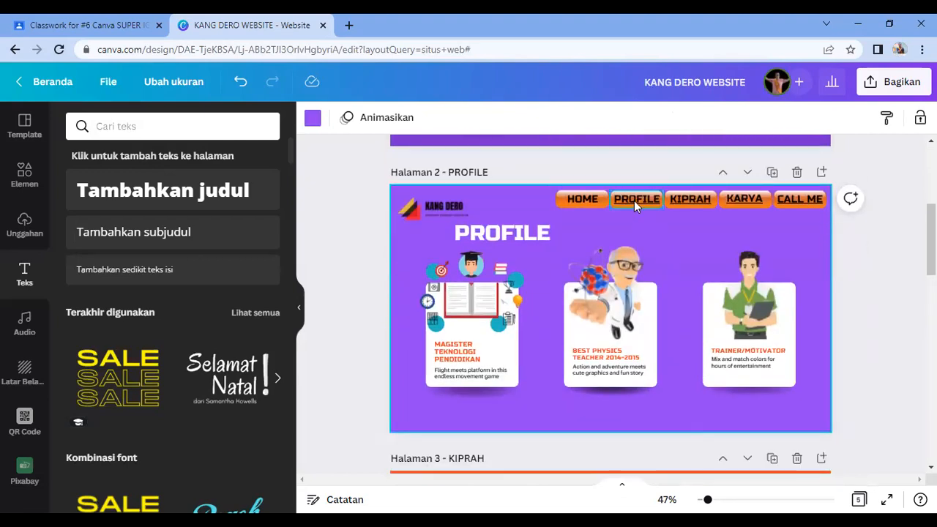
# Step: Remove the link from the PROFILE menu item on the PROFILE page
pyautogui.click(635, 203)
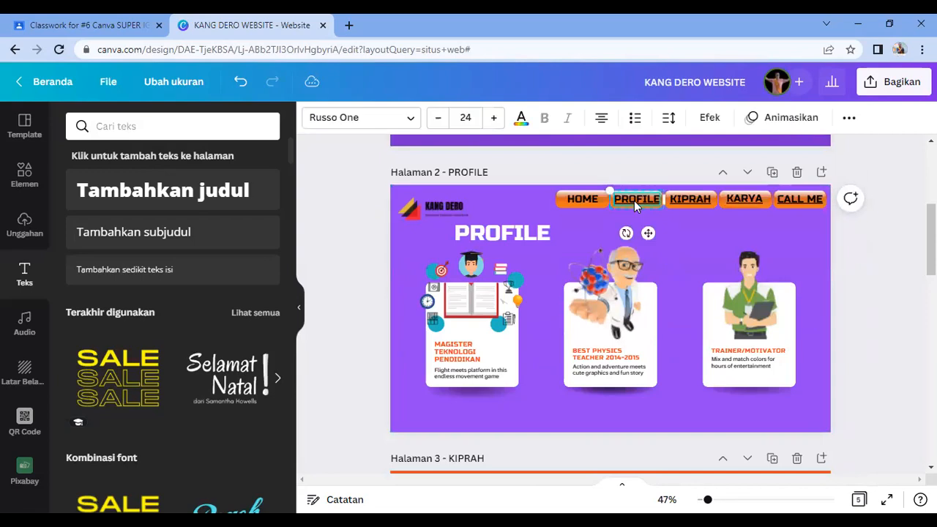
pyautogui.click(848, 119)
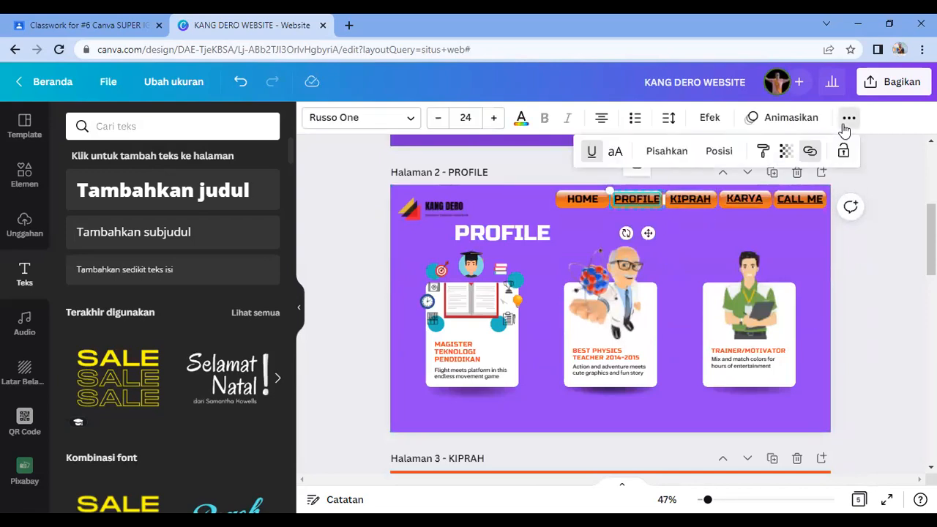
pyautogui.click(810, 152)
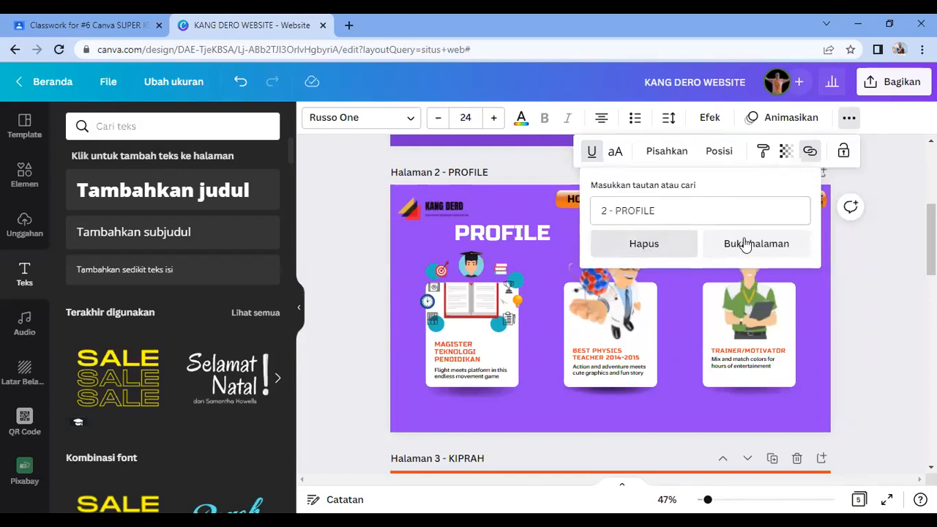
pyautogui.click(654, 253)
pyautogui.click(509, 201)
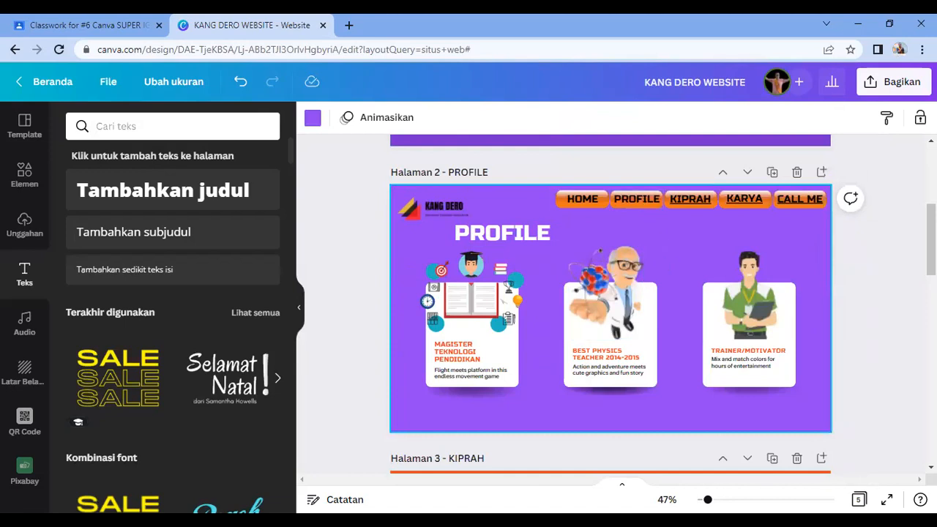
# Step: Link the HOME menu item to page 1 - HOME and jump there to check
pyautogui.click(593, 205)
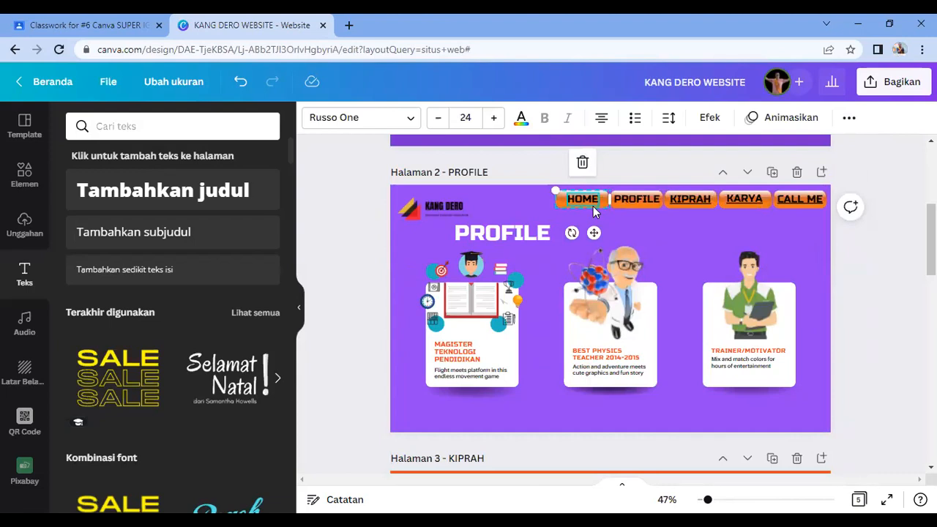
pyautogui.click(849, 120)
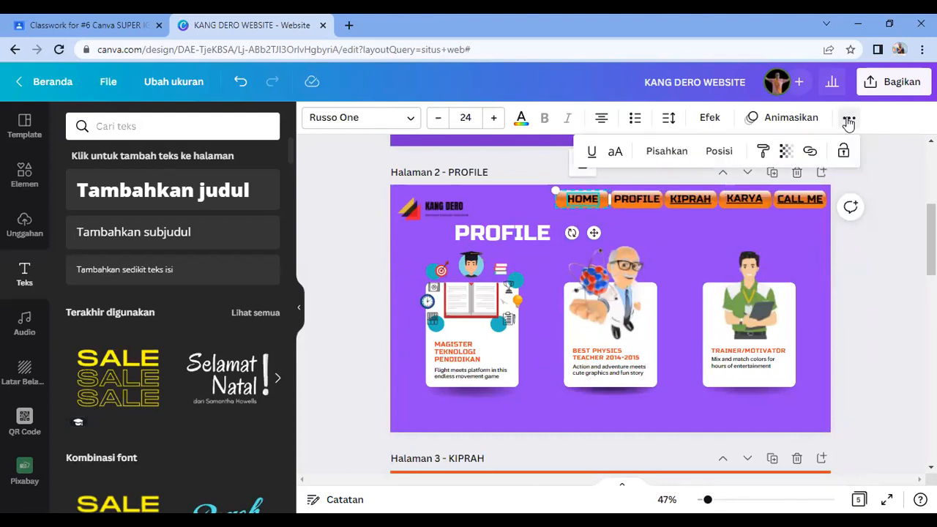
pyautogui.click(810, 150)
pyautogui.click(655, 391)
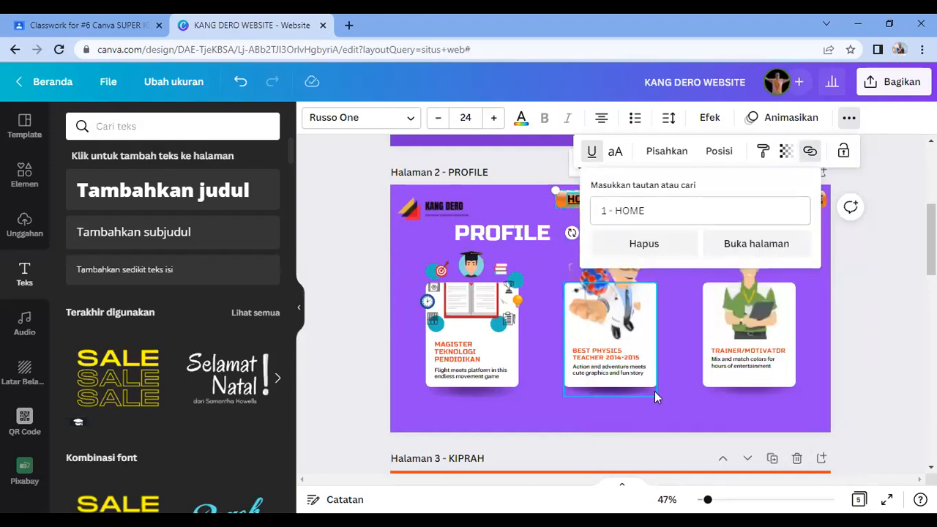
pyautogui.click(761, 247)
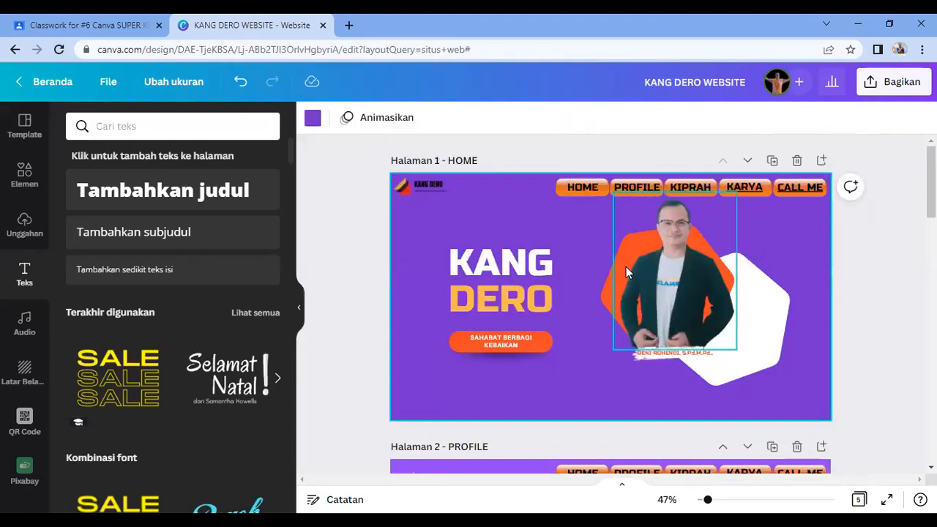
pyautogui.scroll(-3, 614, 307)
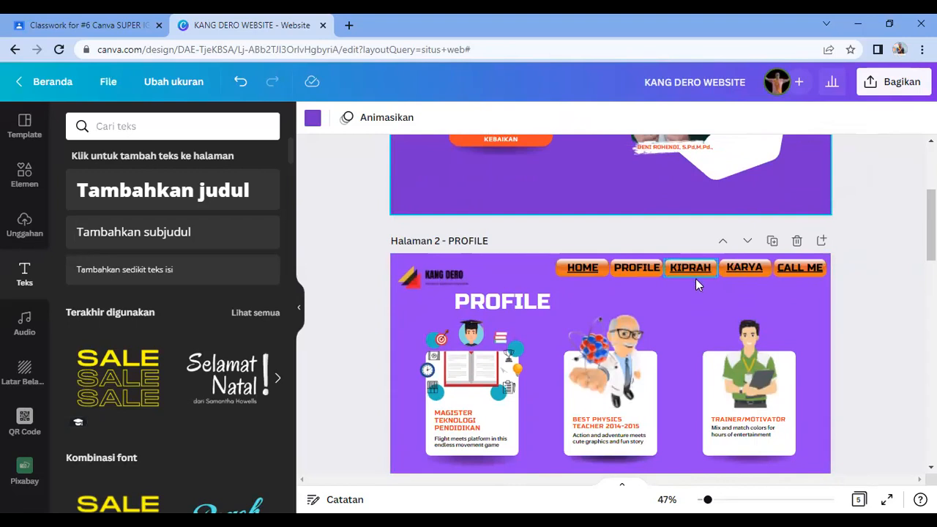
pyautogui.scroll(-5, 685, 314)
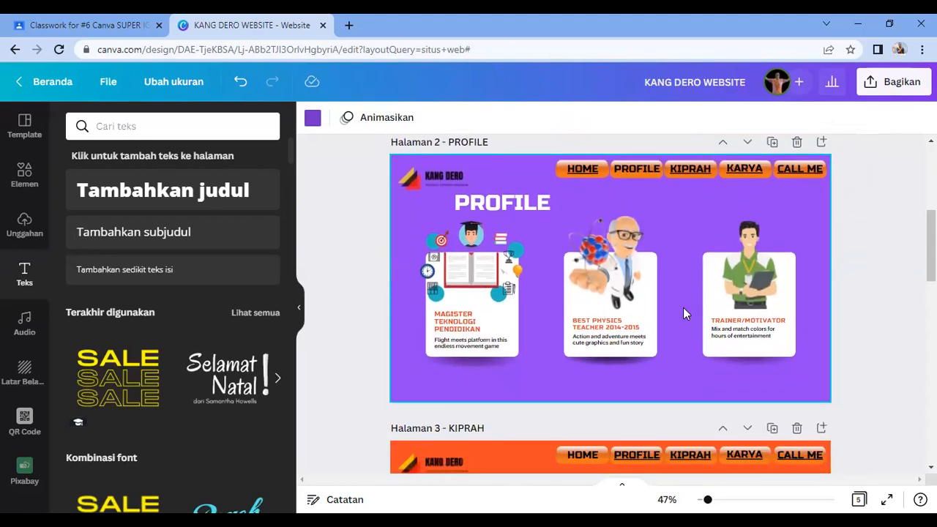
pyautogui.scroll(-2, 684, 313)
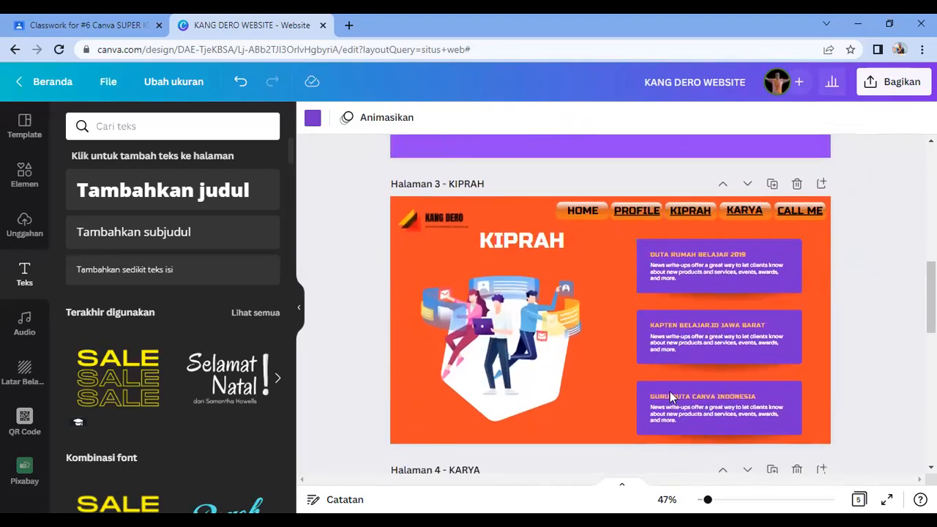
# Step: Remove the link from the KIPRAH menu item on the KIPRAH page
pyautogui.click(594, 366)
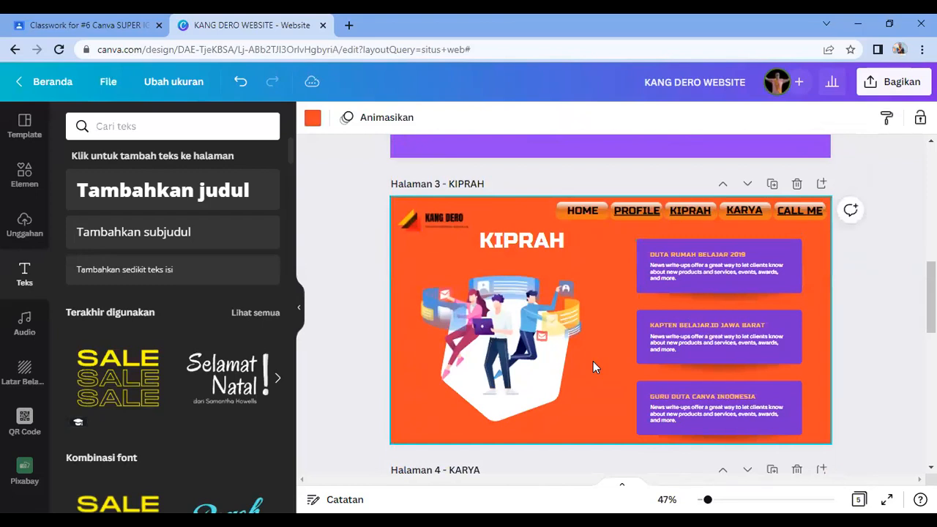
pyautogui.click(681, 215)
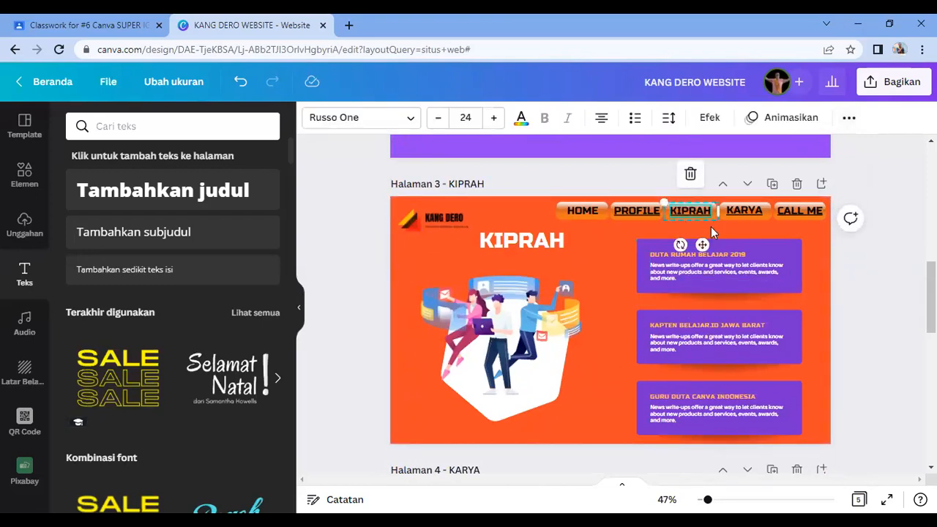
pyautogui.click(849, 118)
pyautogui.click(809, 150)
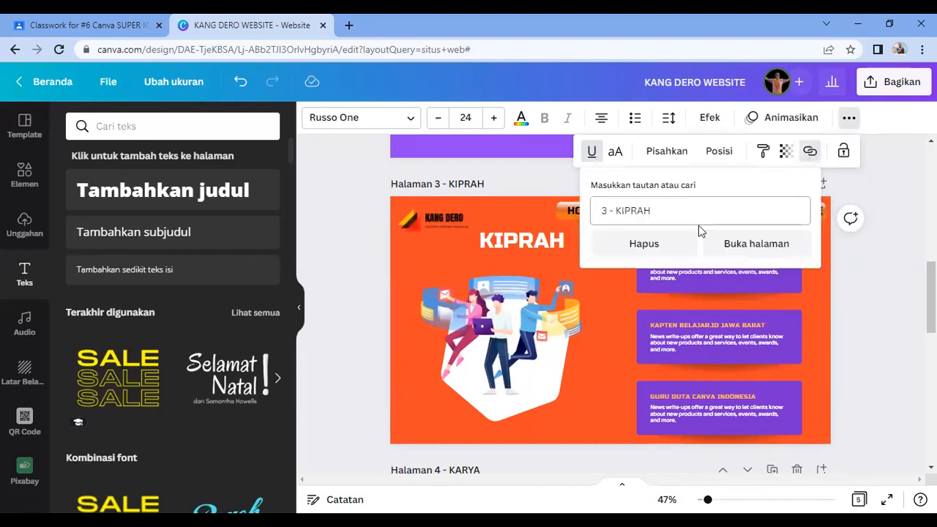
pyautogui.click(657, 245)
pyautogui.click(522, 215)
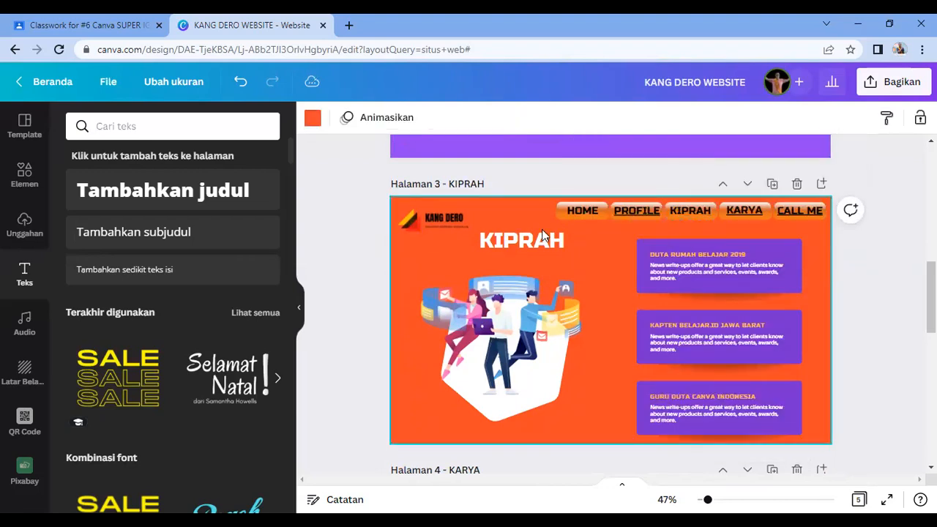
# Step: Link the HOME menu item to page 1 - HOME and jump there to check
pyautogui.click(591, 214)
pyautogui.click(848, 119)
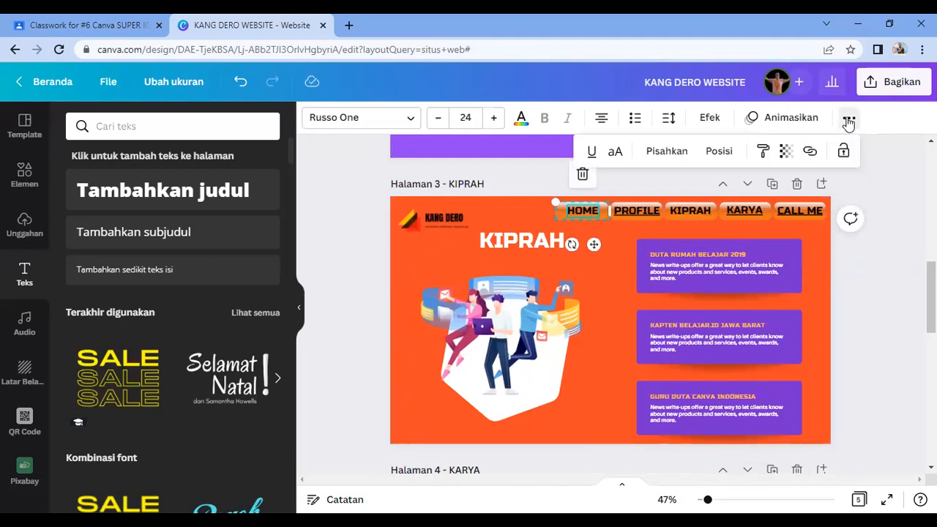
pyautogui.click(810, 151)
pyautogui.click(669, 391)
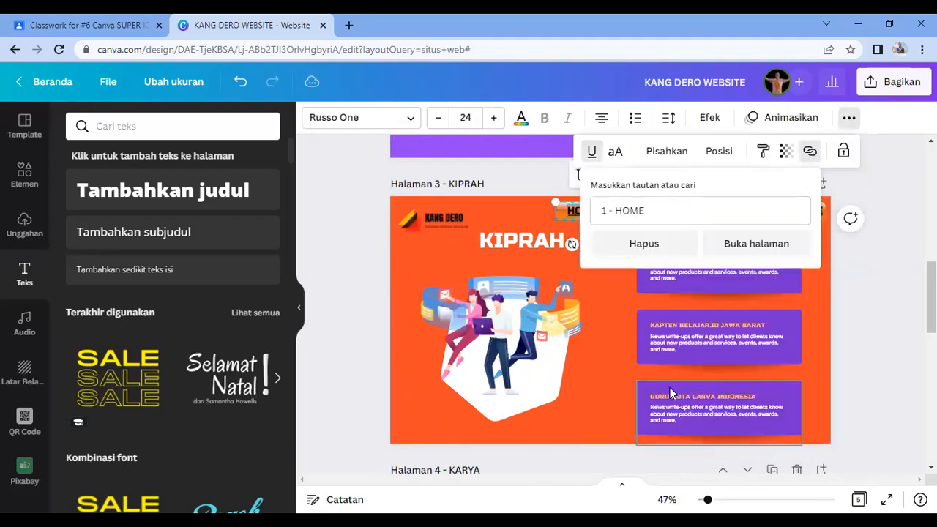
pyautogui.click(768, 242)
# Step: Remove the link from the KARYA menu item on the KARYA page
pyautogui.scroll(-2, 762, 285)
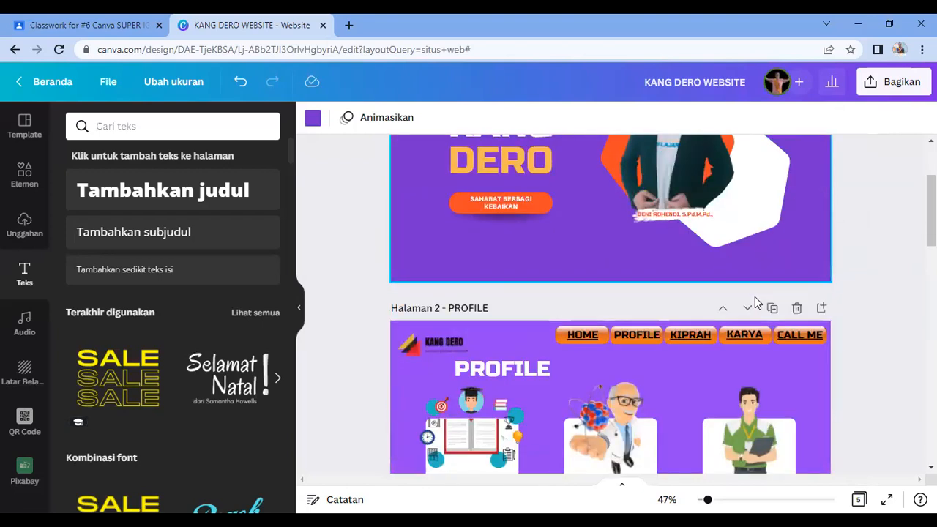
pyautogui.scroll(-8, 756, 302)
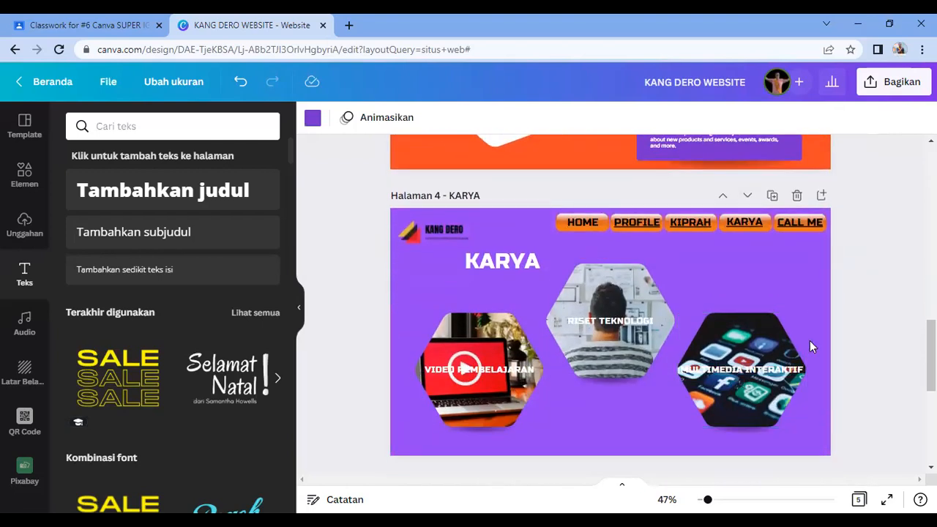
pyautogui.click(747, 228)
pyautogui.click(849, 119)
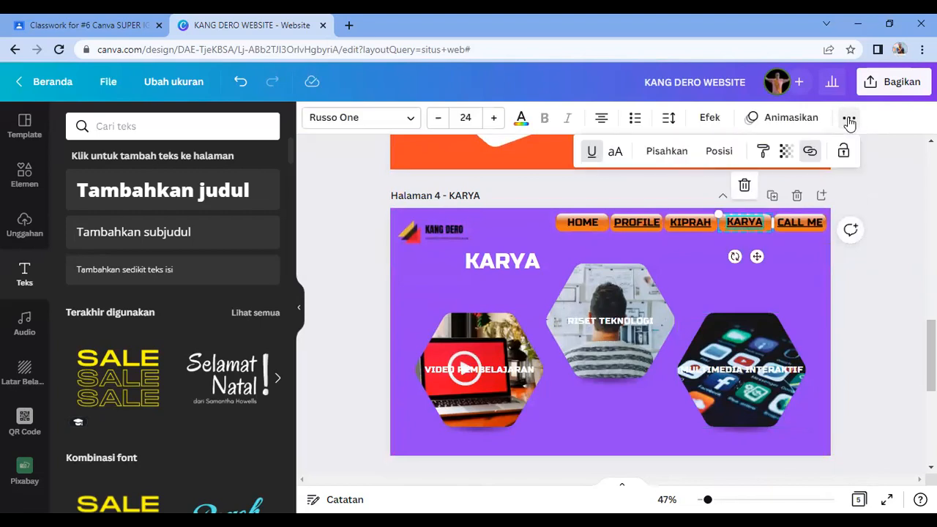
pyautogui.click(810, 152)
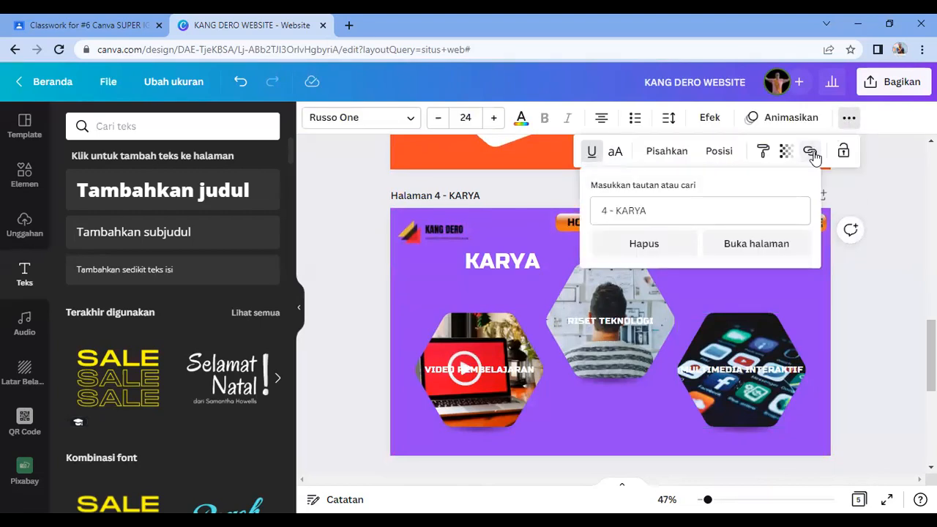
pyautogui.click(640, 247)
pyautogui.click(857, 323)
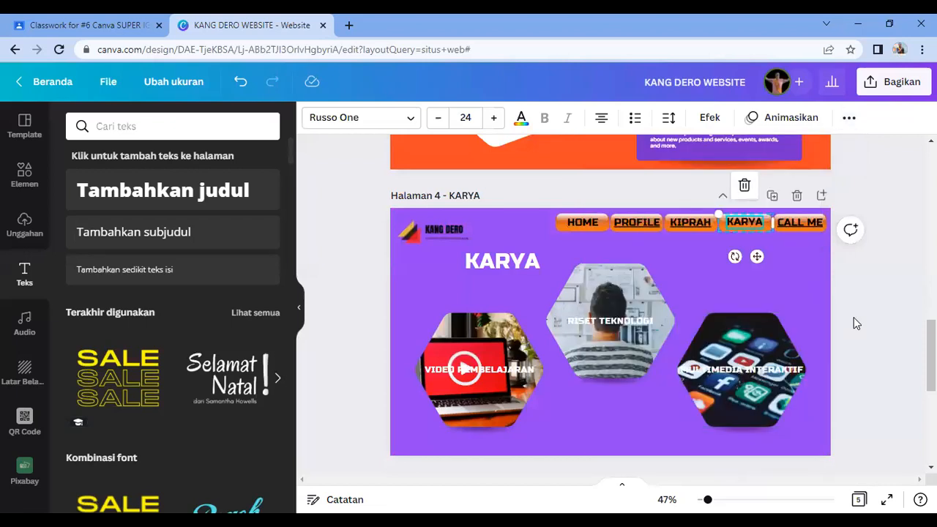
pyautogui.click(854, 317)
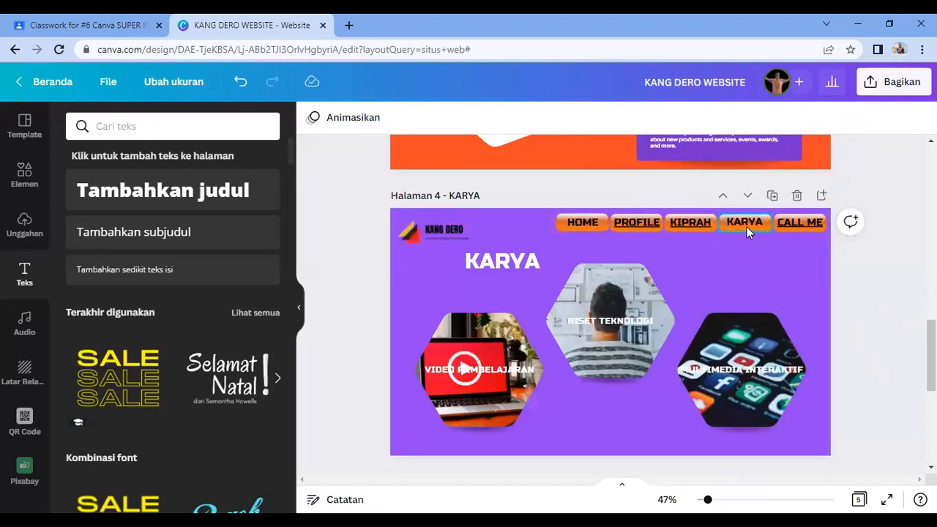
# Step: Link the HOME menu item to page 1 - HOME and jump there to check
pyautogui.click(590, 227)
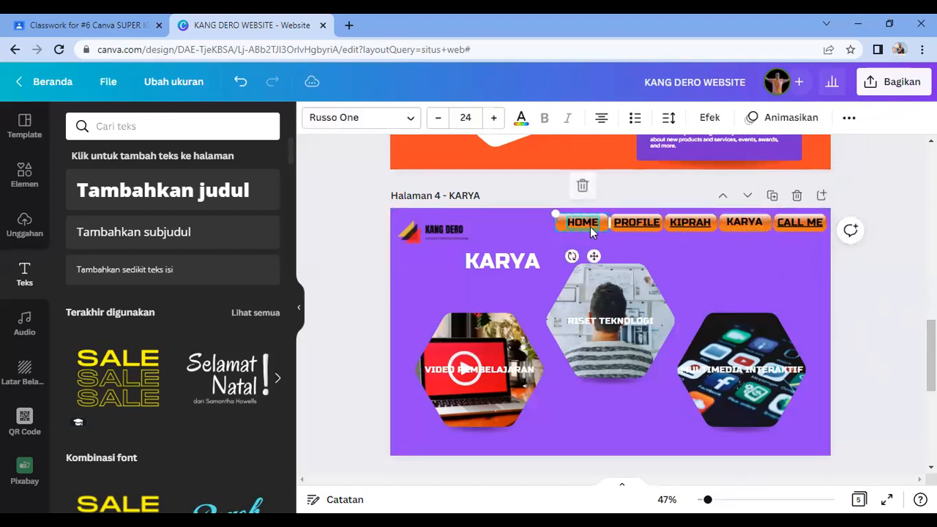
pyautogui.click(848, 120)
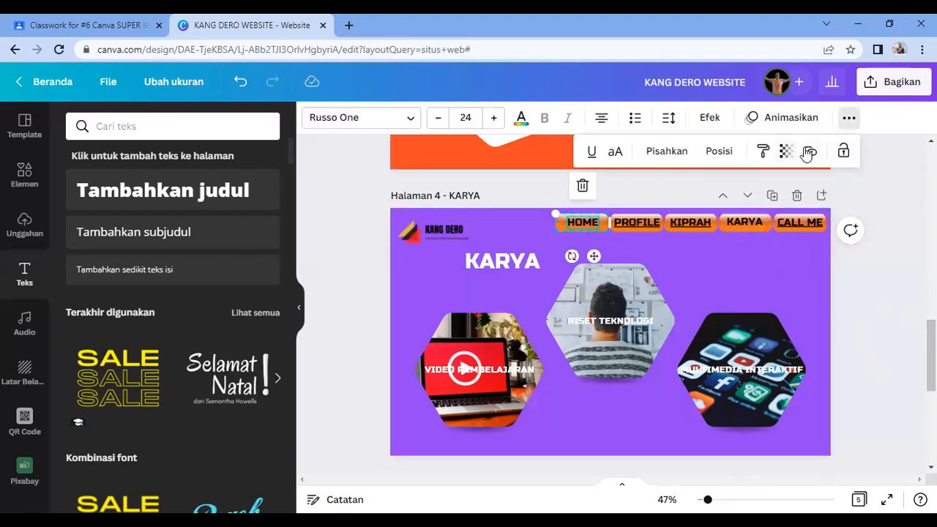
pyautogui.click(808, 151)
pyautogui.click(681, 387)
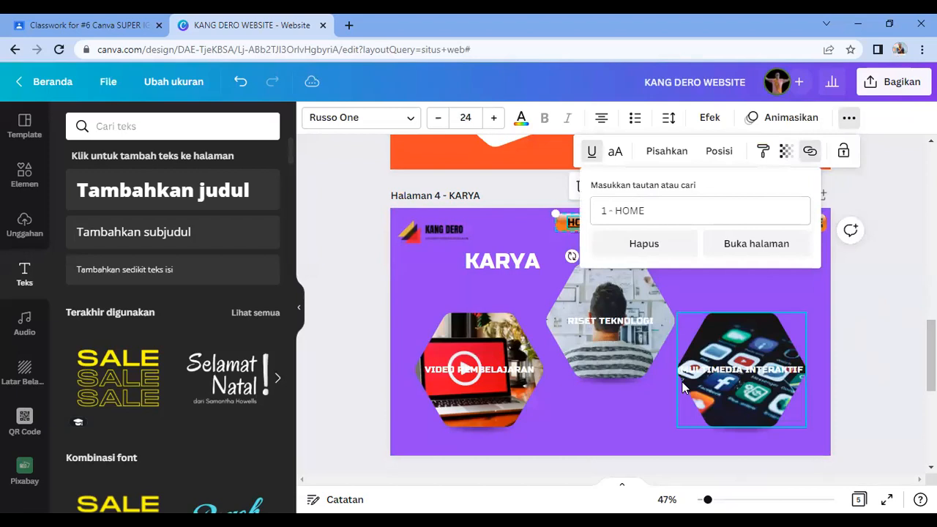
pyautogui.click(757, 244)
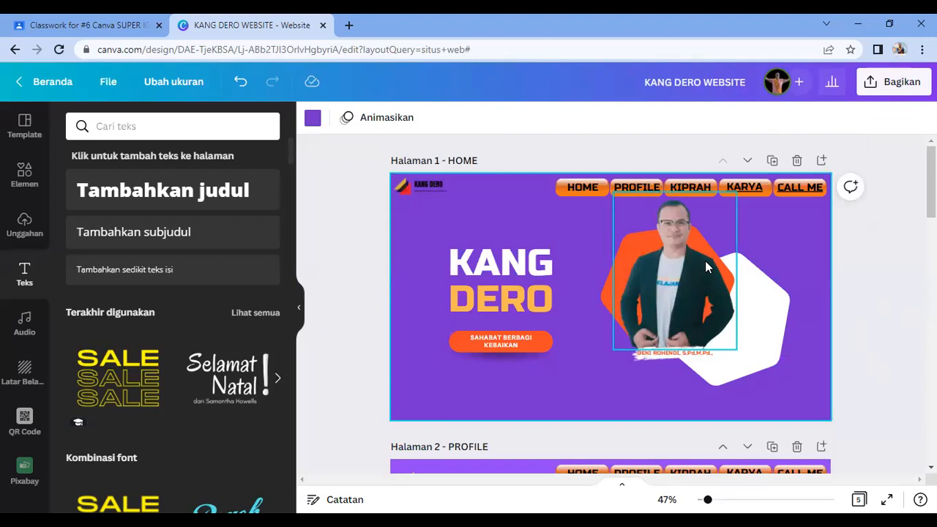
pyautogui.scroll(-6, 719, 275)
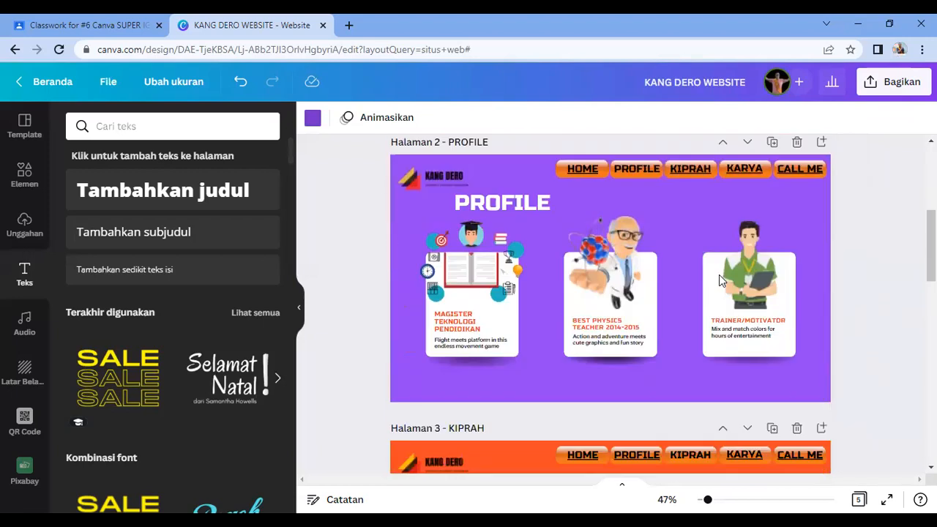
pyautogui.scroll(-3, 719, 276)
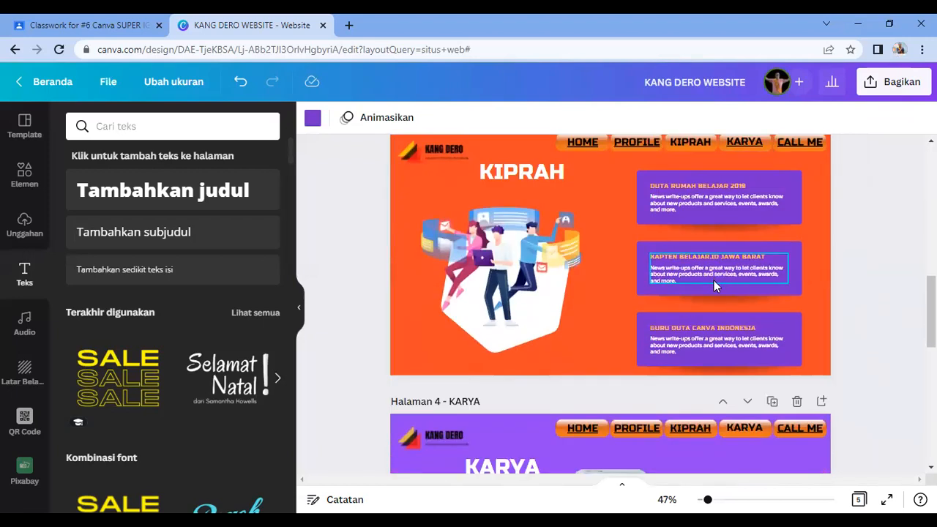
pyautogui.scroll(-2, 714, 280)
pyautogui.scroll(-1, 715, 285)
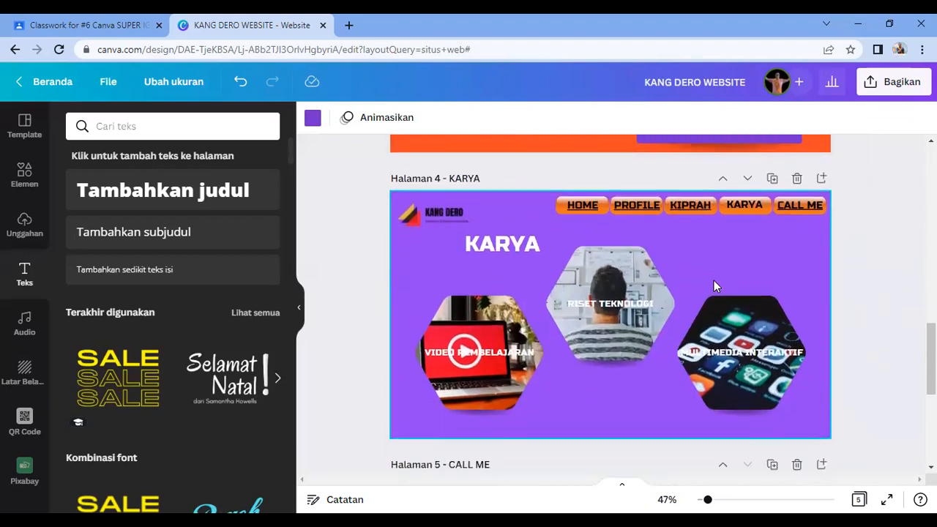
pyautogui.scroll(-1, 715, 286)
pyautogui.scroll(-2, 716, 286)
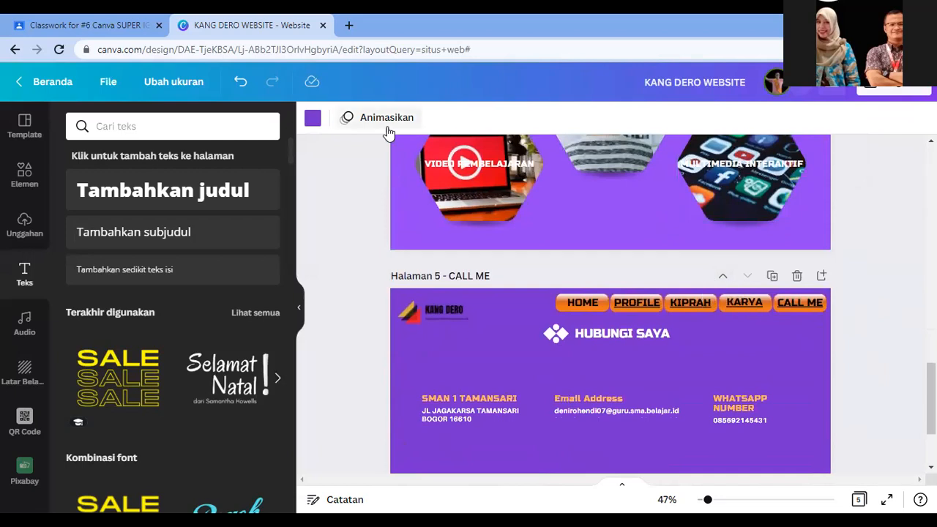
pyautogui.scroll(2, 579, 265)
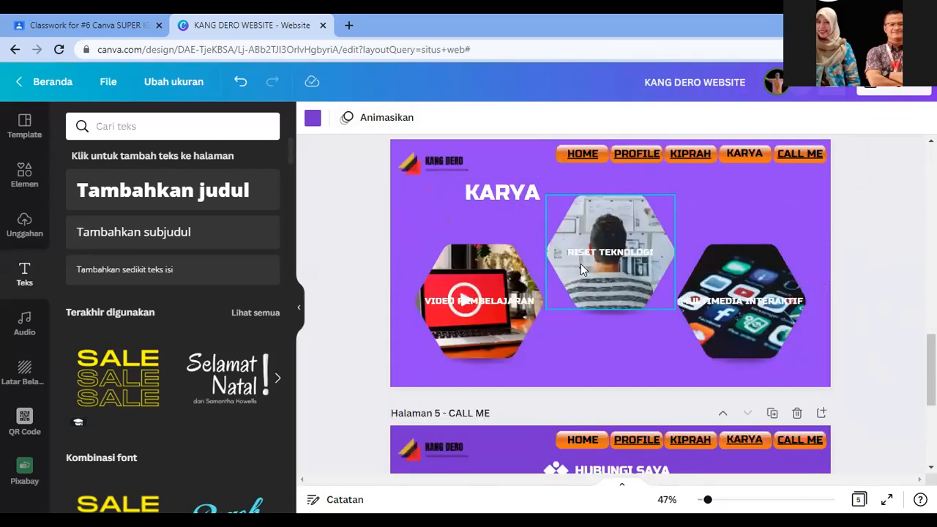
pyautogui.scroll(3, 581, 266)
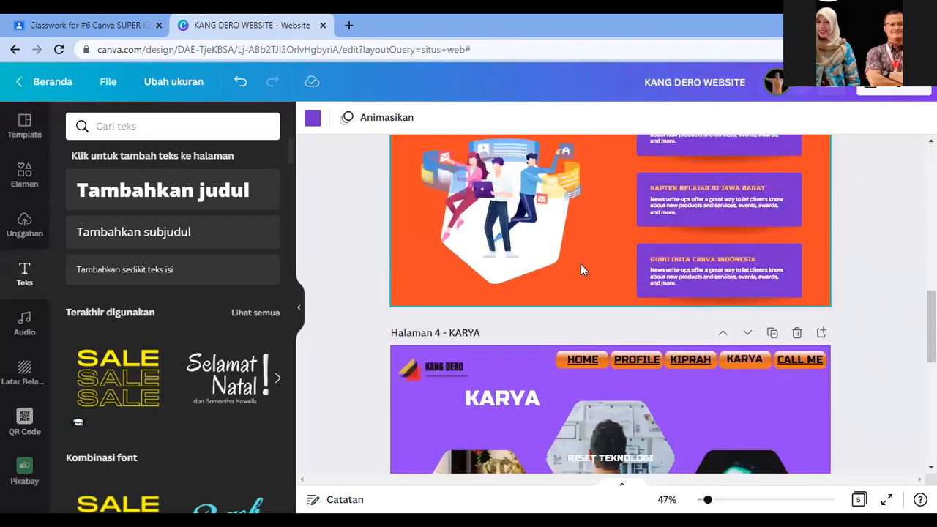
pyautogui.scroll(-1, 580, 270)
pyautogui.scroll(-5, 579, 270)
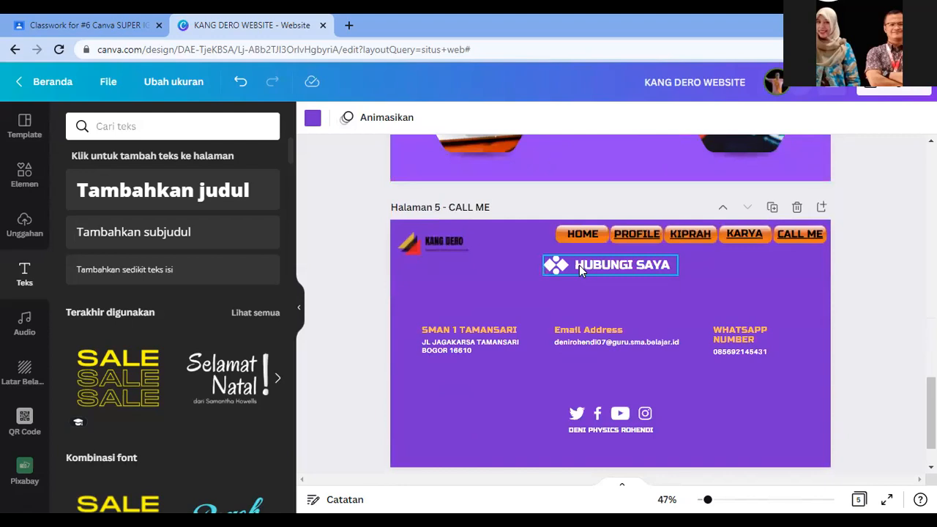
# Step: Remove the existing link from the CALL ME menu item on the contact page
pyautogui.click(777, 275)
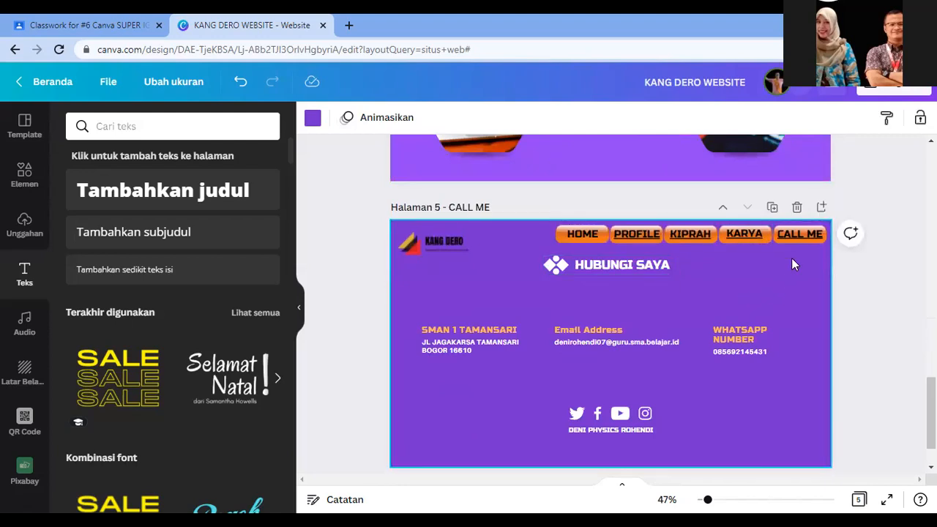
pyautogui.click(796, 237)
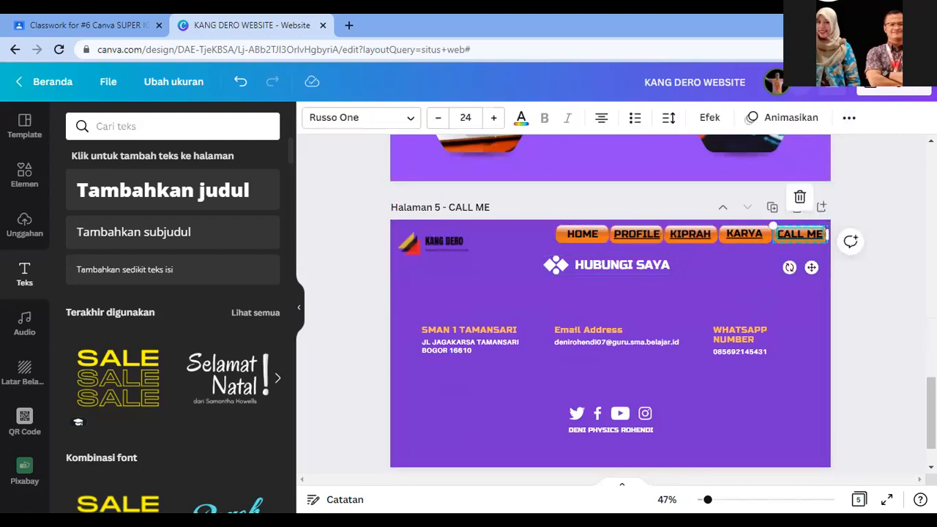
pyautogui.click(849, 118)
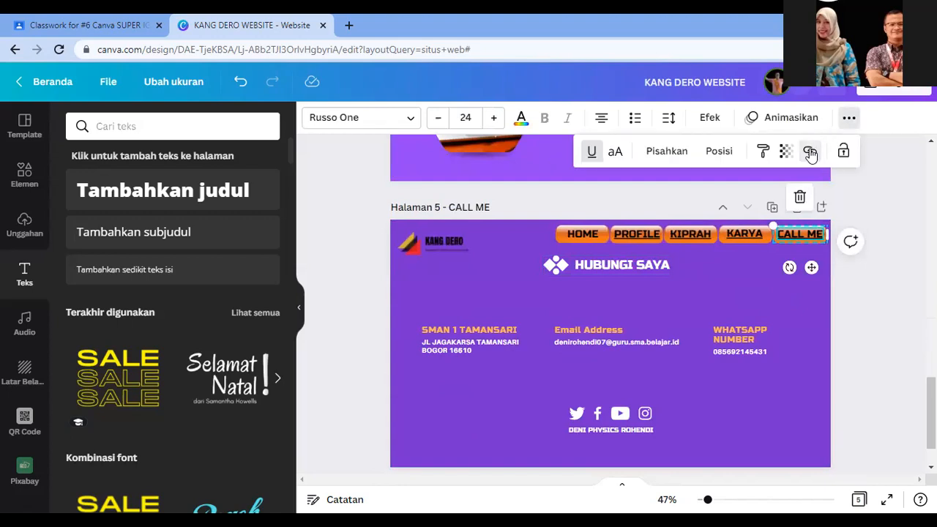
pyautogui.click(810, 151)
pyautogui.click(663, 250)
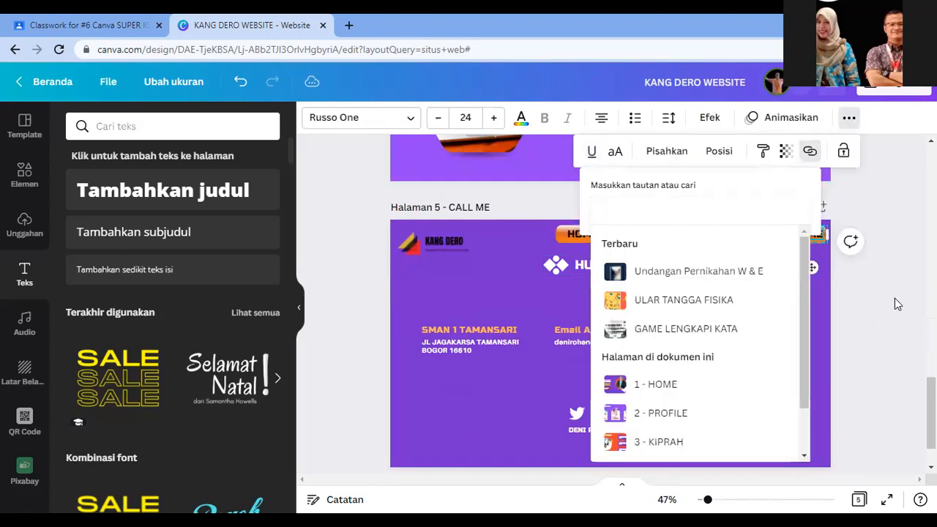
pyautogui.click(895, 300)
# Step: Confirm HOME links to page 1 - HOME and jump to that page
pyautogui.click(583, 234)
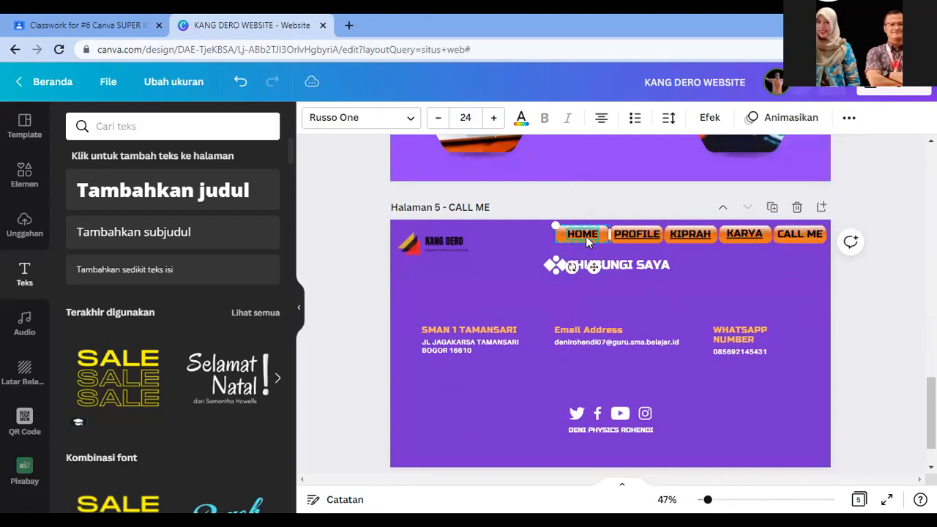
pyautogui.click(850, 118)
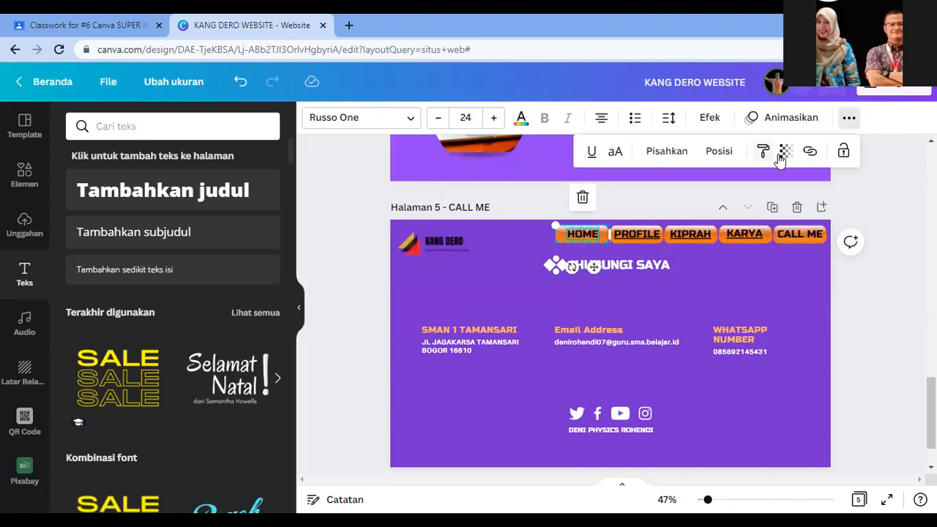
pyautogui.click(809, 153)
pyautogui.click(657, 384)
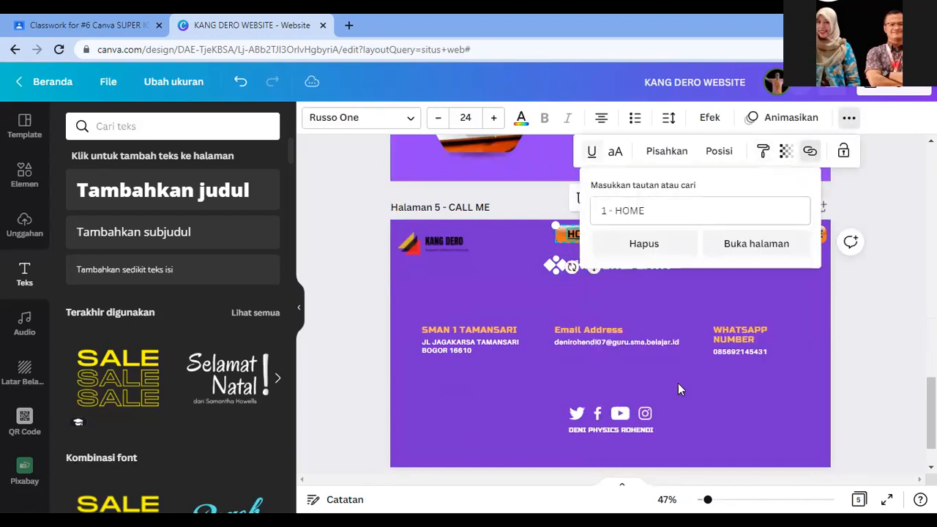
pyautogui.click(754, 246)
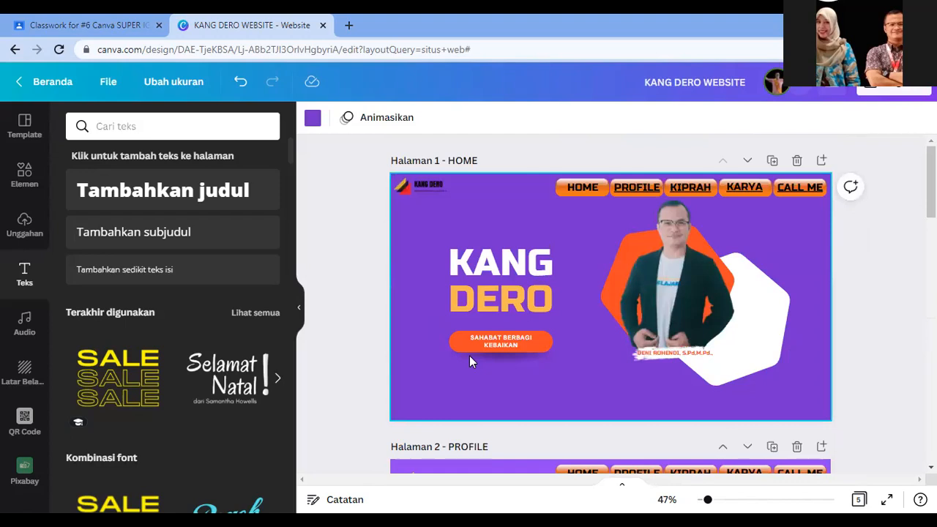
pyautogui.scroll(-4, 681, 358)
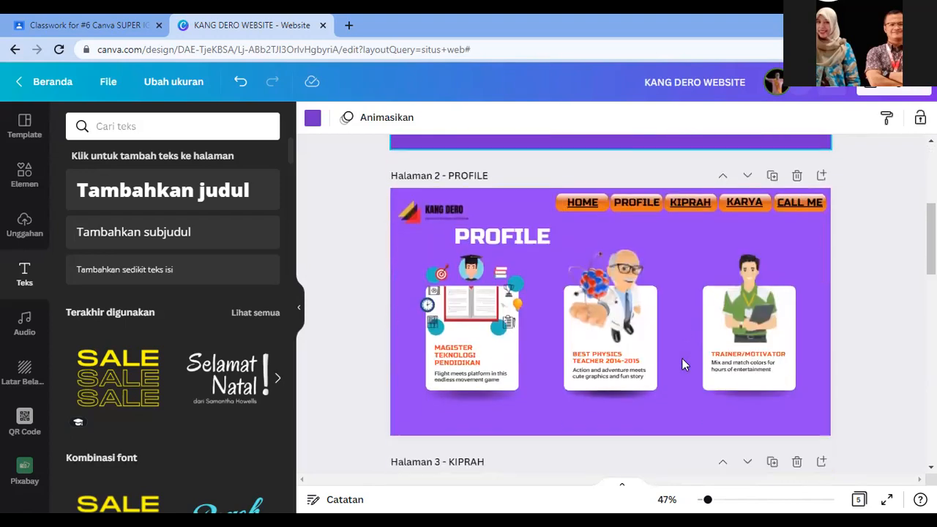
pyautogui.scroll(-10, 682, 354)
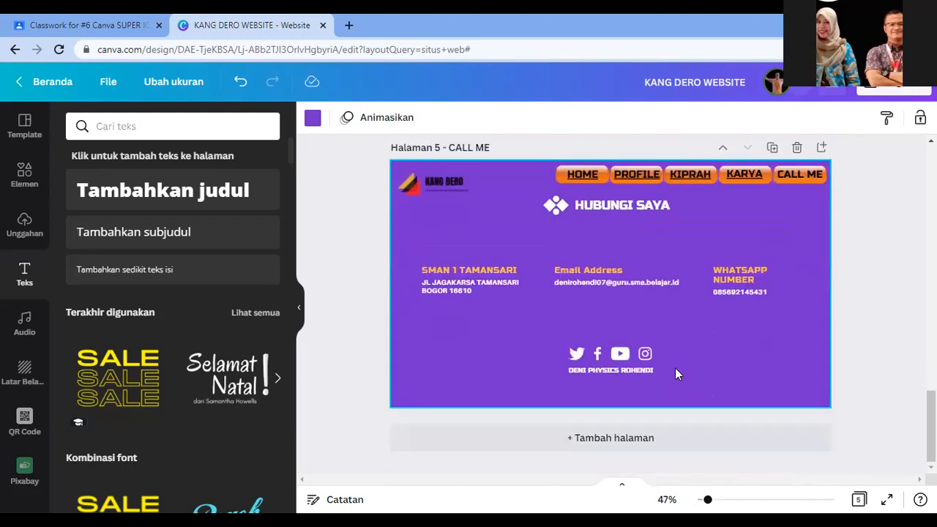
pyautogui.scroll(6, 675, 367)
pyautogui.scroll(10, 675, 367)
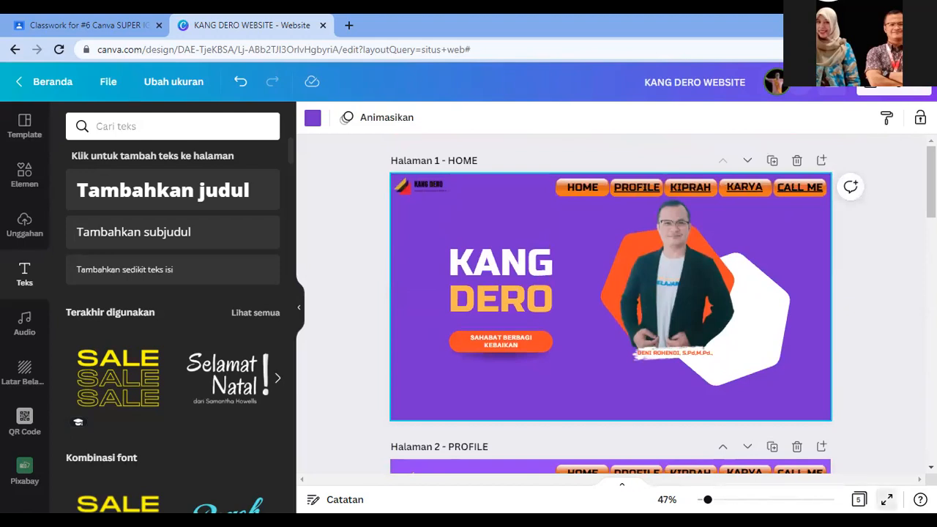
pyautogui.click(887, 500)
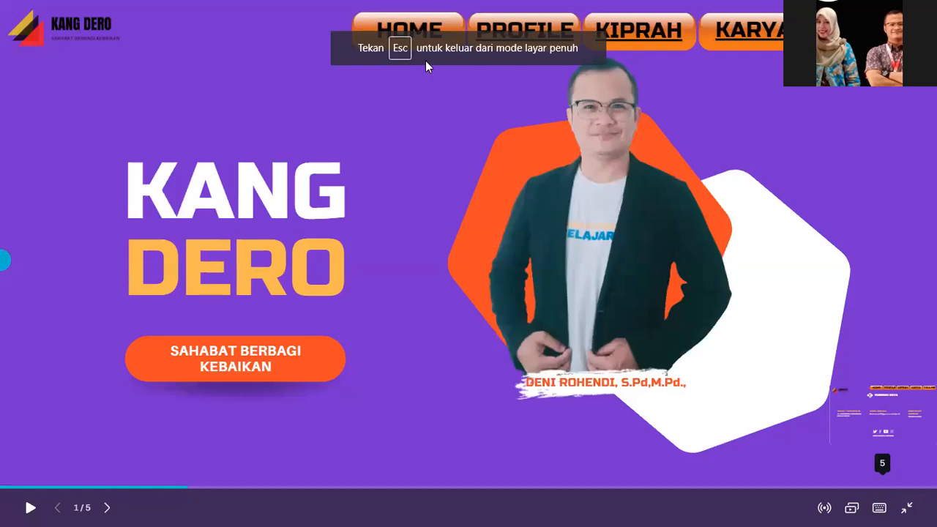
pyautogui.click(655, 210)
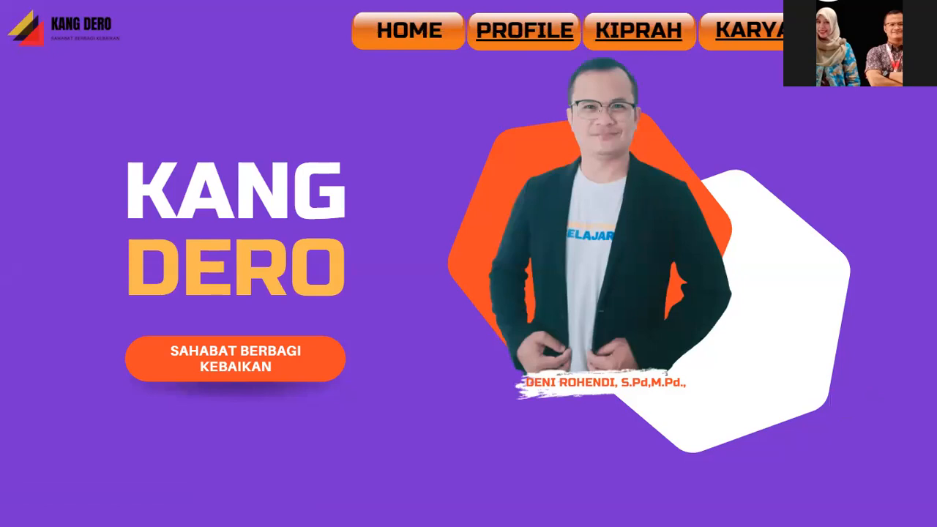
pyautogui.click(871, 31)
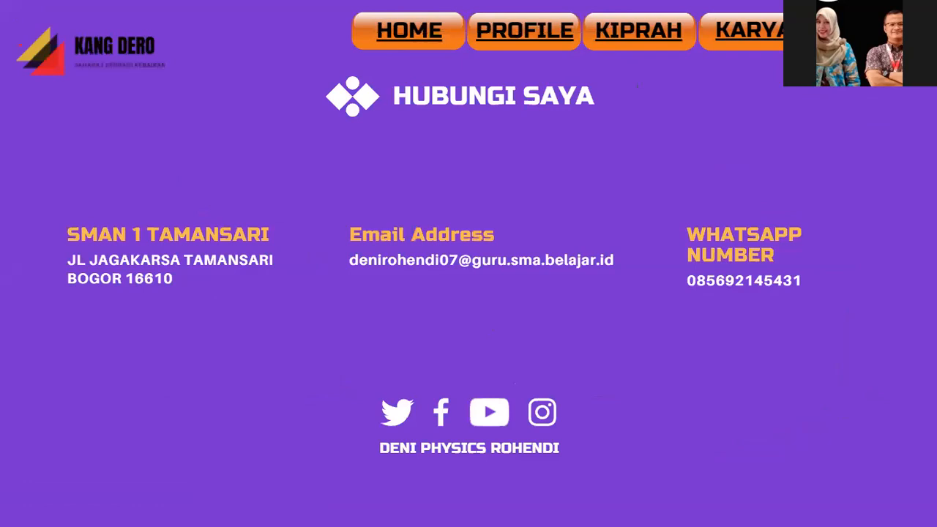
pyautogui.click(536, 35)
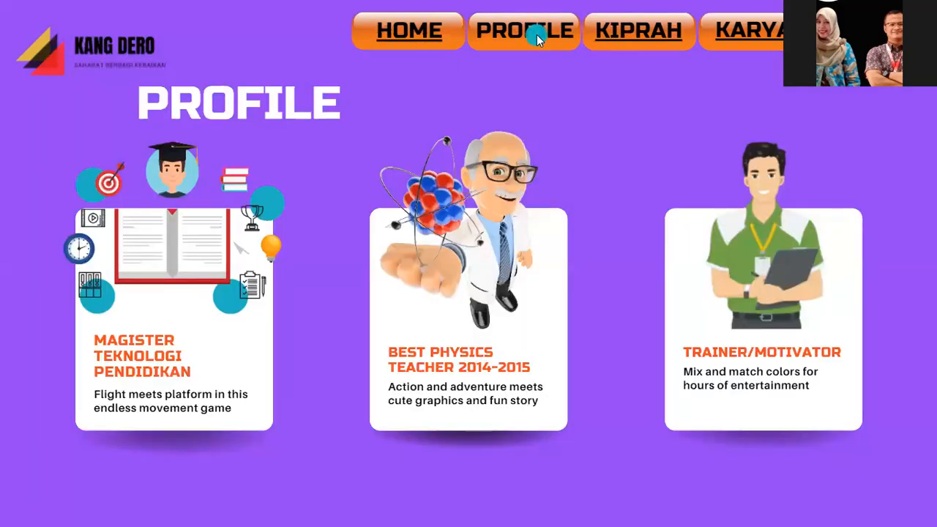
pyautogui.click(631, 37)
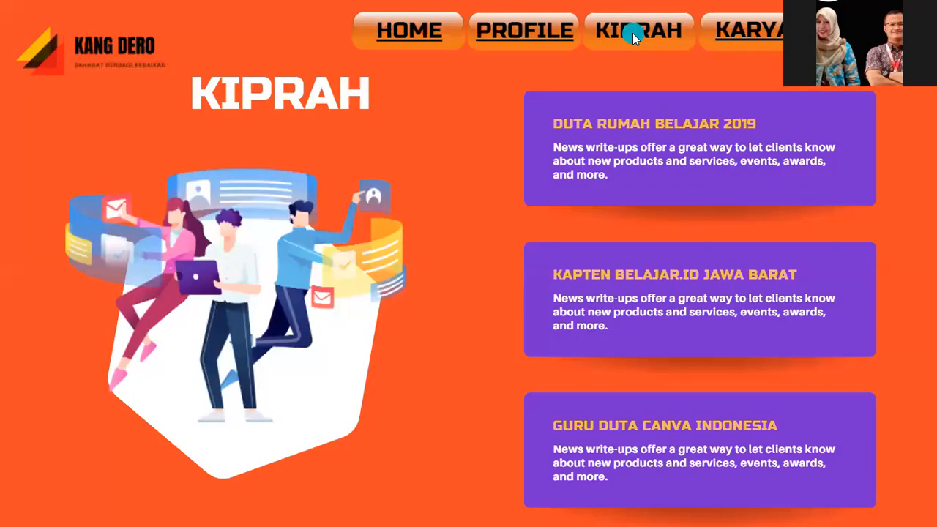
pyautogui.click(431, 32)
pyautogui.click(732, 42)
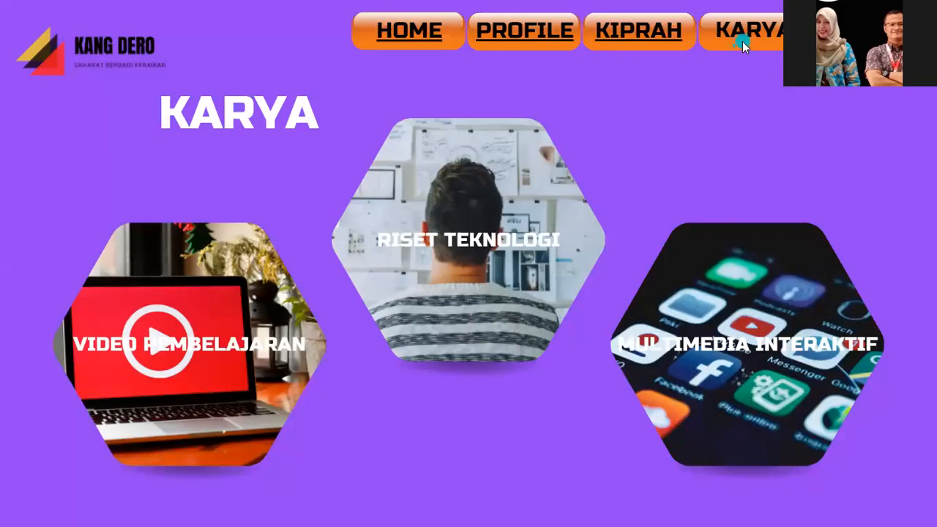
pyautogui.click(674, 36)
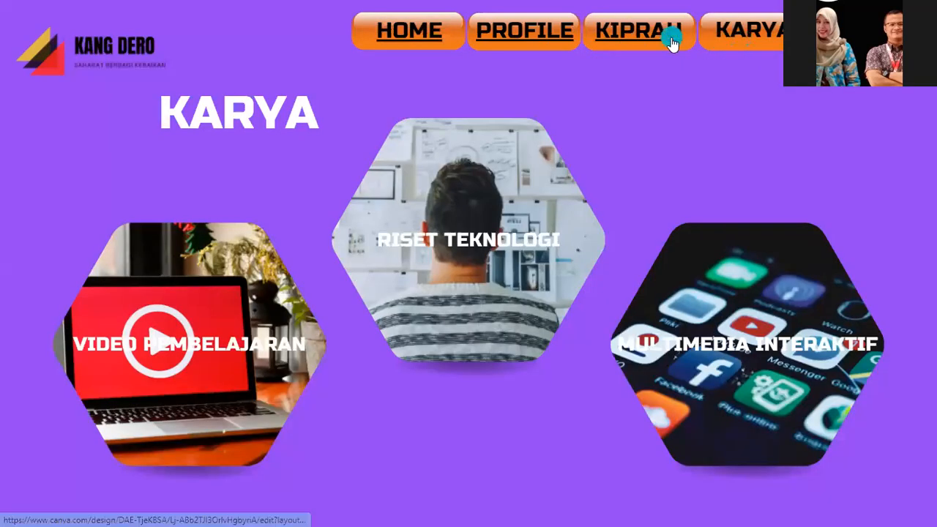
pyautogui.click(553, 33)
pyautogui.click(834, 135)
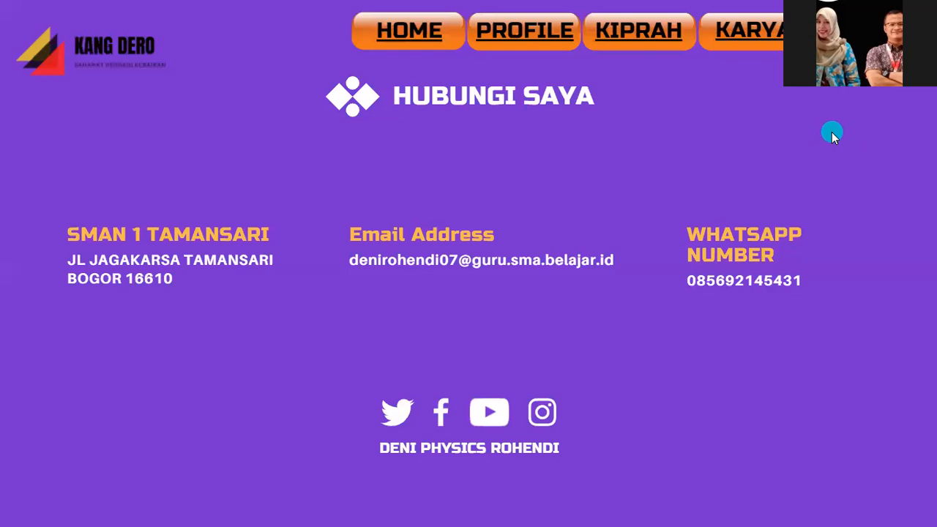
pyautogui.press('Escape')
pyautogui.scroll(15, 604, 305)
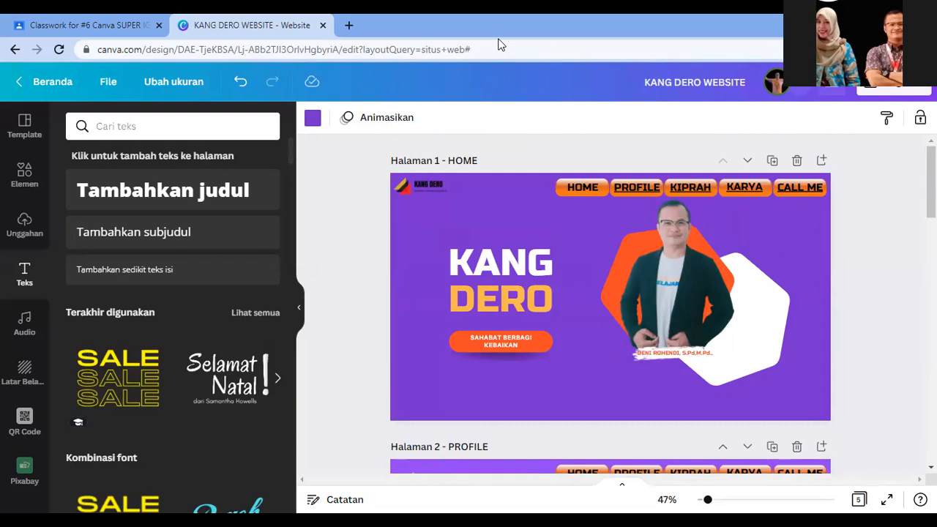
# Step: Check the MAGISTER TEKNOLOGI PENDIDIKAN heading's link settings on PROFILE, leaving it unlinked
pyautogui.scroll(-2, 540, 418)
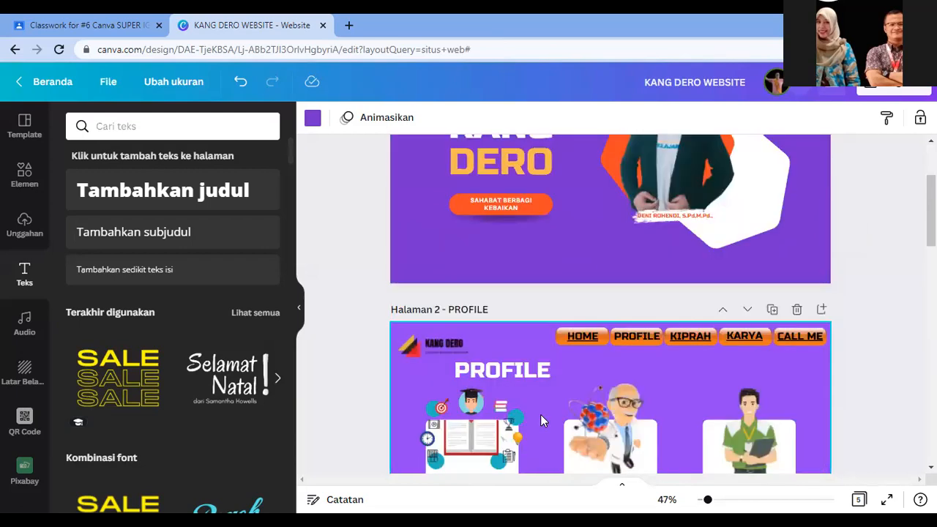
pyautogui.scroll(2, 541, 418)
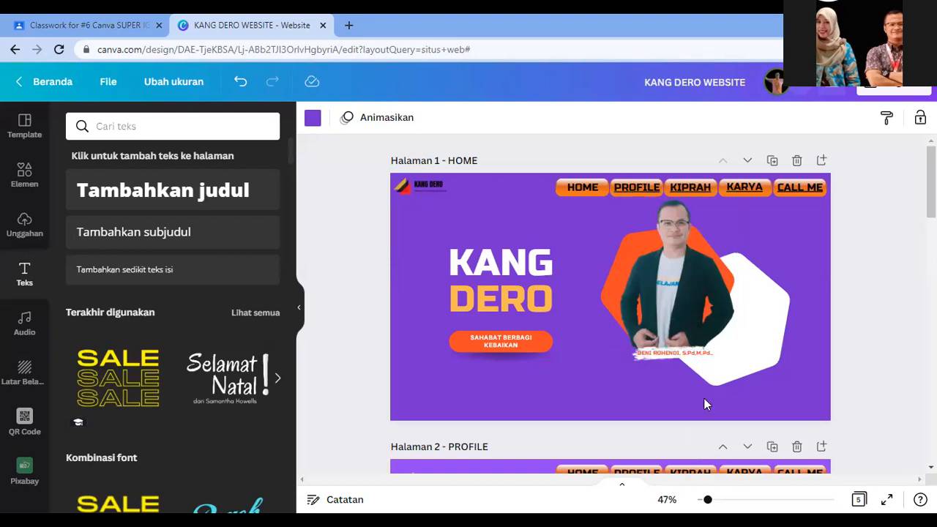
pyautogui.scroll(-4, 699, 373)
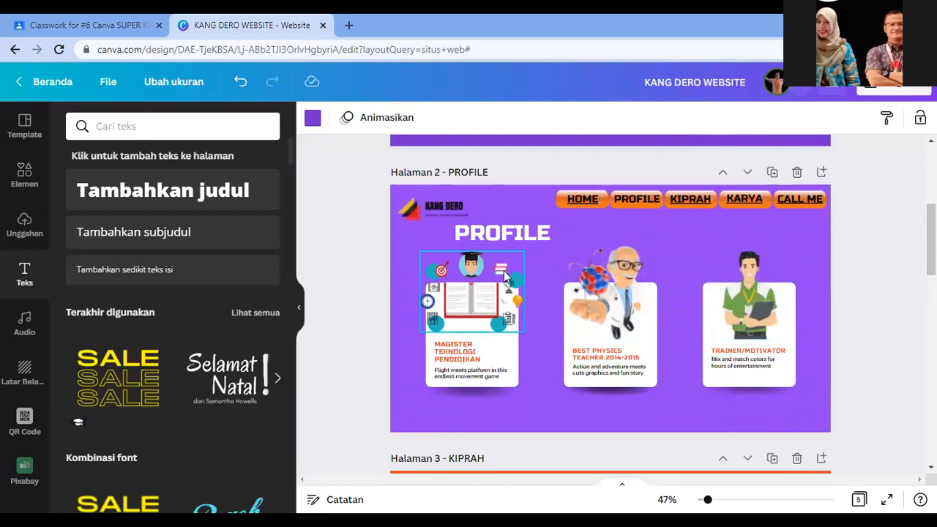
pyautogui.click(519, 377)
pyautogui.click(468, 405)
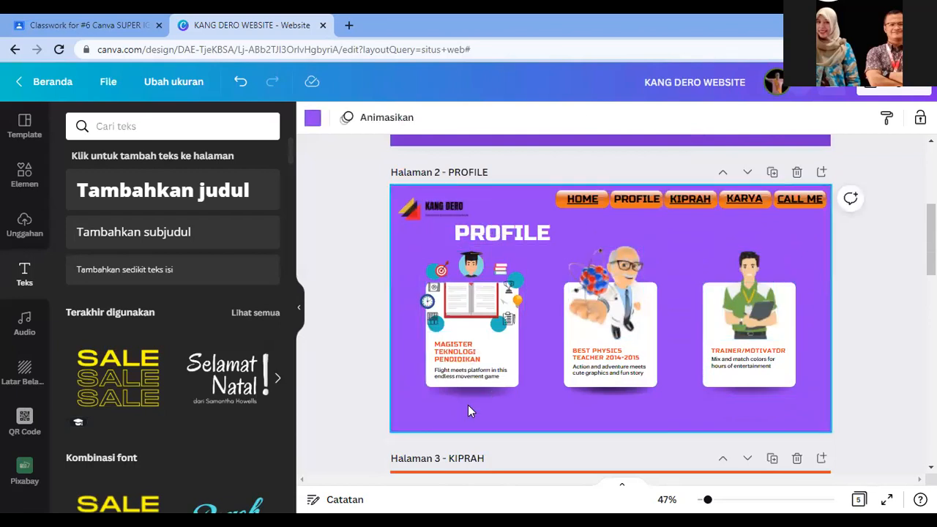
pyautogui.click(455, 361)
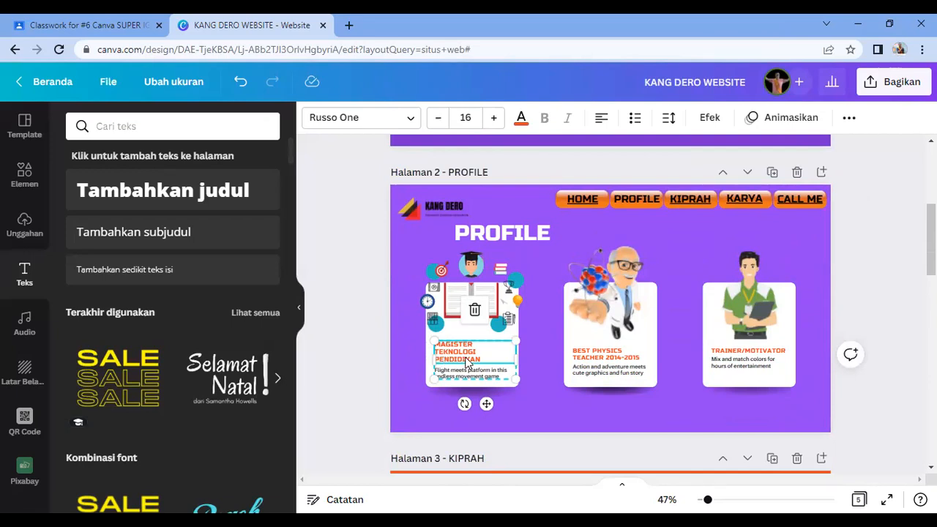
pyautogui.click(849, 118)
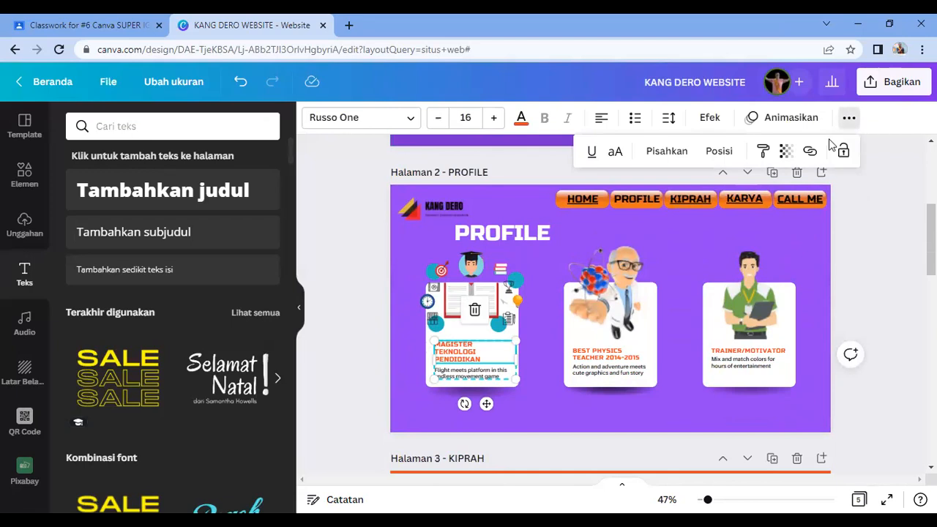
pyautogui.click(809, 151)
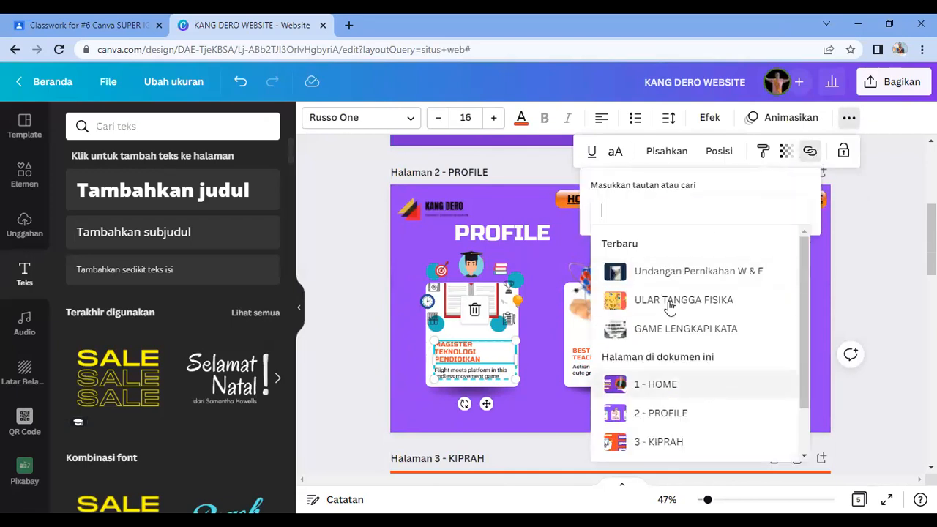
pyautogui.click(861, 301)
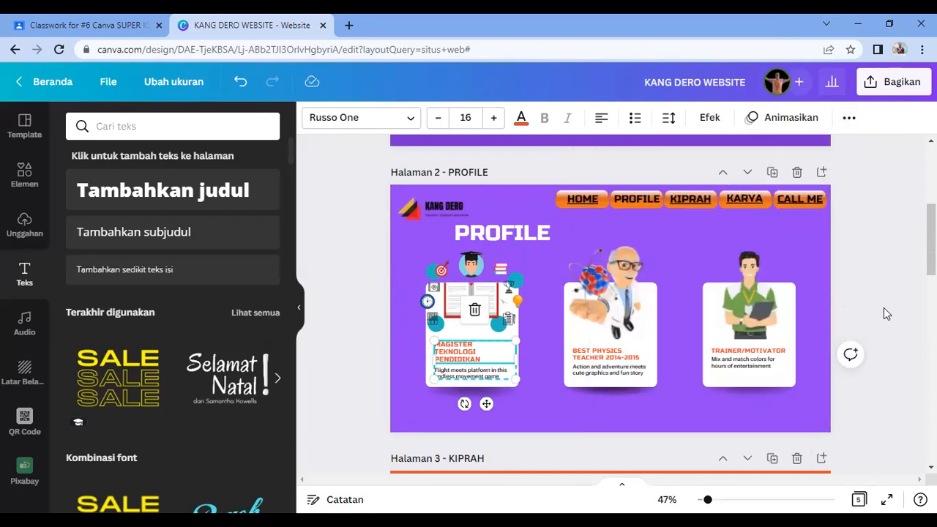
pyautogui.click(884, 314)
# Step: Scroll down to the KARYA page and select the VIDEO PEMBELAJARAN label
pyautogui.scroll(-6, 885, 314)
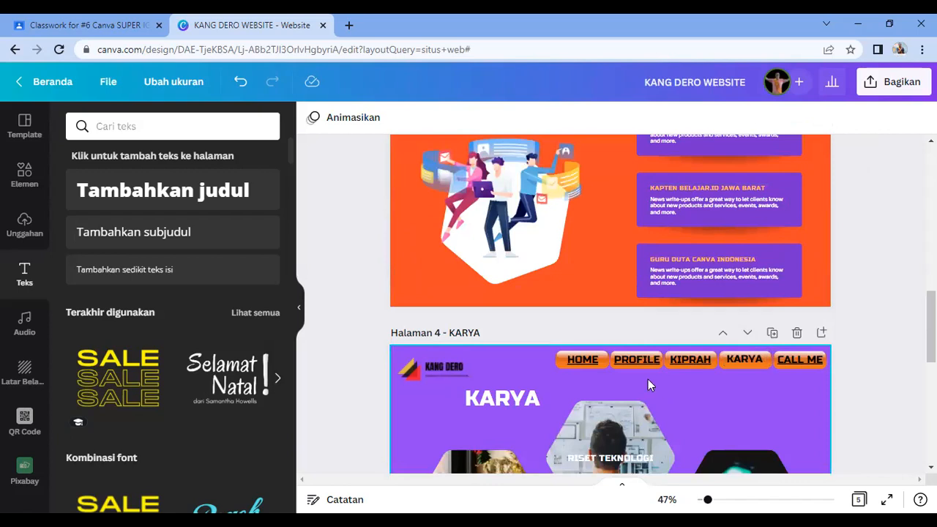
pyautogui.scroll(-1, 561, 392)
pyautogui.scroll(-3, 562, 398)
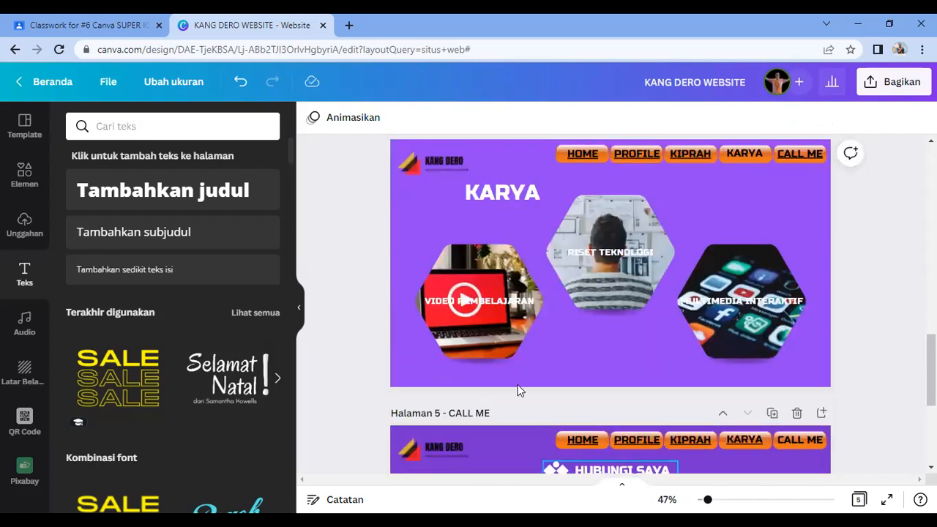
pyautogui.click(497, 304)
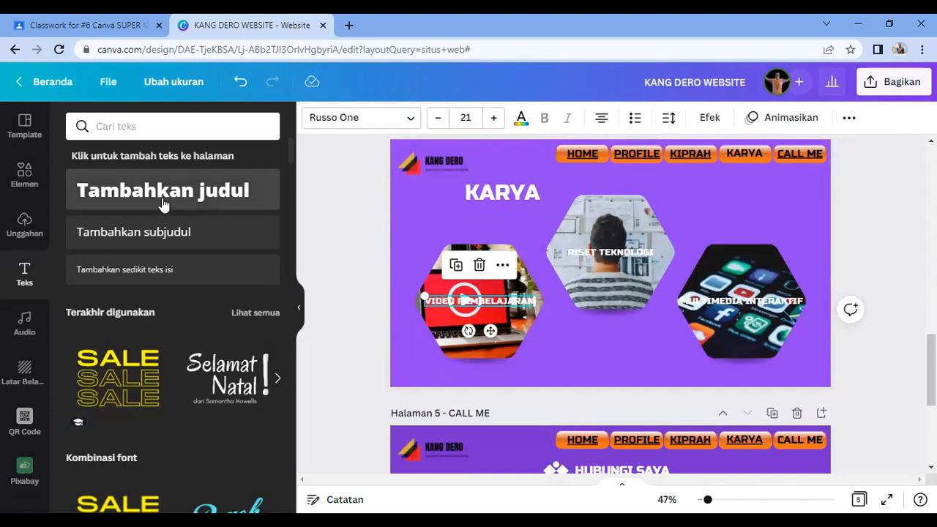
# Step: Load YOUTUBE.com in a new browser tab, then return to the Canva design tab
pyautogui.click(886, 25)
pyautogui.hotkey('ctrl', 't')
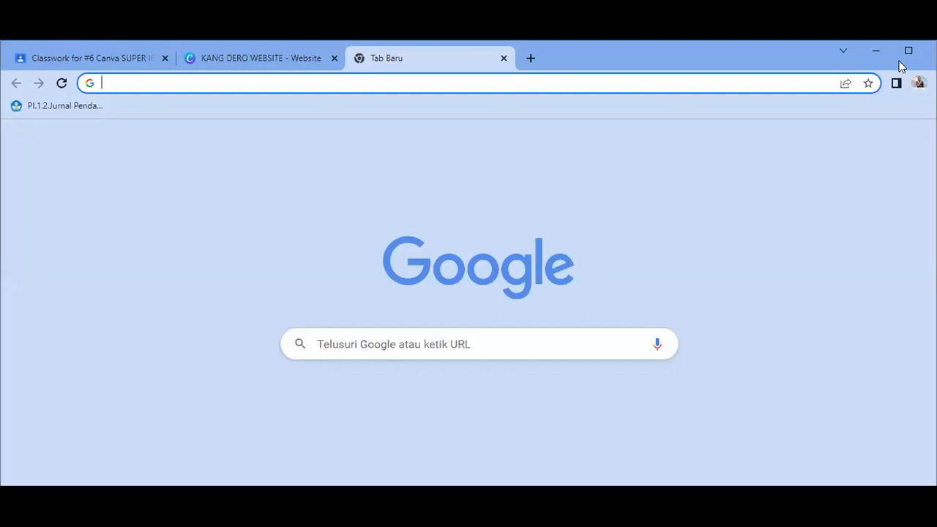
pyautogui.click(902, 58)
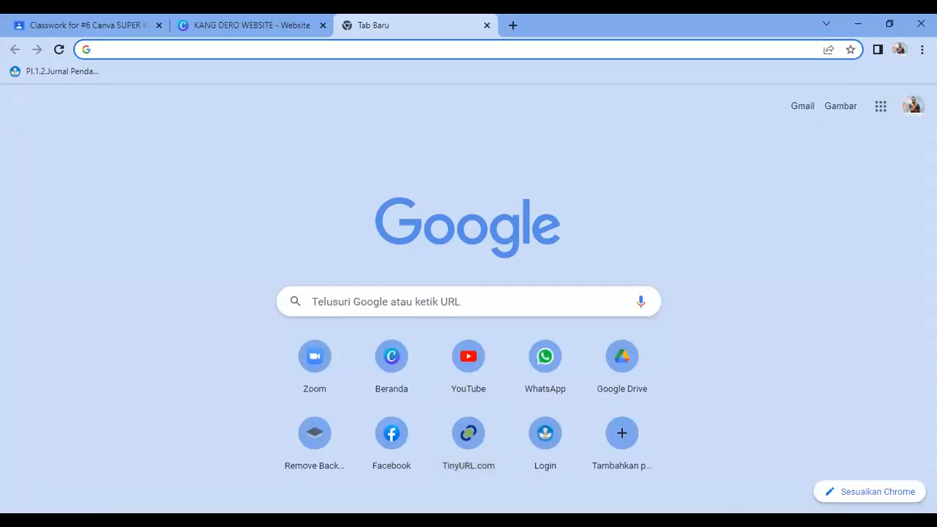
pyautogui.hotkey('alt', 'Tab')
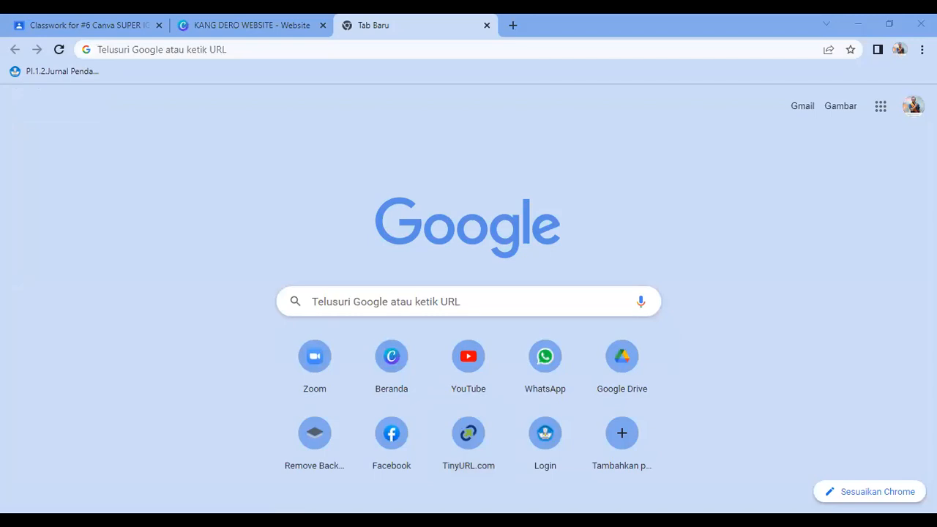
pyautogui.hotkey('alt', 'Tab')
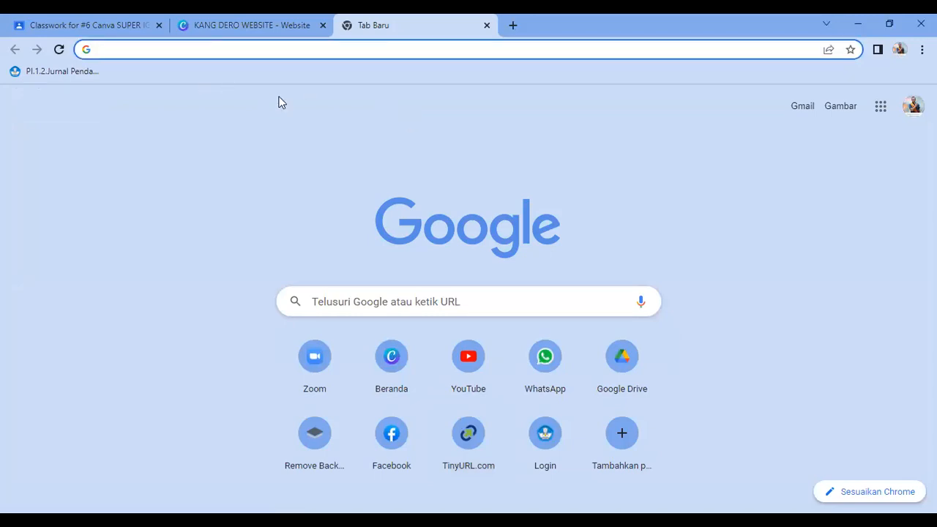
pyautogui.write('Y')
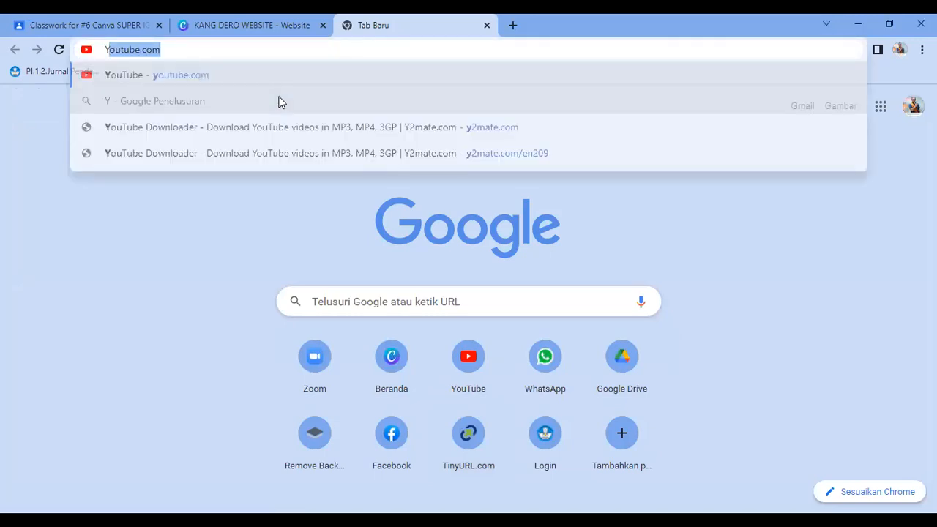
pyautogui.write('OUTUBE.com')
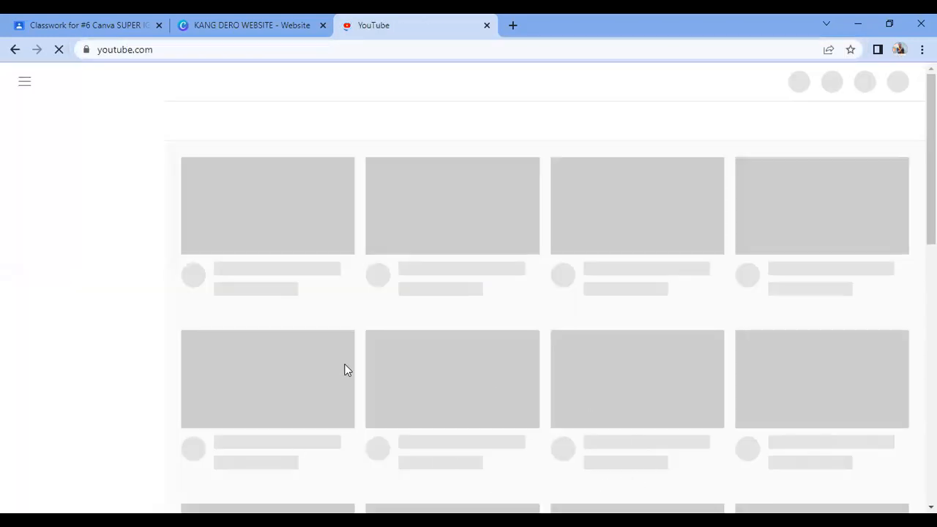
pyautogui.click(150, 50)
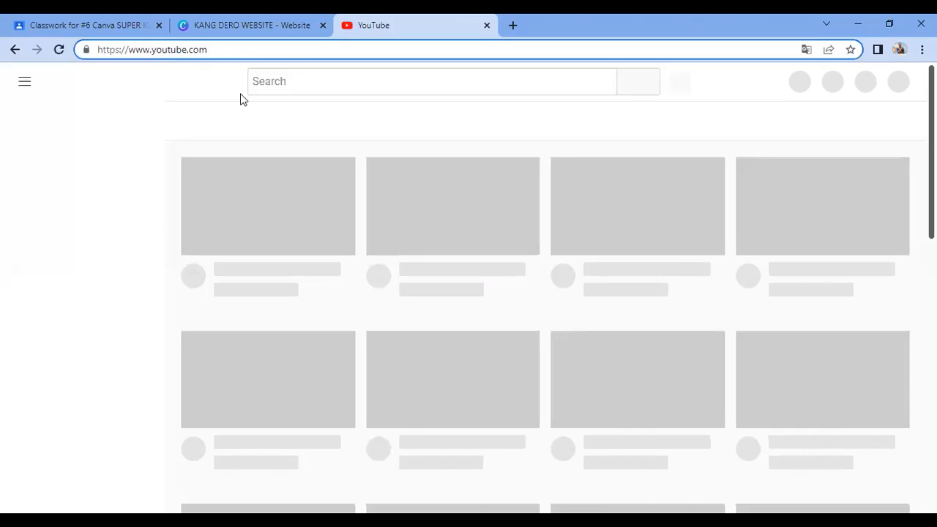
pyautogui.hotkey('ctrl', 'shift', 'Tab')
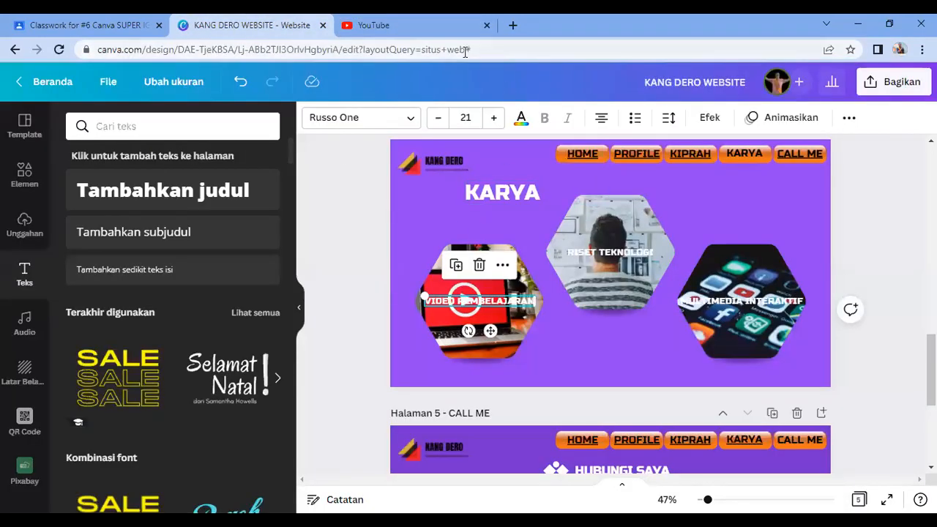
# Step: Open the VIDEO PEMBELAJARAN link field and copy the YouTube address from the other tab
pyautogui.click(494, 301)
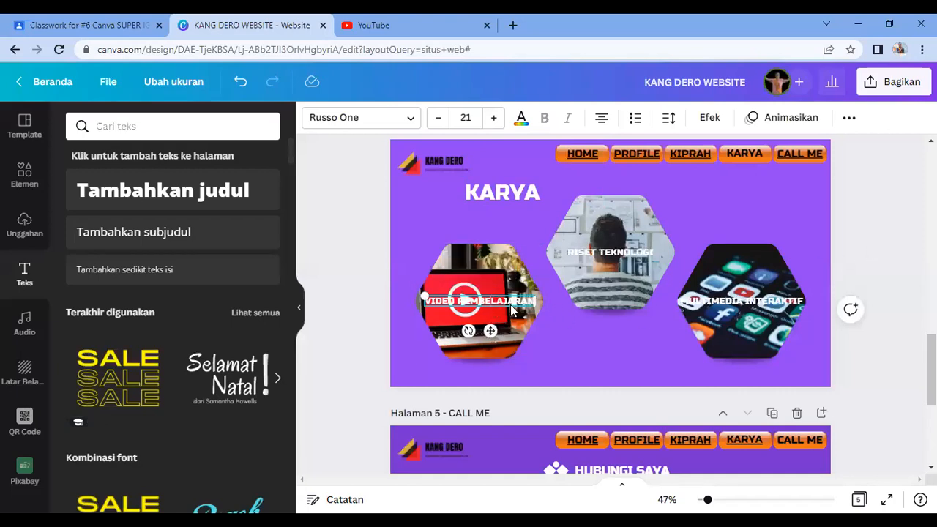
pyautogui.click(851, 119)
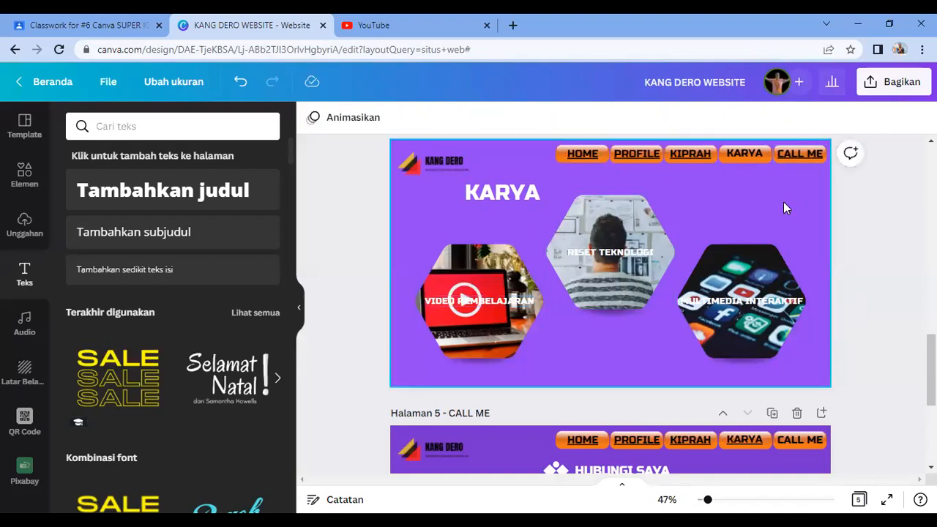
pyautogui.click(469, 300)
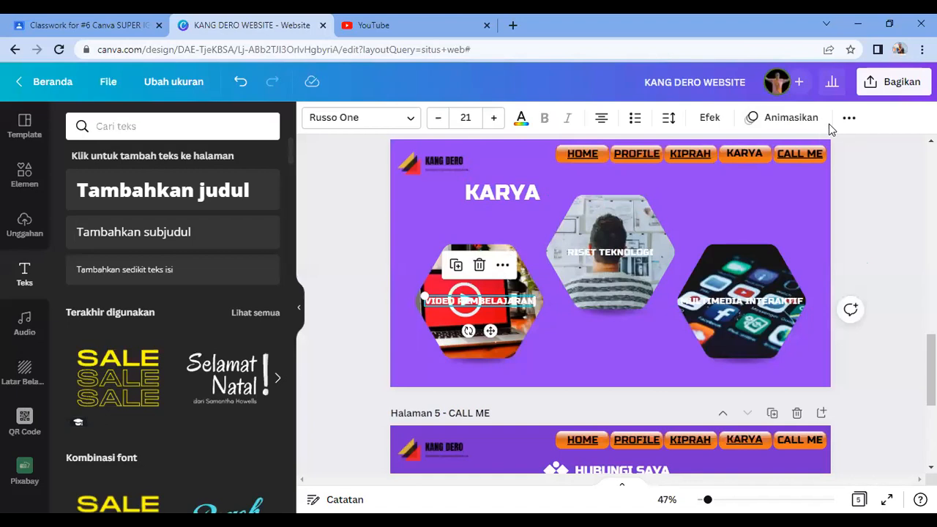
pyautogui.click(848, 119)
pyautogui.click(810, 151)
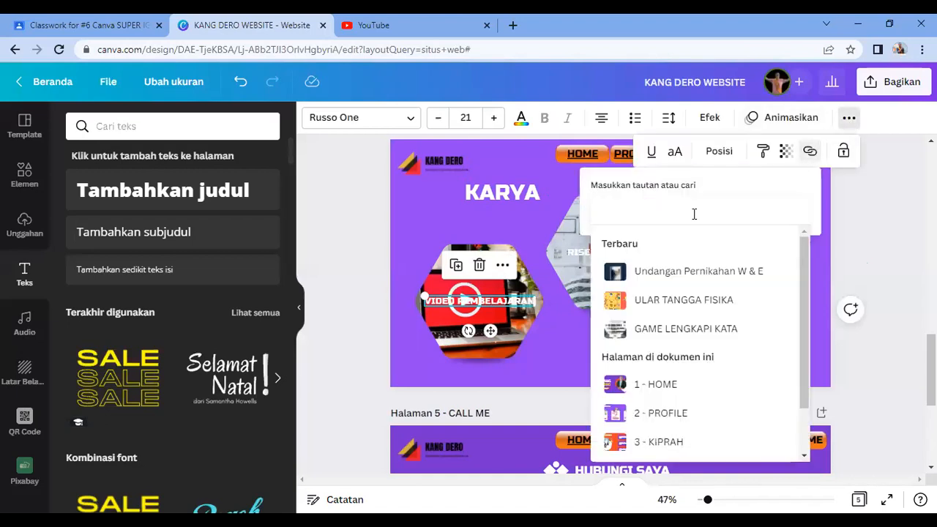
pyautogui.click(370, 25)
pyautogui.click(197, 49)
pyautogui.hotkey('ctrl', 'c')
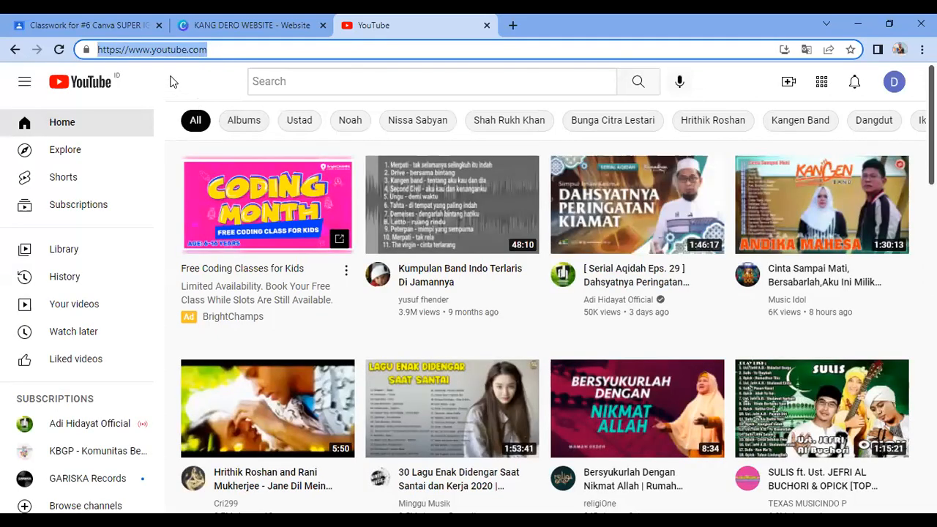
pyautogui.rightClick(164, 49)
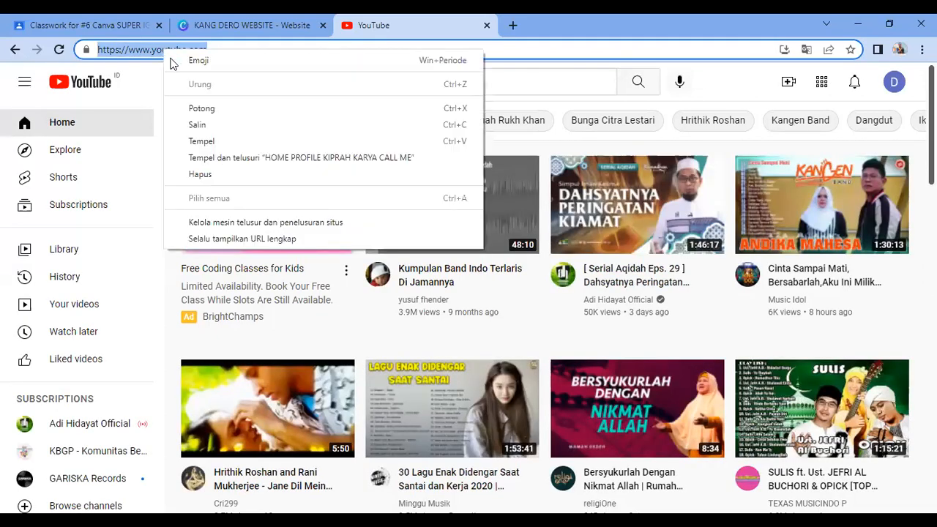
pyautogui.click(197, 124)
# Step: Paste the YouTube URL as the VIDEO PEMBELAJARAN link and preview the site full screen
pyautogui.click(219, 25)
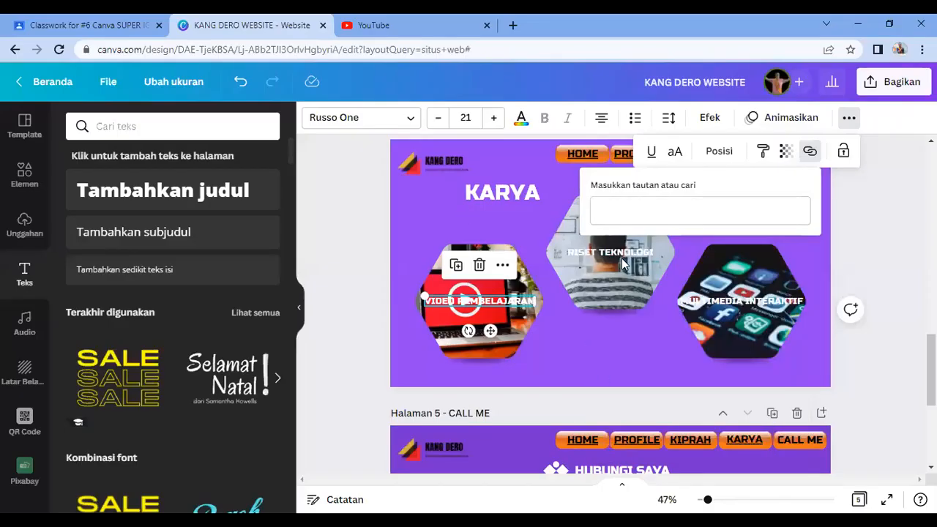
pyautogui.click(627, 211)
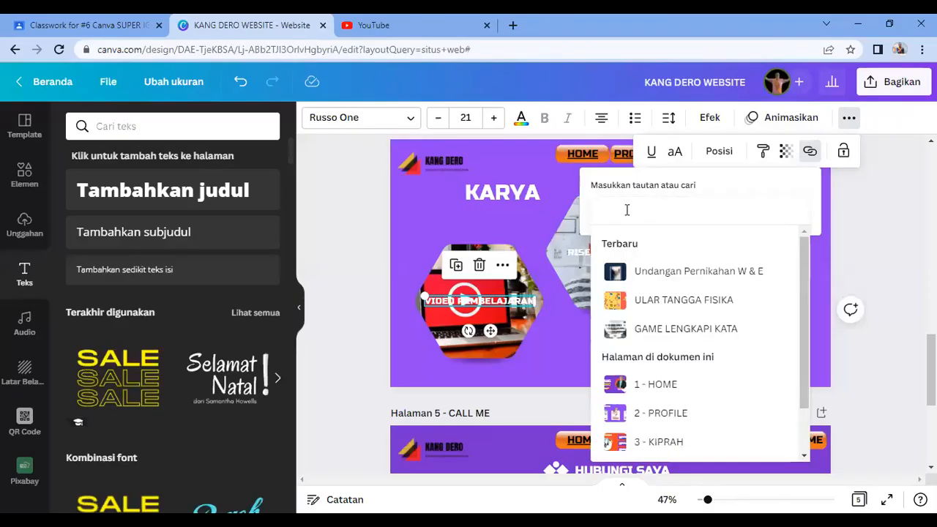
pyautogui.hotkey('ctrl', 'v')
pyautogui.press('Return')
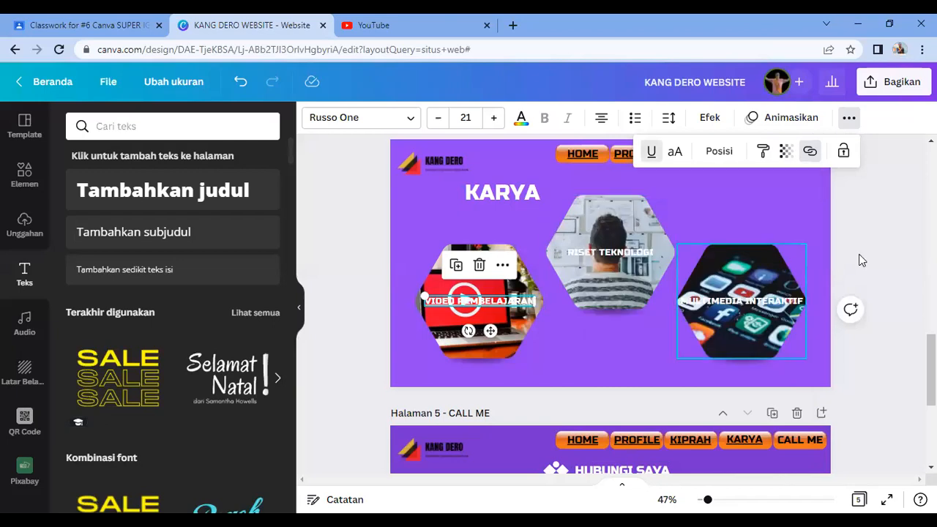
pyautogui.click(642, 369)
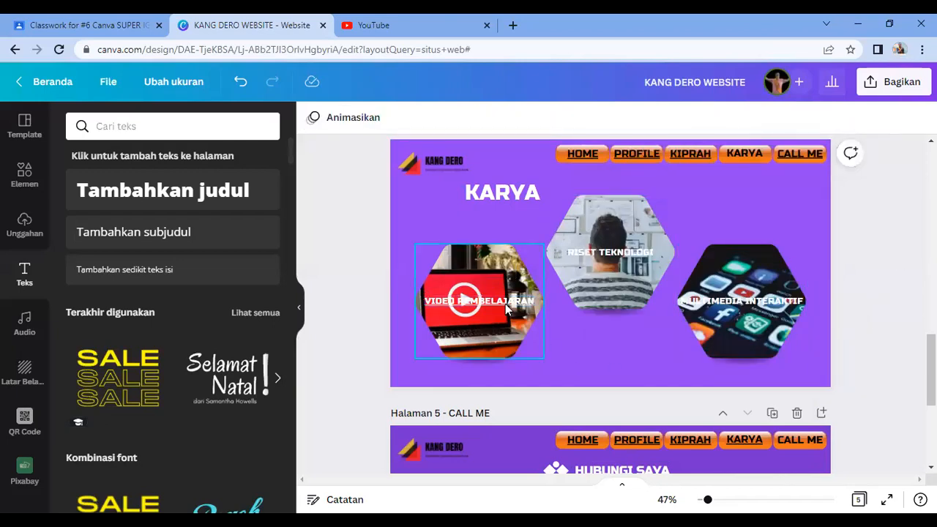
pyautogui.click(887, 500)
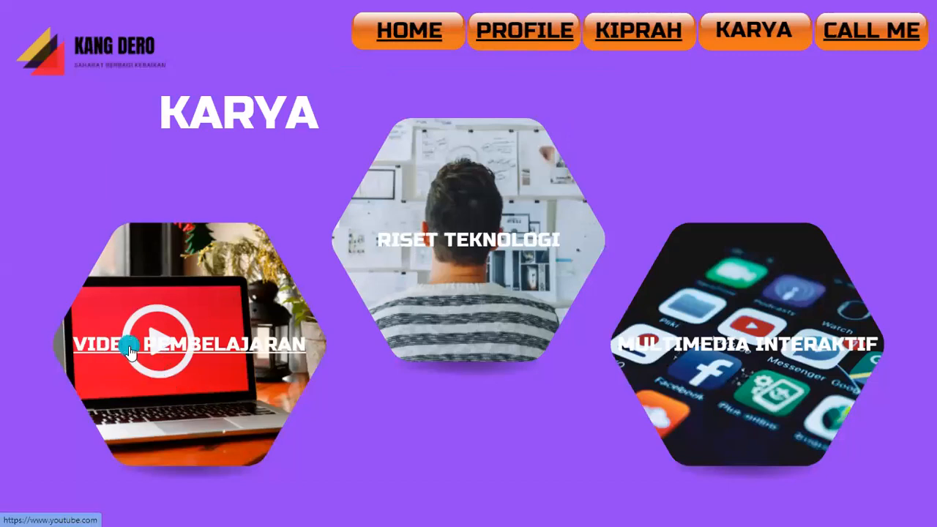
# Step: Test the VIDEO PEMBELAJARAN YouTube link, close the opened tab, then exit preview on CALL ME
pyautogui.click(129, 351)
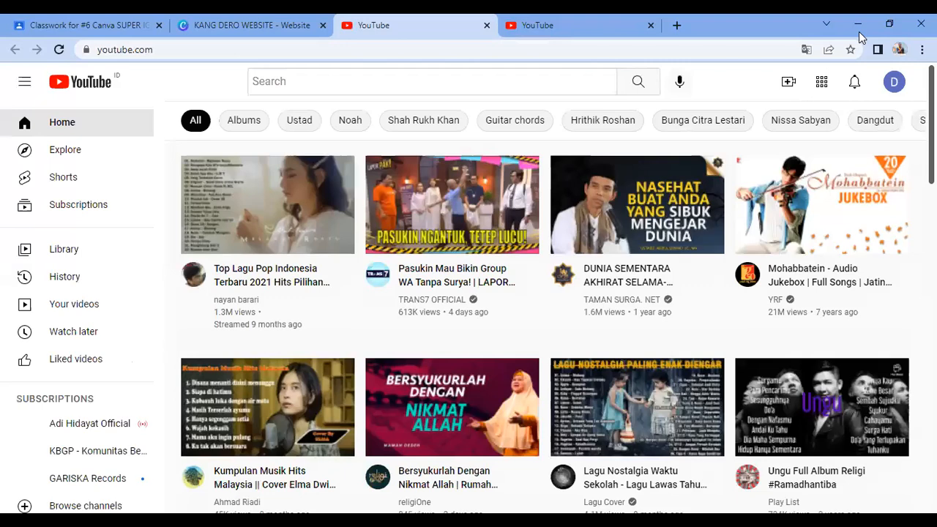
pyautogui.click(890, 28)
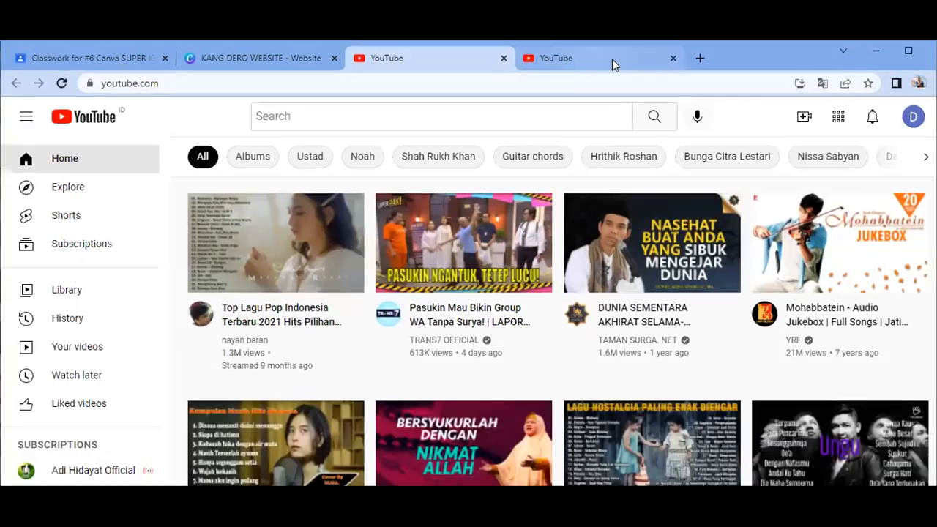
pyautogui.middleClick(354, 63)
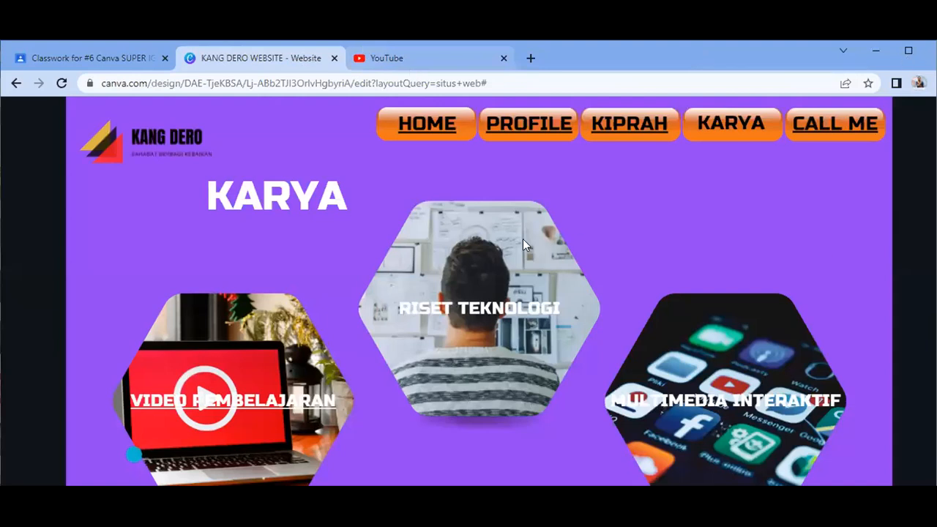
pyautogui.click(908, 53)
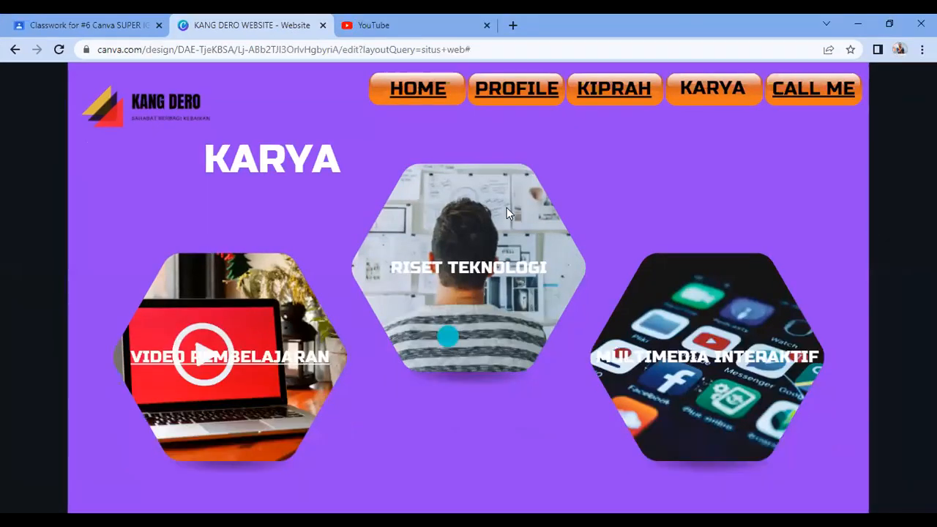
pyautogui.click(817, 103)
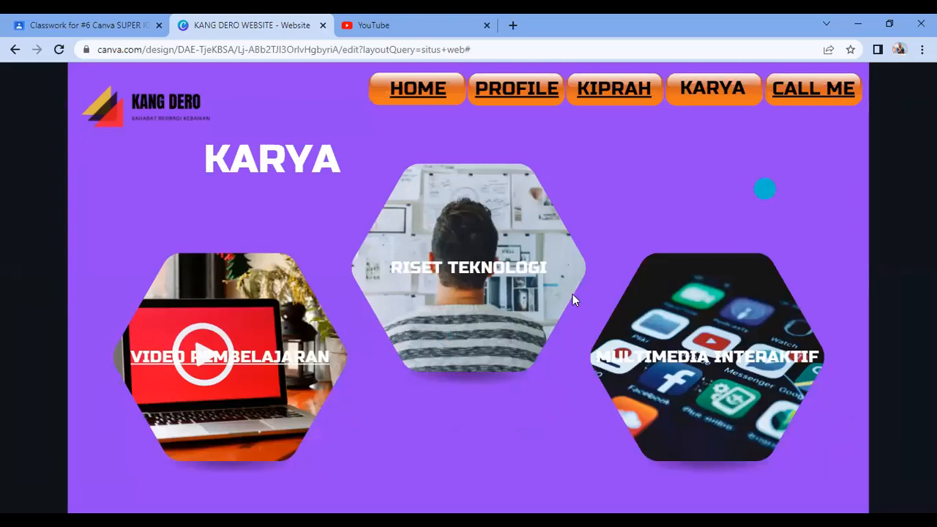
pyautogui.press('Escape')
pyautogui.scroll(-2, 471, 282)
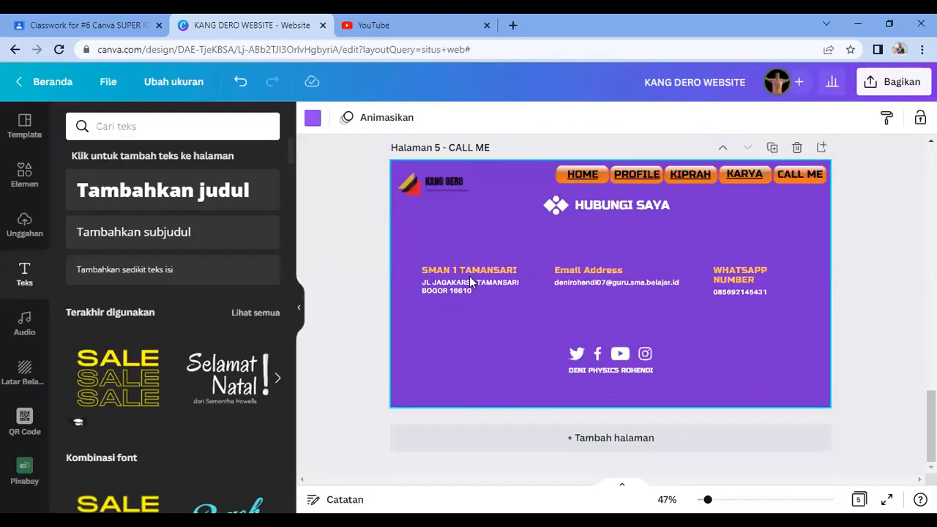
# Step: Select the SMAN 1 TAMANSARI address block, then move to the other browser tab's address bar
pyautogui.click(471, 282)
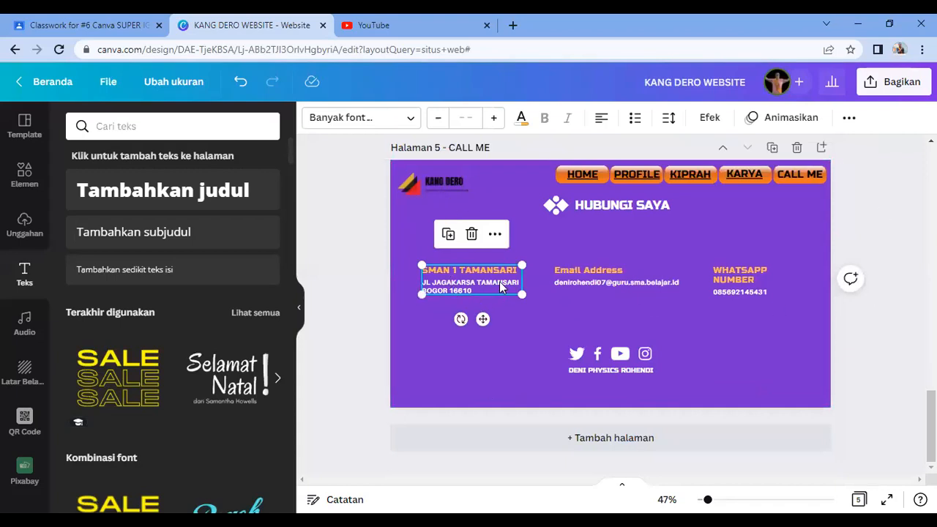
pyautogui.press('Escape')
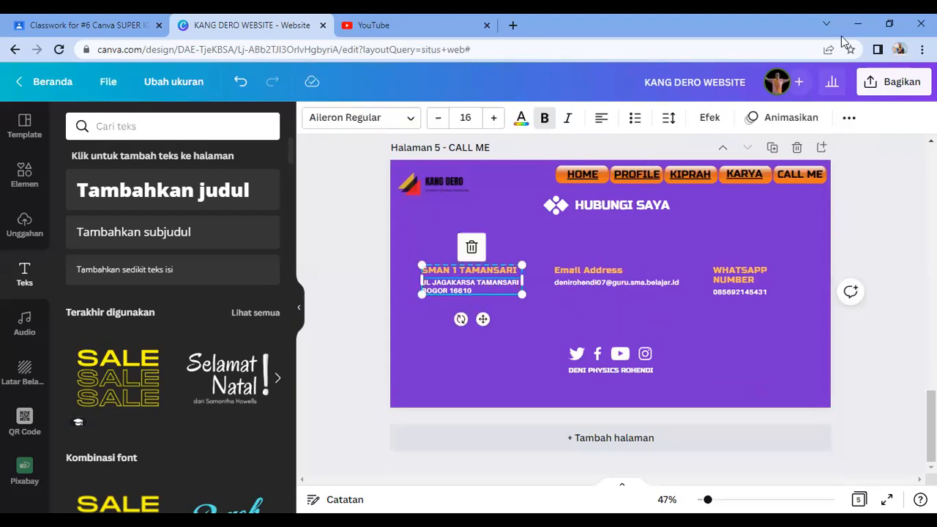
pyautogui.hotkey('ctrl', 'Tab')
pyautogui.click(445, 50)
# Step: Search SMAN 1 TAMANSARI and copy its Google Maps share link
pyautogui.write('SMAN ')
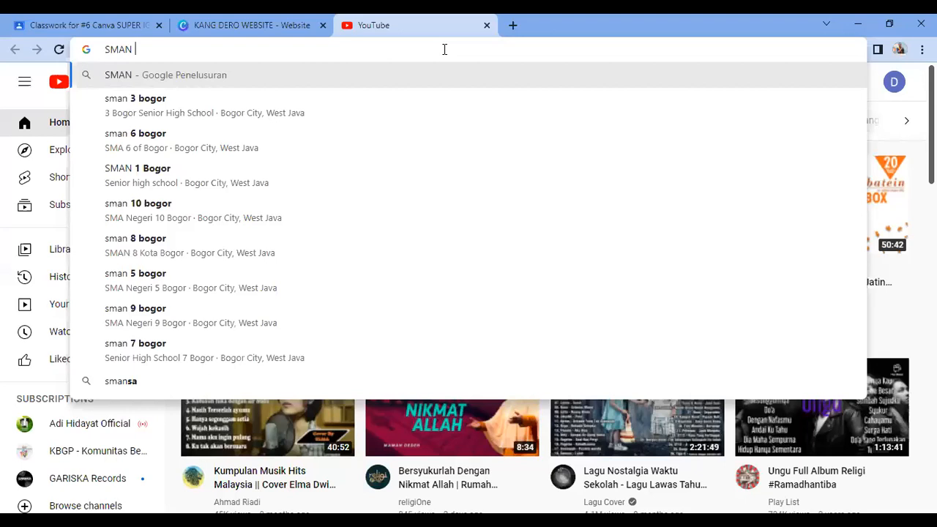
pyautogui.write('1 TAMANSARI')
pyautogui.press('Return')
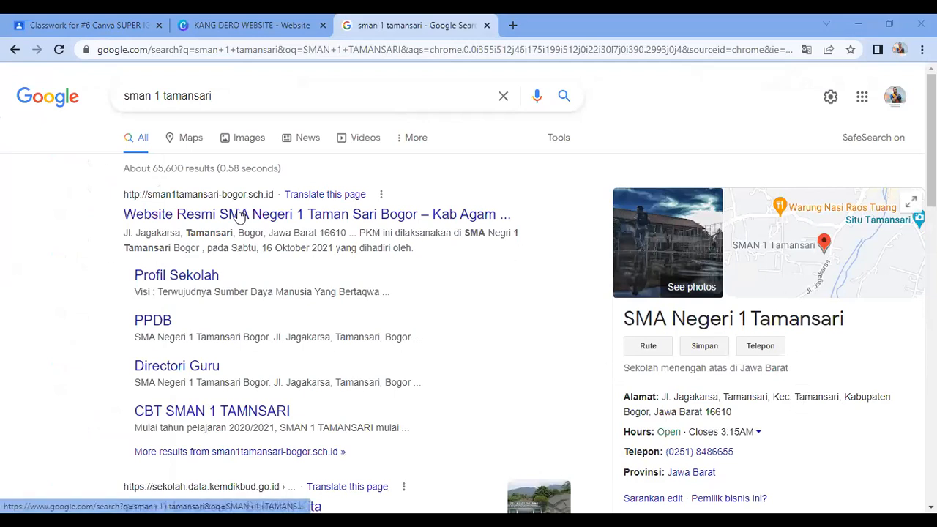
pyautogui.click(185, 144)
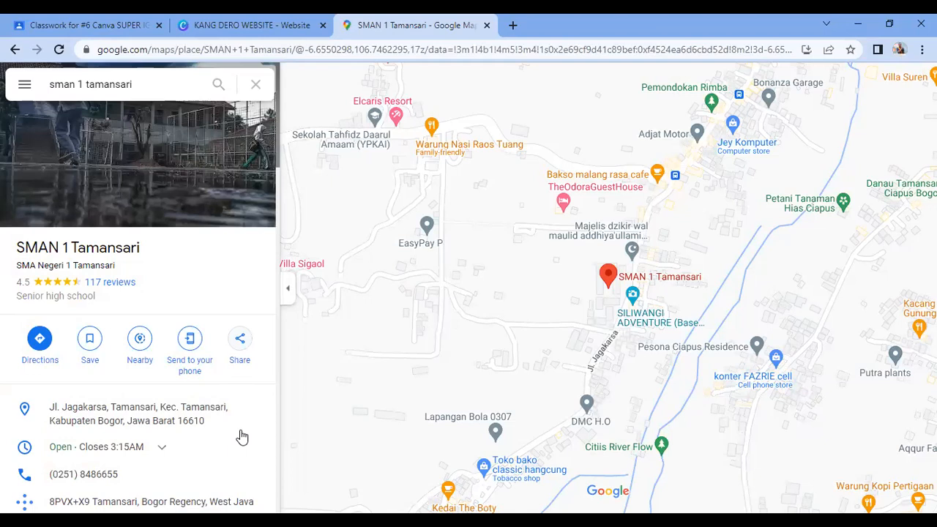
pyautogui.click(241, 341)
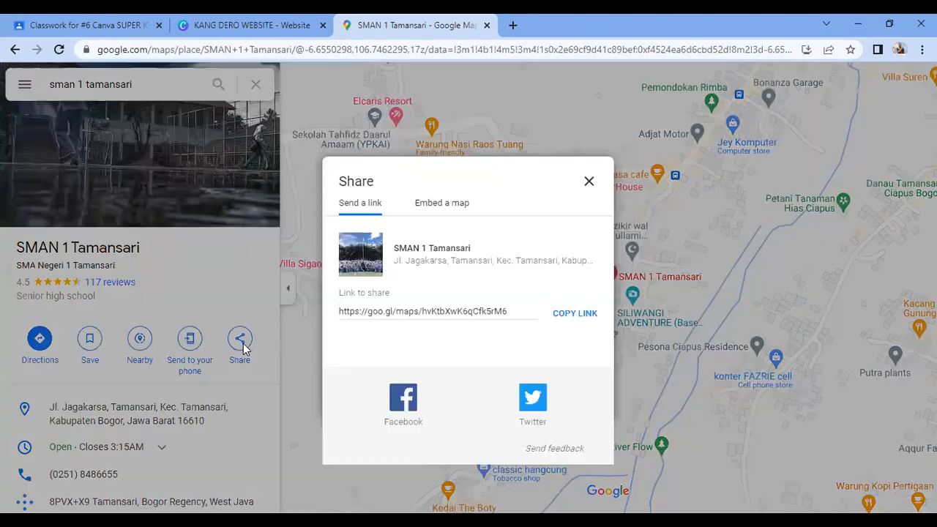
pyautogui.click(577, 318)
pyautogui.click(591, 183)
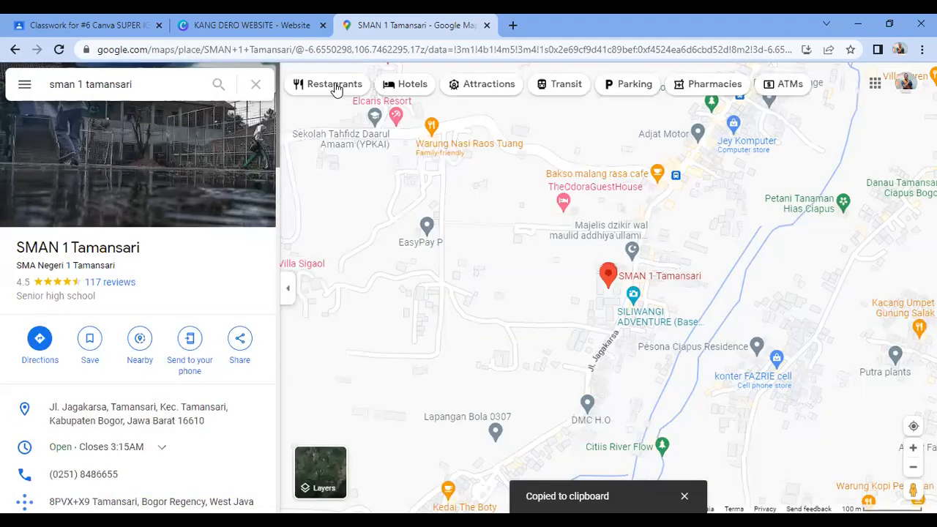
# Step: Back in the Canva design, select the school address text box
pyautogui.click(280, 30)
pyautogui.click(511, 334)
pyautogui.click(457, 286)
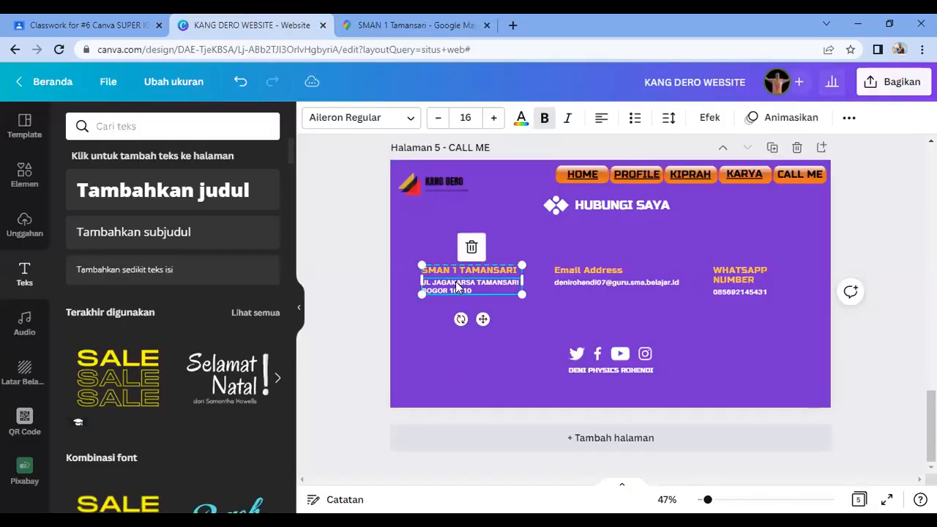
# Step: Link the school address text to the copied Google Maps location URL
pyautogui.click(846, 119)
pyautogui.click(810, 151)
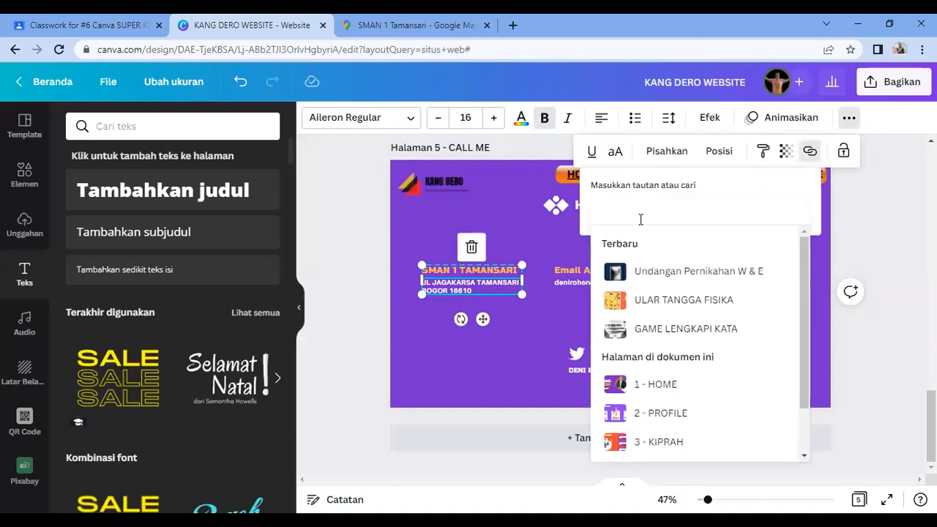
pyautogui.hotkey('ctrl', 'v')
pyautogui.press('Return')
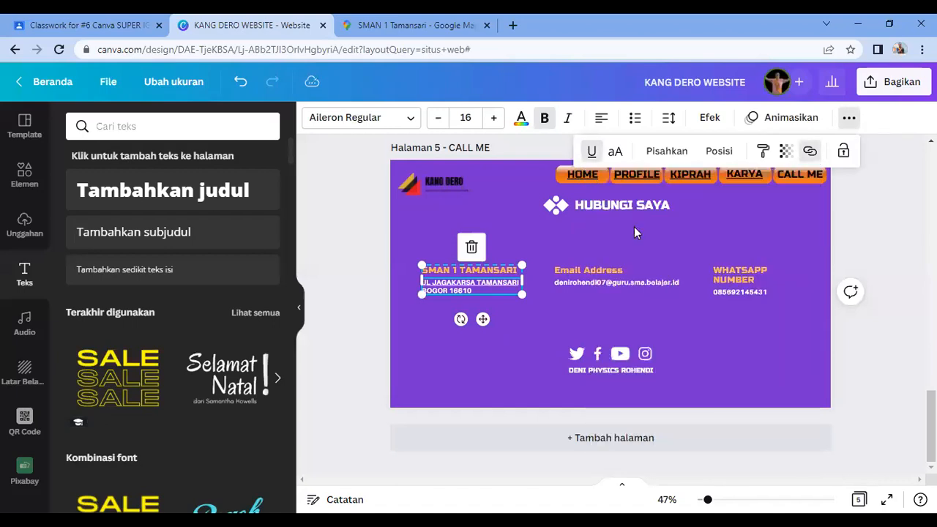
pyautogui.click(479, 353)
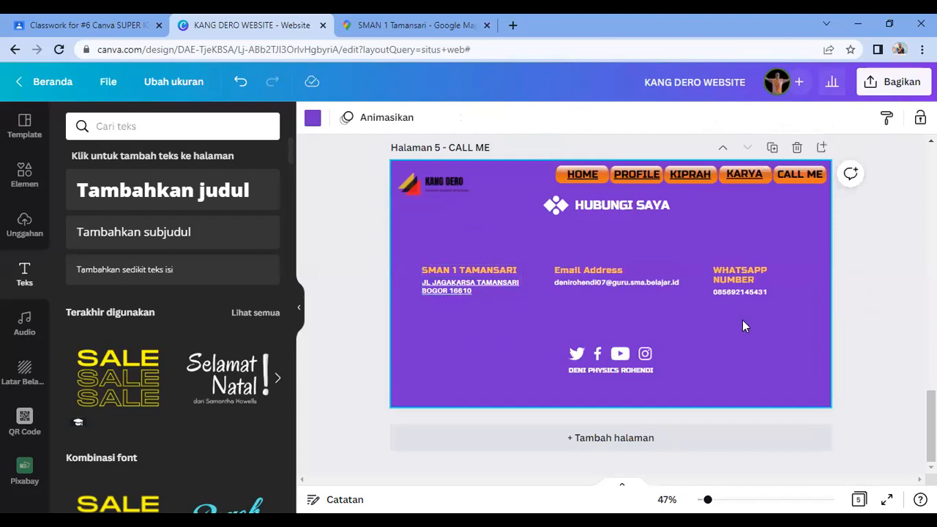
pyautogui.click(487, 25)
# Step: Link the WHATSAPP NUMBER text box to a wa.me chat link with the phone number
pyautogui.click(736, 274)
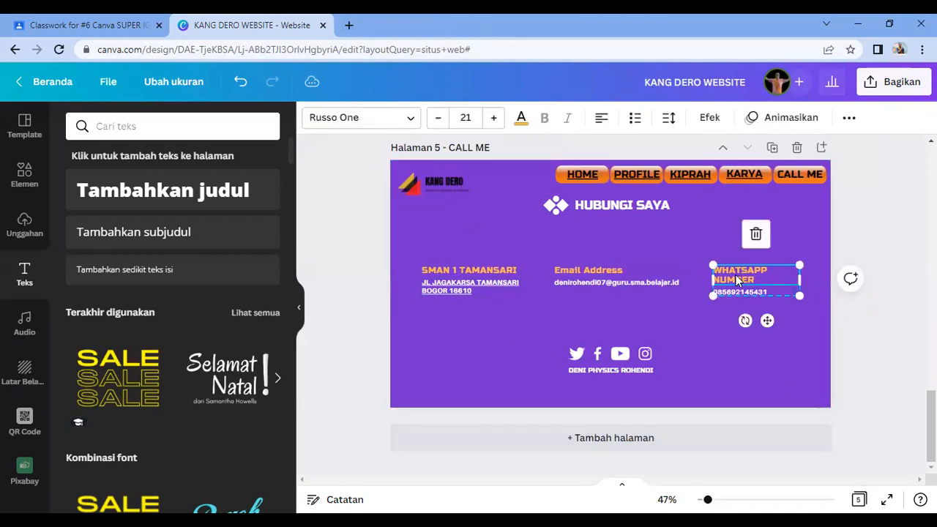
pyautogui.doubleClick(741, 291)
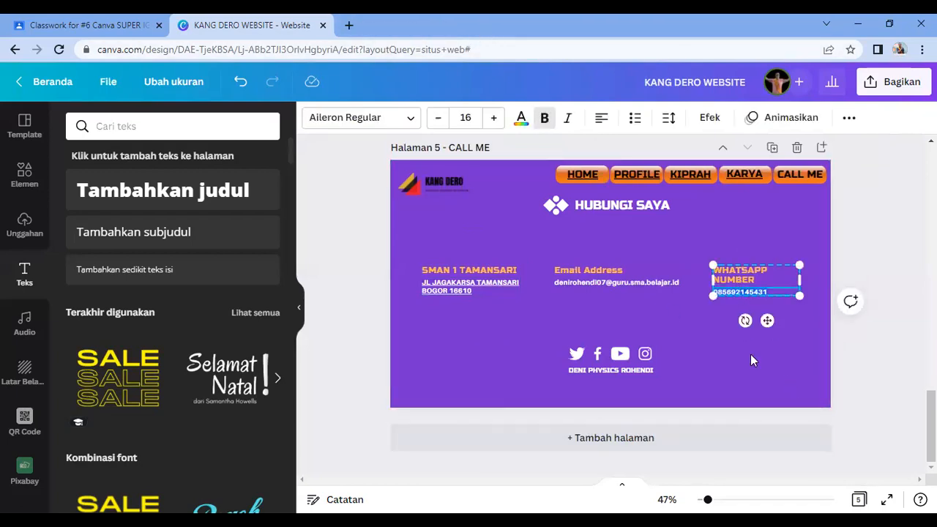
pyautogui.click(784, 356)
pyautogui.click(755, 297)
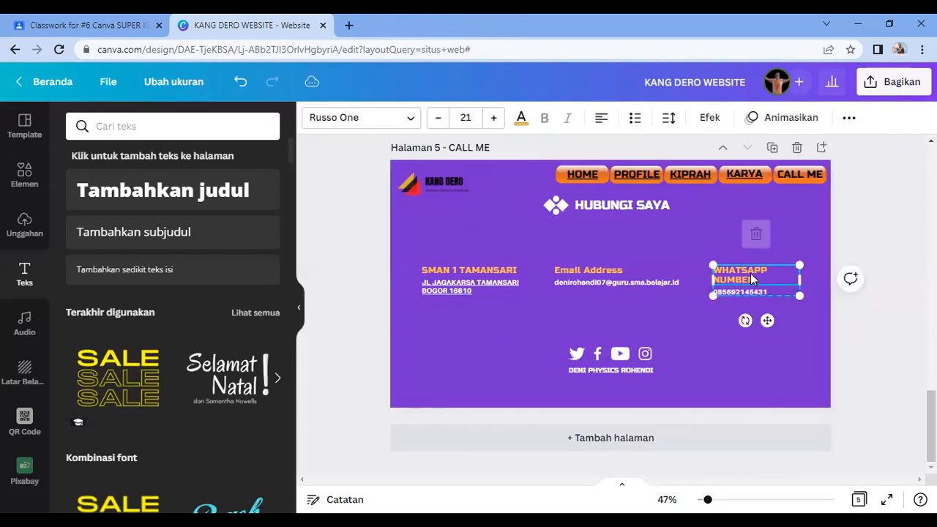
pyautogui.click(848, 119)
pyautogui.click(809, 151)
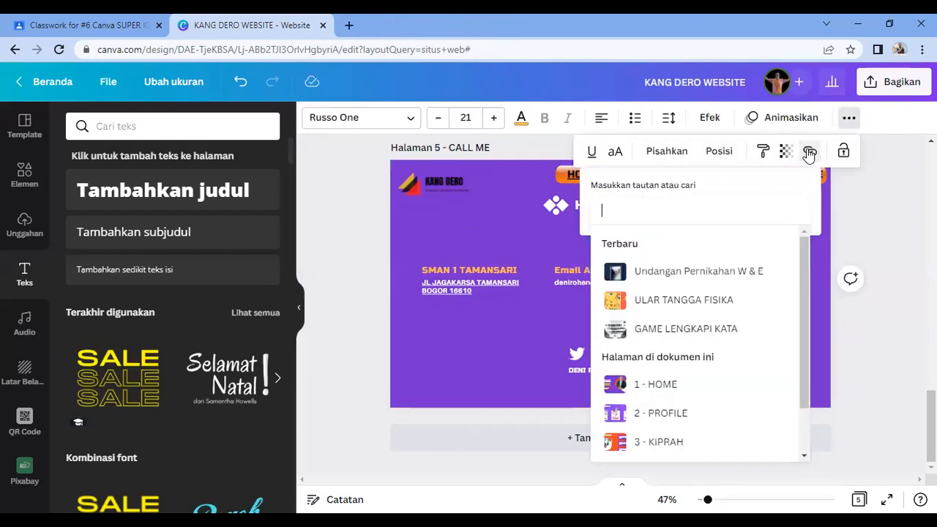
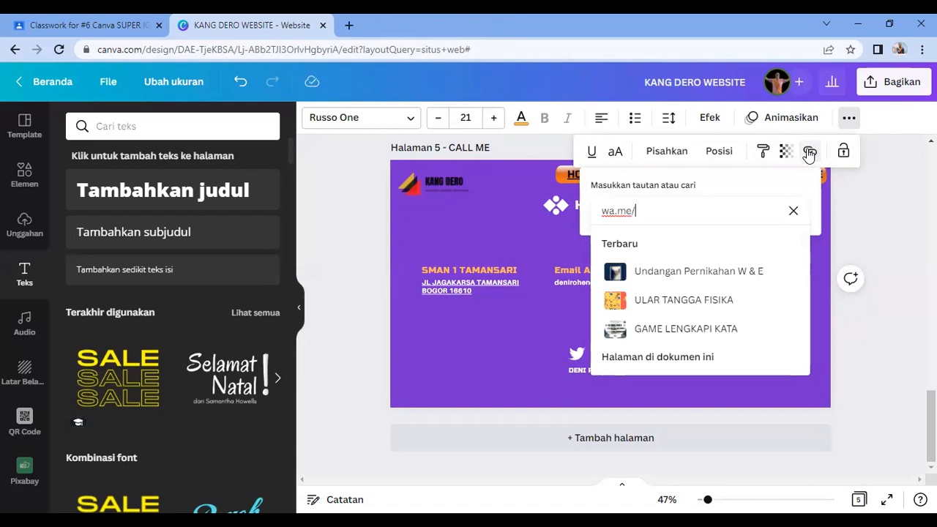
pyautogui.hotkey('ctrl', 'v')
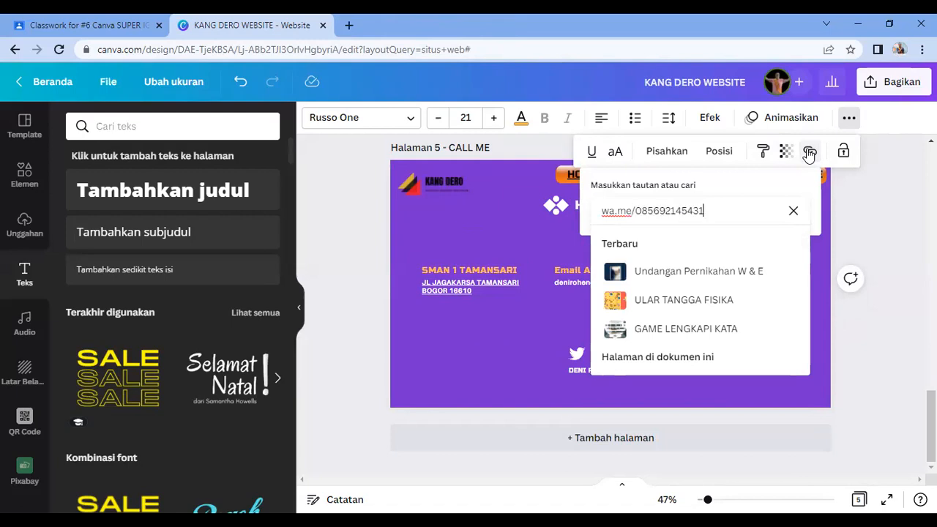
pyautogui.press('Return')
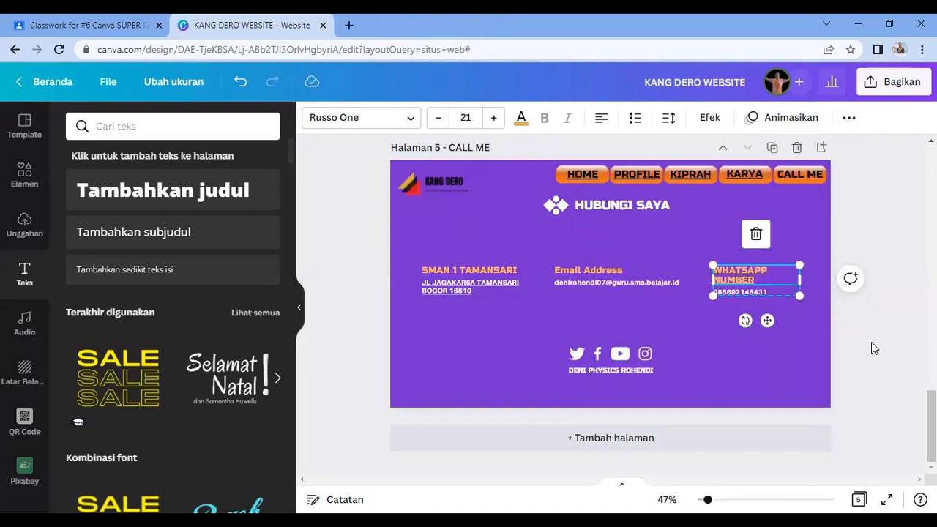
pyautogui.click(871, 342)
pyautogui.click(720, 311)
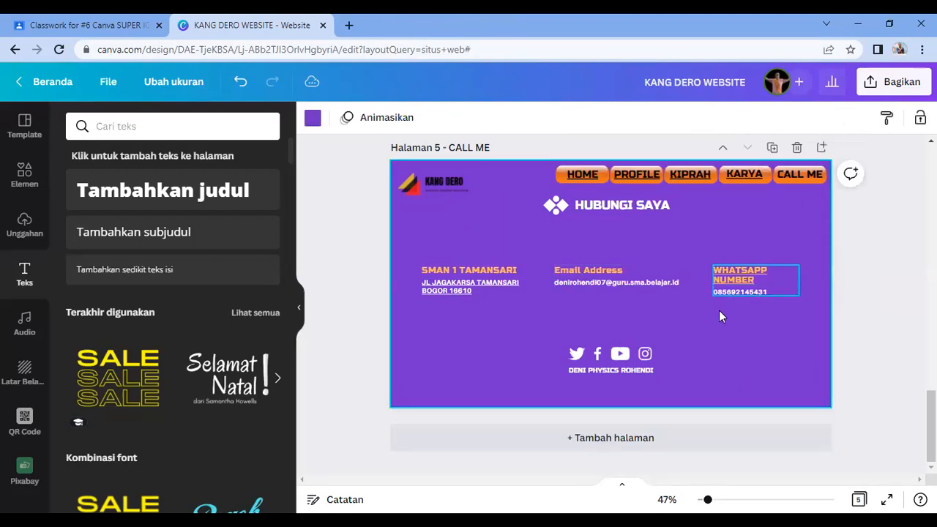
# Step: Link the social icons and name group to the owner's Instagram profile URL
pyautogui.click(630, 374)
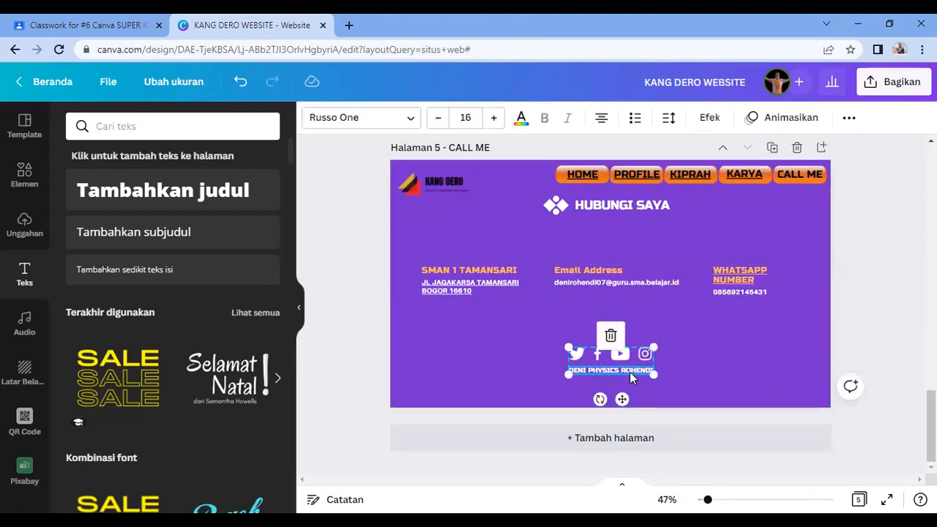
pyautogui.click(688, 361)
pyautogui.click(637, 367)
pyautogui.click(850, 118)
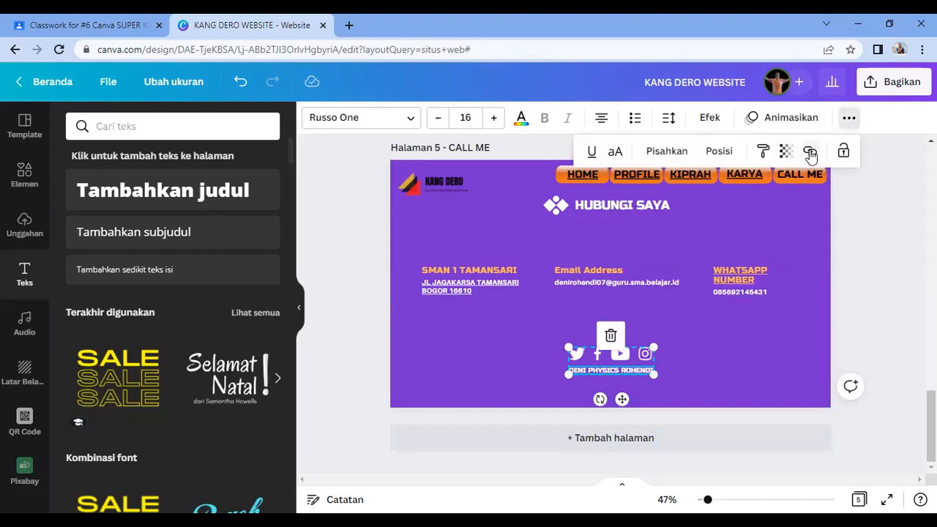
pyautogui.click(809, 151)
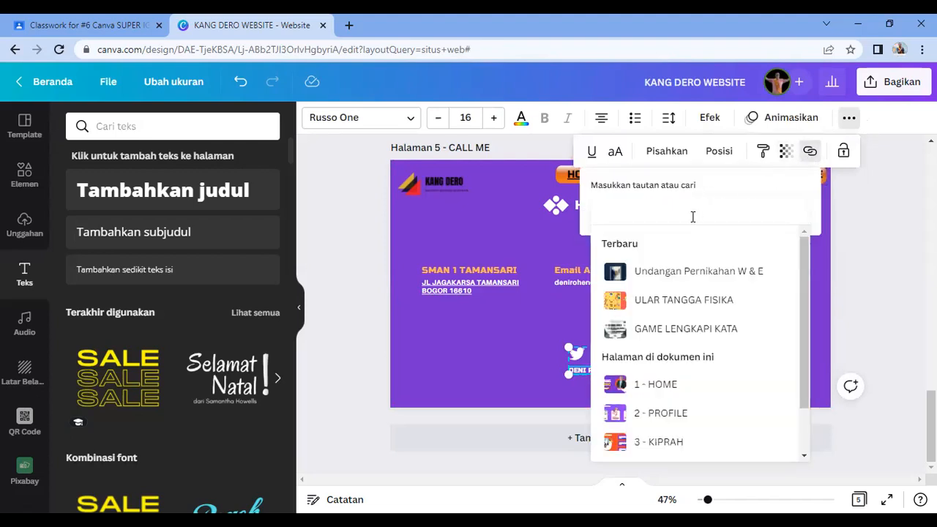
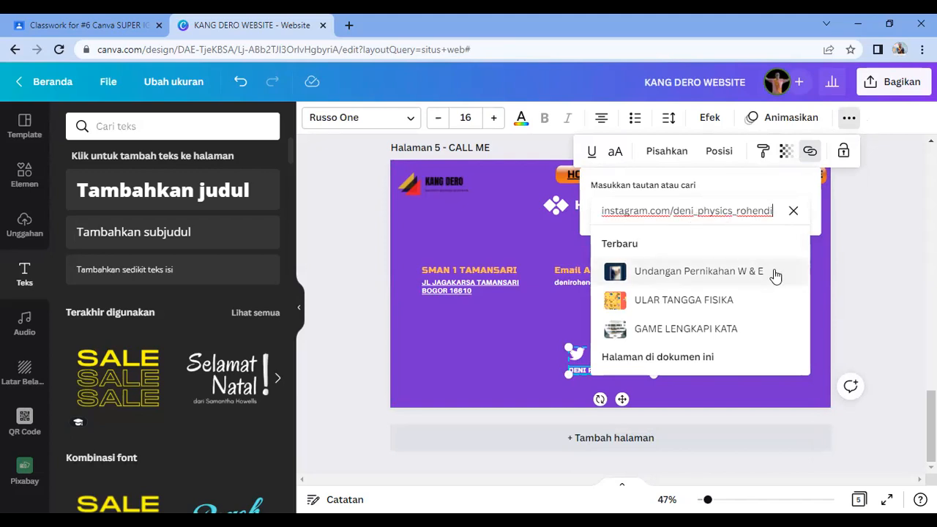
pyautogui.press('Return')
pyautogui.click(749, 351)
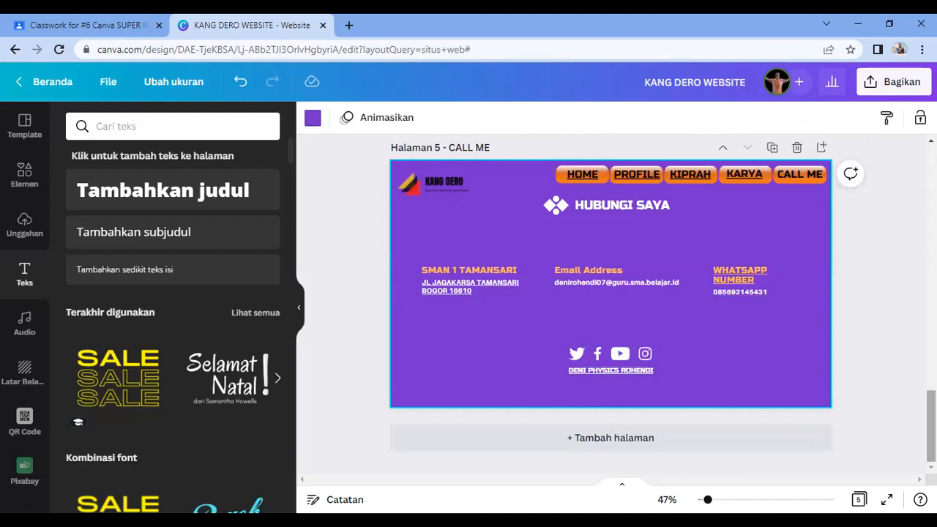
pyautogui.scroll(15, 813, 370)
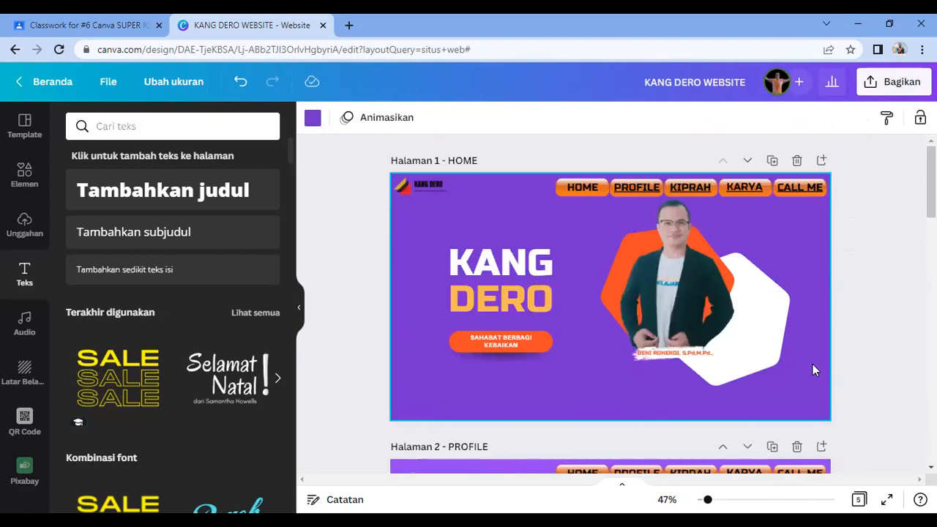
# Step: Open the design's Bagikan (Share) options
pyautogui.click(897, 288)
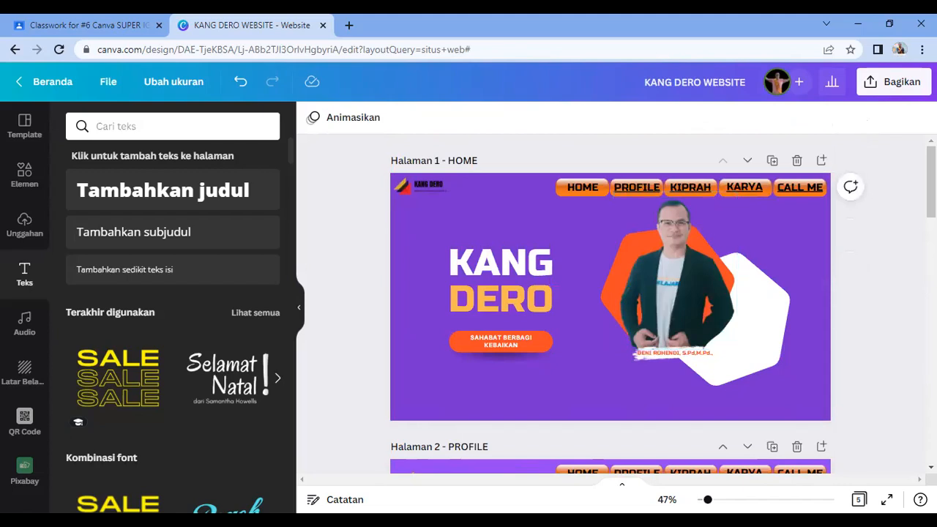
pyautogui.click(887, 82)
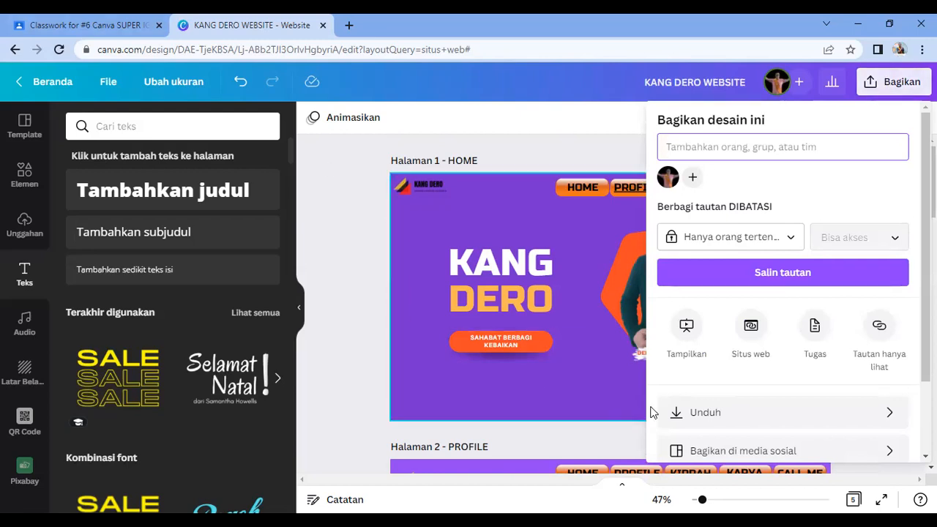
pyautogui.scroll(-2, 785, 322)
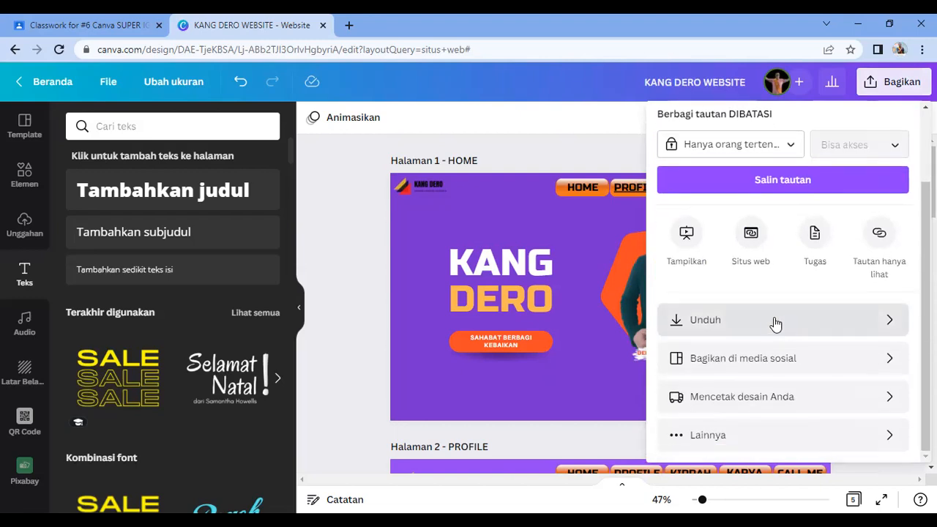
pyautogui.scroll(1, 770, 320)
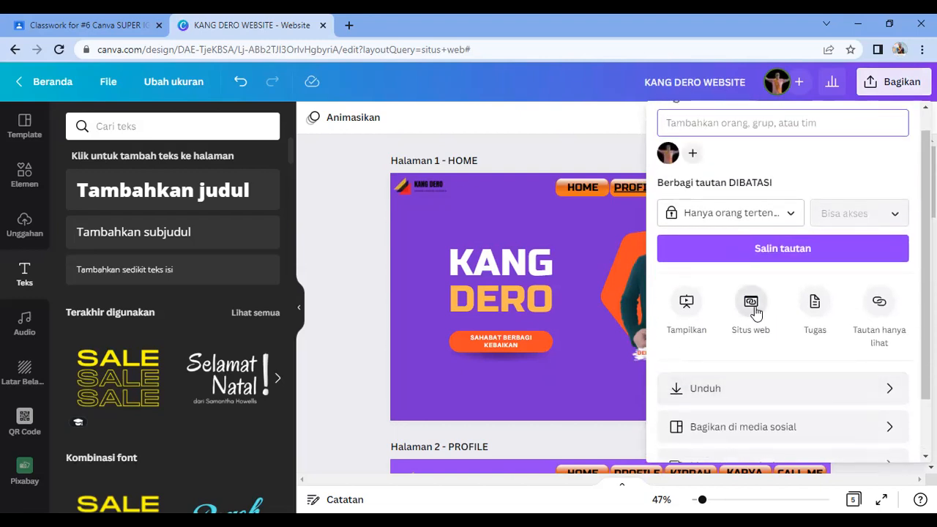
pyautogui.hotkey('alt', 'Tab')
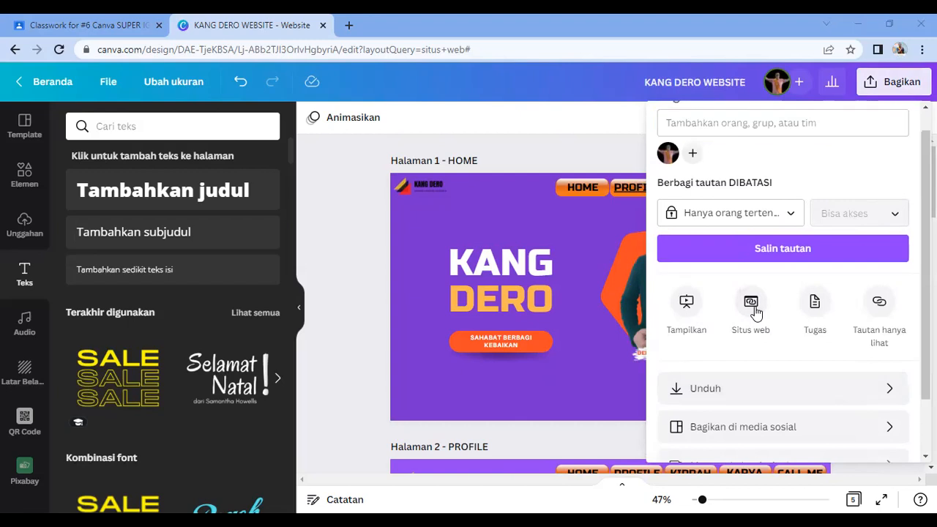
# Step: Publish as a Situs web with Navigasi klasik style and open the website
pyautogui.click(752, 309)
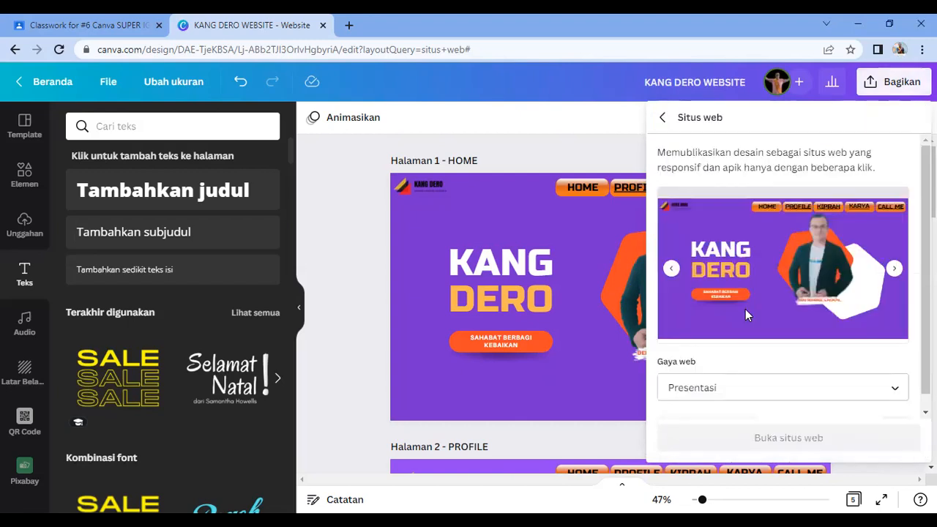
pyautogui.click(751, 389)
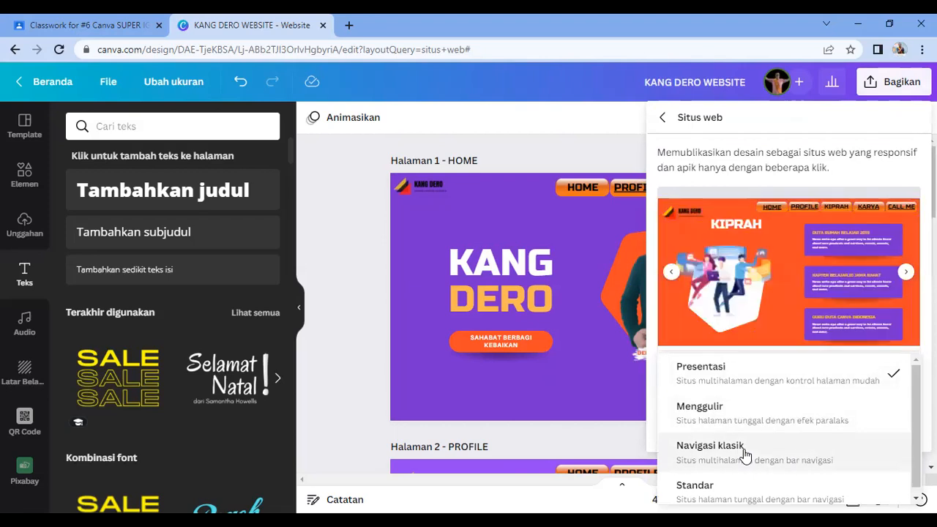
pyautogui.scroll(-1, 734, 392)
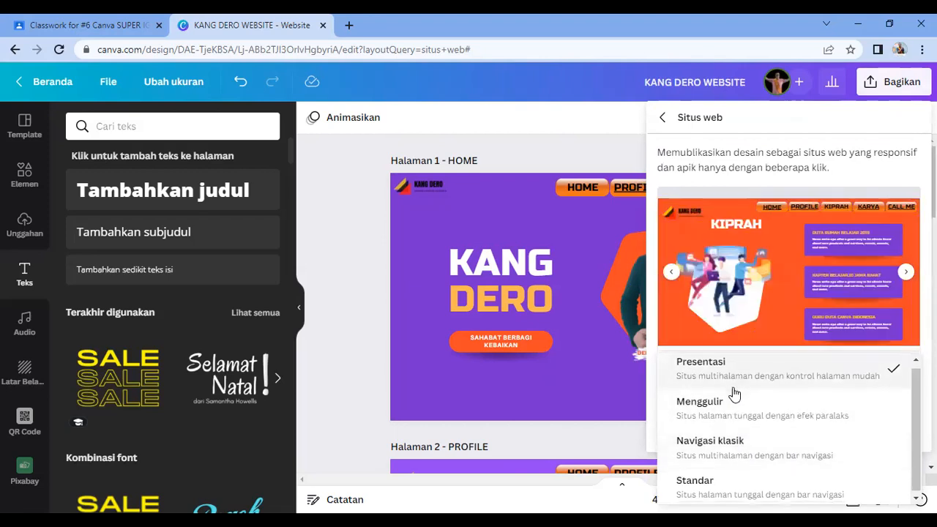
pyautogui.click(725, 453)
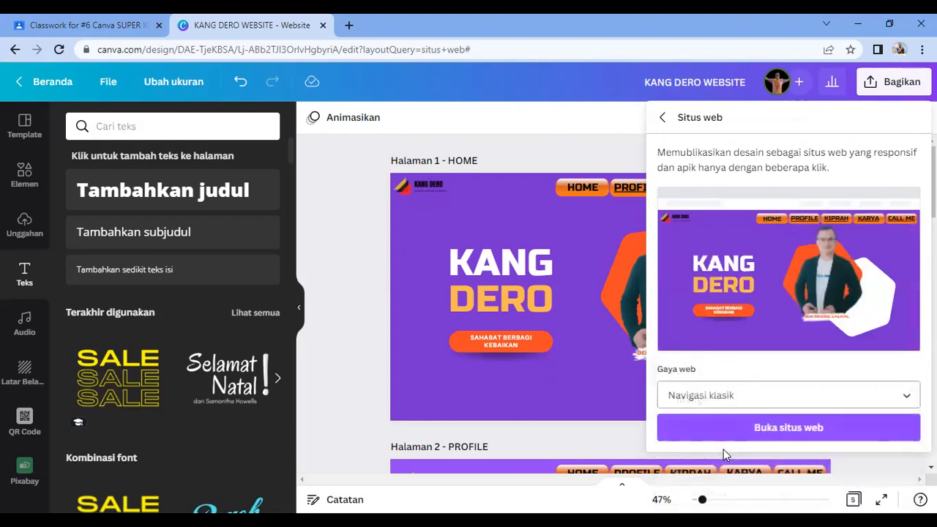
pyautogui.click(805, 432)
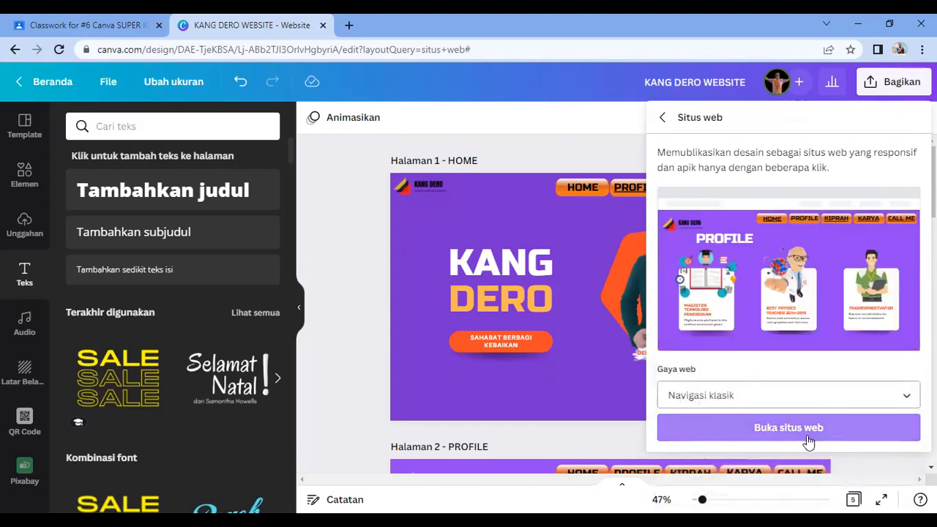
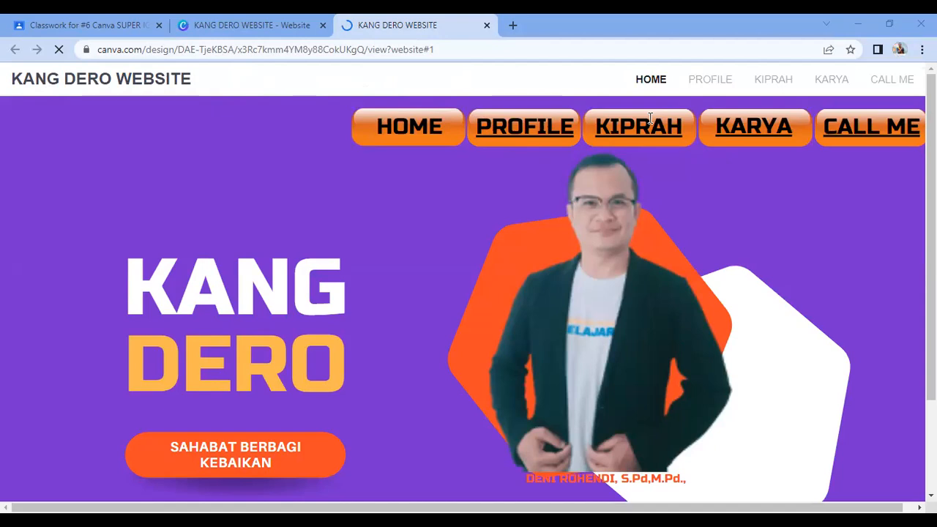
# Step: Scroll up and down the published website to preview its content
pyautogui.scroll(-2, 650, 121)
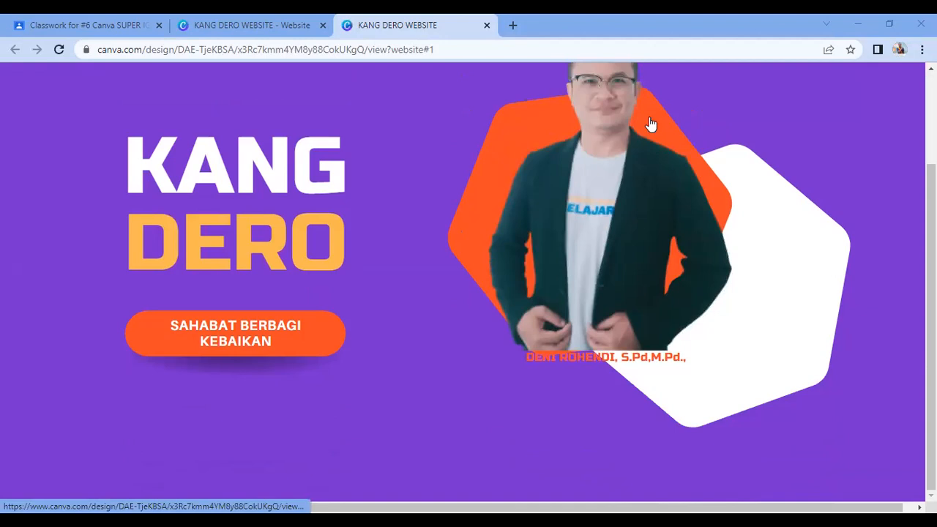
pyautogui.scroll(2, 516, 146)
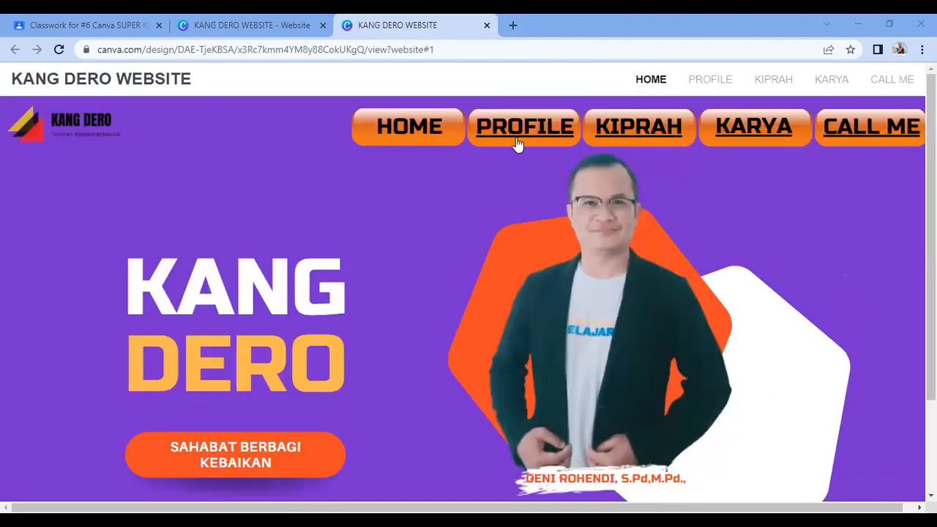
pyautogui.scroll(-1, 729, 302)
pyautogui.scroll(-2, 727, 303)
pyautogui.scroll(2, 726, 303)
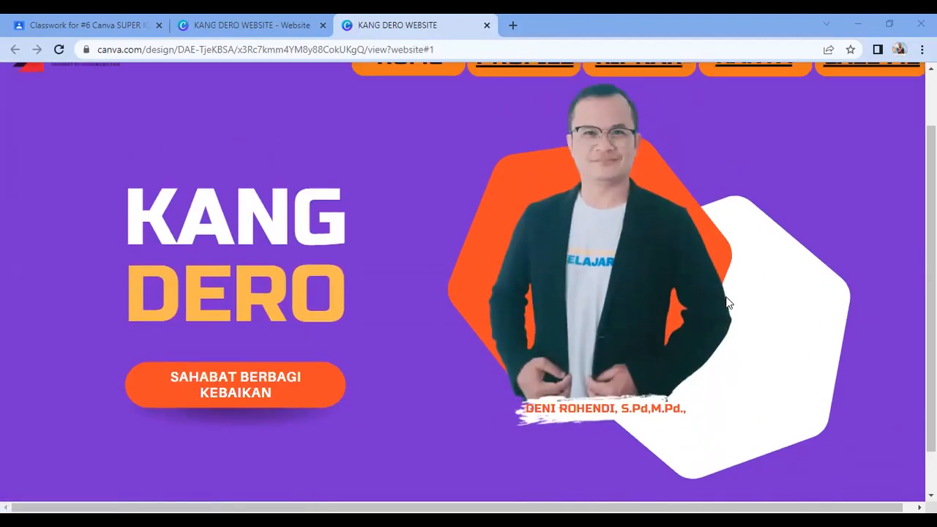
pyautogui.scroll(-2, 725, 305)
pyautogui.scroll(2, 725, 304)
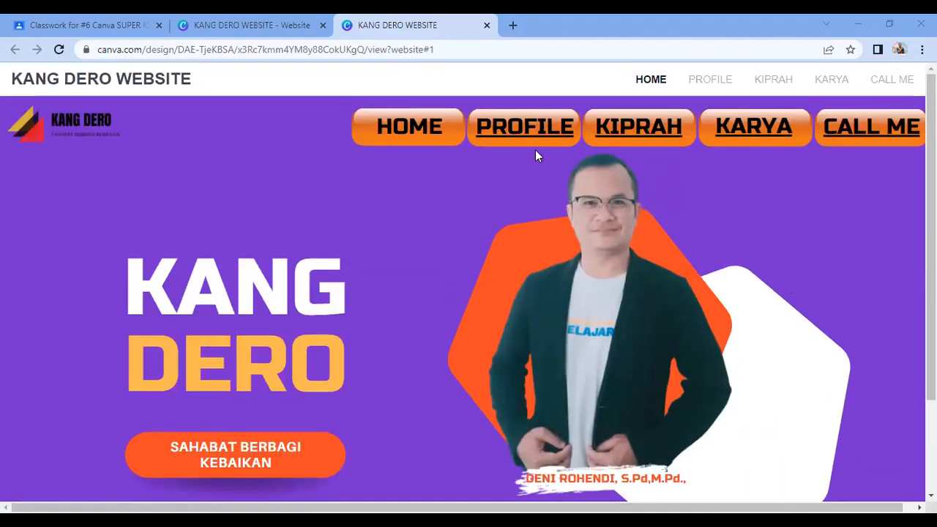
# Step: Test the PROFILE, KARYA, KIPRAH, CALL ME and HOME nav links, ending on CALL ME
pyautogui.click(527, 133)
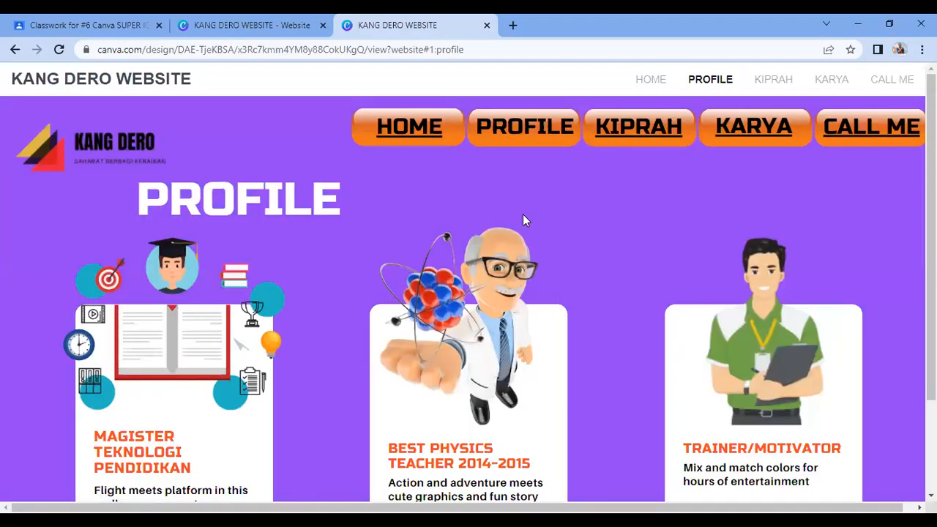
pyautogui.click(753, 134)
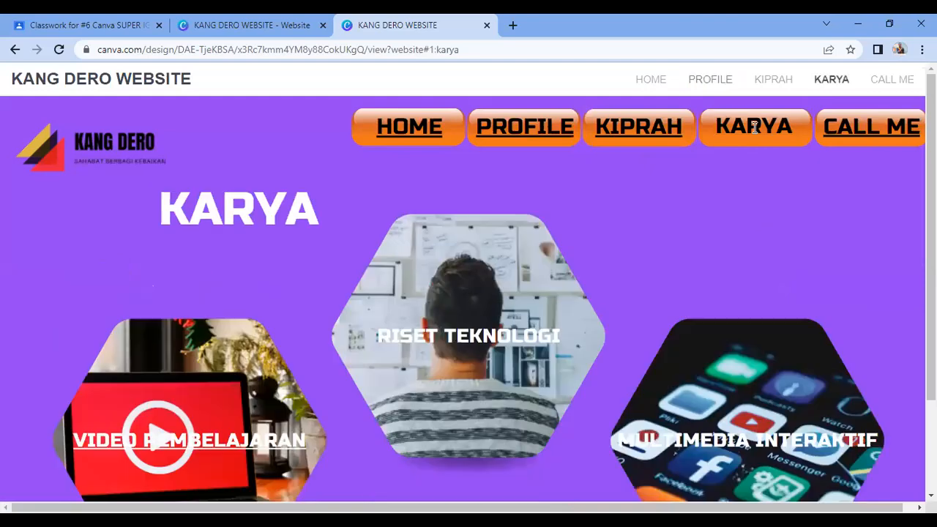
pyautogui.click(646, 139)
pyautogui.click(855, 128)
pyautogui.click(414, 125)
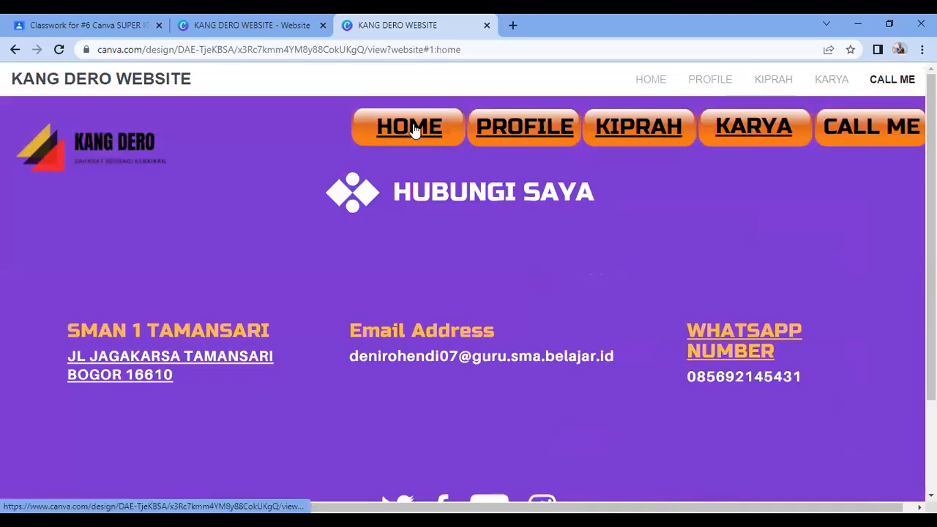
pyautogui.click(895, 130)
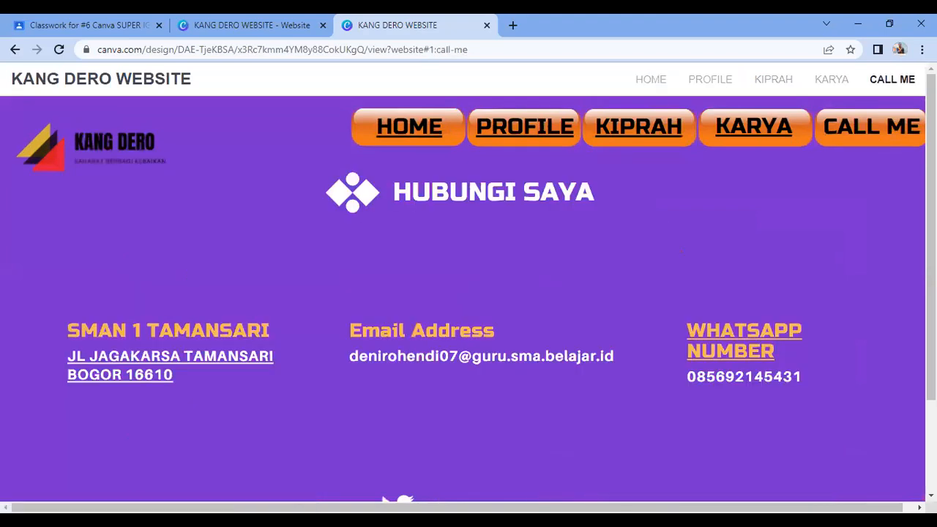
pyautogui.click(735, 355)
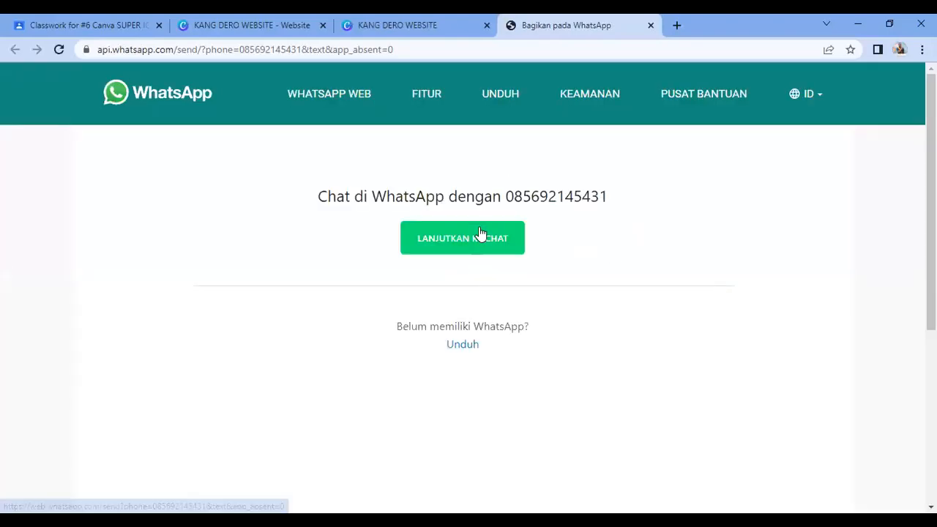
pyautogui.click(650, 25)
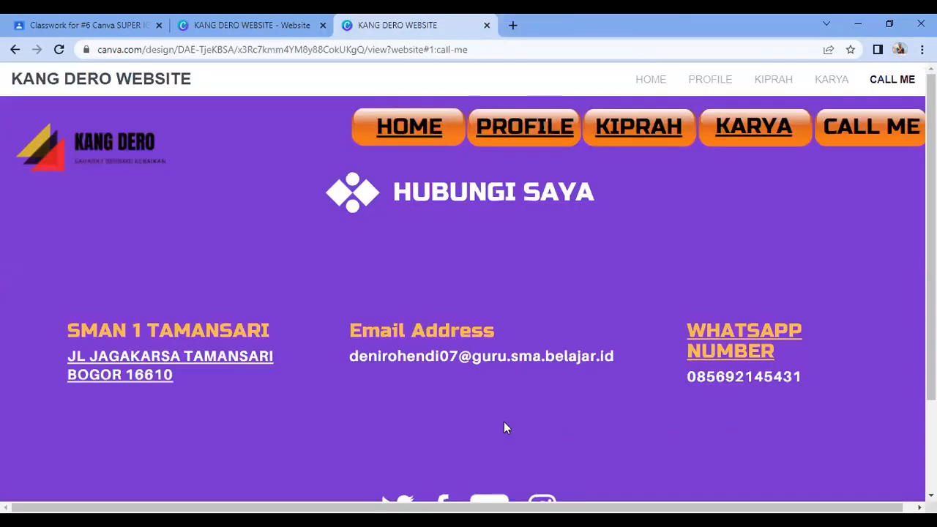
pyautogui.click(200, 362)
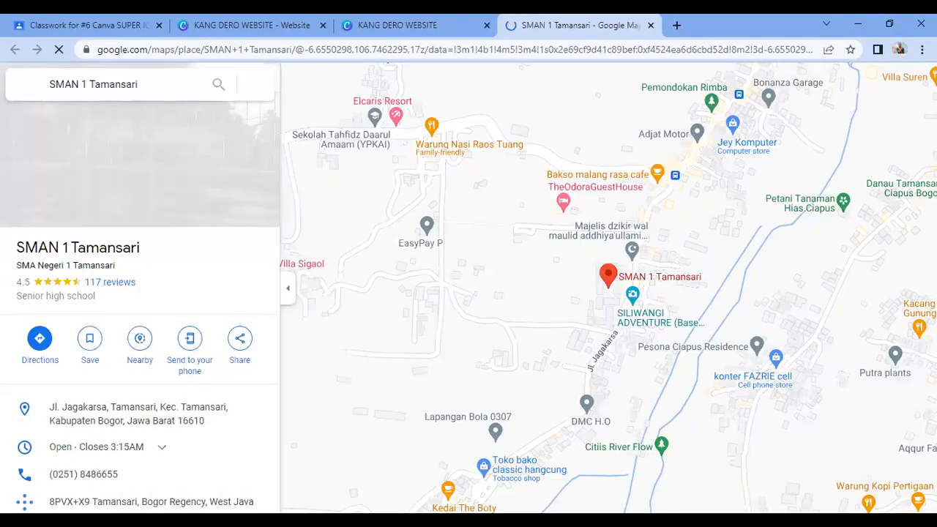
pyautogui.click(649, 26)
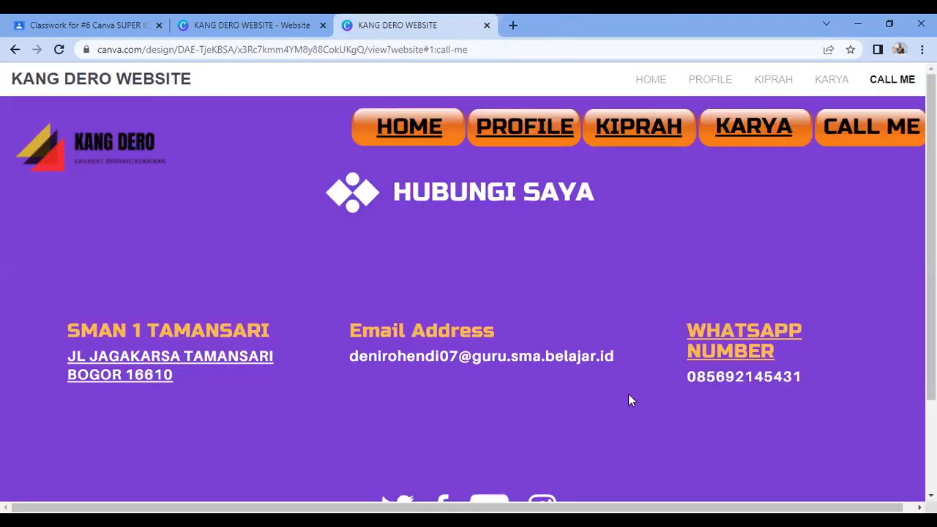
pyautogui.click(291, 51)
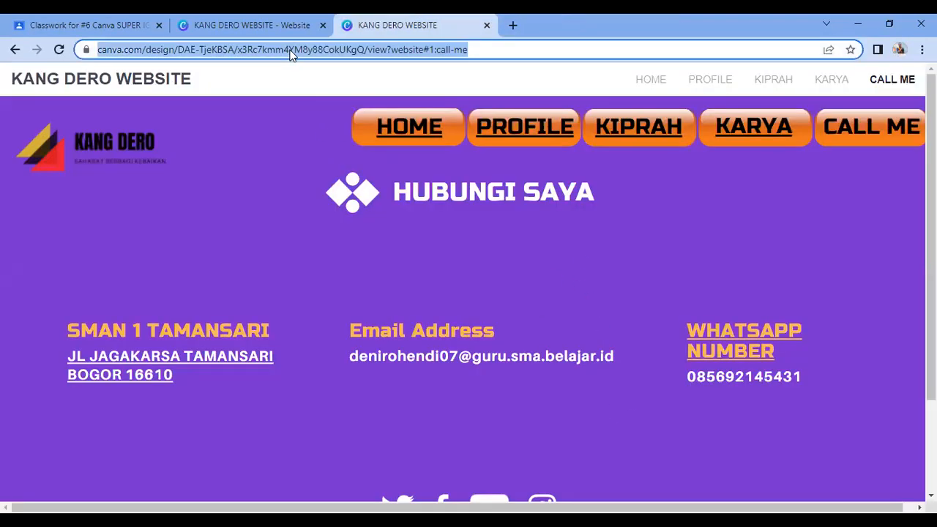
# Step: In Chrome, copy the published KANG DERO site's URL from the address bar and start a new tab
pyautogui.hotkey('alt', 'Tab')
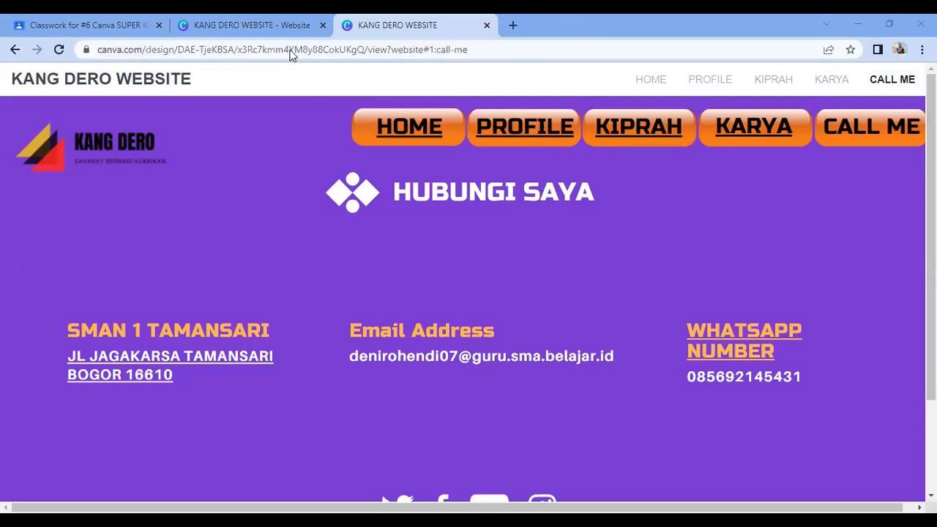
pyautogui.rightClick(175, 52)
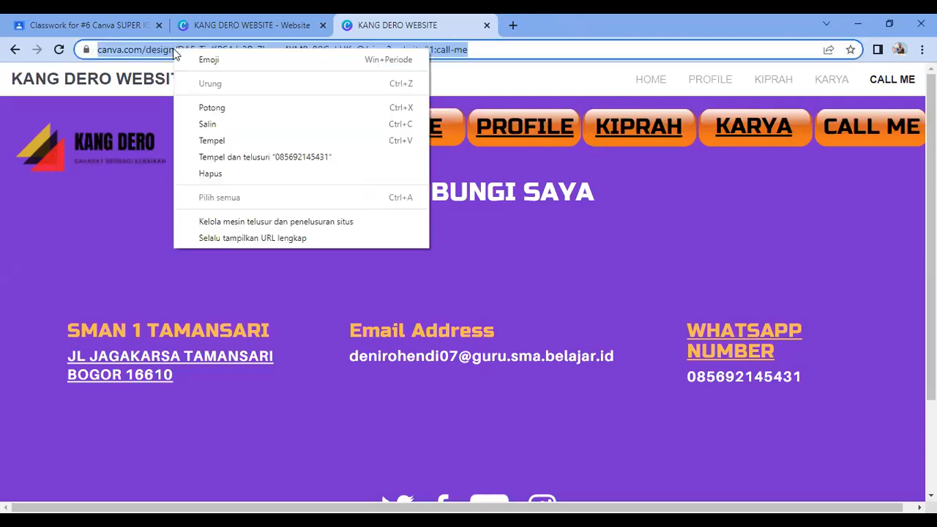
pyautogui.click(247, 125)
pyautogui.click(513, 26)
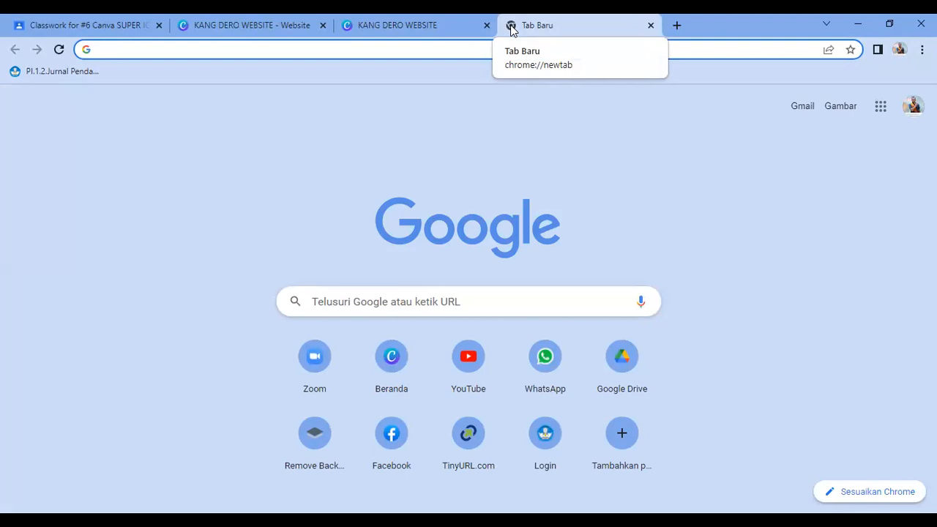
# Step: Go to tinyurl.com in the new tab
pyautogui.write('tiny')
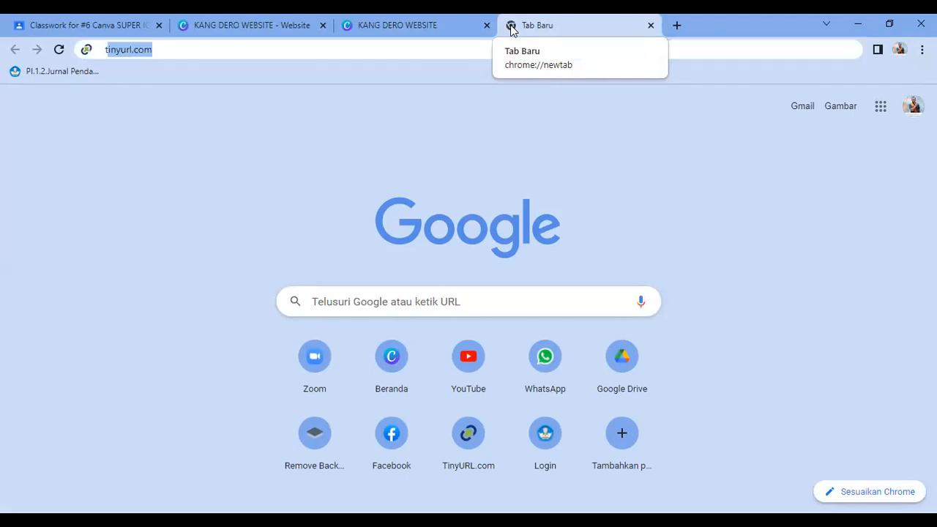
pyautogui.write('url.com')
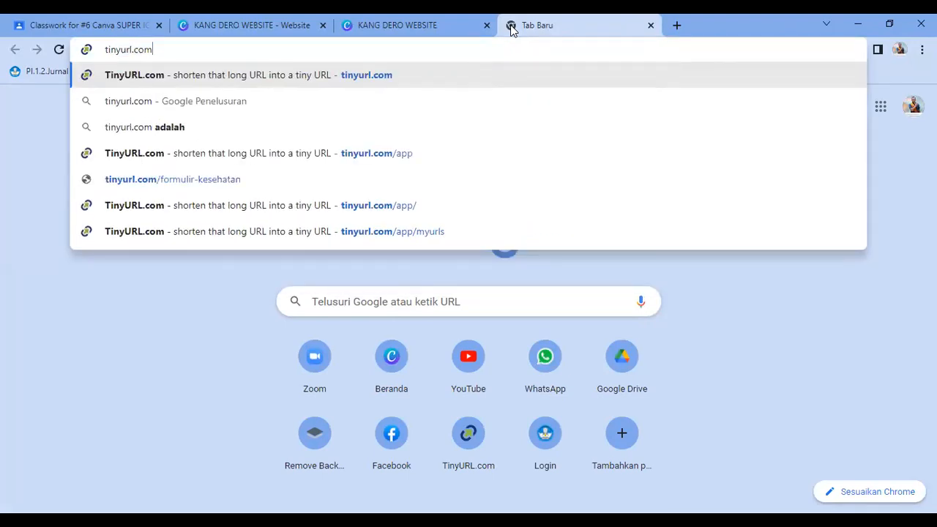
pyautogui.press('Return')
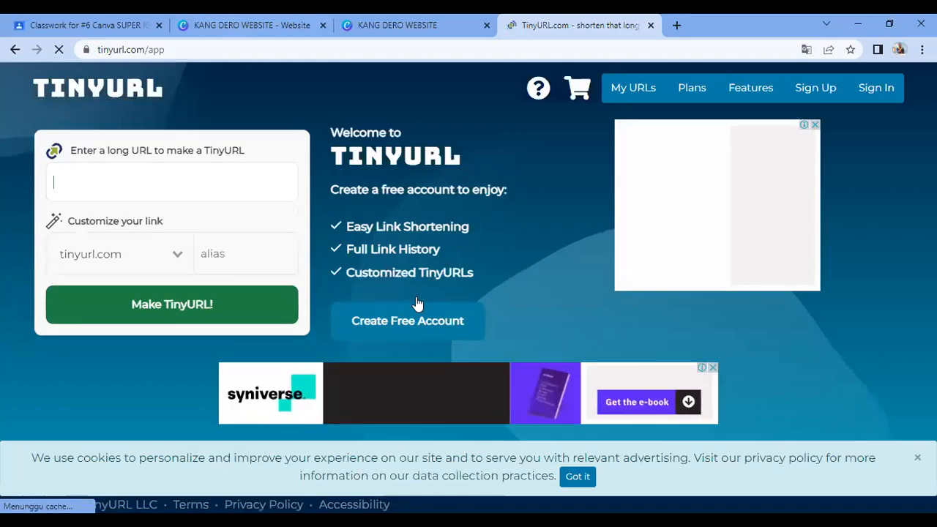
# Step: Paste the website's long URL and try shortening it with the alias 'webkangdero'
pyautogui.click(92, 180)
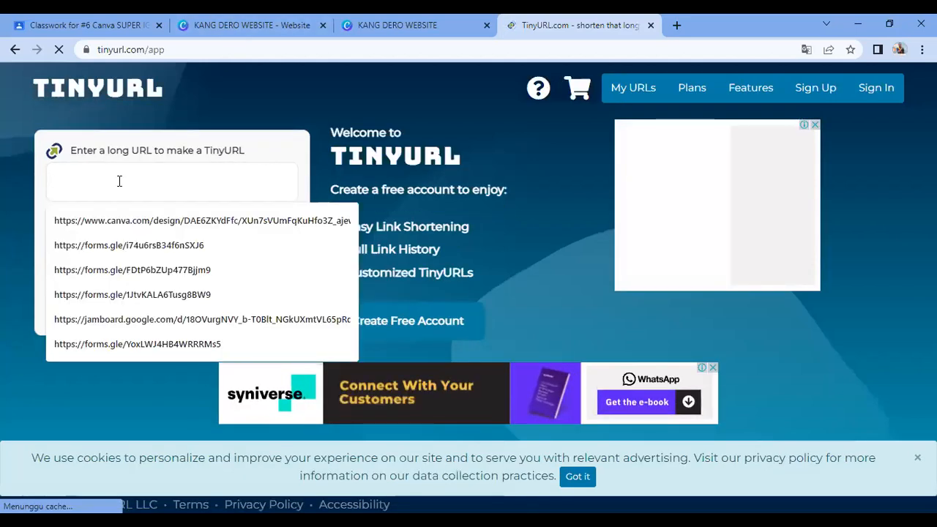
pyautogui.rightClick(119, 183)
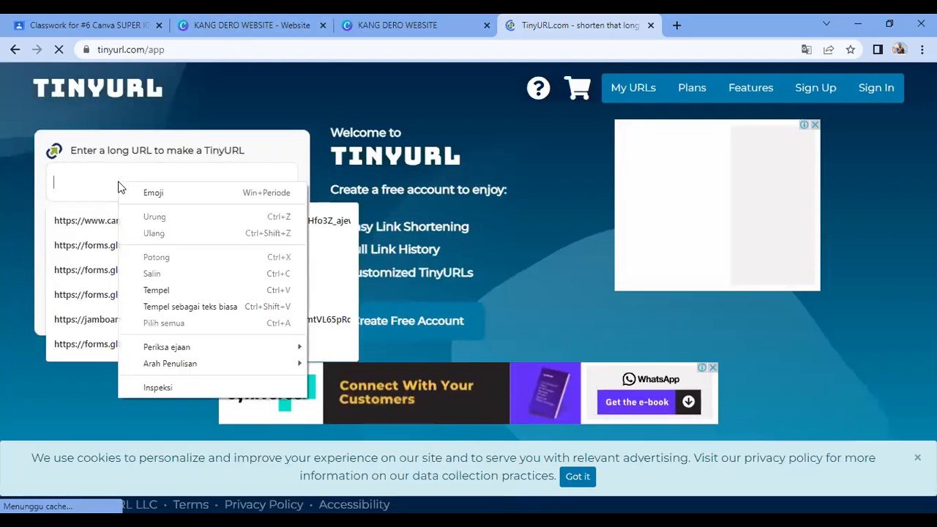
pyautogui.click(183, 293)
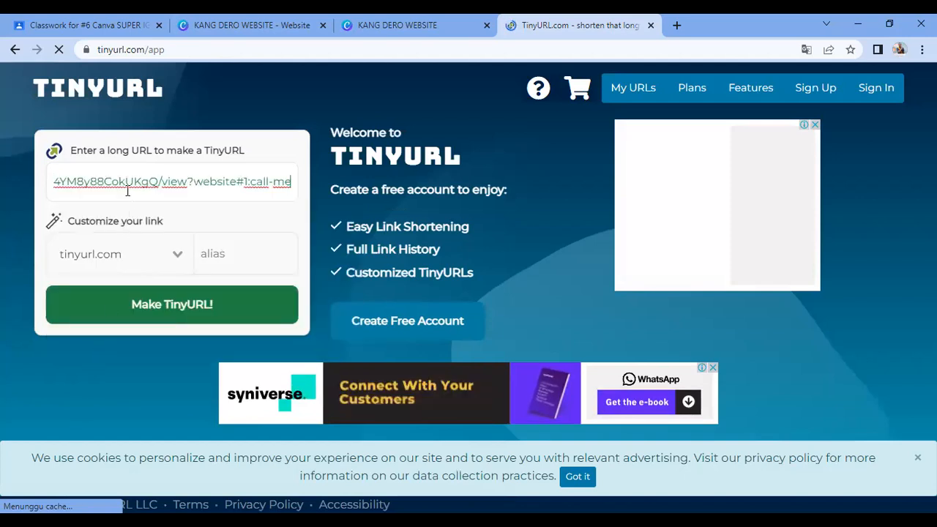
pyautogui.click(217, 255)
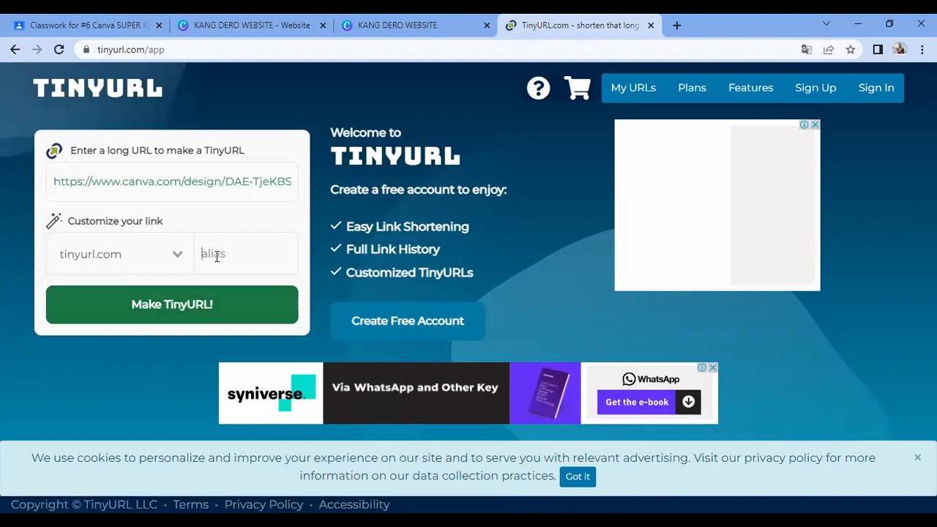
pyautogui.write('wekangdero')
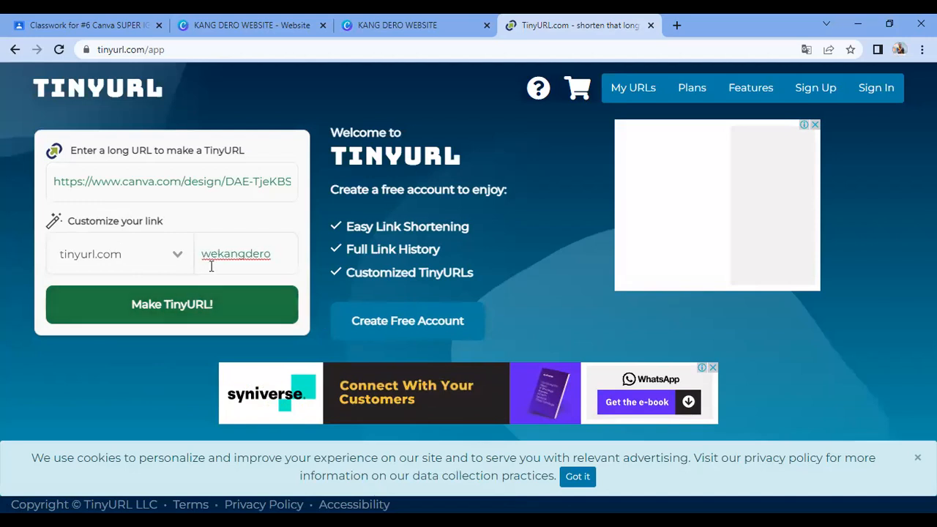
pyautogui.click(218, 259)
pyautogui.write('b')
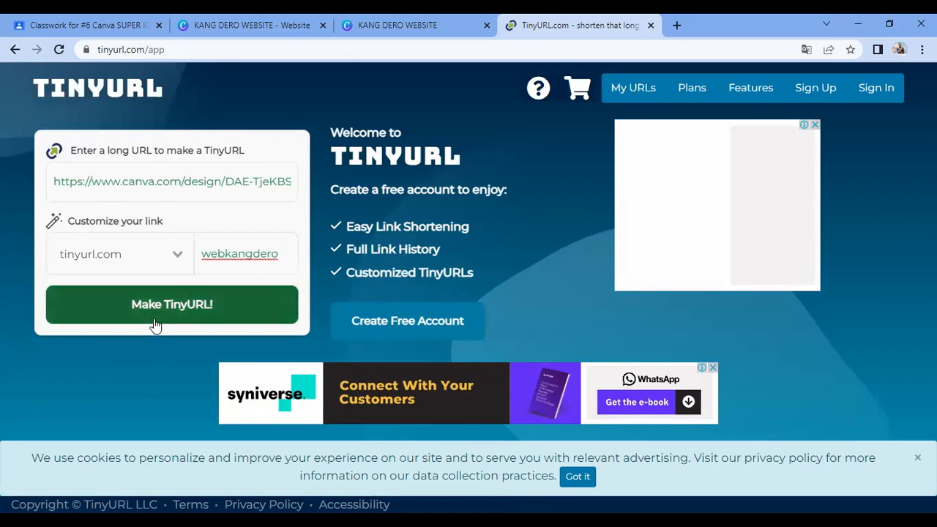
pyautogui.click(185, 310)
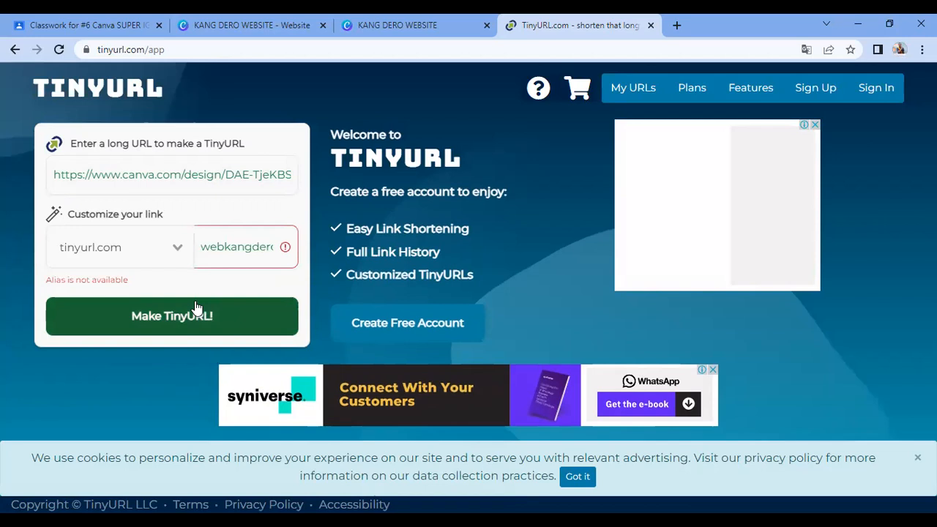
# Step: Change the taken alias to 'webkangderook', create the link and copy it
pyautogui.click(219, 245)
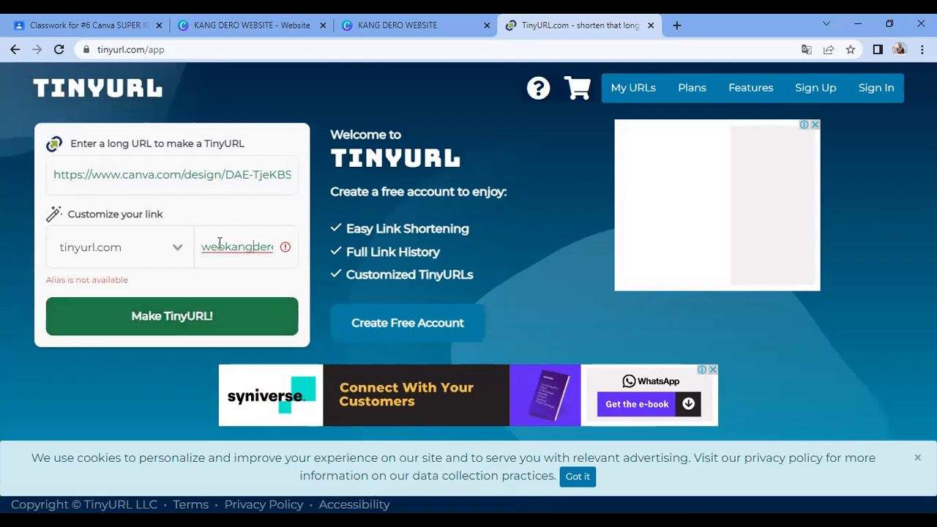
pyautogui.write('ok')
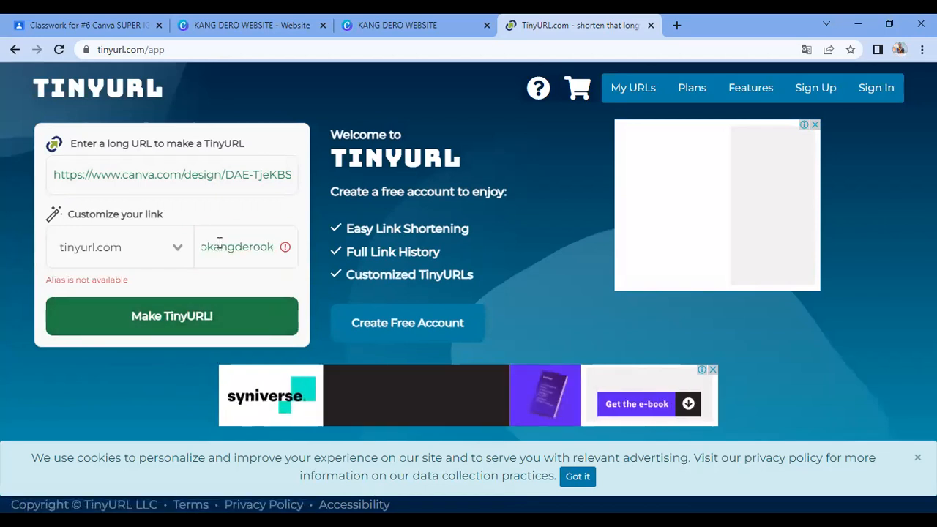
pyautogui.click(198, 311)
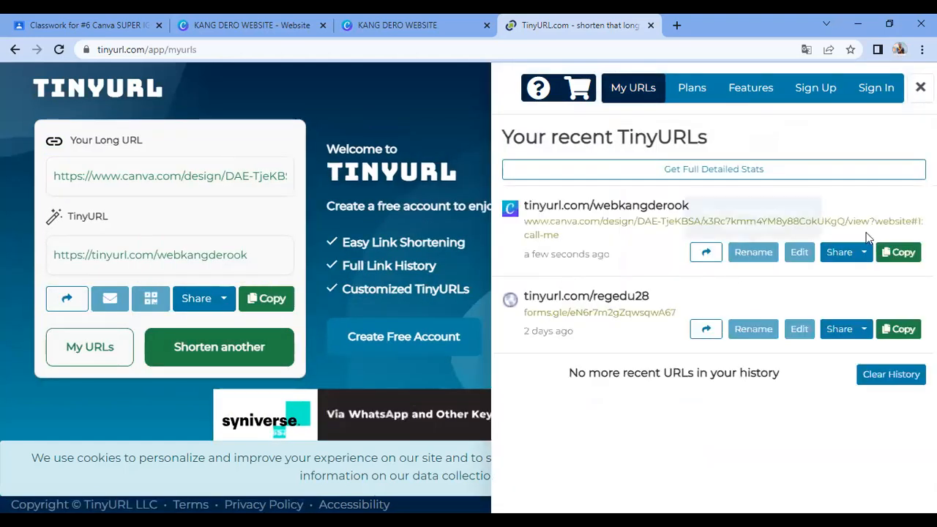
pyautogui.click(898, 252)
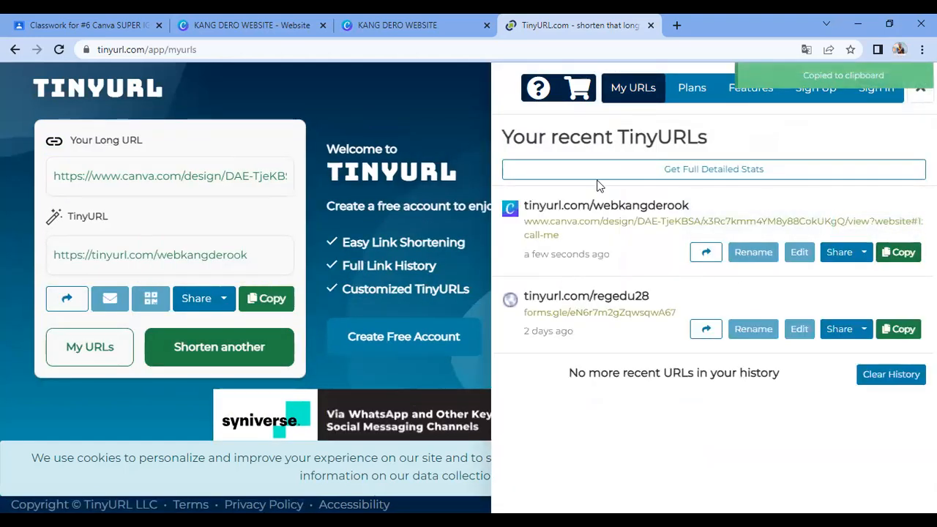
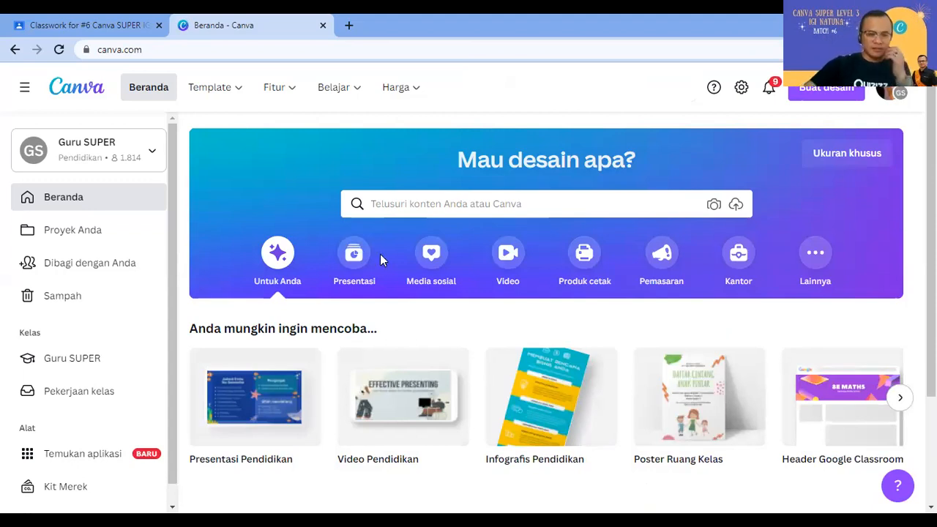
# Step: Scroll the Canva home page and enter 'buletin' in the template search box
pyautogui.scroll(-2, 380, 254)
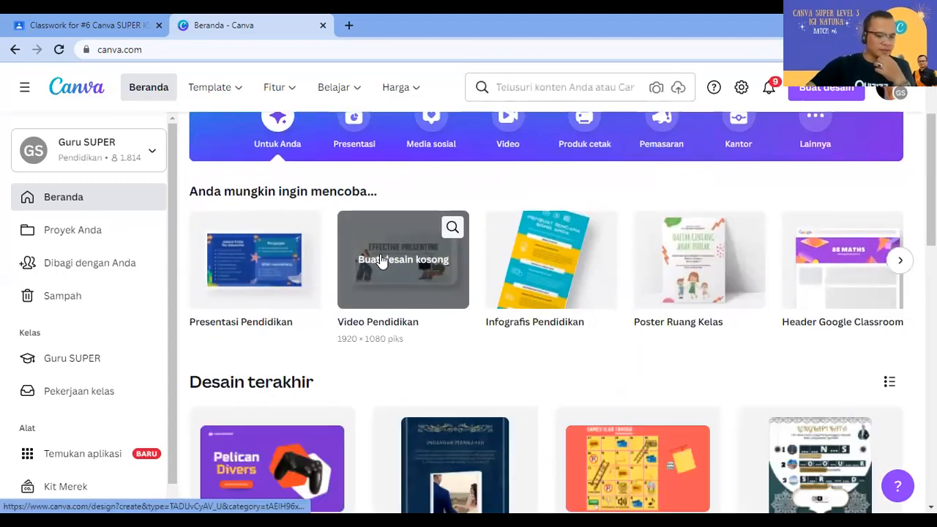
pyautogui.scroll(-1, 380, 260)
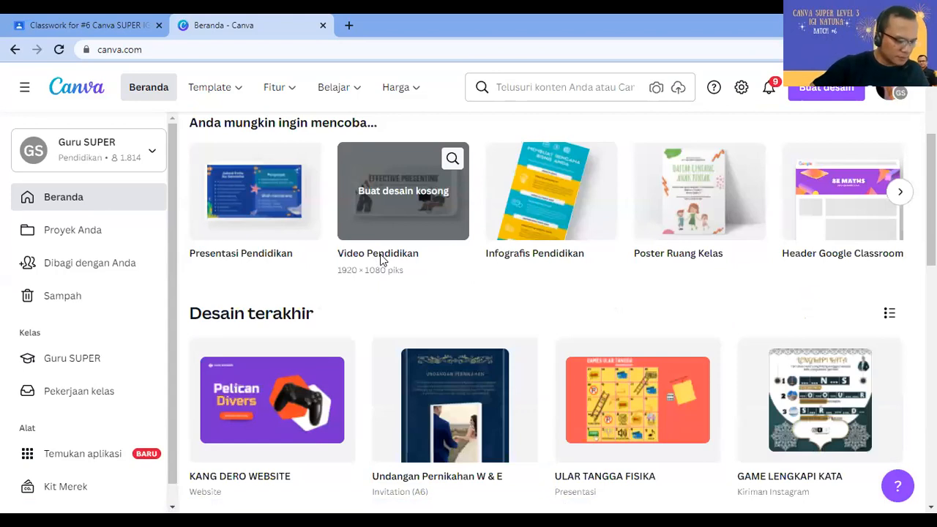
pyautogui.scroll(-1, 471, 268)
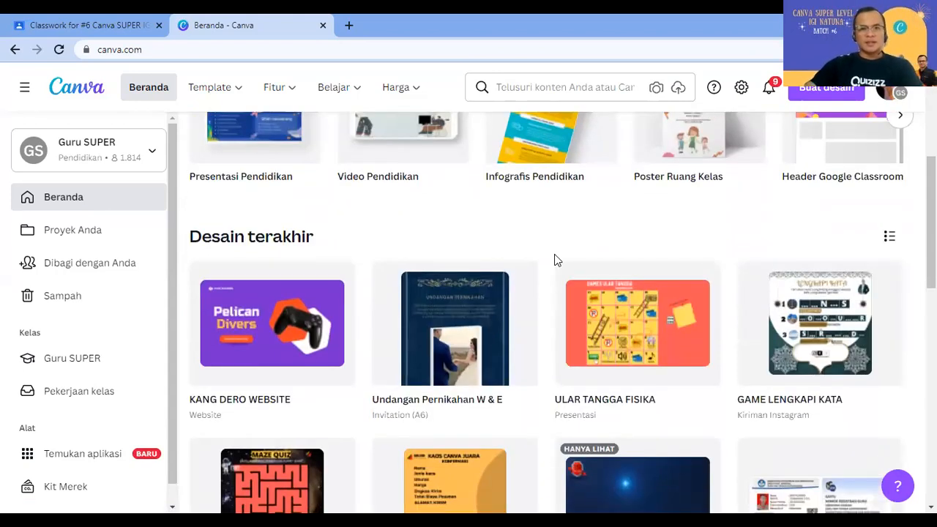
pyautogui.click(538, 87)
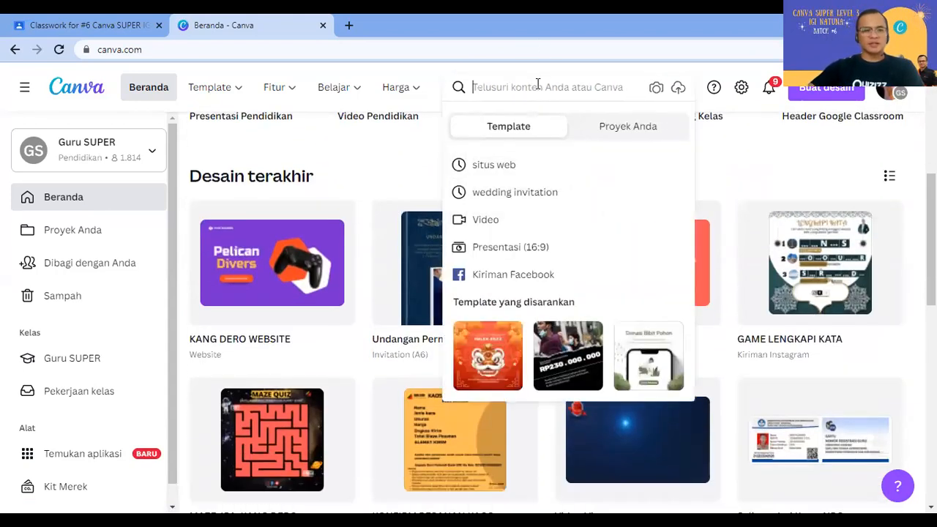
pyautogui.write('bu')
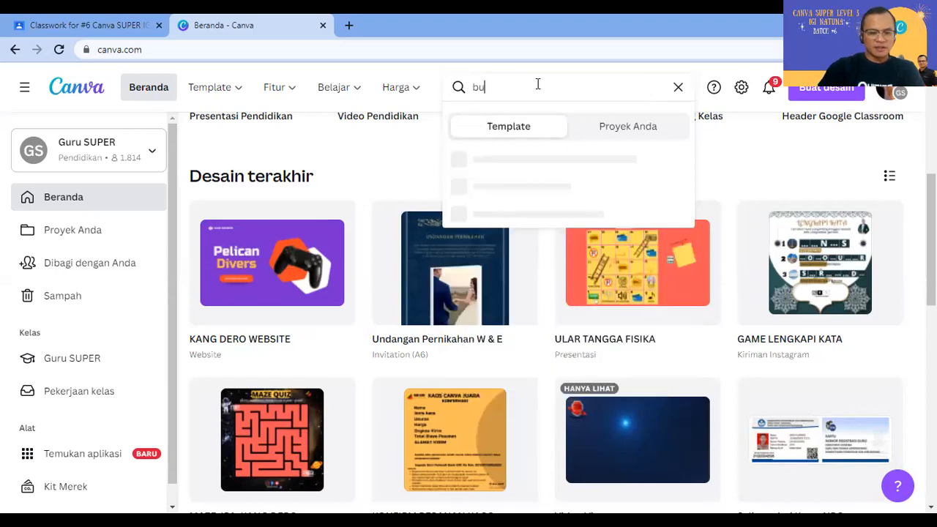
pyautogui.write('letin')
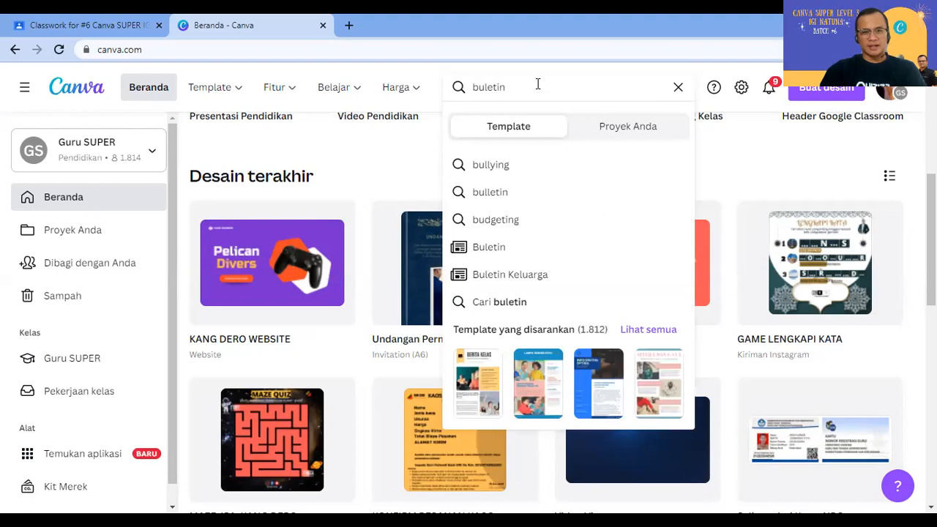
# Step: Run the 'buletin' template search and browse the newsletter results
pyautogui.press('Return')
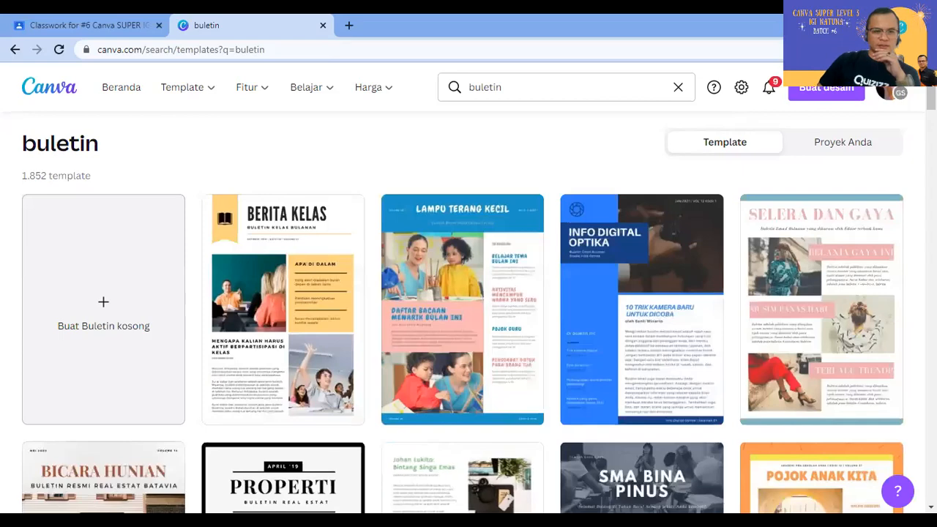
pyautogui.scroll(-2, 893, 299)
pyautogui.scroll(-5, 894, 299)
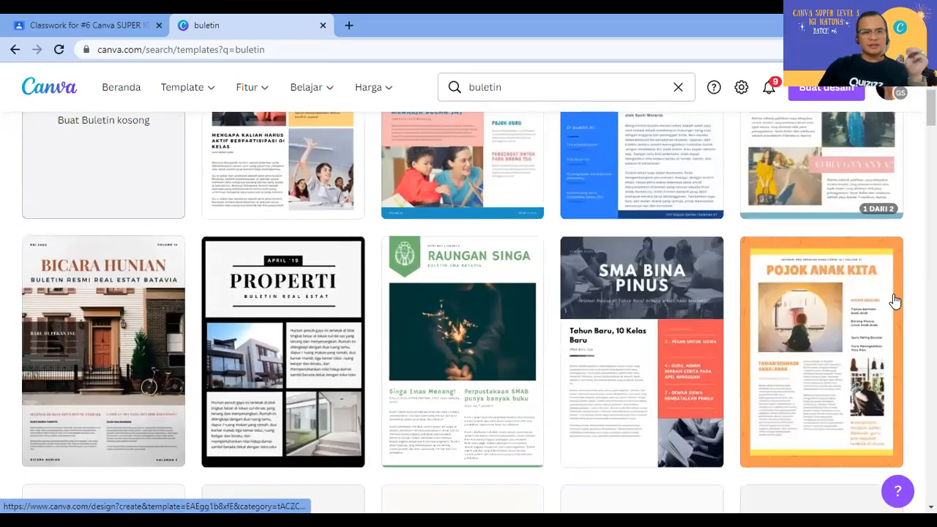
pyautogui.scroll(-3, 892, 305)
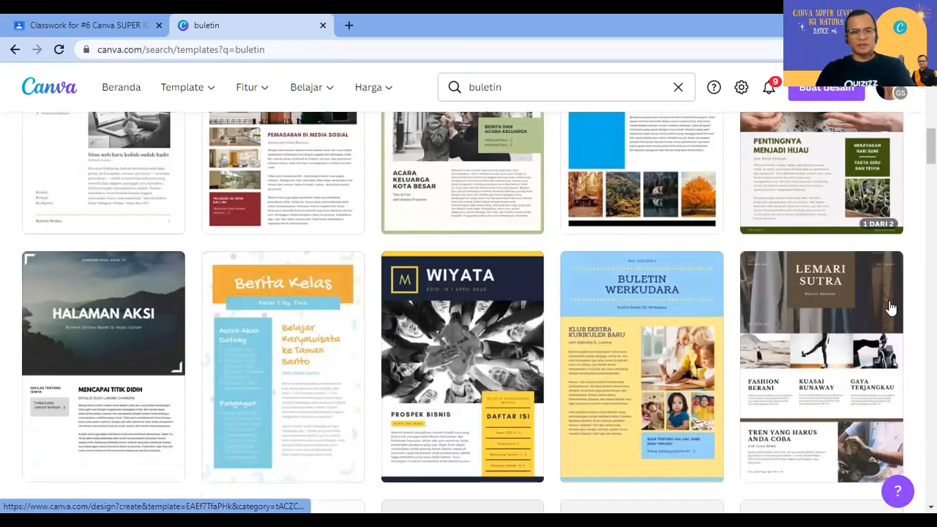
pyautogui.scroll(-4, 892, 307)
pyautogui.scroll(-1, 892, 307)
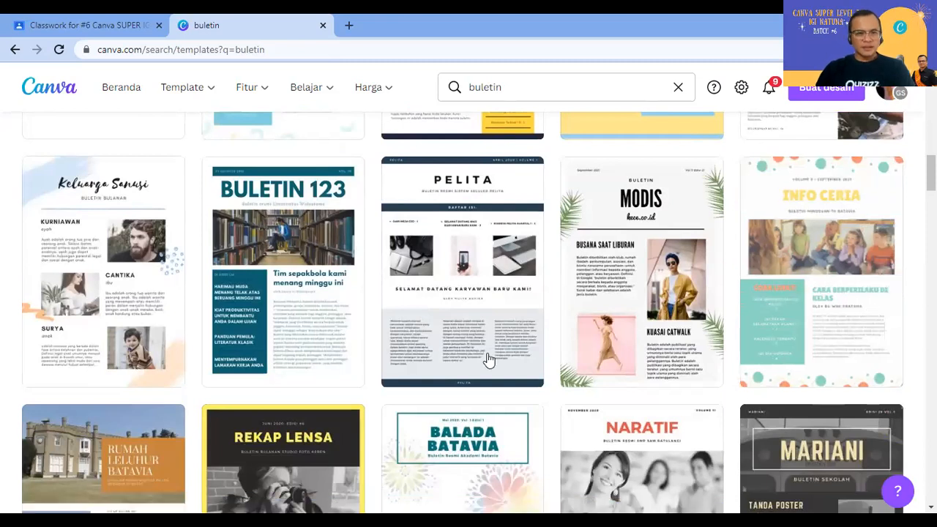
# Step: Scroll through the results and open the Harian Kelas newsletter template
pyautogui.scroll(1, 292, 316)
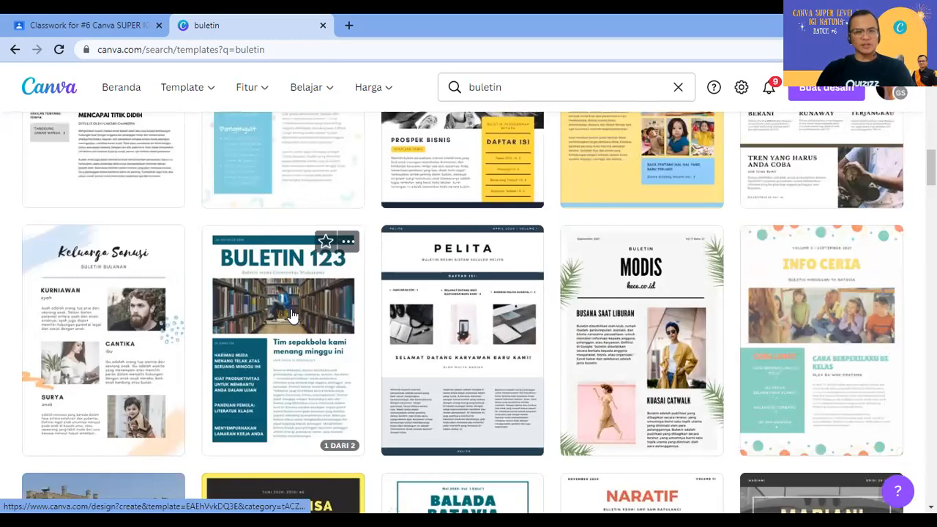
pyautogui.scroll(1, 292, 316)
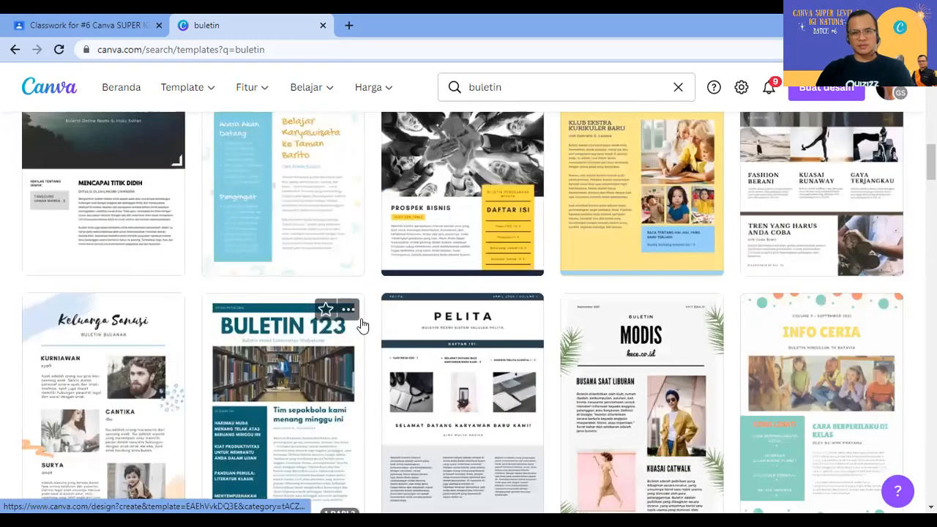
pyautogui.scroll(-4, 368, 325)
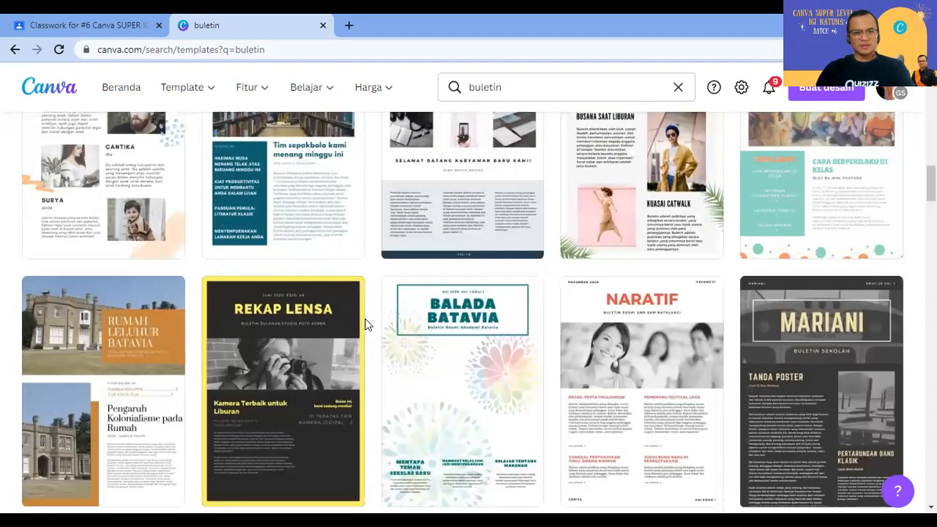
pyautogui.scroll(-3, 367, 325)
pyautogui.scroll(-2, 368, 326)
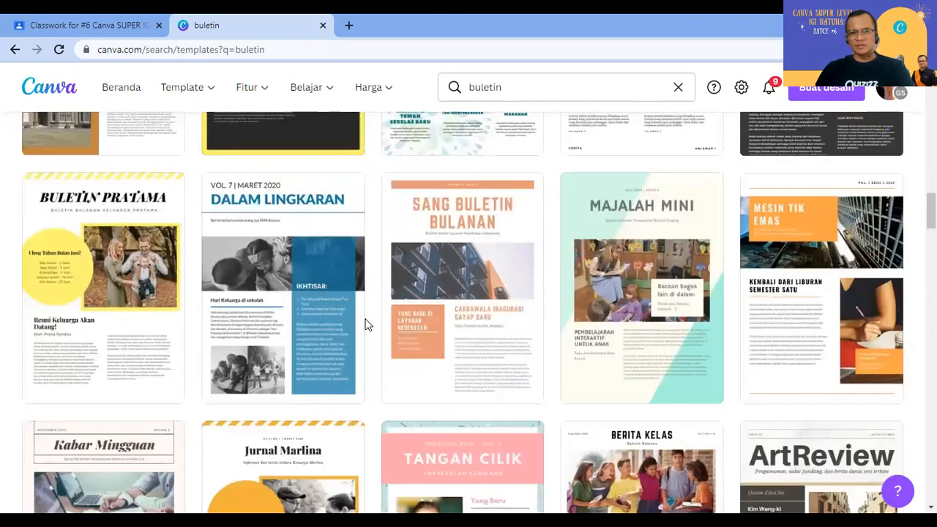
pyautogui.scroll(-2, 368, 325)
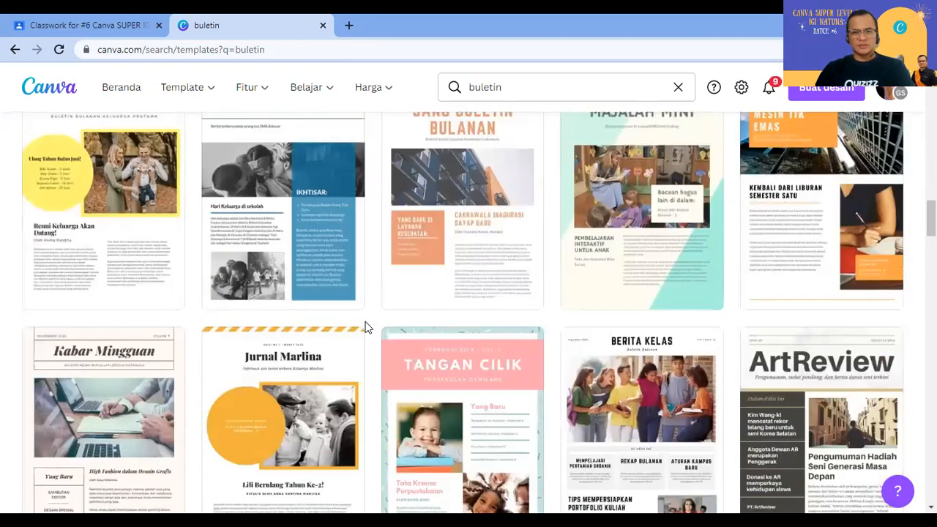
pyautogui.scroll(-2, 368, 328)
pyautogui.scroll(-3, 368, 327)
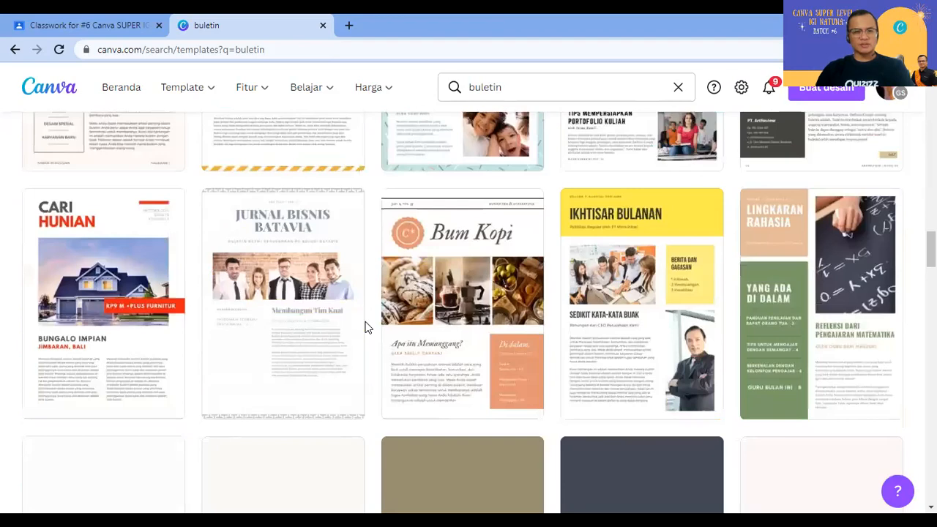
pyautogui.scroll(-2, 367, 327)
pyautogui.scroll(-3, 368, 327)
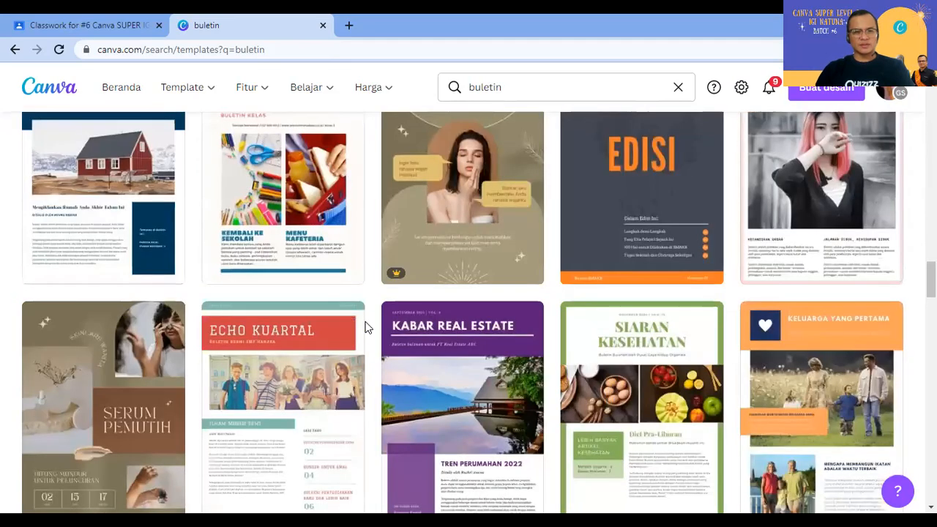
pyautogui.scroll(-2, 368, 327)
pyautogui.scroll(4, 368, 328)
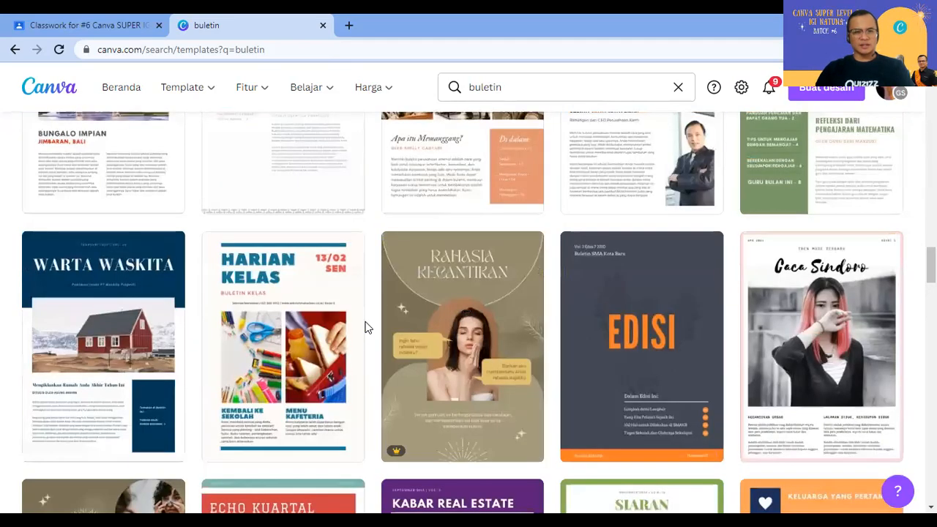
pyautogui.scroll(-1, 368, 327)
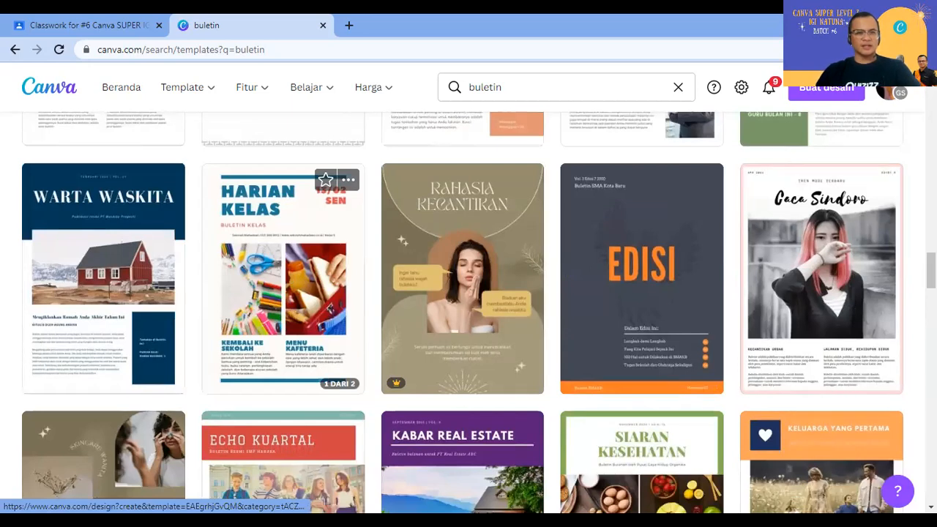
pyautogui.click(258, 315)
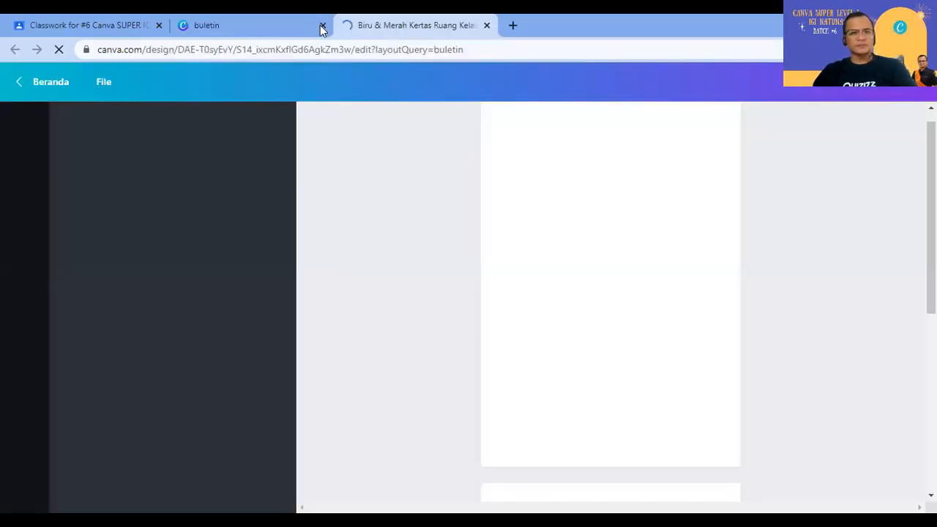
# Step: Close the leftover search tab and rename the design to 'FISIKA BULETIN'
pyautogui.click(322, 26)
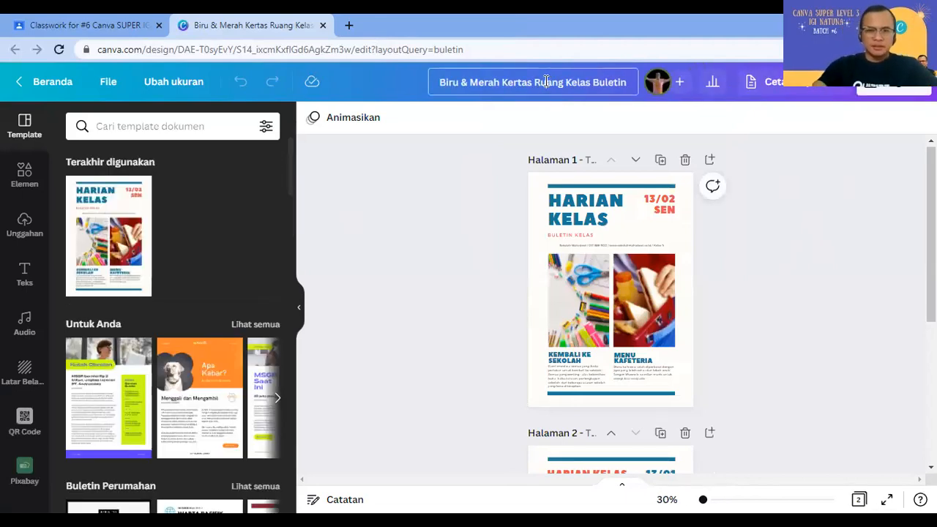
pyautogui.click(545, 82)
pyautogui.write('FISI')
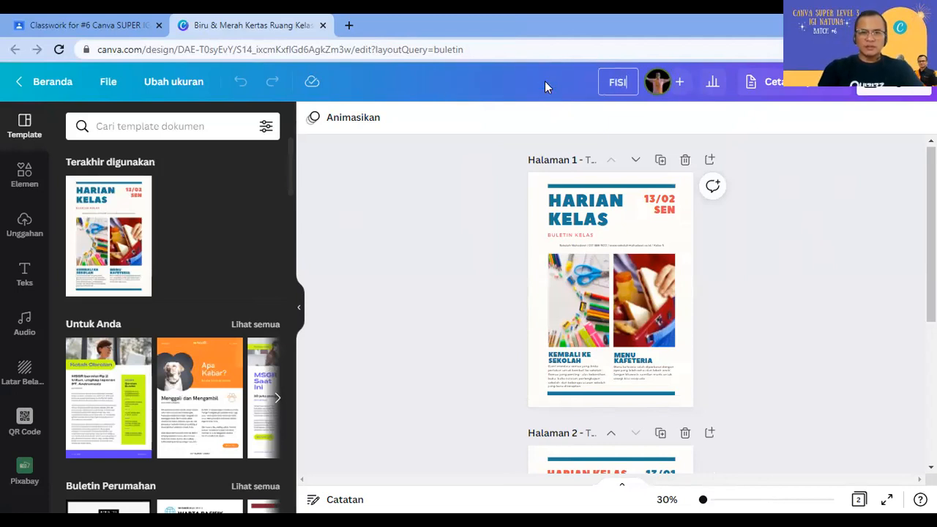
pyautogui.write('KA')
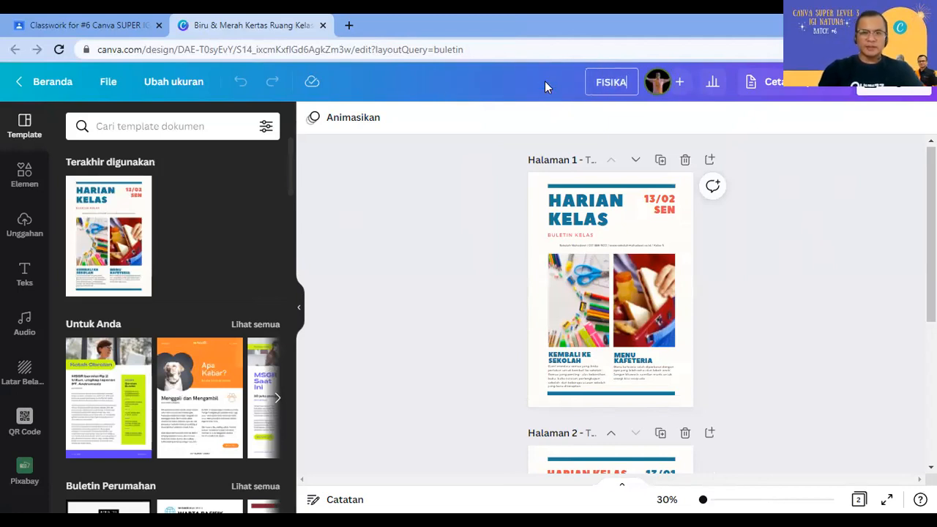
pyautogui.write(' BULETIN')
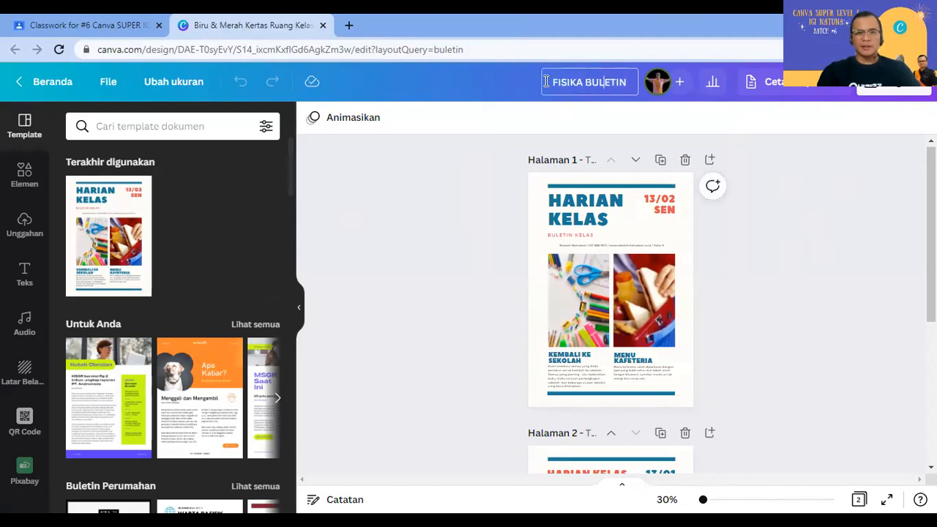
pyautogui.click(809, 229)
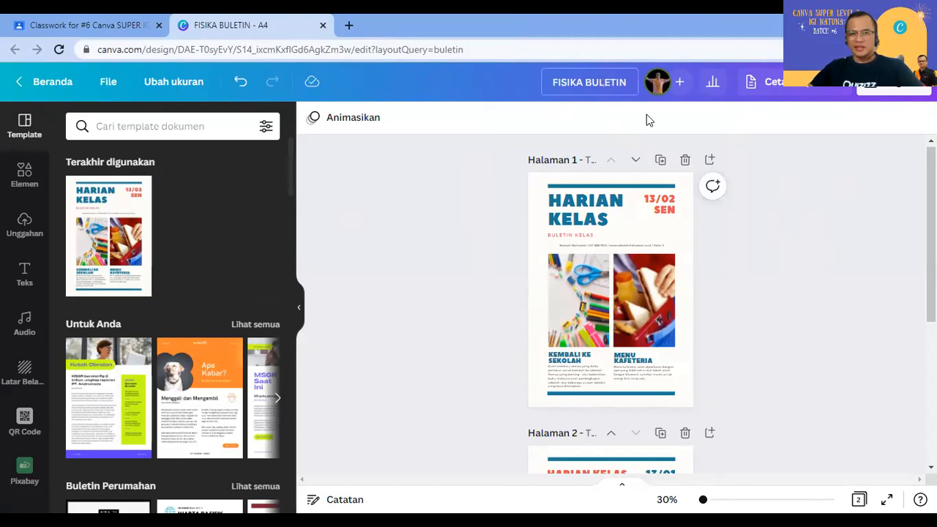
# Step: Scroll through both newsletter pages and zoom in on page 1's HARIAN KELAS heading
pyautogui.scroll(-3, 805, 222)
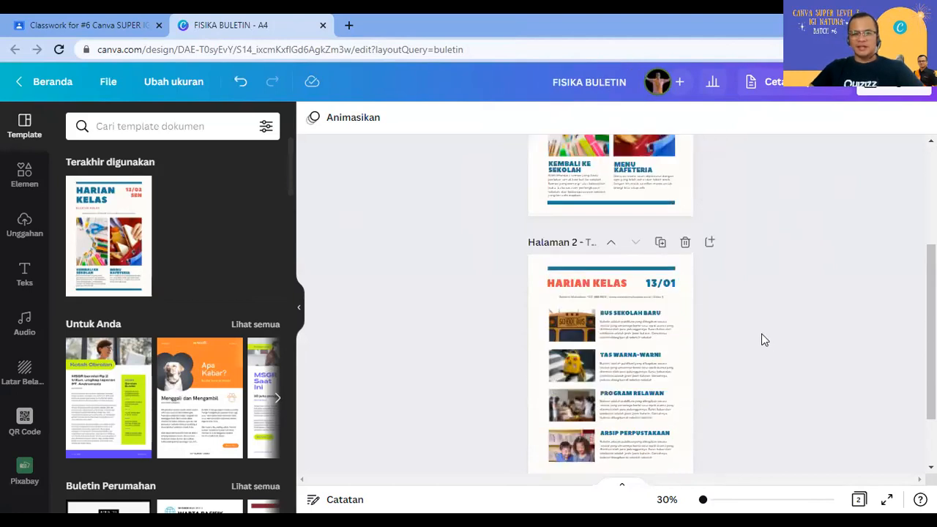
pyautogui.scroll(-1, 763, 339)
pyautogui.scroll(3, 763, 339)
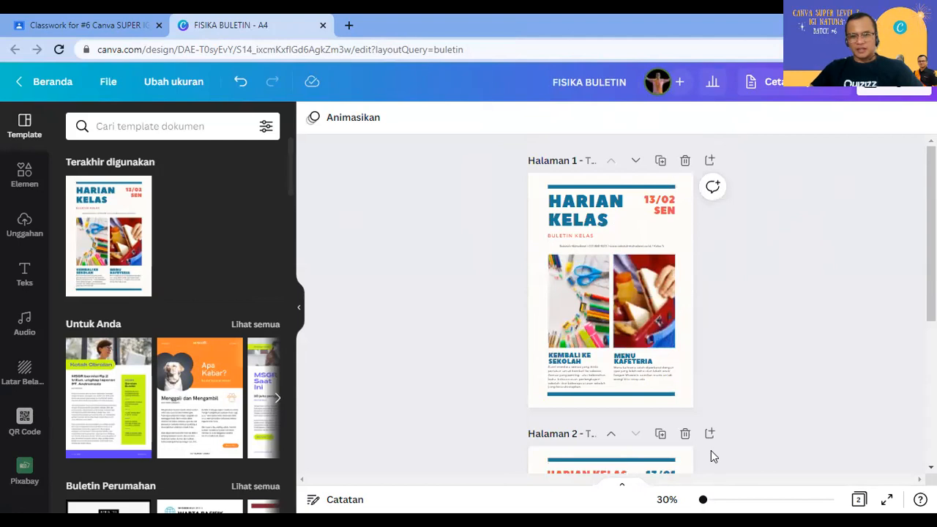
pyautogui.keyDown('ctrl'); pyautogui.scroll(3, 759, 320); pyautogui.keyUp('ctrl')
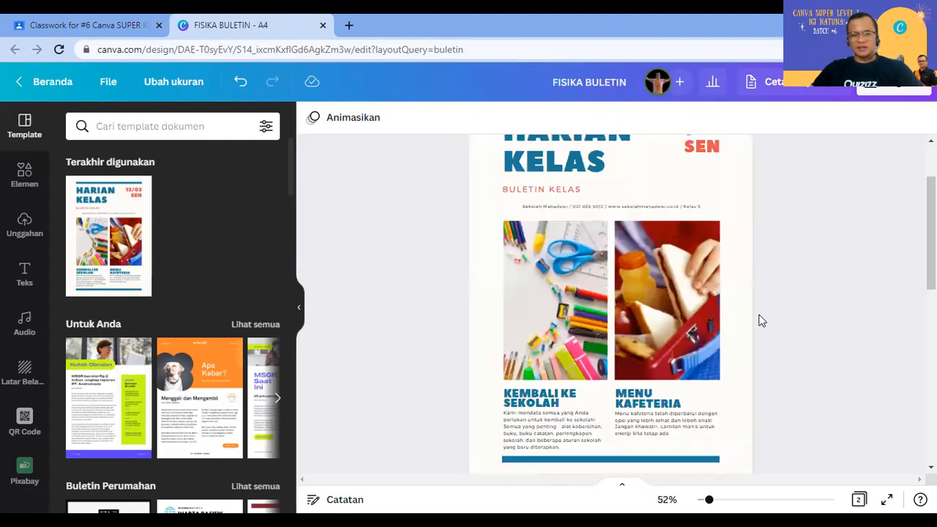
pyautogui.scroll(1, 623, 246)
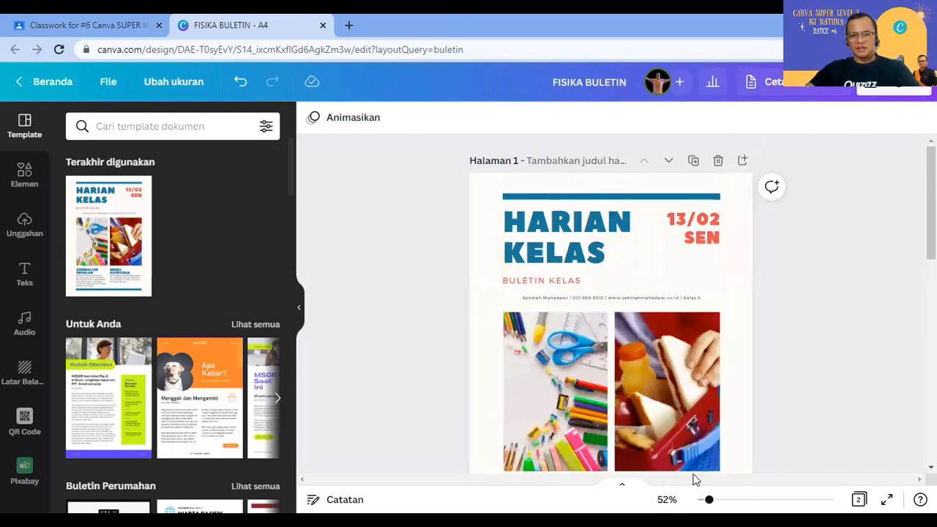
pyautogui.keyDown('ctrl'); pyautogui.scroll(3, 606, 366); pyautogui.keyUp('ctrl')
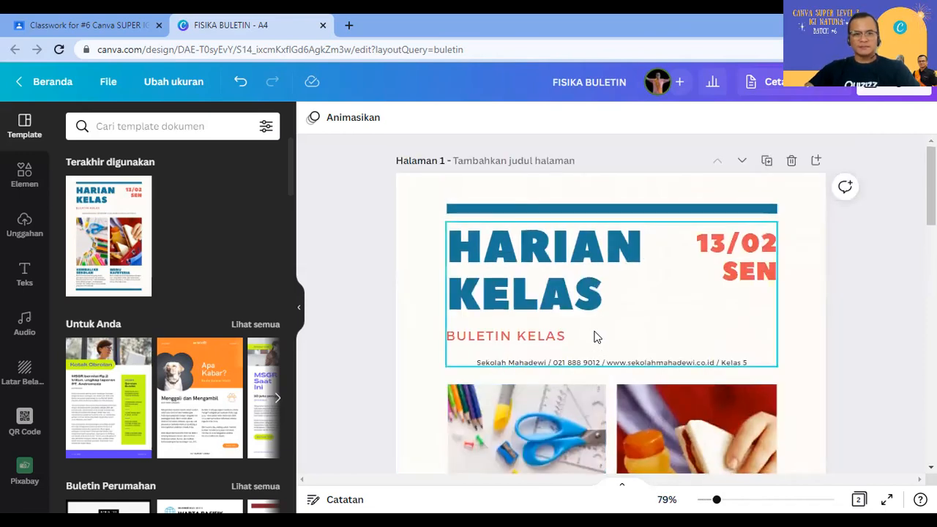
# Step: Replace the HARIAN KELAS title with 'FISIKA SOBAT SISWA' at font size 45
pyautogui.doubleClick(542, 254)
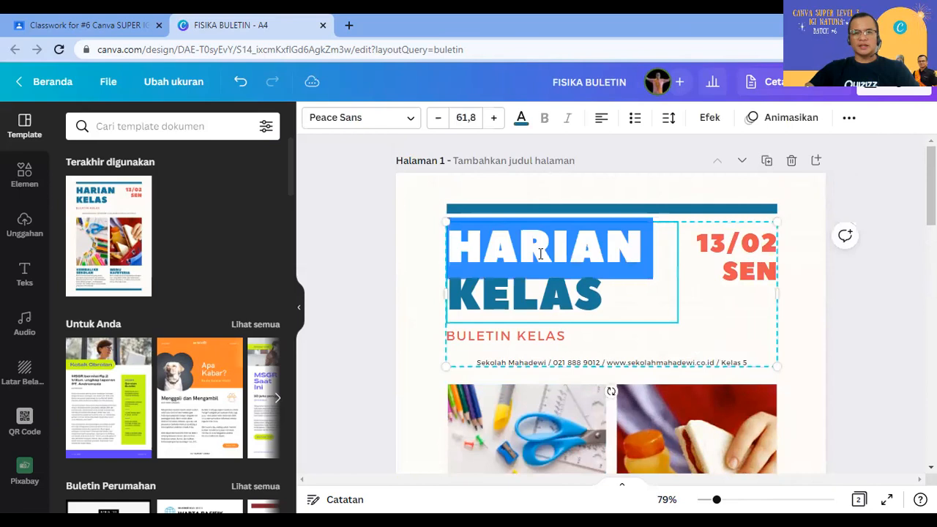
pyautogui.tripleClick(542, 255)
pyautogui.write('F')
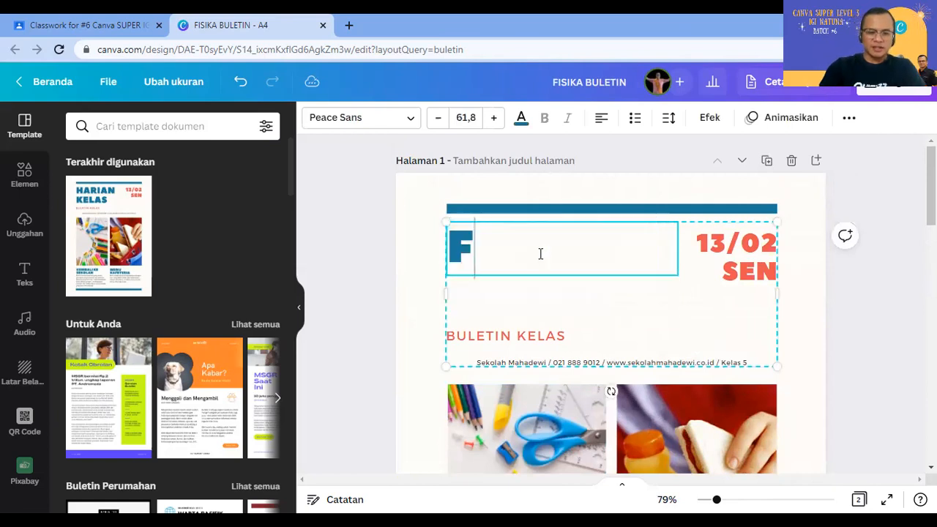
pyautogui.write('ISIKA SOBAT SISWA')
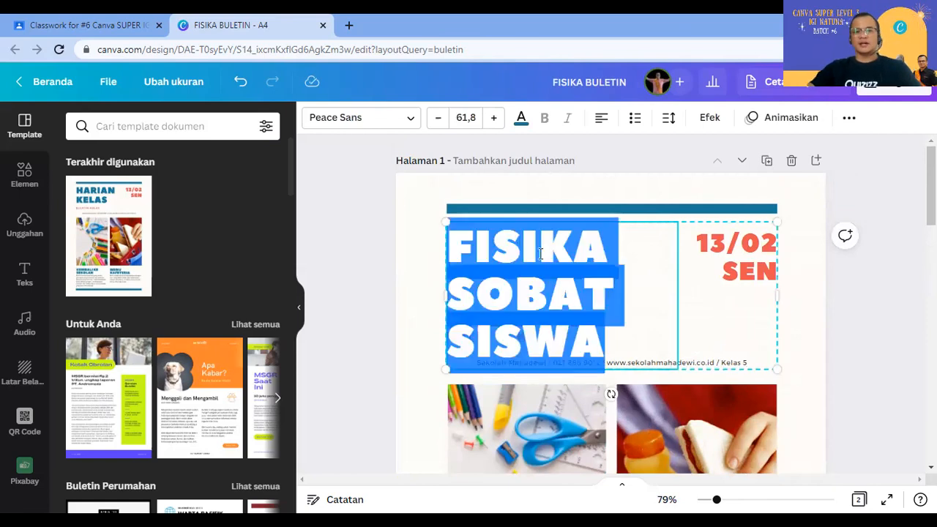
pyautogui.hotkey('ctrl', 'a')
pyautogui.click(476, 115)
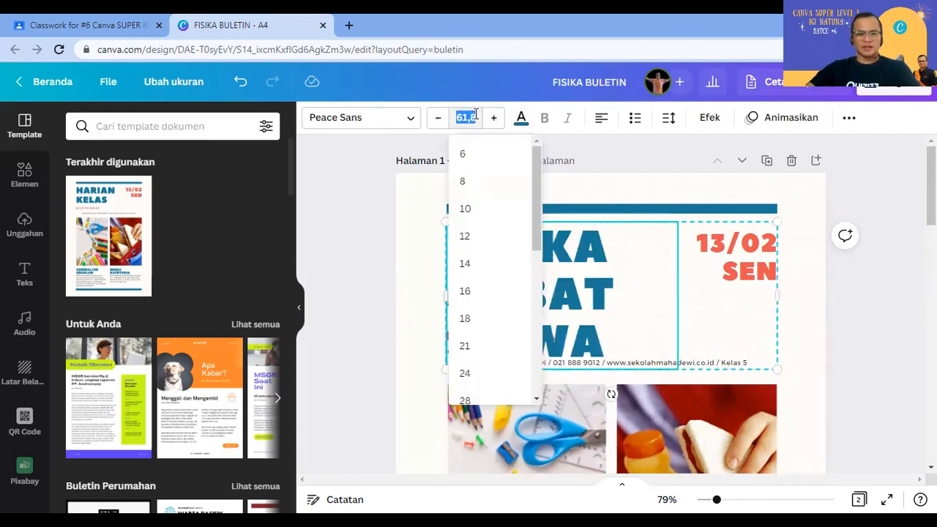
pyautogui.write('56')
pyautogui.press('Return')
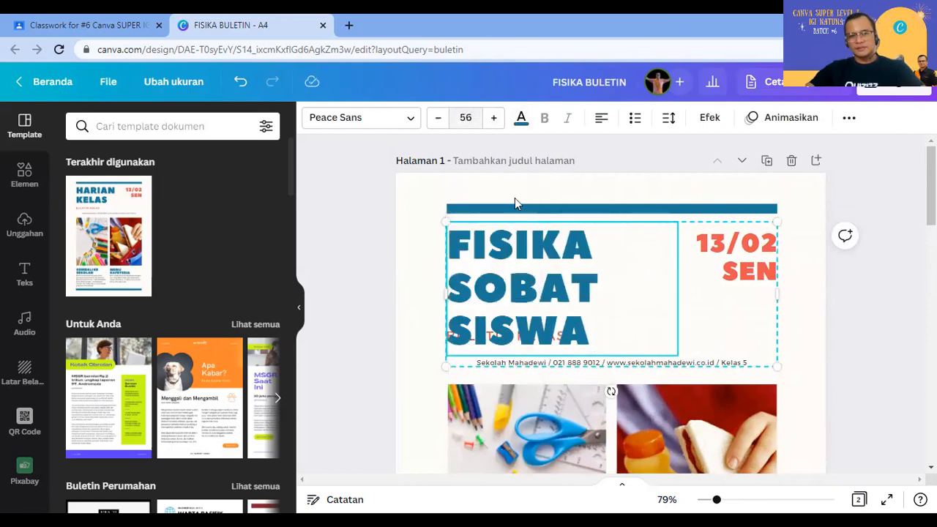
pyautogui.click(469, 119)
pyautogui.write('45')
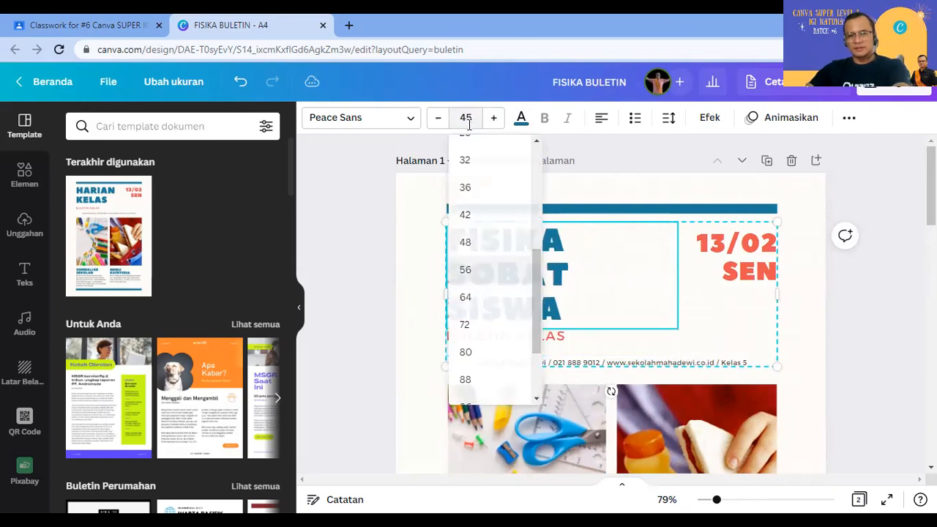
pyautogui.press('Return')
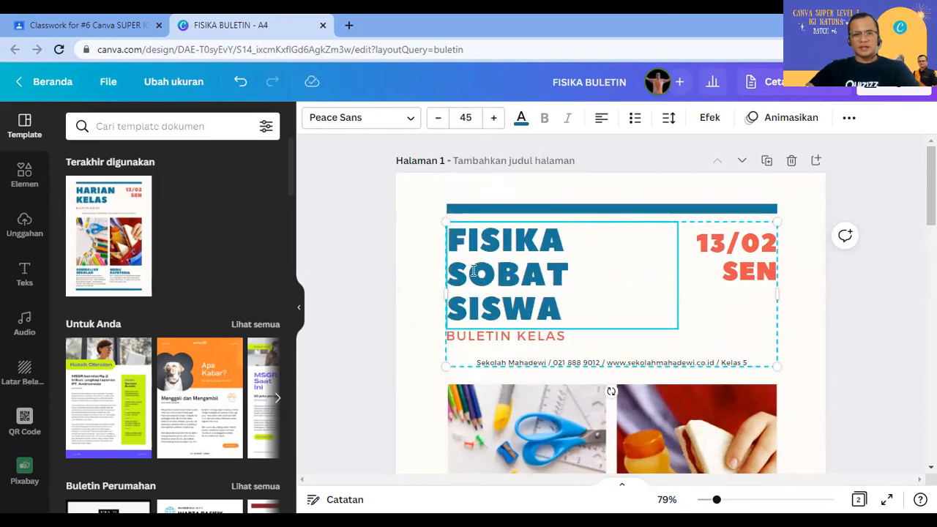
# Step: Change the word SOBAT in the title to SAHABAT
pyautogui.click(617, 308)
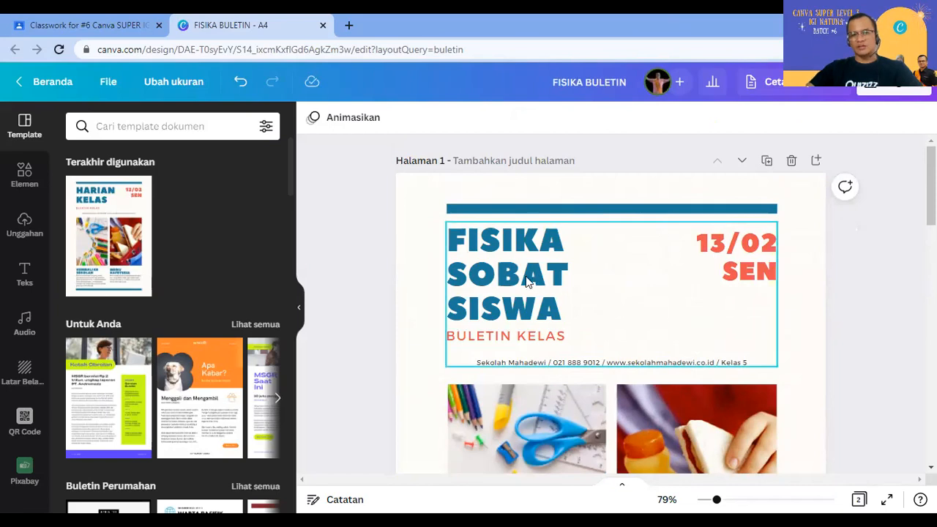
pyautogui.click(478, 271)
pyautogui.click(478, 271)
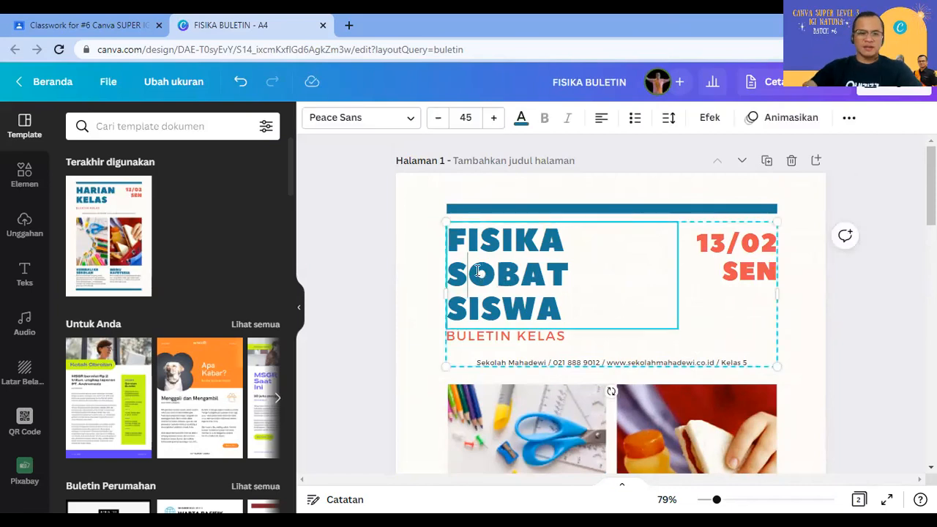
pyautogui.write('A')
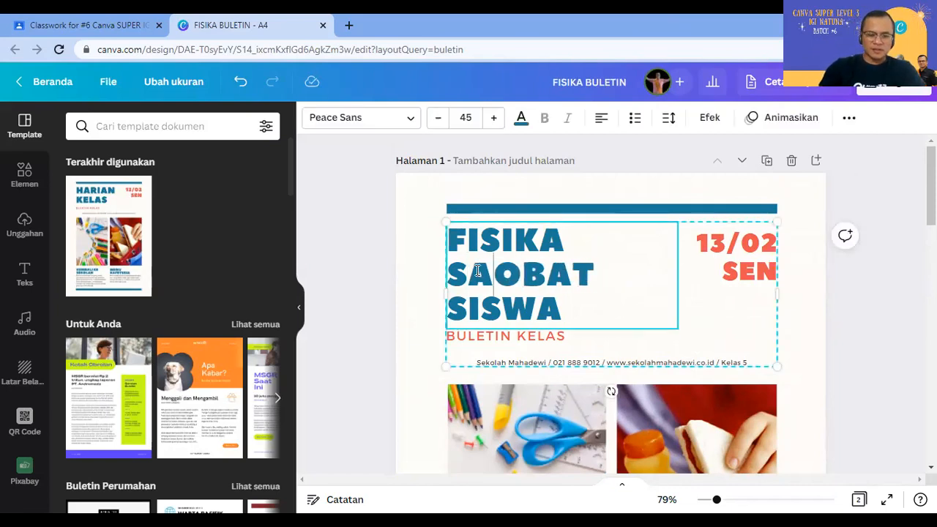
pyautogui.write('HABAT')
pyautogui.press('Delete')
pyautogui.press('Delete')
pyautogui.press('Delete')
pyautogui.press('Delete')
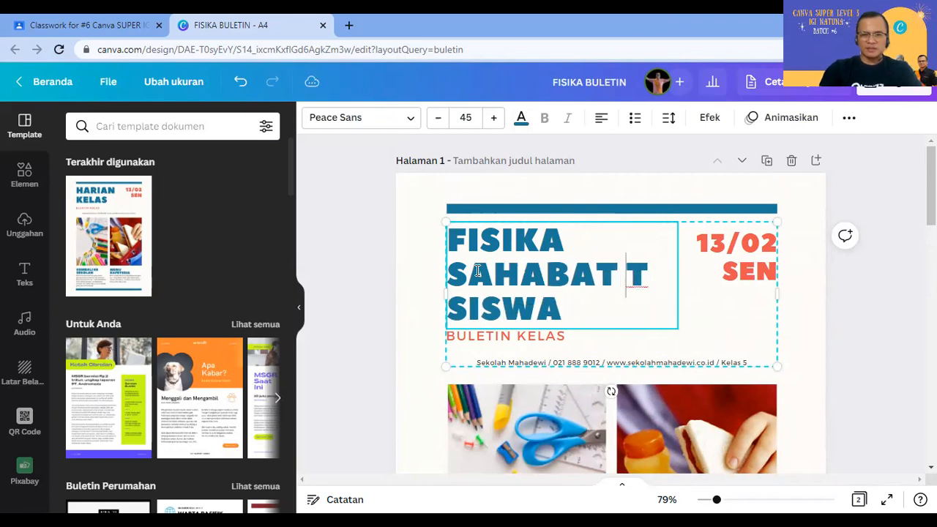
# Step: Ungroup the header elements with Pisahkan from the more-options menu
pyautogui.click(871, 309)
pyautogui.click(622, 286)
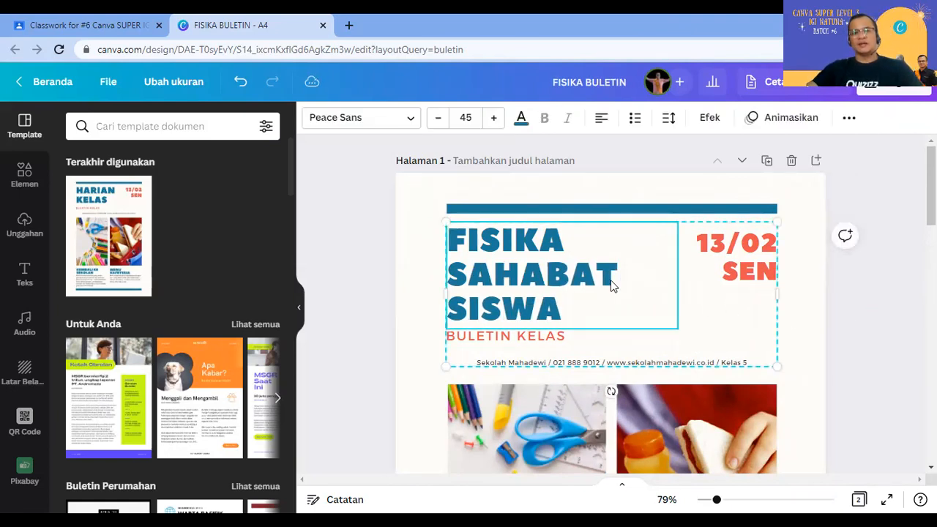
pyautogui.click(849, 118)
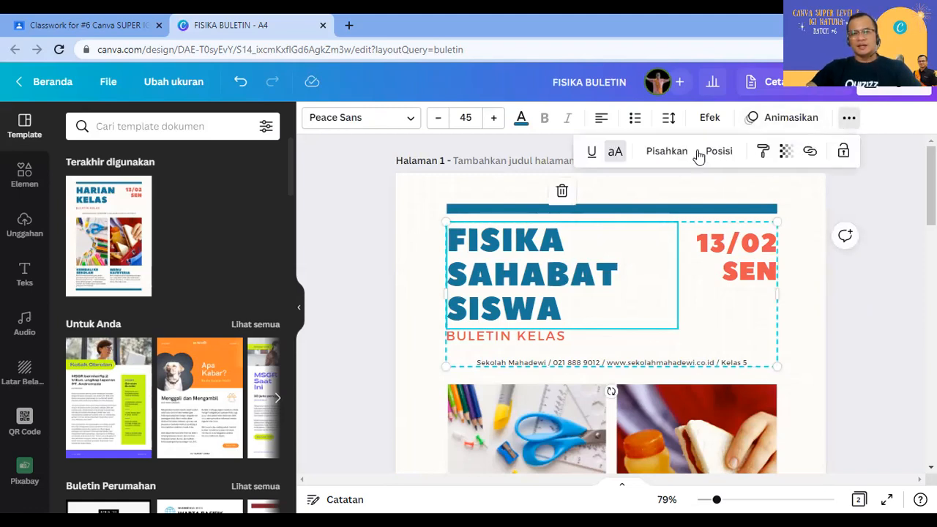
pyautogui.click(886, 304)
# Step: Shrink the FISIKA SAHABAT SISWA heading and move the 13/02 SEN date down beside it
pyautogui.click(634, 287)
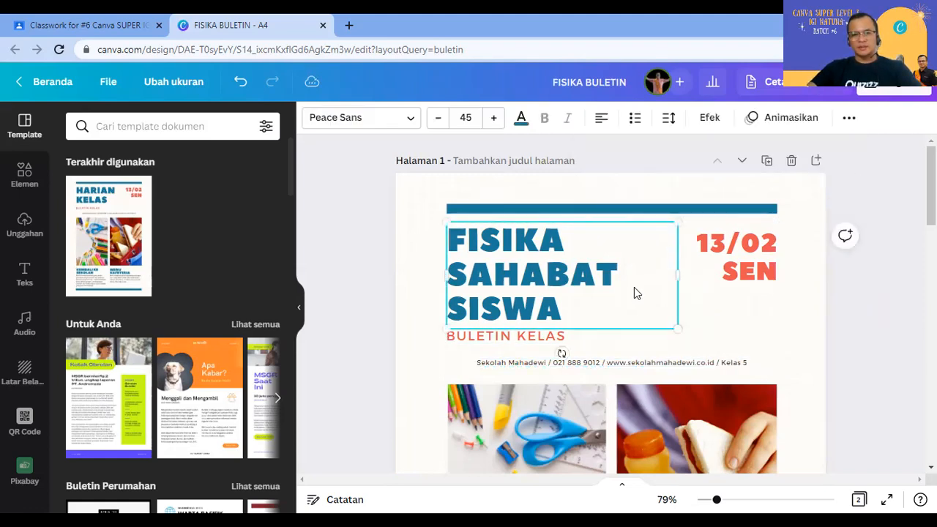
pyautogui.moveTo(678, 280)
pyautogui.mouseDown()
pyautogui.moveTo(692, 278)
pyautogui.moveTo(668, 277)
pyautogui.mouseUp()
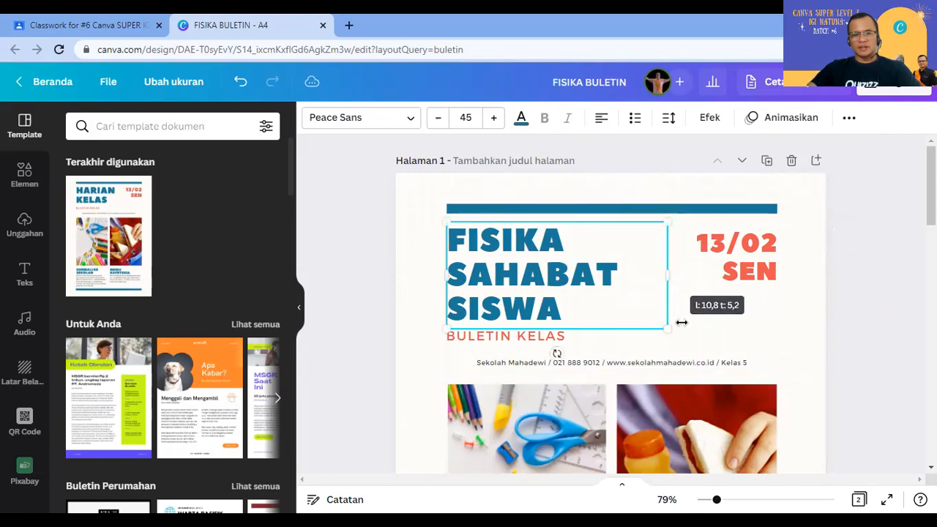
pyautogui.moveTo(667, 329); pyautogui.dragTo(655, 322)
pyautogui.click(842, 336)
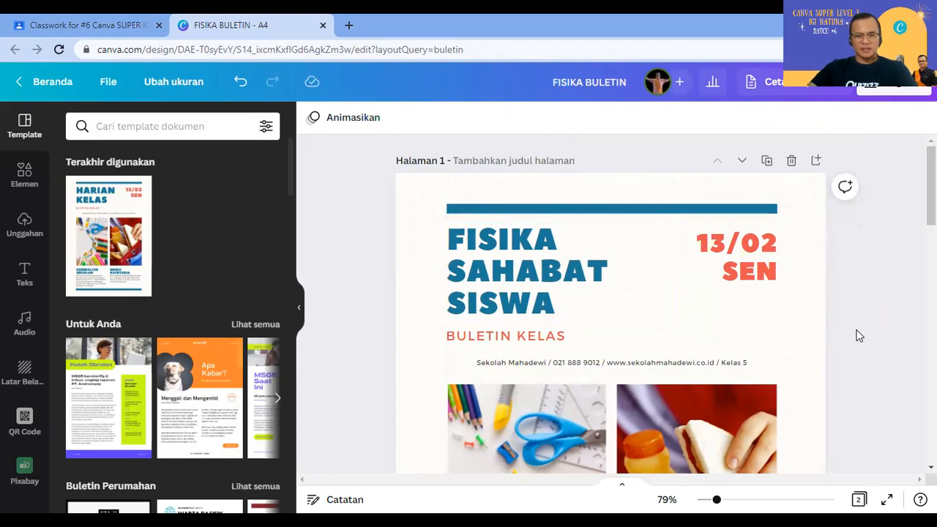
pyautogui.moveTo(711, 251); pyautogui.dragTo(649, 308)
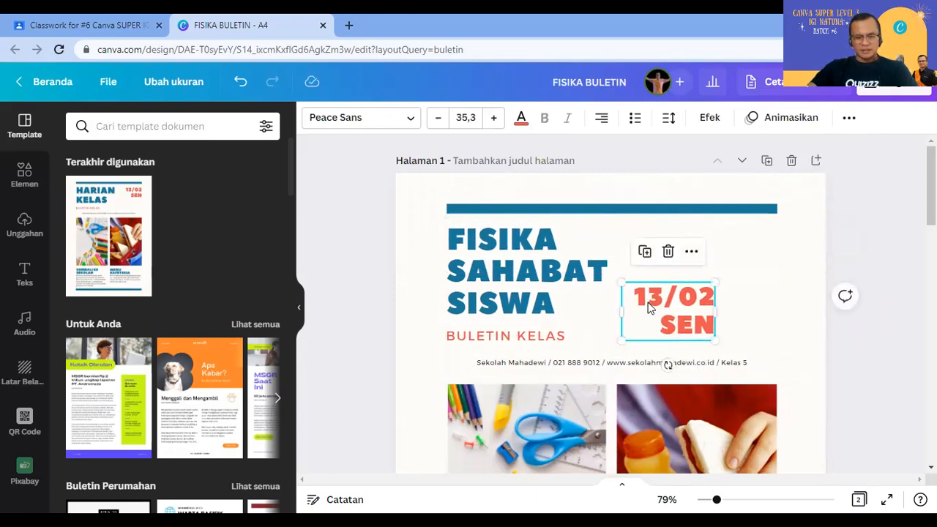
# Step: Change the date text to '#1 EDISI' and shrink it beside the title
pyautogui.doubleClick(686, 320)
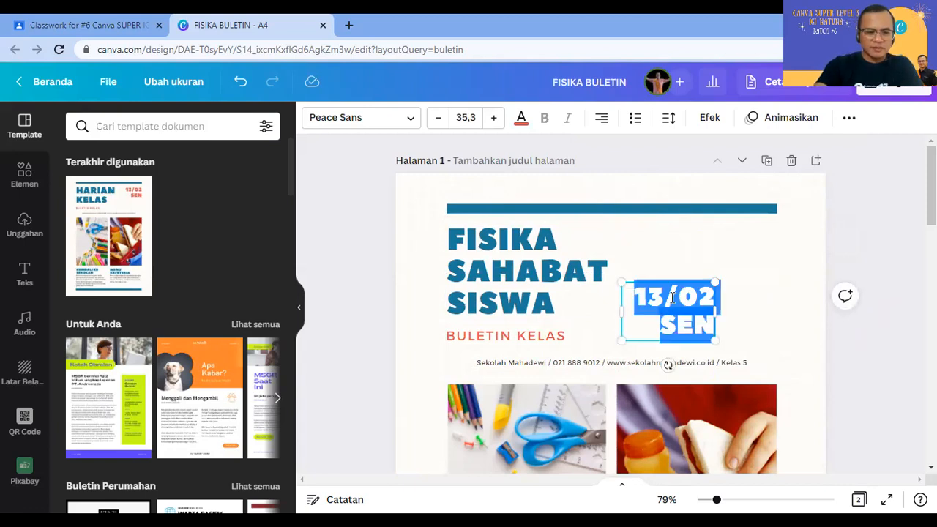
pyautogui.write('#1 EDISI')
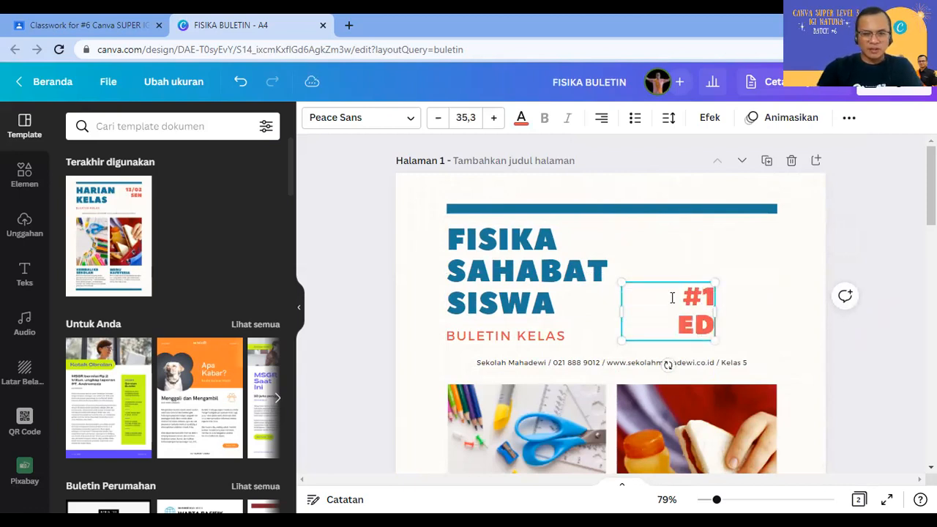
pyautogui.click(831, 252)
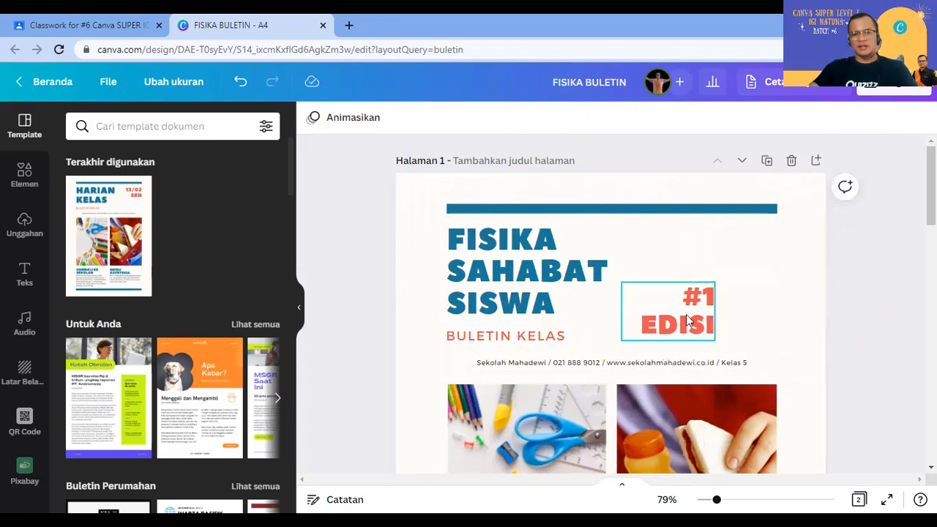
pyautogui.click(686, 314)
pyautogui.moveTo(703, 333); pyautogui.dragTo(676, 327)
pyautogui.click(842, 305)
pyautogui.click(891, 244)
pyautogui.click(892, 245)
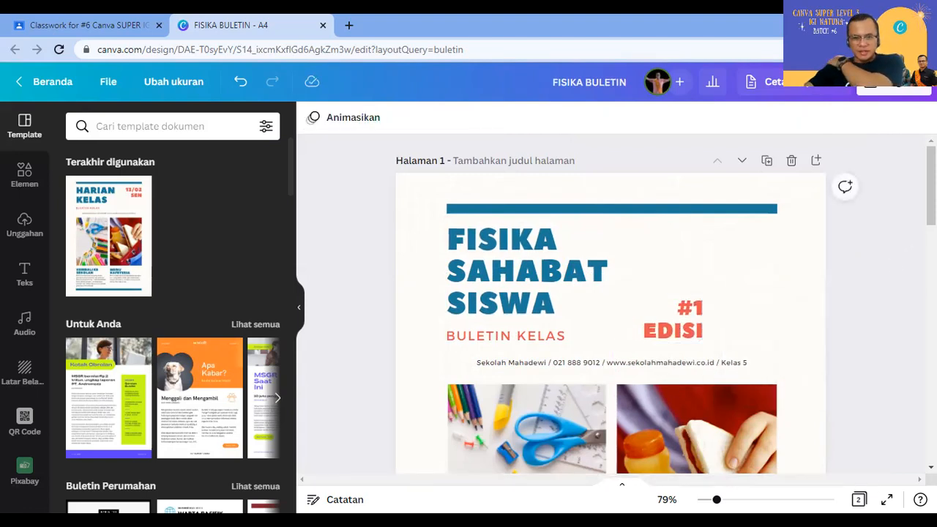
pyautogui.click(33, 233)
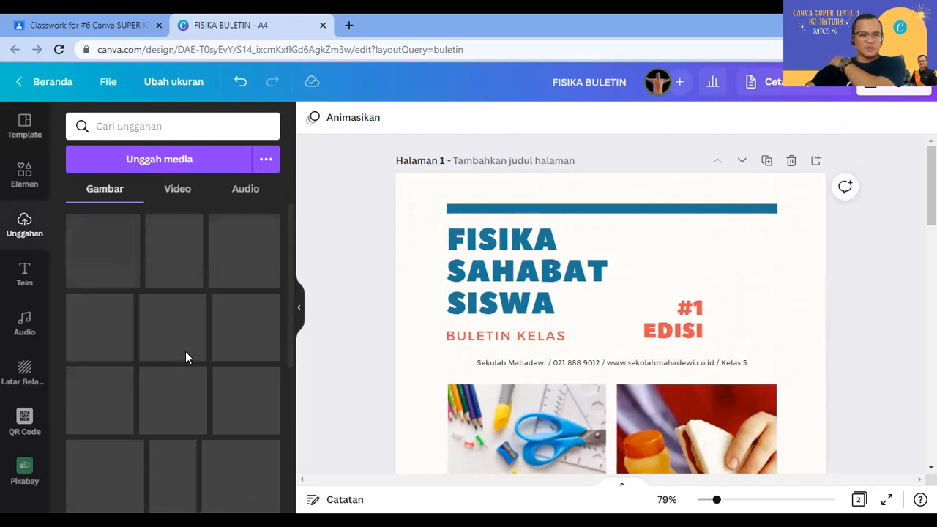
# Step: Add the uploaded man's photo and resize it into the header's top-right corner
pyautogui.scroll(-4, 187, 359)
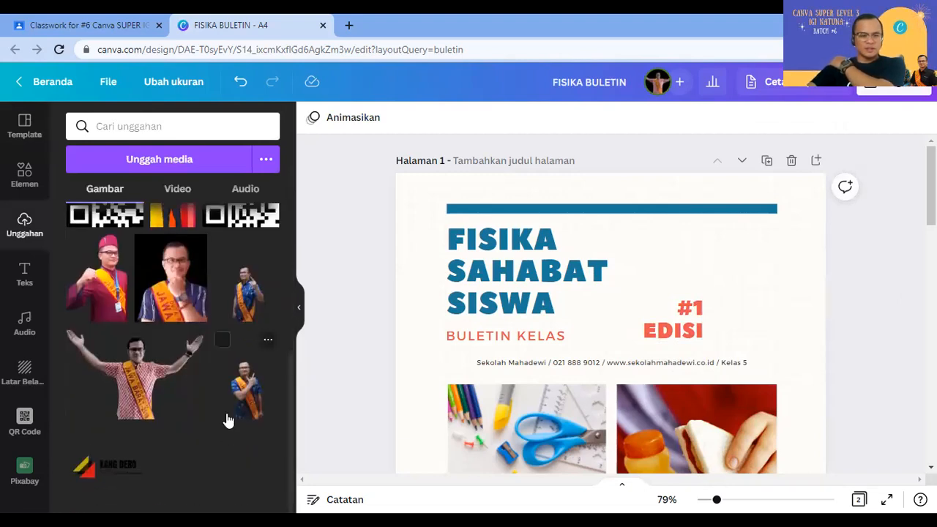
pyautogui.scroll(3, 228, 420)
pyautogui.scroll(1, 225, 421)
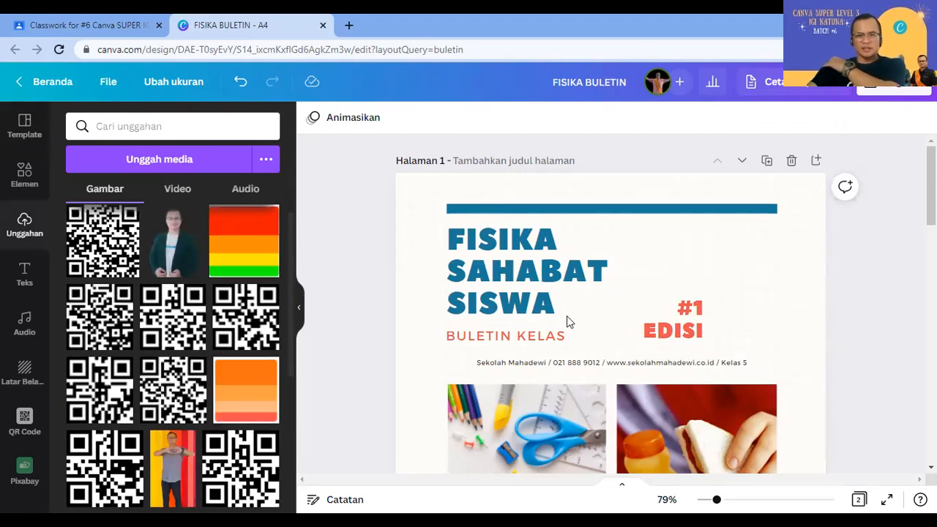
pyautogui.moveTo(569, 255); pyautogui.dragTo(633, 338)
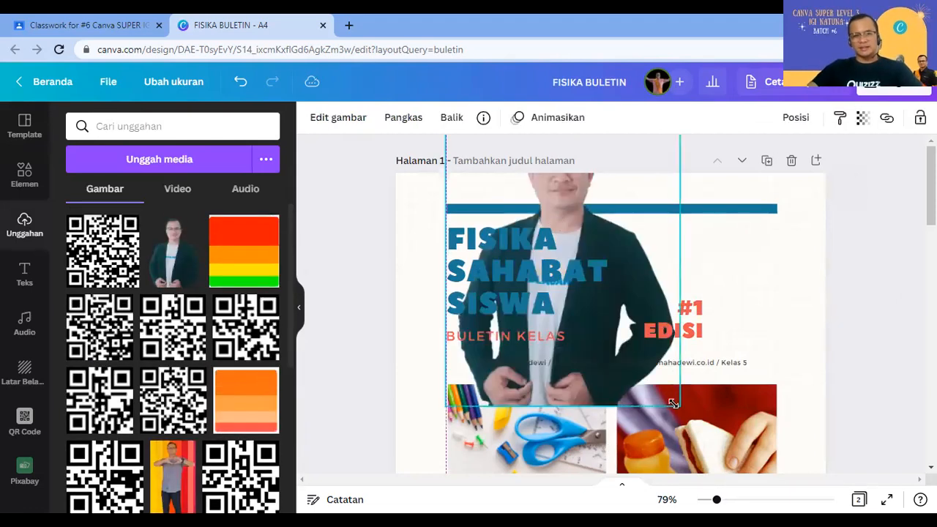
pyautogui.moveTo(674, 402); pyautogui.dragTo(648, 366)
pyautogui.moveTo(518, 230); pyautogui.dragTo(739, 299)
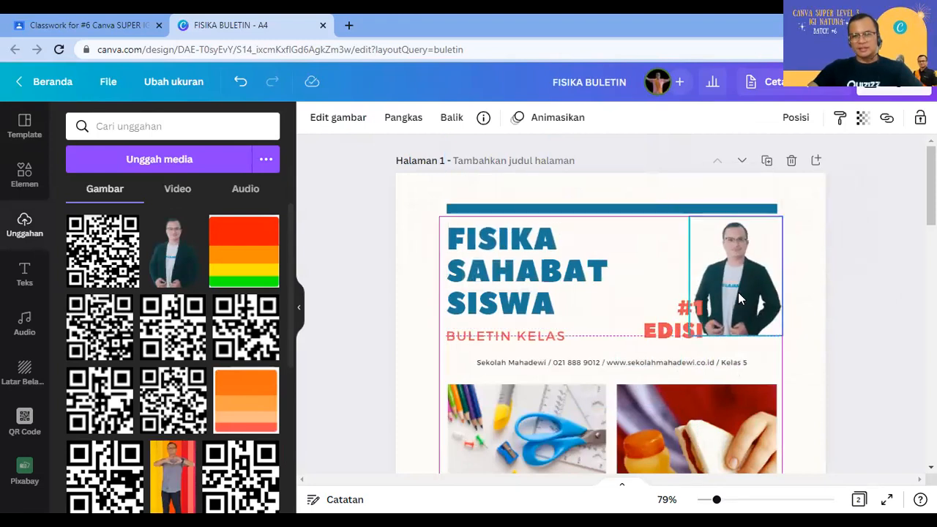
pyautogui.click(887, 303)
# Step: Move the #1 EDISI text left, next to the photo
pyautogui.click(665, 330)
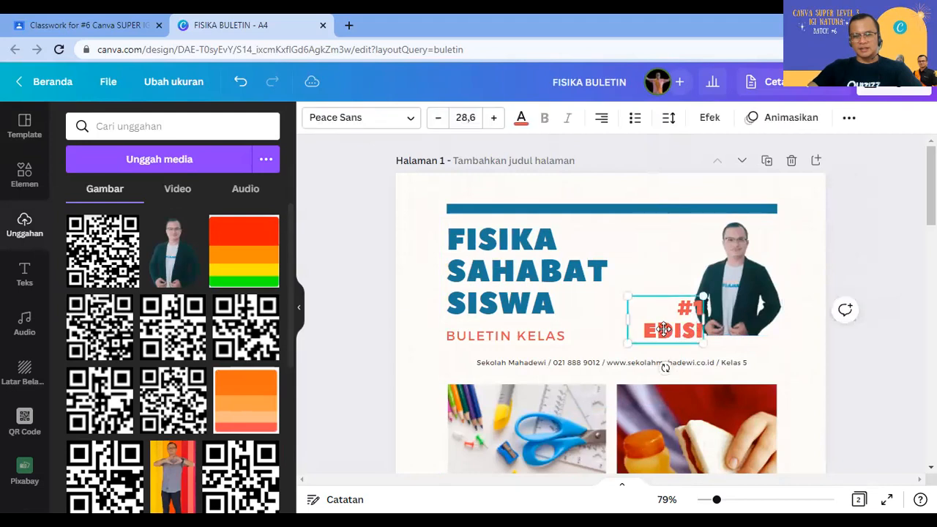
pyautogui.moveTo(664, 329); pyautogui.dragTo(668, 329)
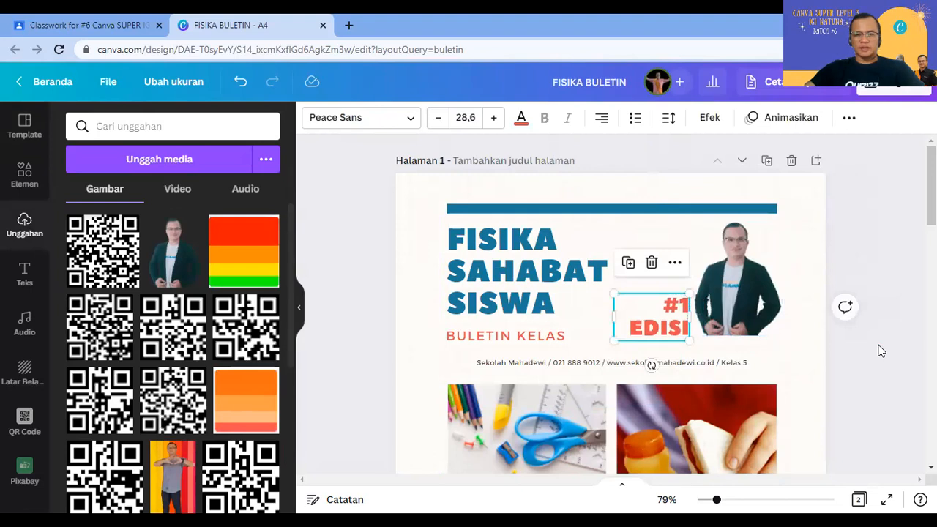
pyautogui.click(17, 182)
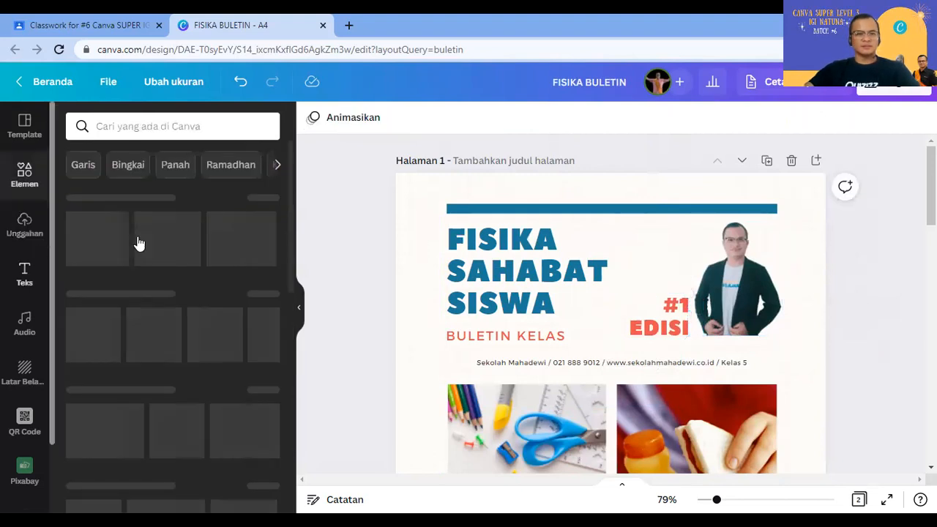
# Step: Search elements for 'BRUSH' and place a white brush stroke under the photo
pyautogui.click(226, 125)
pyautogui.write('BRUSH')
pyautogui.press('Return')
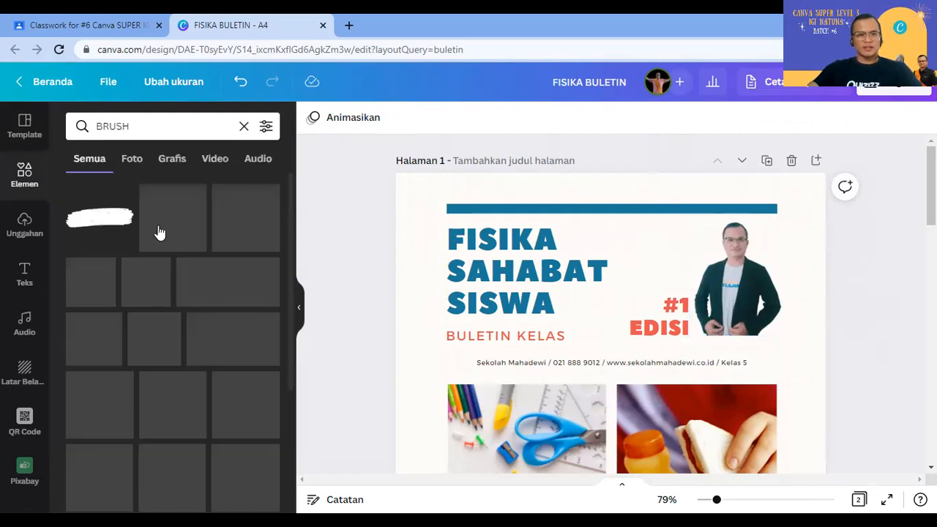
pyautogui.click(159, 230)
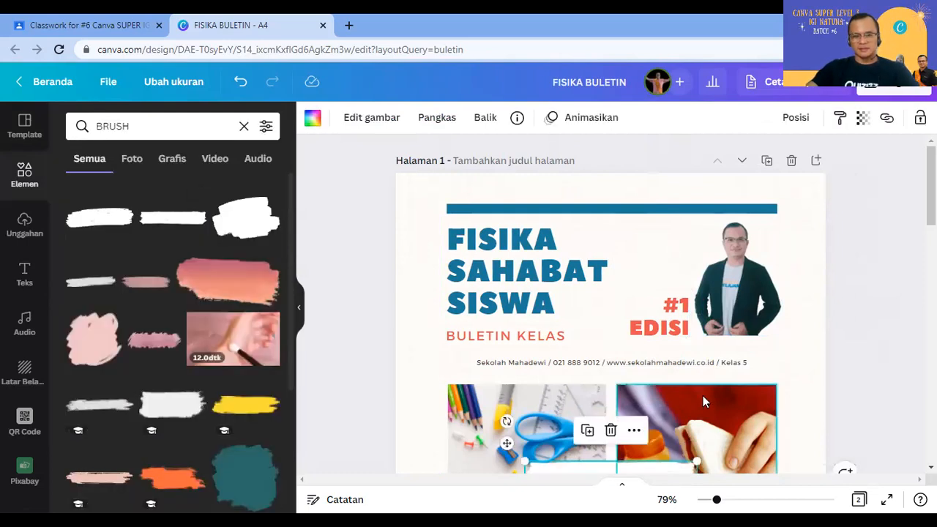
pyautogui.scroll(-2, 648, 356)
pyautogui.moveTo(692, 346); pyautogui.dragTo(796, 217)
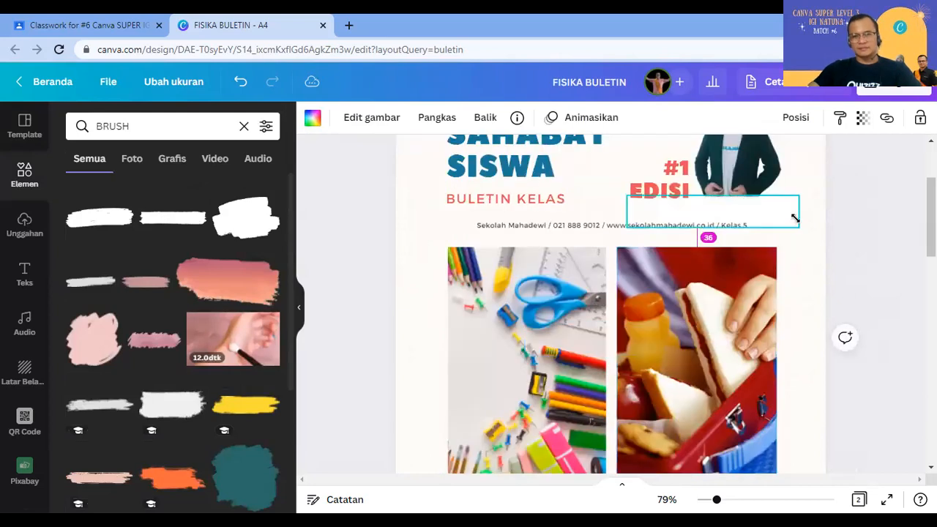
pyautogui.moveTo(703, 189); pyautogui.dragTo(724, 210)
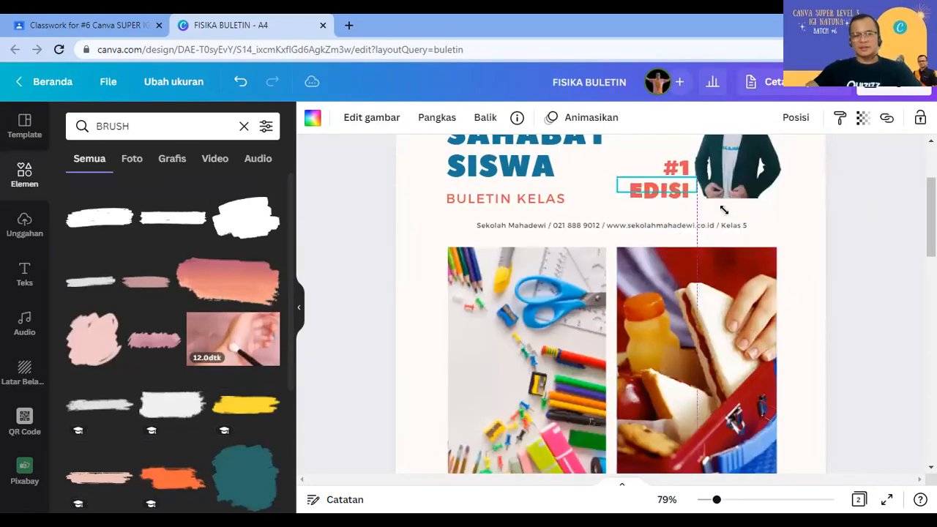
pyautogui.moveTo(710, 279); pyautogui.dragTo(746, 286)
pyautogui.scroll(1, 747, 287)
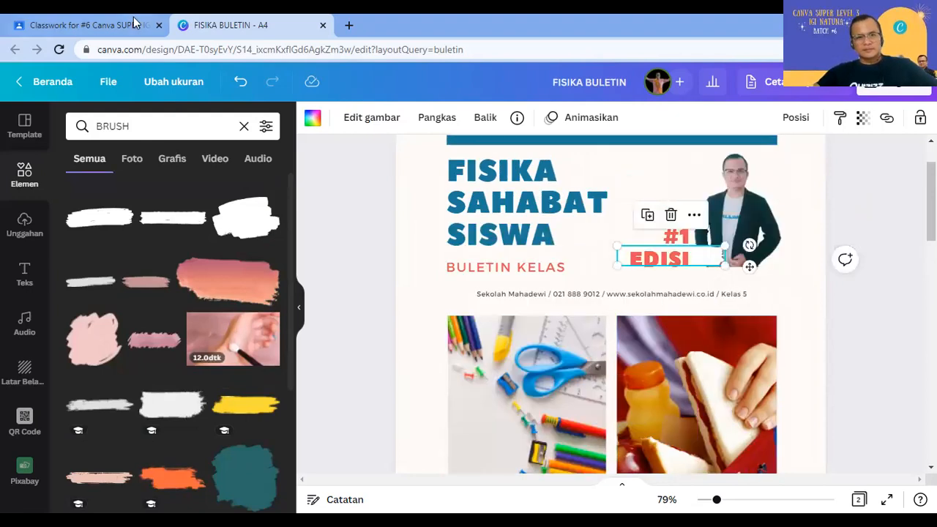
pyautogui.moveTo(750, 267)
pyautogui.mouseDown()
pyautogui.moveTo(803, 286)
pyautogui.moveTo(860, 338)
pyautogui.mouseUp()
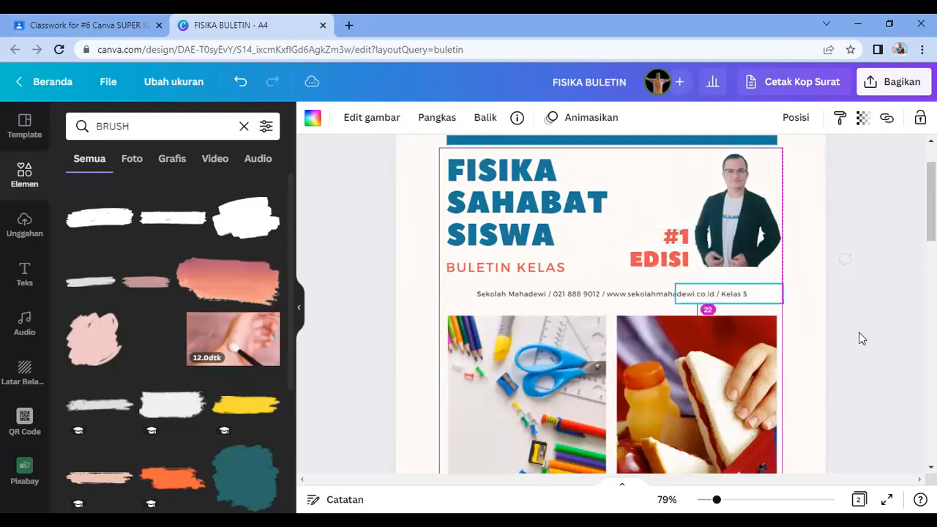
pyautogui.click(861, 339)
# Step: Recolour the brush stroke to the dark document colour and fit it below the photo
pyautogui.click(743, 275)
pyautogui.click(758, 279)
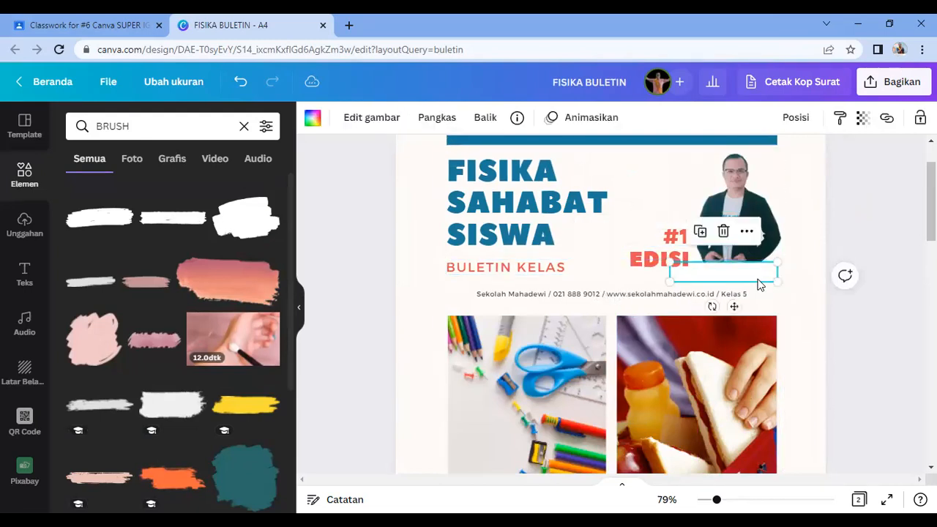
pyautogui.click(313, 119)
pyautogui.click(155, 189)
pyautogui.click(883, 241)
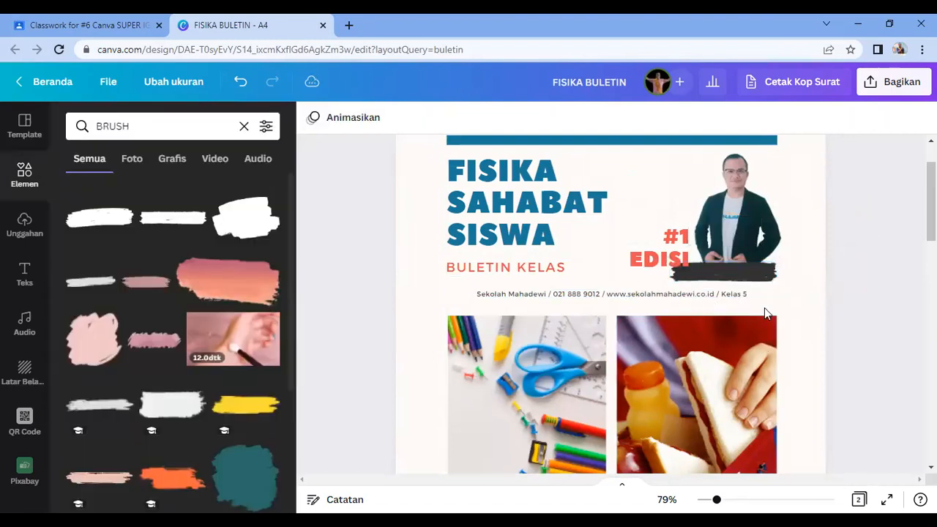
pyautogui.click(744, 272)
pyautogui.click(778, 276)
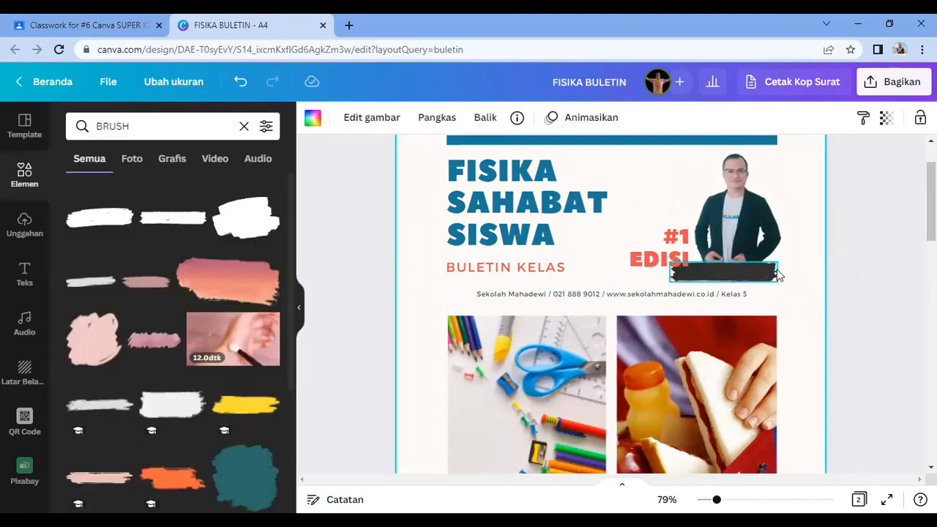
pyautogui.moveTo(766, 278)
pyautogui.mouseDown()
pyautogui.moveTo(745, 275)
pyautogui.moveTo(740, 305)
pyautogui.mouseUp()
pyautogui.press('Up')
pyautogui.press('Up')
pyautogui.press('Up')
pyautogui.press('Up')
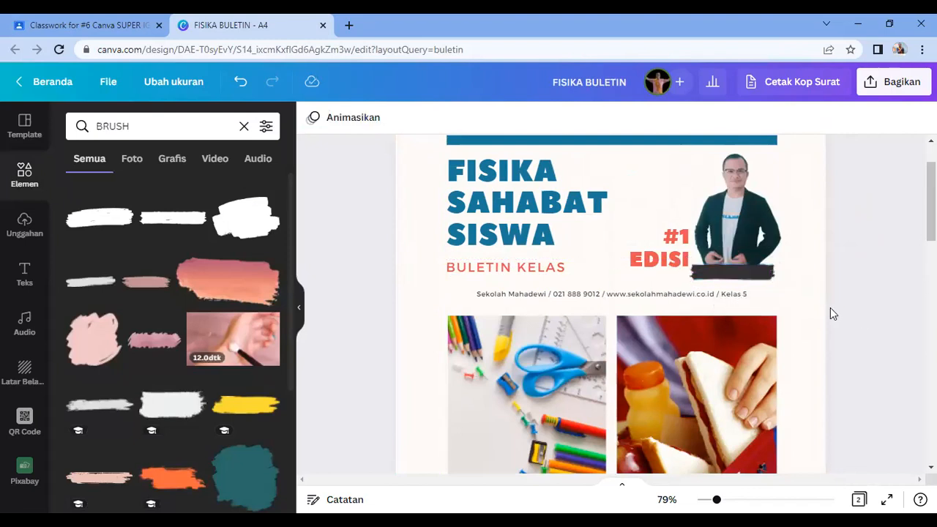
# Step: Set the brush stroke's transparency to 79
pyautogui.click(862, 126)
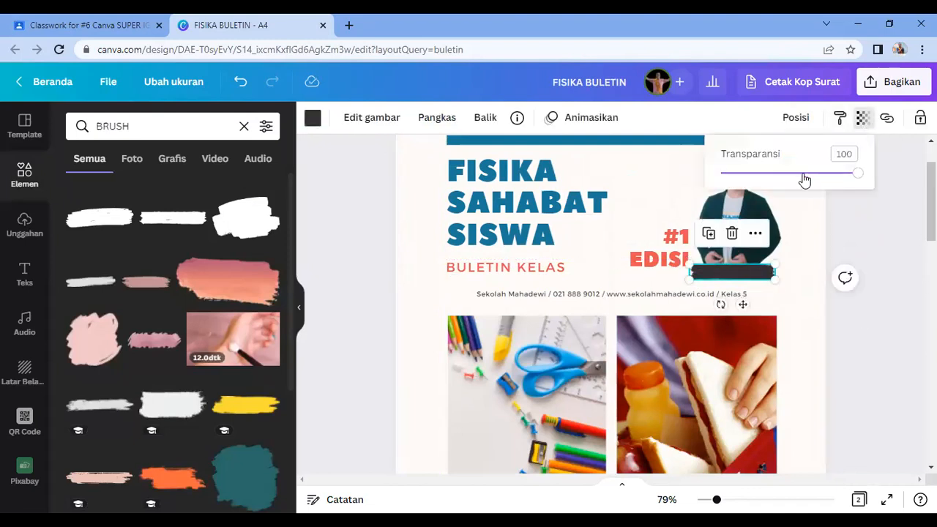
pyautogui.moveTo(856, 174); pyautogui.dragTo(829, 173)
pyautogui.click(892, 234)
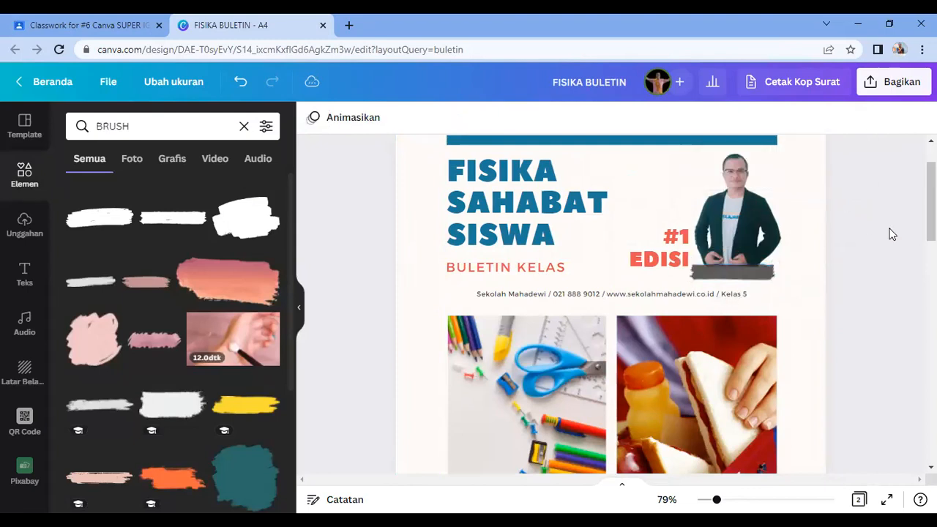
pyautogui.click(43, 279)
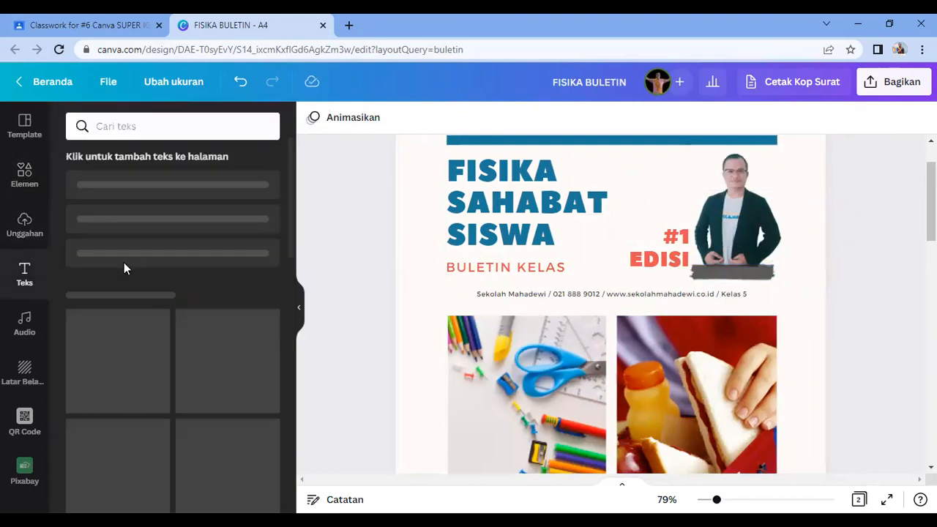
# Step: Add a subheading with the presenter's name in Russo One, size 16.3, on the dark band
pyautogui.click(161, 238)
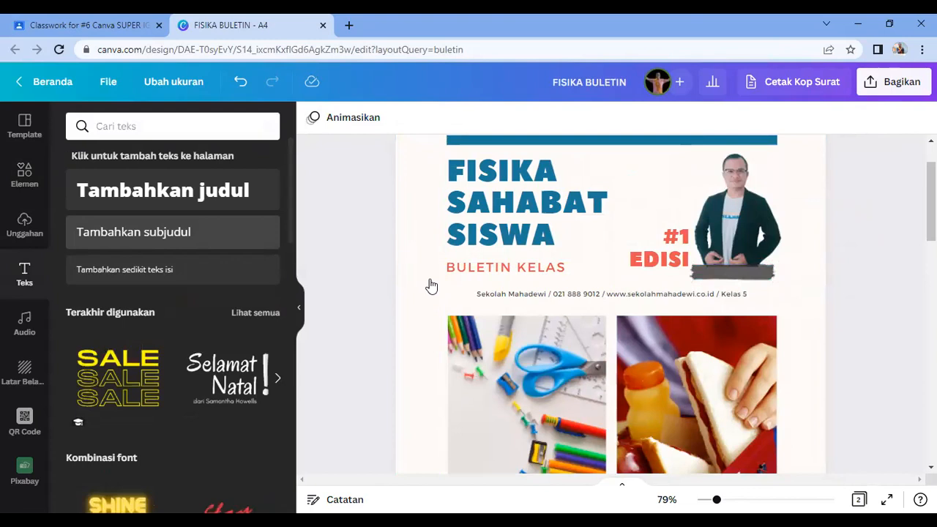
pyautogui.write('KANG DERO')
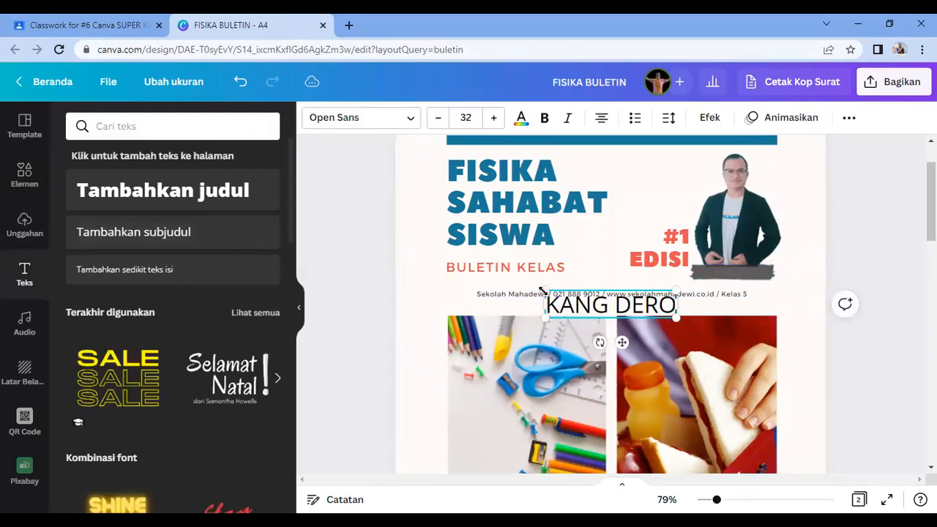
pyautogui.hotkey('ctrl', 'a')
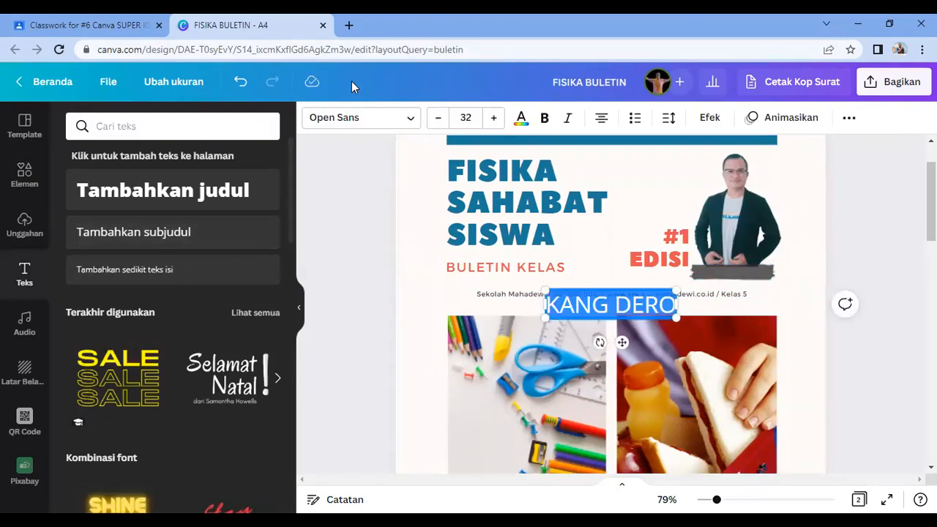
pyautogui.click(402, 118)
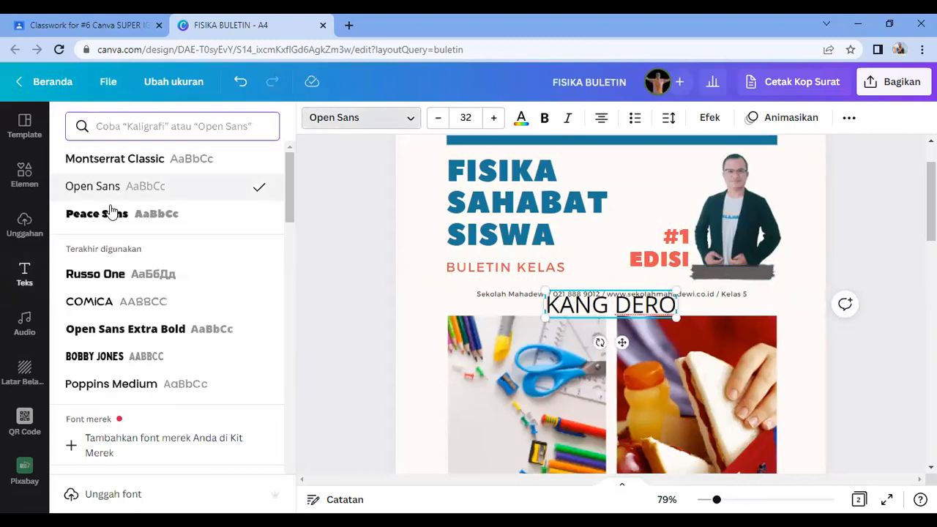
pyautogui.click(106, 280)
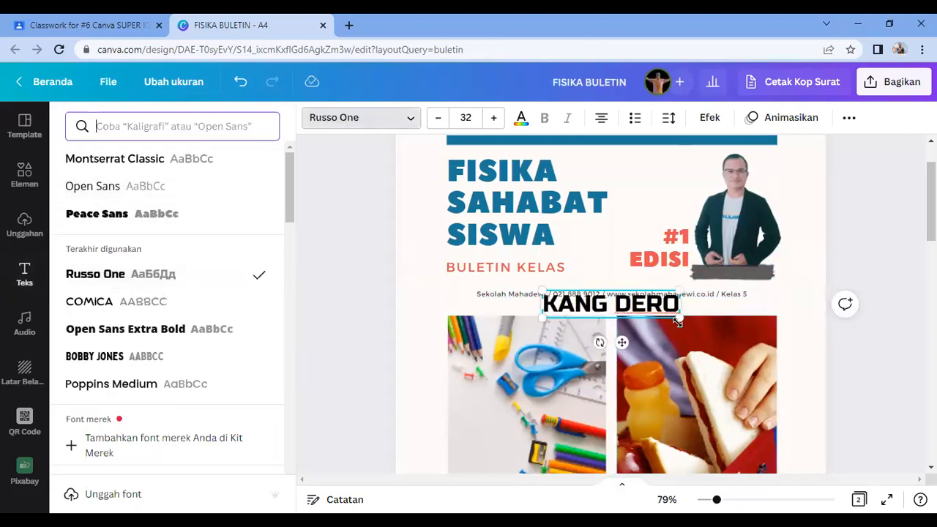
pyautogui.moveTo(677, 317); pyautogui.dragTo(620, 304)
pyautogui.moveTo(592, 332); pyautogui.dragTo(746, 309)
pyautogui.click(905, 292)
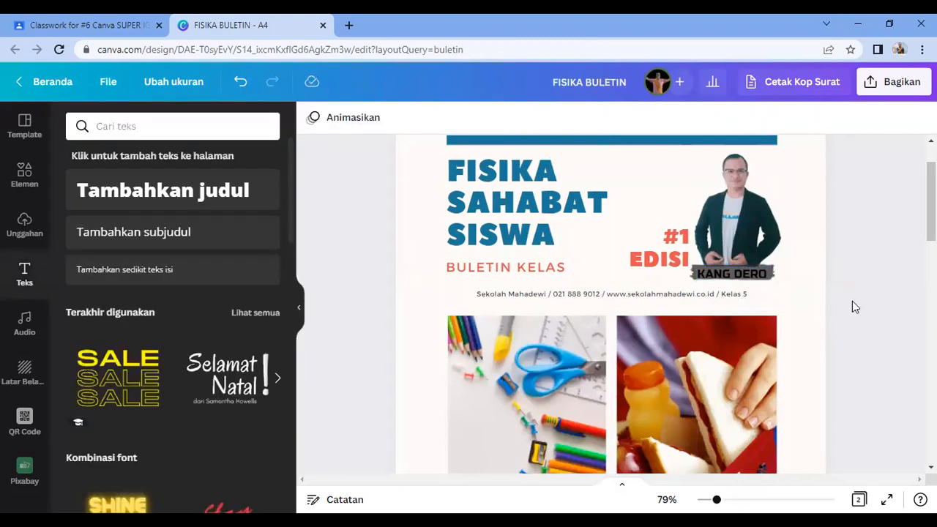
pyautogui.click(741, 277)
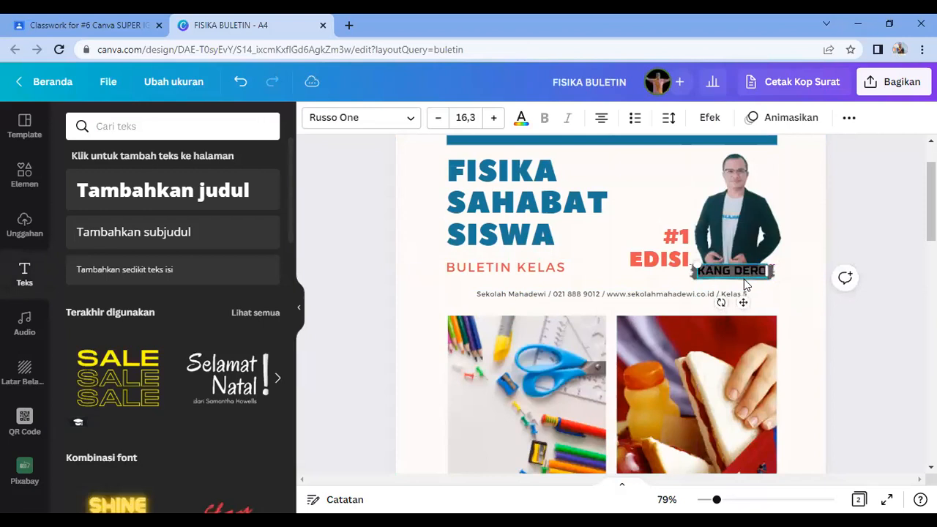
pyautogui.click(854, 233)
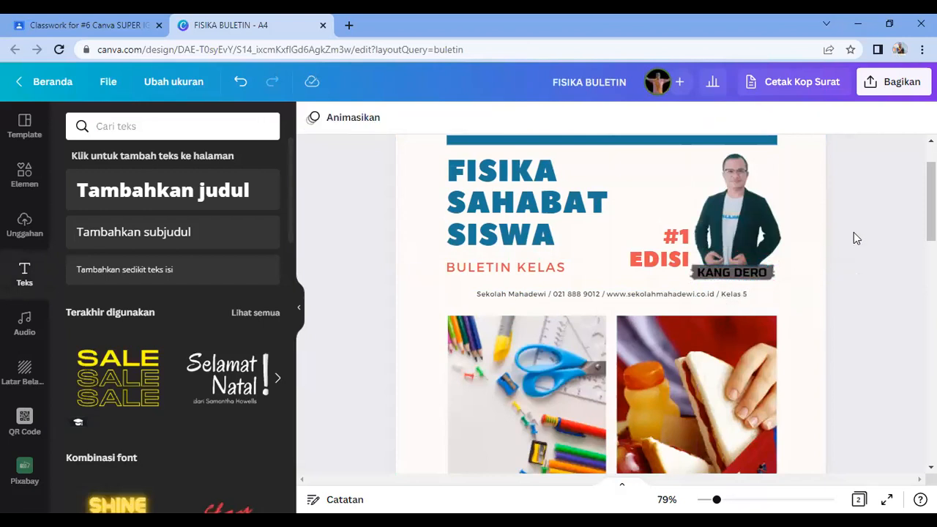
# Step: Delete the school contact line from page 1
pyautogui.click(589, 300)
pyautogui.press('Delete')
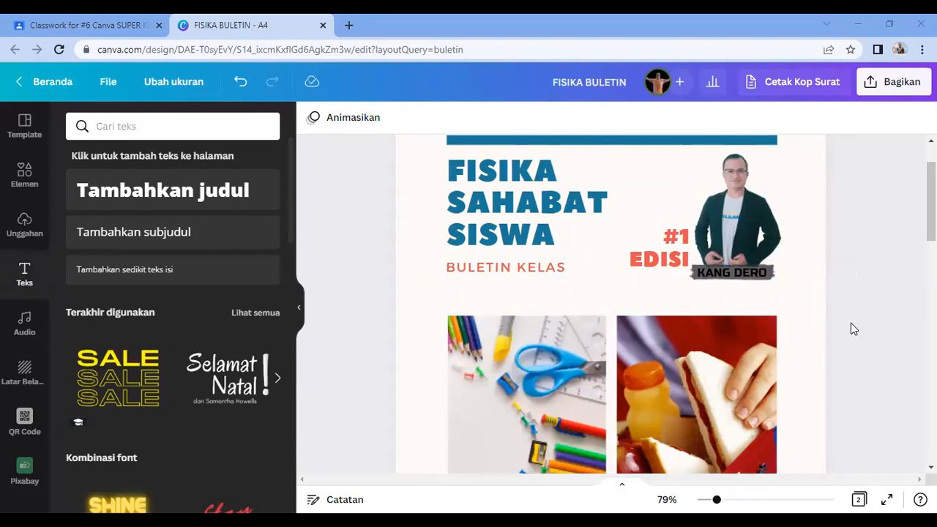
pyautogui.scroll(2, 851, 329)
pyautogui.scroll(-4, 153, 419)
# Step: Add the uploaded logo to page 1, crop off its lower part, shrink it and set it above the title bar
pyautogui.click(25, 227)
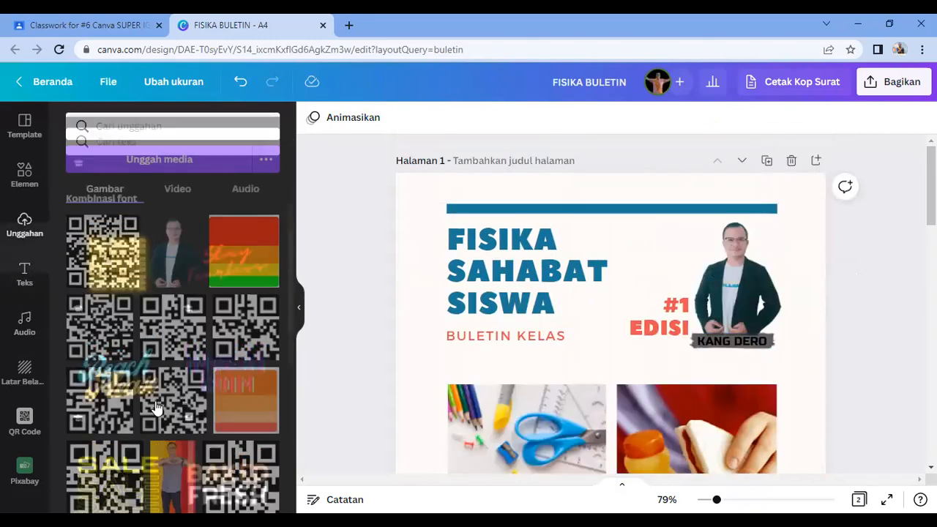
pyautogui.scroll(-2, 150, 458)
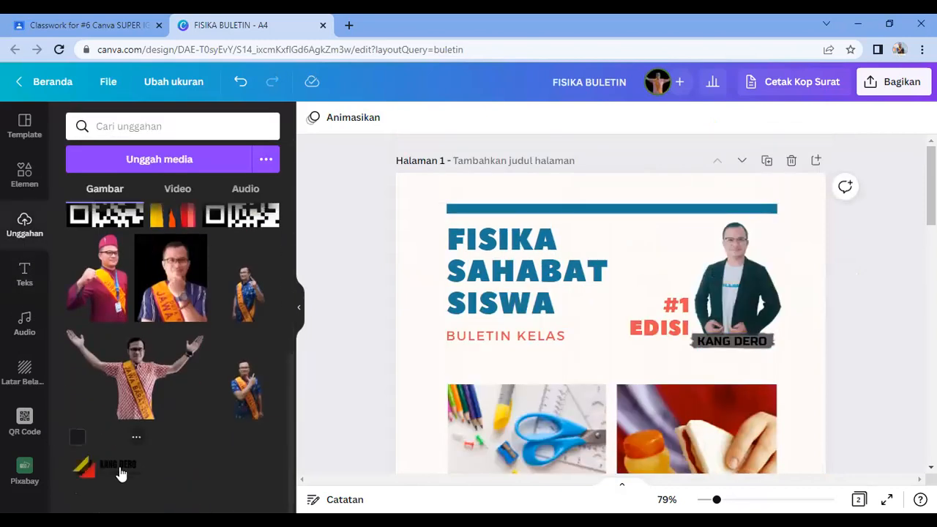
pyautogui.click(122, 469)
pyautogui.moveTo(622, 376); pyautogui.dragTo(578, 280)
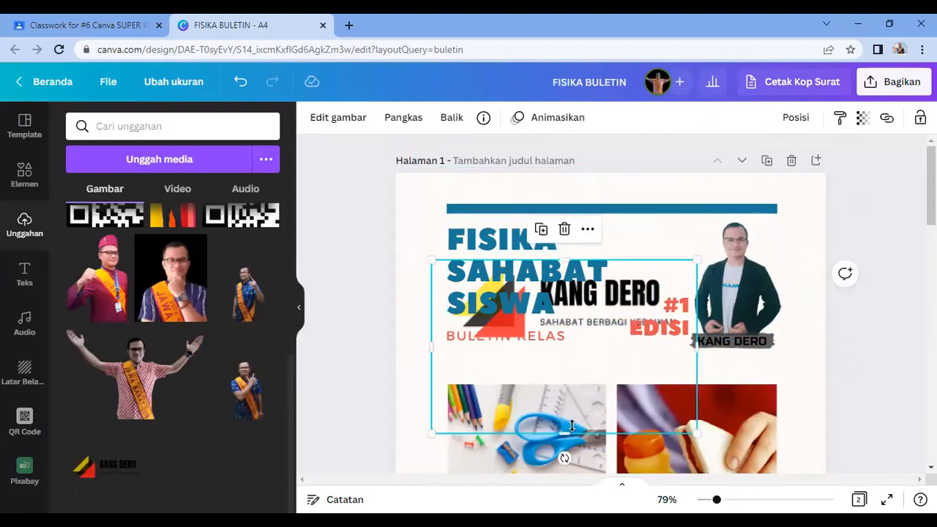
pyautogui.moveTo(565, 384); pyautogui.dragTo(565, 353)
pyautogui.moveTo(696, 350); pyautogui.dragTo(554, 303)
pyautogui.moveTo(498, 285); pyautogui.dragTo(505, 191)
pyautogui.moveTo(513, 231); pyautogui.dragTo(511, 225)
pyautogui.moveTo(557, 202)
pyautogui.mouseDown()
pyautogui.moveTo(524, 195)
pyautogui.moveTo(553, 205)
pyautogui.mouseUp()
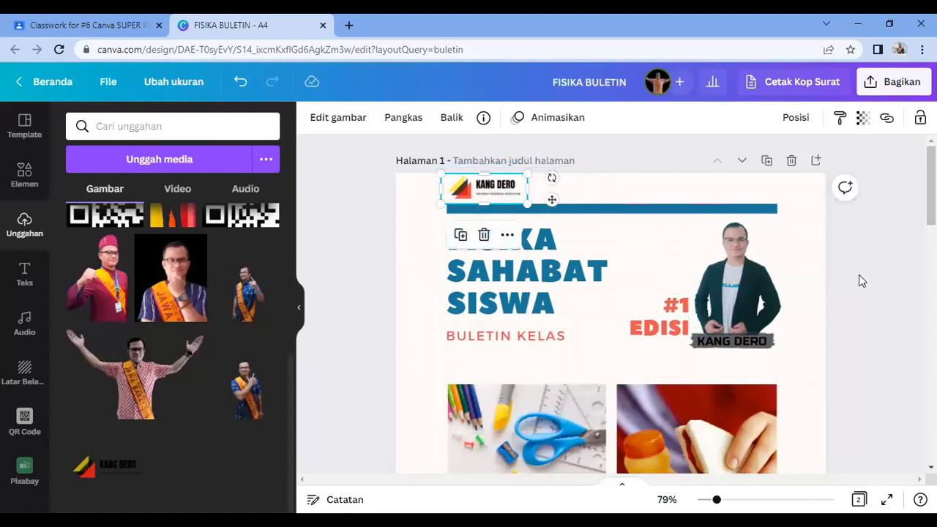
pyautogui.click(882, 290)
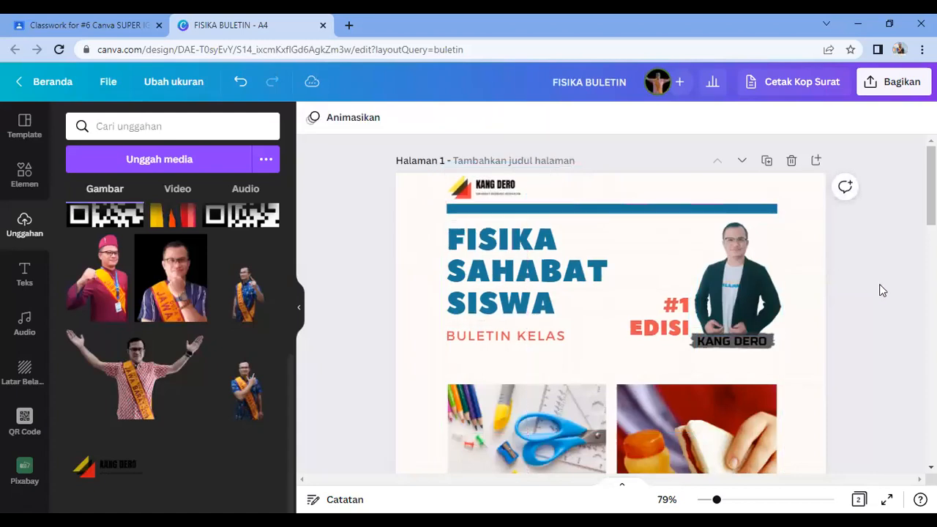
# Step: Copy the logo and paste it at the top of page 2
pyautogui.click(491, 192)
pyautogui.scroll(-7, 573, 363)
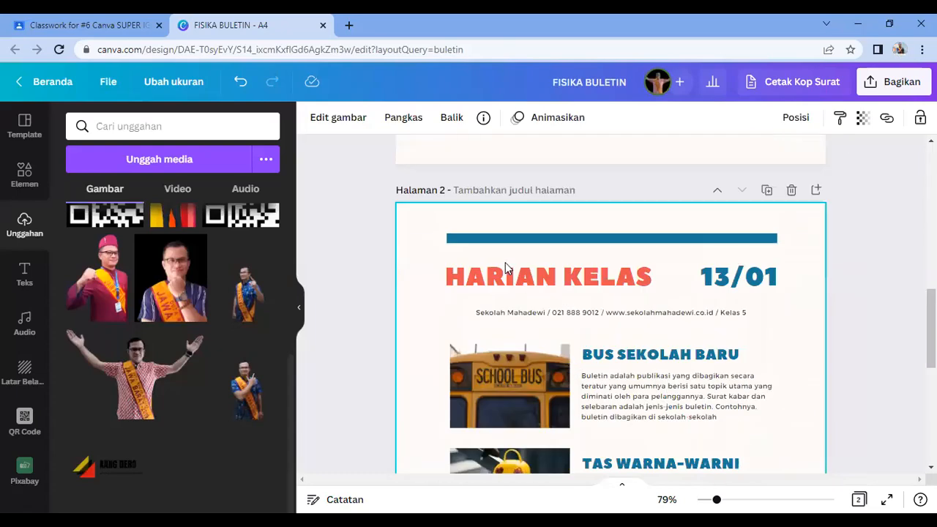
pyautogui.hotkey('ctrl', 'v')
pyautogui.click(828, 294)
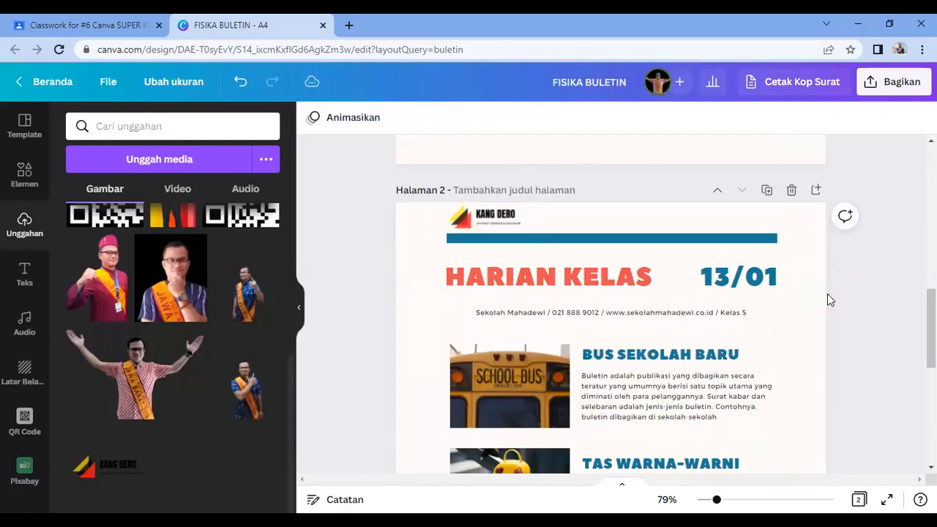
pyautogui.scroll(5, 786, 339)
pyautogui.scroll(3, 787, 339)
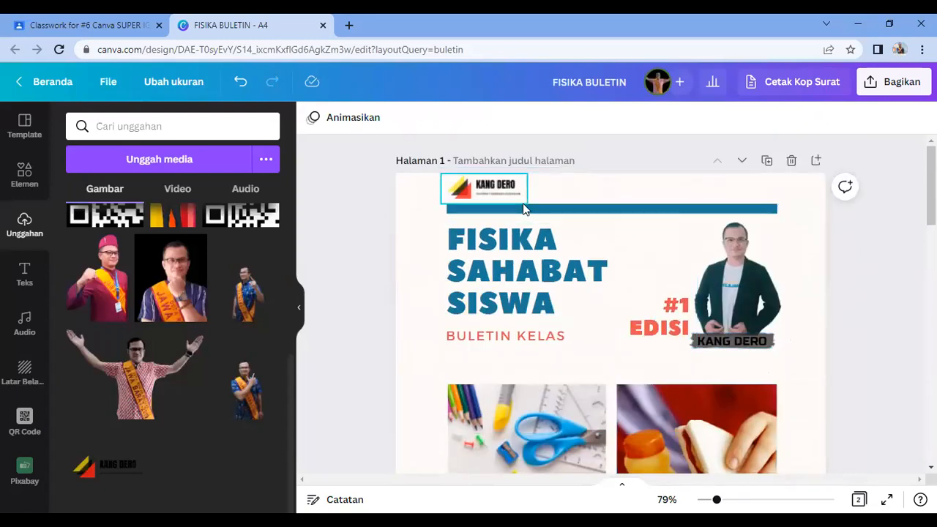
pyautogui.scroll(-2, 560, 340)
pyautogui.scroll(-1, 561, 341)
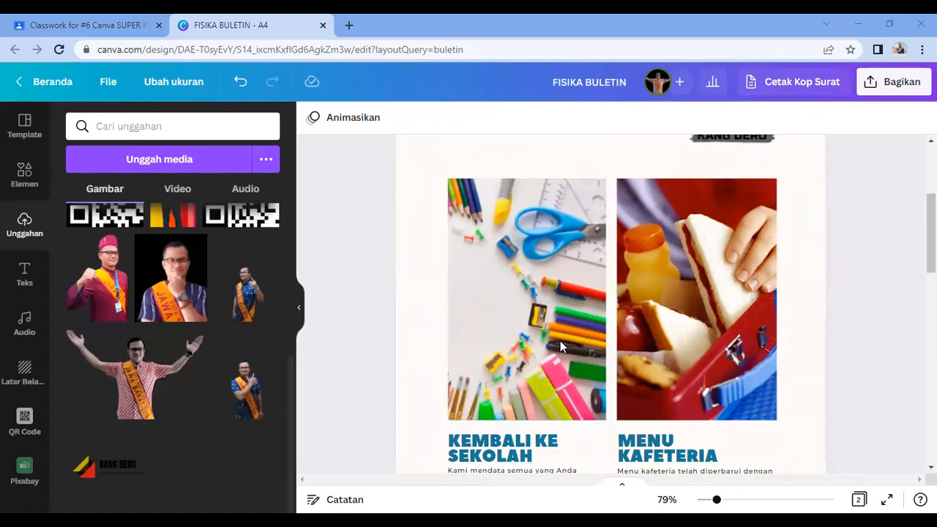
# Step: Retitle the two article headings APA YANG BARU? and KOMUNITAS KITA, fixing the MITA typo
pyautogui.scroll(-2, 560, 340)
pyautogui.click(513, 318)
pyautogui.doubleClick(514, 317)
pyautogui.write('APA')
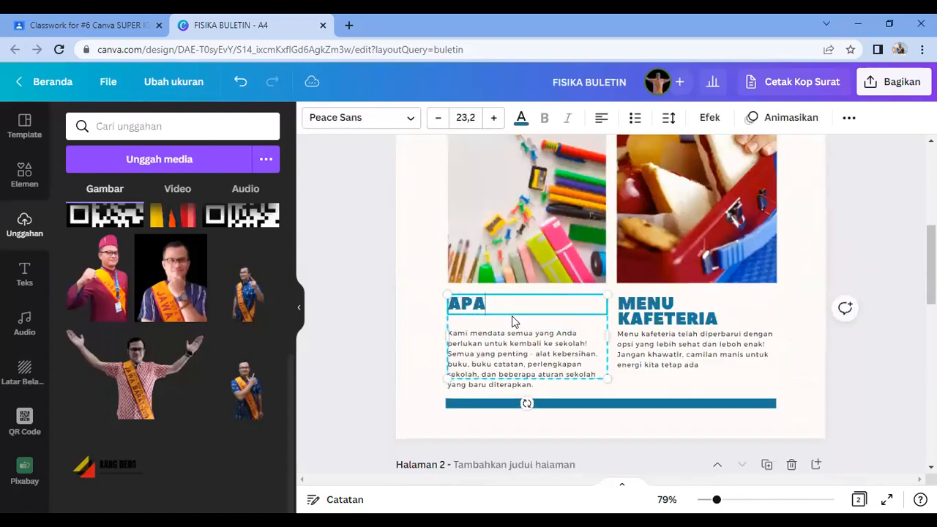
pyautogui.write(' YANG BARU?')
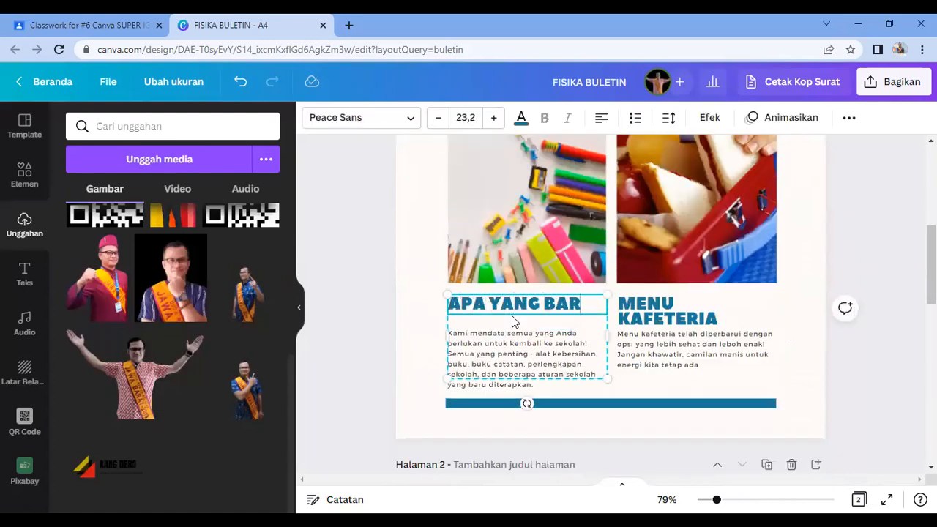
pyautogui.click(665, 305)
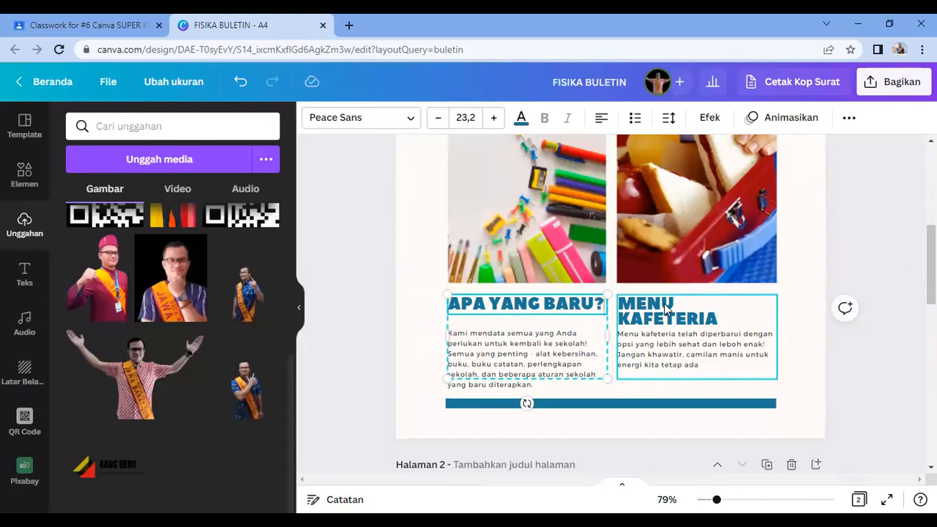
pyautogui.doubleClick(665, 305)
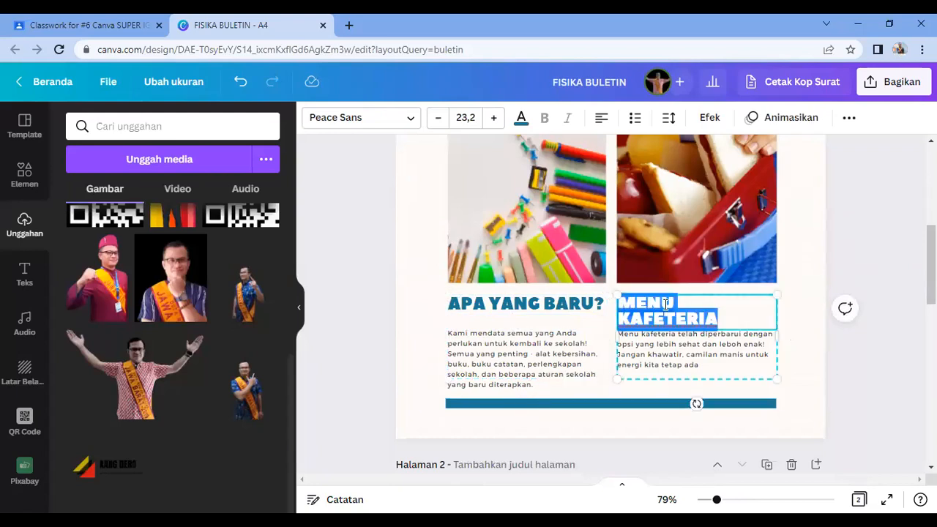
pyautogui.write('KO')
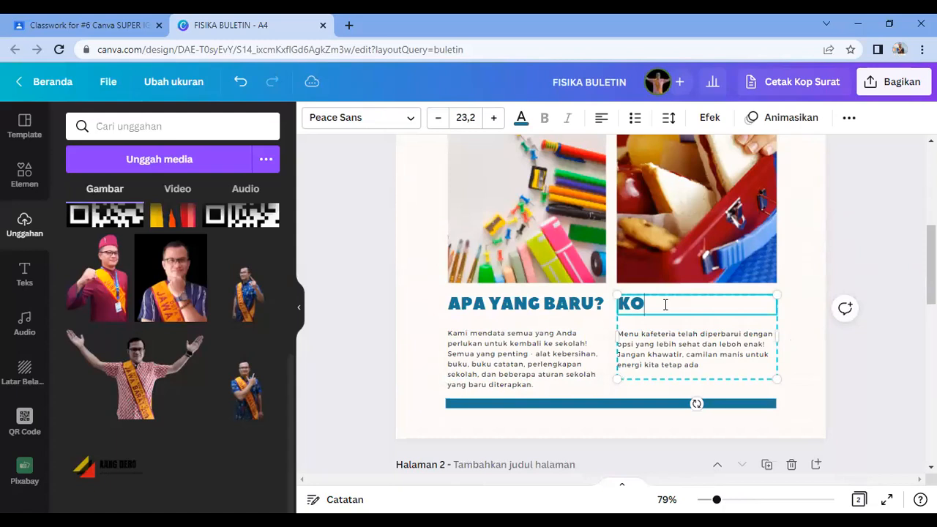
pyautogui.write('MUNITAS MITA')
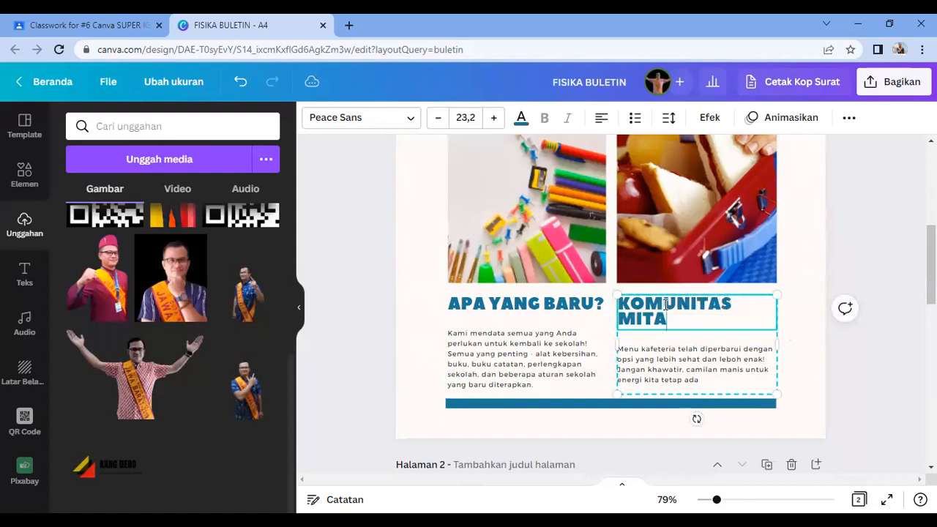
pyautogui.press('BackSpace')
pyautogui.press('BackSpace')
pyautogui.press('BackSpace')
pyautogui.press('BackSpace')
pyautogui.write('KITA')
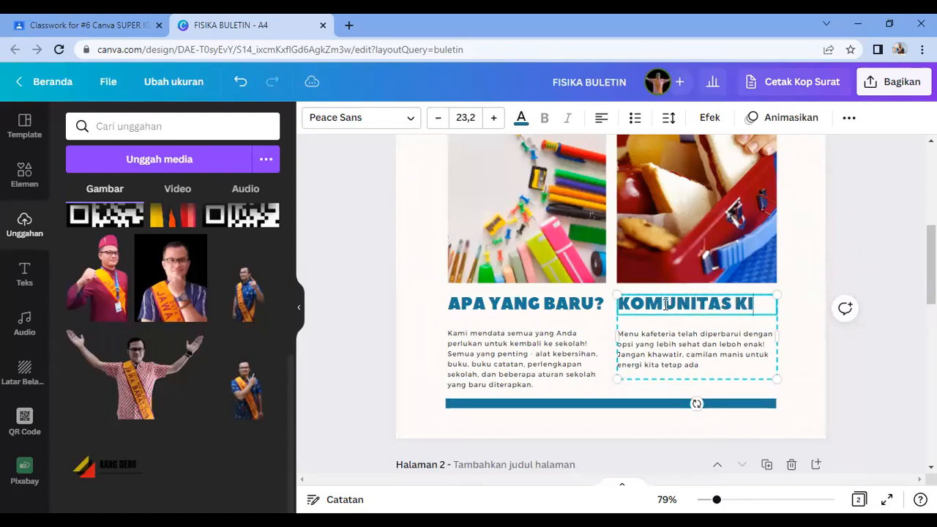
# Step: Inspect the body text boxes, selecting text in the left paragraph
pyautogui.click(684, 359)
pyautogui.click(684, 359)
pyautogui.click(646, 360)
pyautogui.click(532, 369)
pyautogui.click(533, 370)
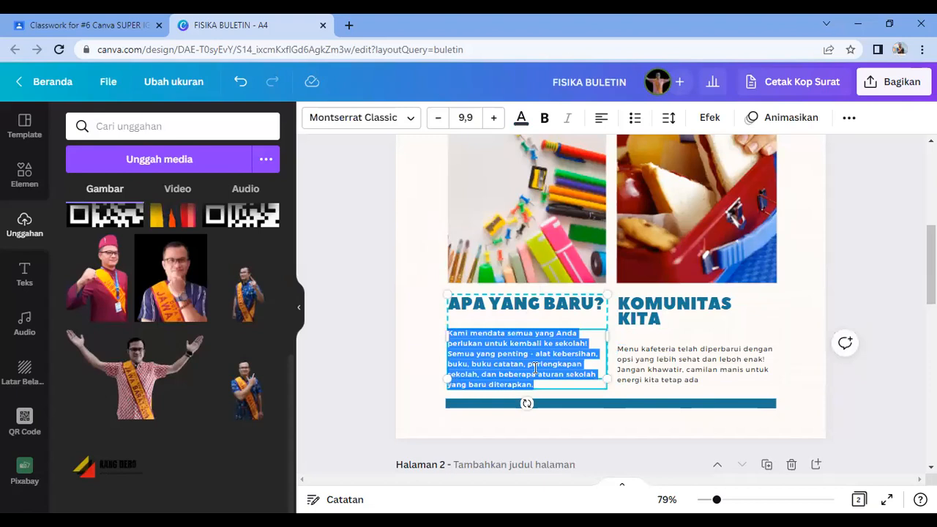
pyautogui.hotkey('alt', 'Tab')
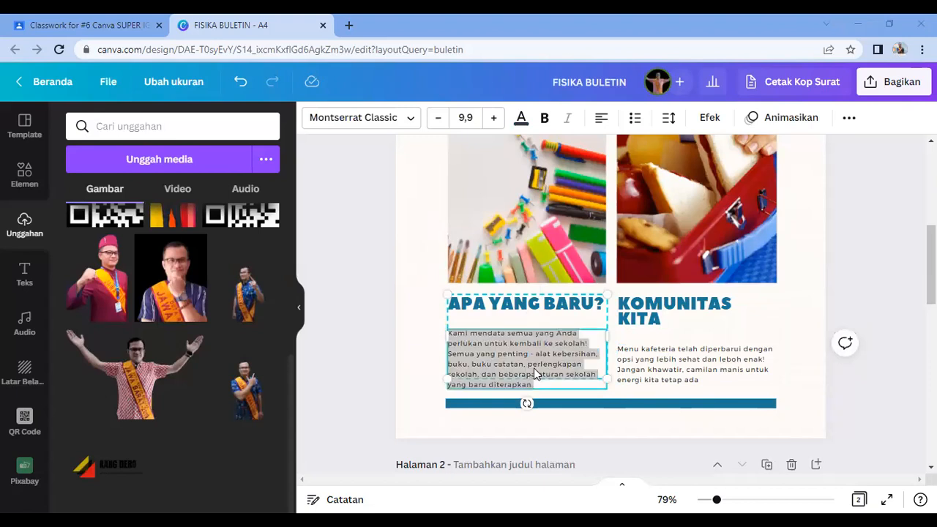
pyautogui.click(641, 375)
pyautogui.click(542, 366)
pyautogui.click(541, 365)
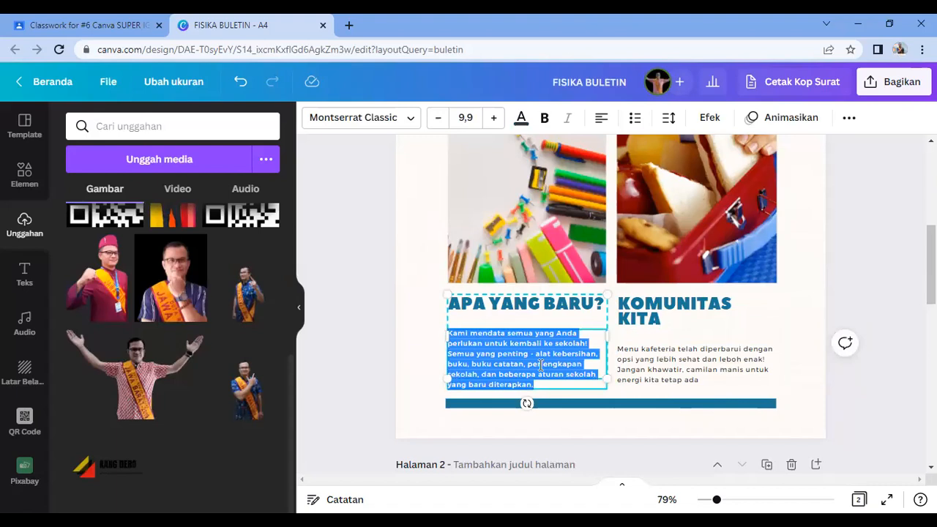
pyautogui.click(541, 363)
pyautogui.doubleClick(524, 364)
# Step: Review the right paragraph's text by selecting it, then deselect everything on the page
pyautogui.click(666, 377)
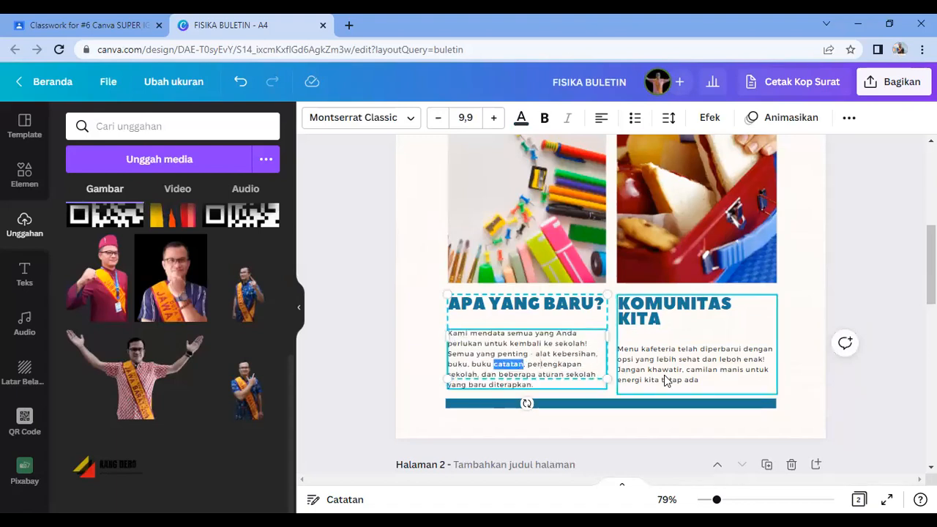
pyautogui.click(667, 372)
pyautogui.doubleClick(667, 372)
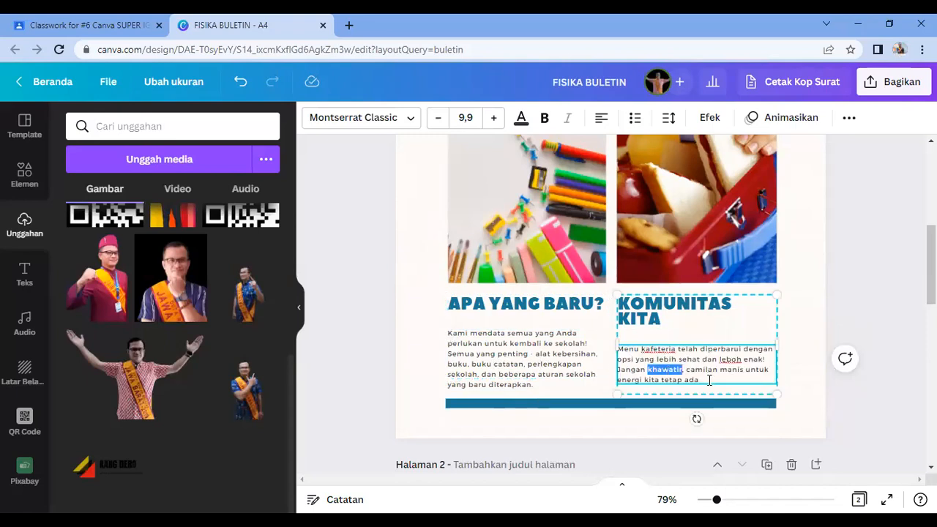
pyautogui.moveTo(709, 380); pyautogui.dragTo(622, 353)
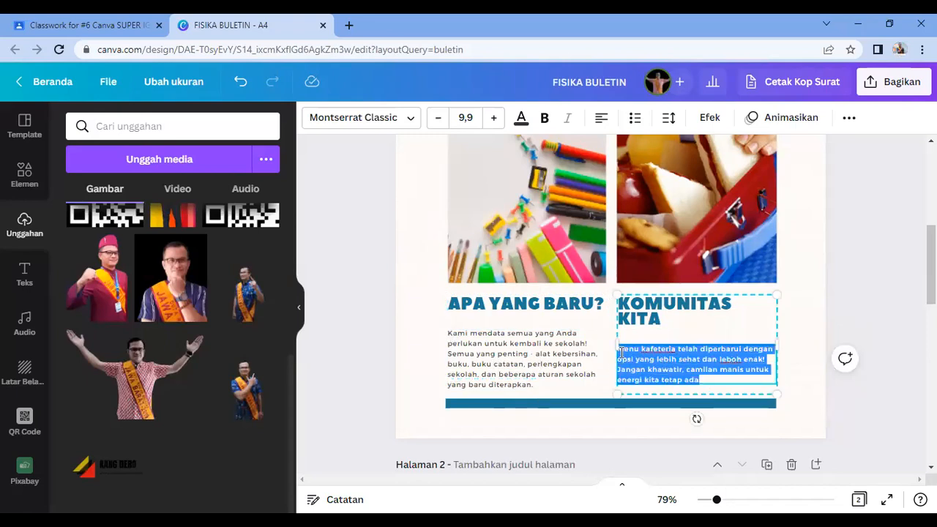
pyautogui.click(674, 376)
pyautogui.moveTo(700, 380); pyautogui.dragTo(621, 351)
pyautogui.click(651, 355)
pyautogui.click(555, 359)
pyautogui.click(681, 372)
pyautogui.click(612, 345)
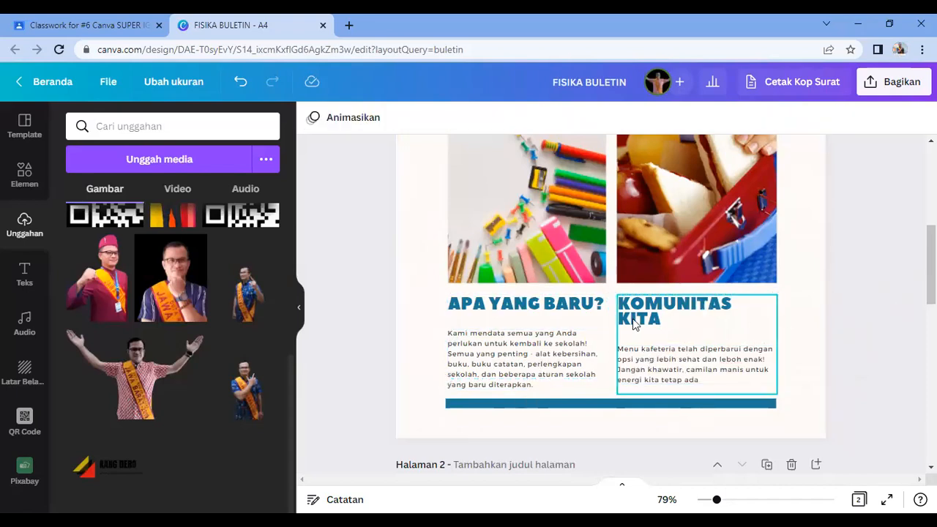
pyautogui.click(584, 307)
pyautogui.scroll(3, 542, 374)
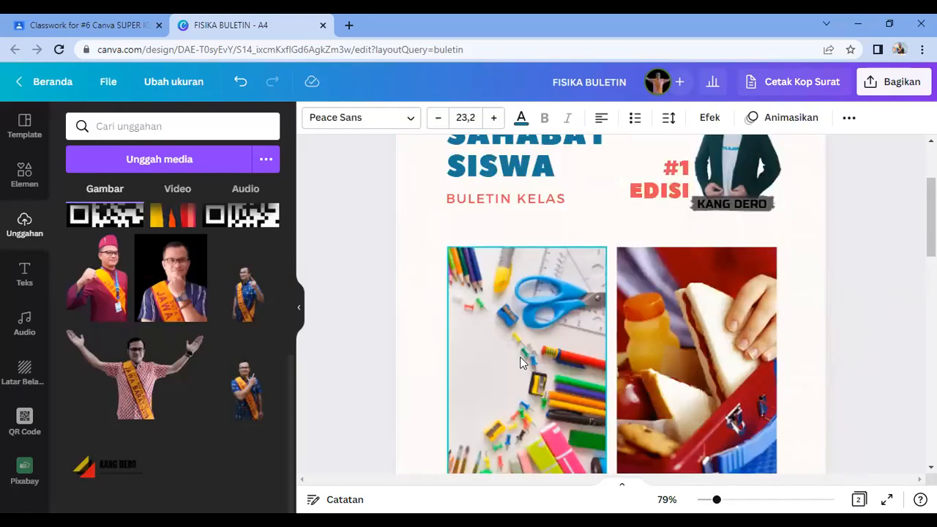
# Step: Delete the pencils and lunchbox photos from the two tip frames
pyautogui.click(543, 373)
pyautogui.scroll(-1, 542, 380)
pyautogui.press('Delete')
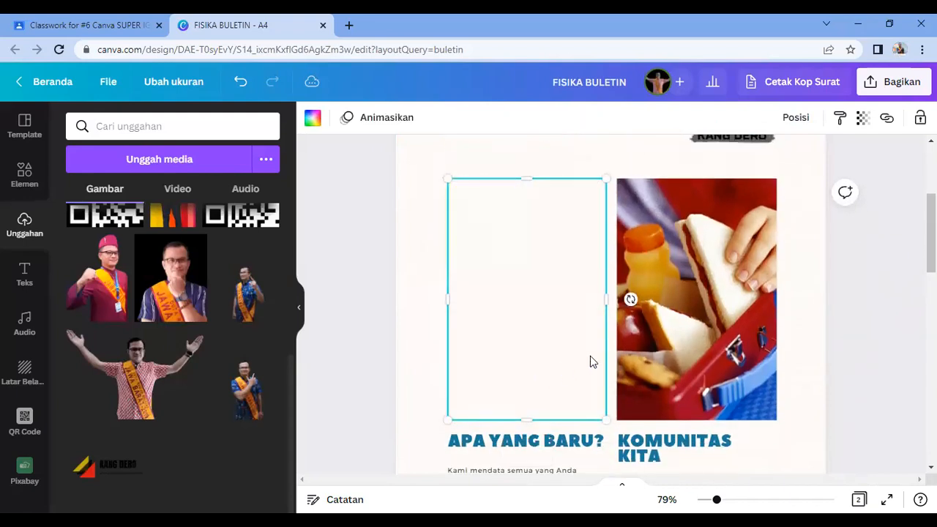
pyautogui.click(668, 322)
pyautogui.press('Delete')
pyautogui.click(542, 314)
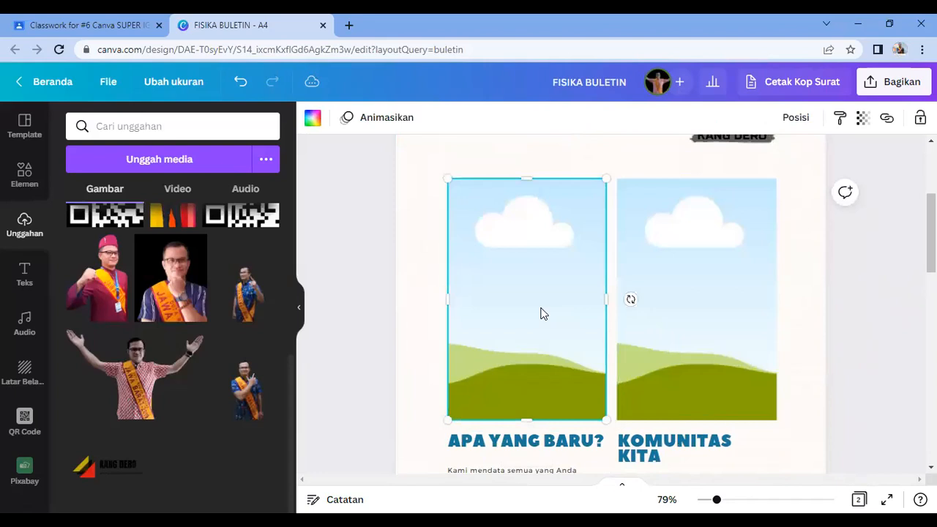
# Step: Search Elements photos for BELAJAR FISIKA and place the teen-with-apparatus photo in the left frame
pyautogui.click(26, 176)
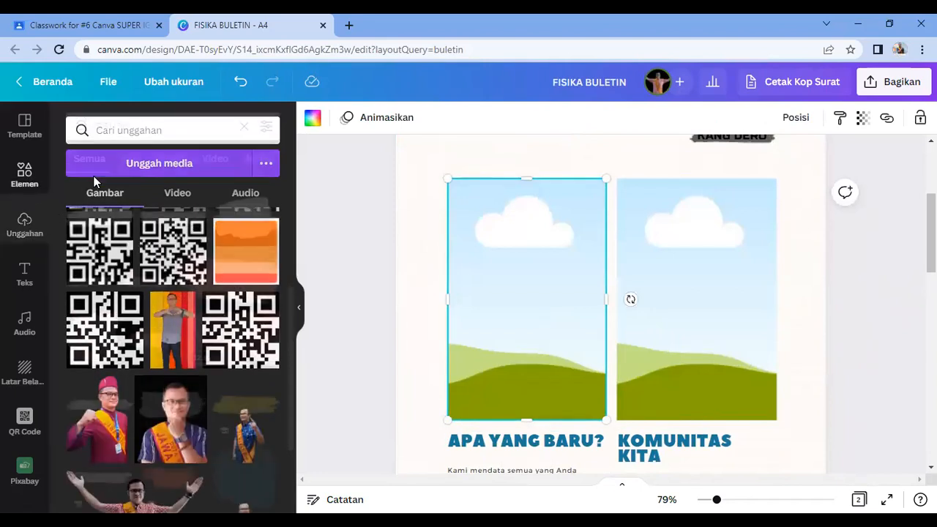
pyautogui.click(151, 130)
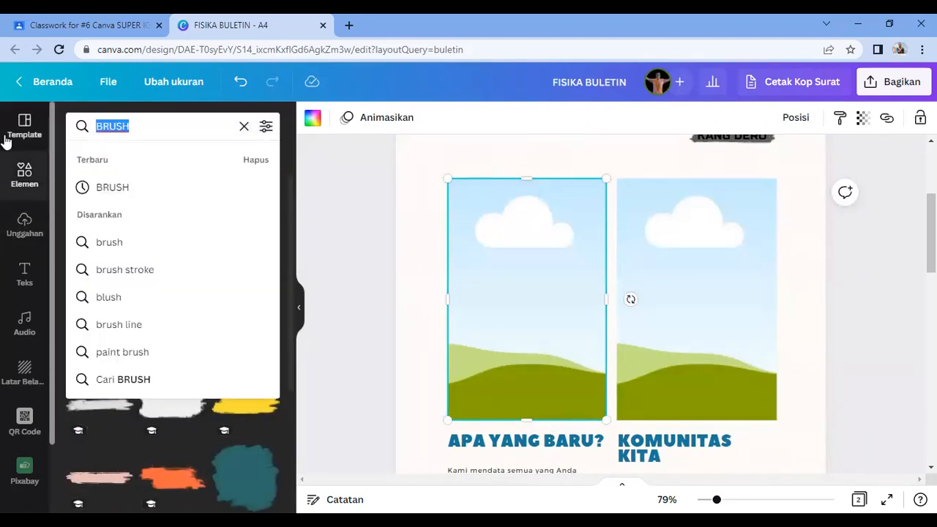
pyautogui.write('BELAJAR FISIKA')
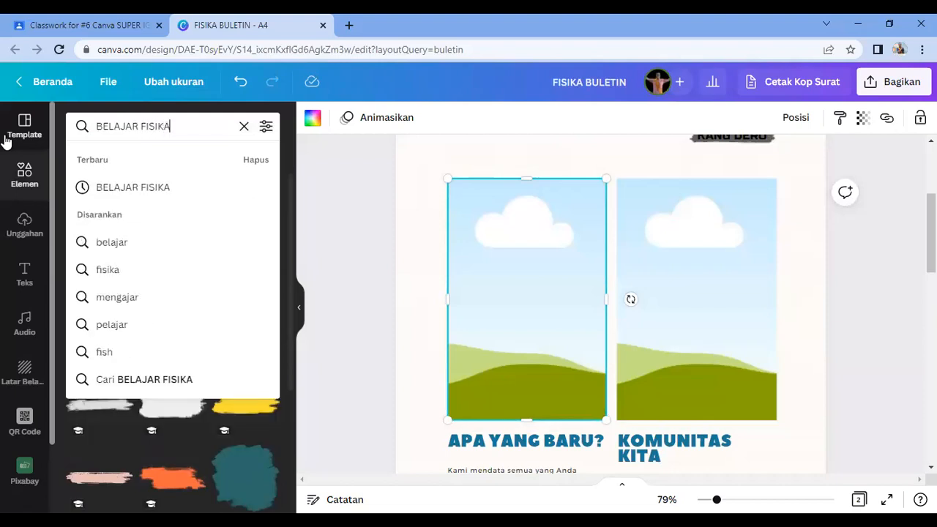
pyautogui.press('Return')
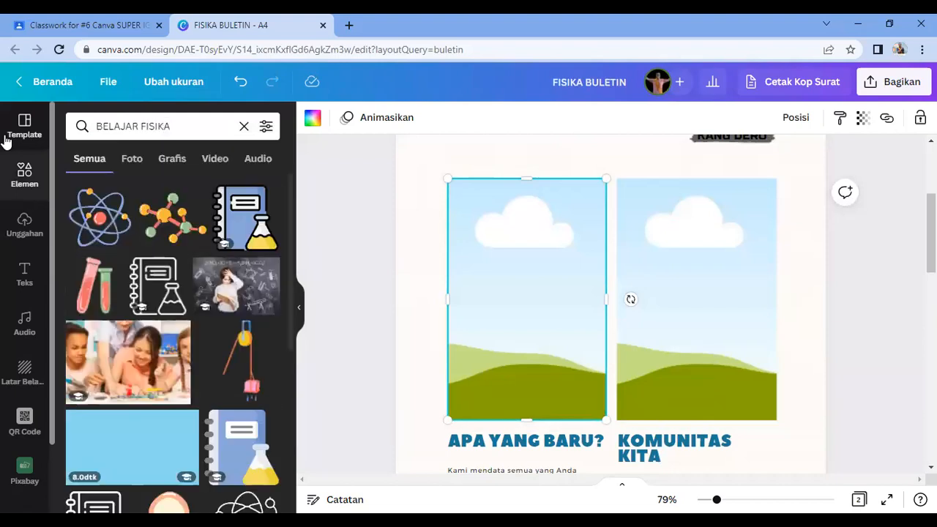
pyautogui.click(168, 162)
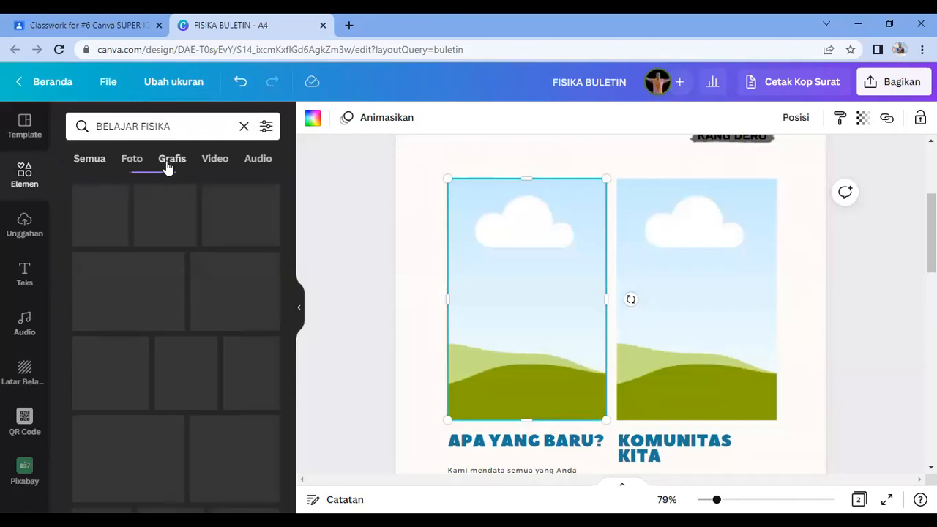
pyautogui.click(134, 163)
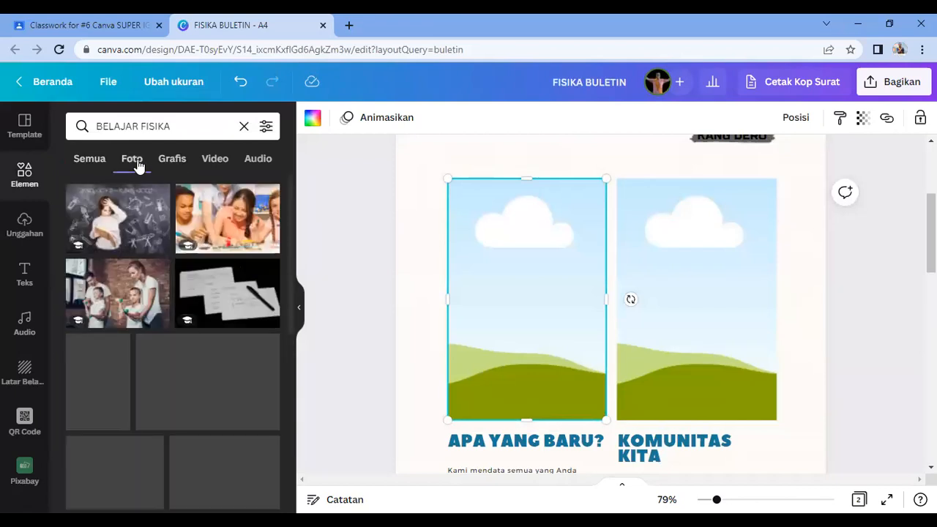
pyautogui.scroll(-2, 220, 323)
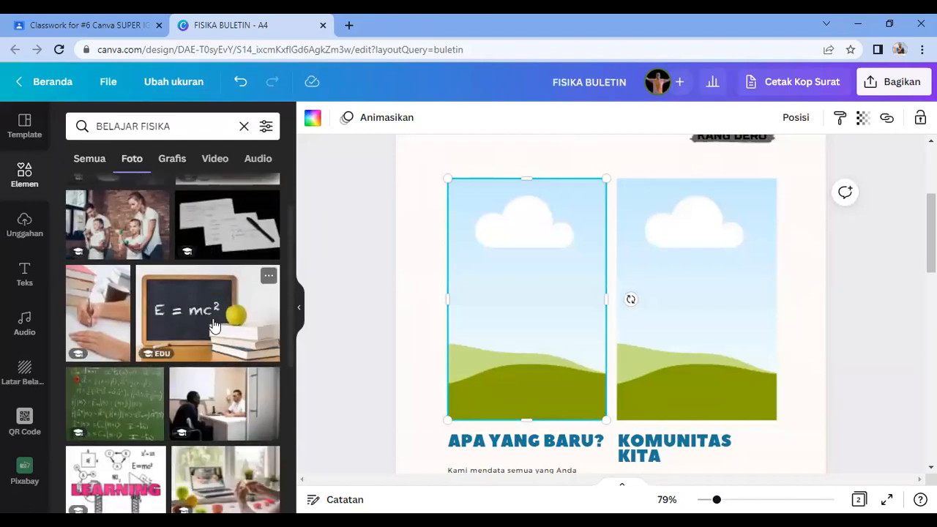
pyautogui.scroll(-2, 260, 436)
pyautogui.scroll(-3, 255, 445)
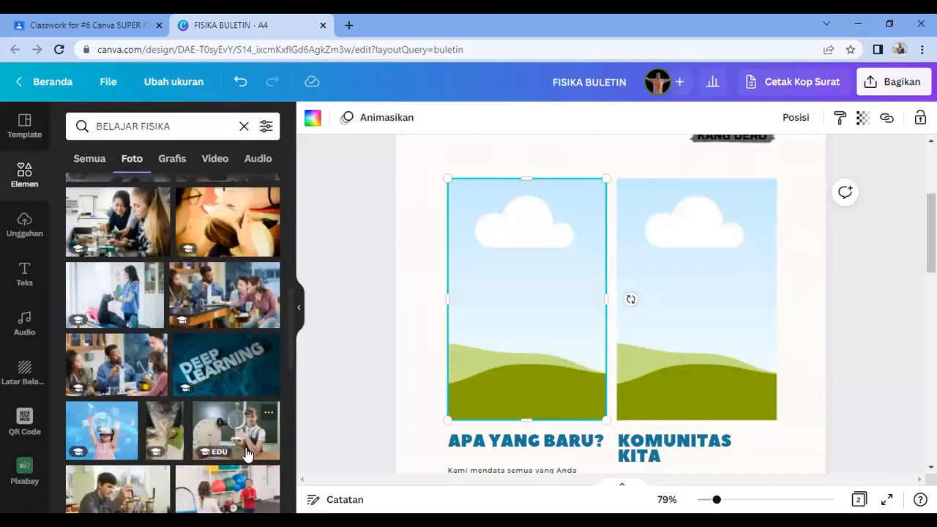
pyautogui.scroll(-1, 248, 454)
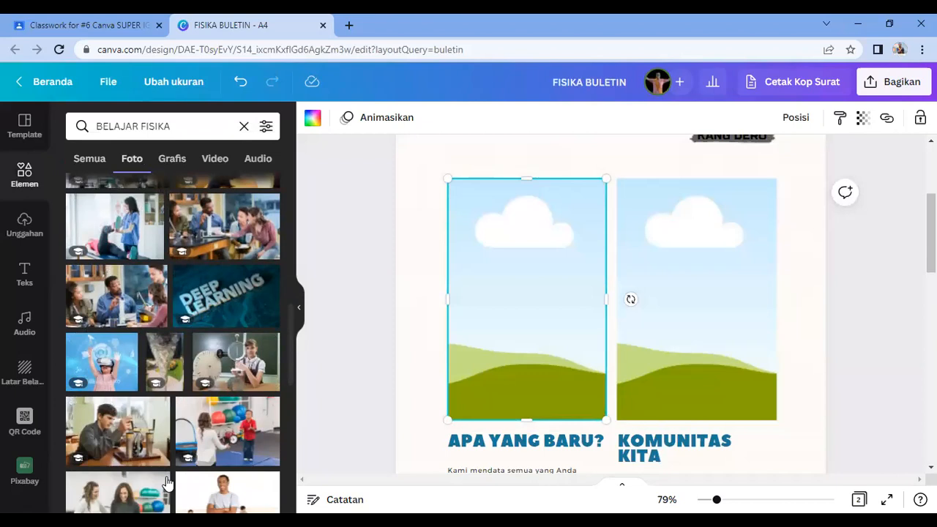
pyautogui.click(160, 407)
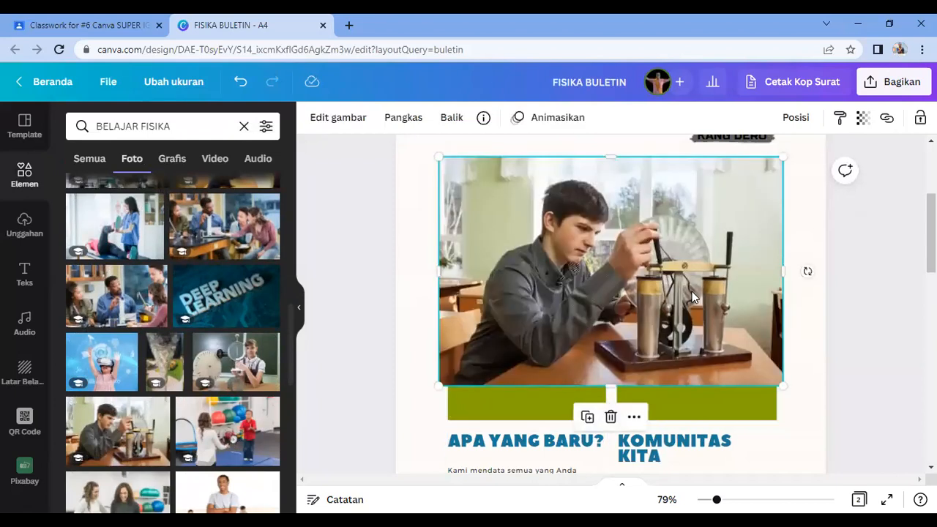
pyautogui.moveTo(692, 291); pyautogui.dragTo(560, 315)
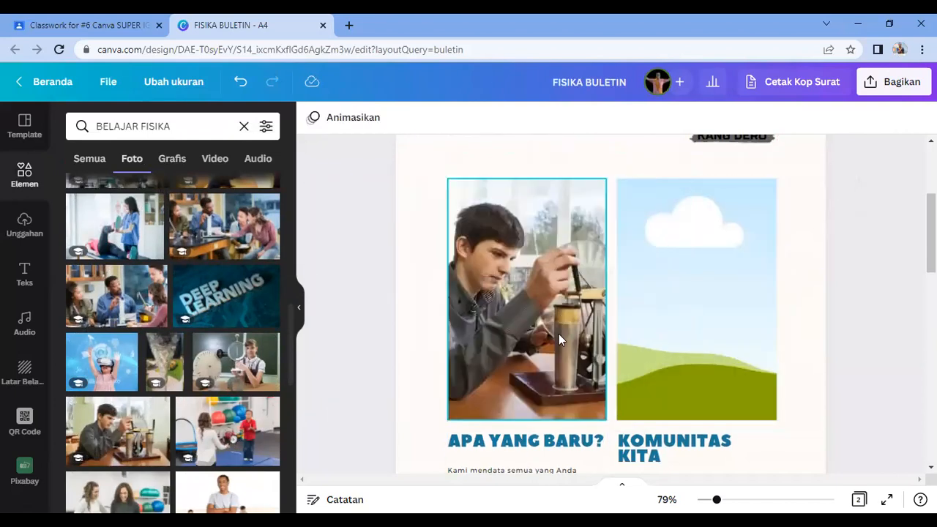
# Step: Search photos for COMUNITY and fill the right frame with the hands-over-grass photo
pyautogui.click(691, 324)
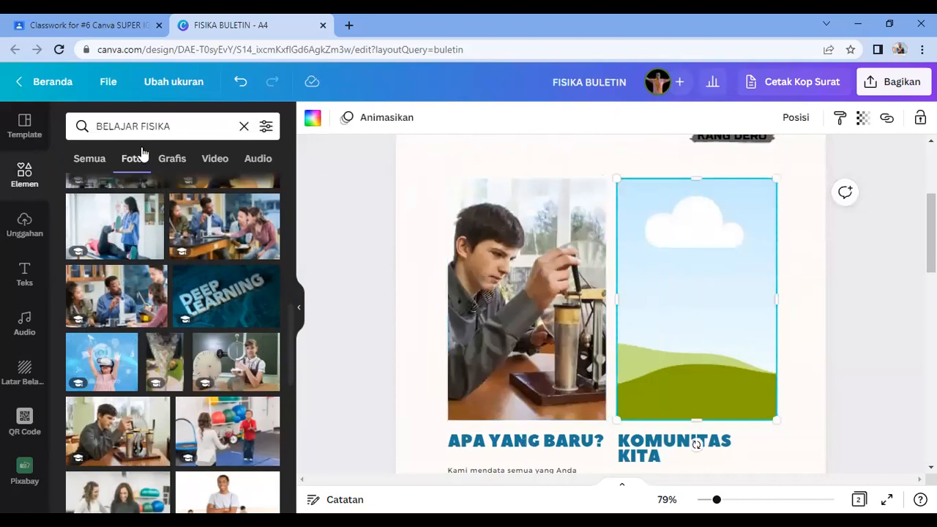
pyautogui.click(139, 128)
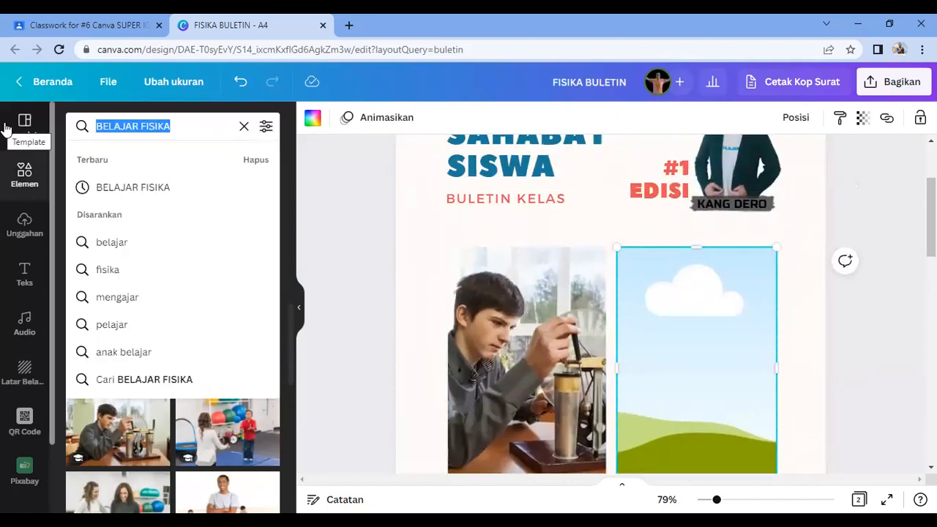
pyautogui.write('COMUNITY')
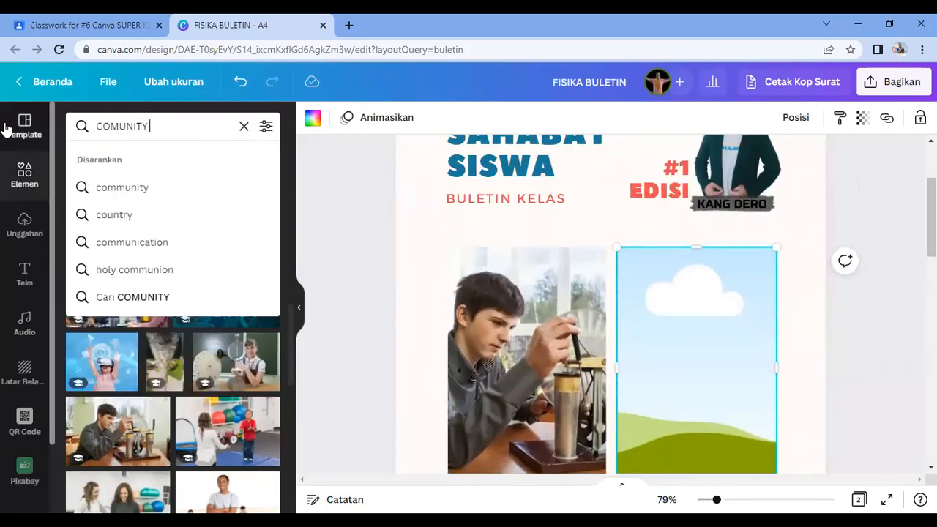
pyautogui.press('Return')
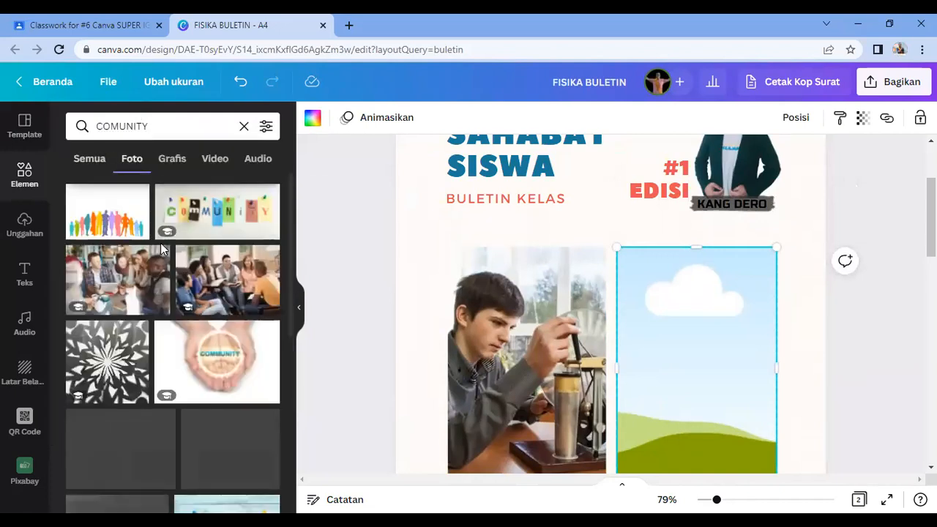
pyautogui.scroll(-2, 201, 366)
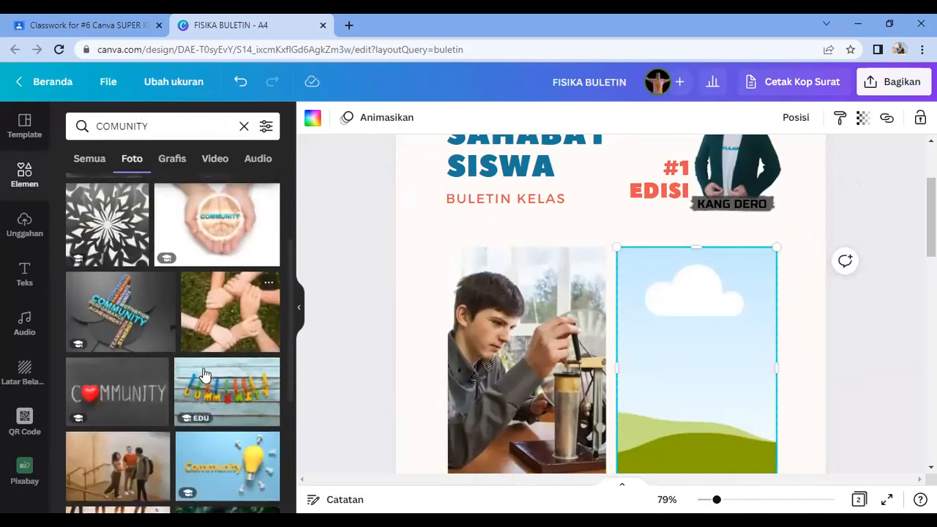
pyautogui.scroll(-5, 214, 417)
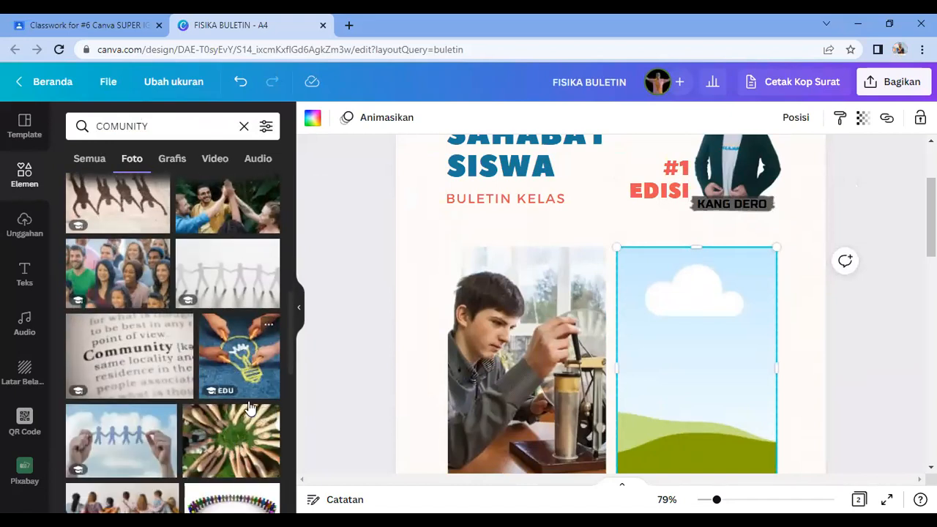
pyautogui.moveTo(237, 459); pyautogui.dragTo(717, 393)
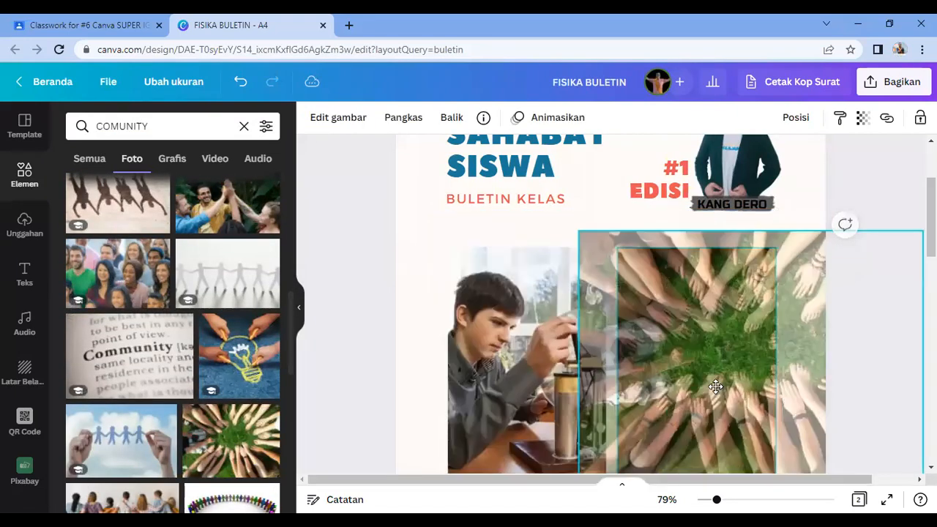
# Step: Check the text in both paragraphs, then deselect the KOMUNITAS KITA box and return to page 1's top
pyautogui.scroll(-2, 699, 392)
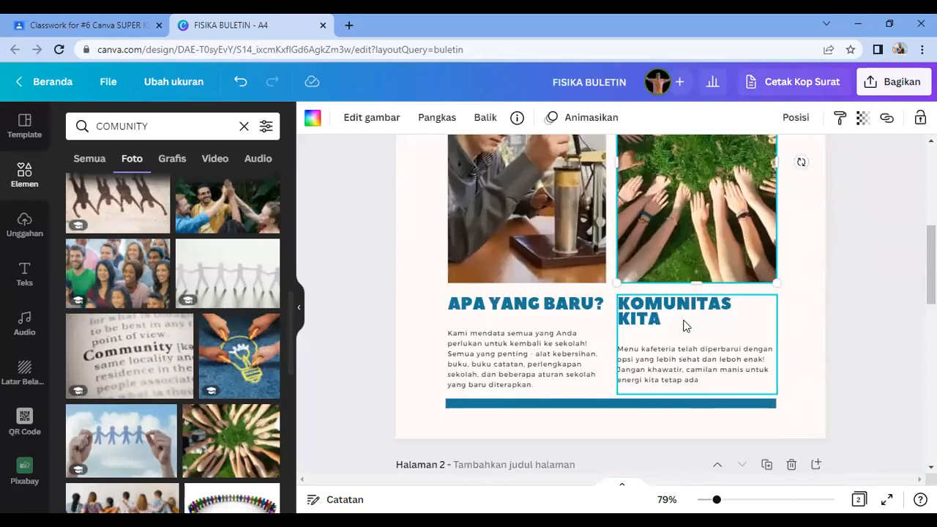
pyautogui.doubleClick(503, 379)
pyautogui.doubleClick(503, 376)
pyautogui.click(554, 364)
pyautogui.click(650, 358)
pyautogui.doubleClick(650, 359)
pyautogui.click(650, 359)
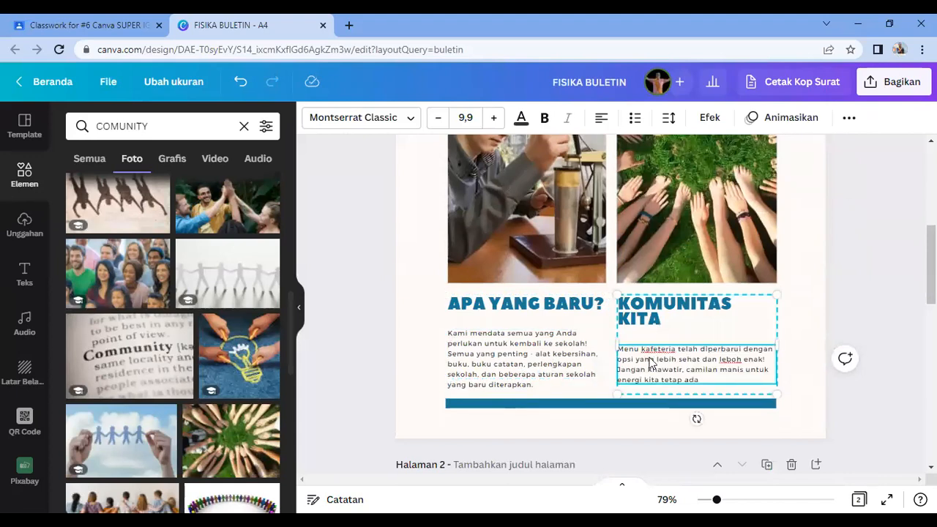
pyautogui.moveTo(700, 380); pyautogui.dragTo(621, 349)
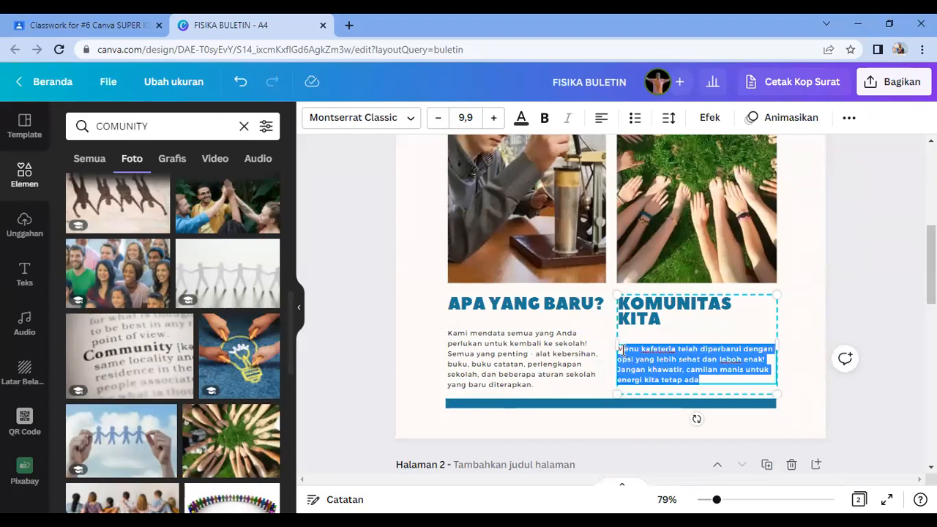
pyautogui.click(668, 362)
pyautogui.click(892, 300)
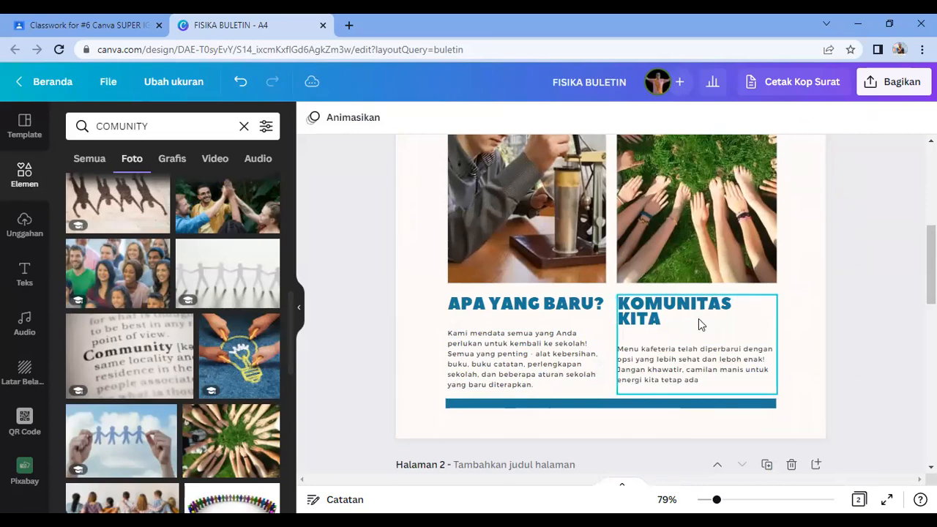
pyautogui.scroll(4, 621, 307)
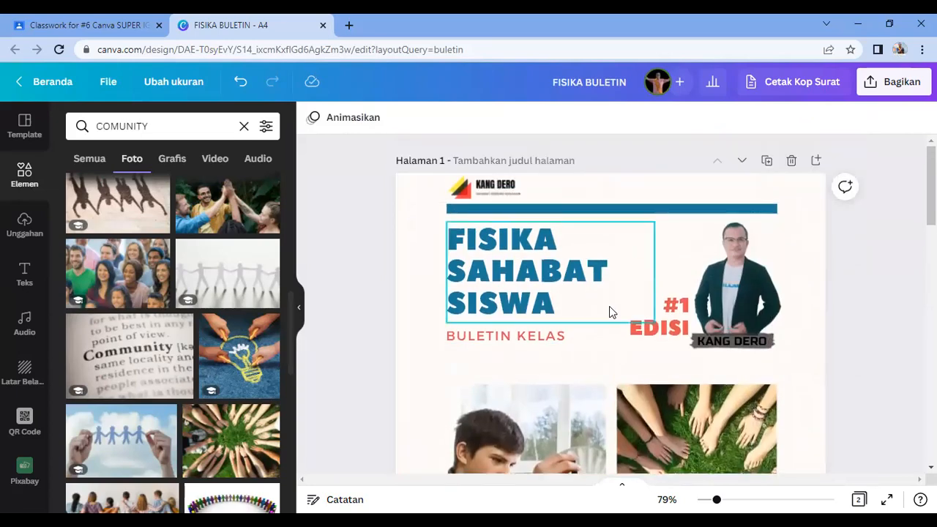
# Step: Ungroup page 2's HARIAN KELAS header with Pisahkan
pyautogui.scroll(-5, 609, 306)
pyautogui.scroll(-4, 608, 321)
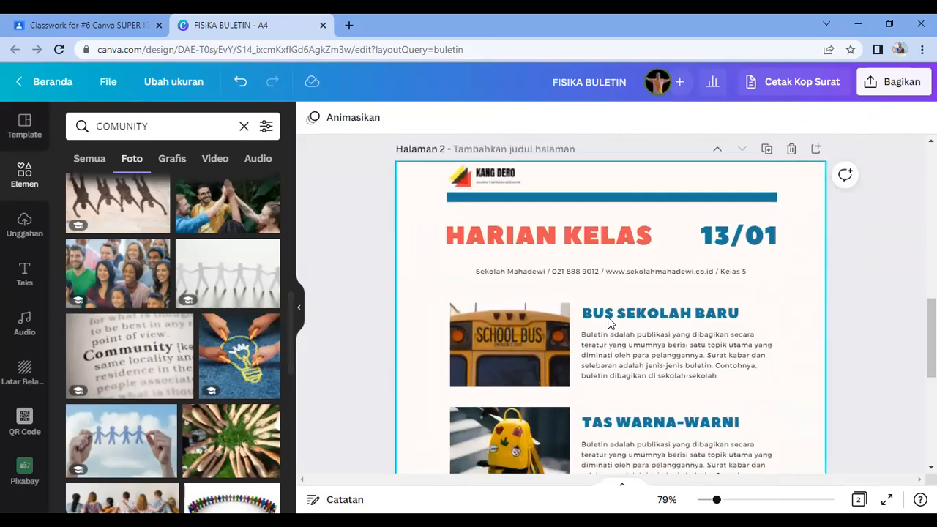
pyautogui.scroll(3, 594, 339)
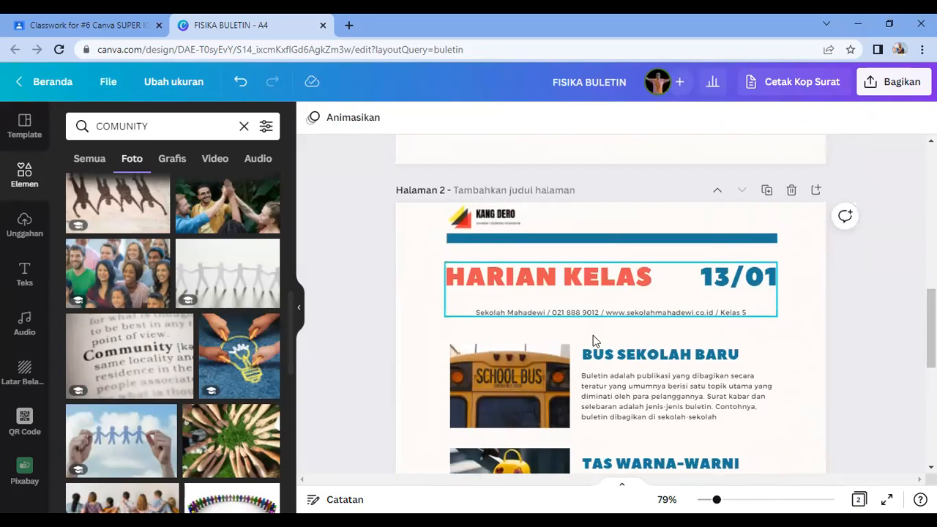
pyautogui.click(551, 285)
pyautogui.press('Escape')
pyautogui.scroll(1, 697, 404)
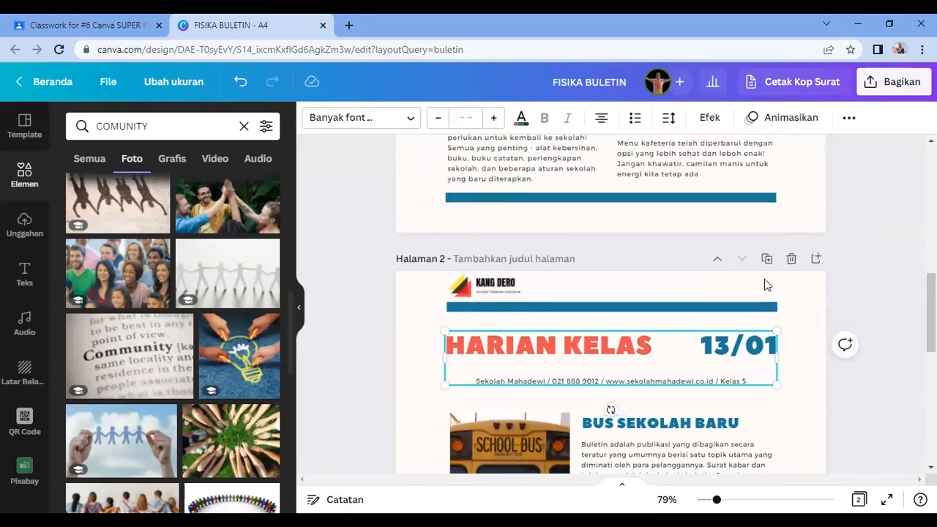
pyautogui.click(848, 117)
pyautogui.click(667, 151)
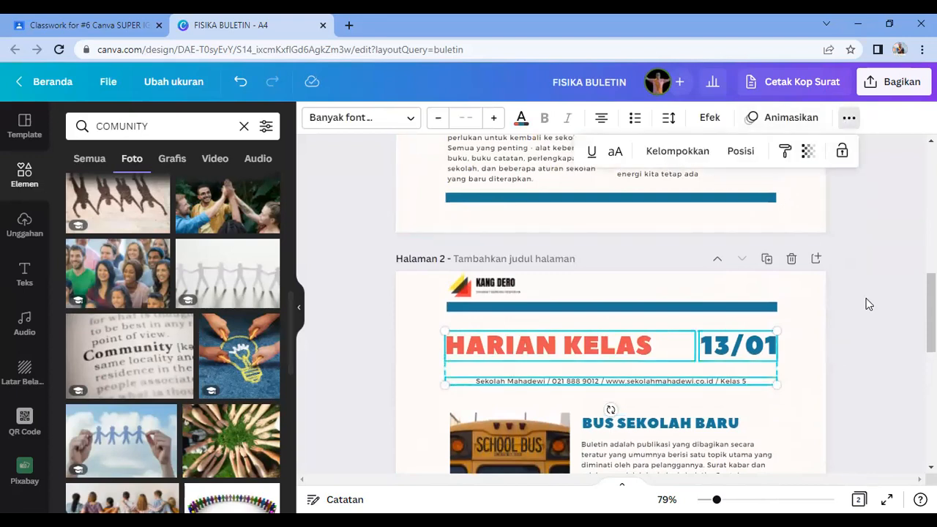
pyautogui.click(867, 300)
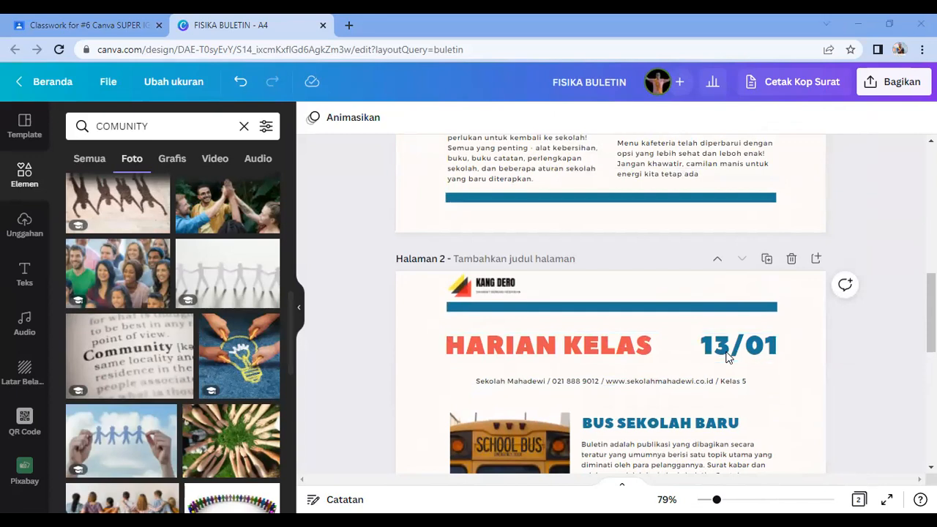
# Step: Replace the HARIAN KELAS heading with NEW NEWTON: 4 CARA TAKLUKAN FISIKA
pyautogui.doubleClick(466, 362)
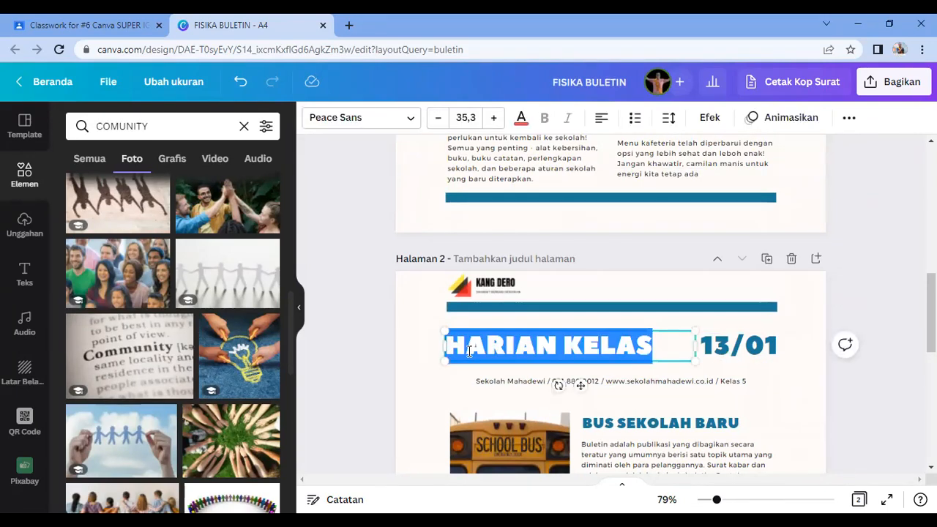
pyautogui.write('NEW')
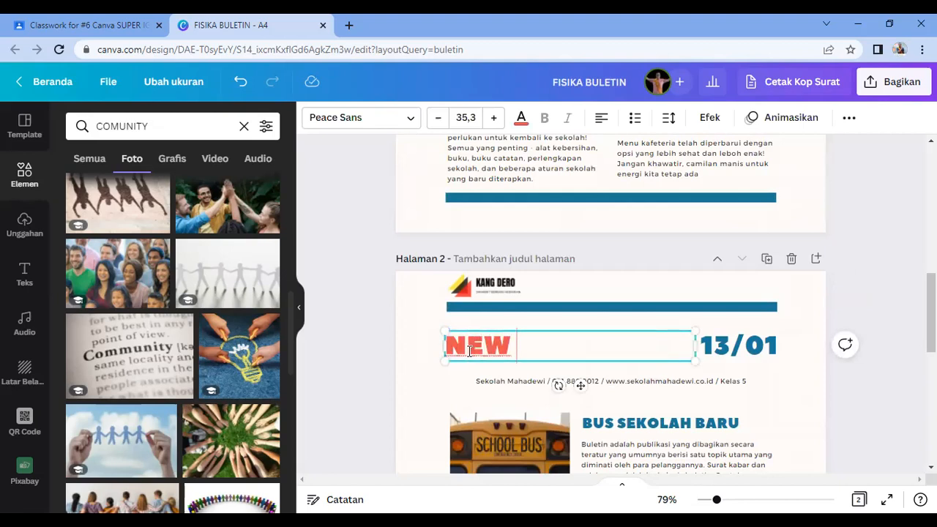
pyautogui.write(' NEWTO:')
pyautogui.press('Return')
pyautogui.write('N:')
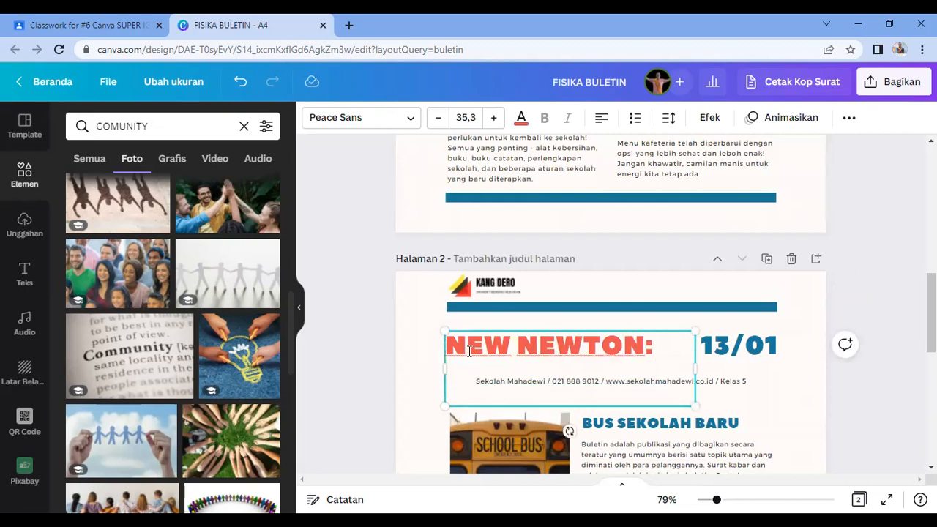
pyautogui.press('BackSpace')
pyautogui.write('4 CARA')
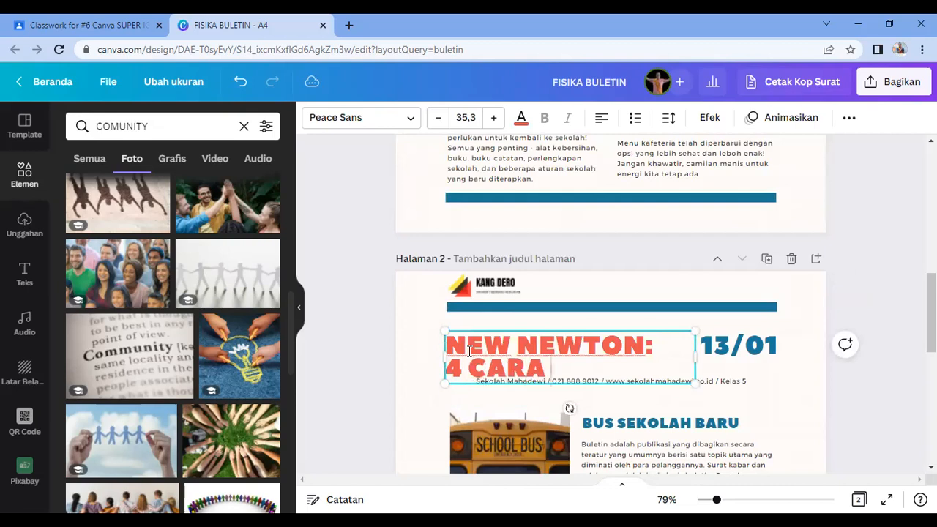
pyautogui.write(' TAKLUKAN FISIKA')
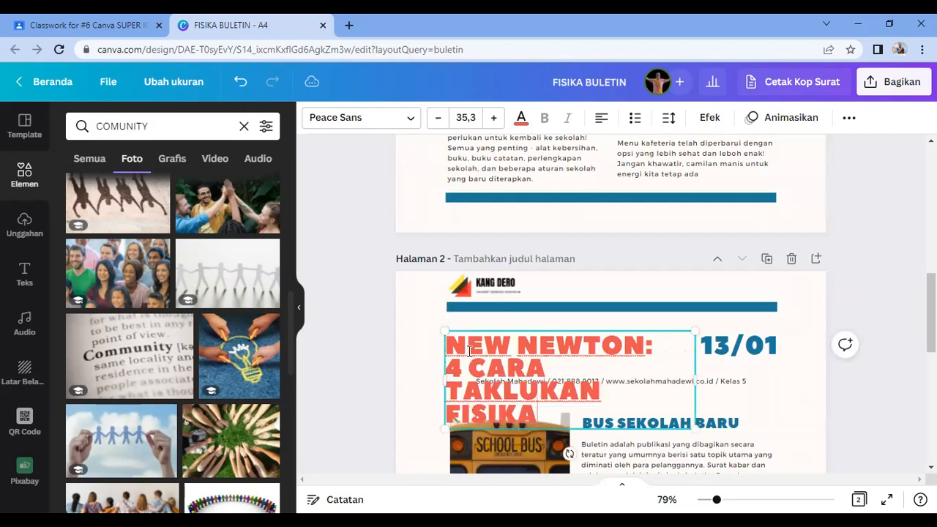
# Step: Set the heading font size to 23 and narrow its box so the title rewraps
pyautogui.hotkey('ctrl', 'a')
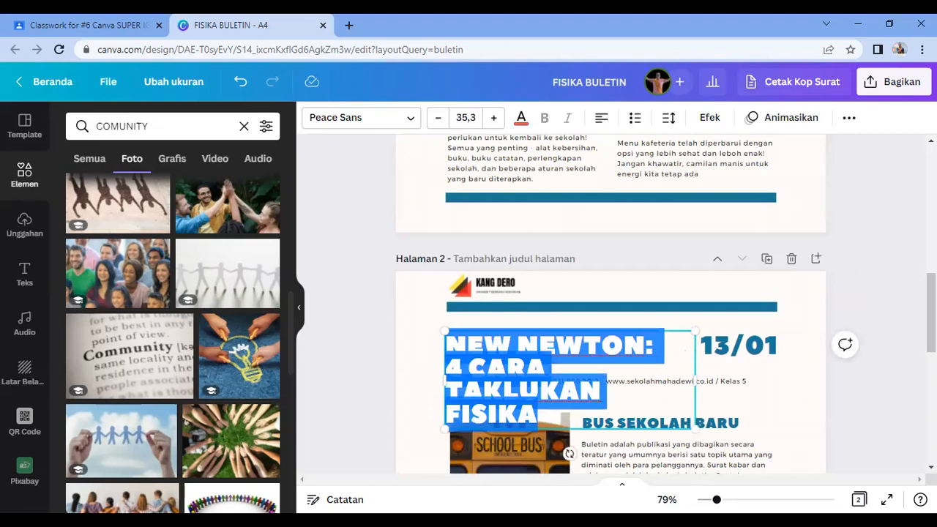
pyautogui.click(469, 117)
pyautogui.write('23')
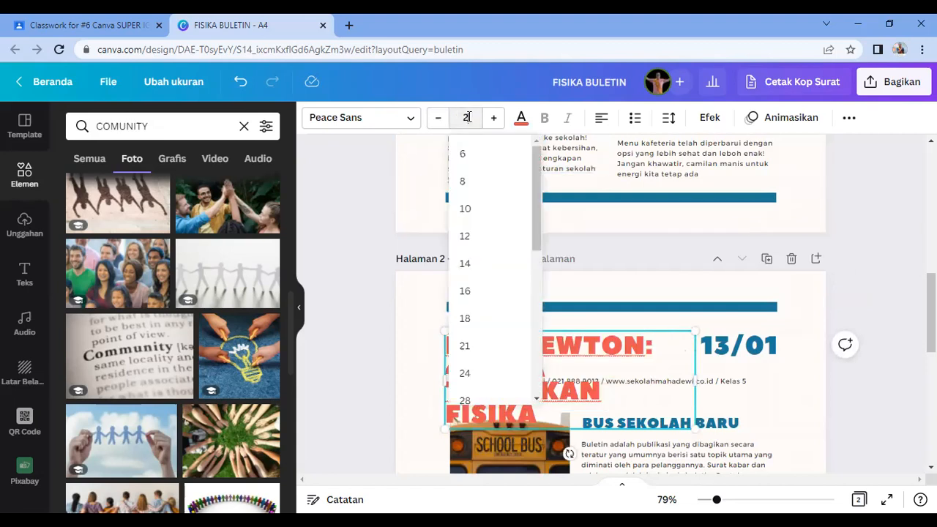
pyautogui.press('Return')
pyautogui.moveTo(696, 350); pyautogui.dragTo(623, 353)
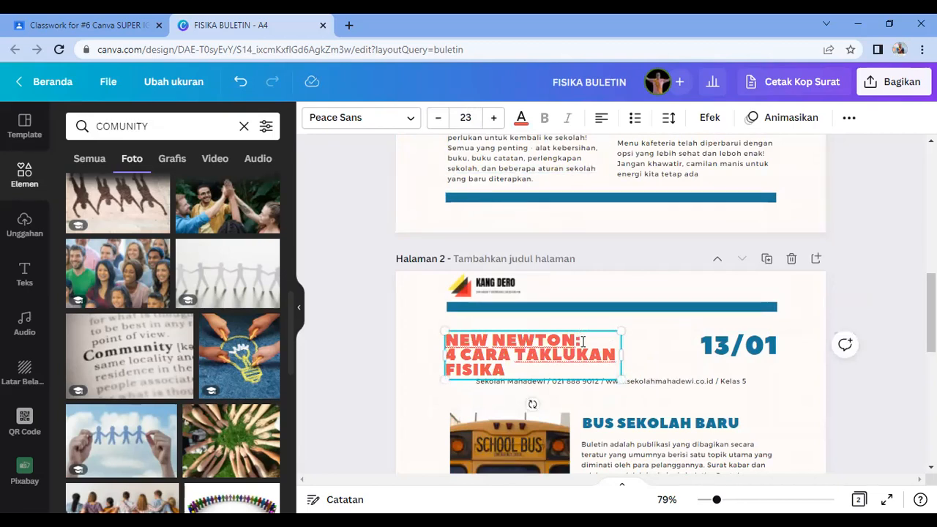
pyautogui.press('Return')
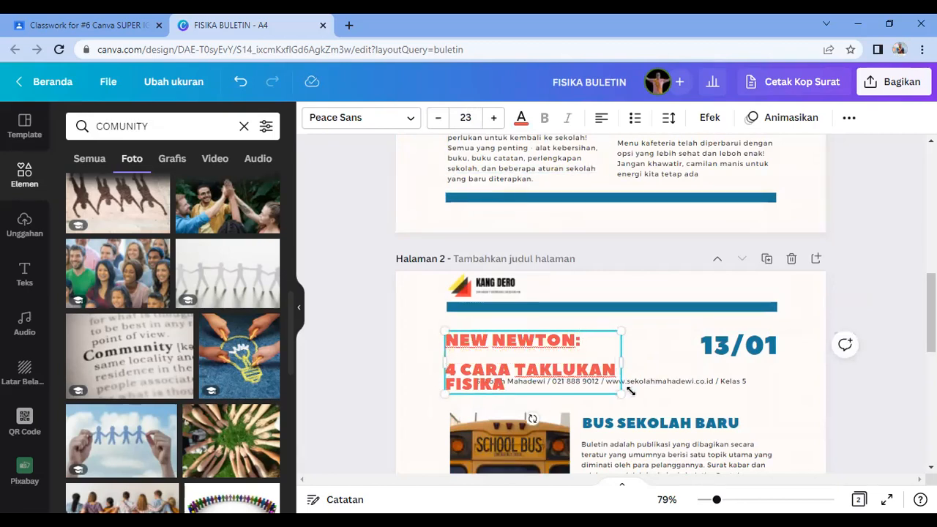
# Step: Delete the school contact line, then enlarge the heading and nudge it up and right
pyautogui.click(656, 382)
pyautogui.press('Delete')
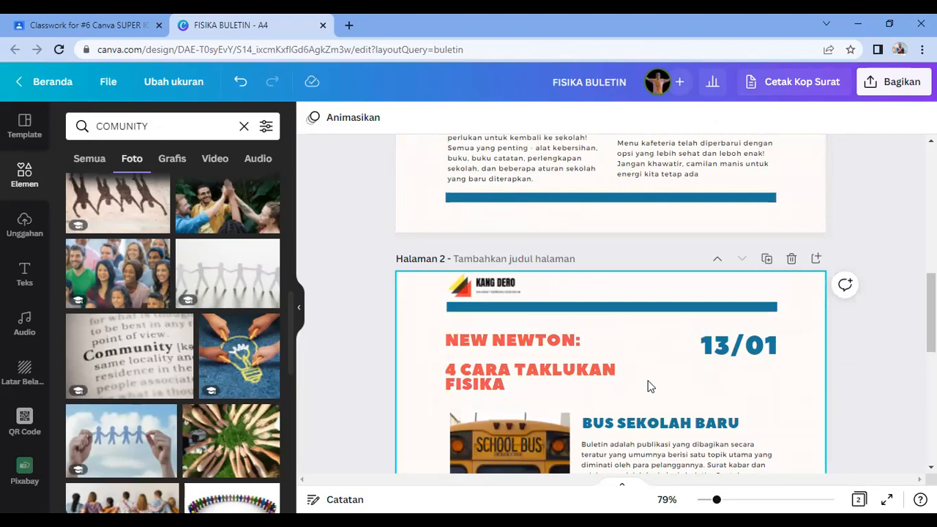
pyautogui.click(592, 378)
pyautogui.moveTo(624, 393); pyautogui.dragTo(655, 421)
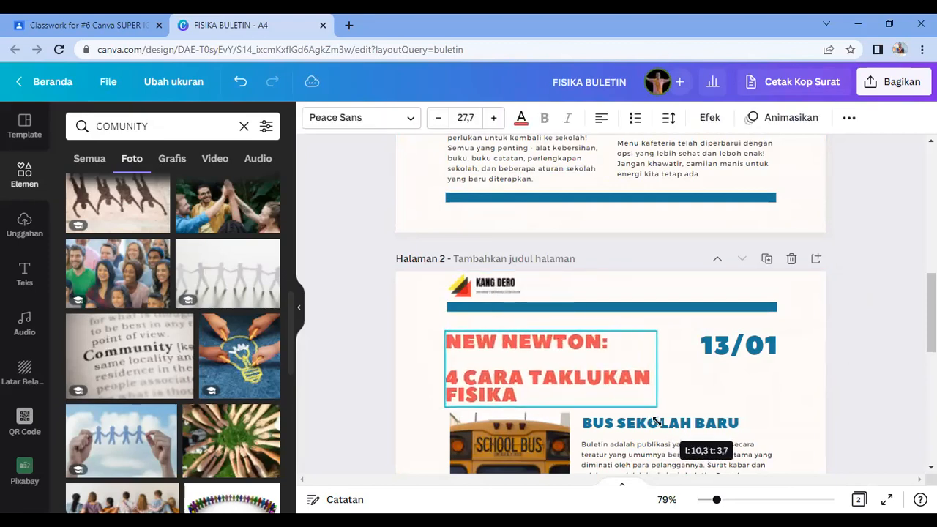
pyautogui.moveTo(579, 378)
pyautogui.mouseDown()
pyautogui.moveTo(590, 372)
pyautogui.moveTo(583, 370)
pyautogui.mouseUp()
pyautogui.click(890, 415)
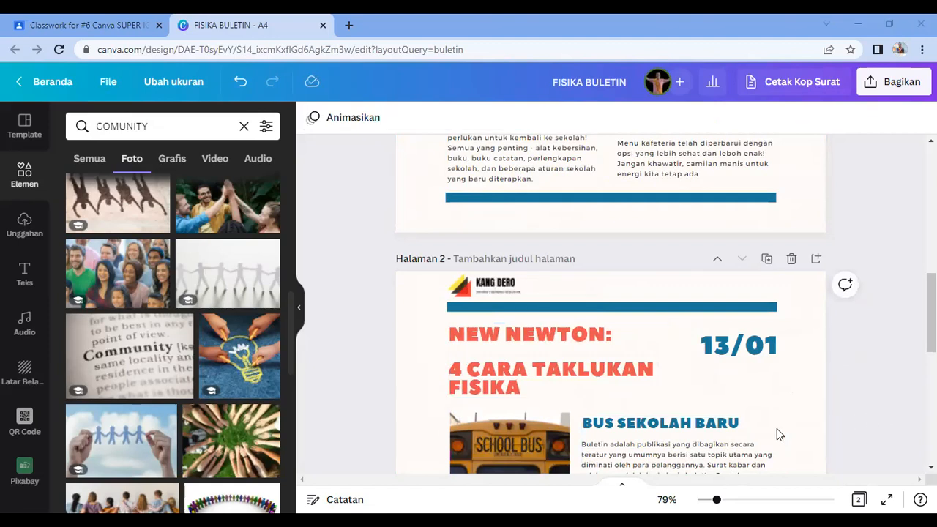
# Step: Delete the 13/01 date and narrow the NEW NEWTON heading so it wraps
pyautogui.click(738, 359)
pyautogui.press('Delete')
pyautogui.scroll(-1, 739, 362)
pyautogui.click(619, 294)
pyautogui.moveTo(660, 294); pyautogui.dragTo(643, 291)
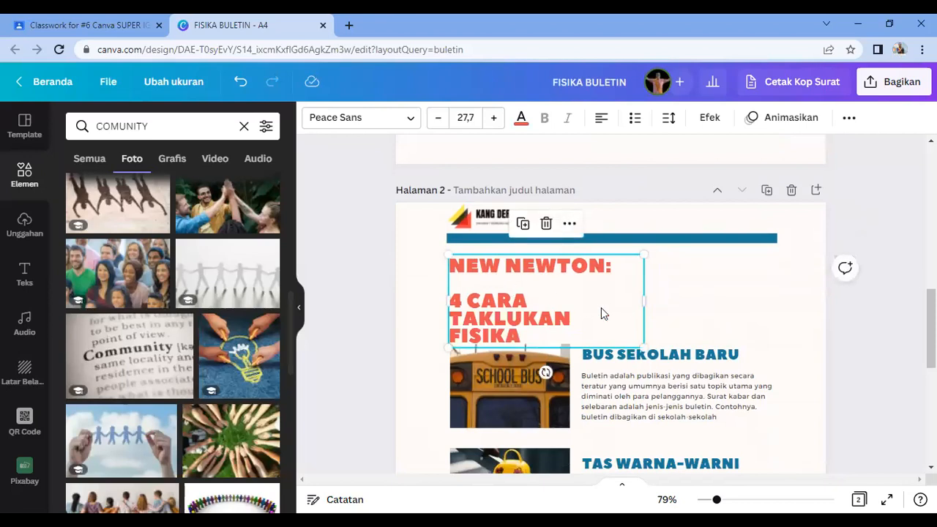
pyautogui.moveTo(631, 344); pyautogui.dragTo(628, 337)
pyautogui.click(569, 296)
pyautogui.click(696, 309)
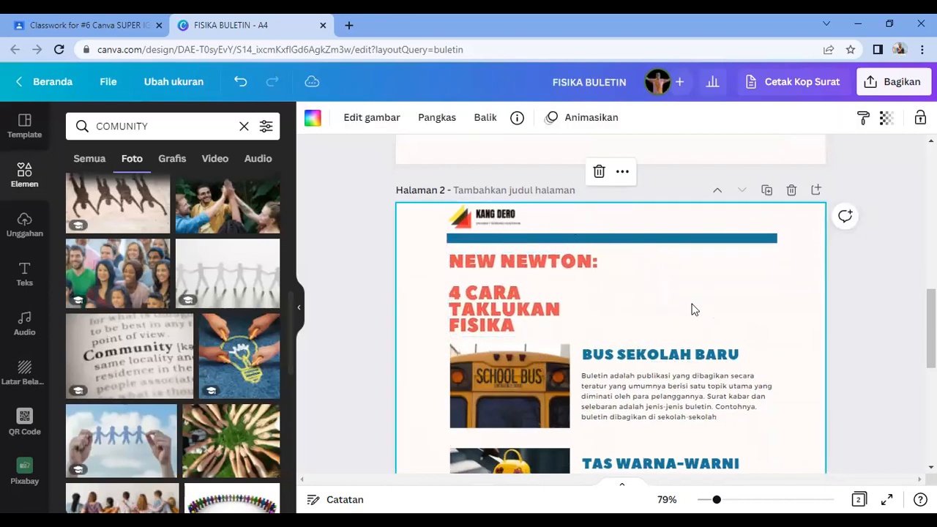
# Step: Add a Newton sticker from a NEWTON elements search, shrink it and place it top-right
pyautogui.click(33, 170)
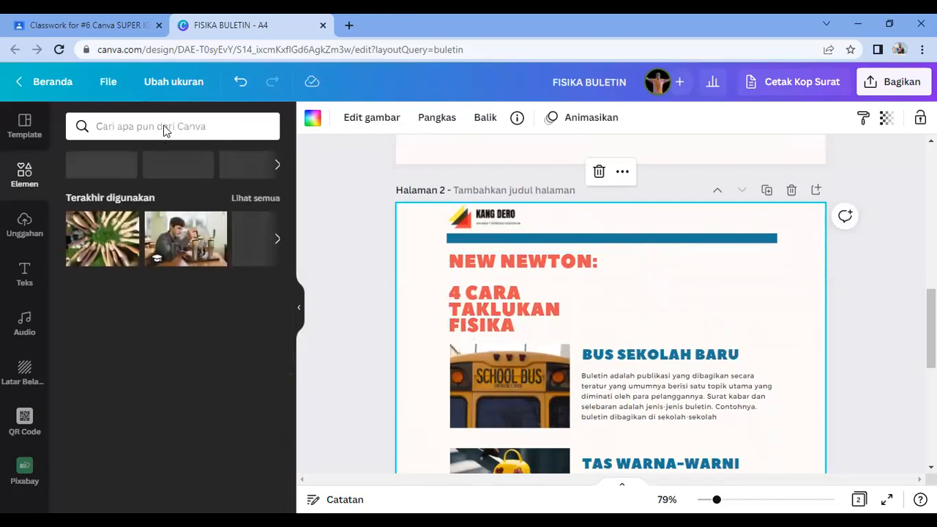
pyautogui.click(164, 126)
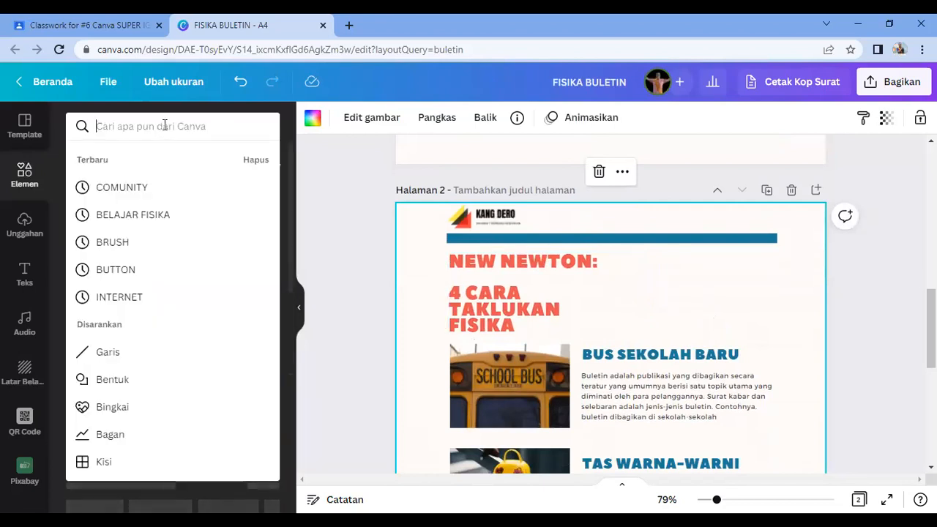
pyautogui.write('NEWTON')
pyautogui.press('Return')
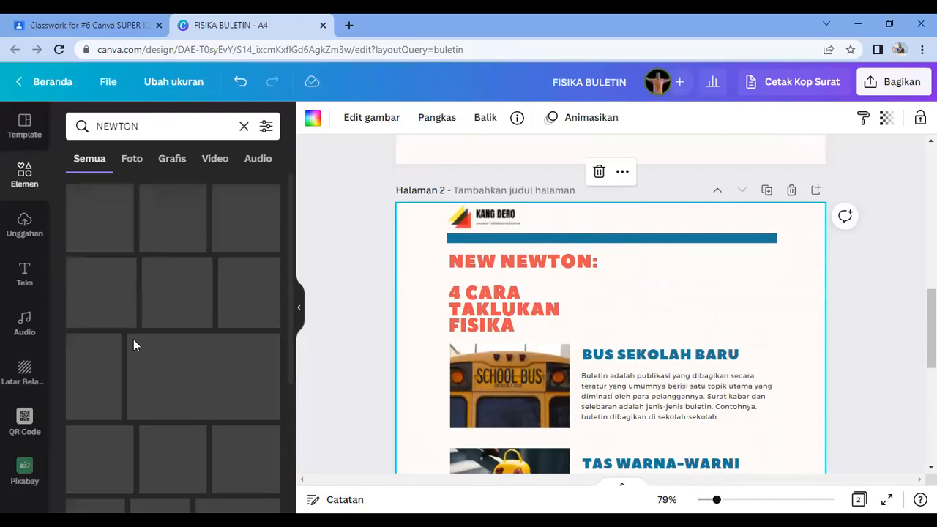
pyautogui.scroll(-3, 247, 254)
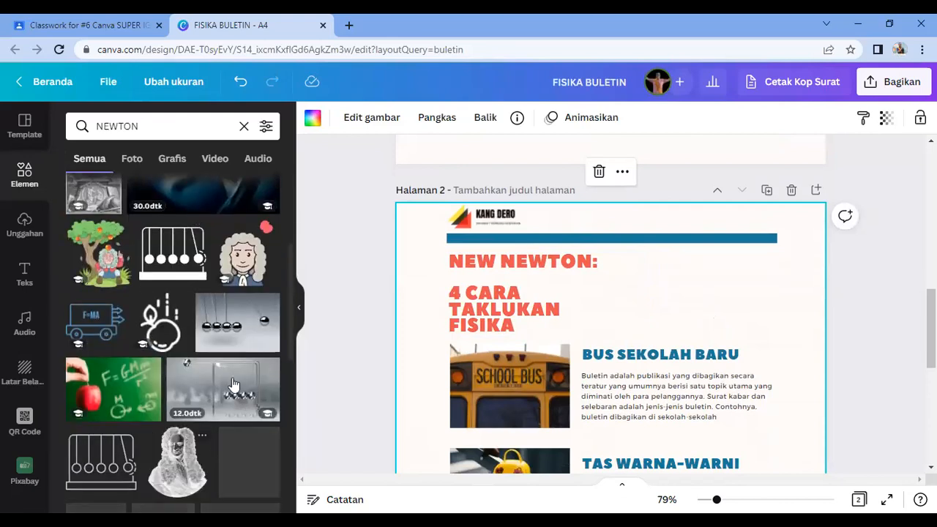
pyautogui.moveTo(247, 254); pyautogui.dragTo(653, 451)
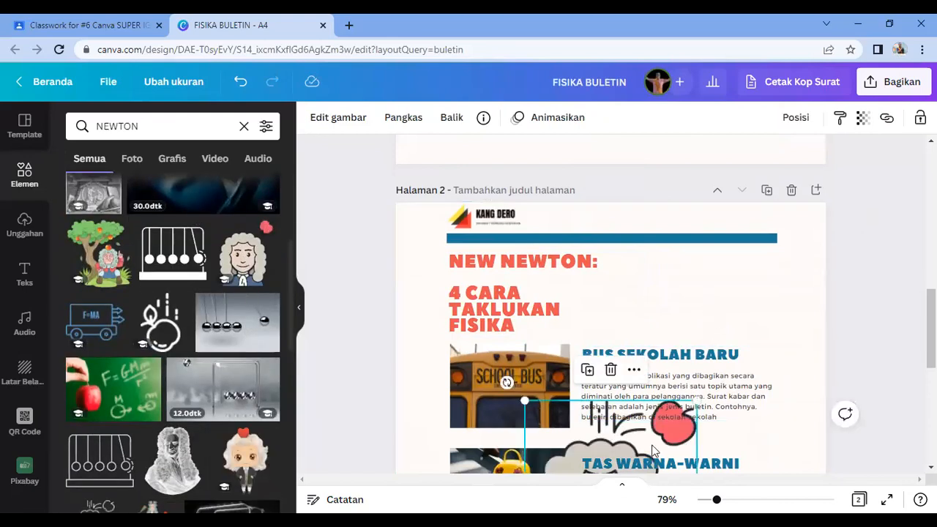
pyautogui.moveTo(520, 221); pyautogui.dragTo(613, 355)
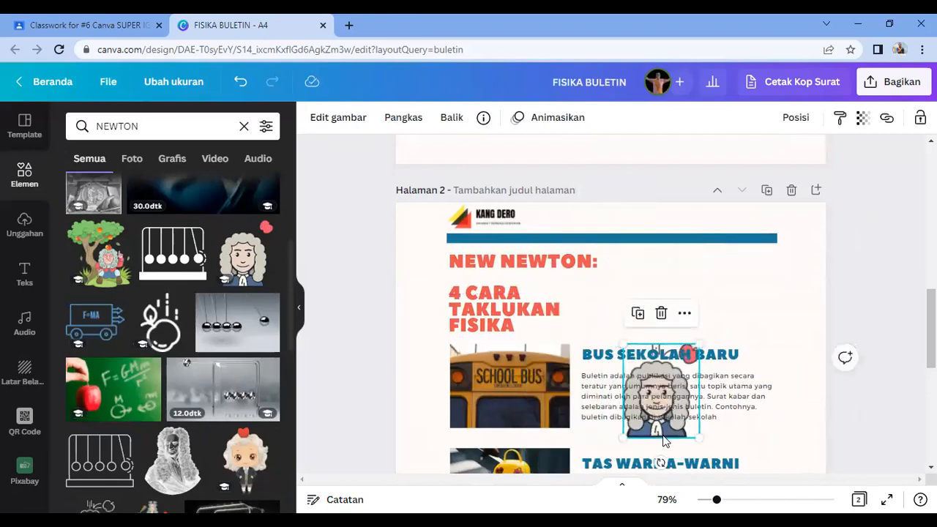
pyautogui.moveTo(662, 435); pyautogui.dragTo(739, 338)
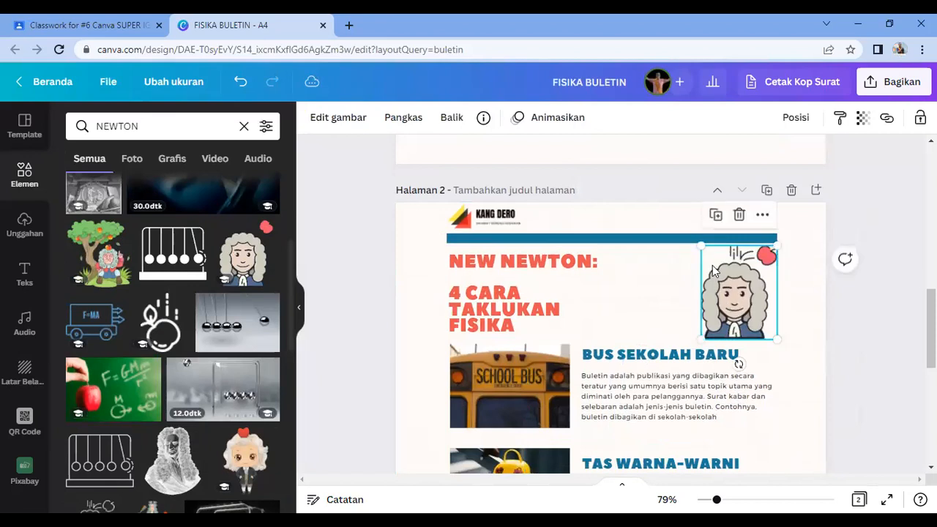
pyautogui.moveTo(704, 248); pyautogui.dragTo(708, 253)
pyautogui.moveTo(731, 290); pyautogui.dragTo(723, 285)
# Step: Search Elements for PANAH and add the teal arrow graphic to page 2
pyautogui.click(171, 126)
pyautogui.write('PANAH')
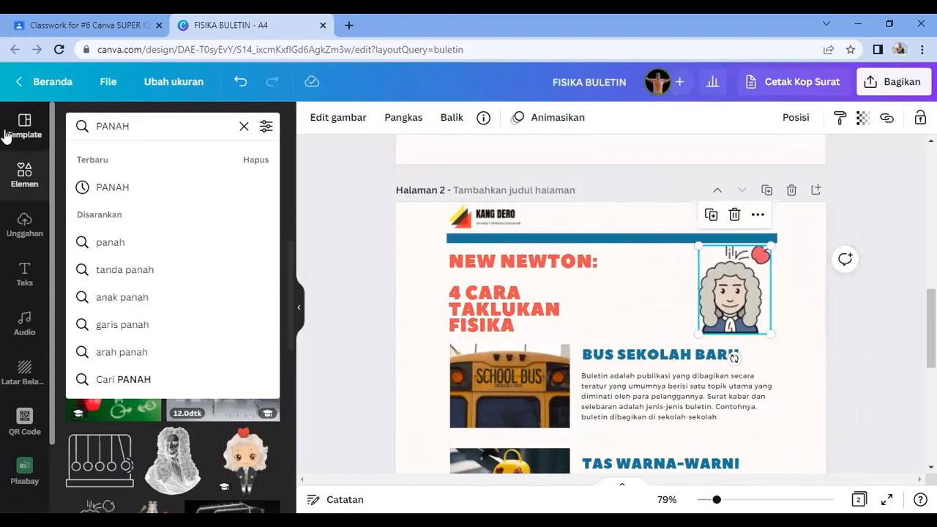
pyautogui.press('Return')
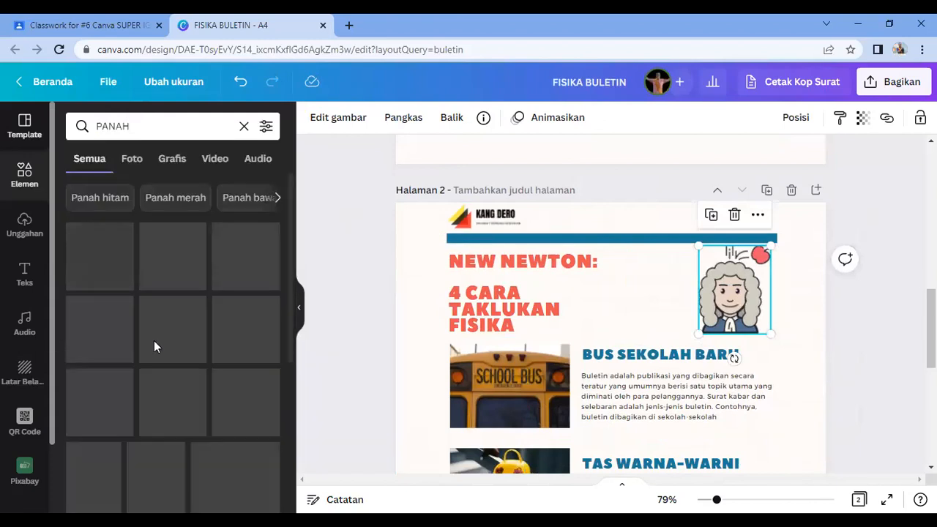
pyautogui.scroll(-5, 203, 425)
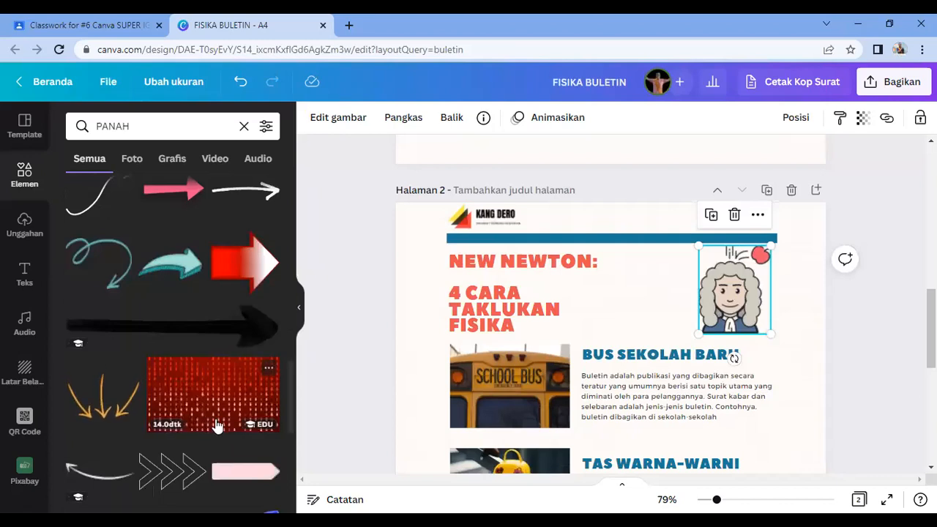
pyautogui.scroll(1, 216, 427)
pyautogui.click(590, 407)
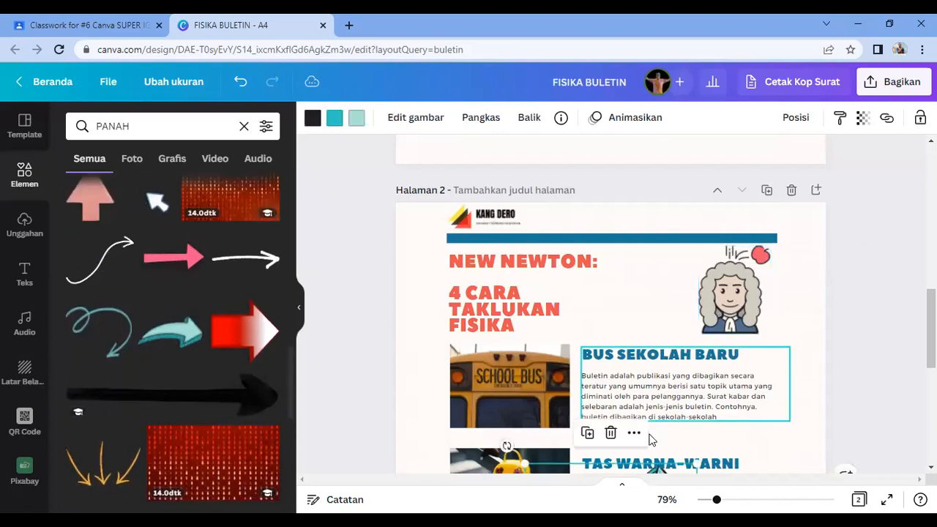
pyautogui.click(601, 466)
# Step: Shrink the teal arrow to about half size, set it beside the Newton portrait, and shift the title right
pyautogui.scroll(-2, 600, 466)
pyautogui.moveTo(579, 377); pyautogui.dragTo(571, 185)
pyautogui.moveTo(711, 215); pyautogui.dragTo(531, 150)
pyautogui.hotkey('ctrl', 'z')
pyautogui.click(643, 191)
pyautogui.moveTo(617, 164); pyautogui.dragTo(660, 169)
pyautogui.moveTo(505, 179); pyautogui.dragTo(543, 180)
pyautogui.scroll(2, 558, 271)
pyautogui.moveTo(500, 297); pyautogui.dragTo(507, 296)
pyautogui.click(664, 410)
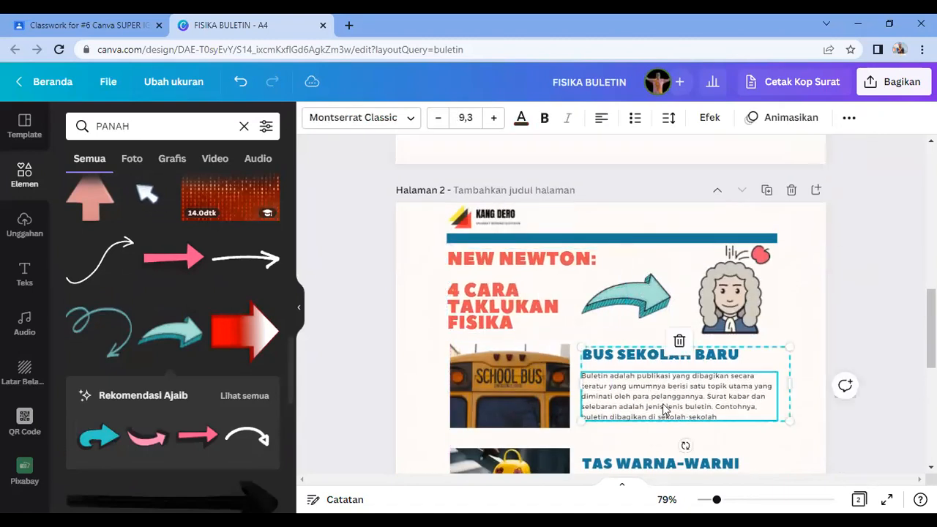
pyautogui.scroll(-3, 659, 417)
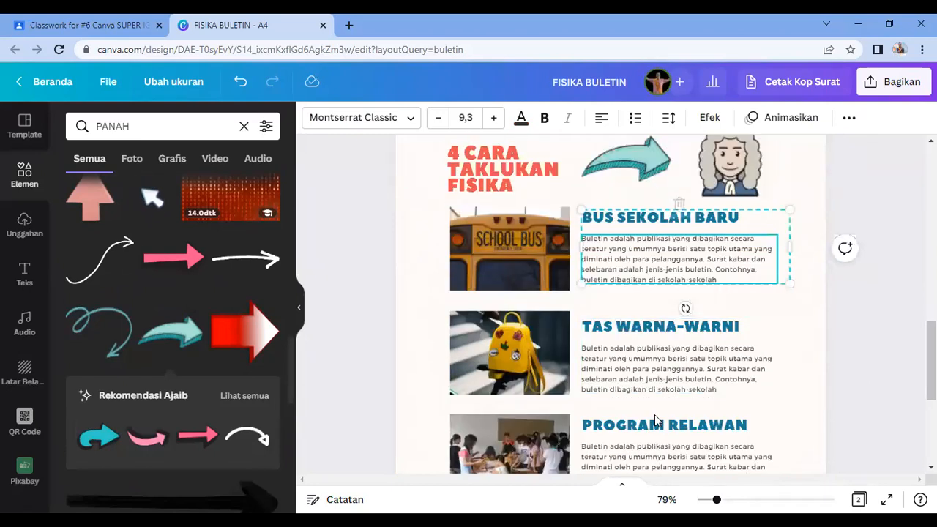
# Step: Delete the school bus, yellow bag and classroom photos from the tip frames
pyautogui.click(531, 253)
pyautogui.press('Delete')
pyautogui.click(509, 351)
pyautogui.press('Delete')
pyautogui.scroll(-3, 505, 344)
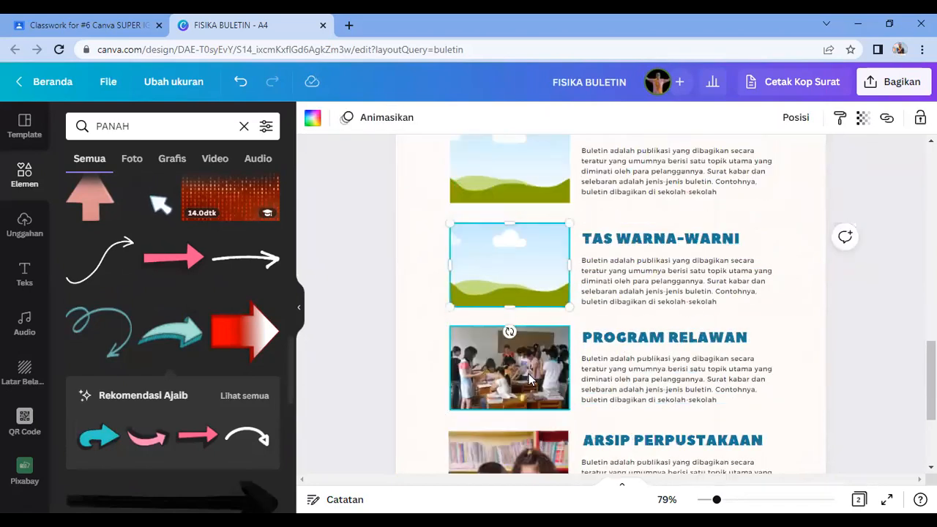
pyautogui.click(500, 340)
pyautogui.press('Delete')
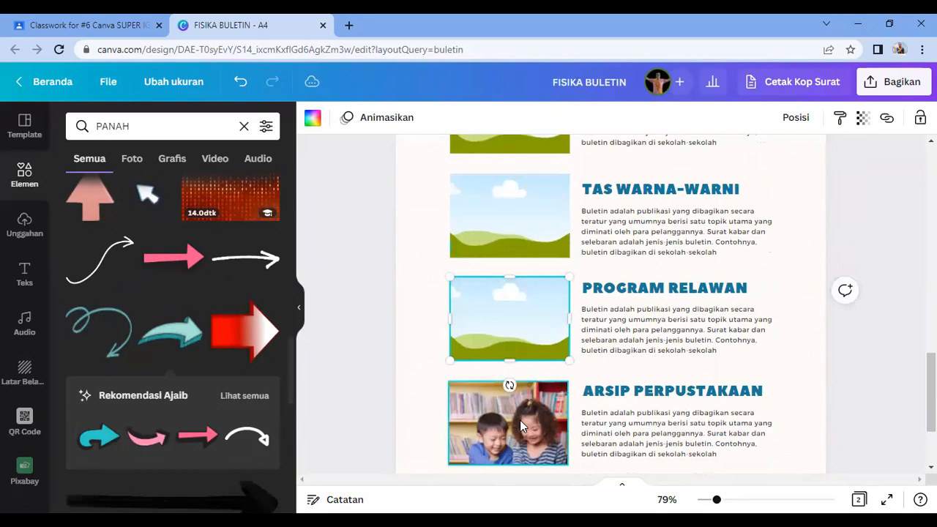
pyautogui.click(521, 426)
pyautogui.press('Delete')
pyautogui.press('Delete')
pyautogui.hotkey('ctrl', 'z')
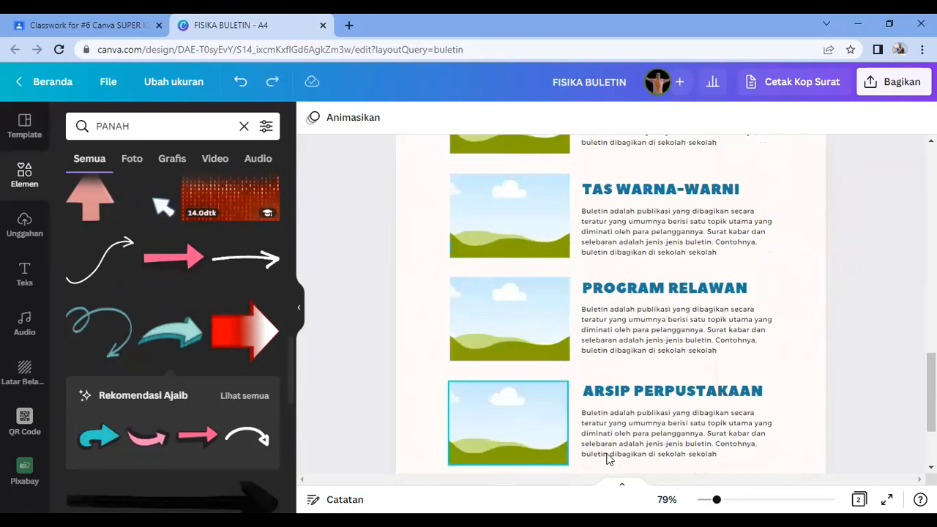
# Step: Rename the first tip heading to CHANGE YOUR PERSFECTIVE and paste a new paragraph beneath it
pyautogui.scroll(4, 659, 330)
pyautogui.doubleClick(676, 292)
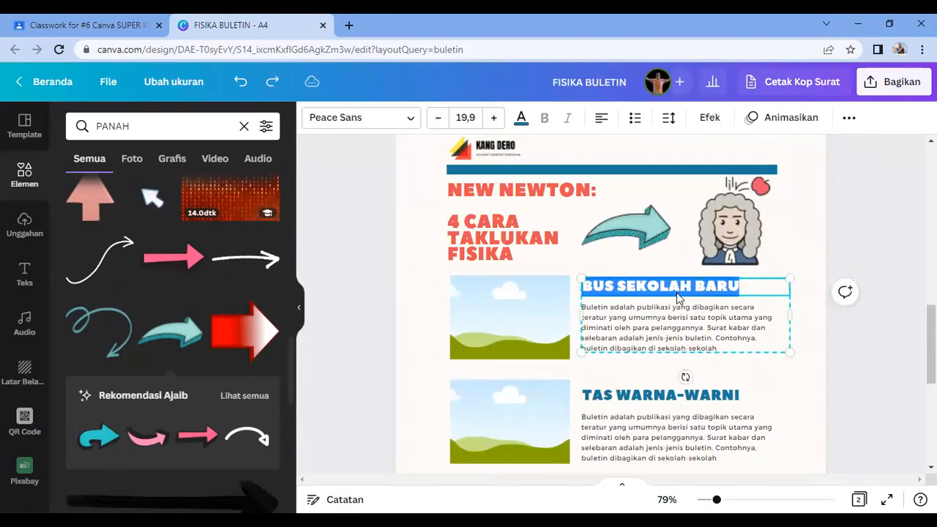
pyautogui.write('CAHNAGE')
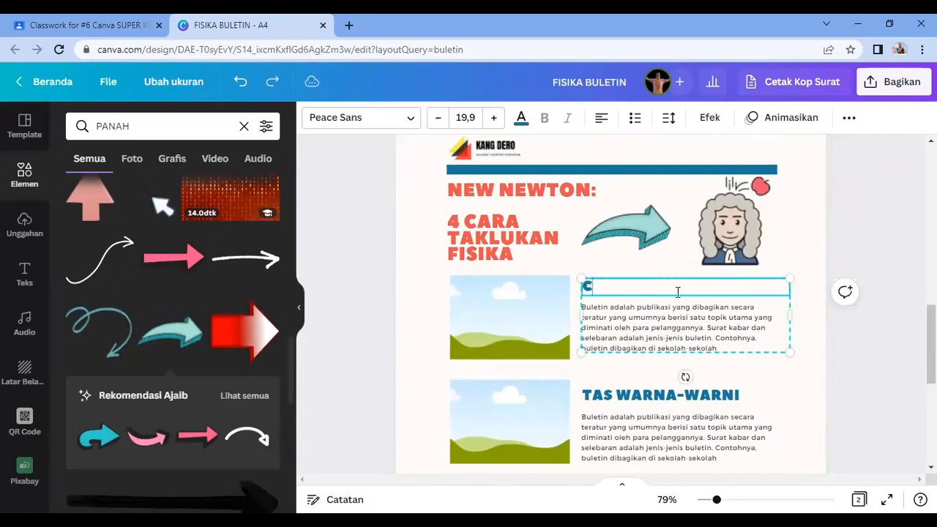
pyautogui.press('BackSpace')
pyautogui.press('BackSpace')
pyautogui.press('BackSpace')
pyautogui.press('BackSpace')
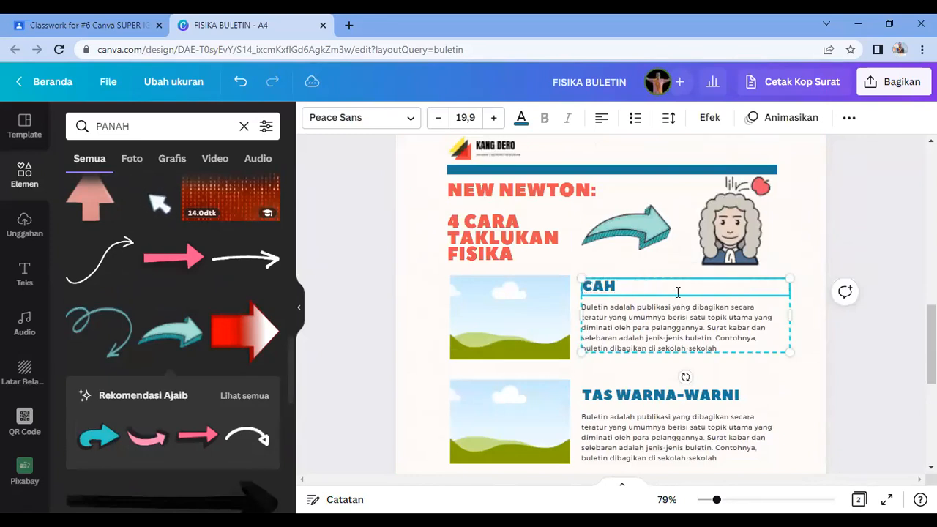
pyautogui.write('HA')
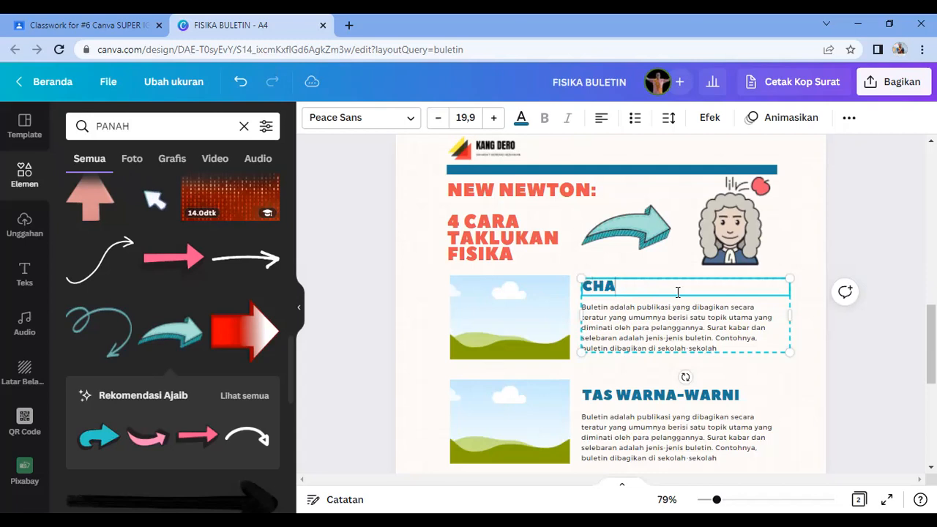
pyautogui.write('NGE YOUR PERSFECTIVE')
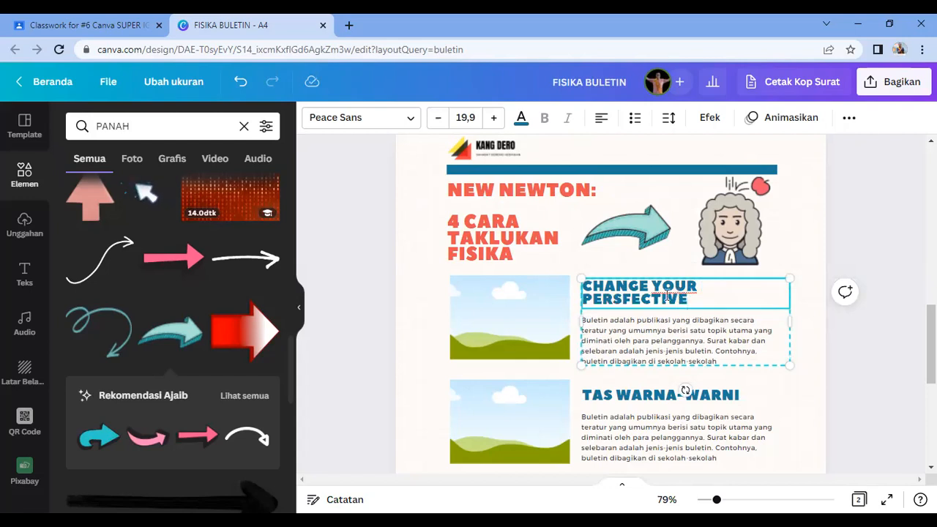
pyautogui.click(654, 351)
pyautogui.click(657, 346)
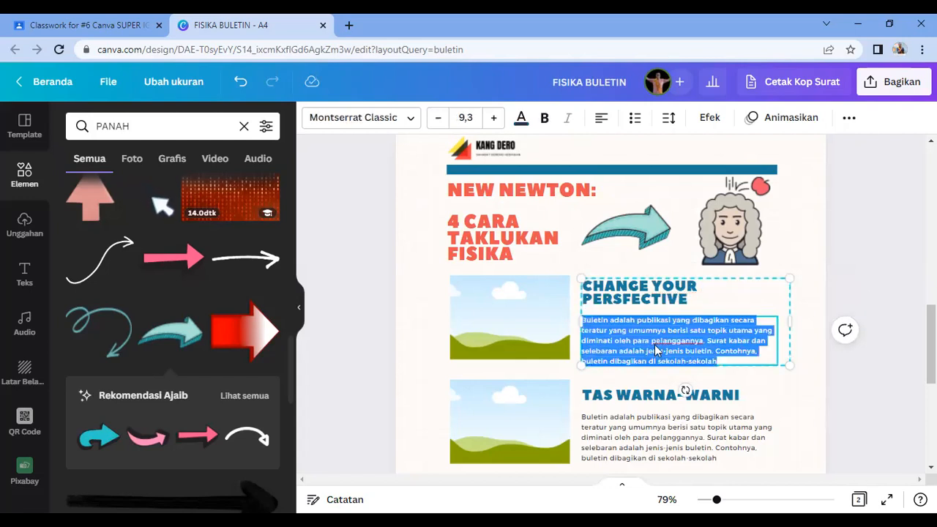
pyautogui.hotkey('alt', 'Tab')
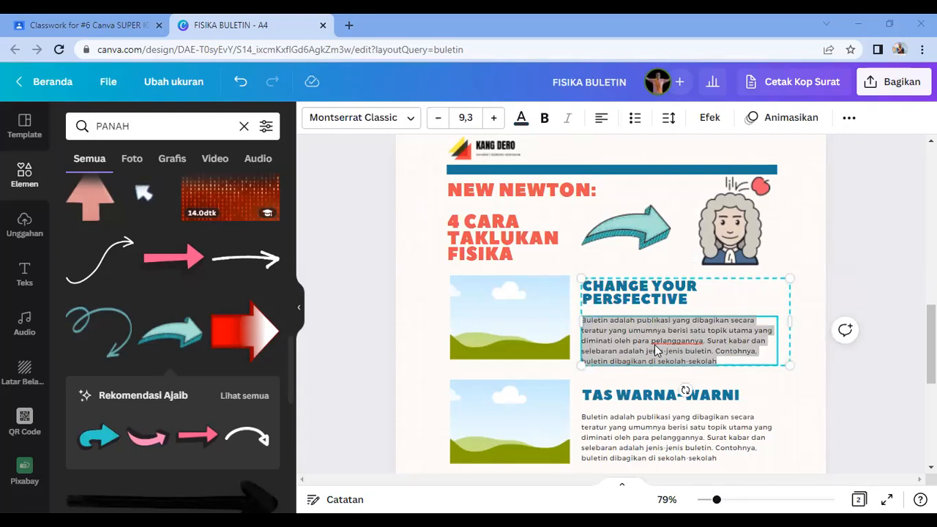
pyautogui.hotkey('alt', 'Tab')
pyautogui.write('Yup! Kalau dari awal kita sudah tidak menyukai pengajar kita dan beranggapan bahwa Fisika itu terlalu sulit, maka kedepannya pun kita akan malas lho ketika belajar Fisika. Geser cara pandang kita dengan: Fisika itu tidak sulit, hanya memang tidak begitu mudah tapi bisa ditaklukan')
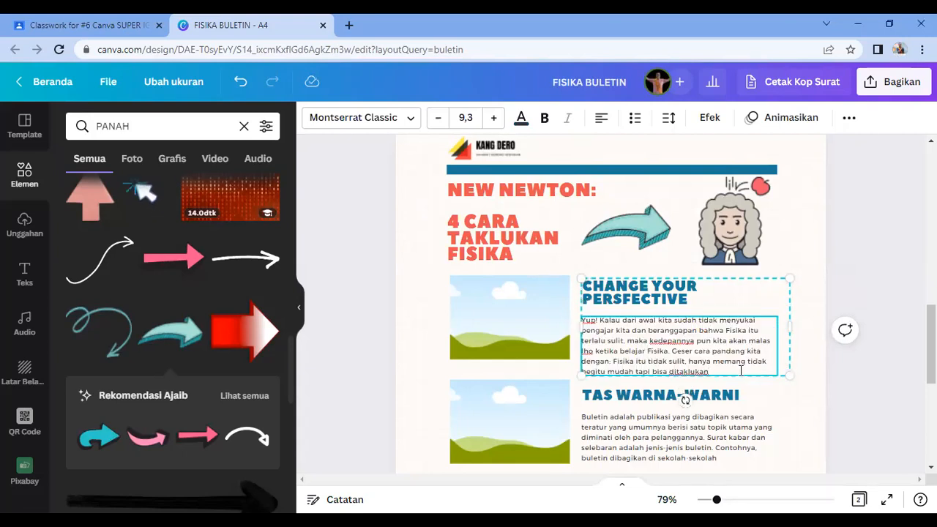
pyautogui.click(846, 400)
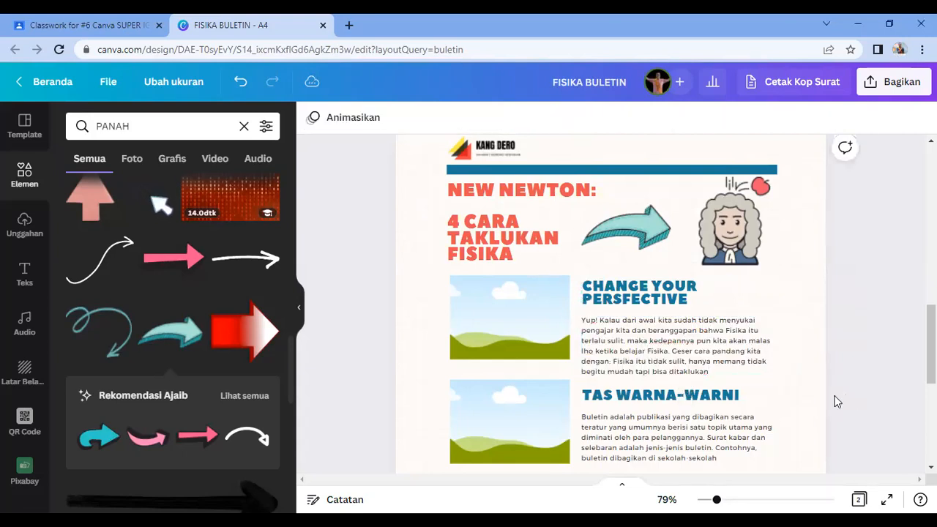
# Step: Retitle the second tip JANGAN MENGHAPAL RUMUS, paste its new paragraph, and nudge the next tip down
pyautogui.doubleClick(673, 395)
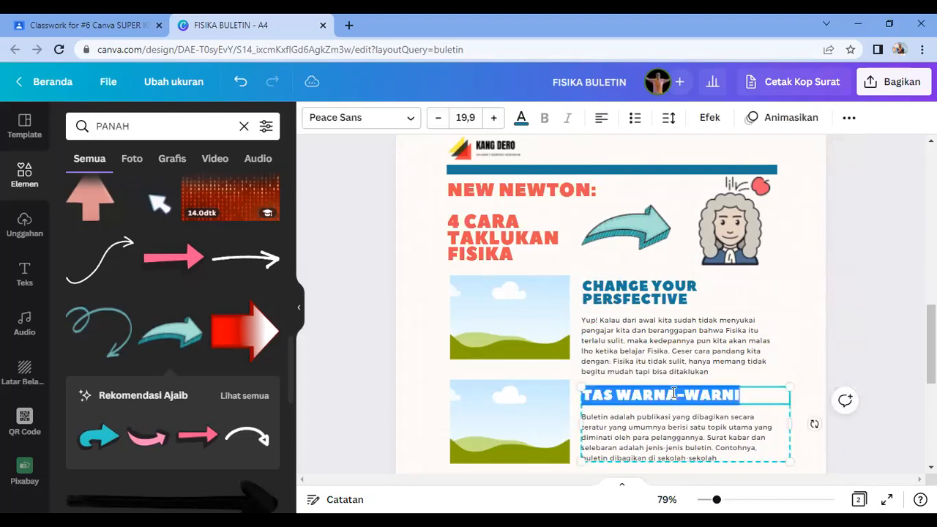
pyautogui.write('JANGAN MEN')
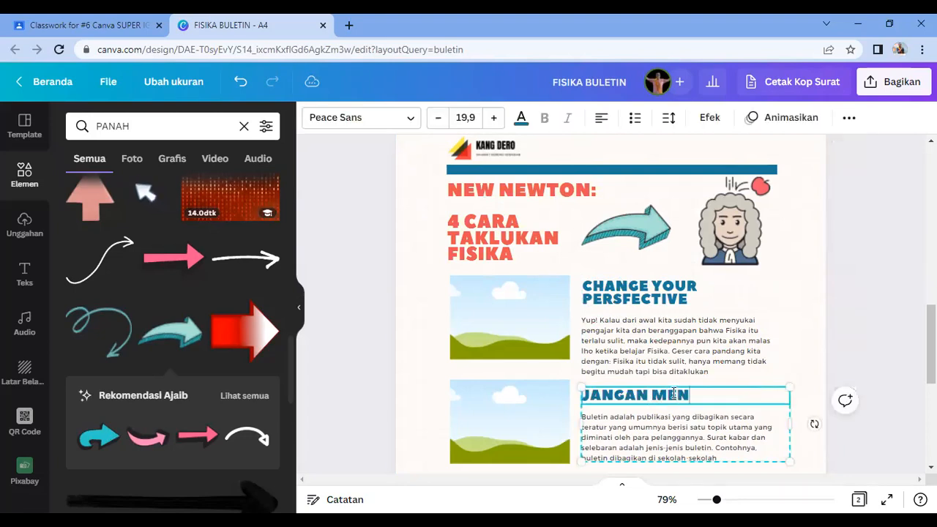
pyautogui.write('GHAPAL RUMUS')
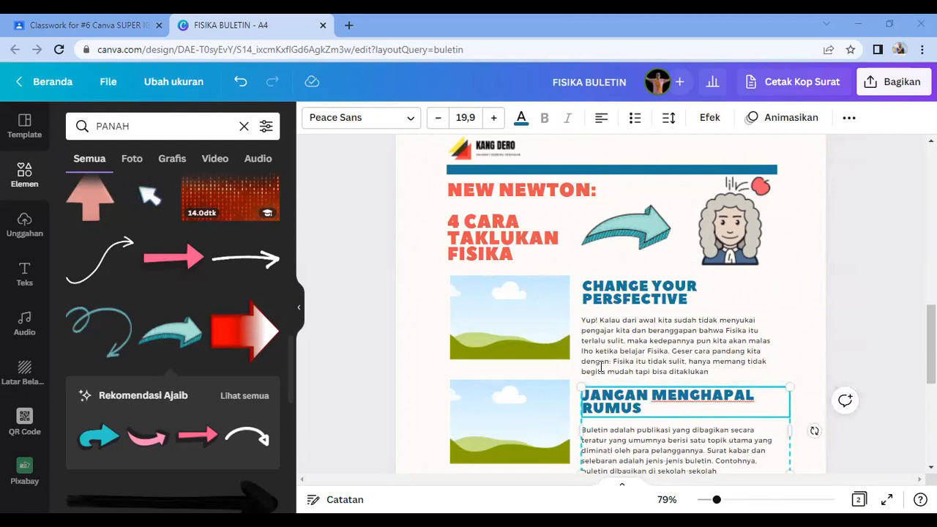
pyautogui.scroll(-3, 601, 366)
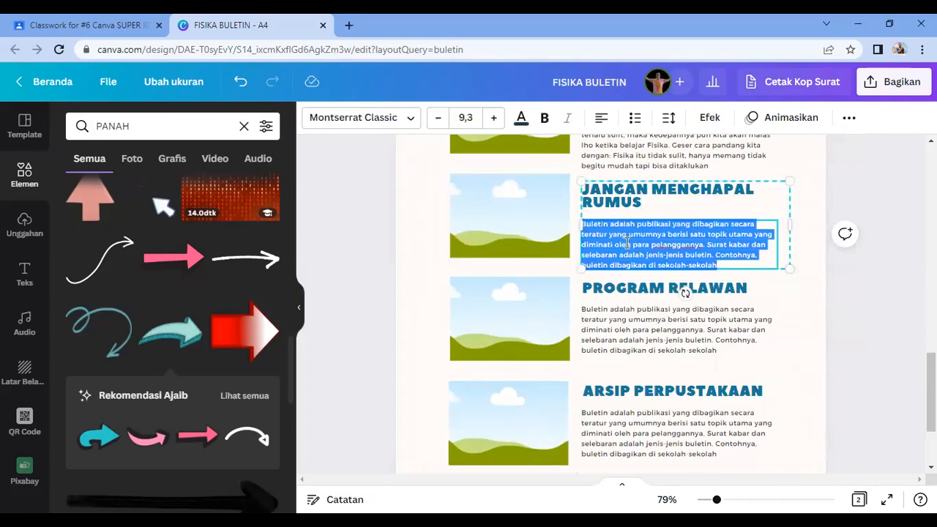
pyautogui.press('BackSpace')
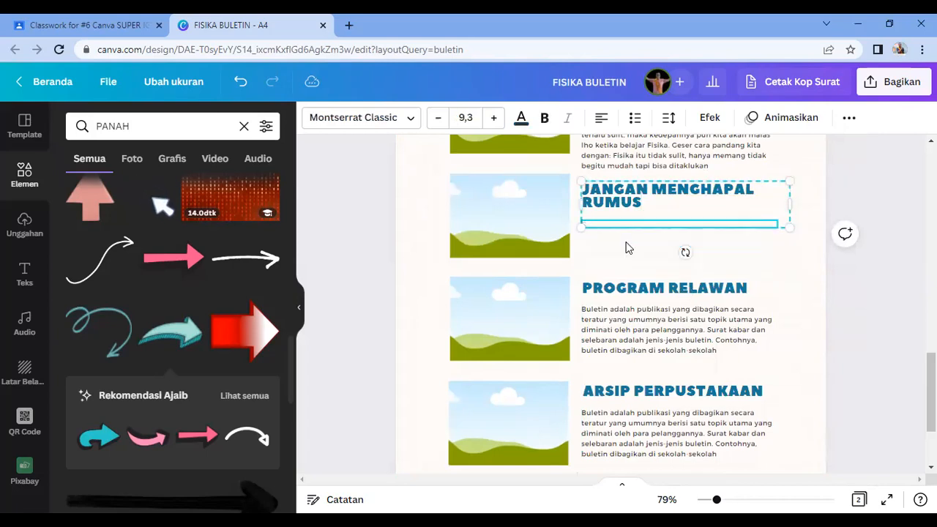
pyautogui.write('Mengerjakan soal Fisika memang kamu harus terlebih dahulu mengetahui beberapa rumus dasar lalu kemudian diaplikasikan sesuai permasalahan yang ada. Namun, "menghafal mati" penyelesain satu soal belum tentu akan bisa kamu gunakan ketika mengerjakan soal lain. That is why')
pyautogui.click(665, 313)
pyautogui.press('Down')
pyautogui.press('Down')
pyautogui.press('Down')
pyautogui.press('Down')
pyautogui.press('Down')
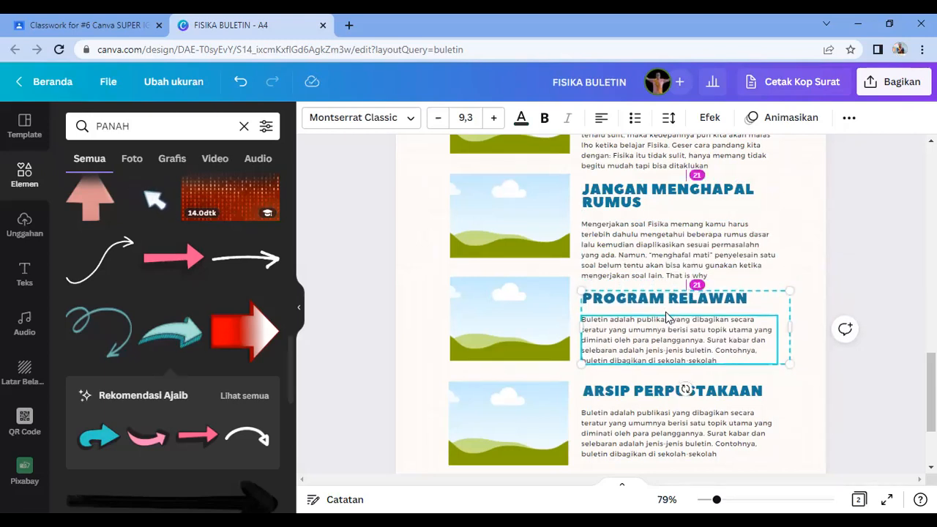
# Step: Retitle the third tip PAHAMI DULU KONSEP and paste its new body paragraph
pyautogui.click(663, 299)
pyautogui.doubleClick(663, 298)
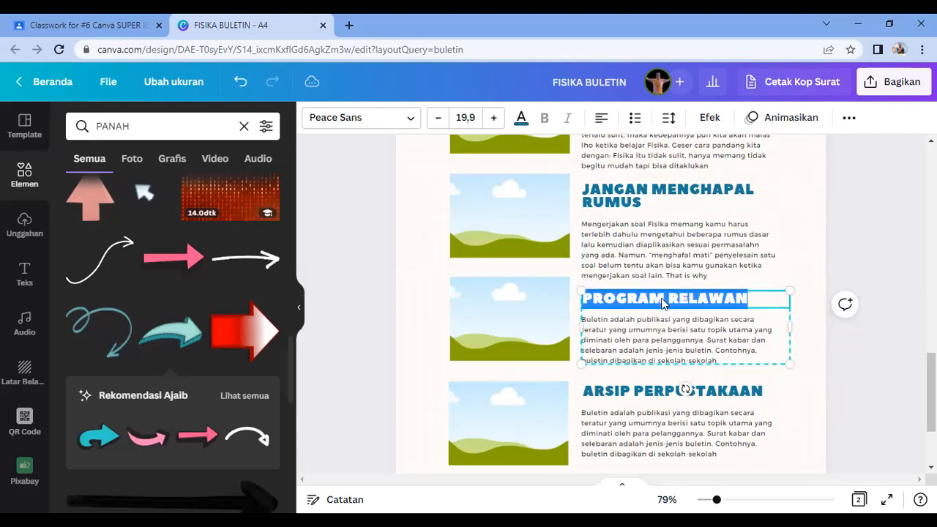
pyautogui.write('PAHAMI')
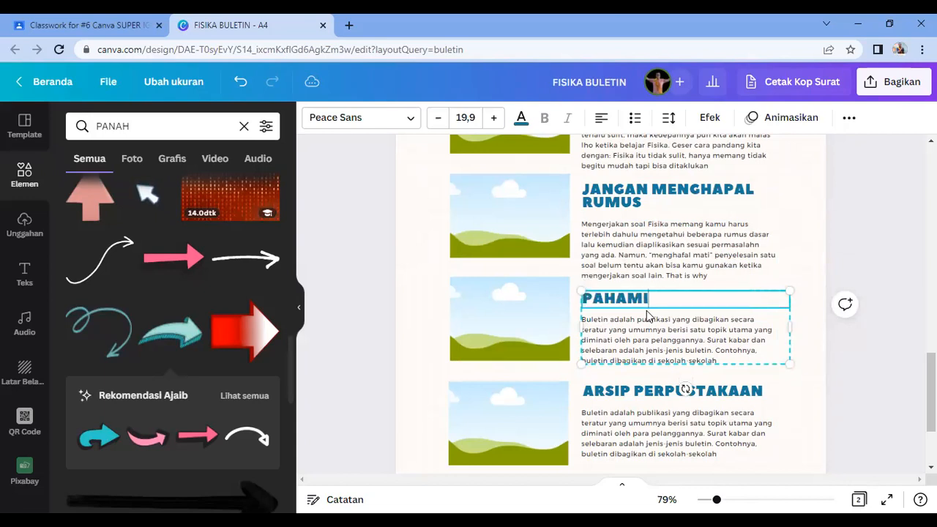
pyautogui.write(' DULU KONSEP')
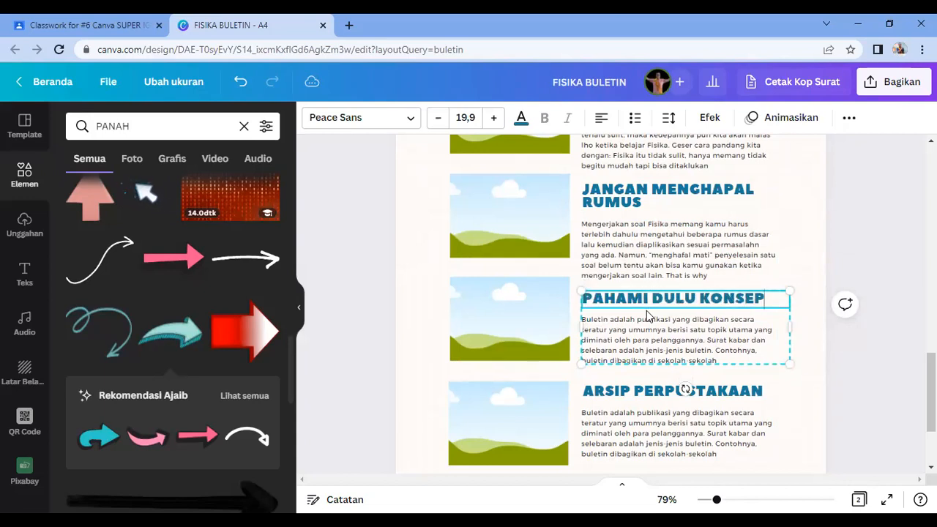
pyautogui.doubleClick(621, 354)
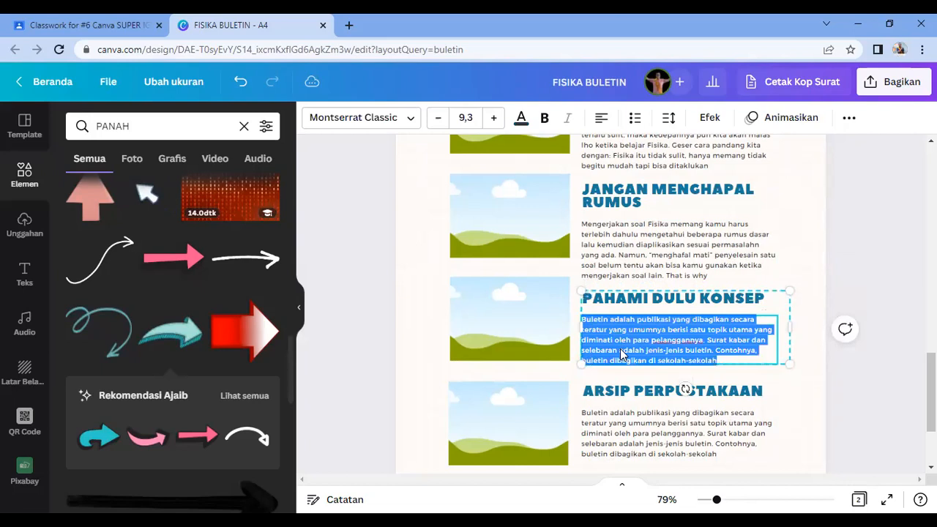
pyautogui.hotkey('alt', 'Tab')
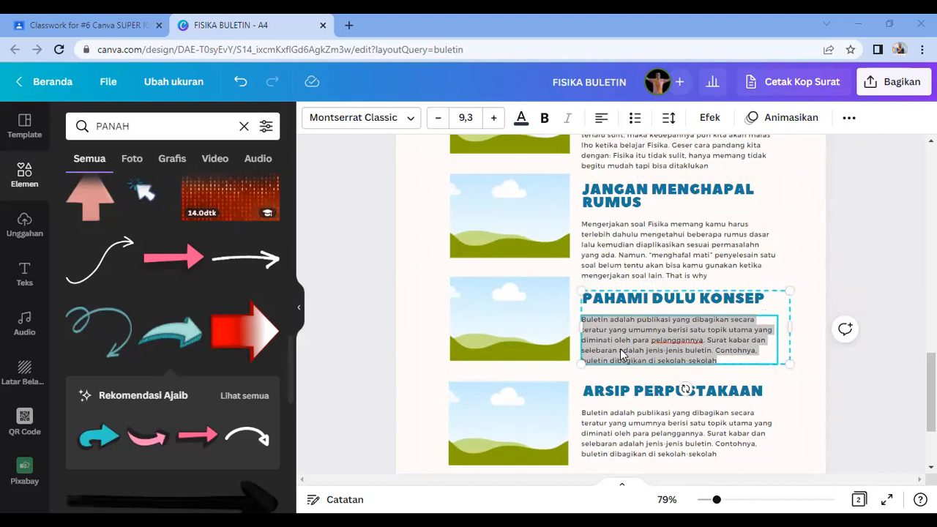
pyautogui.hotkey('alt', 'Tab')
pyautogui.write('Kita harus sering berlatih memahami suatu konsep Fisika. Misalnya bagaimana asal rumus Ep=m.g.h dan rumus - rumus lainnya. Hal tersebut dapat membantu kita untuk mengerjakan soal lainnya sekalipun yang telah dimodifikasi, sehingga kita mengerti menggunakan rumus - rumus yang sesuai untuk menyelesaikannya')
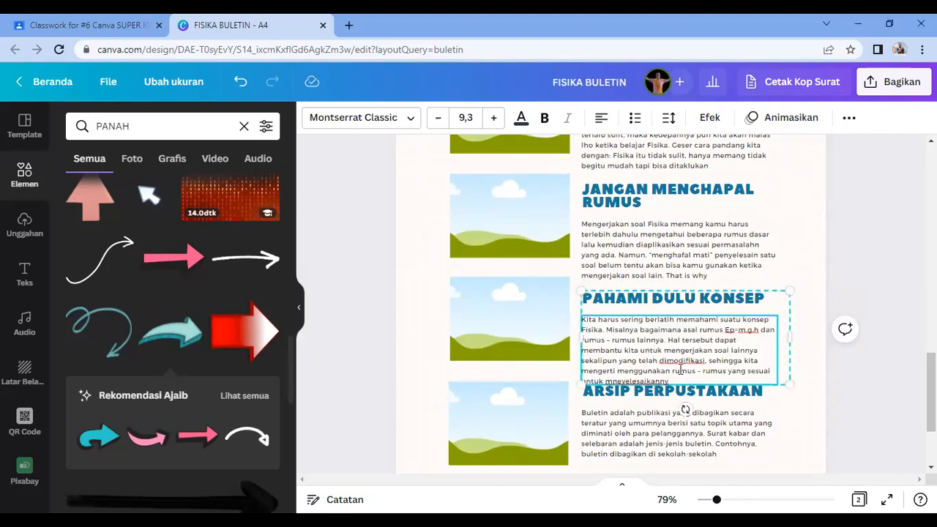
pyautogui.click(910, 404)
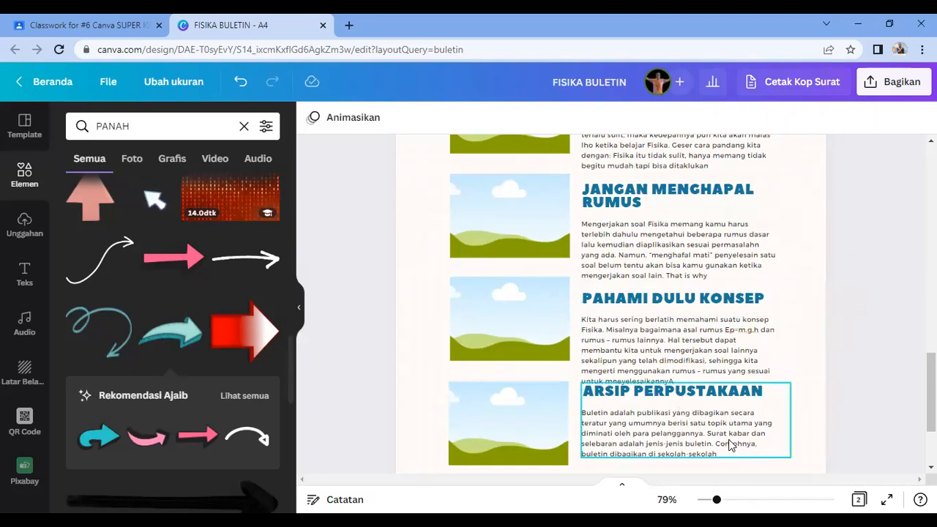
# Step: Retitle the fourth tip LATIHAN SOAL and paste its paragraph about beginner and varied practice questions
pyautogui.click(728, 445)
pyautogui.scroll(-3, 728, 448)
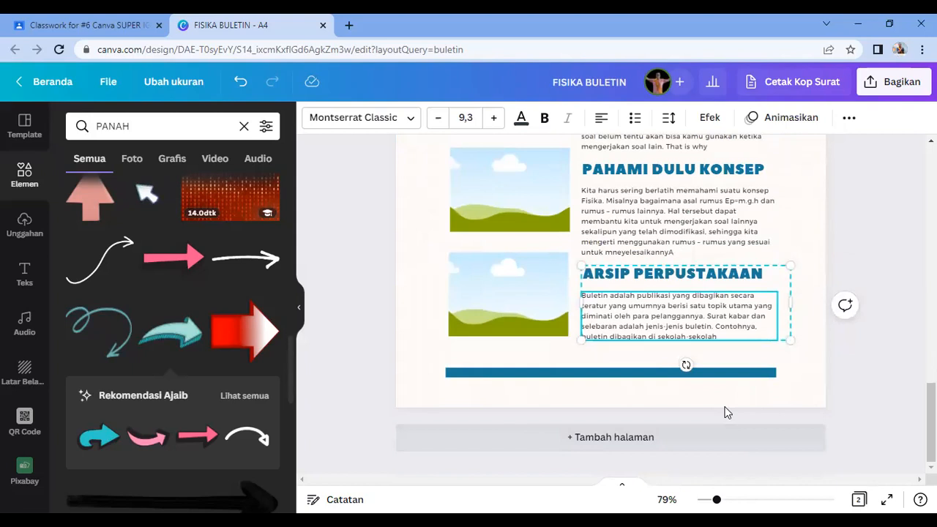
pyautogui.press('alt')
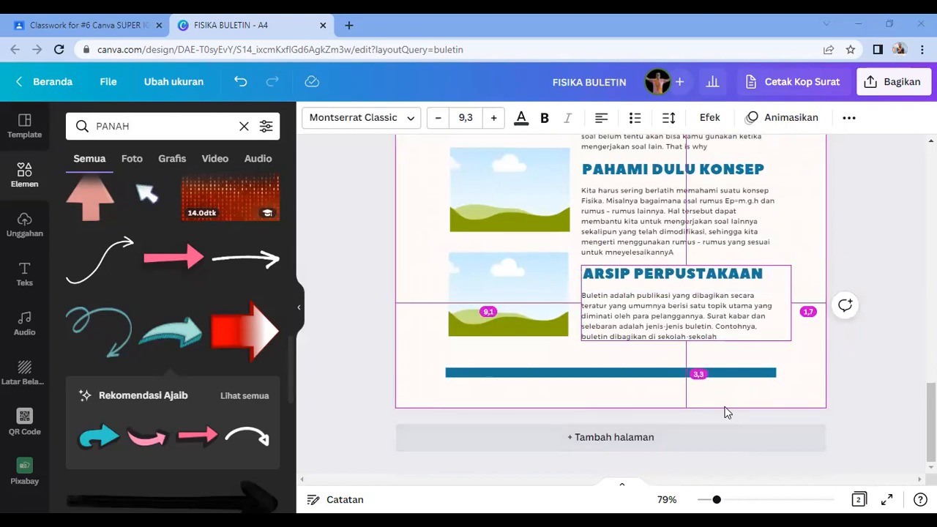
pyautogui.doubleClick(613, 282)
pyautogui.write('LATIHAN SOAL')
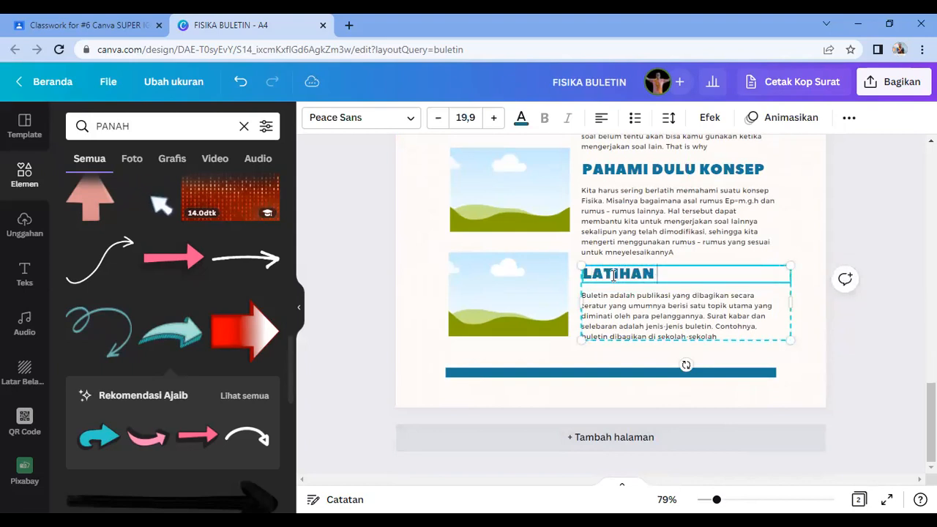
pyautogui.doubleClick(606, 313)
pyautogui.hotkey('alt', 'Tab')
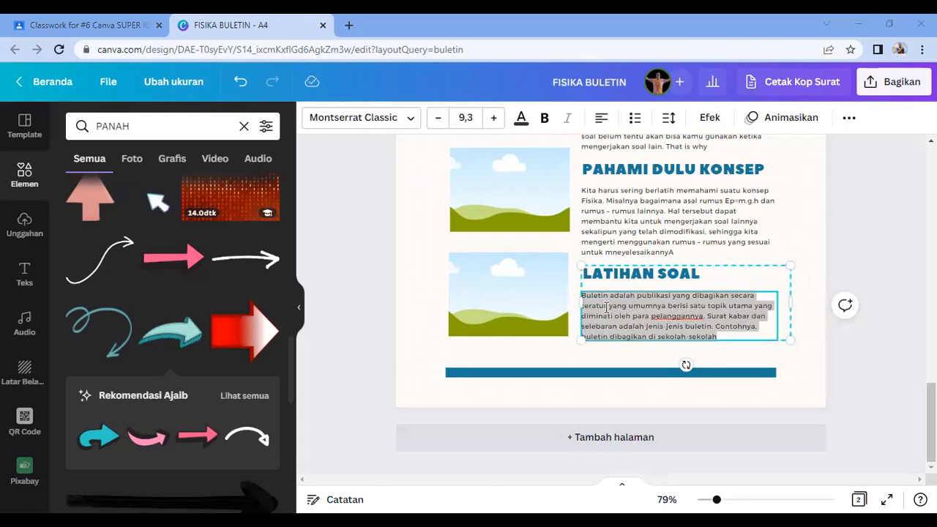
pyautogui.hotkey('alt', 'Tab')
pyautogui.write('Mulailah mengerjakan soal-soal yang level "beginner" terlebih dahulu. Perbanyak bank soalmu atau surf the Internet untuk sesuatu yang berguna, misalnya mengikuti test online Fisika. Semakin sering mengerjakan variasi soal, semakin siap kamu untuk naik tingkat ke soal yang lebih rumit lagi')
pyautogui.click(854, 352)
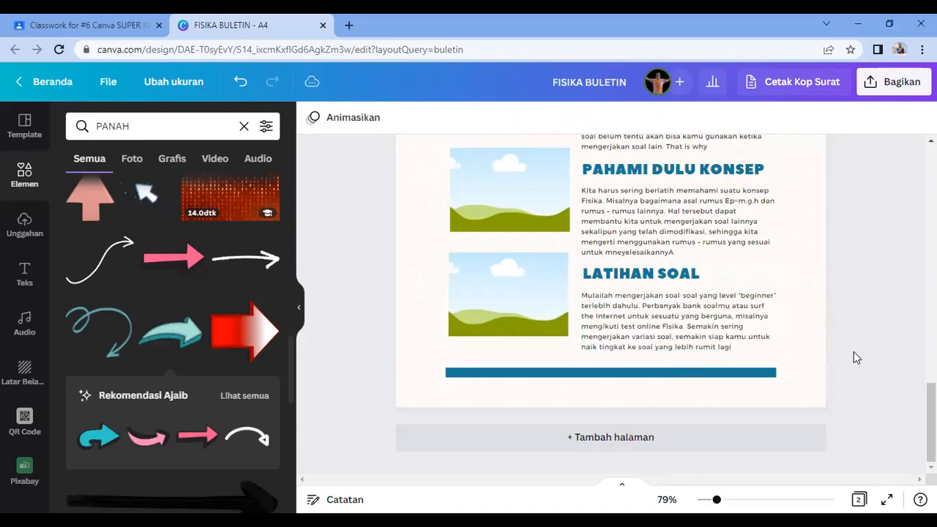
pyautogui.scroll(-1, 675, 394)
pyautogui.scroll(3, 525, 252)
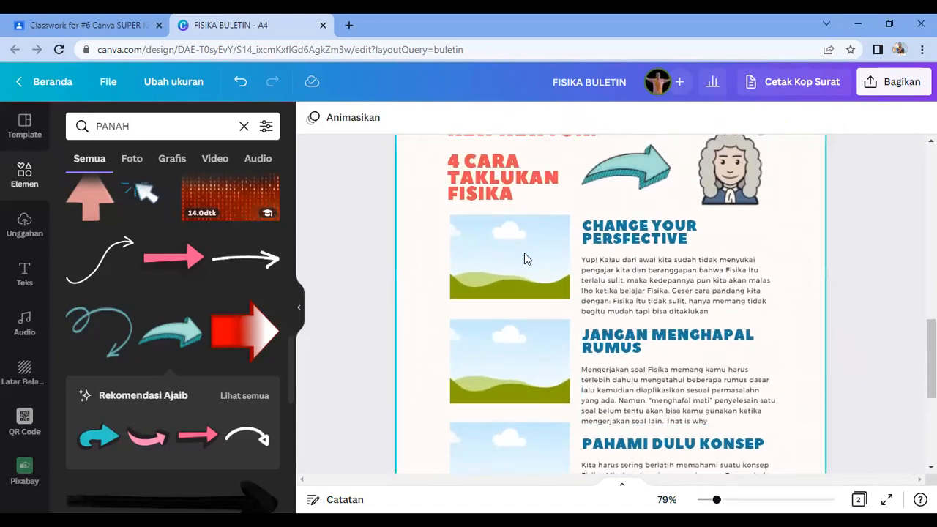
# Step: Search photos for PERSFECTIVE and put the Practice Makes Perfect photo in the CHANGE YOUR PERSFECTIVE frame
pyautogui.click(516, 246)
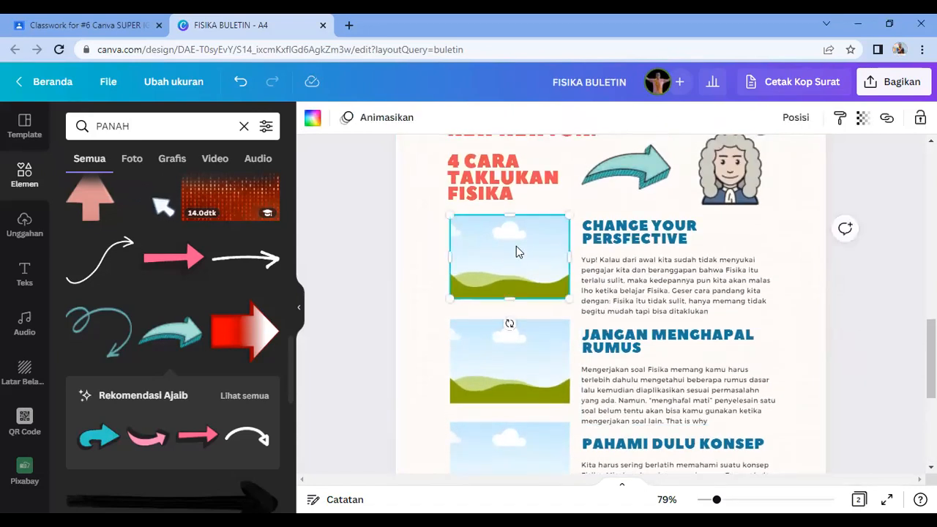
pyautogui.click(24, 176)
pyautogui.click(158, 126)
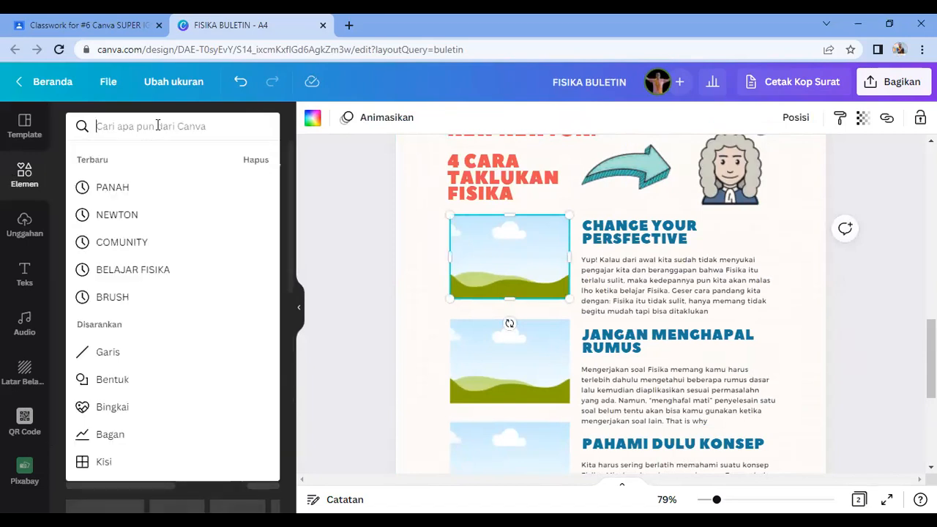
pyautogui.write('PERSFECTIFE')
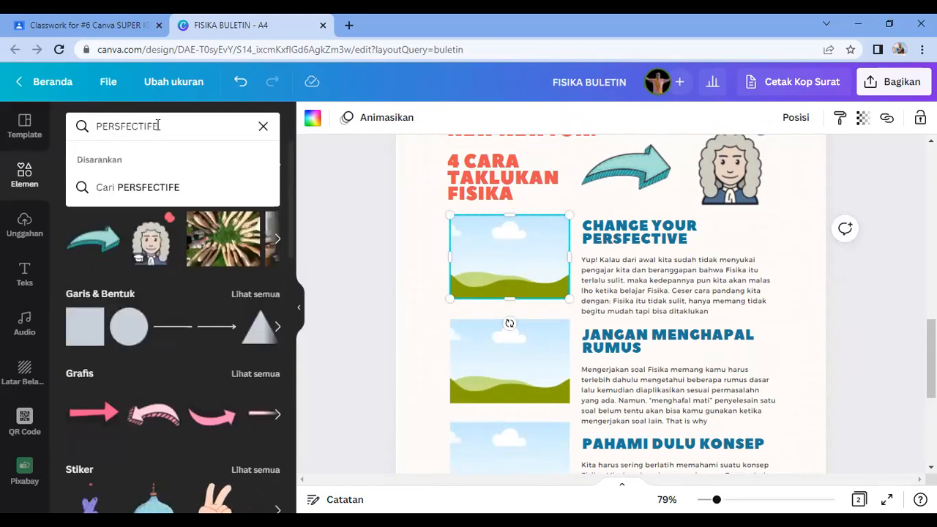
pyautogui.press('Return')
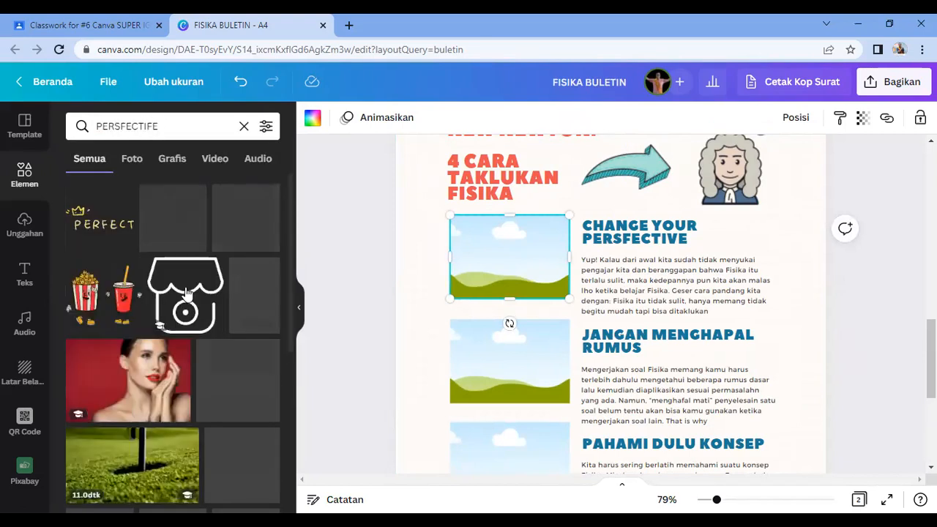
pyautogui.click(154, 126)
pyautogui.press('BackSpace')
pyautogui.write('V')
pyautogui.press('Return')
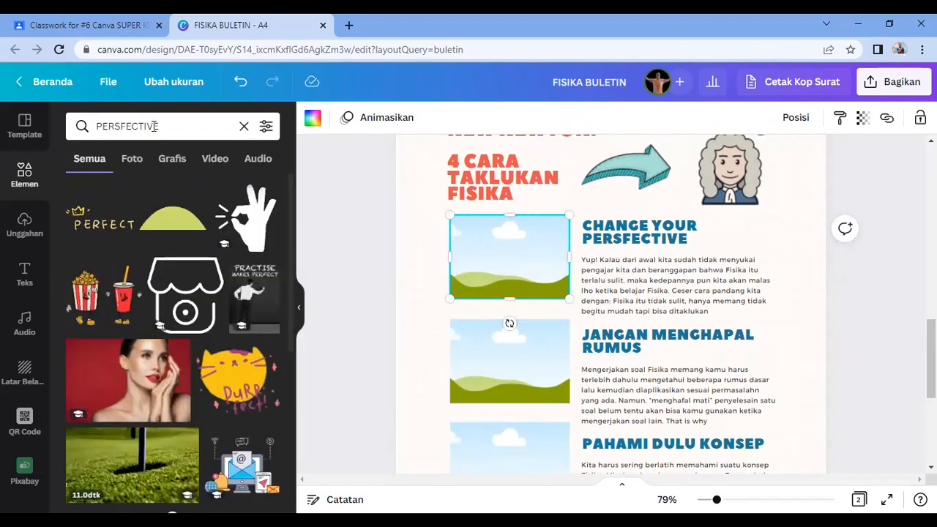
pyautogui.click(132, 161)
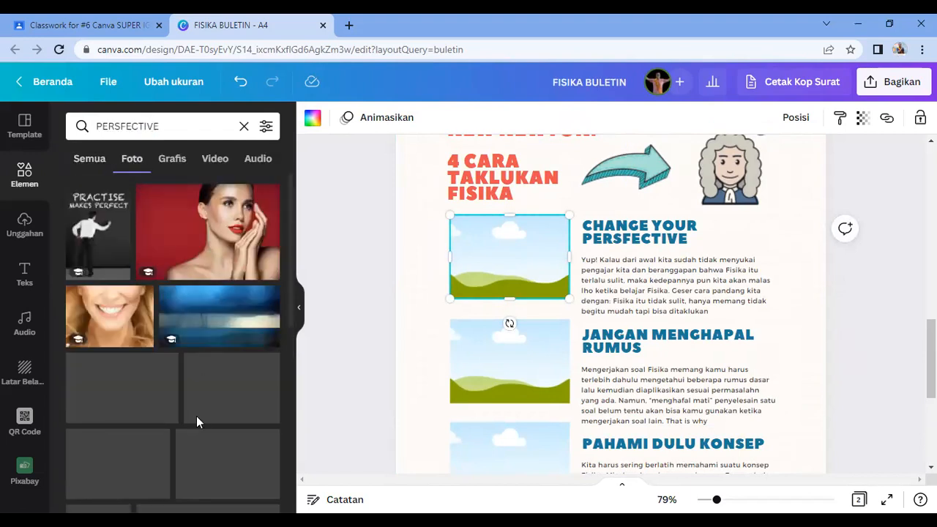
pyautogui.scroll(-5, 196, 418)
pyautogui.scroll(-4, 197, 422)
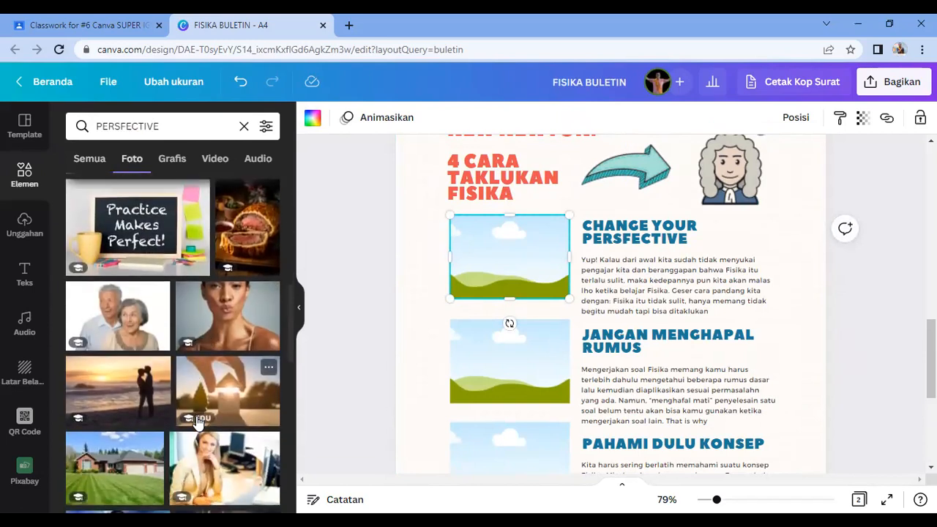
pyautogui.scroll(-3, 196, 421)
pyautogui.scroll(-3, 198, 422)
pyautogui.scroll(-2, 196, 422)
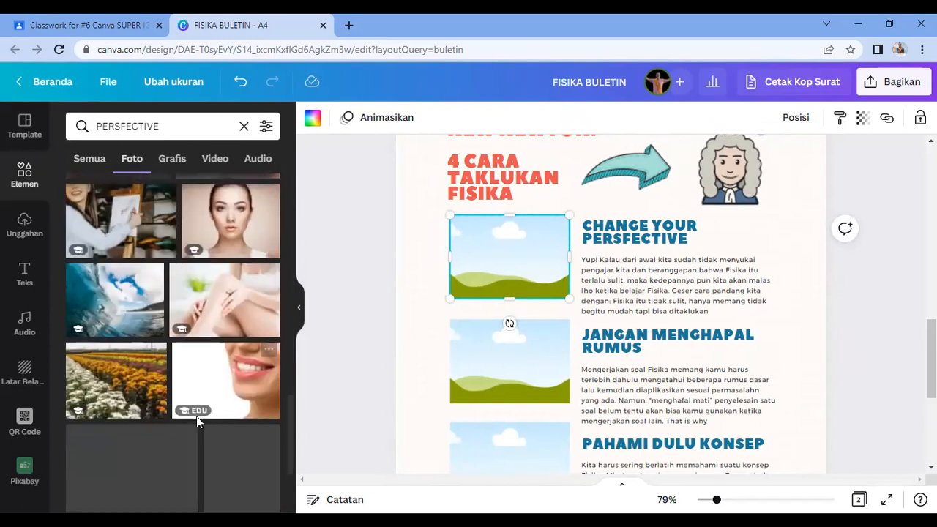
pyautogui.scroll(-2, 196, 423)
pyautogui.scroll(-2, 197, 423)
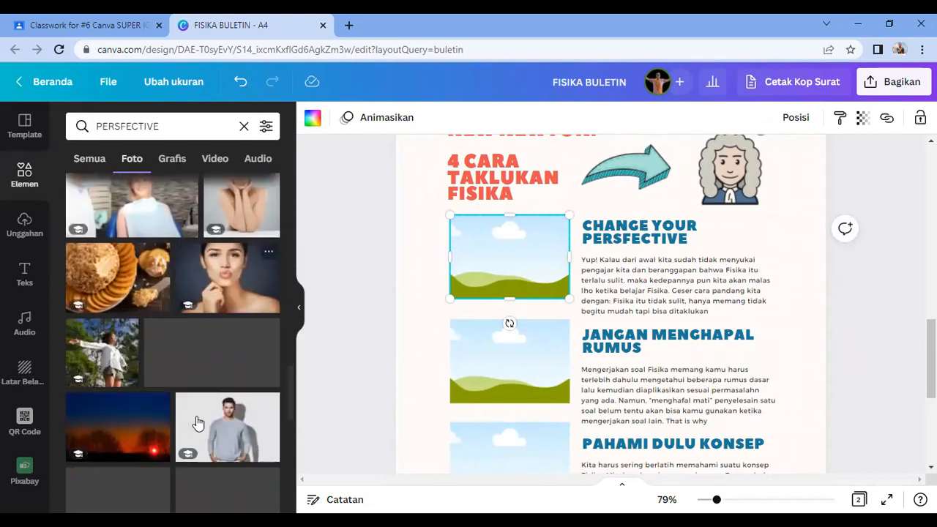
pyautogui.scroll(-2, 196, 423)
pyautogui.scroll(-2, 196, 422)
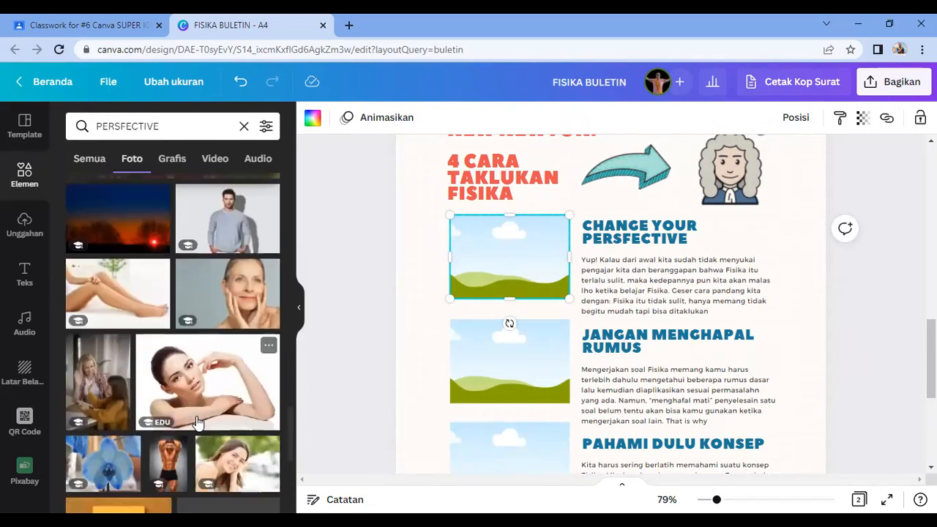
pyautogui.scroll(-2, 198, 424)
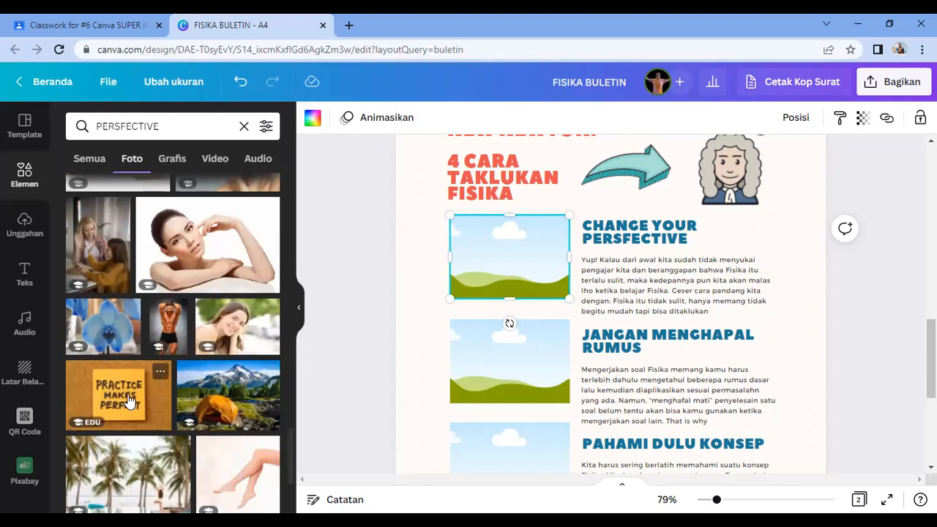
pyautogui.click(153, 415)
pyautogui.moveTo(483, 386); pyautogui.dragTo(260, 178)
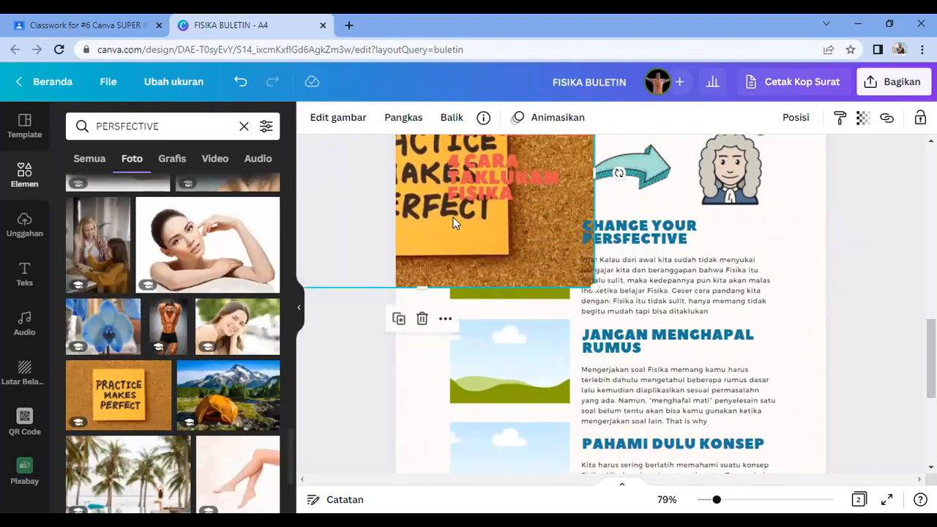
pyautogui.moveTo(498, 282); pyautogui.dragTo(506, 278)
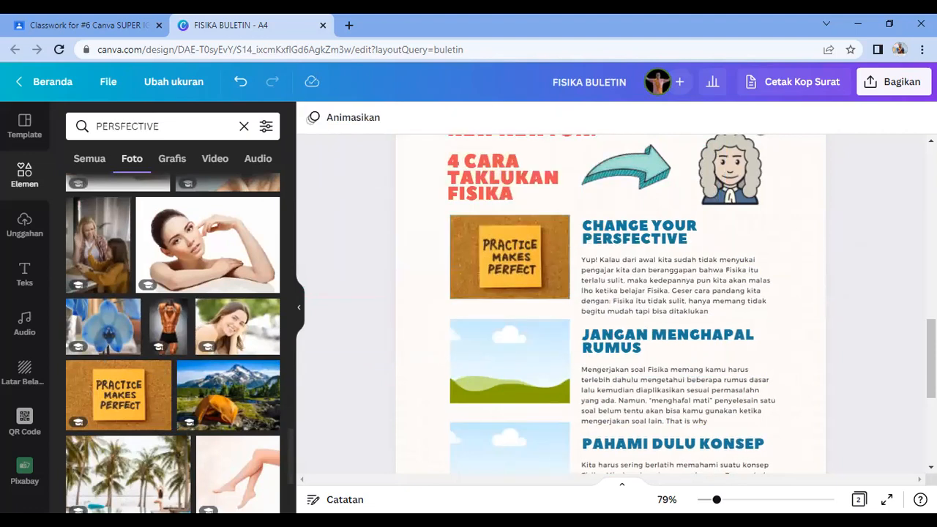
# Step: Search photos for RUMUS and place the purple formula photo in the second tip frame
pyautogui.click(168, 123)
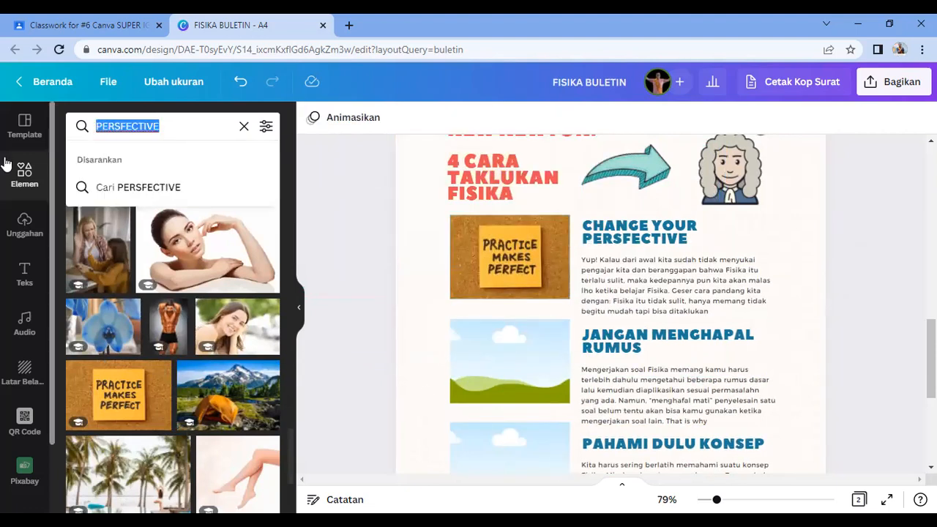
pyautogui.write('RUMUS')
pyautogui.press('Return')
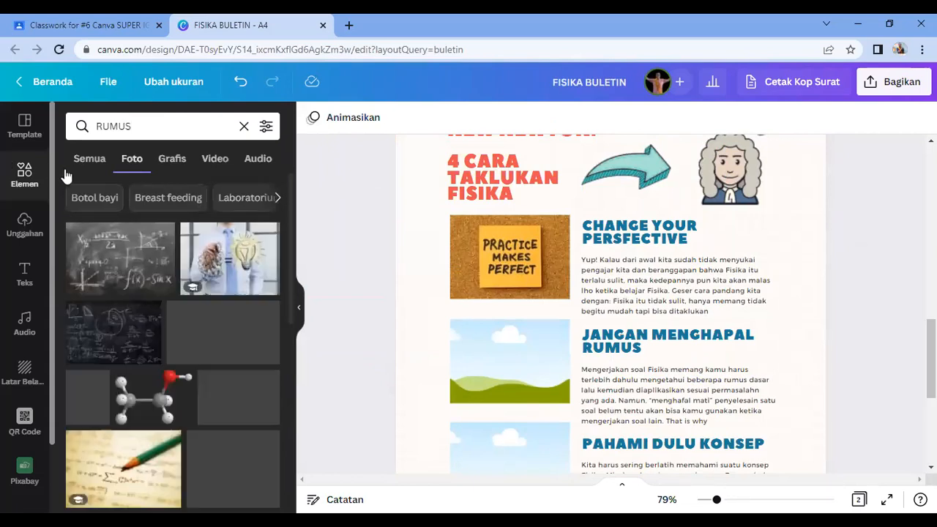
pyautogui.click(196, 347)
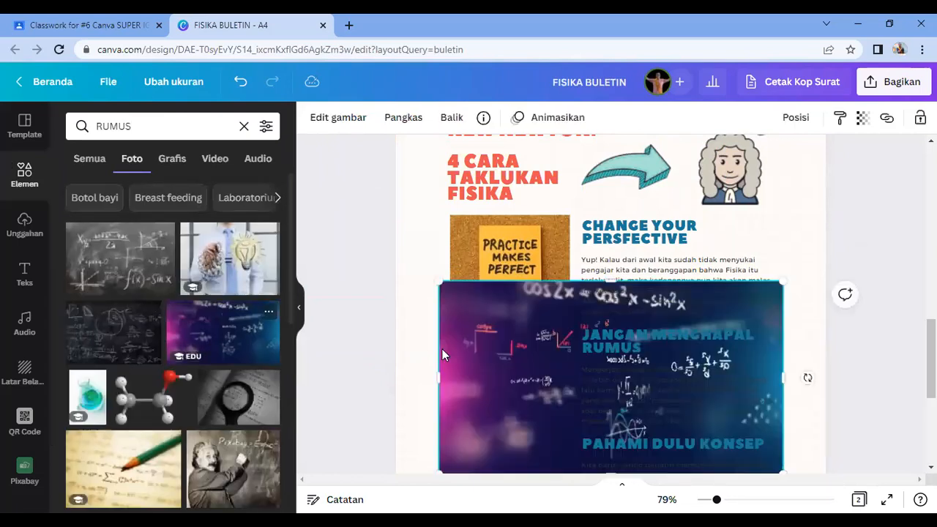
pyautogui.moveTo(518, 380); pyautogui.dragTo(481, 356)
pyautogui.scroll(-2, 523, 394)
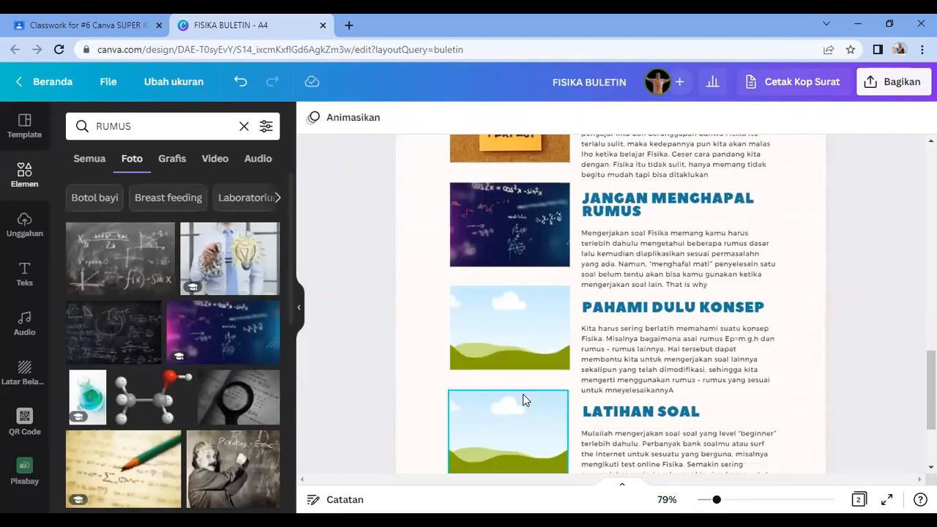
# Step: Search photos for BELAJAR and drop the student writing photo into the PAHAMI DULU KONSEP frame
pyautogui.click(175, 127)
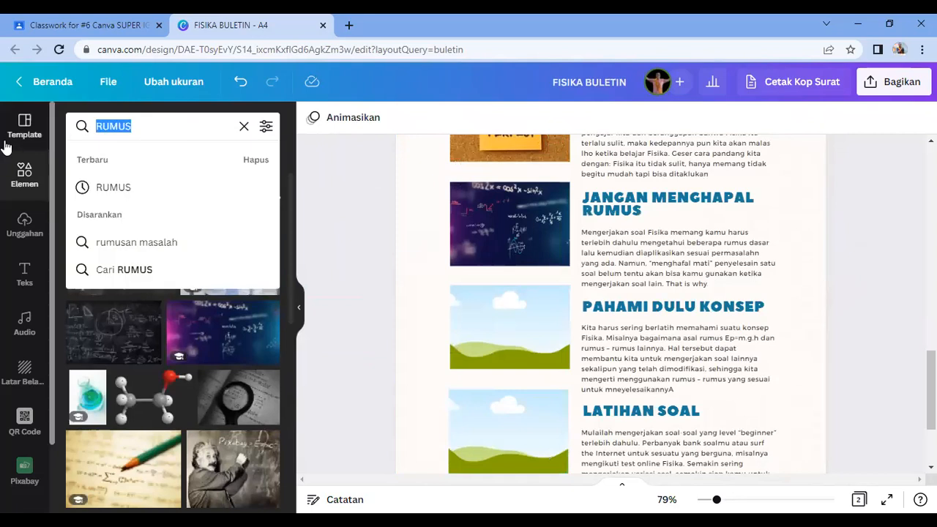
pyautogui.write('BELAJAR')
pyautogui.press('Return')
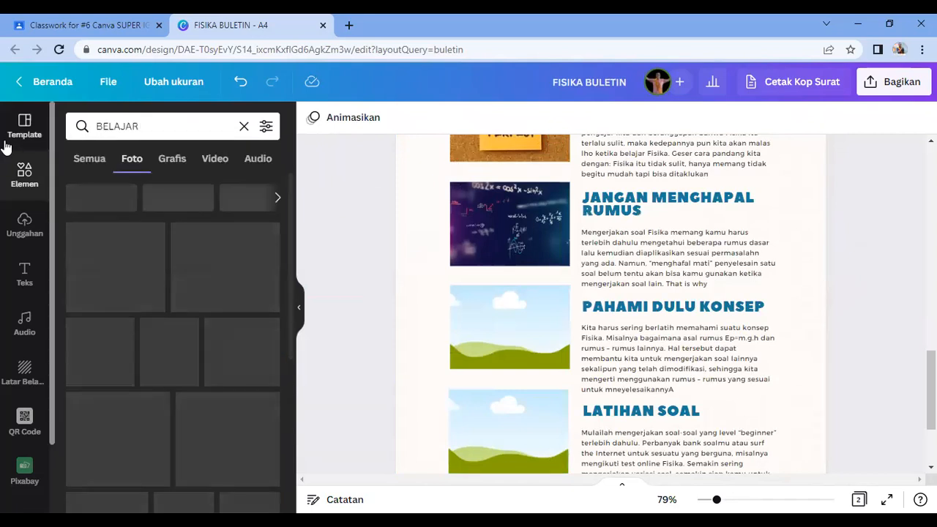
pyautogui.click(214, 343)
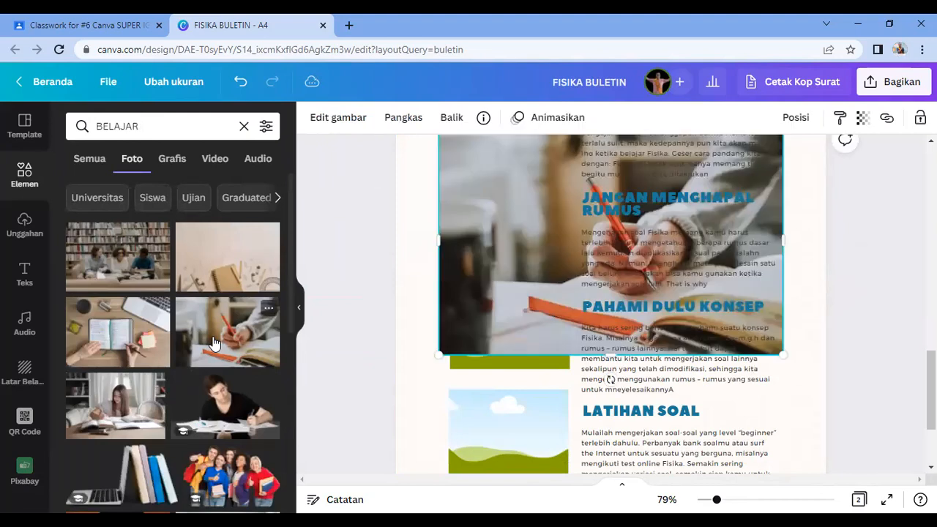
pyautogui.moveTo(457, 276); pyautogui.dragTo(508, 350)
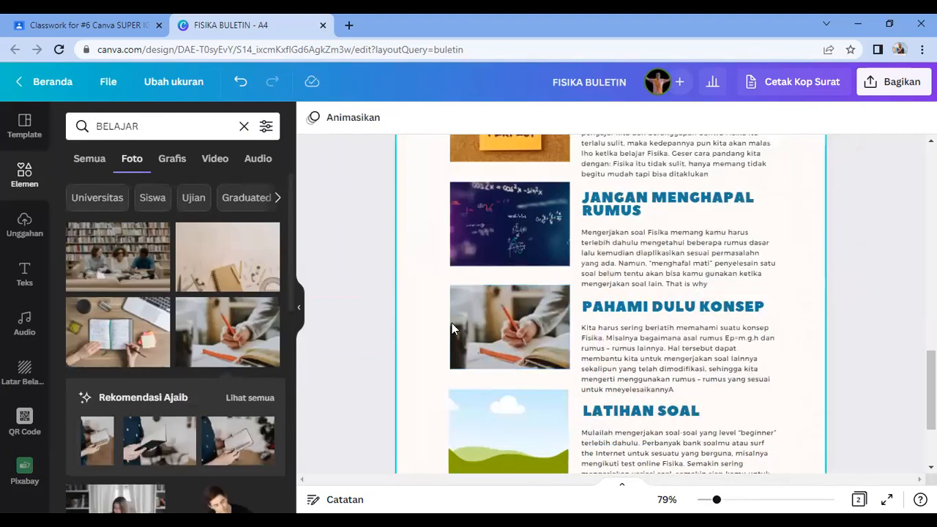
# Step: Search photos for QUIZ and place the READY FOR A QUIZ? photo beside LATIHAN SOAL
pyautogui.click(197, 135)
pyautogui.write('QUIZ')
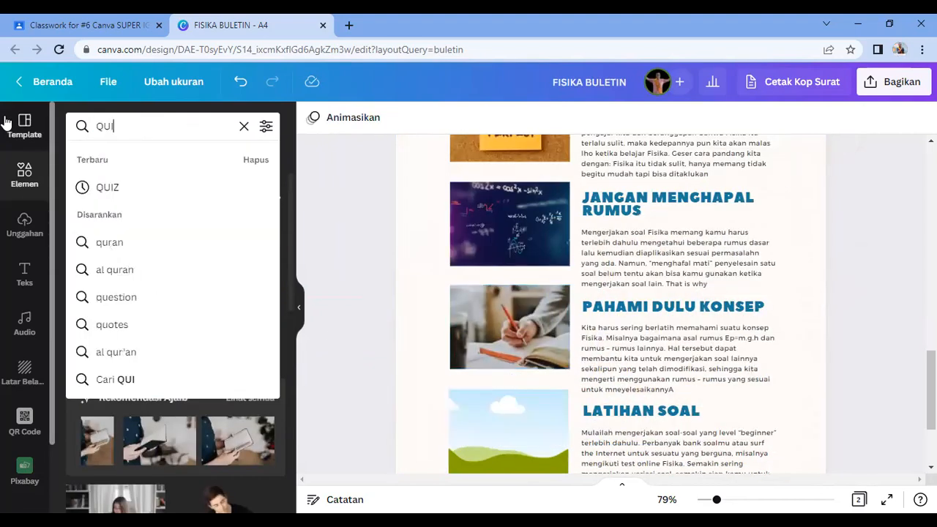
pyautogui.press('Return')
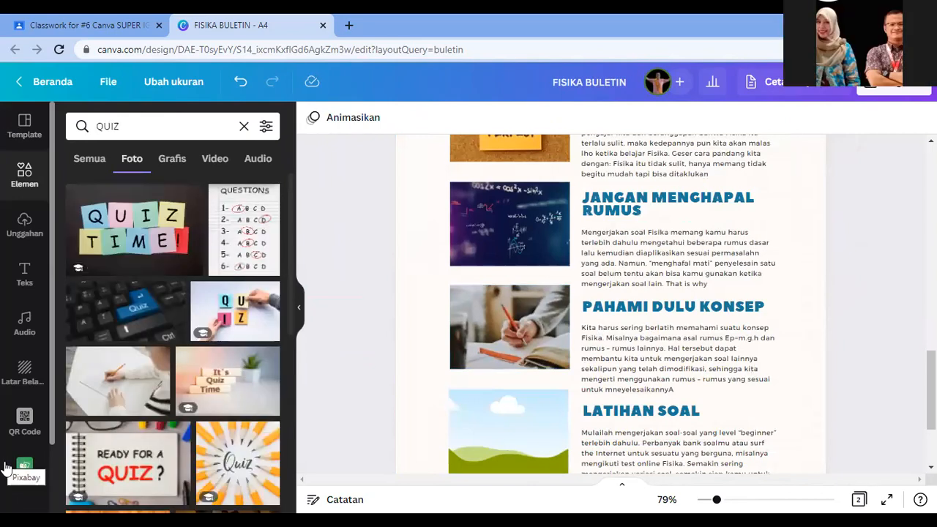
pyautogui.click(139, 462)
pyautogui.moveTo(522, 236); pyautogui.dragTo(508, 432)
pyautogui.scroll(-3, 724, 433)
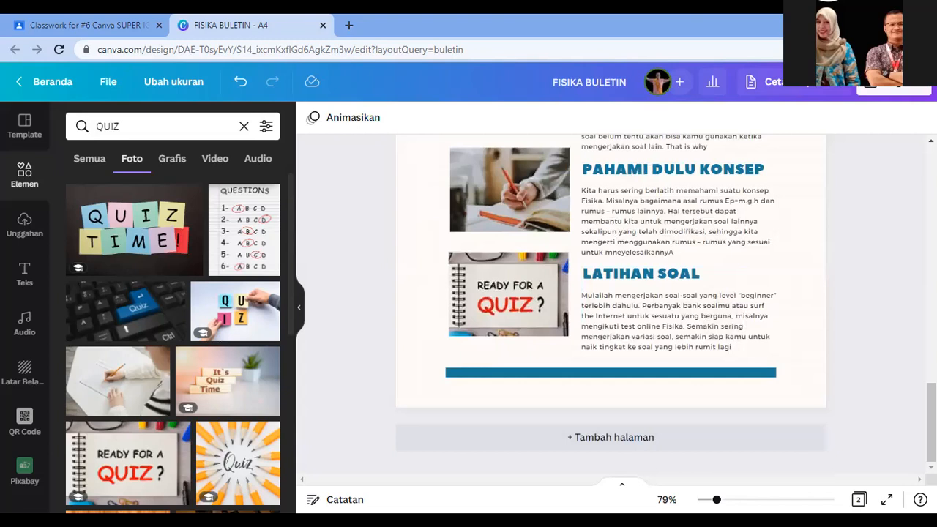
pyautogui.click(605, 399)
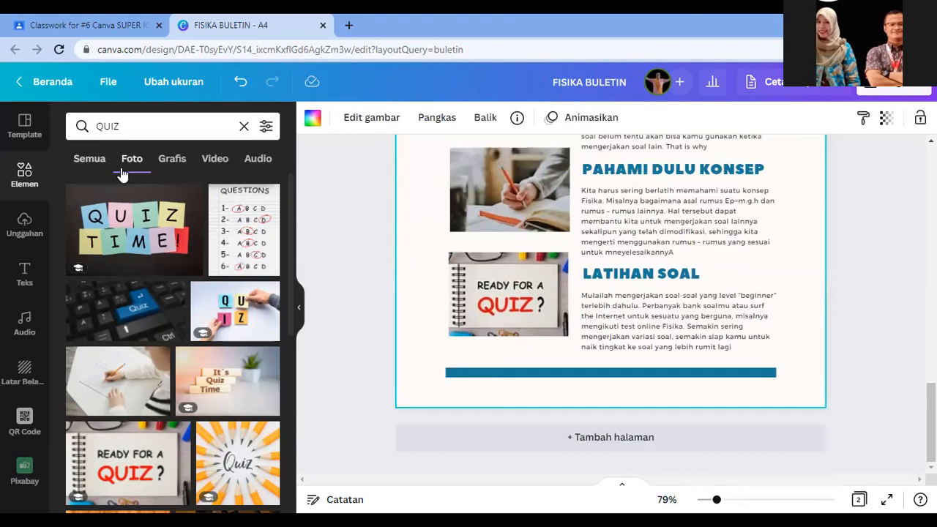
# Step: Search LOGO INSTAGRAM, add an Instagram logo, shrink it and place it below the blue bar
pyautogui.click(244, 126)
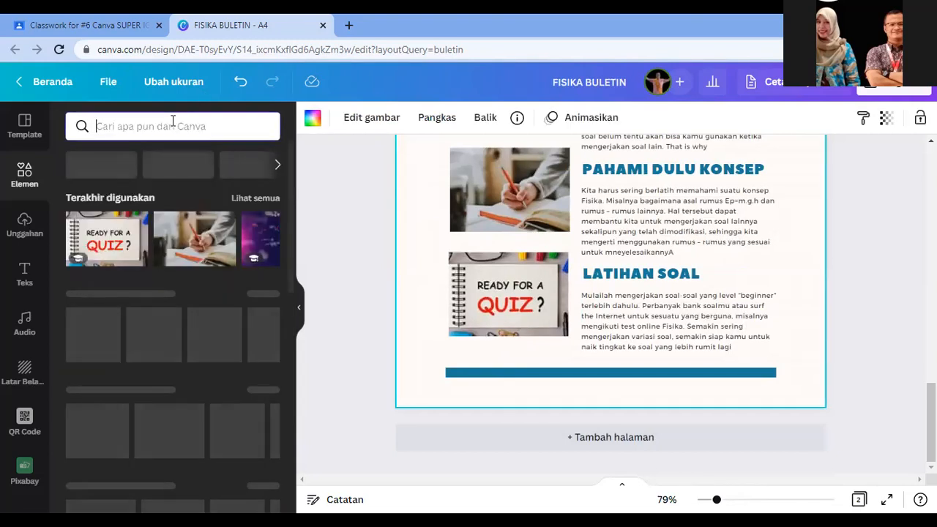
pyautogui.write('LOG')
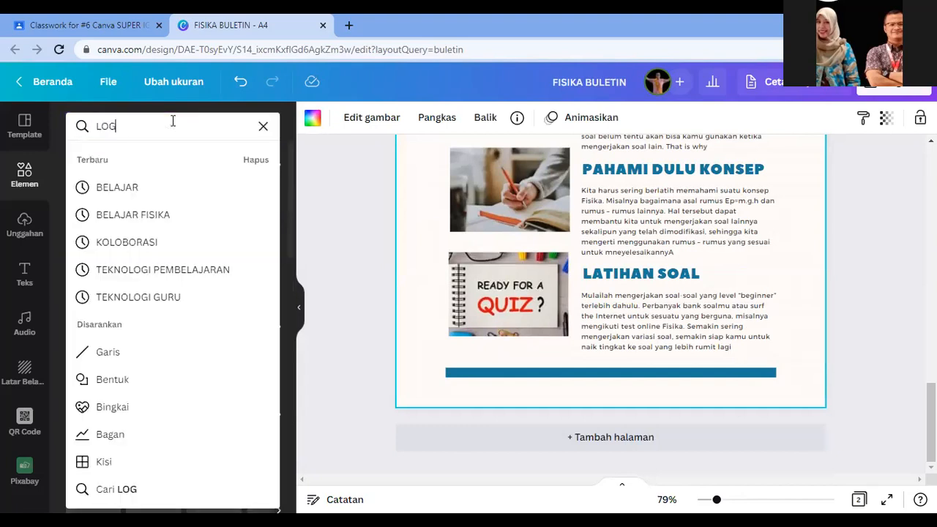
pyautogui.write('O INSTAGRAM')
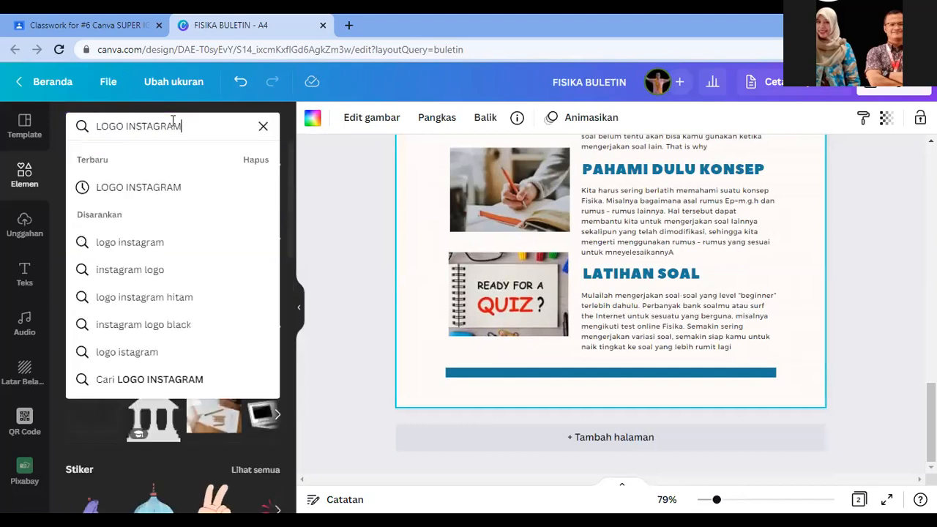
pyautogui.press('Return')
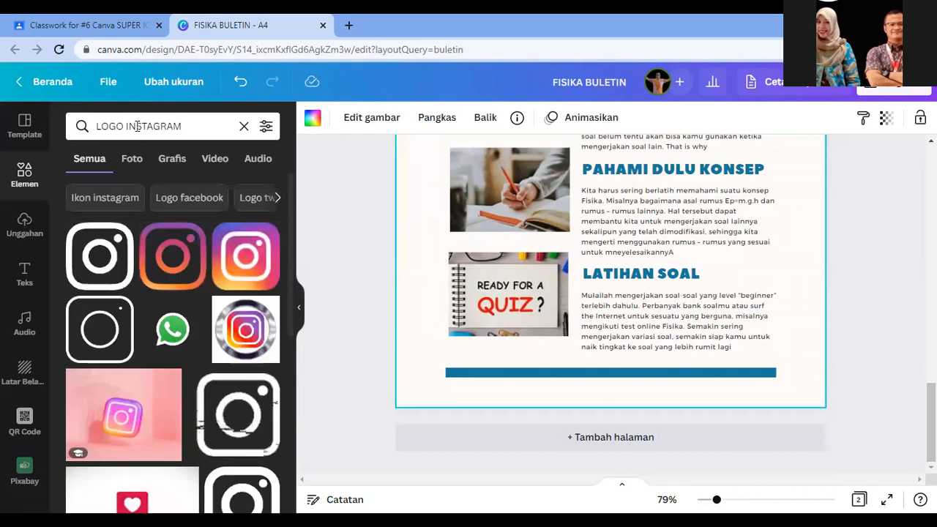
pyautogui.click(178, 268)
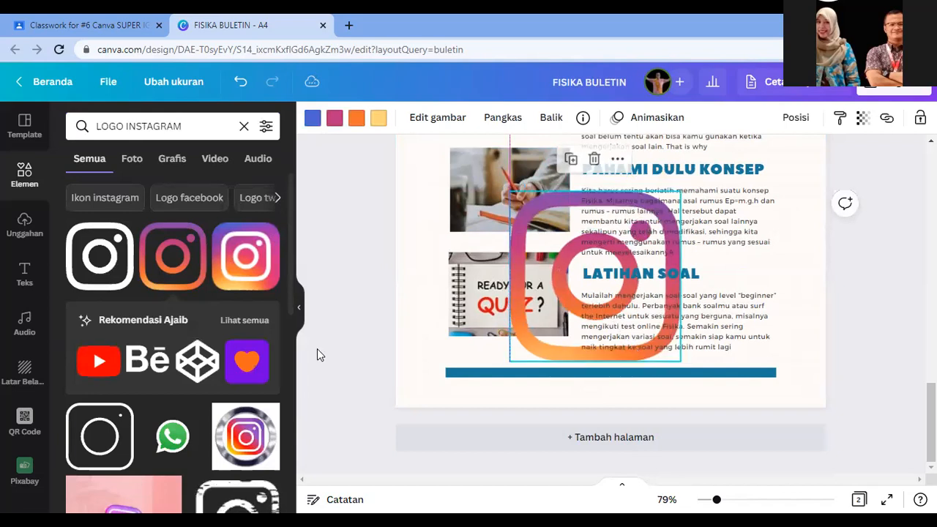
pyautogui.moveTo(510, 192); pyautogui.dragTo(652, 333)
pyautogui.moveTo(677, 386); pyautogui.dragTo(603, 434)
pyautogui.moveTo(571, 373); pyautogui.dragTo(576, 383)
# Step: Search LOGO FACEBOOK, add the blue Facebook logo small and beside the Instagram icon
pyautogui.doubleClick(185, 126)
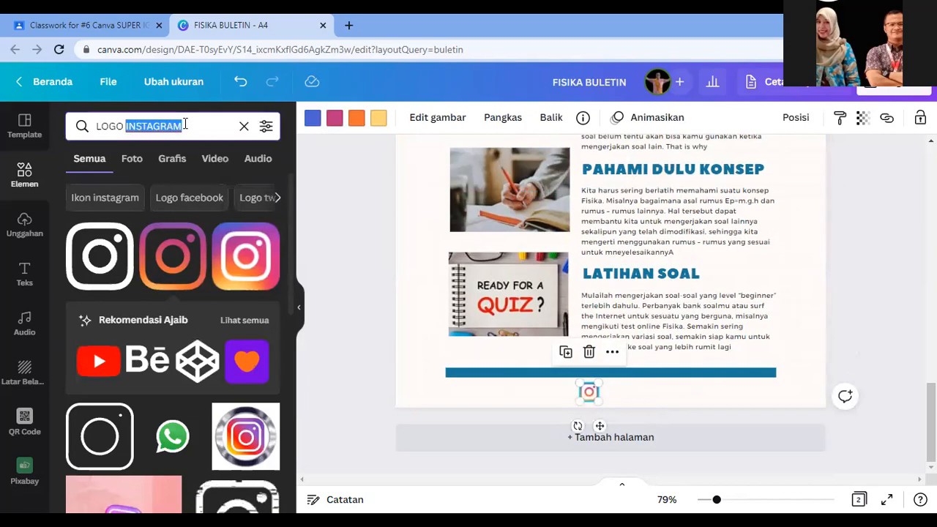
pyautogui.write('FACE')
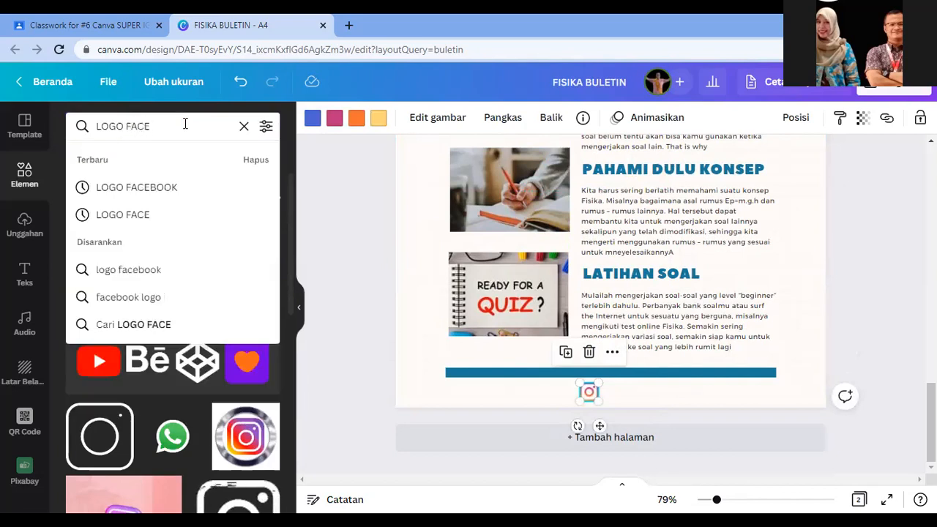
pyautogui.write('BOOK')
pyautogui.press('Return')
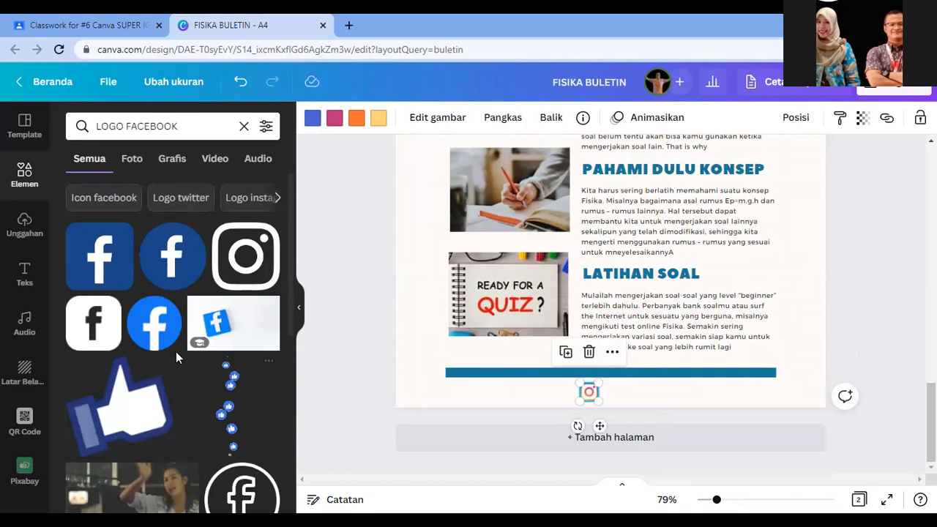
pyautogui.click(100, 256)
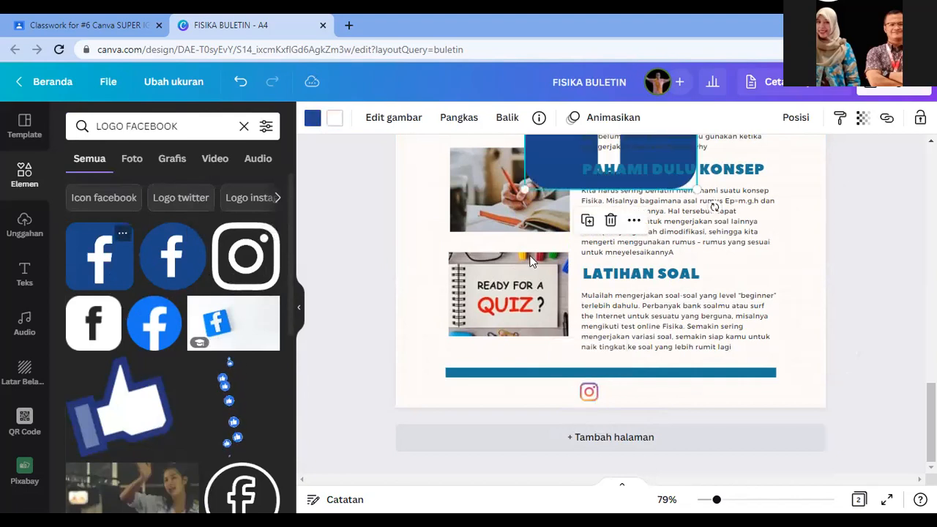
pyautogui.moveTo(560, 165); pyautogui.dragTo(564, 318)
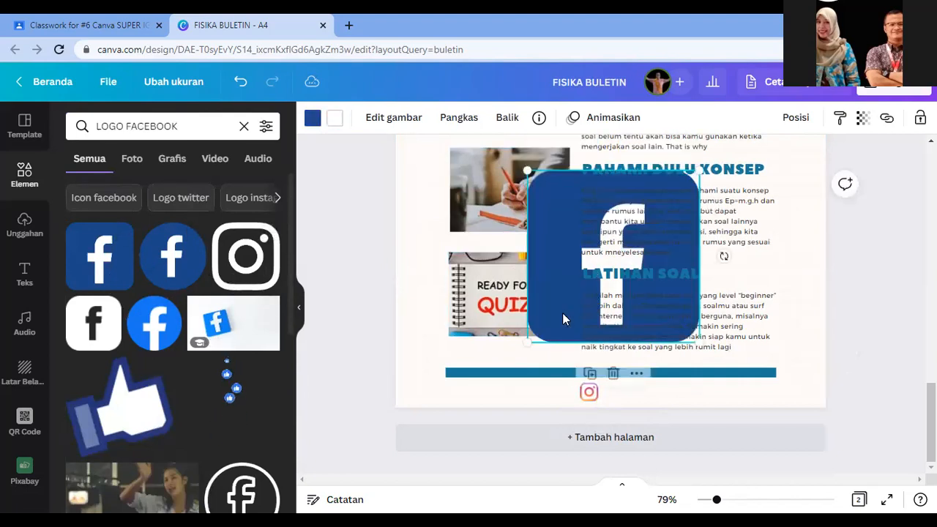
pyautogui.moveTo(528, 172); pyautogui.dragTo(632, 372)
pyautogui.moveTo(655, 419); pyautogui.dragTo(620, 420)
pyautogui.moveTo(601, 377); pyautogui.dragTo(609, 383)
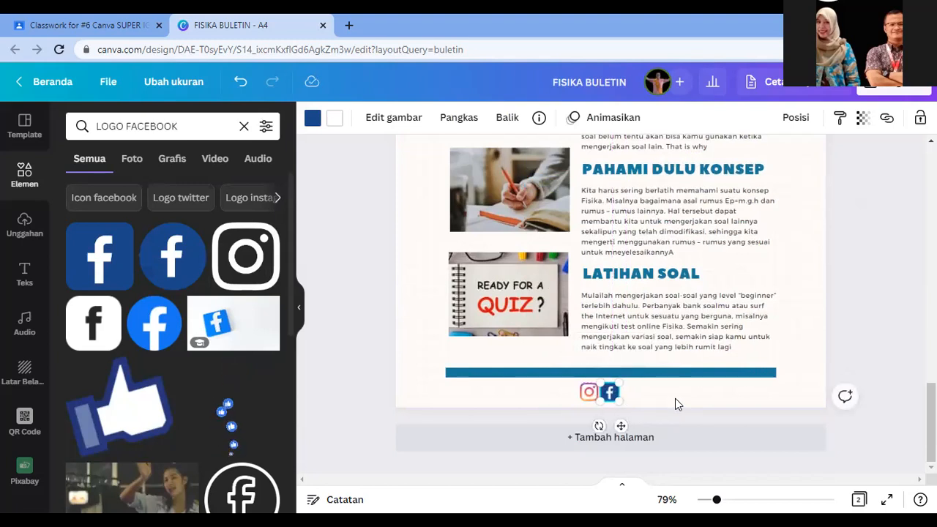
pyautogui.click(26, 277)
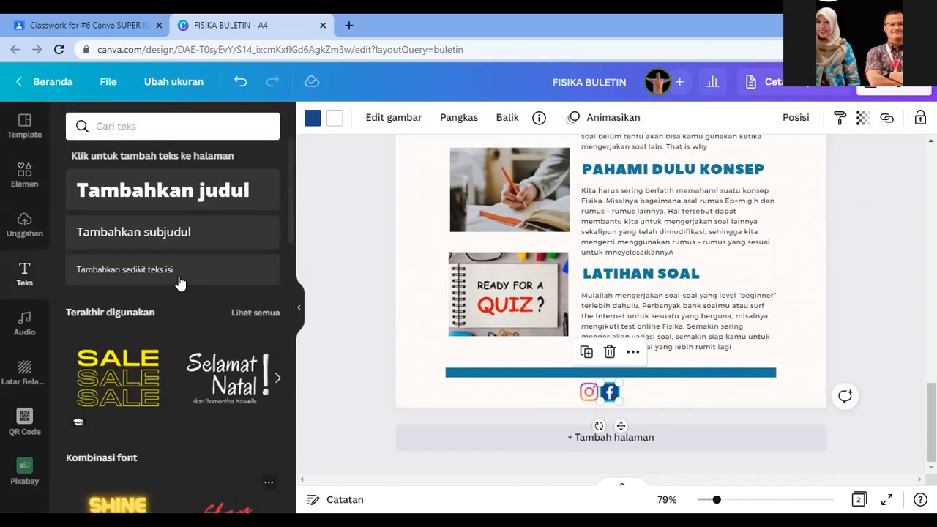
# Step: Add a subheading containing the author's full name, set in the Russo One font
pyautogui.click(187, 234)
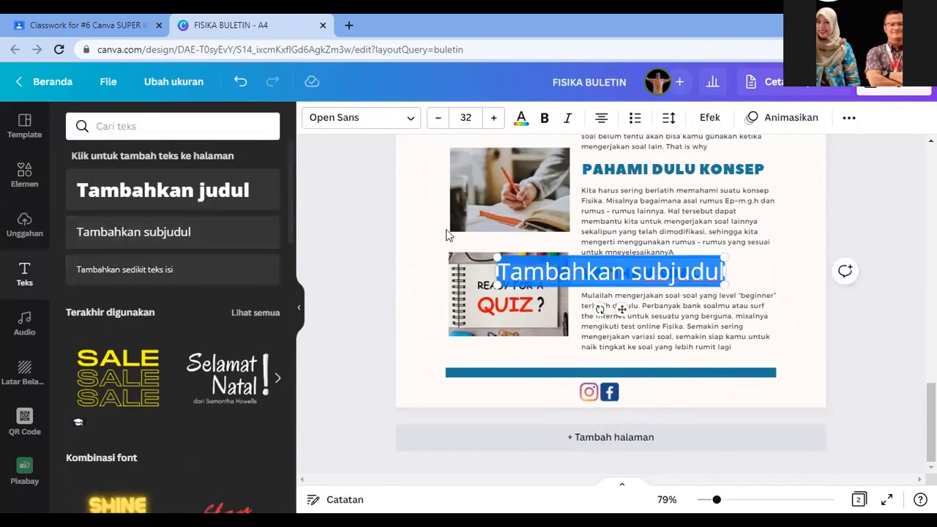
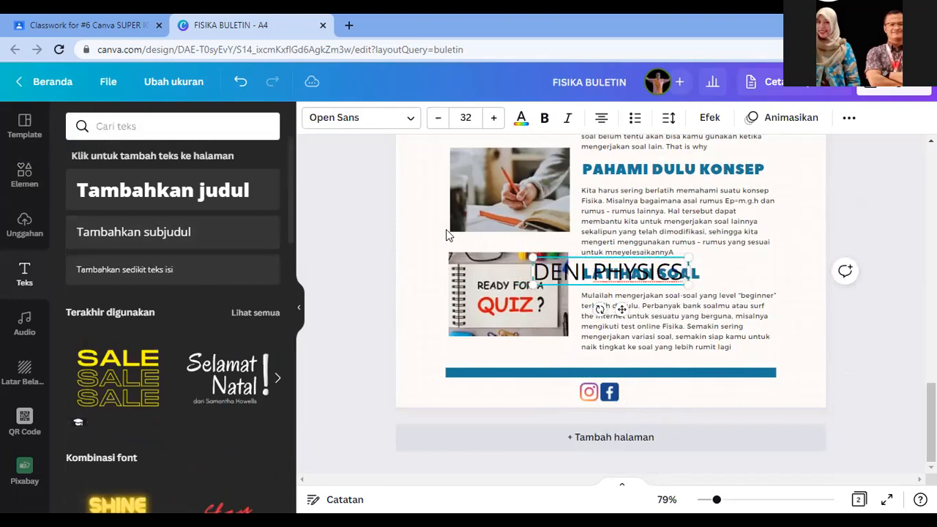
pyautogui.hotkey('ctrl', 'a')
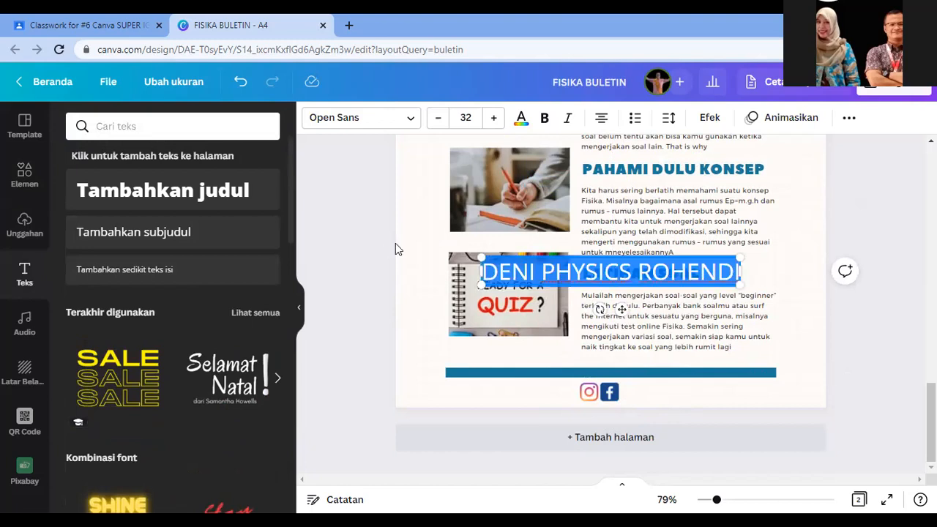
pyautogui.click(403, 121)
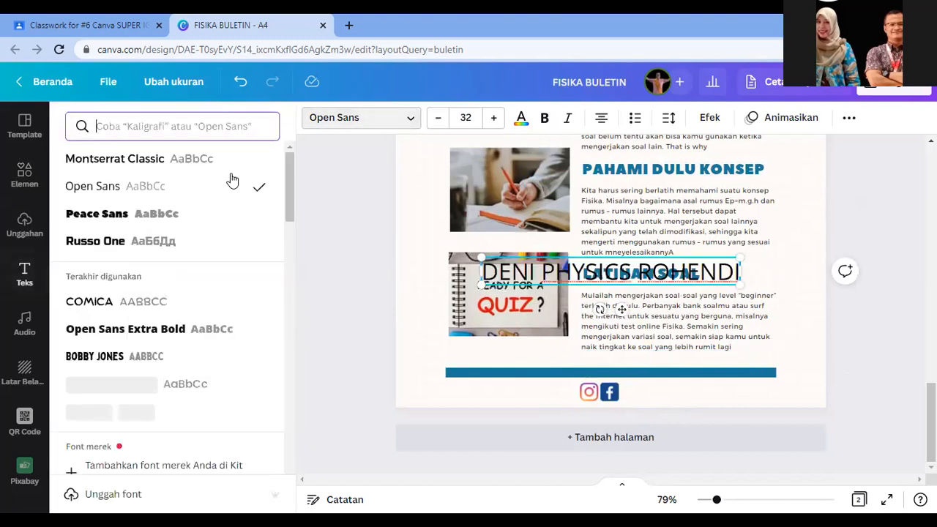
pyautogui.click(104, 242)
# Step: Move the name onto the blue footer bar and set its size to 12
pyautogui.click(521, 119)
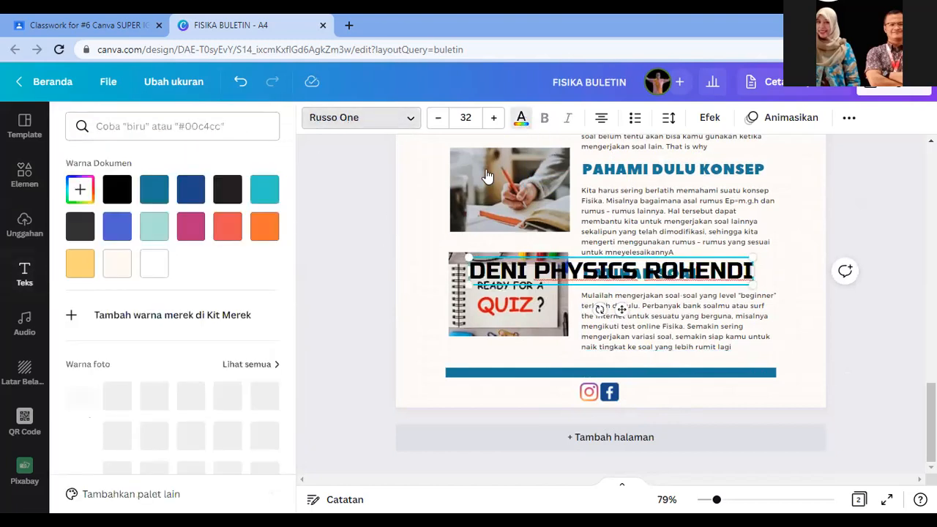
pyautogui.click(472, 120)
pyautogui.write('21')
pyautogui.press('Return')
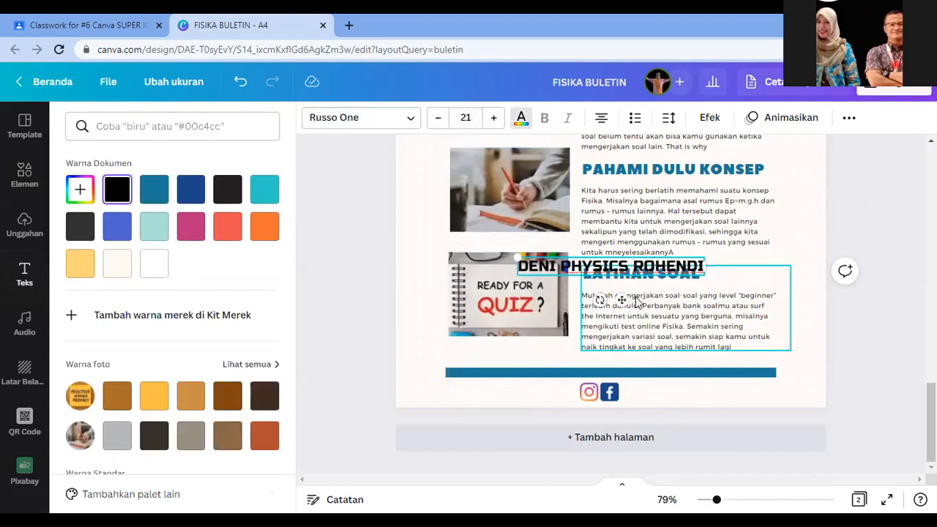
pyautogui.moveTo(622, 363); pyautogui.dragTo(653, 410)
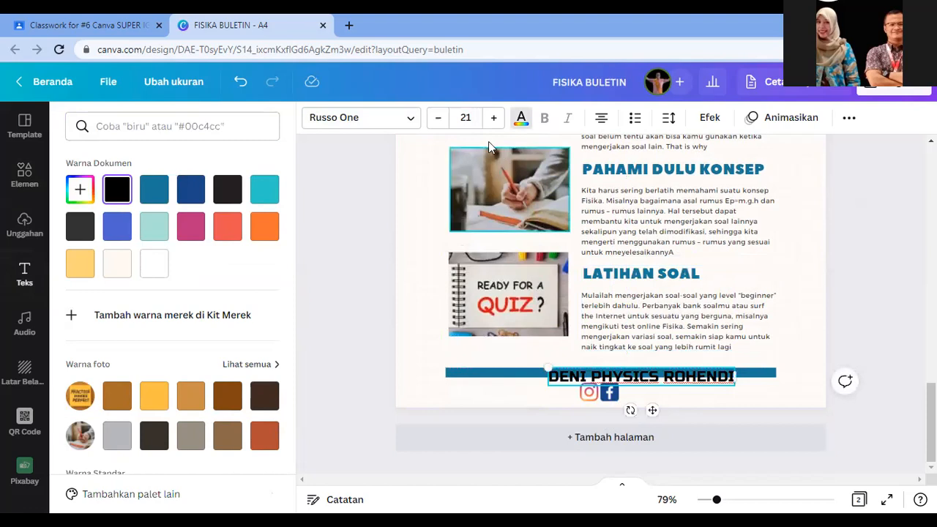
pyautogui.click(470, 117)
pyautogui.write('12')
pyautogui.press('Return')
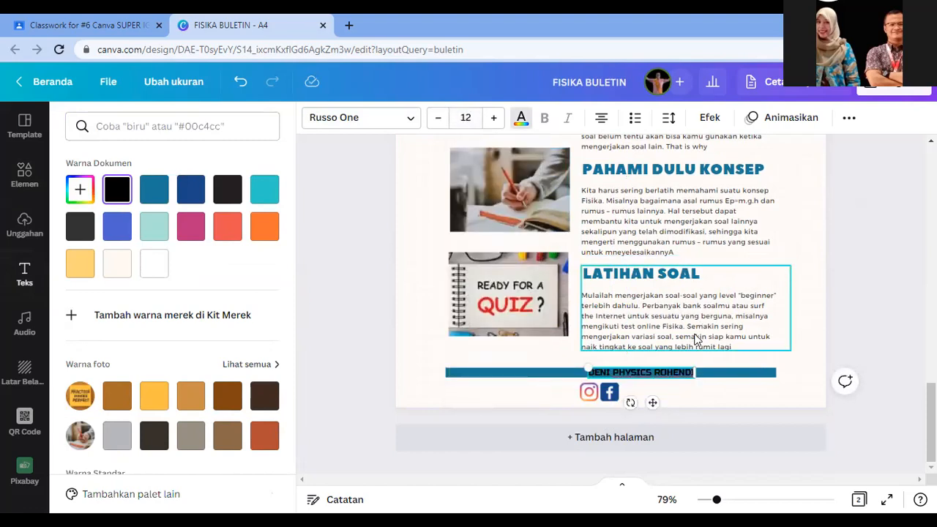
# Step: Line up the name label beside the Instagram and Facebook icons
pyautogui.moveTo(649, 404); pyautogui.dragTo(690, 424)
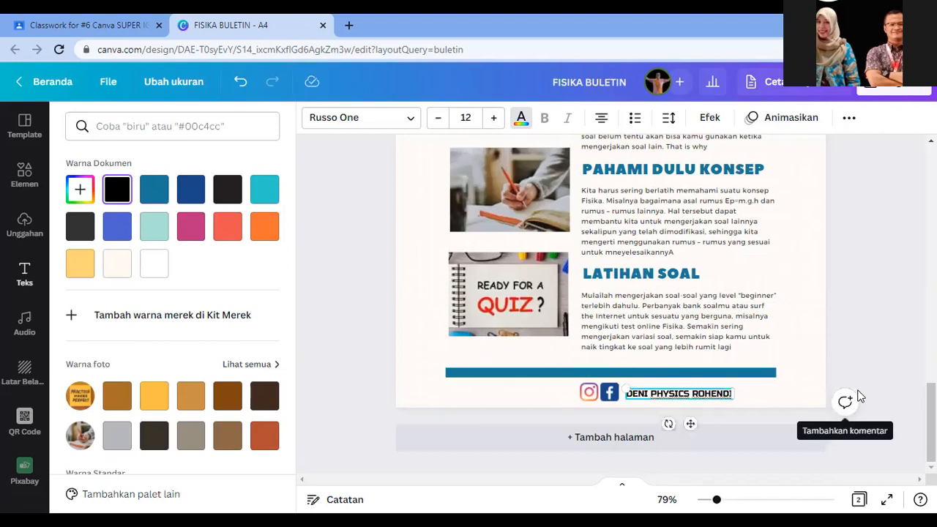
pyautogui.click(891, 303)
pyautogui.click(830, 350)
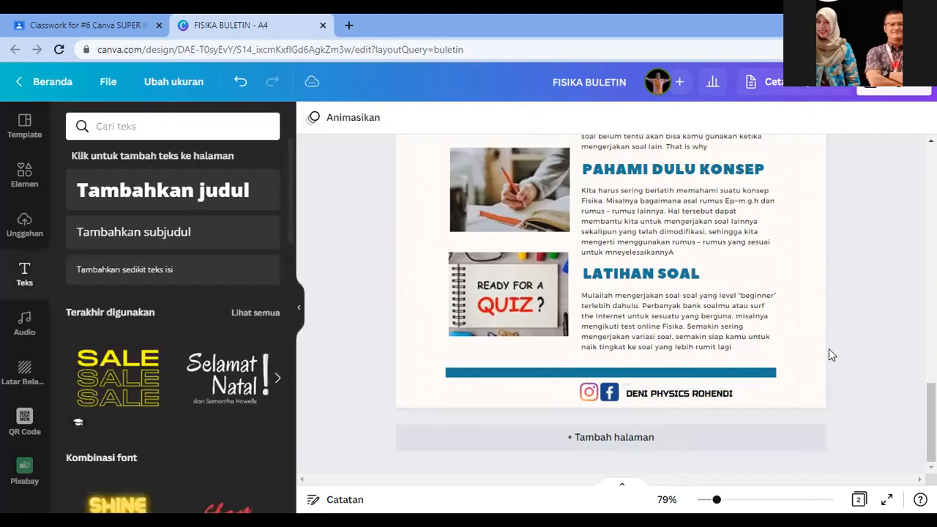
pyautogui.moveTo(718, 393); pyautogui.dragTo(718, 393)
pyautogui.click(886, 289)
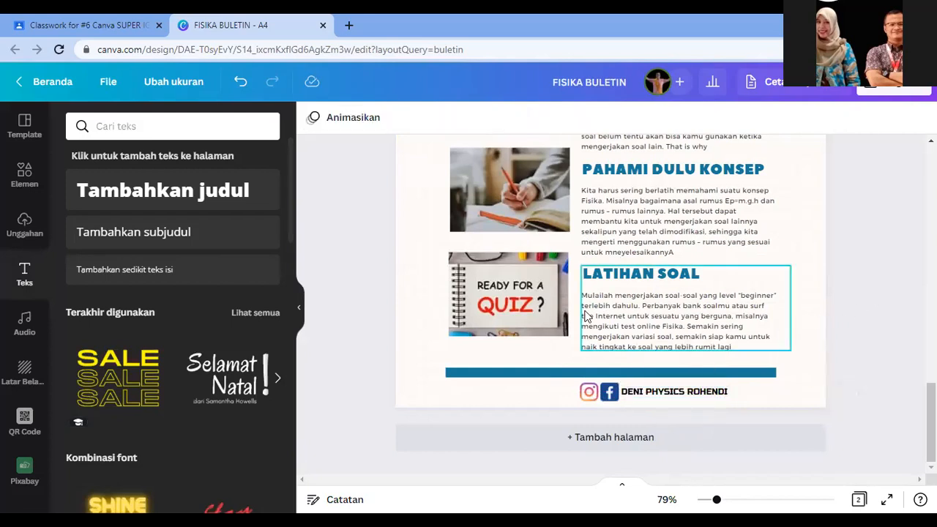
pyautogui.scroll(10, 591, 312)
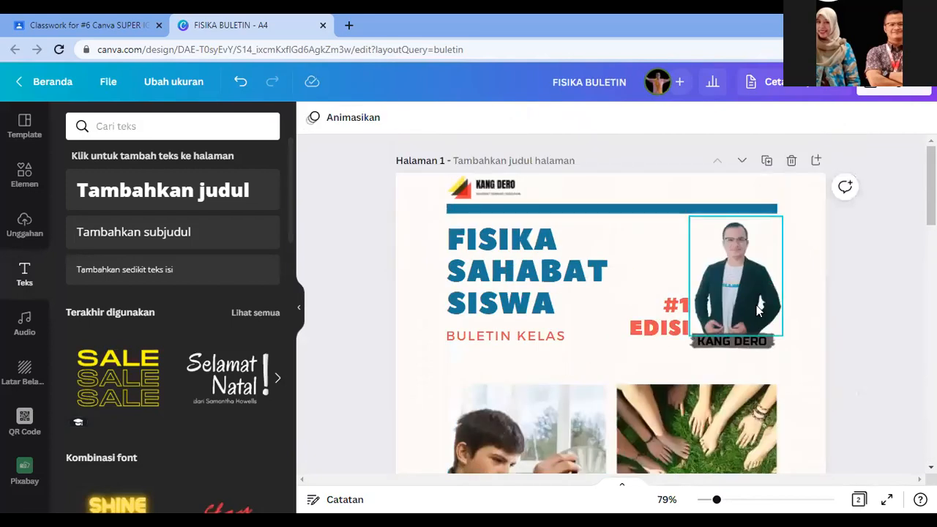
pyautogui.click(886, 499)
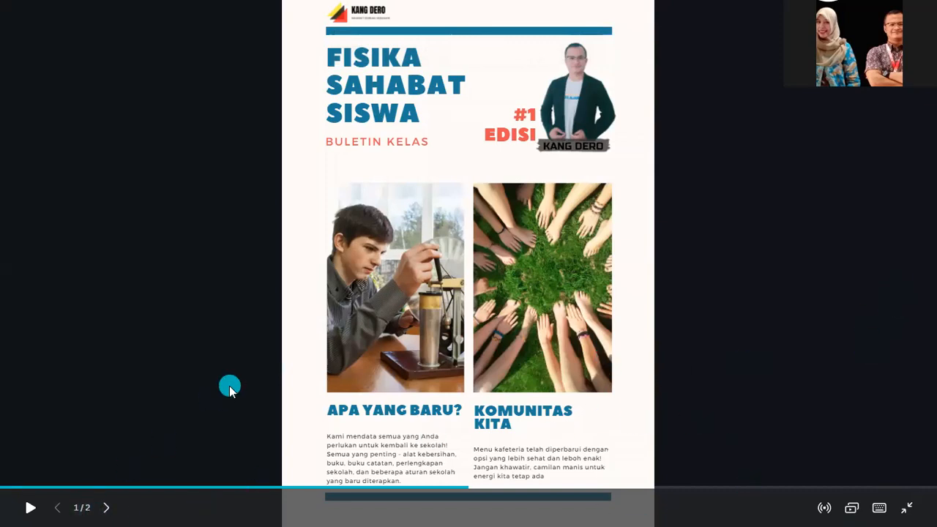
pyautogui.click(105, 507)
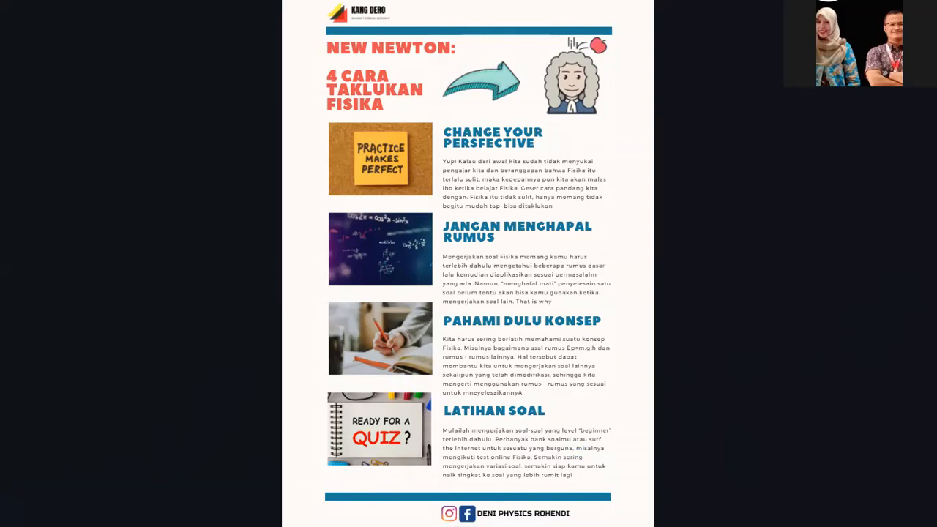
pyautogui.press('Escape')
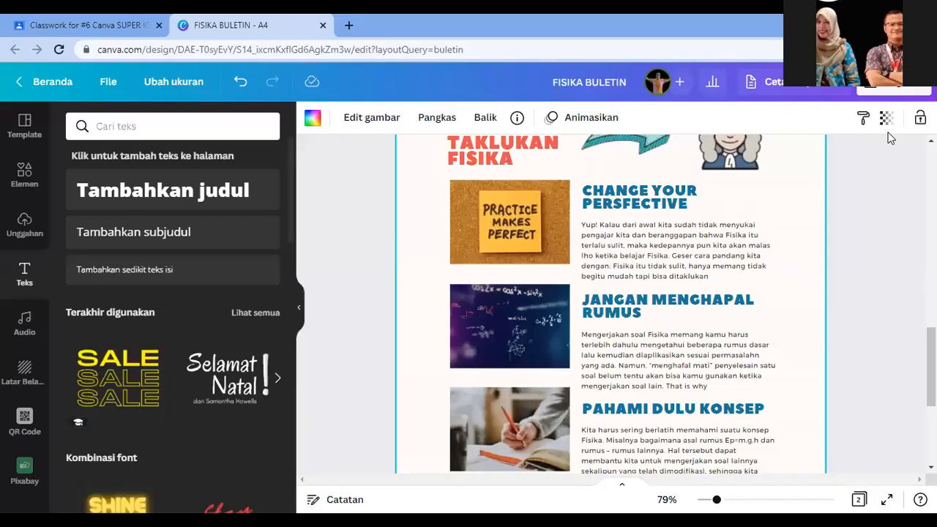
# Step: Download all pages of FISIKA BULETIN as a PDF Standard file instead of PNG
pyautogui.click(890, 88)
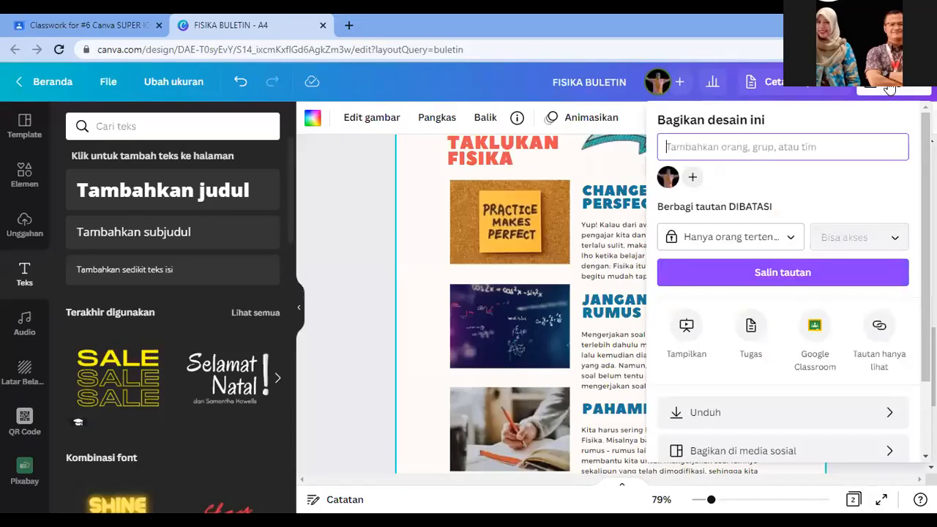
pyautogui.click(745, 420)
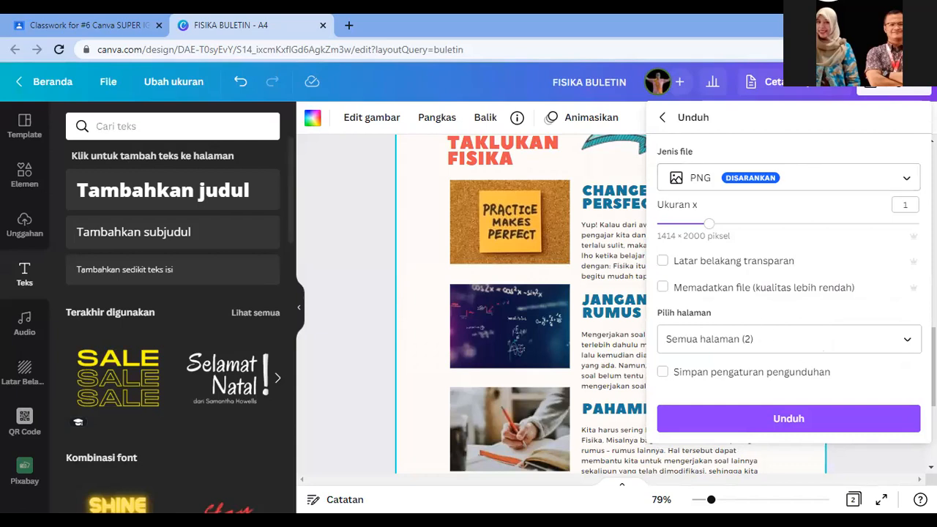
pyautogui.click(797, 183)
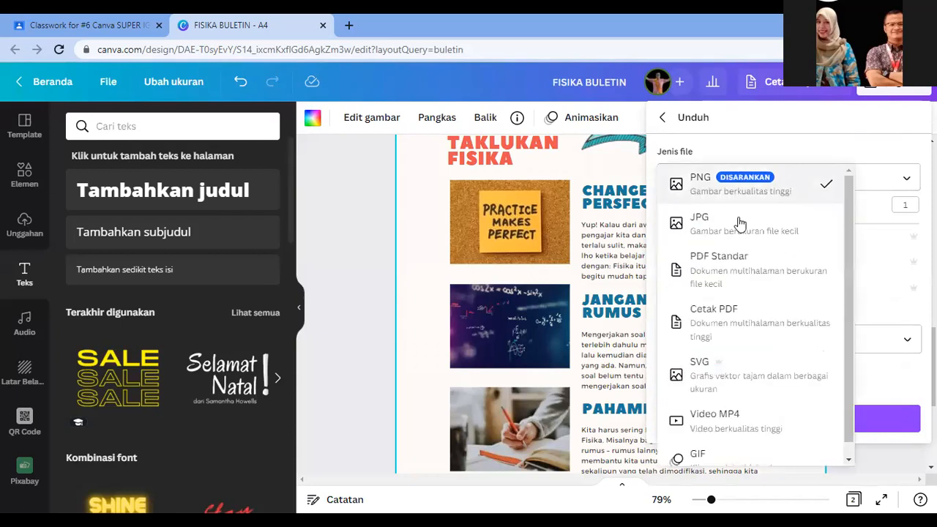
pyautogui.click(735, 274)
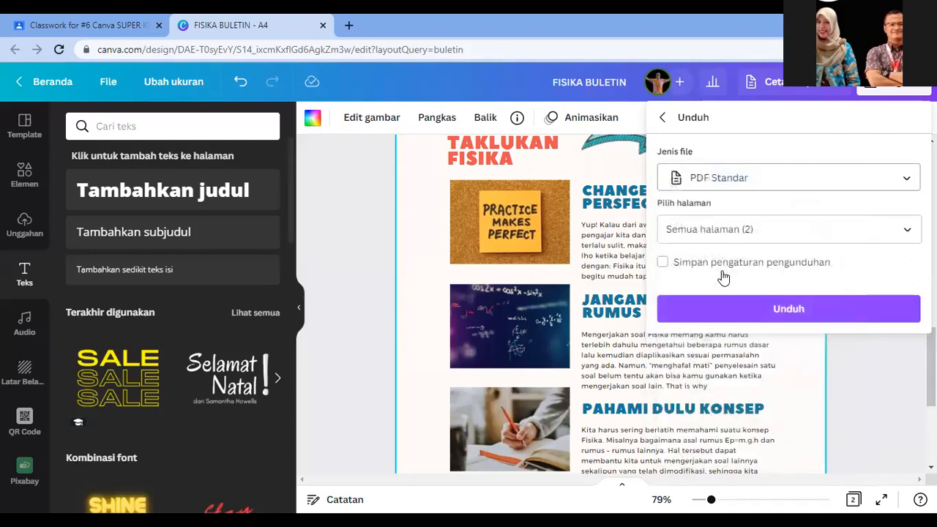
pyautogui.click(751, 310)
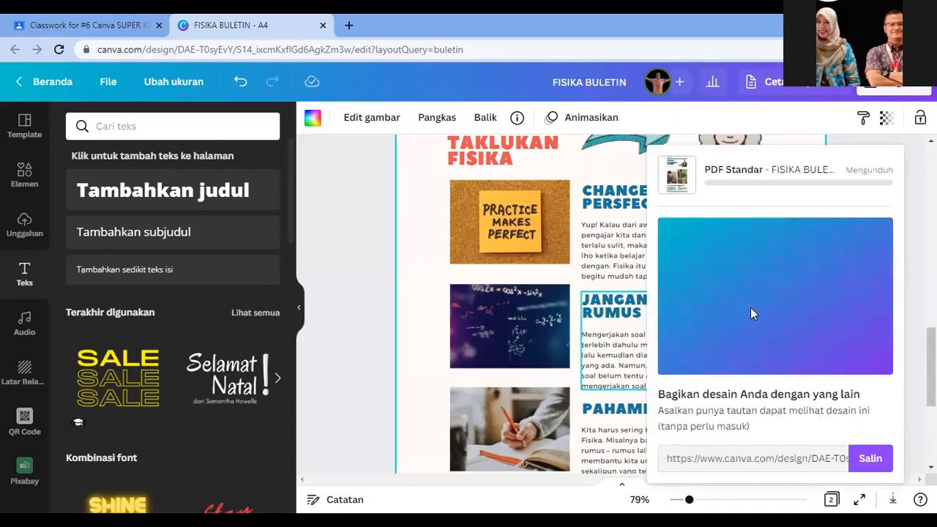
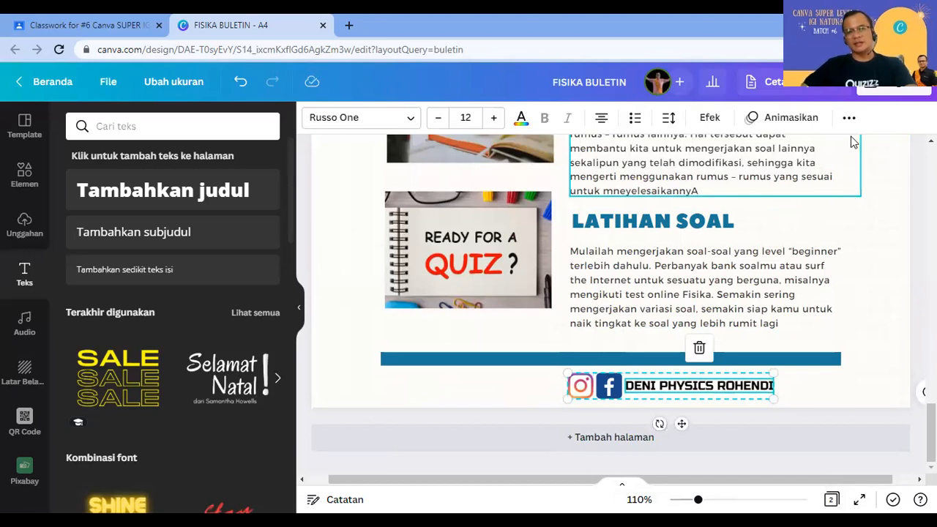
# Step: Attach the link instagram.com/ to the footer's social-media name text
pyautogui.click(810, 159)
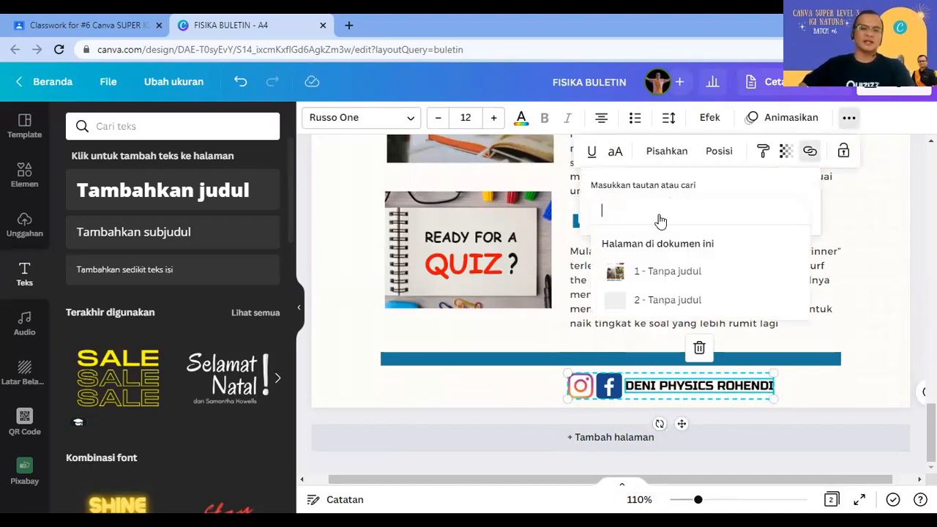
pyautogui.write('ins')
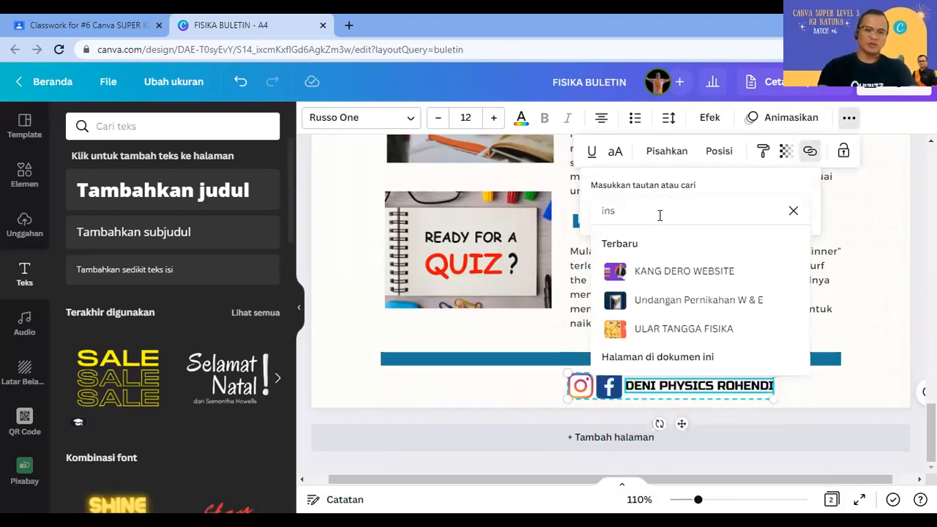
pyautogui.write('tagr')
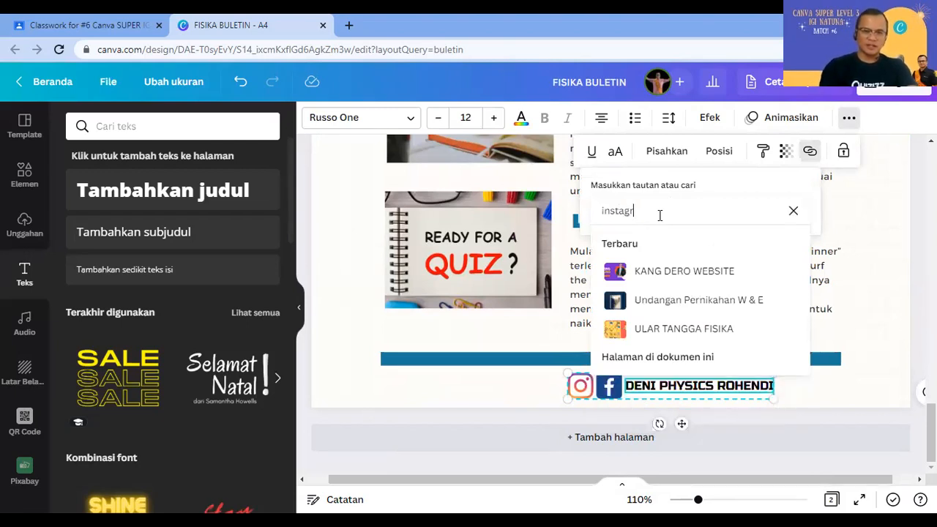
pyautogui.write('am')
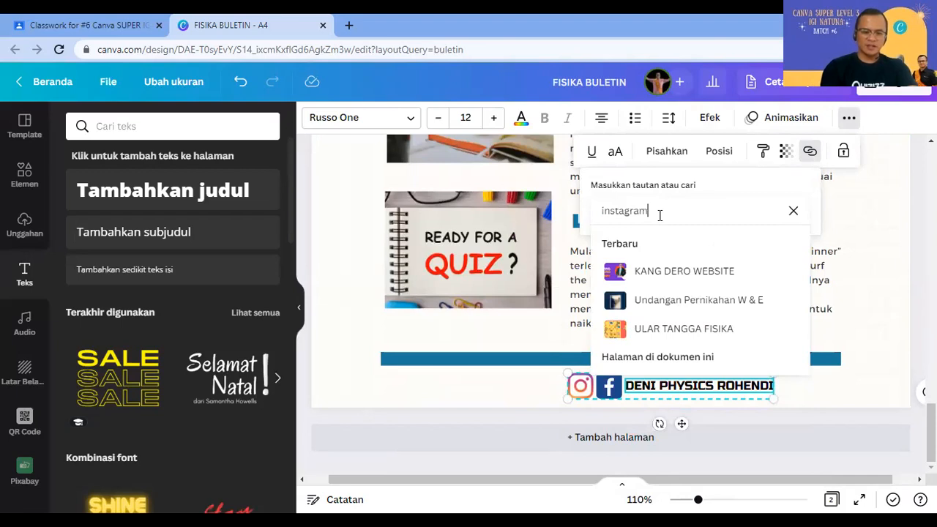
pyautogui.write('.com/')
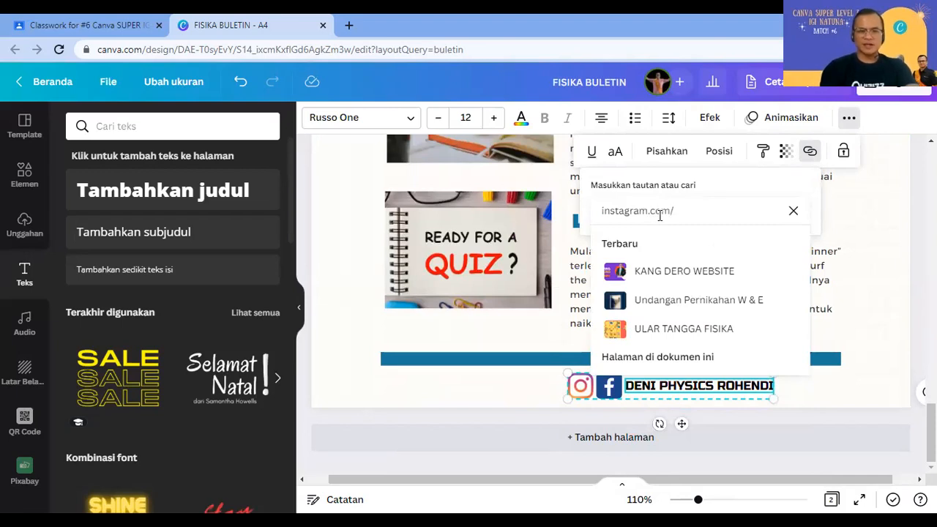
pyautogui.press('Return')
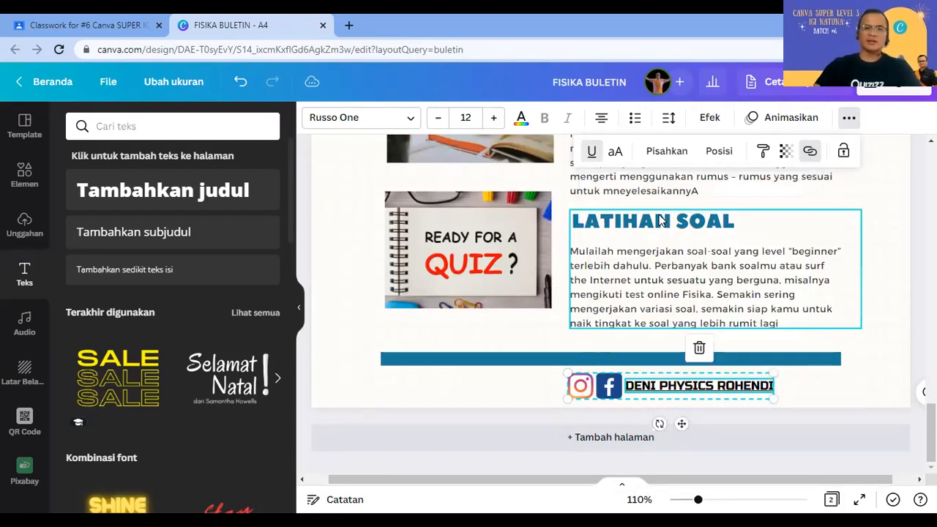
pyautogui.click(501, 384)
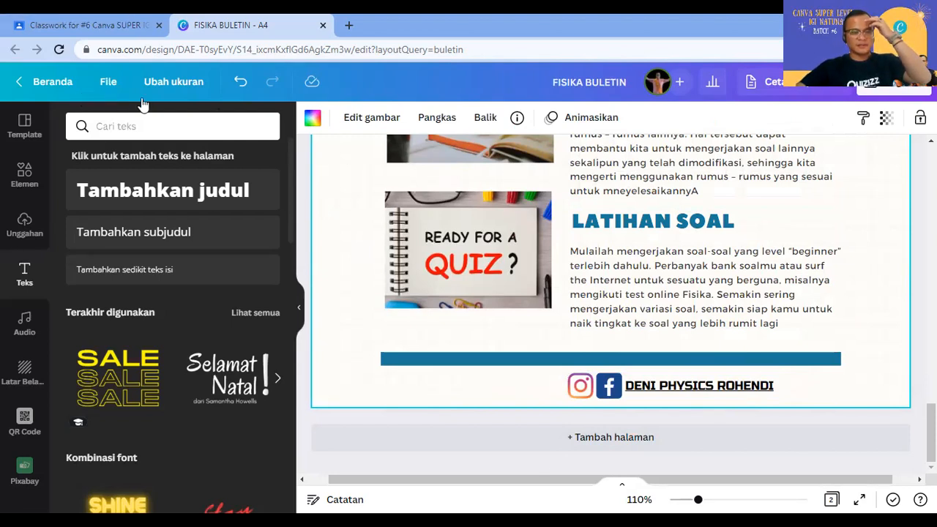
# Step: Exit the FISIKA BULETIN editor back to the Canva home page via Beranda
pyautogui.click(52, 81)
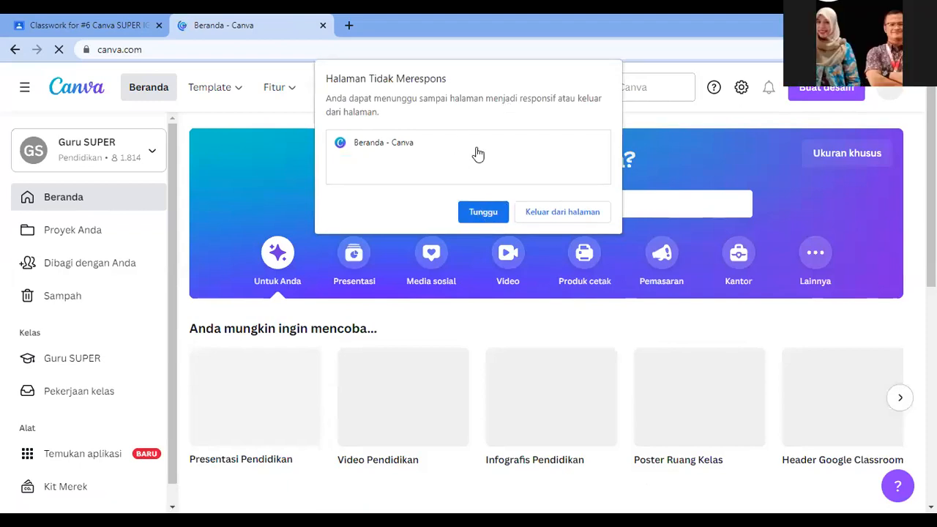
# Step: Search Canva's templates for 'dokumen a4'
pyautogui.scroll(-5, 487, 315)
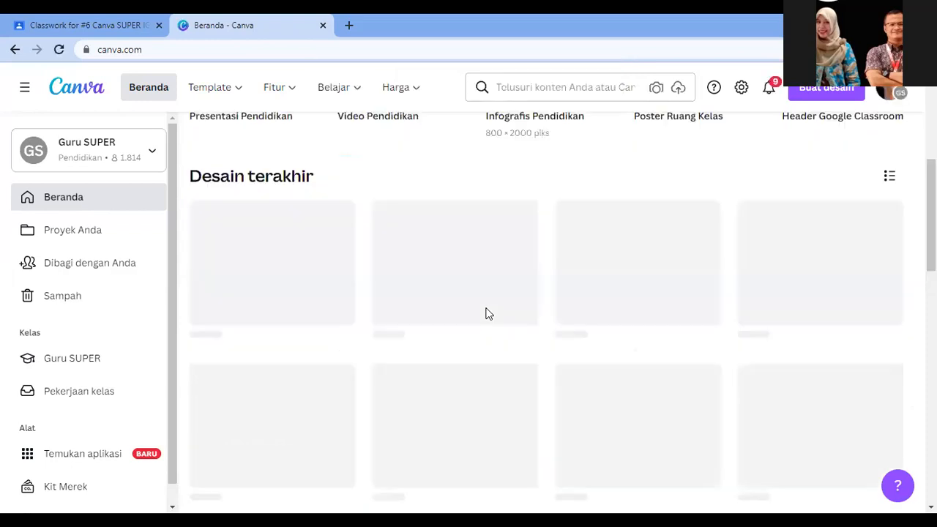
pyautogui.click(518, 82)
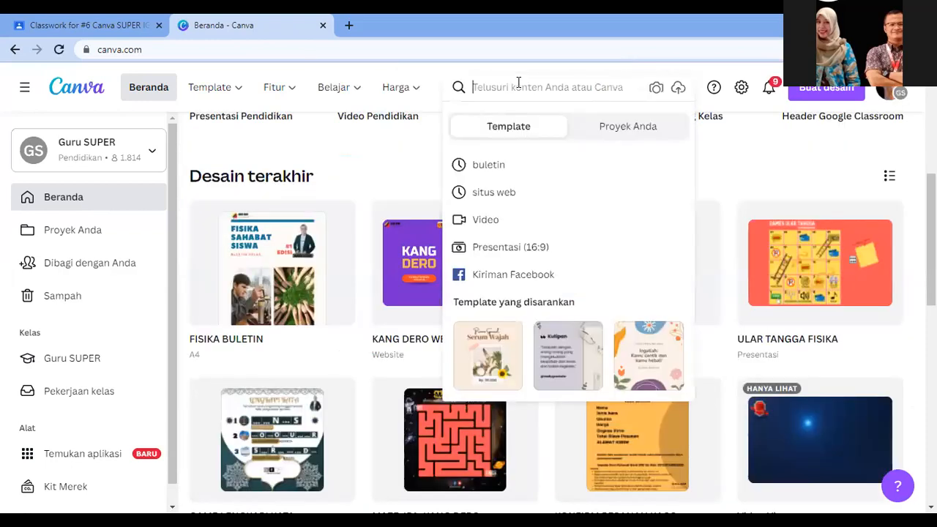
pyautogui.write('dok')
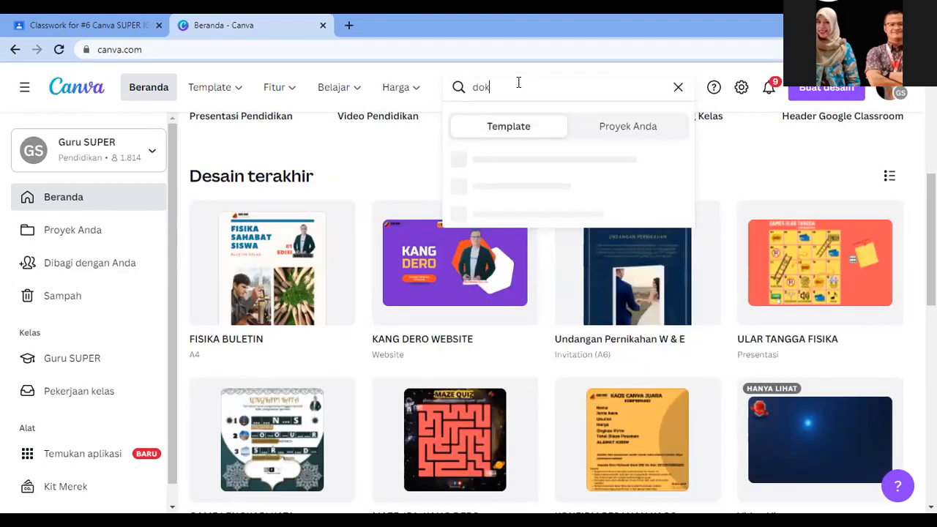
pyautogui.write('umen a4')
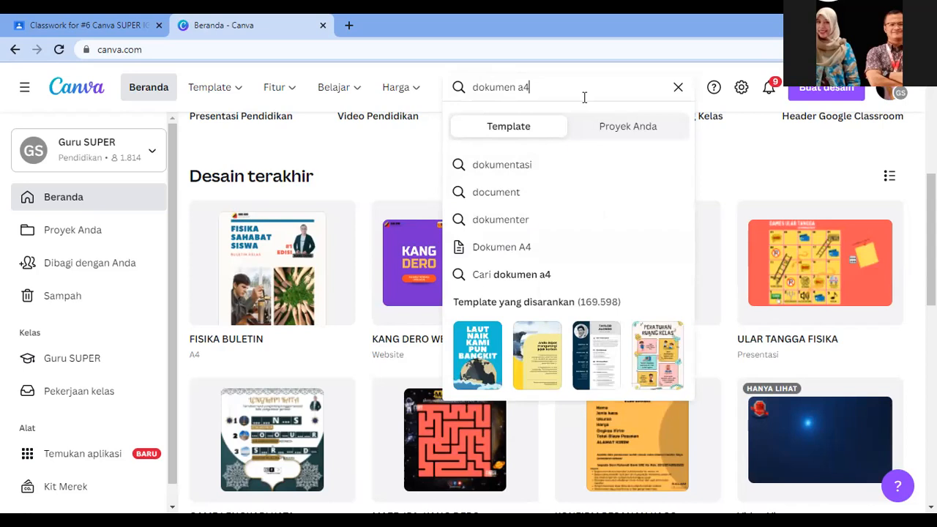
pyautogui.press('Return')
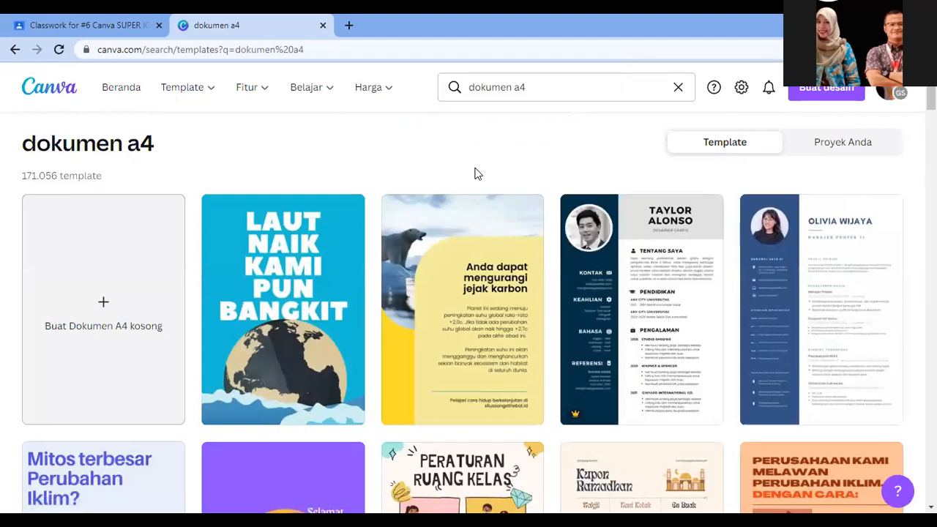
# Step: Browse the 'dokumen a4' results and open the navy Laporan Tahunan 2022 template
pyautogui.scroll(-4, 476, 197)
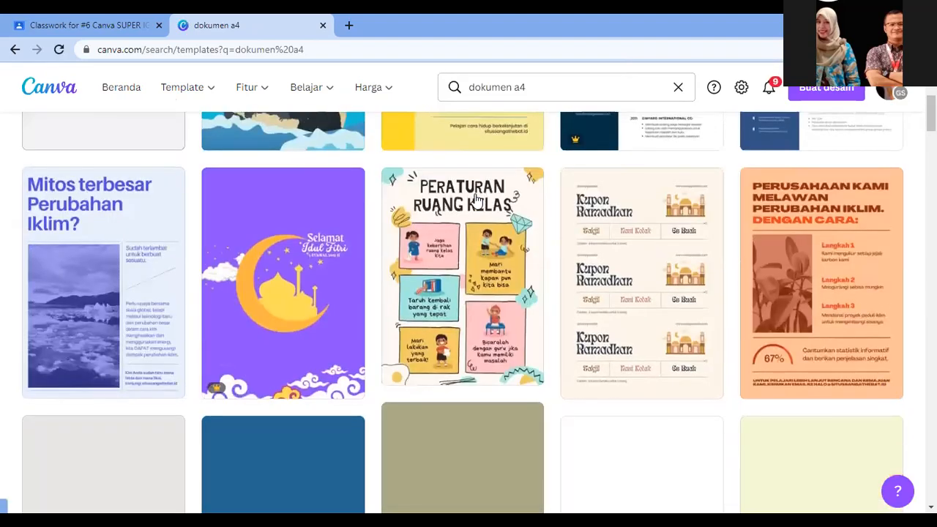
pyautogui.scroll(-10, 476, 198)
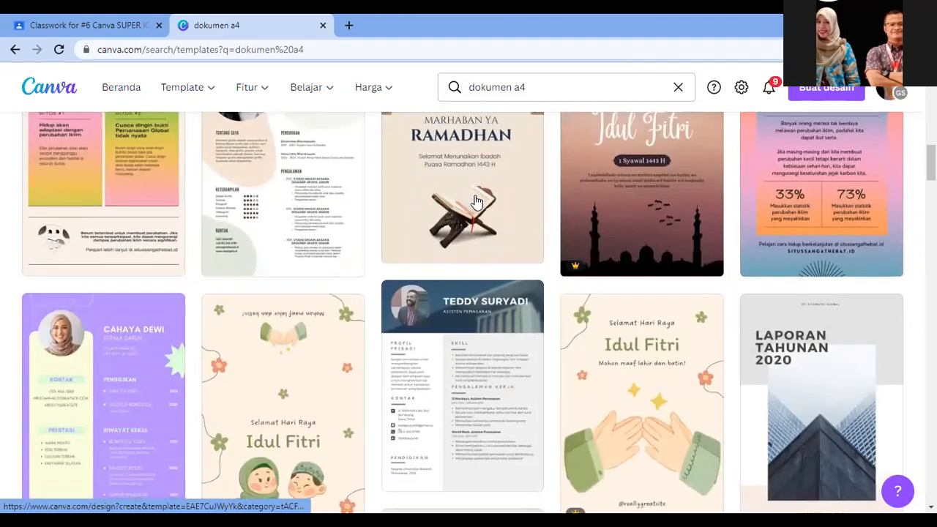
pyautogui.scroll(-6, 476, 200)
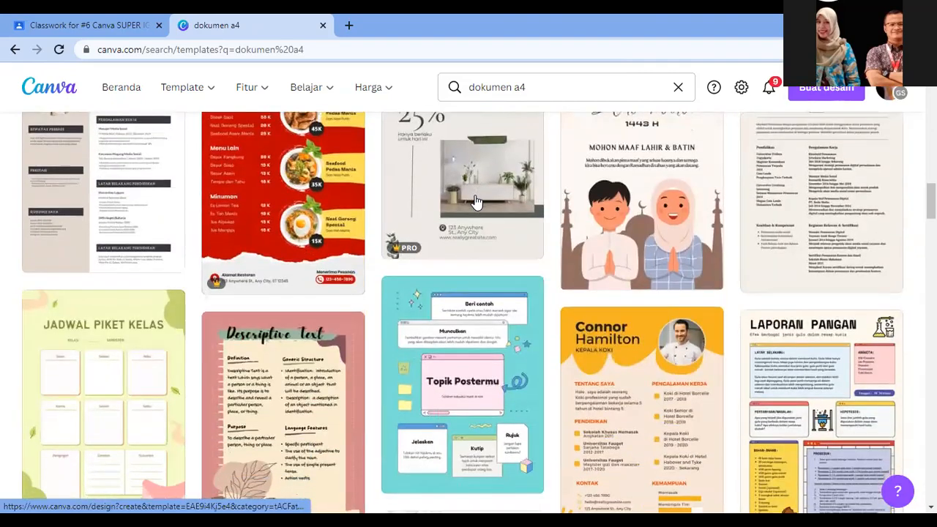
pyautogui.scroll(1, 476, 201)
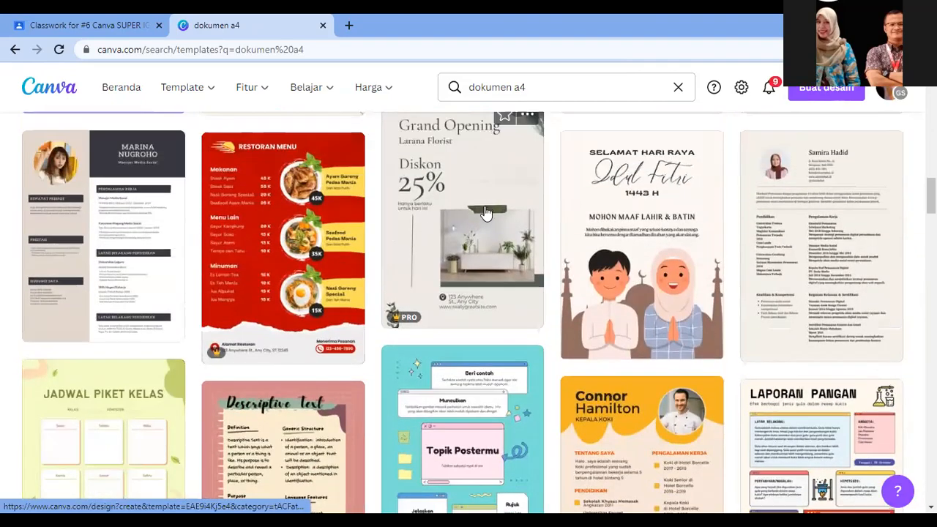
pyautogui.scroll(-6, 484, 214)
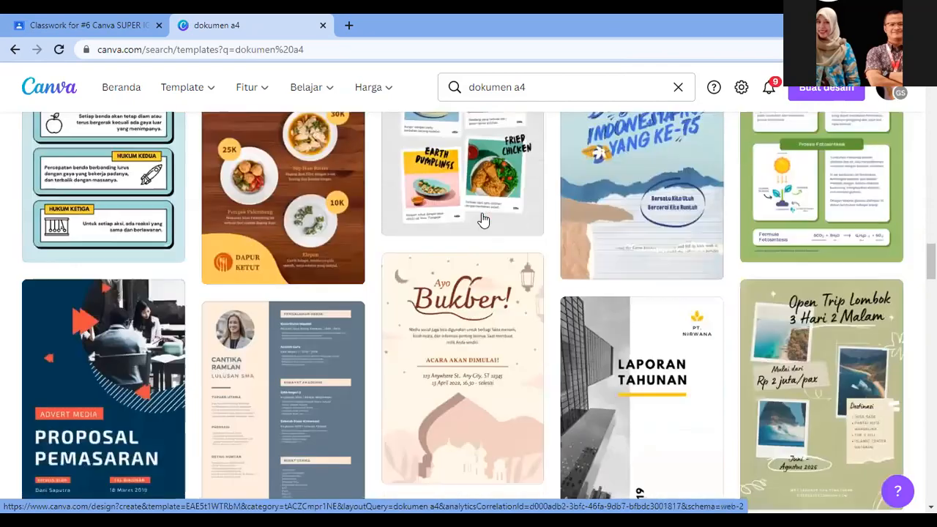
pyautogui.scroll(-8, 483, 219)
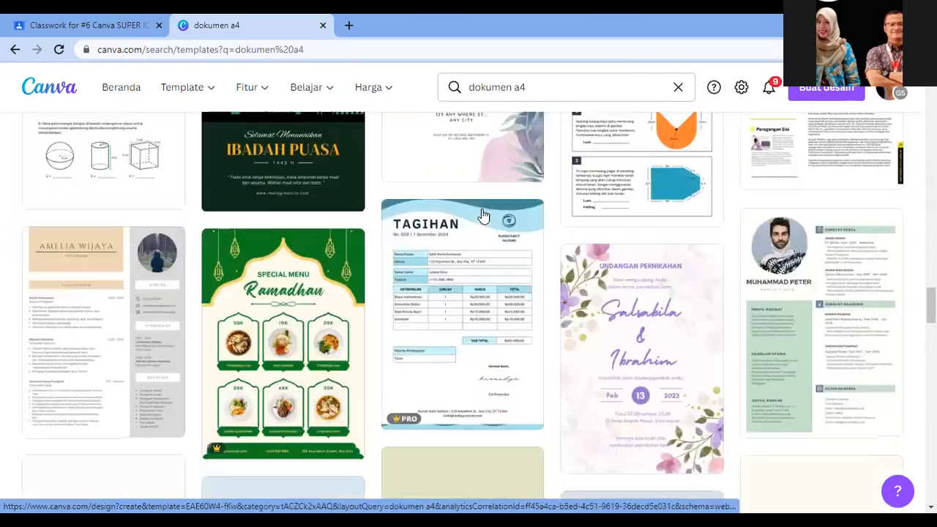
pyautogui.scroll(-8, 483, 216)
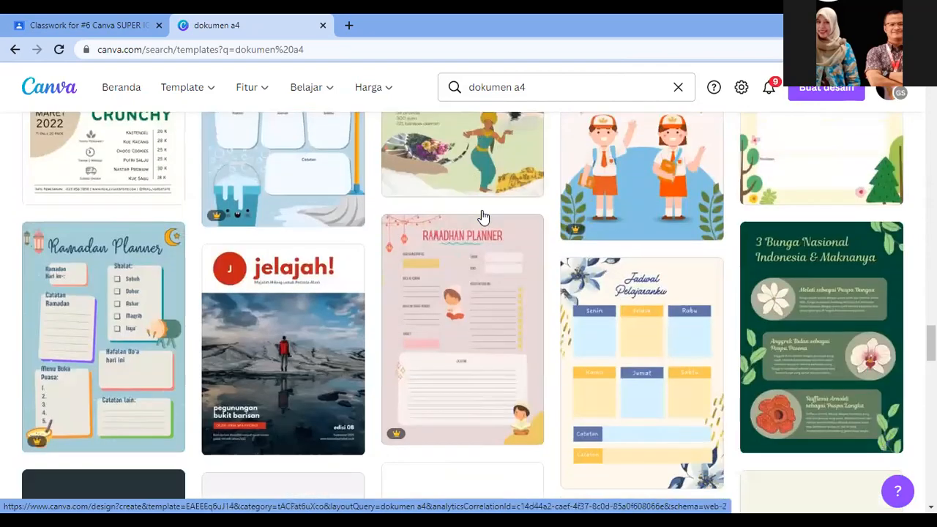
pyautogui.scroll(-8, 484, 216)
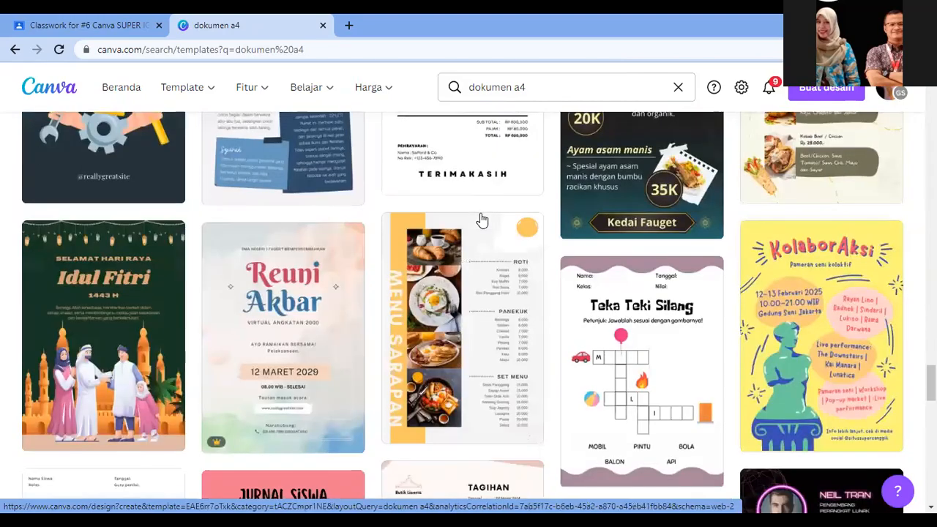
pyautogui.scroll(-8, 482, 221)
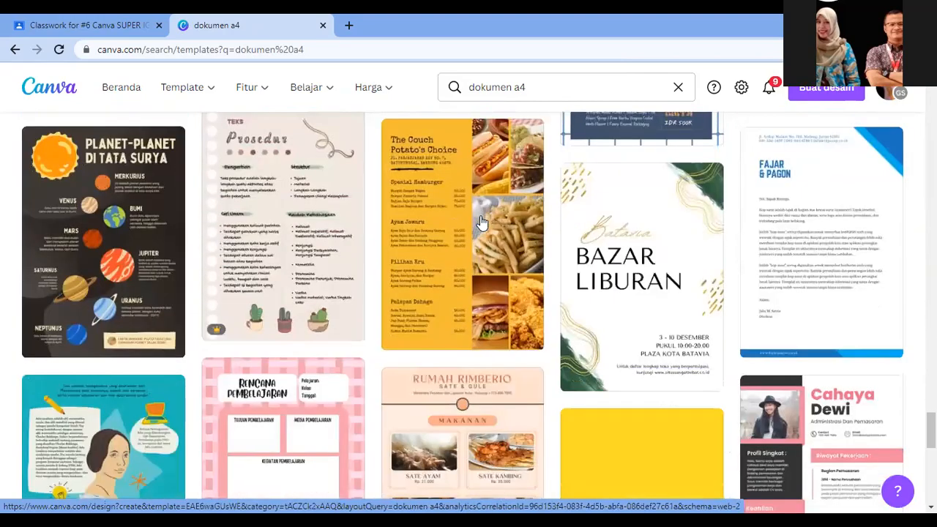
pyautogui.scroll(-8, 482, 220)
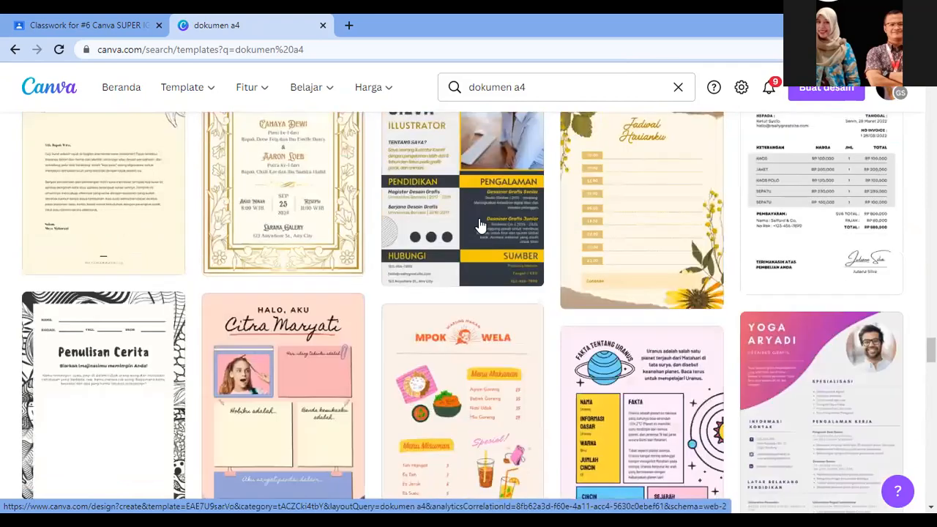
pyautogui.scroll(-5, 483, 227)
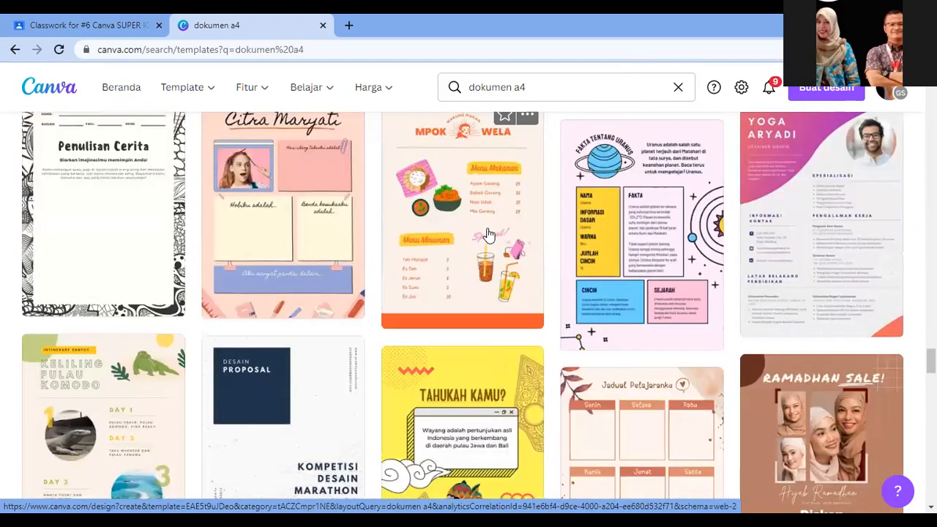
pyautogui.scroll(-4, 489, 234)
pyautogui.scroll(-15, 489, 234)
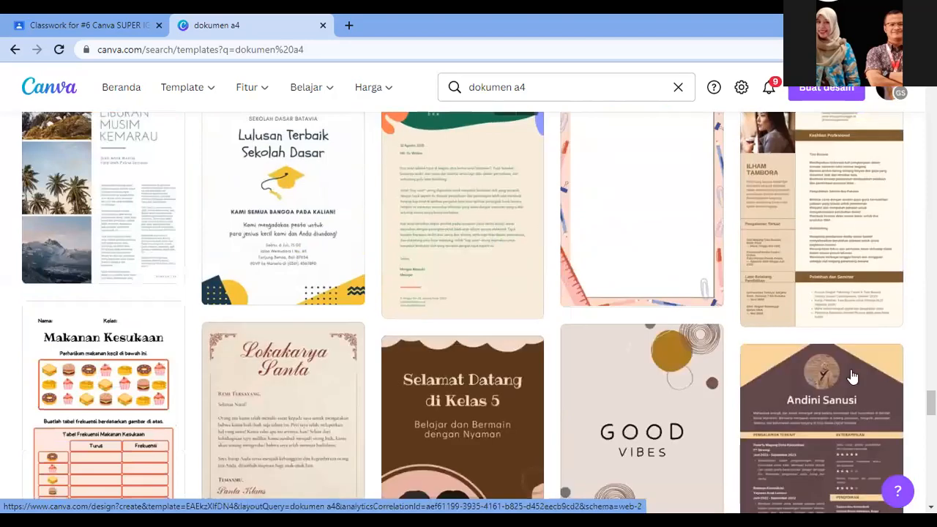
pyautogui.scroll(-5, 853, 377)
pyautogui.scroll(-10, 769, 373)
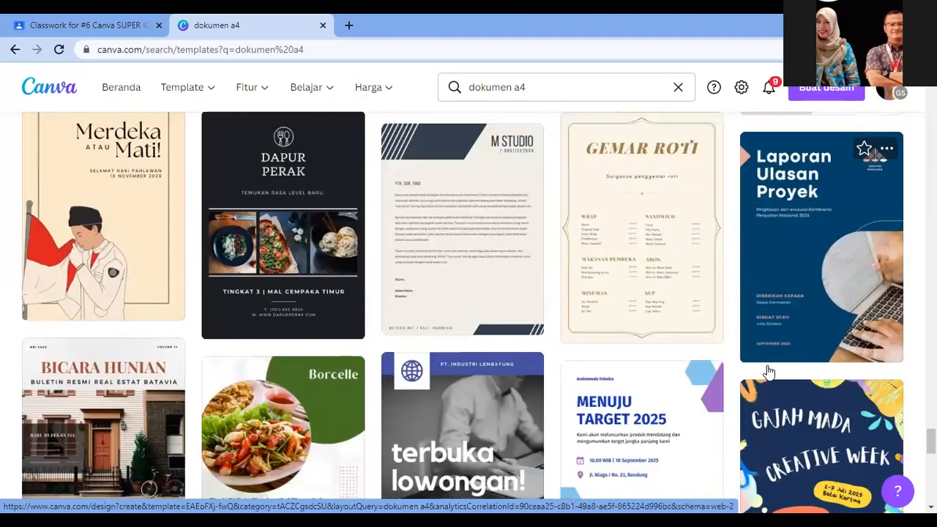
pyautogui.scroll(-5, 769, 373)
pyautogui.scroll(-10, 767, 372)
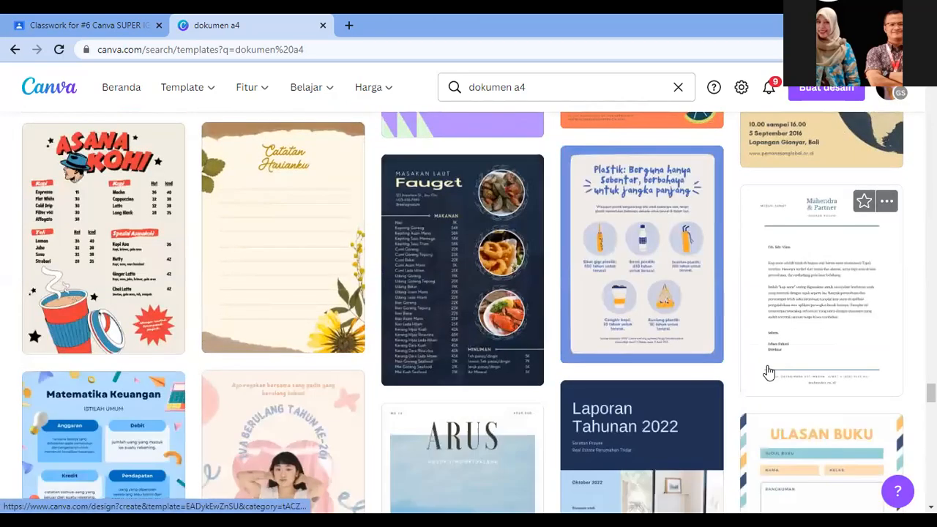
pyautogui.scroll(-7, 768, 373)
pyautogui.scroll(-10, 762, 375)
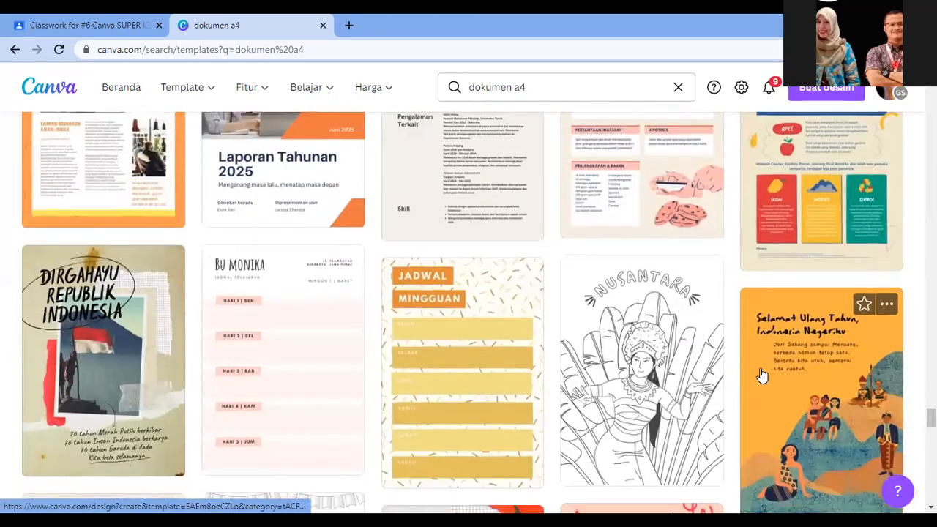
pyautogui.scroll(-8, 761, 375)
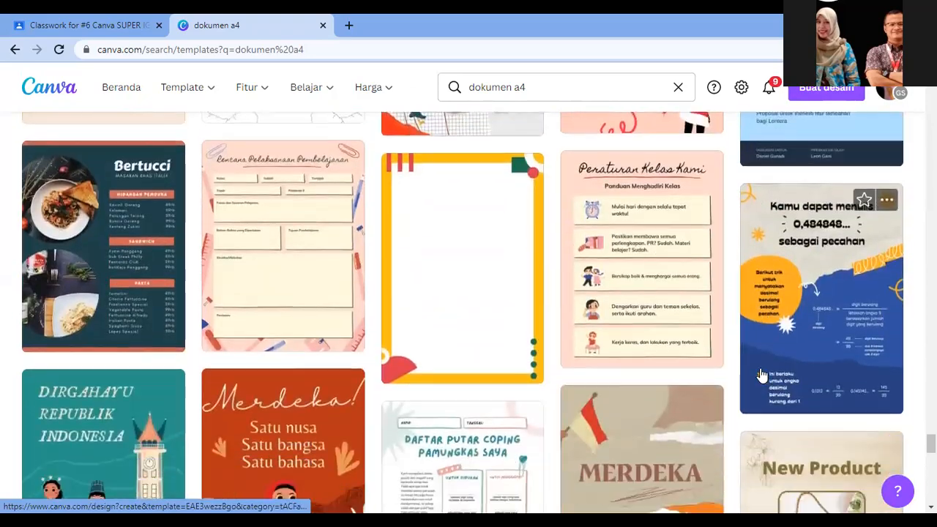
pyautogui.scroll(-7, 762, 375)
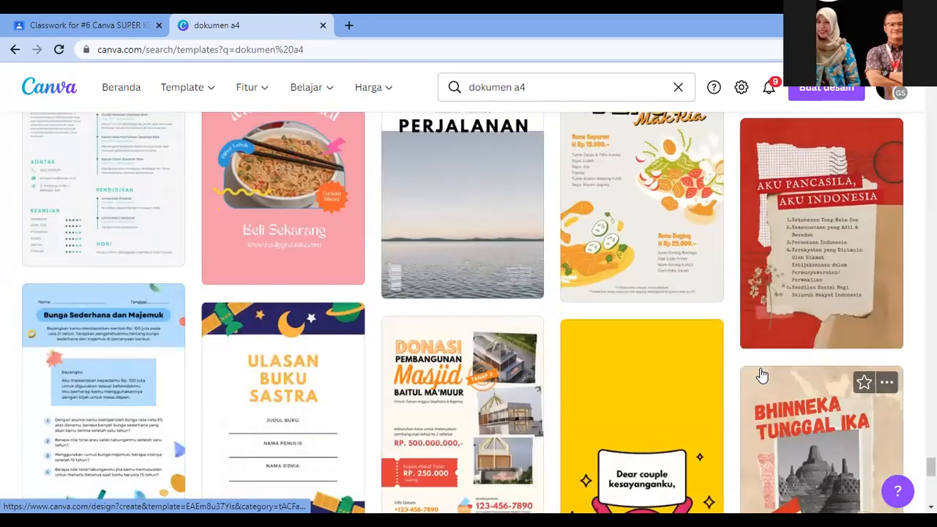
pyautogui.scroll(-8, 761, 375)
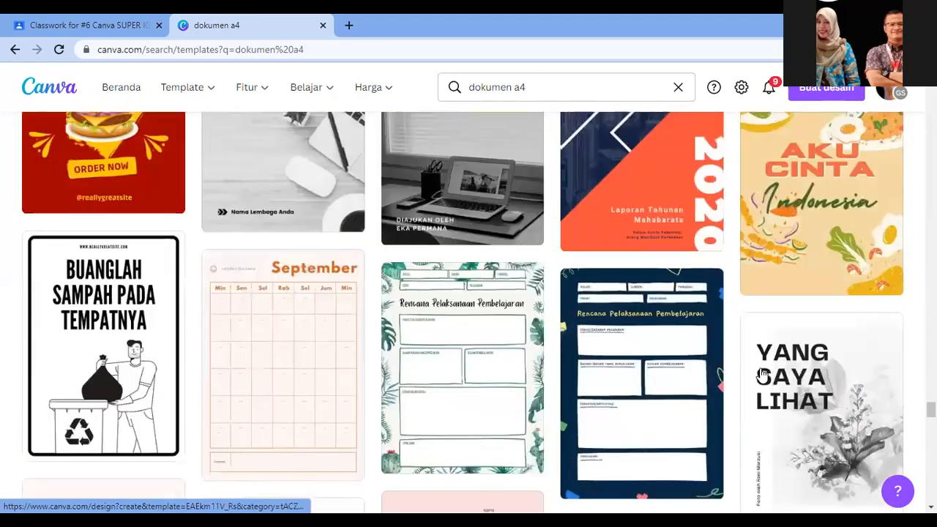
pyautogui.scroll(-8, 761, 375)
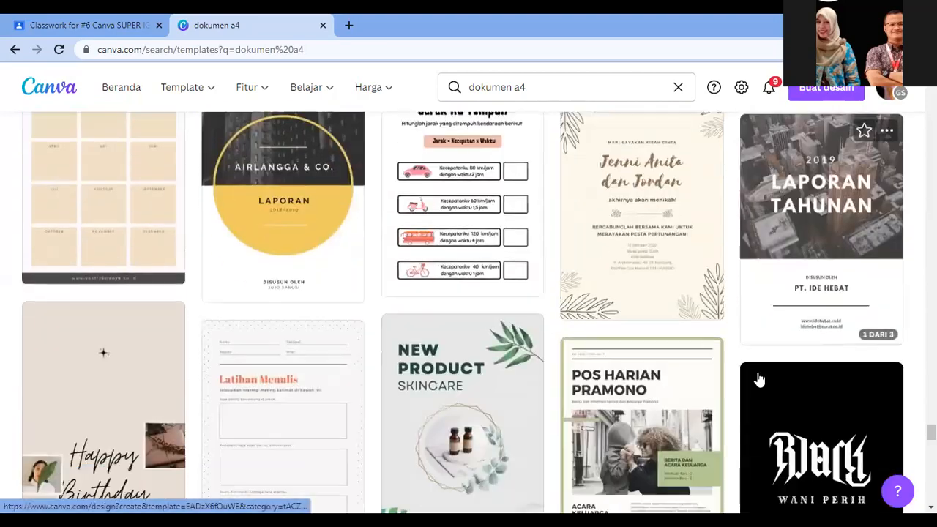
pyautogui.scroll(-8, 759, 378)
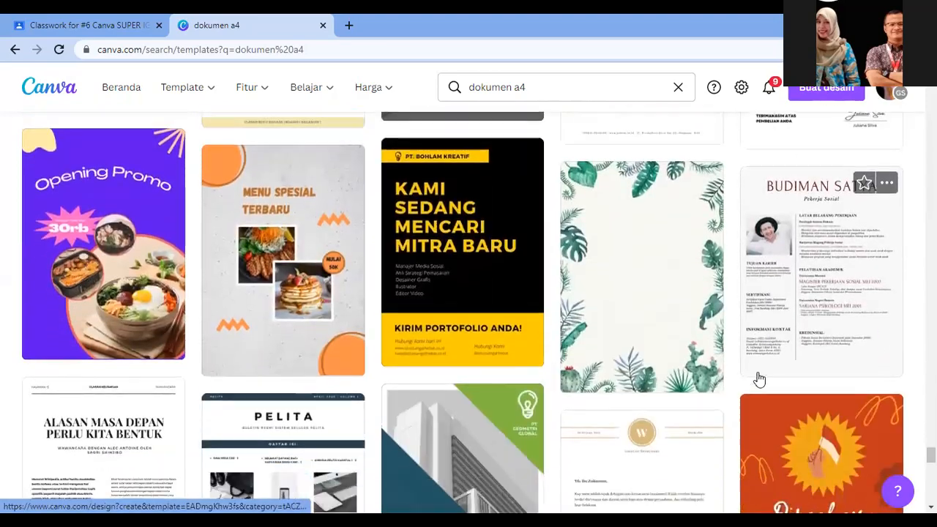
pyautogui.scroll(-6, 757, 389)
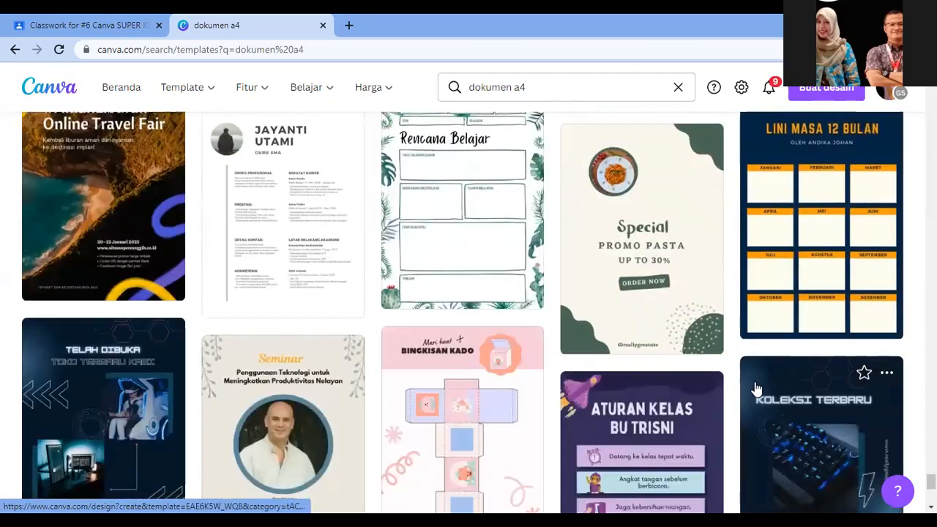
pyautogui.scroll(-9, 757, 389)
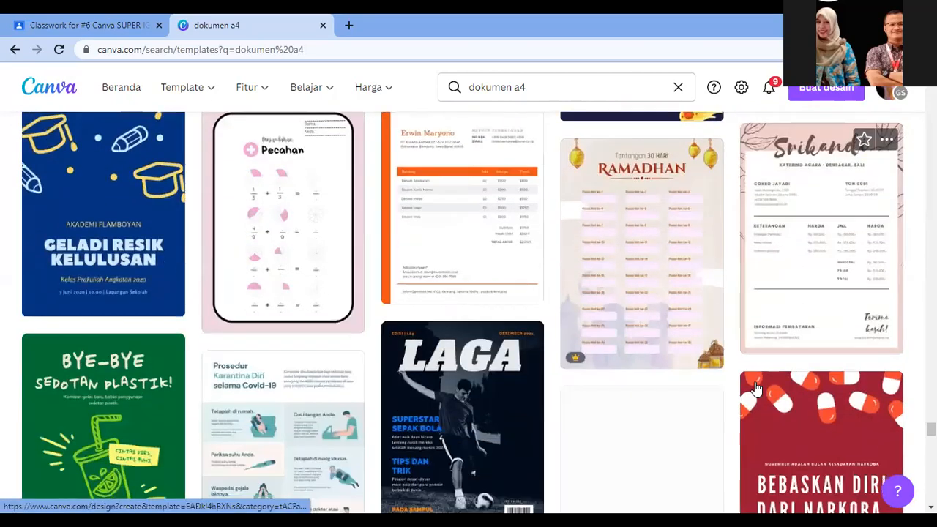
pyautogui.scroll(-2, 757, 389)
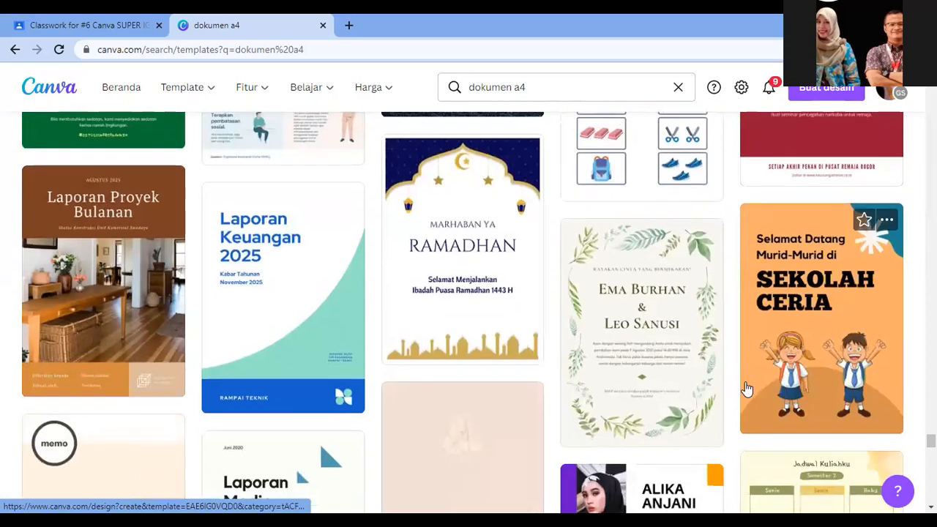
pyautogui.scroll(-10, 747, 392)
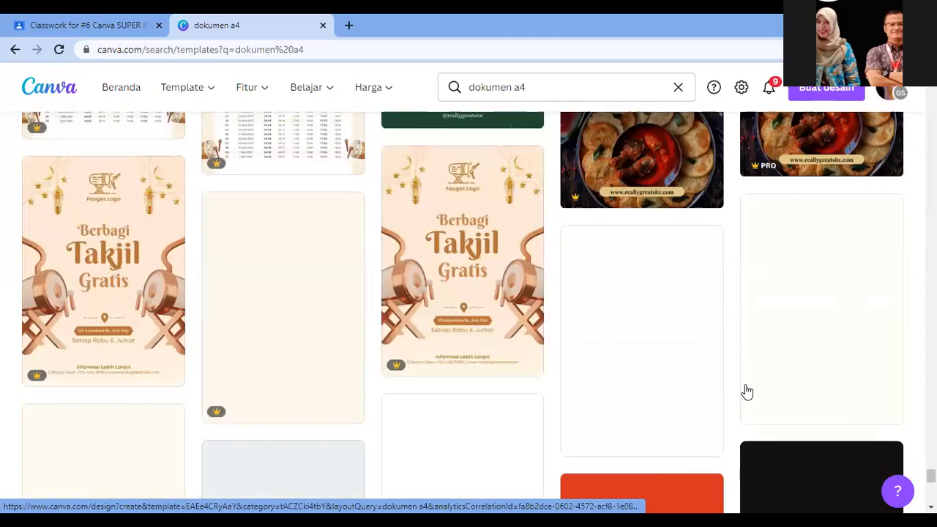
pyautogui.scroll(-10, 747, 392)
pyautogui.scroll(-12, 747, 392)
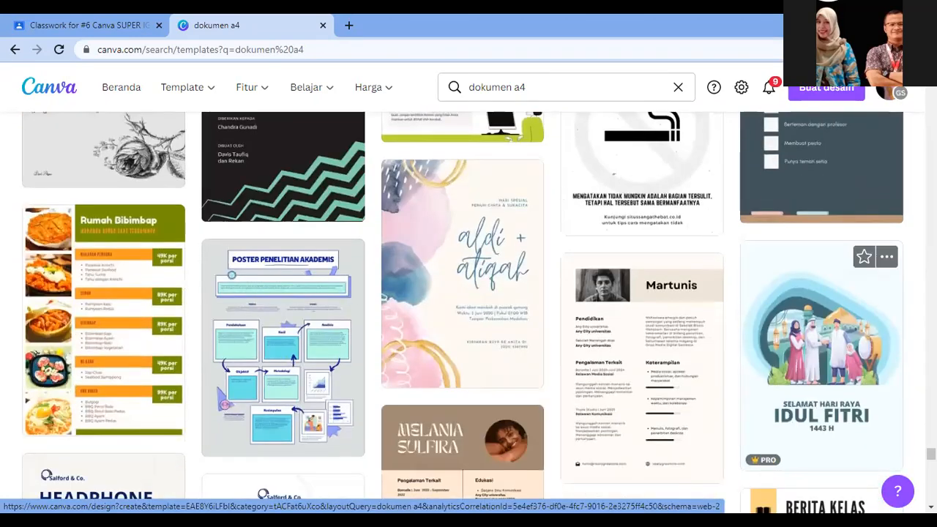
pyautogui.scroll(4, 523, 266)
pyautogui.scroll(-10, 524, 260)
pyautogui.scroll(12, 526, 354)
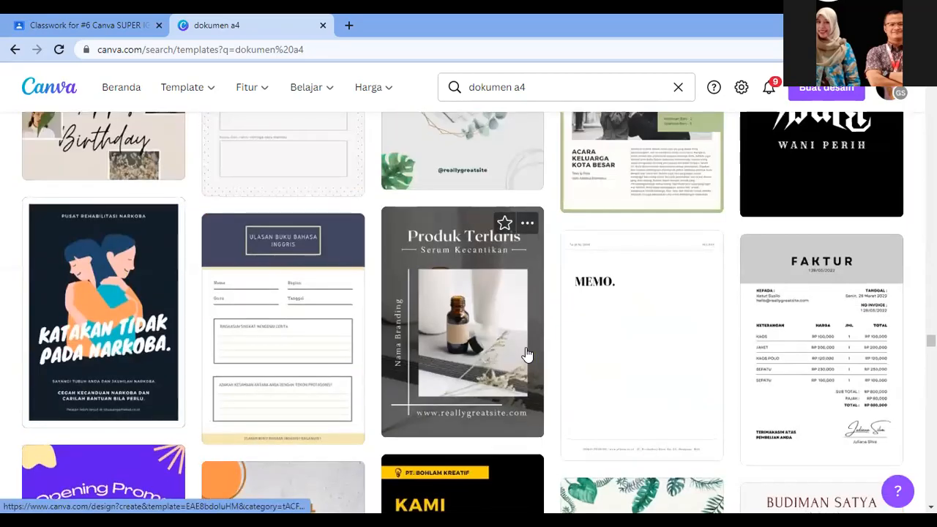
pyautogui.scroll(7, 527, 355)
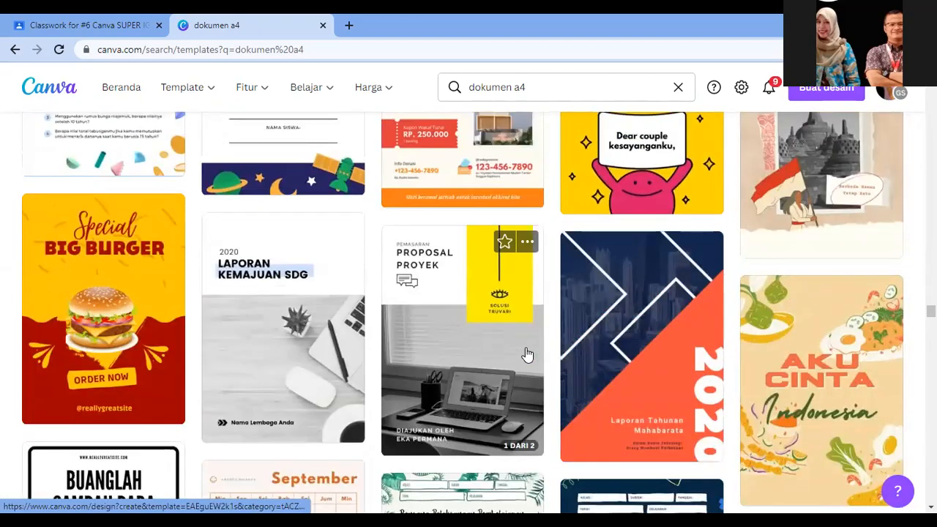
pyautogui.scroll(1, 527, 356)
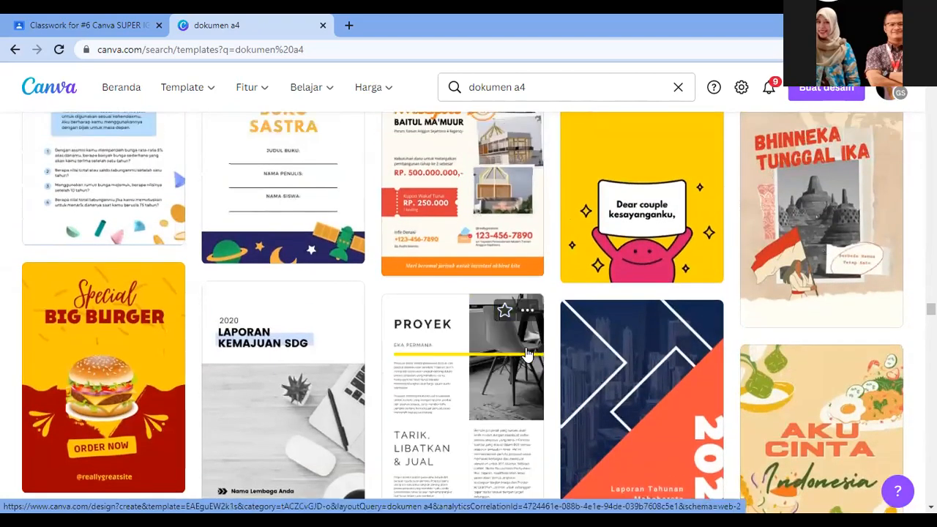
pyautogui.scroll(2, 527, 355)
pyautogui.scroll(10, 527, 355)
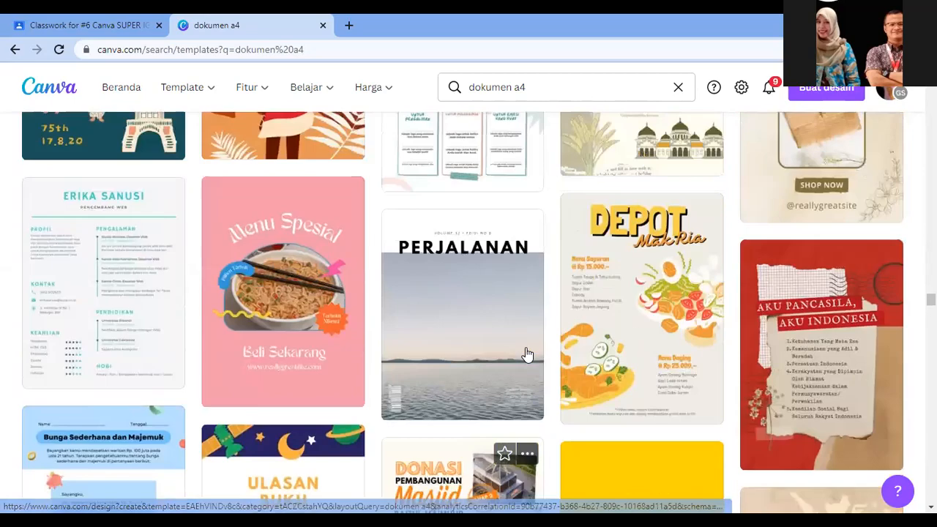
pyautogui.scroll(8, 527, 355)
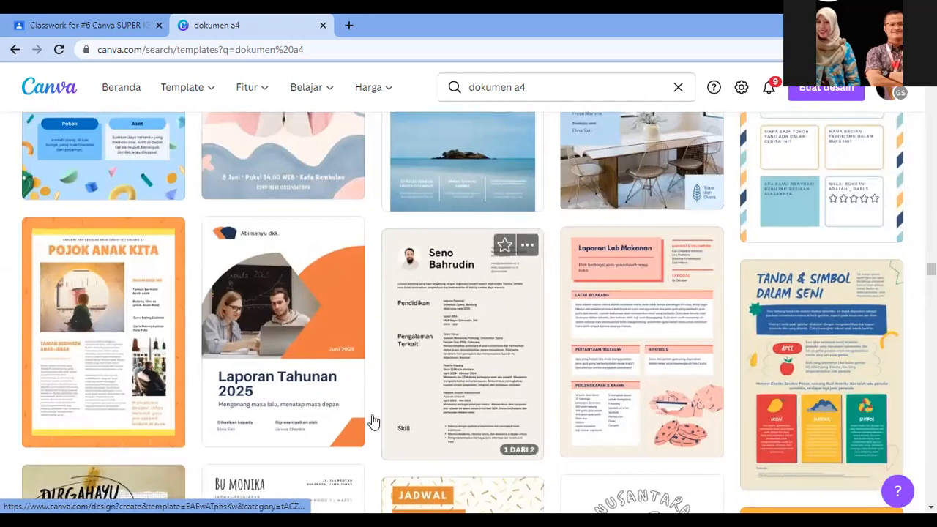
pyautogui.scroll(-1, 335, 391)
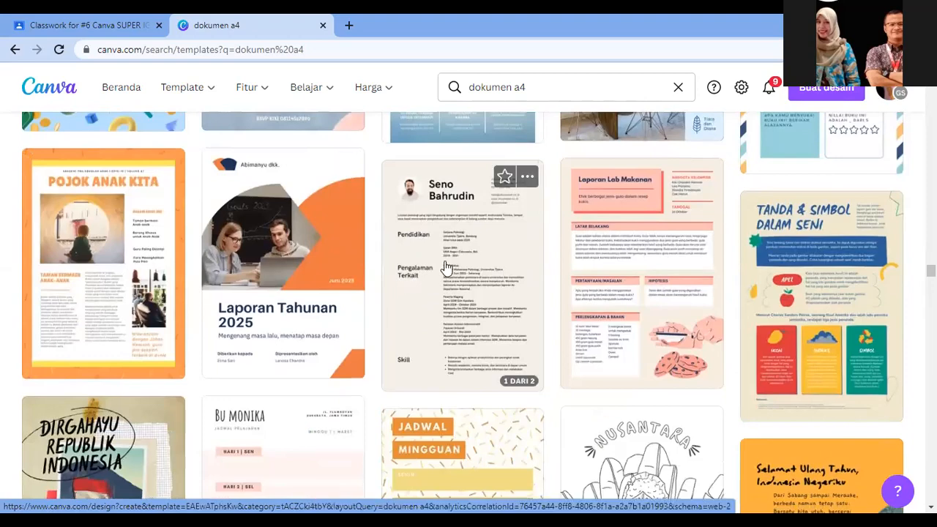
pyautogui.scroll(-3, 644, 262)
pyautogui.scroll(1, 644, 262)
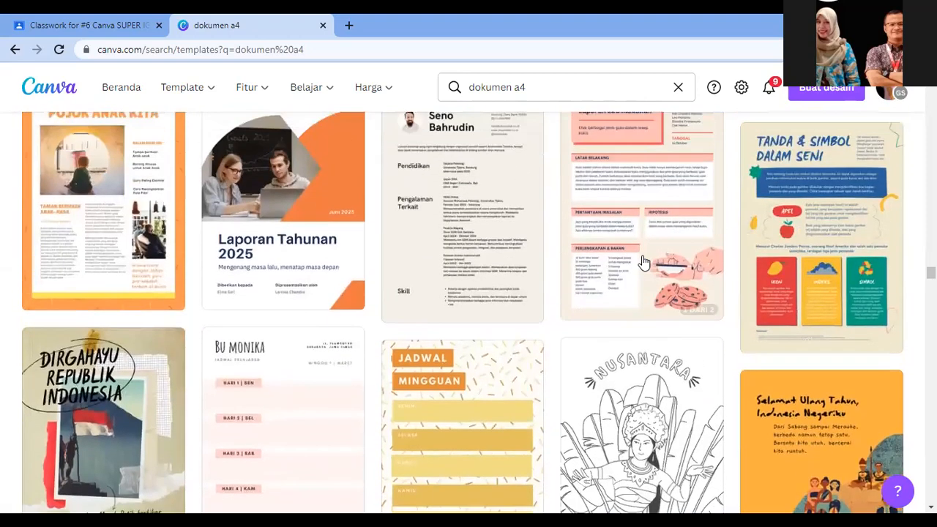
pyautogui.scroll(3, 644, 263)
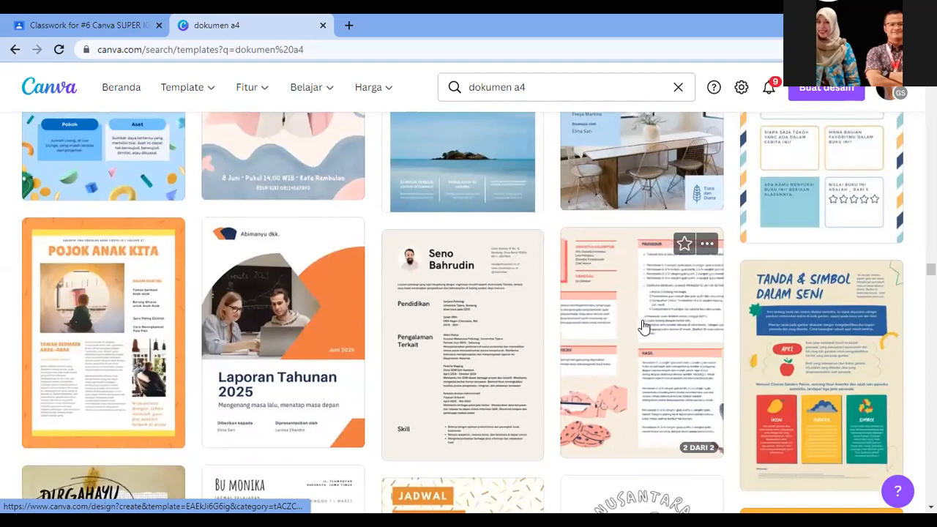
pyautogui.scroll(4, 642, 329)
pyautogui.scroll(-2, 642, 327)
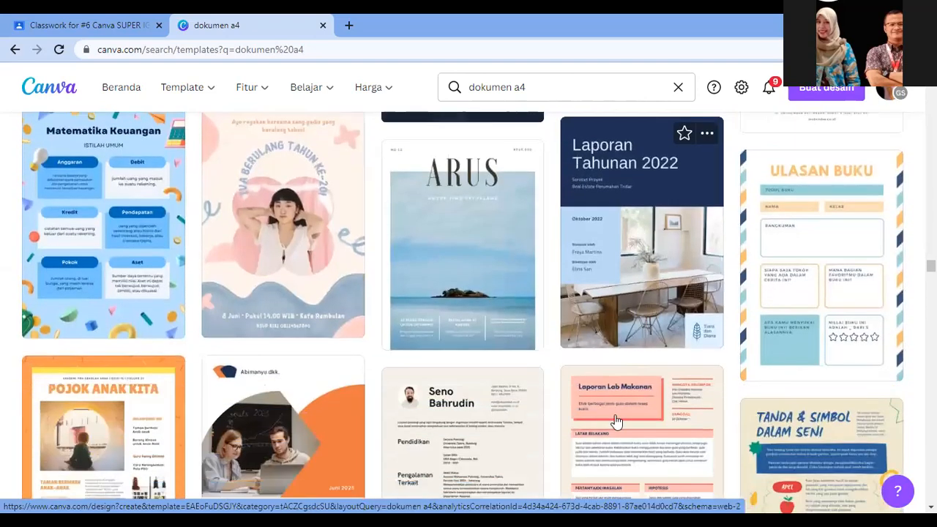
pyautogui.click(634, 265)
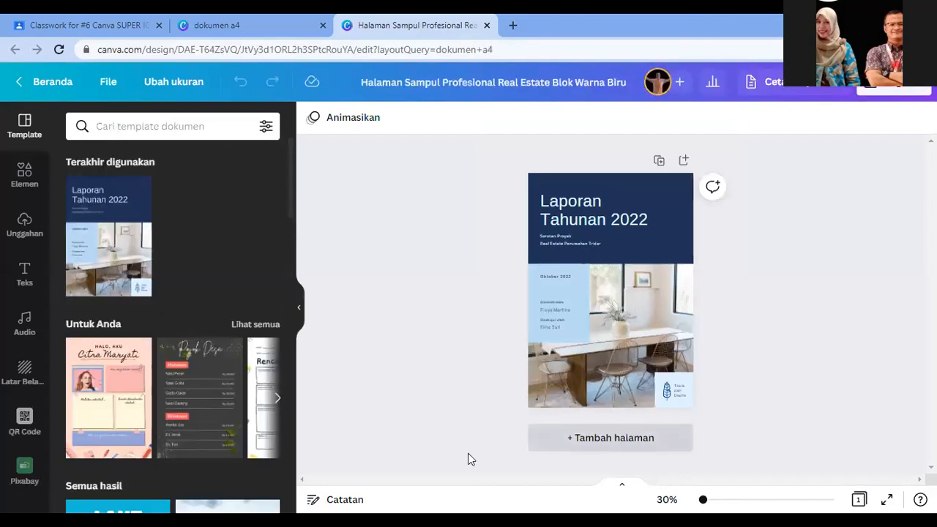
# Step: Replace the cover title 'Laporan Tahunan 2022' with 'GETARAN GELOMBANG BUNYI'
pyautogui.scroll(-1, 198, 459)
pyautogui.scroll(-5, 197, 459)
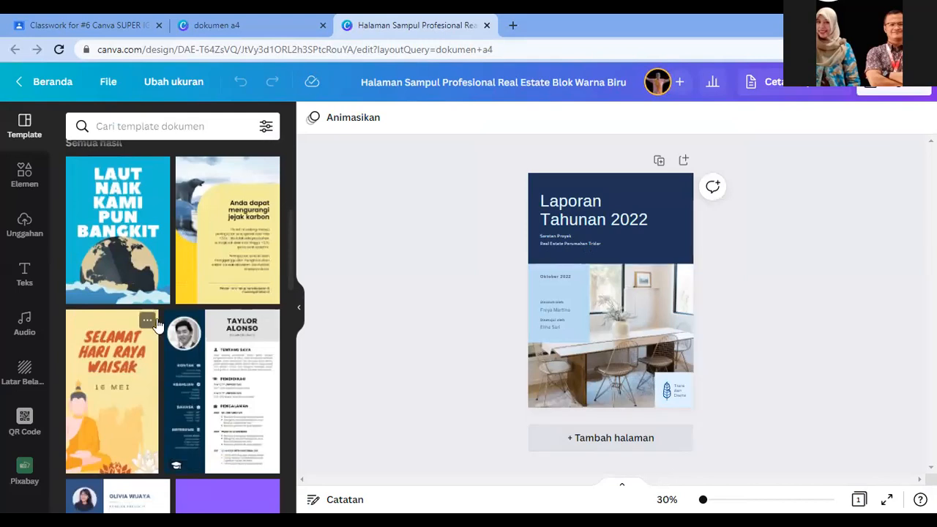
pyautogui.click(579, 224)
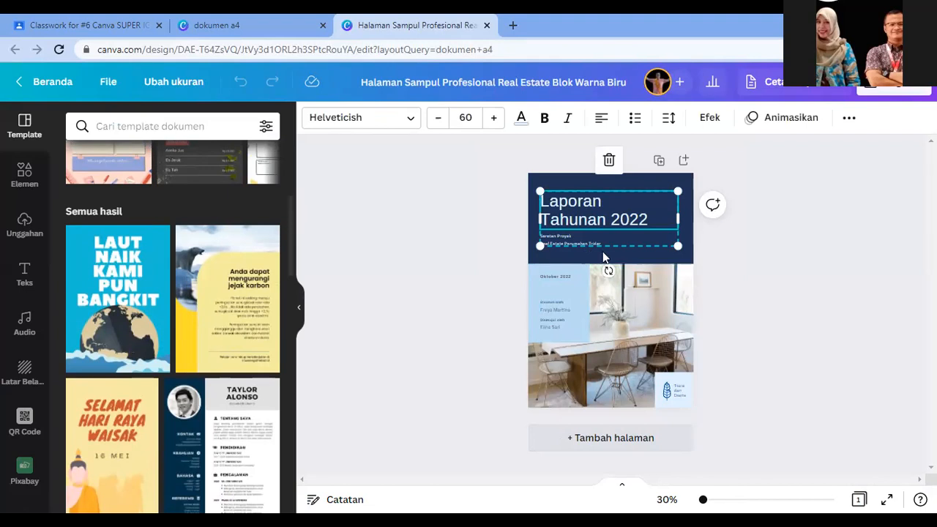
pyautogui.doubleClick(572, 205)
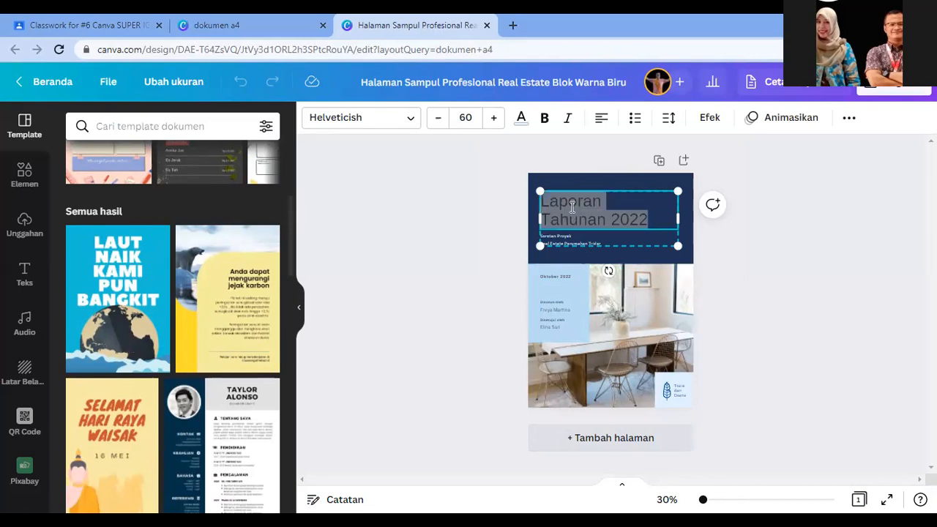
pyautogui.write('GETARAN')
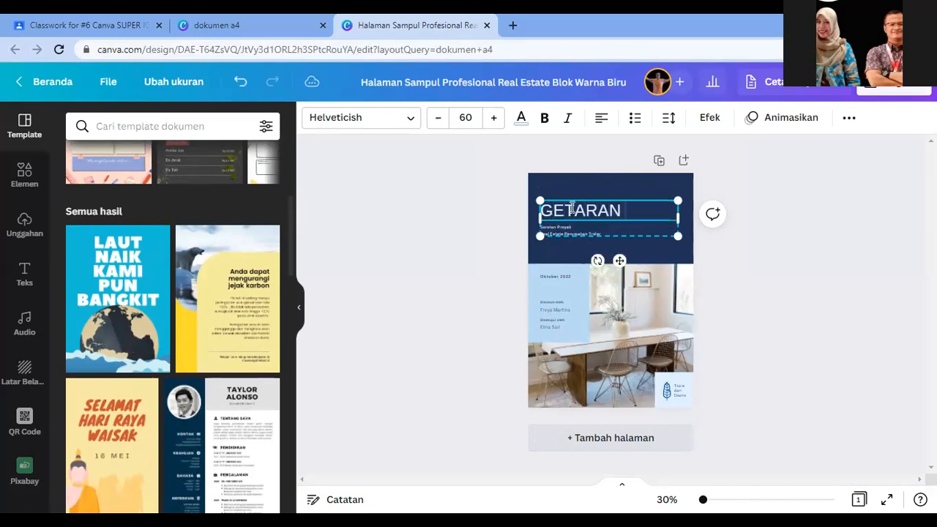
pyautogui.write(' GELOMBANG B')
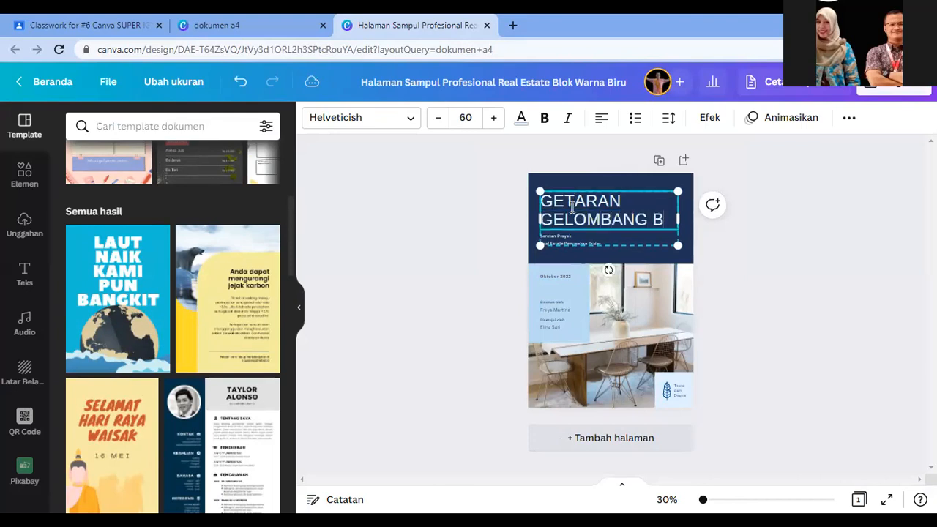
pyautogui.write('UNYI')
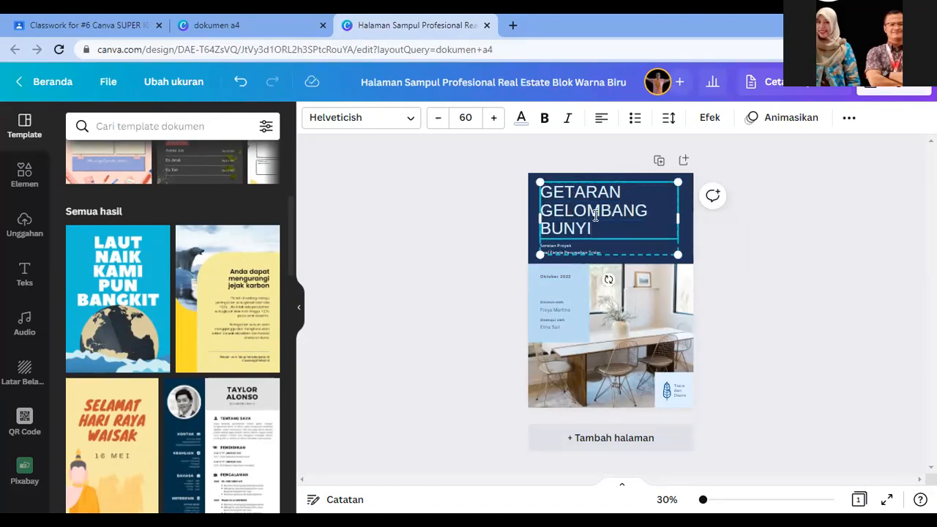
pyautogui.click(788, 272)
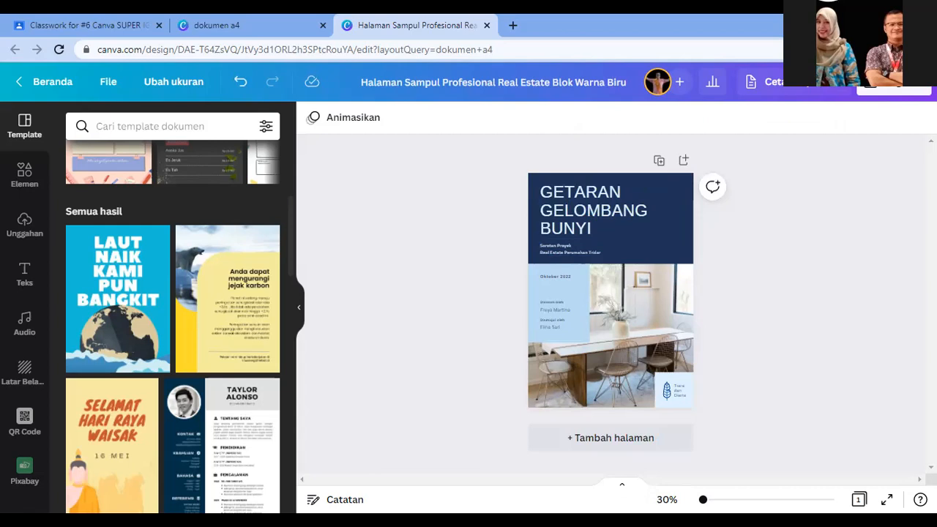
pyautogui.keyDown('ctrl'); pyautogui.scroll(3, 693, 413); pyautogui.keyUp('ctrl')
# Step: Rewrite the cover subtitle as 'BAHAN AJAR FISIKA SMA KELAS XI / MODUL PENGAYAAN'
pyautogui.scroll(-2, 693, 413)
pyautogui.scroll(3, 694, 414)
pyautogui.click(534, 310)
pyautogui.click(537, 309)
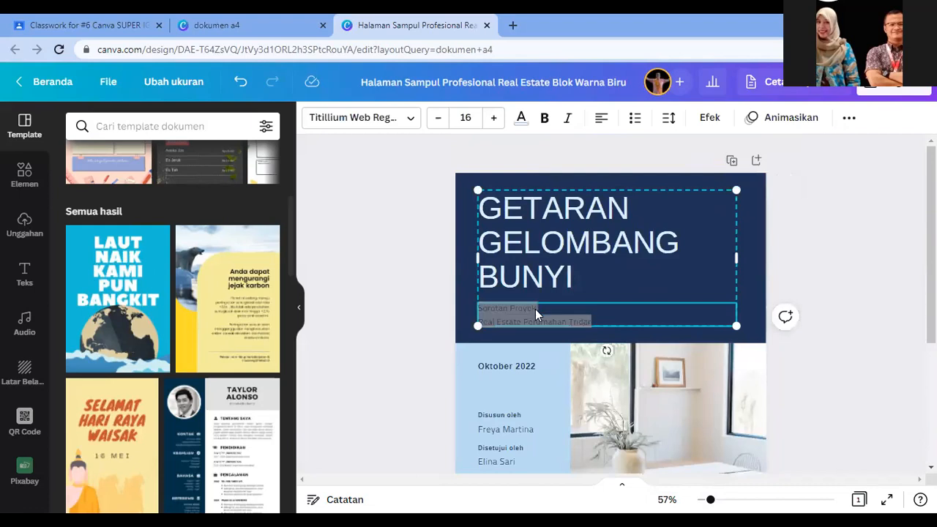
pyautogui.write('BAHAN AJAR FISIKA SMA KELAS XI')
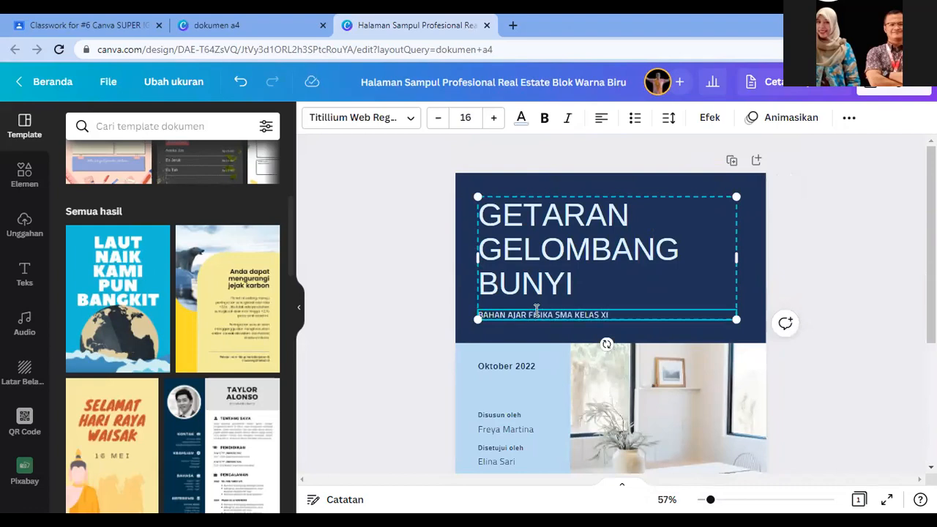
pyautogui.press('Return')
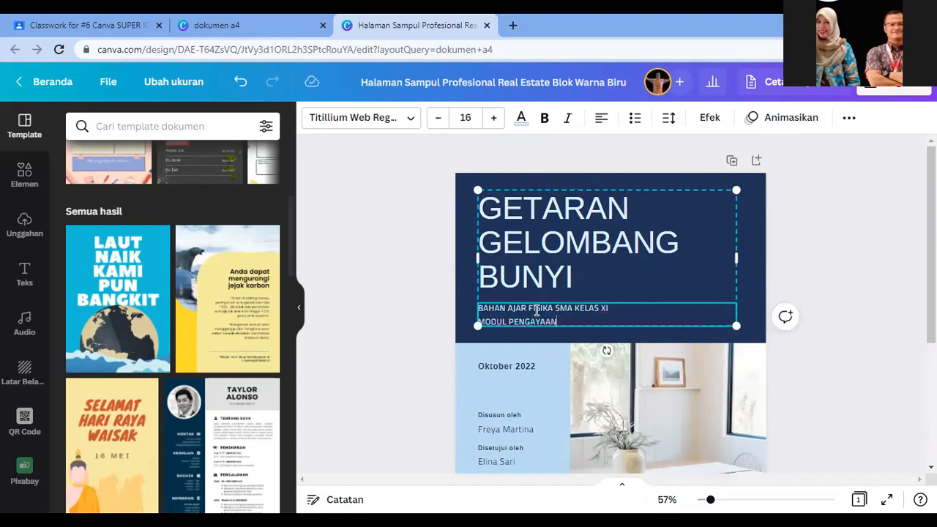
pyautogui.click(831, 272)
# Step: Replace the compiler's name with the author's name and the approver with 'MGMP FISIKA KCD 1'
pyautogui.scroll(-2, 697, 298)
pyautogui.click(758, 300)
pyautogui.click(829, 255)
pyautogui.scroll(2, 829, 255)
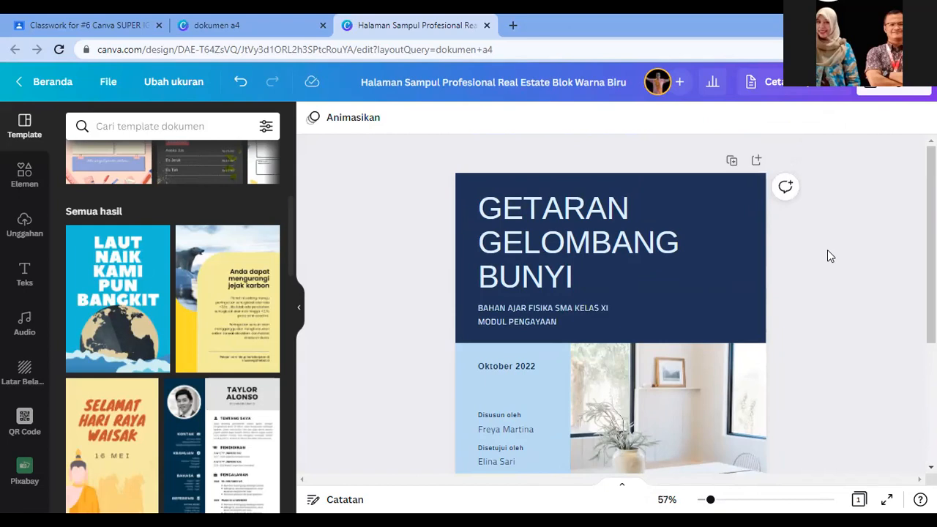
pyautogui.scroll(-2, 710, 307)
pyautogui.click(507, 319)
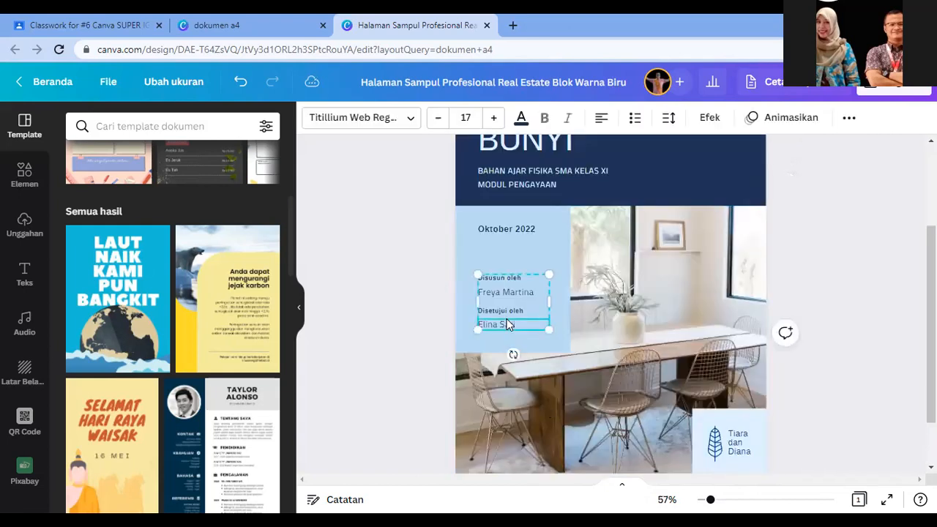
pyautogui.click(530, 254)
pyautogui.click(520, 230)
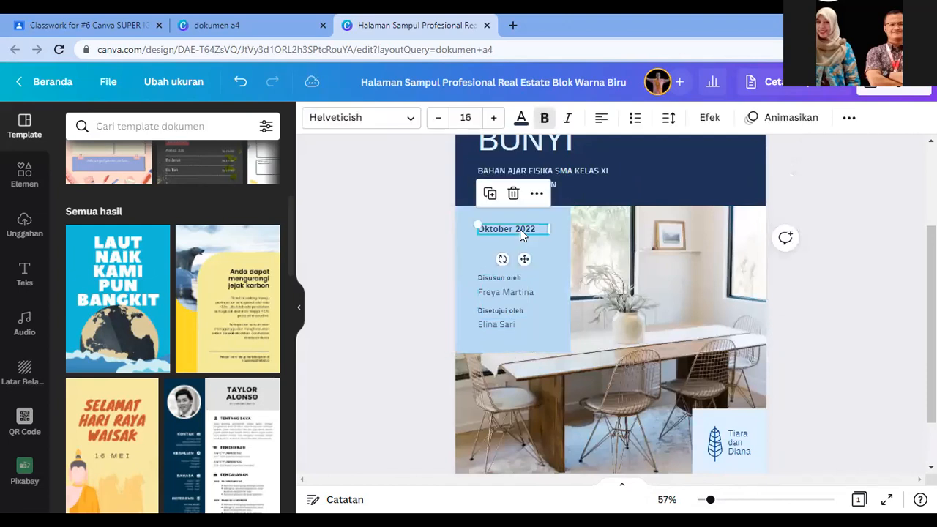
pyautogui.tripleClick(514, 294)
pyautogui.write('KANG DERO')
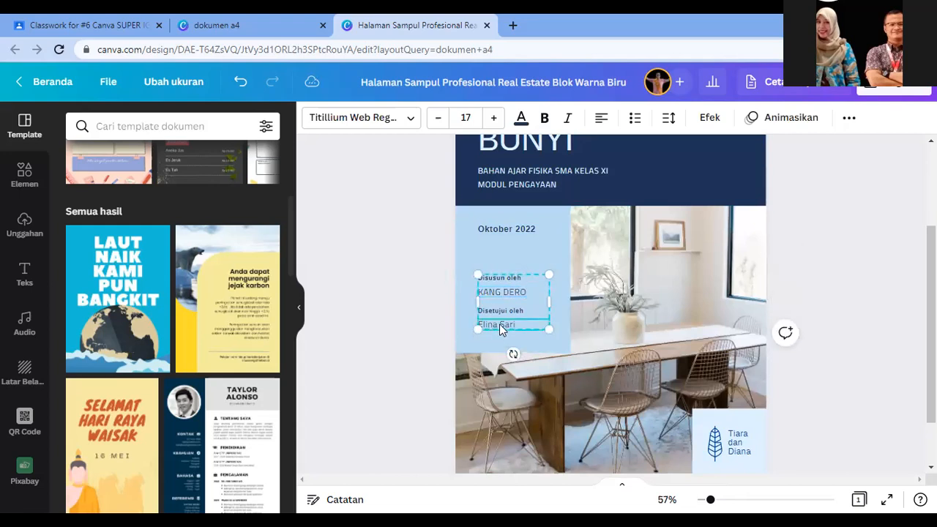
pyautogui.tripleClick(501, 325)
pyautogui.write('MGMP FISIKA KCD 1')
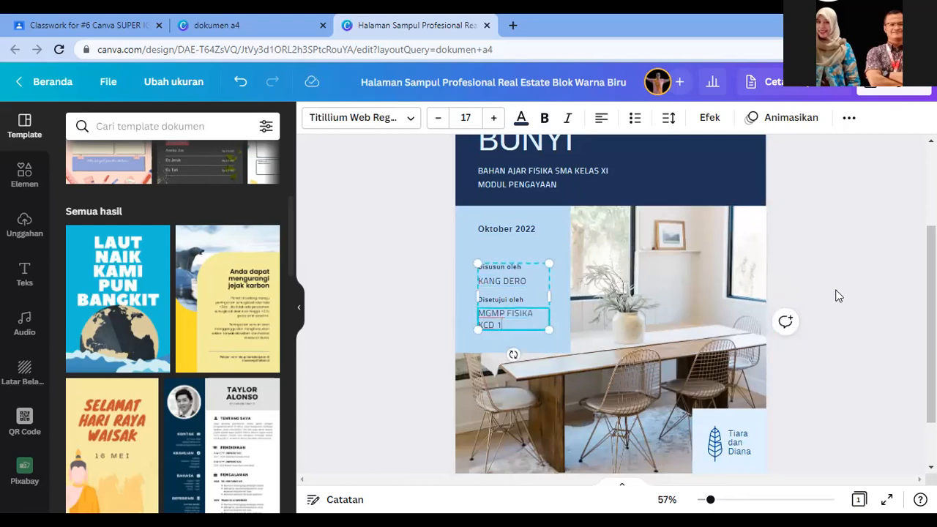
pyautogui.click(863, 280)
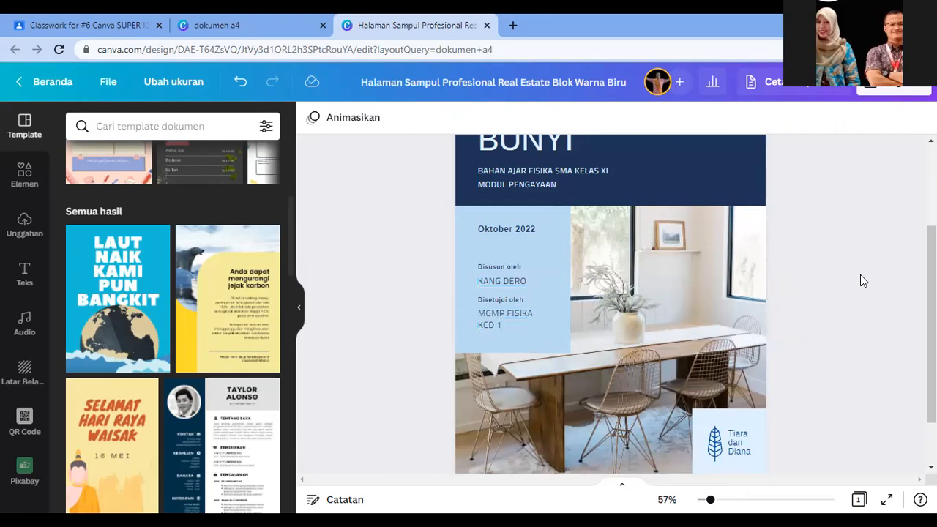
# Step: Delete the dining-room cover photo and search the Elements library for BUNYI, then SLINKI
pyautogui.click(674, 308)
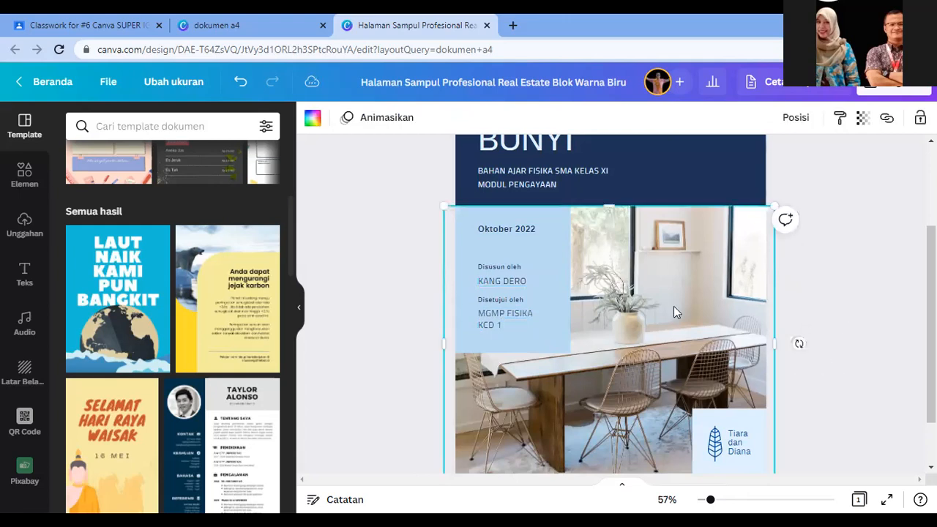
pyautogui.scroll(-2, 674, 316)
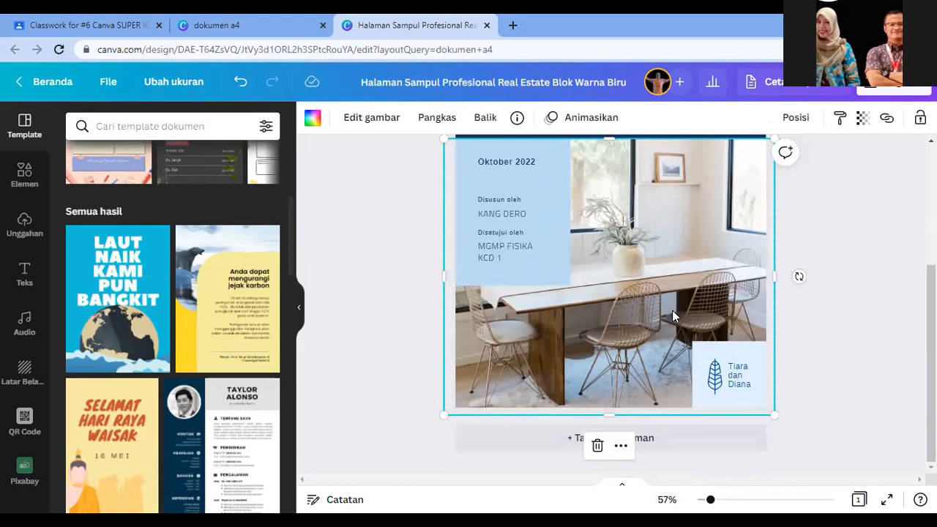
pyautogui.press('Delete')
pyautogui.click(24, 174)
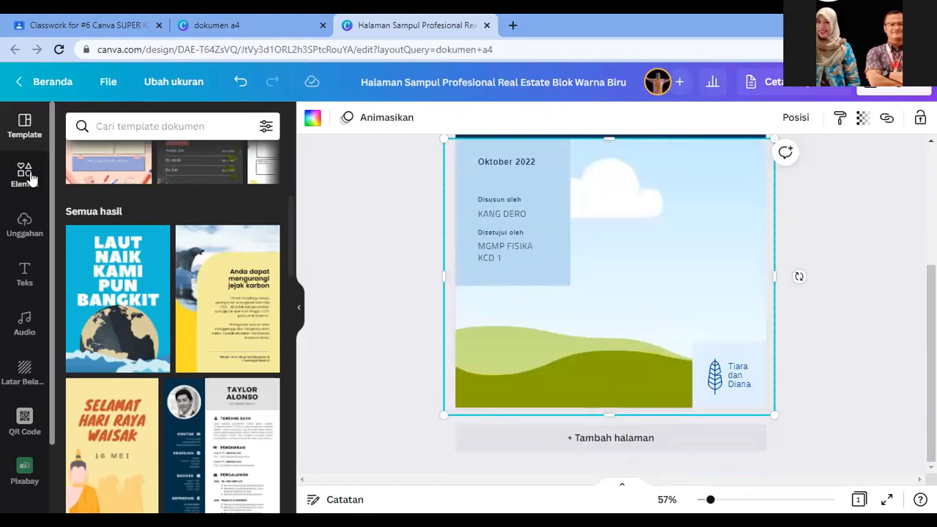
pyautogui.click(196, 126)
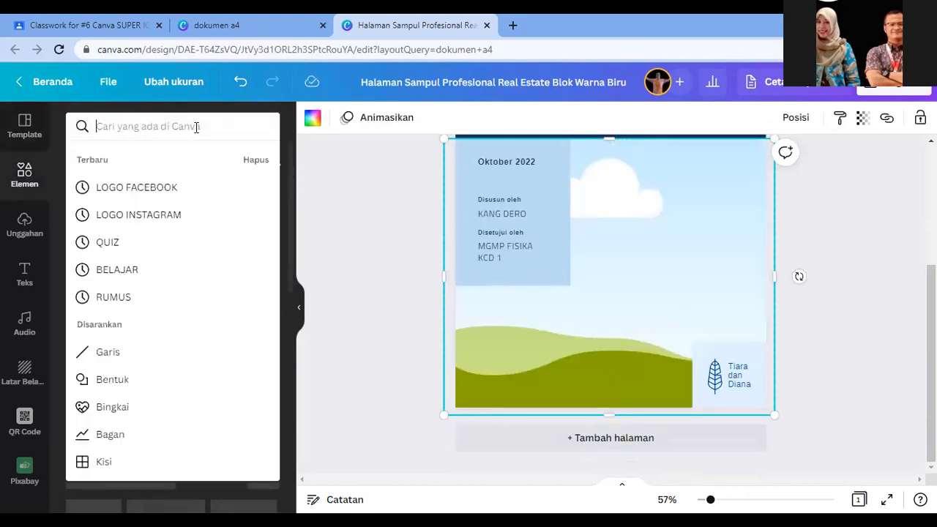
pyautogui.write('BUNYI')
pyautogui.press('Return')
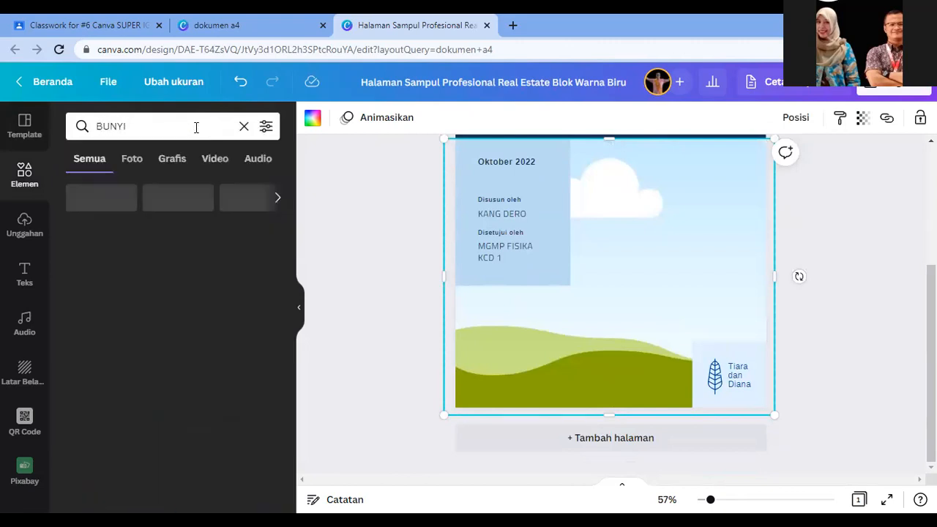
pyautogui.click(149, 129)
pyautogui.write('SLINKI')
pyautogui.press('Return')
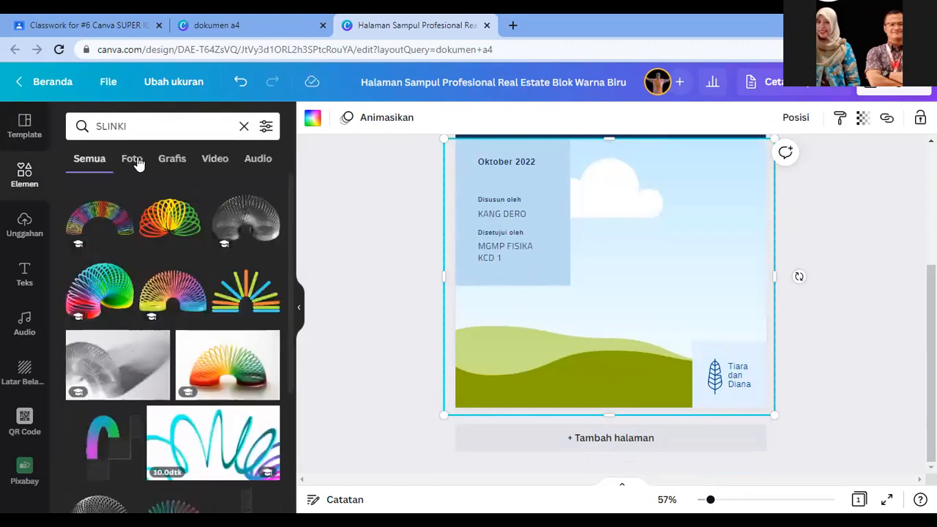
# Step: Filter the results to photos and drag the rainbow slinky photo into the cover's picture frame
pyautogui.click(133, 160)
pyautogui.scroll(-2, 187, 352)
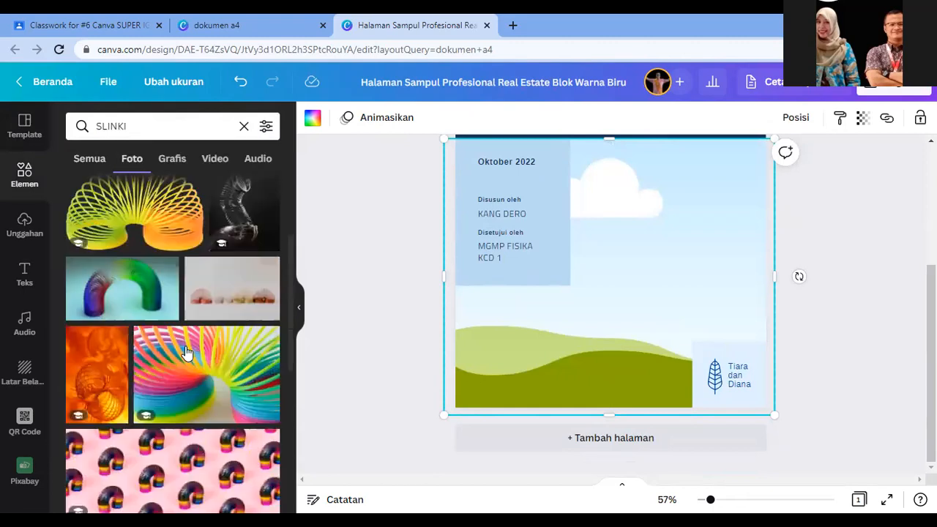
pyautogui.scroll(-1, 187, 352)
pyautogui.scroll(2, 218, 352)
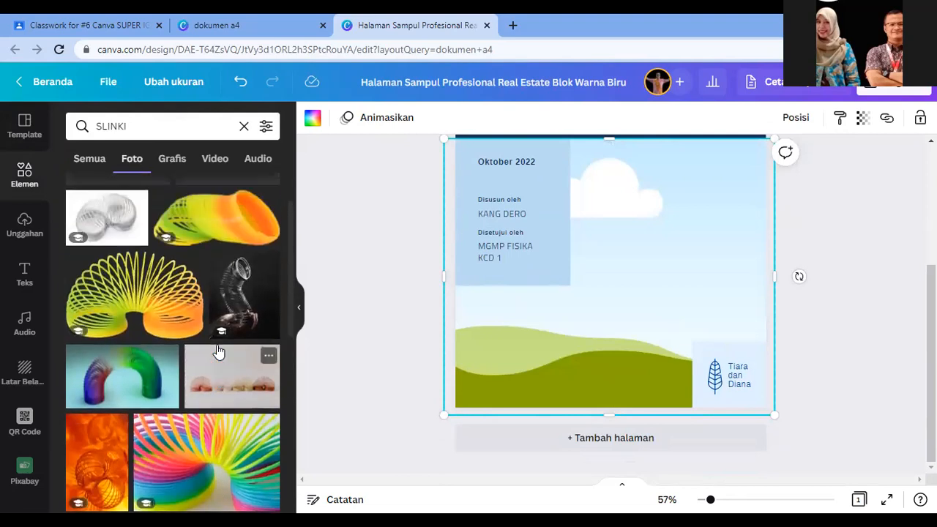
pyautogui.scroll(1, 218, 352)
pyautogui.scroll(-2, 231, 411)
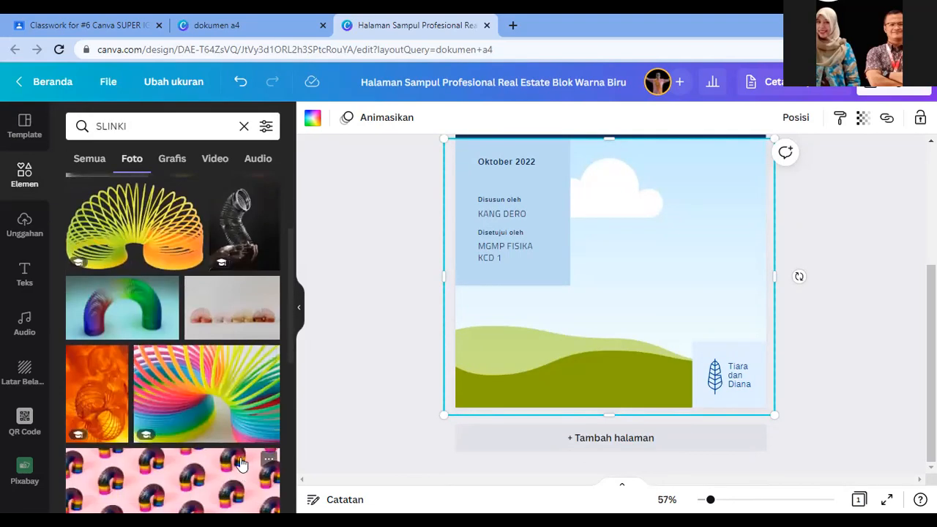
pyautogui.scroll(-3, 242, 463)
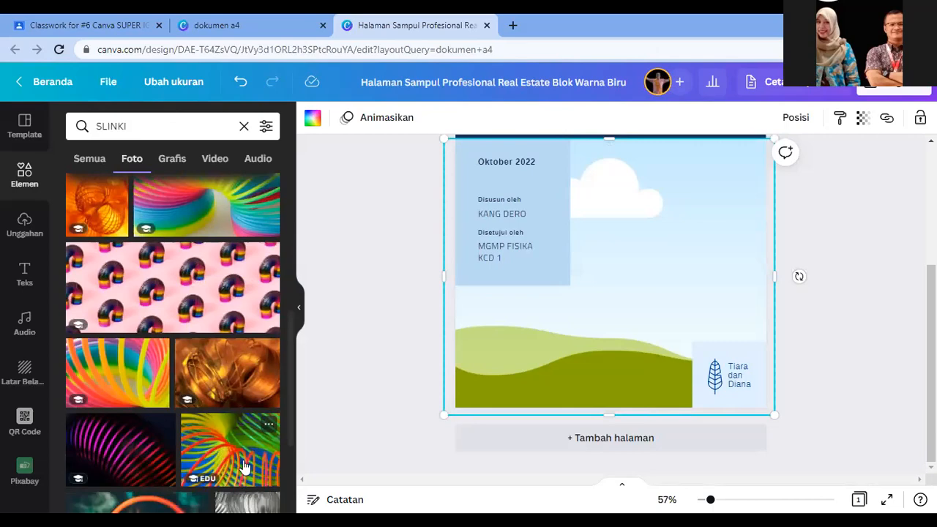
pyautogui.scroll(-3, 244, 466)
pyautogui.scroll(5, 244, 466)
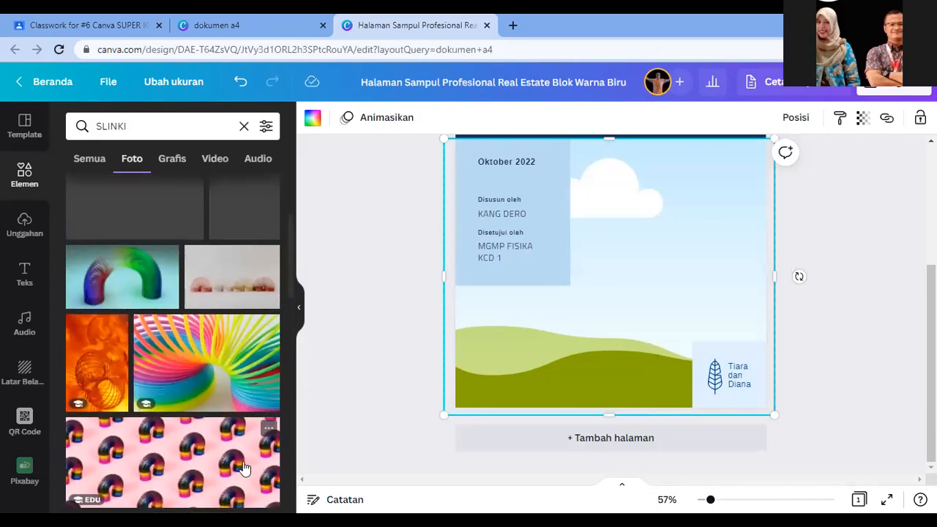
pyautogui.click(206, 359)
pyautogui.moveTo(640, 214); pyautogui.dragTo(663, 312)
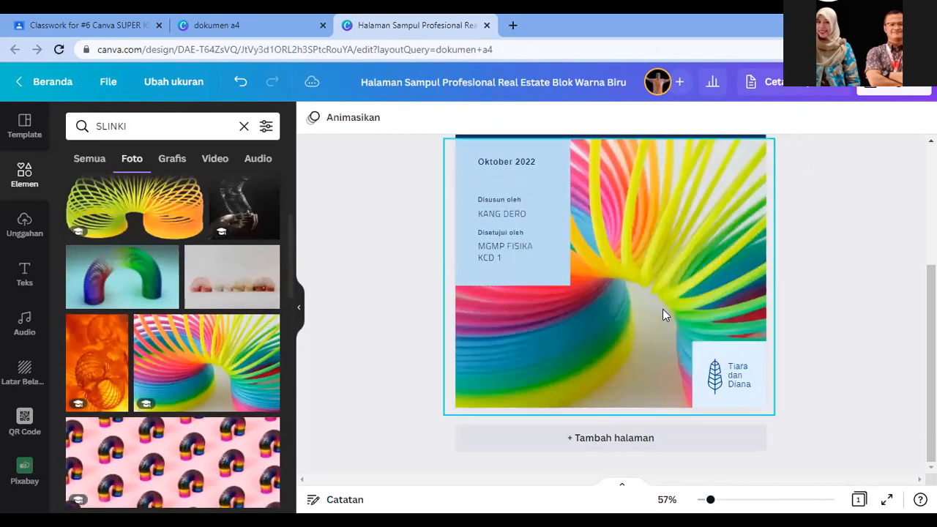
pyautogui.scroll(3, 868, 309)
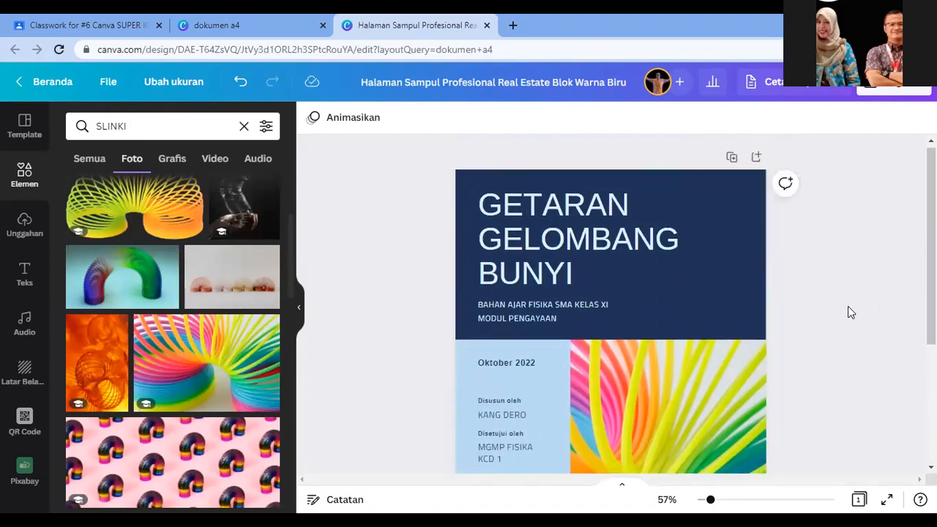
pyautogui.scroll(-3, 770, 366)
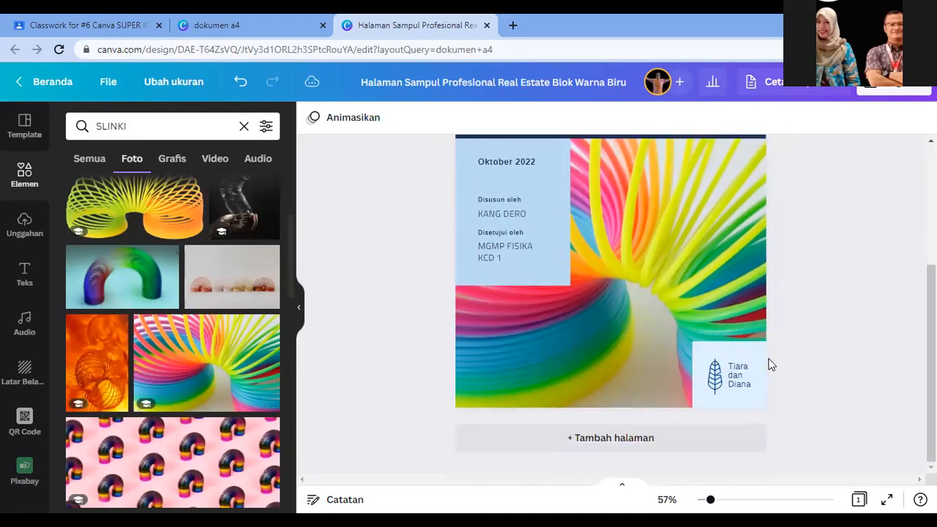
# Step: Delete the Tiara dan Diana logo text and leaf icon, leaving the light-blue box empty
pyautogui.click(731, 376)
pyautogui.click(828, 339)
pyautogui.click(741, 370)
pyautogui.press('Delete')
pyautogui.click(732, 374)
pyautogui.click(716, 377)
pyautogui.press('Delete')
pyautogui.click(718, 376)
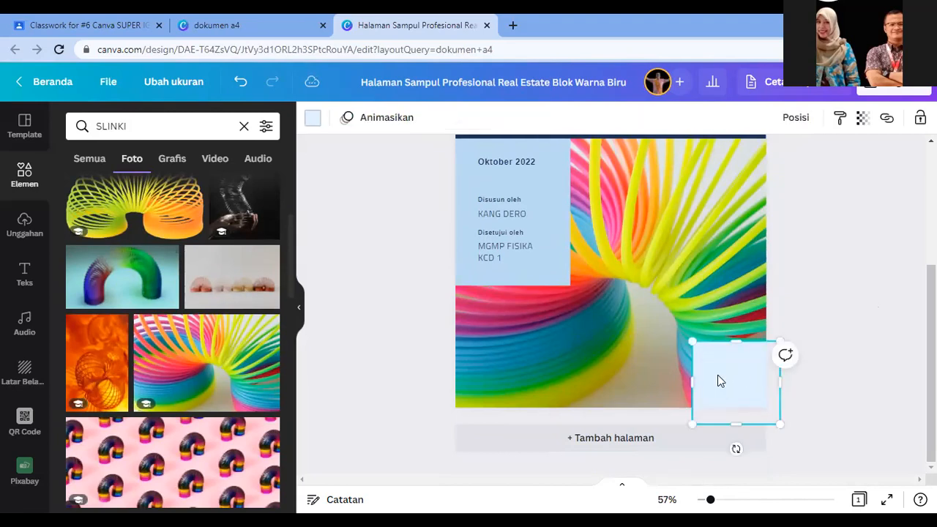
# Step: Search elements for SCAN, then BARCODE, and choose the 780198 barcode photo
pyautogui.click(24, 421)
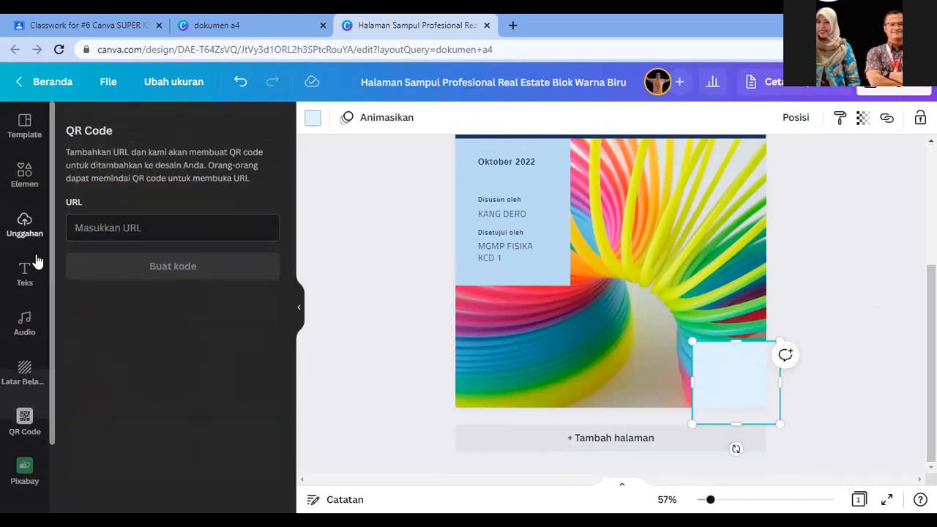
pyautogui.click(24, 226)
pyautogui.click(32, 187)
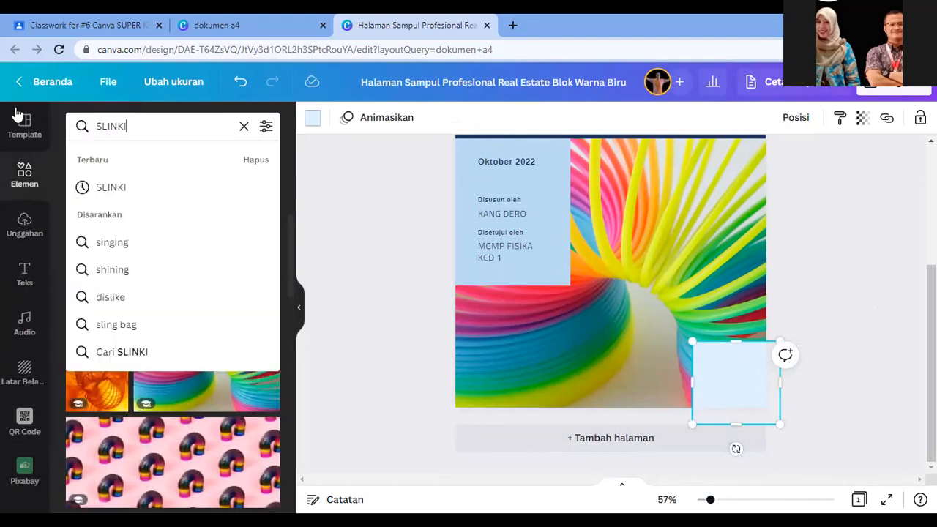
pyautogui.write('SCAN')
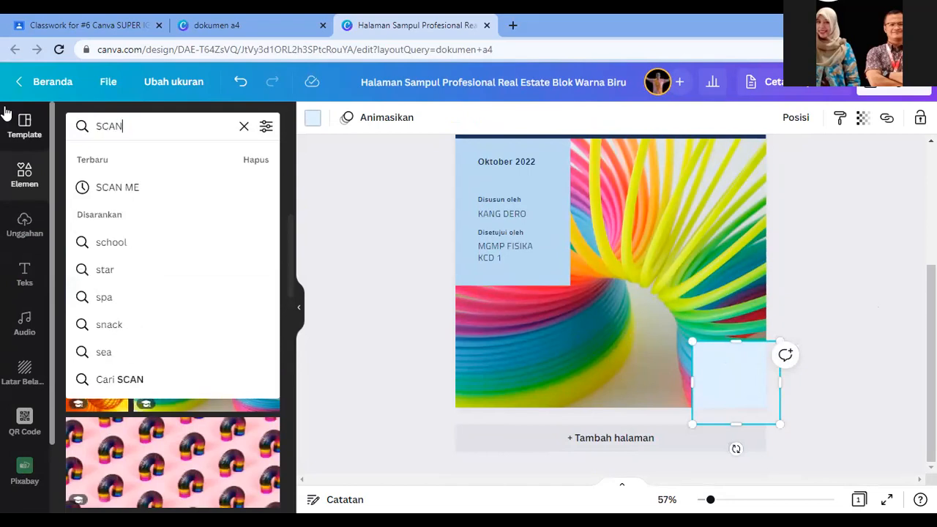
pyautogui.press('Return')
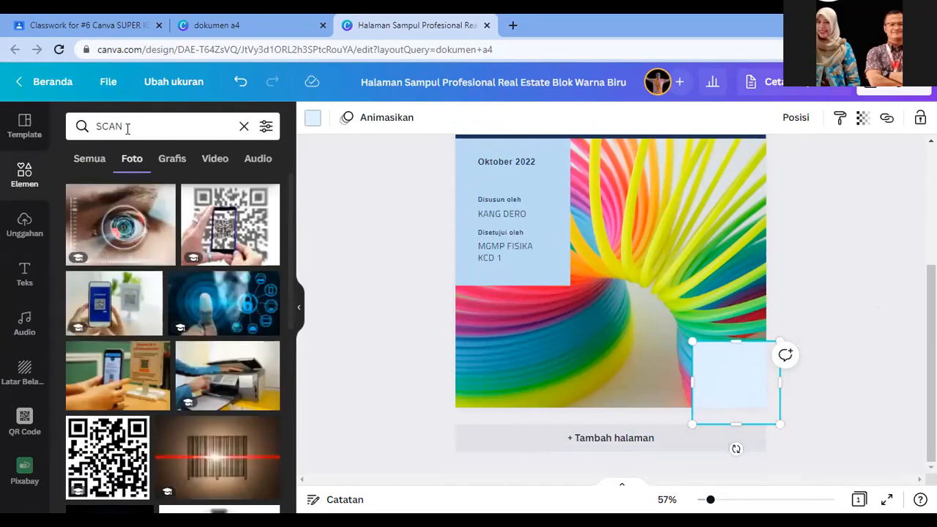
pyautogui.click(128, 128)
pyautogui.write('BARCODE')
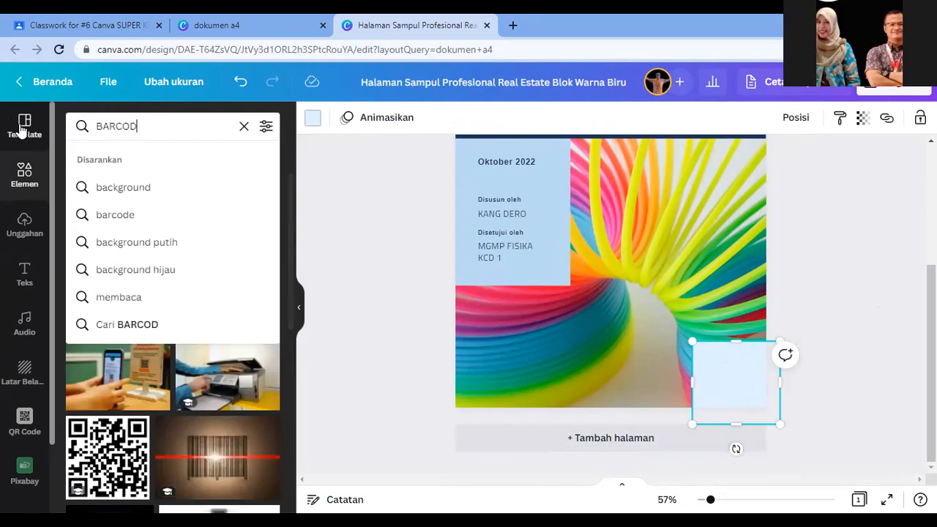
pyautogui.press('Return')
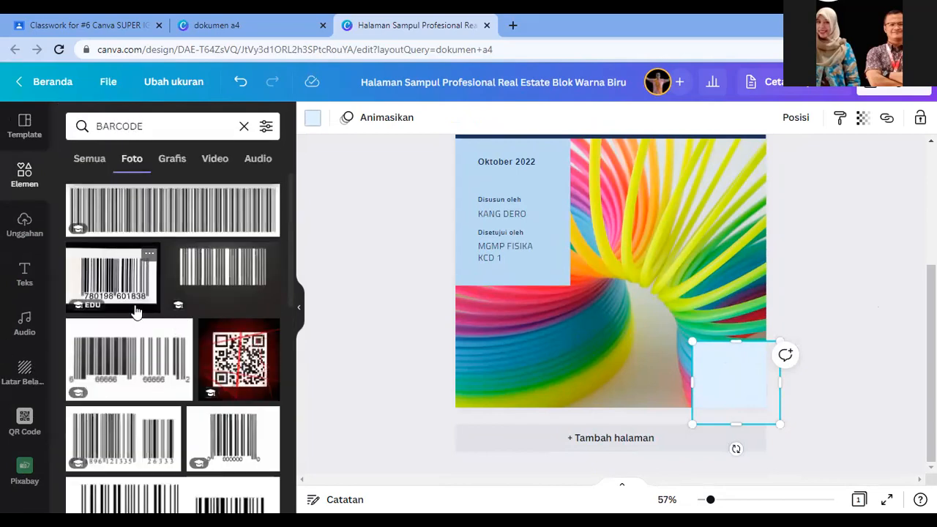
pyautogui.scroll(-1, 185, 410)
pyautogui.scroll(1, 187, 415)
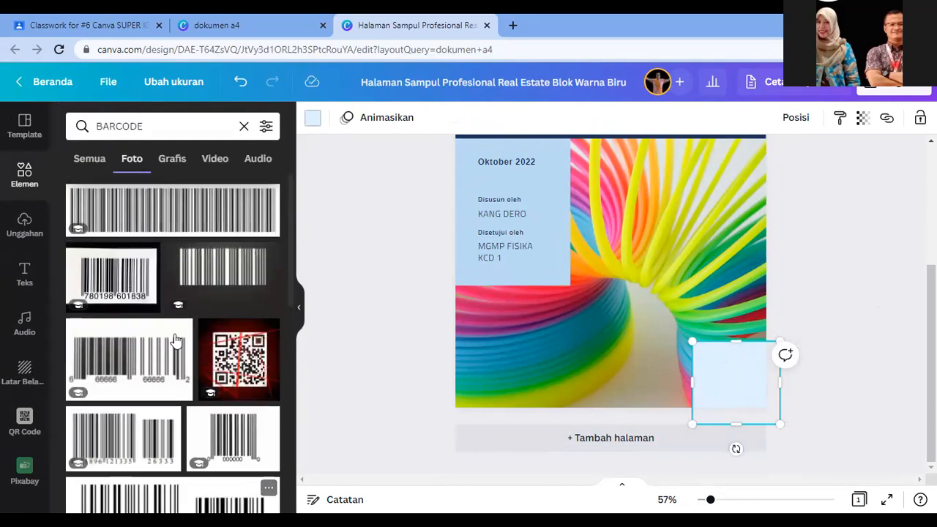
pyautogui.click(130, 271)
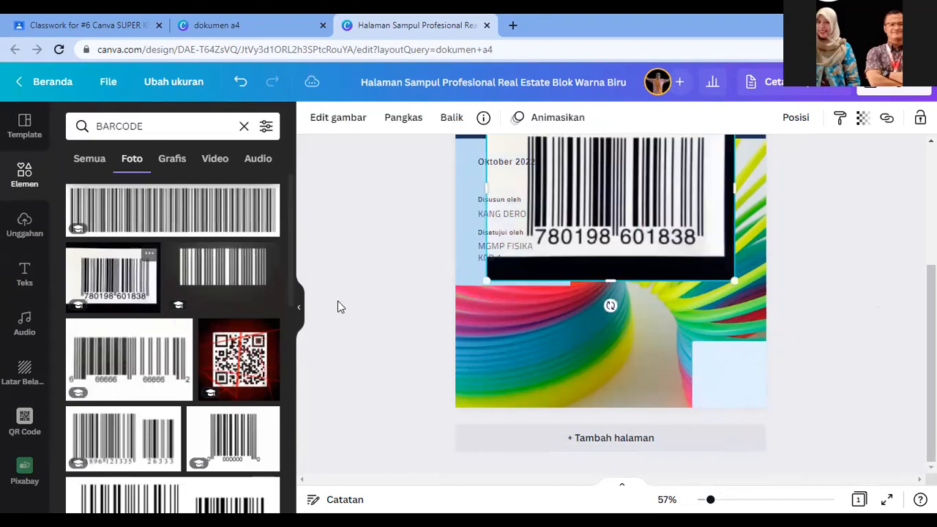
# Step: Place the barcode photo on the cover and size it into the light-blue box's bottom-right
pyautogui.moveTo(512, 164); pyautogui.dragTo(529, 251)
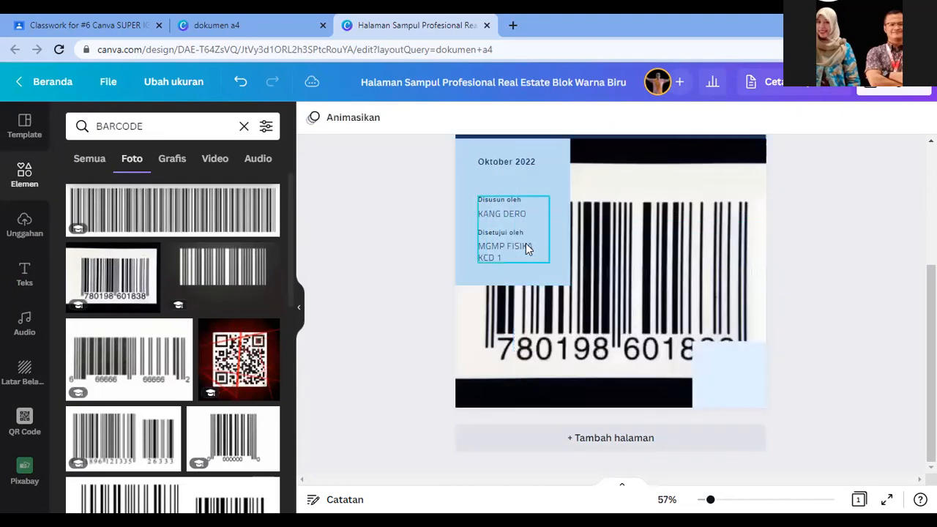
pyautogui.hotkey('ctrl', 'z')
pyautogui.click(632, 261)
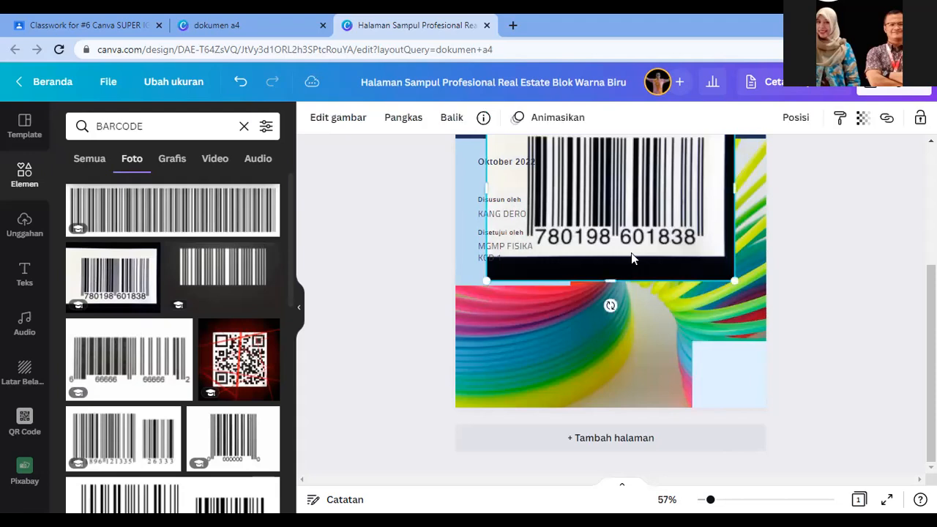
pyautogui.moveTo(739, 286); pyautogui.dragTo(865, 420)
pyautogui.moveTo(737, 376); pyautogui.dragTo(825, 445)
pyautogui.moveTo(579, 156); pyautogui.dragTo(744, 281)
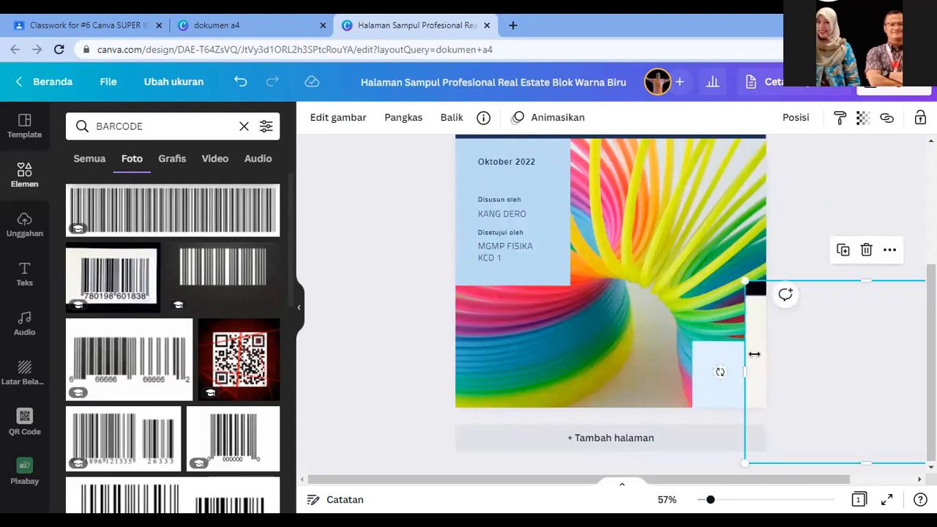
pyautogui.moveTo(878, 336); pyautogui.dragTo(759, 358)
pyautogui.moveTo(655, 300); pyautogui.dragTo(724, 368)
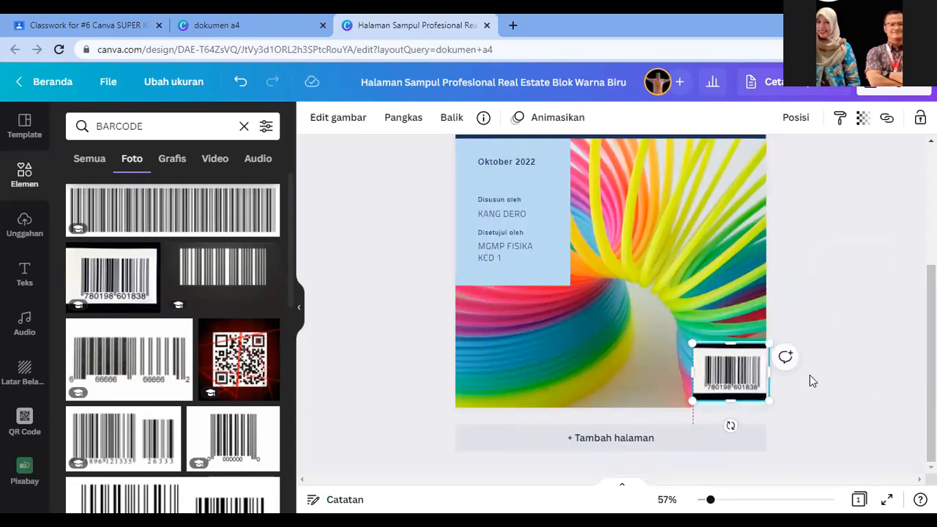
pyautogui.click(840, 340)
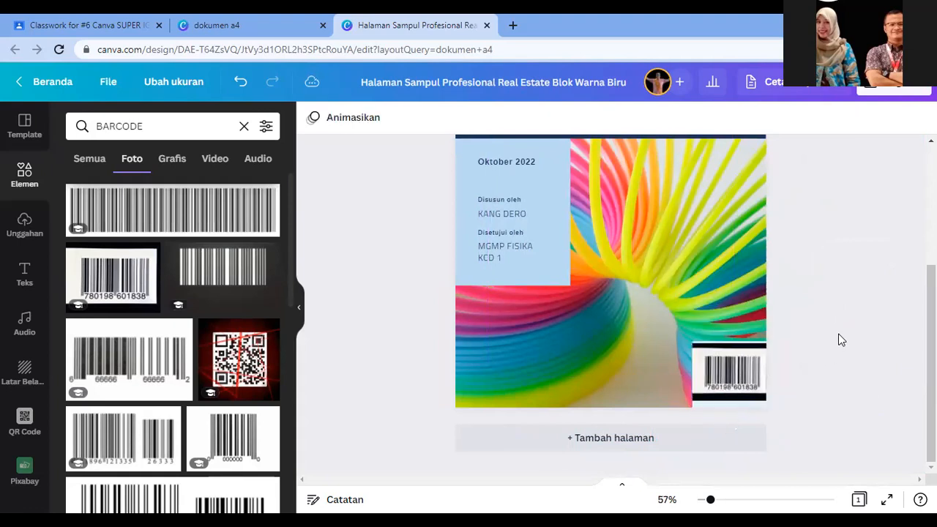
# Step: Nudge the barcode into the bottom-right corner with the arrow keys and check its placement
pyautogui.click(746, 408)
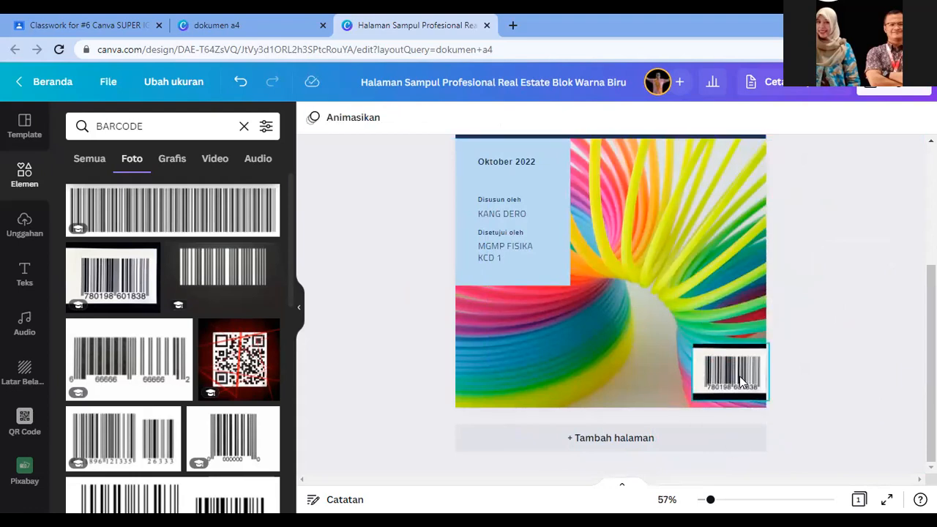
pyautogui.click(742, 380)
pyautogui.press('Left')
pyautogui.press('Left')
pyautogui.press('Left')
pyautogui.press('Down')
pyautogui.press('Down')
pyautogui.press('Down')
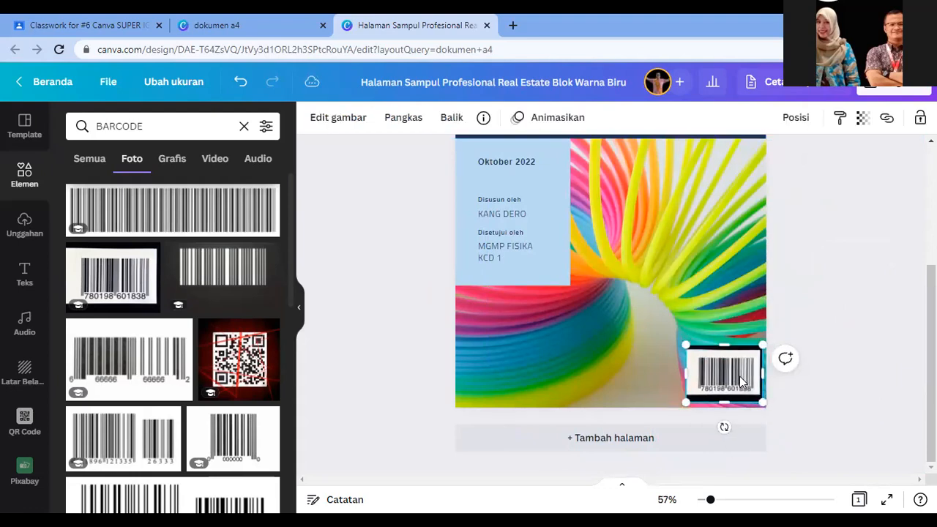
pyautogui.press('Up')
pyautogui.click(799, 329)
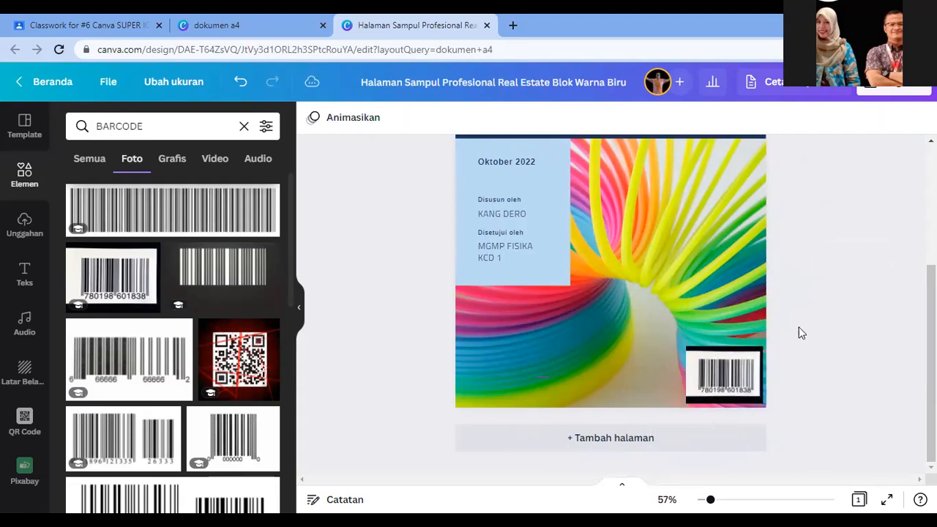
pyautogui.click(718, 384)
pyautogui.click(842, 316)
pyautogui.scroll(3, 782, 401)
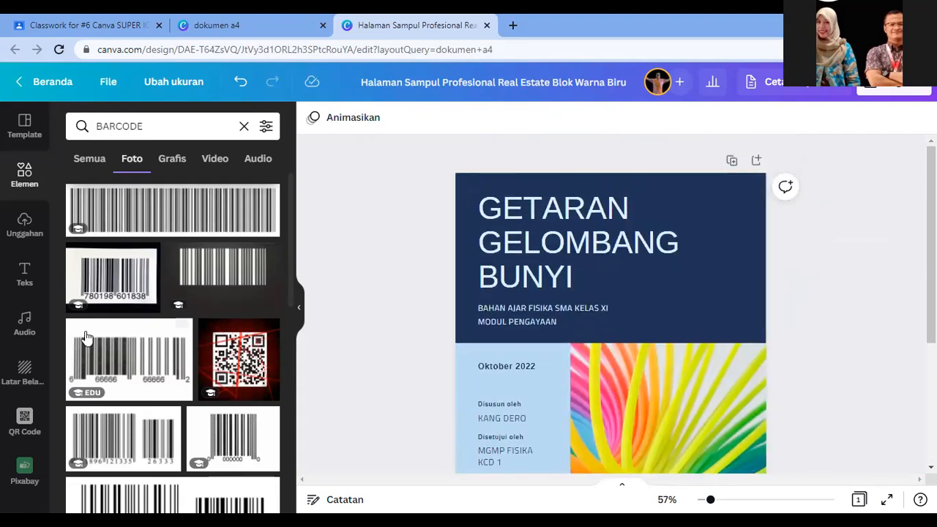
# Step: Add the uploaded logo, crop its frame on all four sides, and shrink it into the top-right corner
pyautogui.click(24, 227)
pyautogui.scroll(-5, 136, 399)
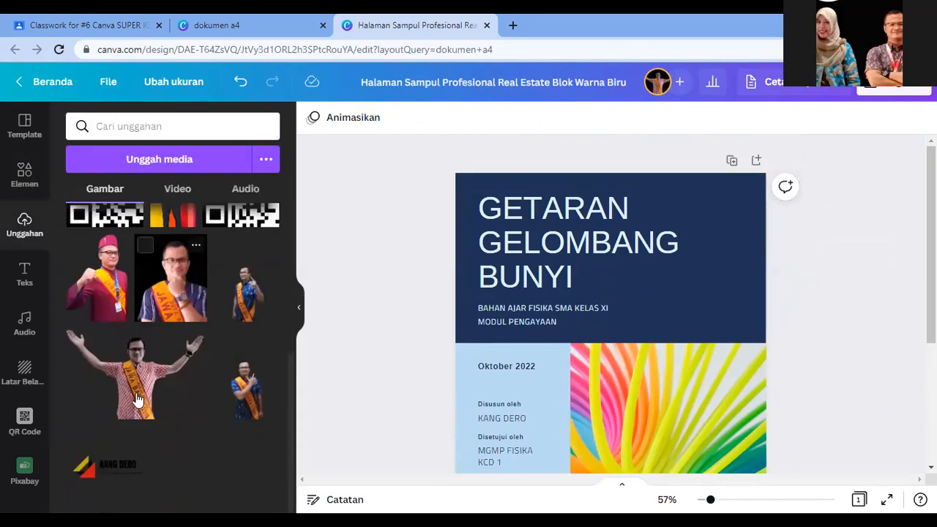
pyautogui.click(126, 462)
pyautogui.moveTo(613, 296); pyautogui.dragTo(630, 228)
pyautogui.moveTo(628, 330); pyautogui.dragTo(630, 271)
pyautogui.moveTo(721, 236); pyautogui.dragTo(709, 236)
pyautogui.moveTo(530, 238); pyautogui.dragTo(543, 239)
pyautogui.moveTo(709, 271); pyautogui.dragTo(736, 233)
pyautogui.click(811, 250)
pyautogui.scroll(-3, 738, 258)
pyautogui.scroll(3, 738, 268)
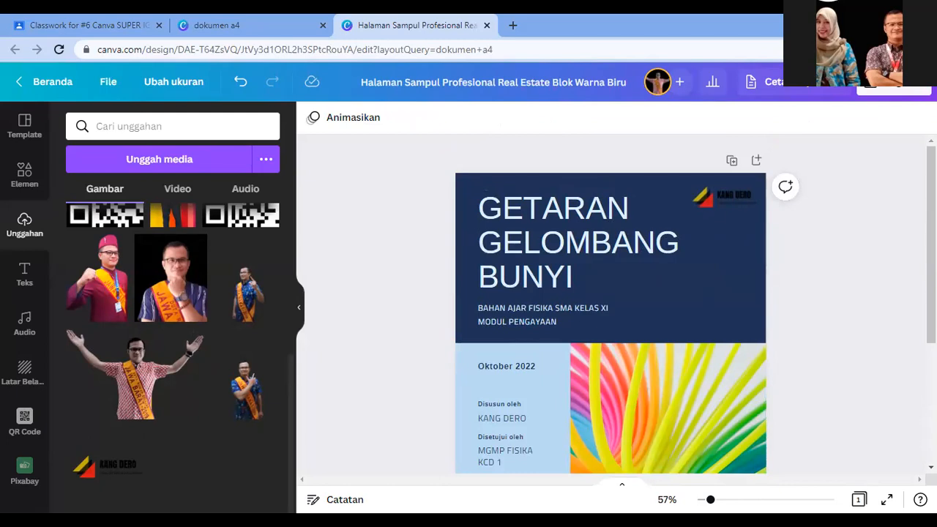
# Step: Undo an accidental cover duplicate, then add nine blank pages after the cover
pyautogui.click(732, 160)
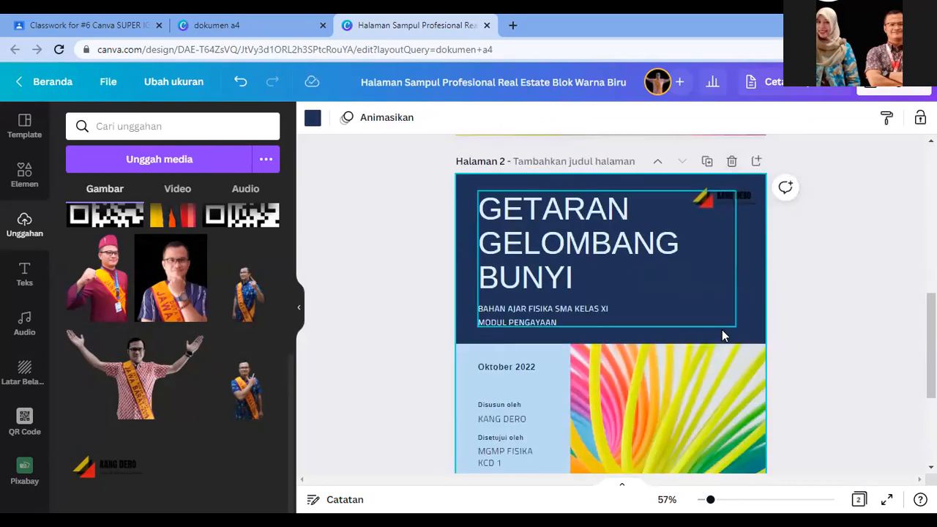
pyautogui.hotkey('ctrl', 'z')
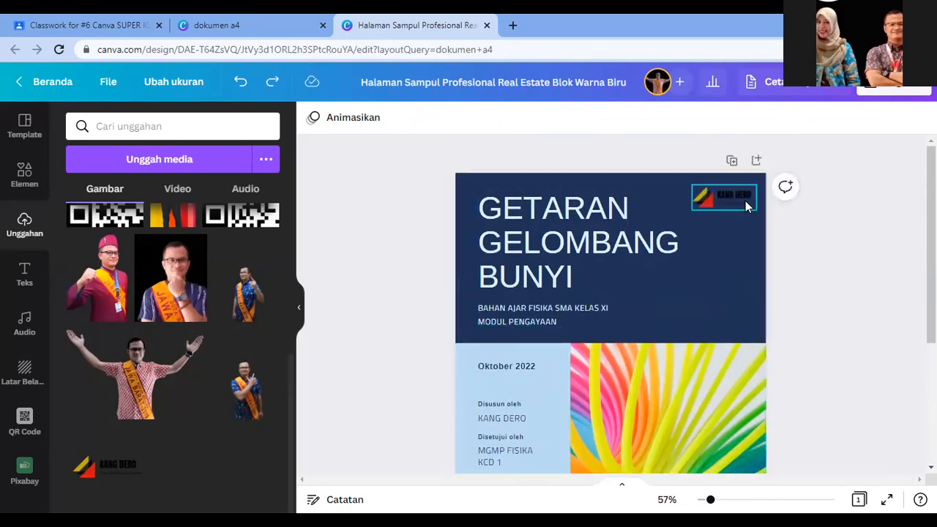
pyautogui.click(756, 160)
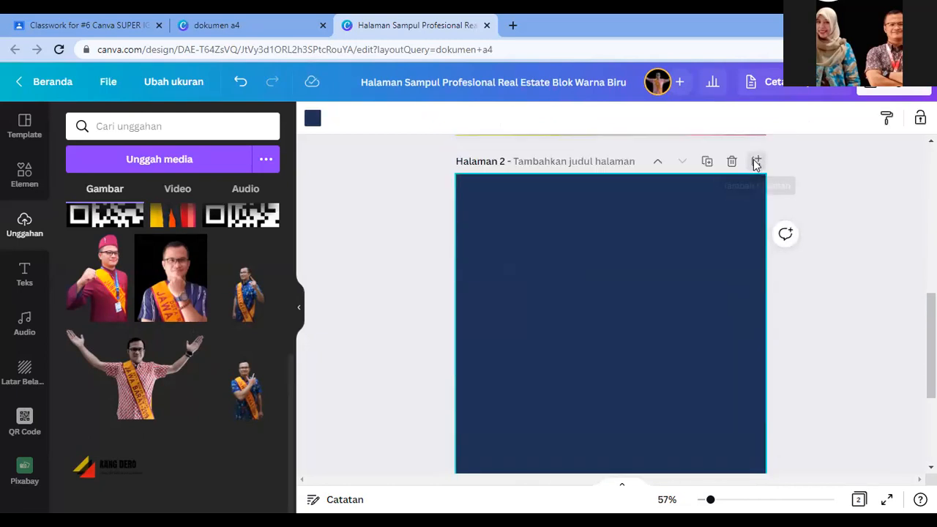
pyautogui.click(757, 161)
pyautogui.click(756, 161)
pyautogui.click(757, 161)
pyautogui.click(756, 165)
pyautogui.click(756, 166)
pyautogui.click(757, 165)
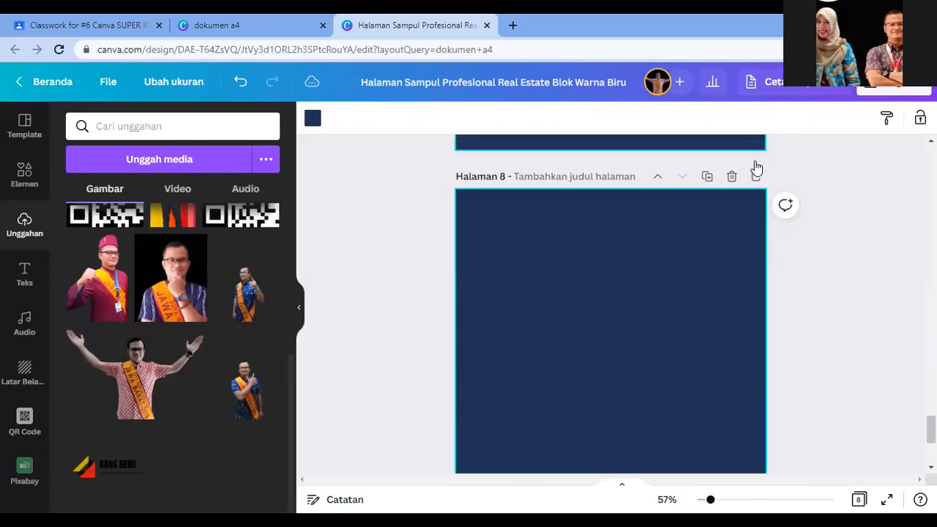
pyautogui.click(756, 166)
pyautogui.click(756, 167)
pyautogui.scroll(15, 581, 357)
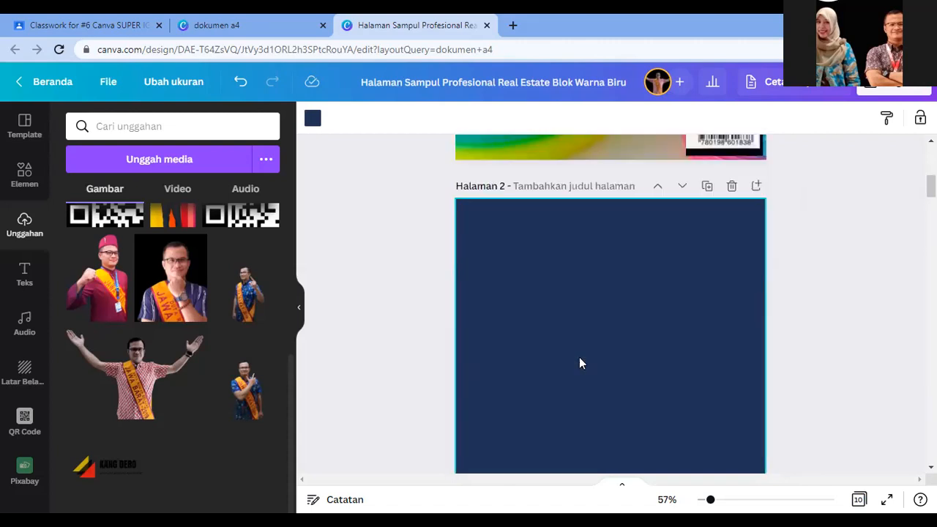
# Step: Title page 1 JUDUL, page 2 KATA PENGANTAR and page 3 DAFTAR ISI
pyautogui.scroll(5, 579, 363)
pyautogui.write('JUDUKL')
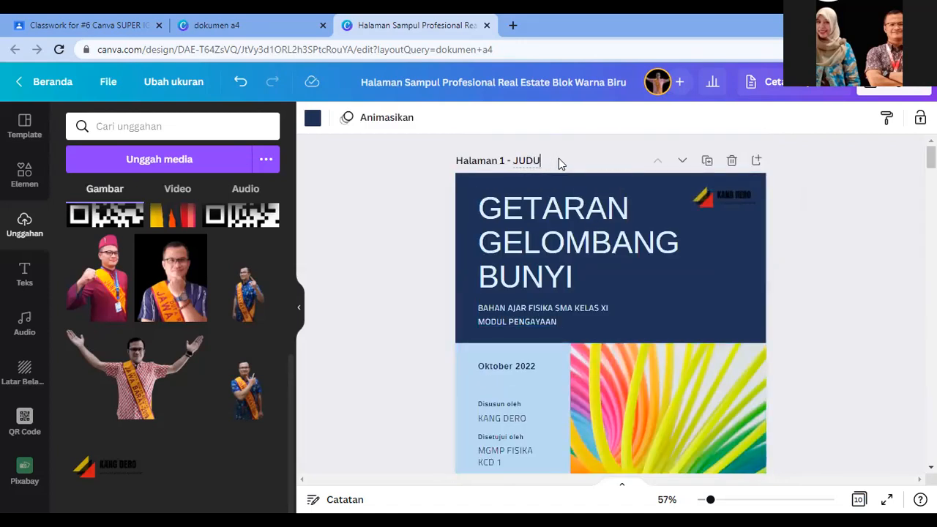
pyautogui.press('Tab')
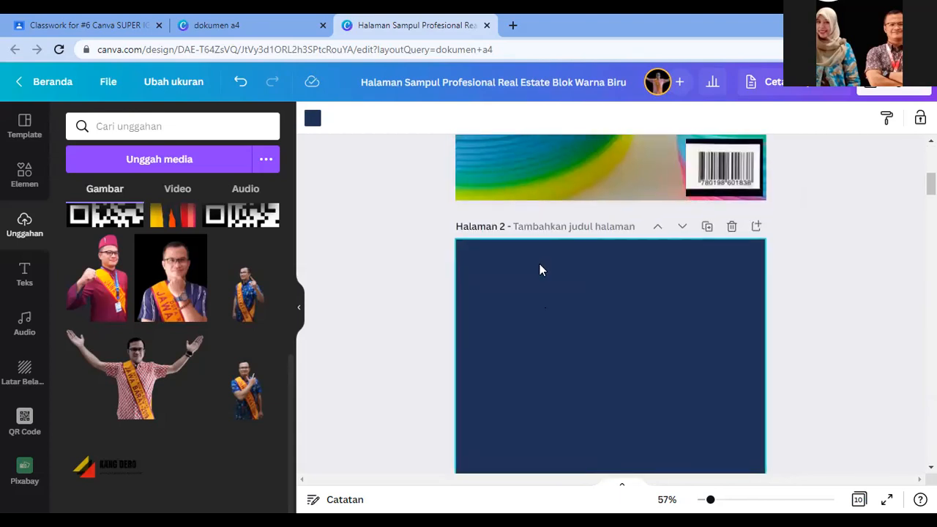
pyautogui.write('KATA ')
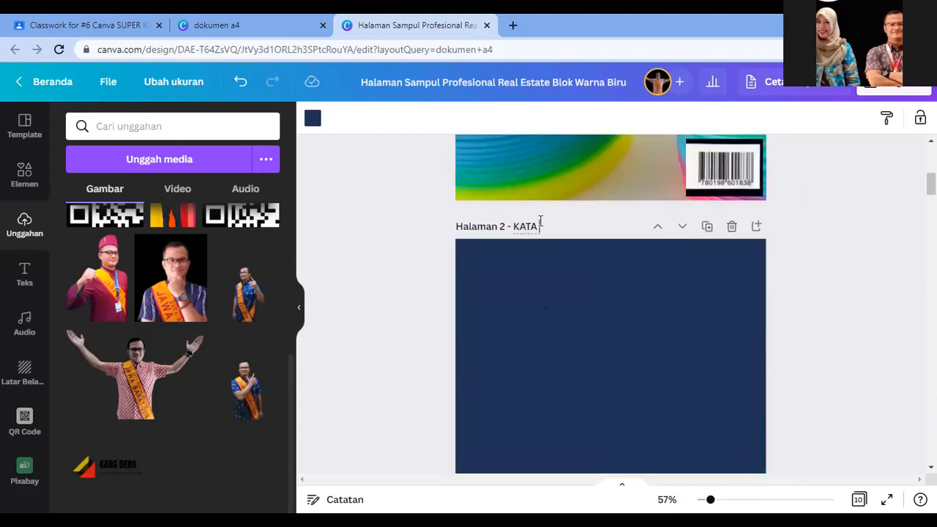
pyautogui.write('PENGANTAR')
pyautogui.press('Tab')
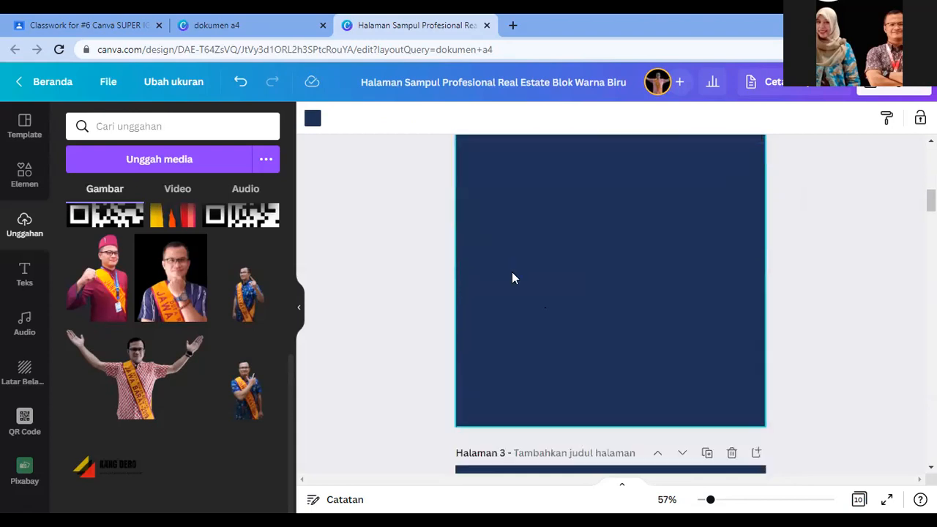
pyautogui.click(531, 294)
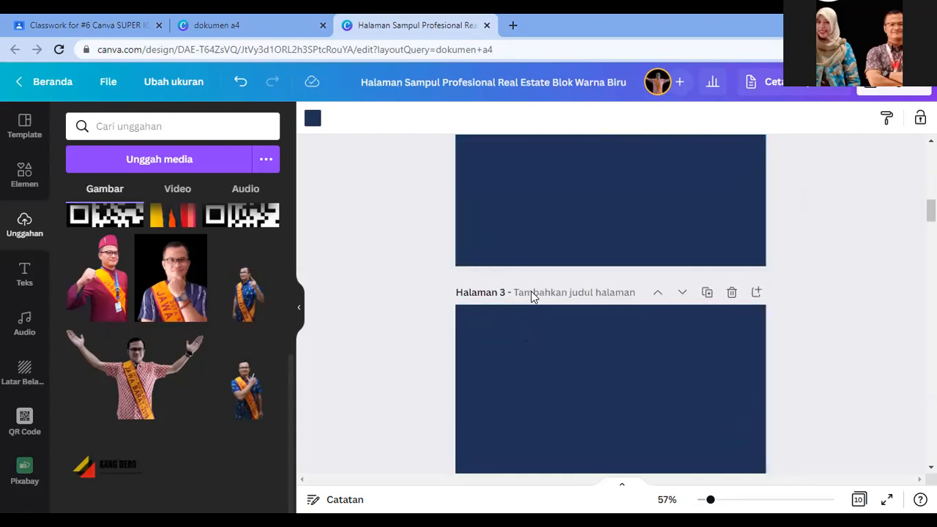
pyautogui.write('DAFTAR ISI')
# Step: Title page 4 TUJUAN PEMBELAJARAN and page 5 PETA KONSEP
pyautogui.scroll(-3, 530, 308)
pyautogui.click(538, 292)
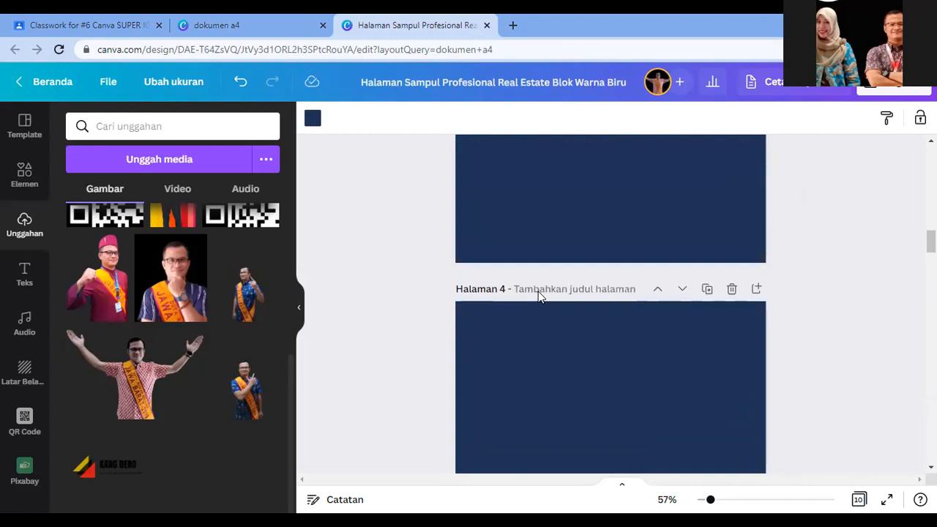
pyautogui.write('TUJUAN PEMBELAJARAN')
pyautogui.press('Return')
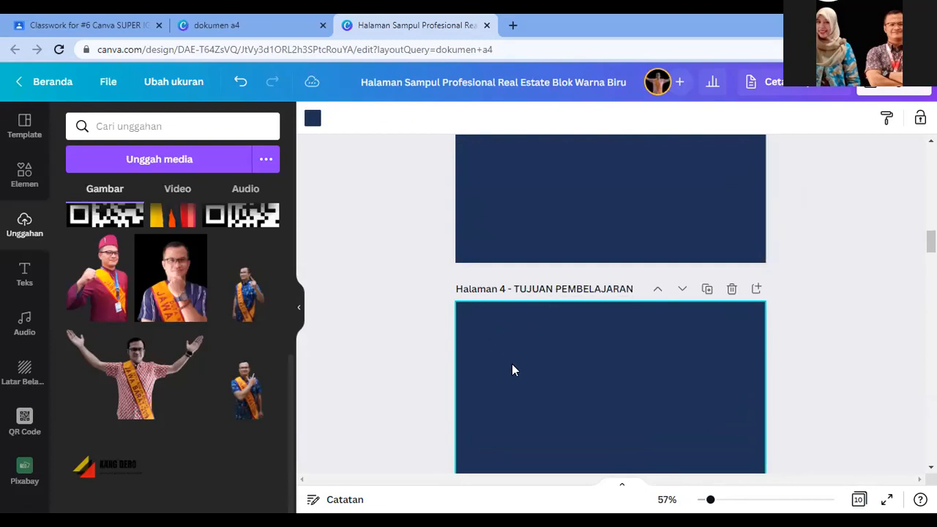
pyautogui.scroll(20, 512, 364)
pyautogui.scroll(2, 622, 364)
pyautogui.scroll(-6, 626, 383)
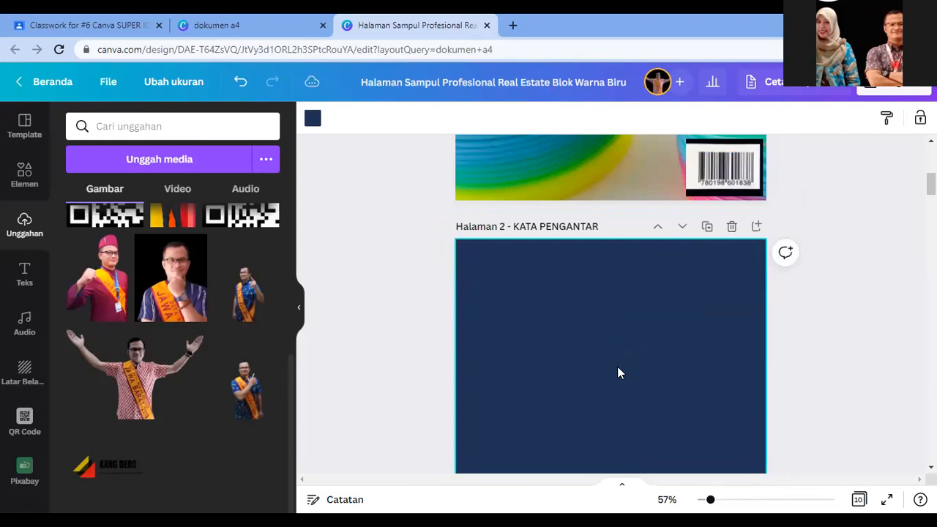
pyautogui.scroll(-10, 617, 367)
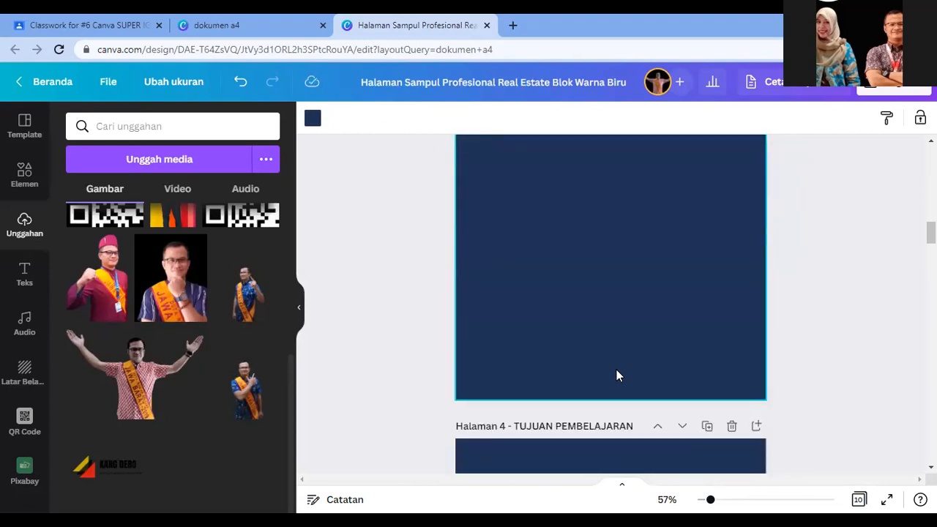
pyautogui.scroll(-4, 616, 370)
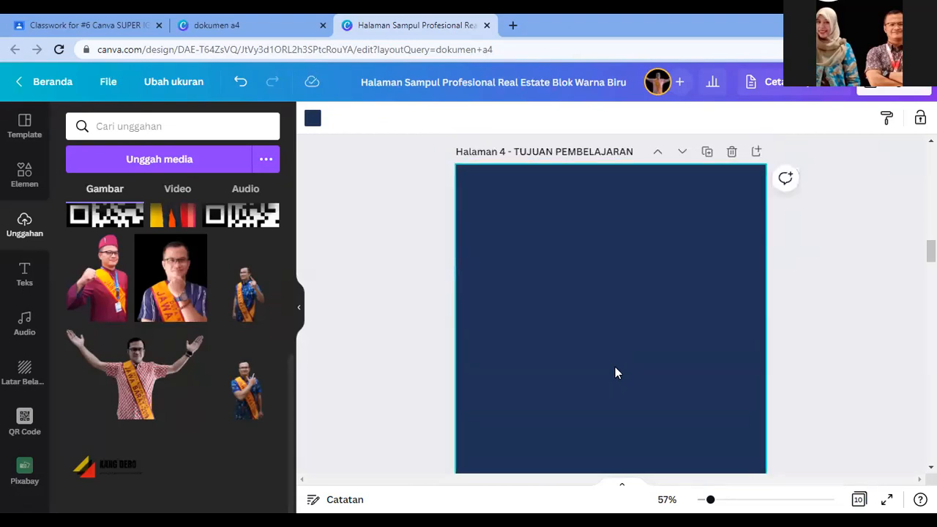
pyautogui.scroll(-3, 615, 370)
pyautogui.click(593, 425)
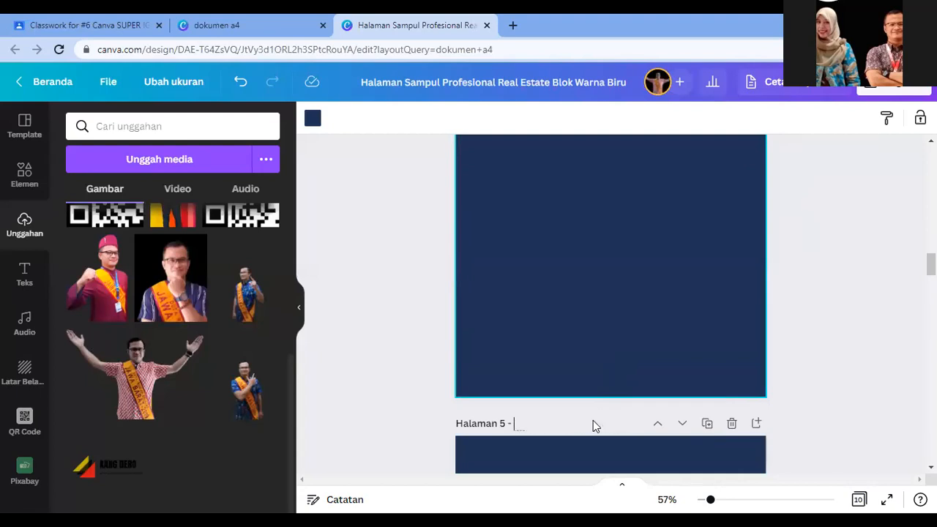
pyautogui.click(585, 416)
pyautogui.click(565, 416)
pyautogui.write('PETA KONSEP')
# Step: Title page 6 ISI MATERI (1)
pyautogui.scroll(-4, 572, 412)
pyautogui.scroll(-2, 569, 412)
pyautogui.click(524, 353)
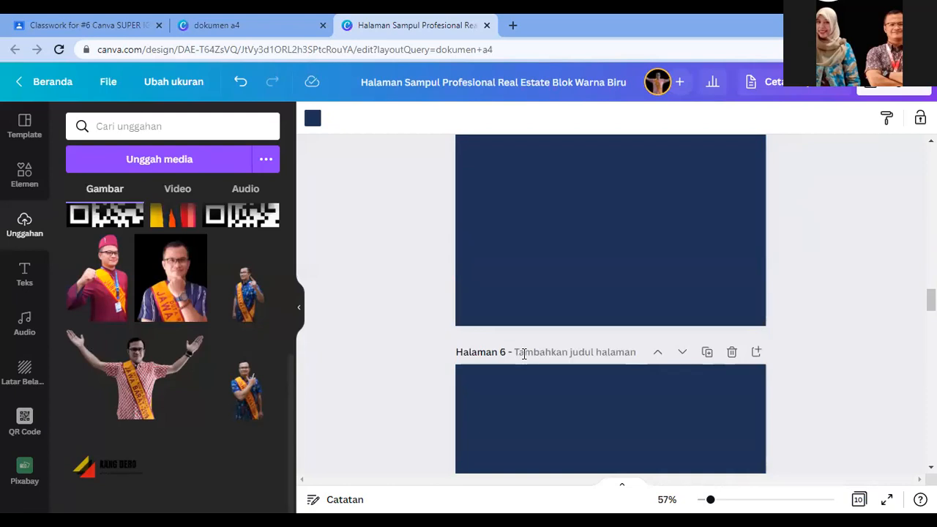
pyautogui.click(524, 353)
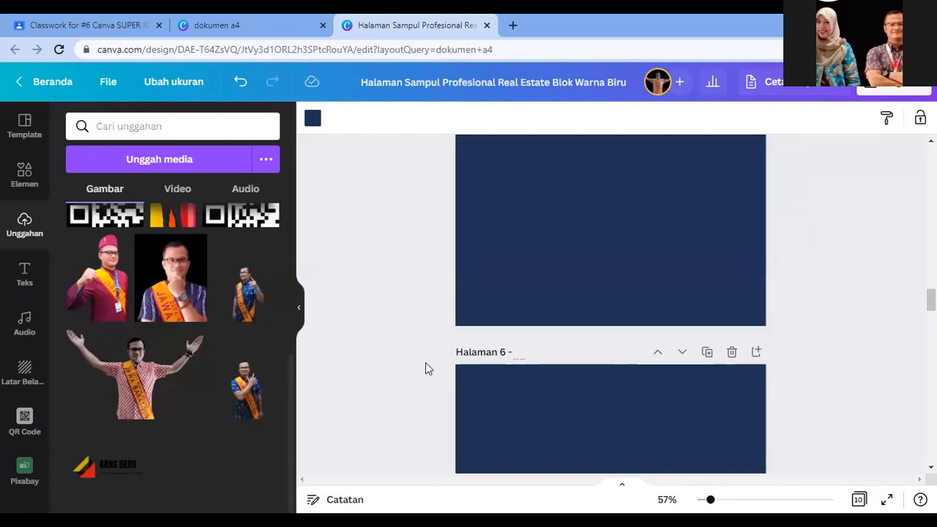
pyautogui.write('ISI MATERI (1)')
pyautogui.click(583, 375)
# Step: Title page 7 ISI MATERI (2) and page 8 ISI MATERI (3)
pyautogui.scroll(-6, 583, 376)
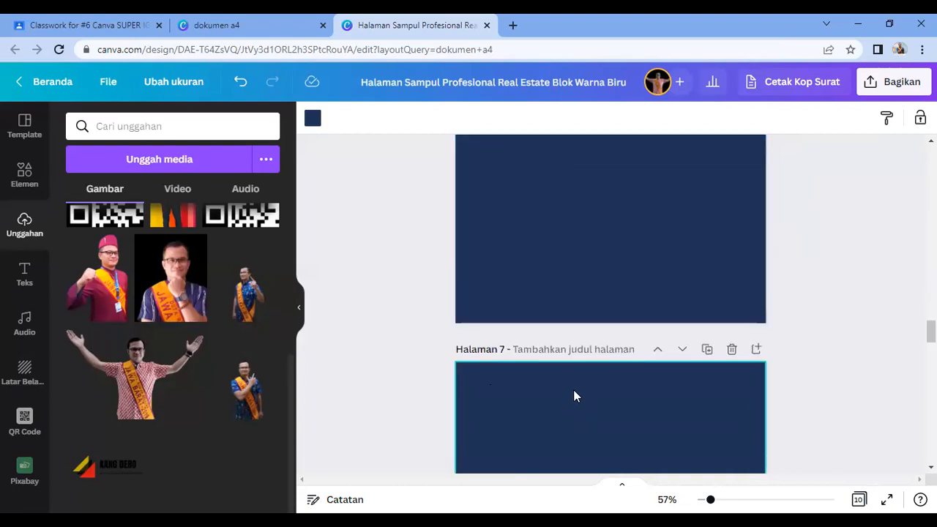
pyautogui.click(553, 354)
pyautogui.write('ISI MA')
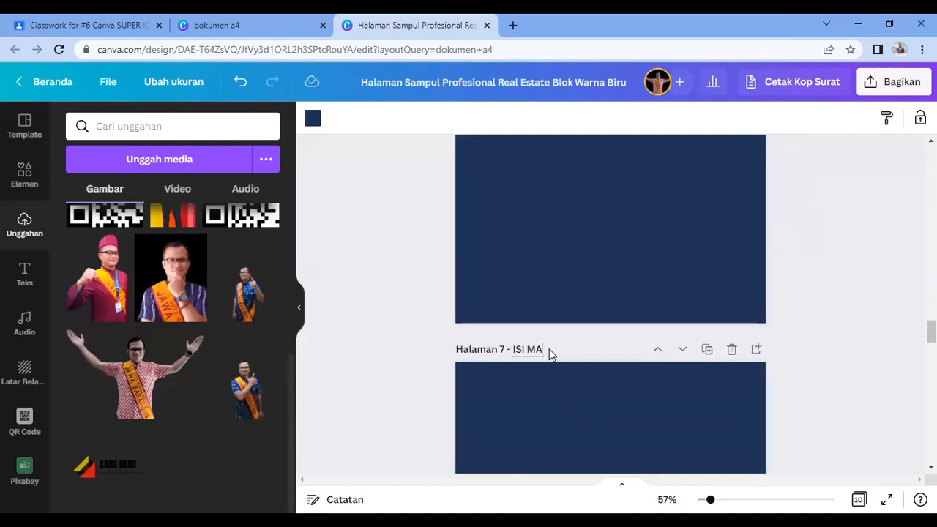
pyautogui.write('TERI (2)')
pyautogui.click(557, 356)
pyautogui.scroll(-6, 557, 355)
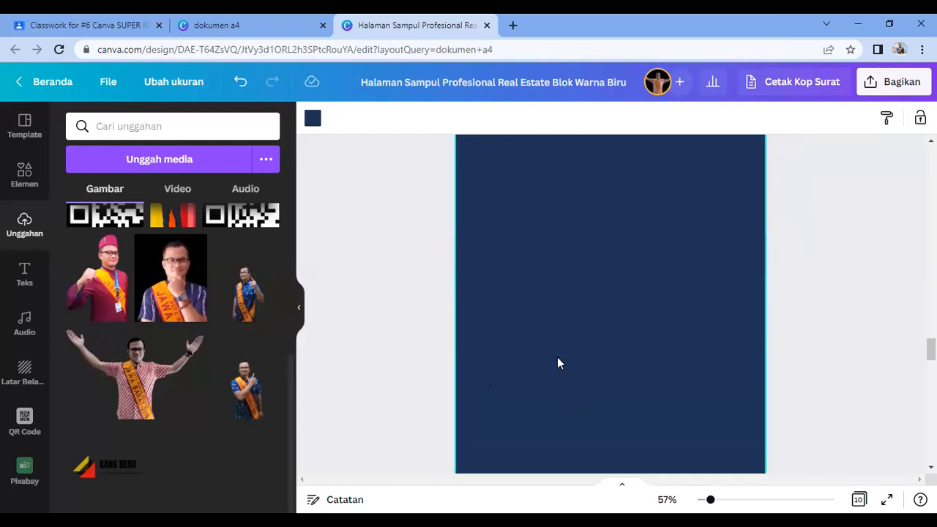
pyautogui.click(558, 414)
pyautogui.write('ISI MATERI (')
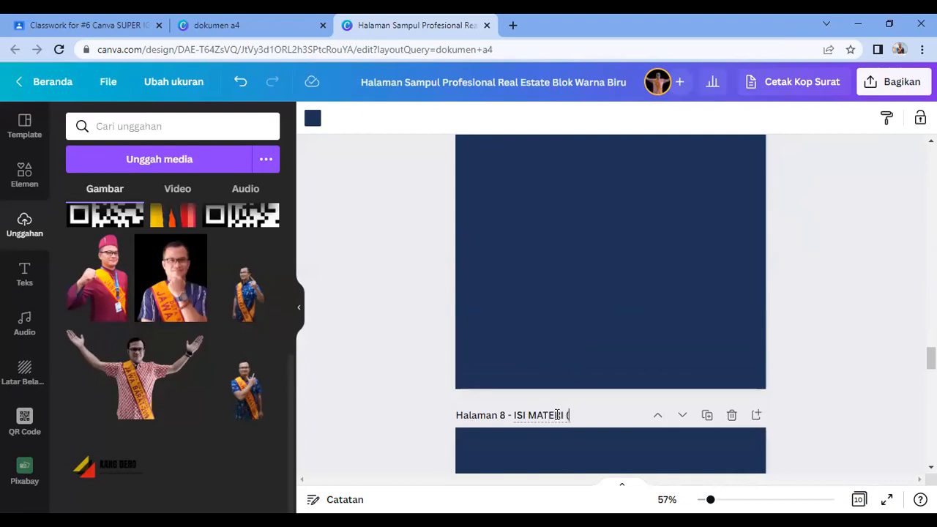
pyautogui.write('3)')
# Step: Title page 9 RANGKUMAN MATERI
pyautogui.scroll(-6, 571, 402)
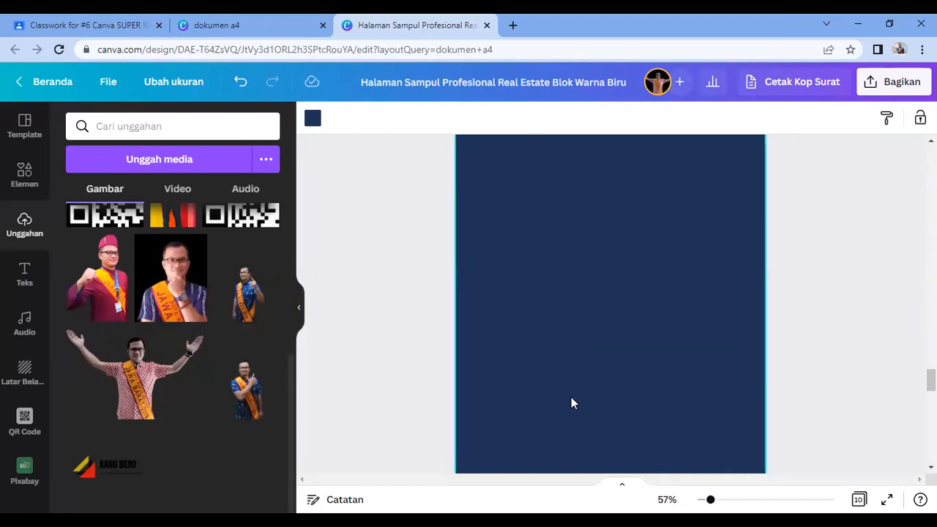
pyautogui.click(545, 343)
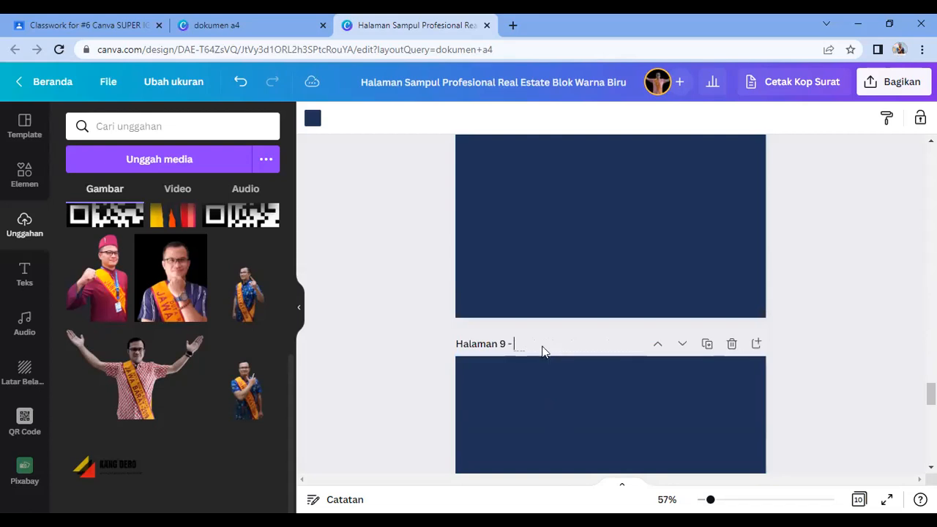
pyautogui.hotkey('alt', 'Tab')
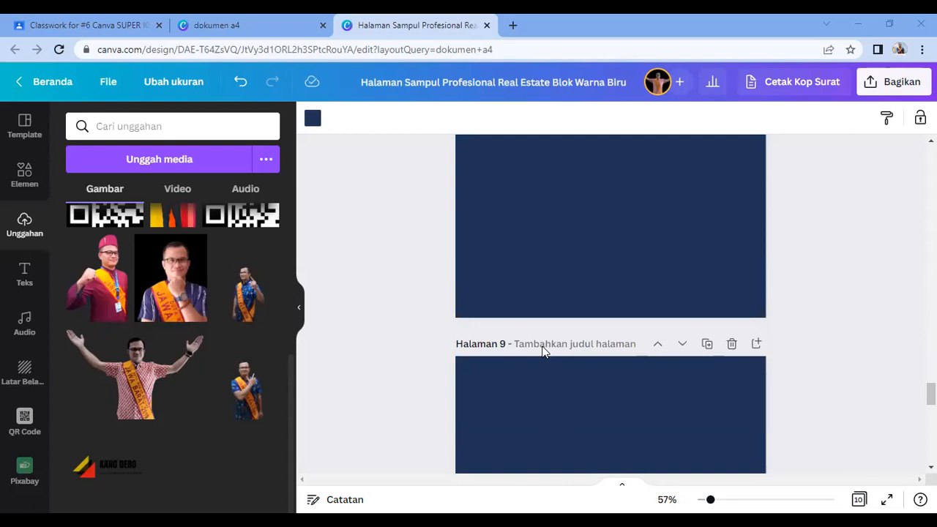
pyautogui.click(544, 349)
pyautogui.write('RANGKUMAN')
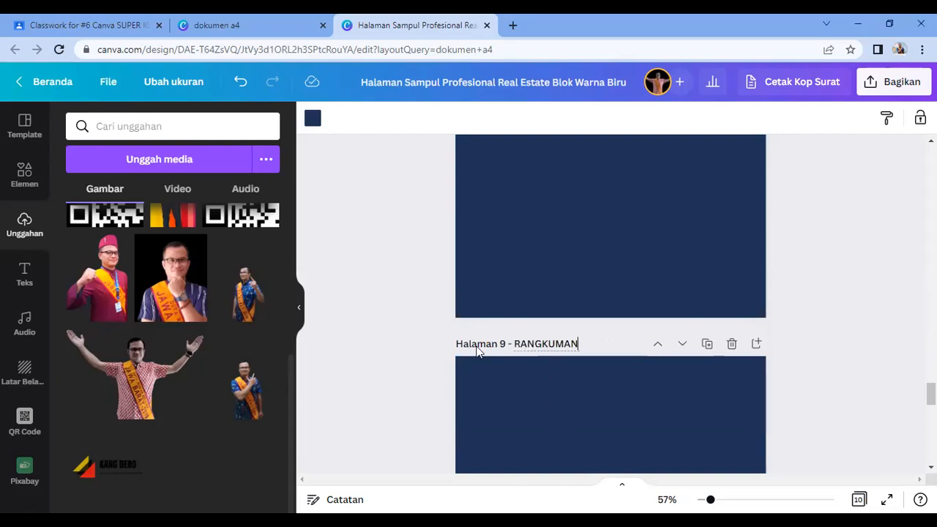
pyautogui.write(' MATERI')
# Step: Title page 10 TES FORMATIF, correcting the typo in the title
pyautogui.scroll(-8, 505, 355)
pyautogui.click(537, 209)
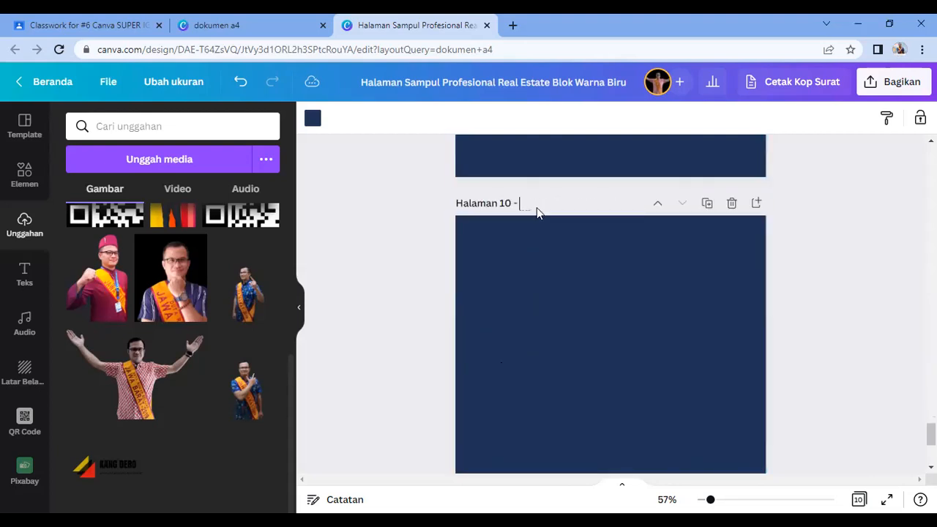
pyautogui.hotkey('alt', 'Tab')
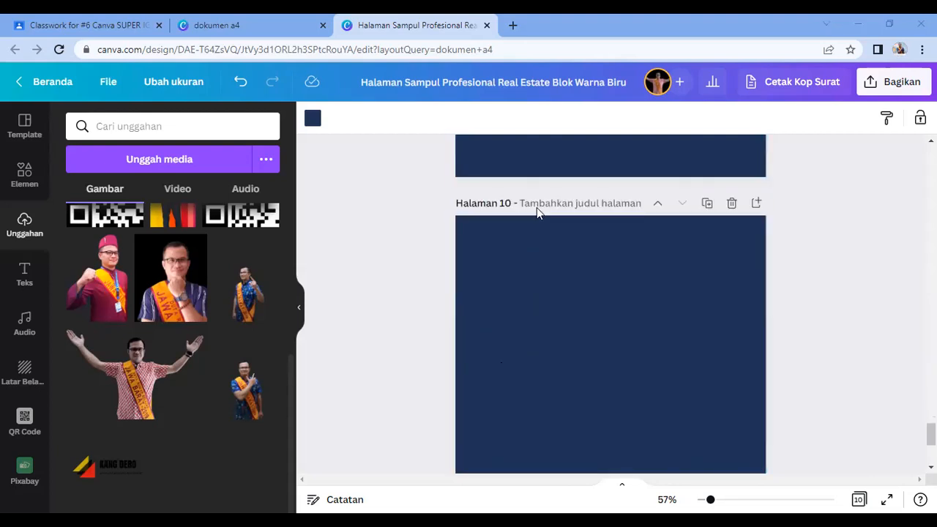
pyautogui.hotkey('alt', 'Tab')
pyautogui.write('TES F')
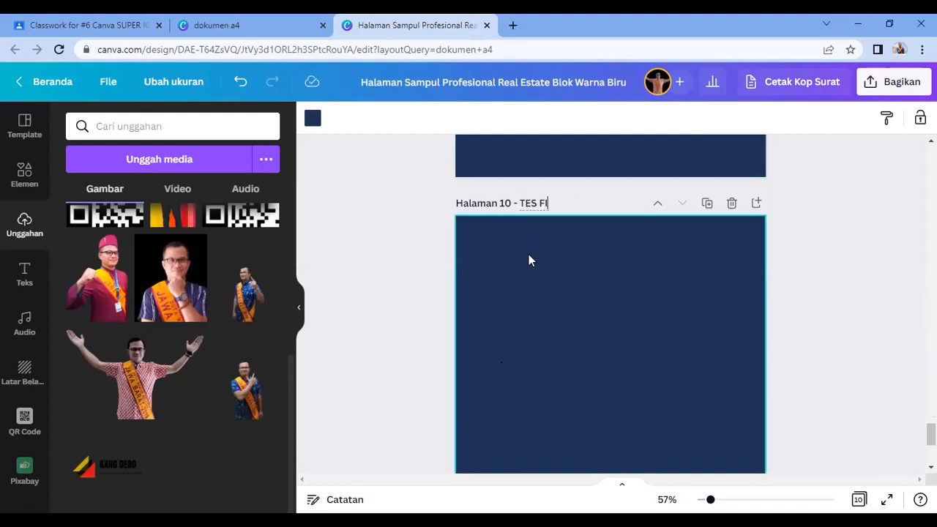
pyautogui.write('ORMATIGF')
pyautogui.press('BackSpace')
pyautogui.write('F')
pyautogui.press('BackSpace')
pyautogui.press('BackSpace')
pyautogui.write('F')
pyautogui.scroll(3, 547, 265)
pyautogui.click(586, 359)
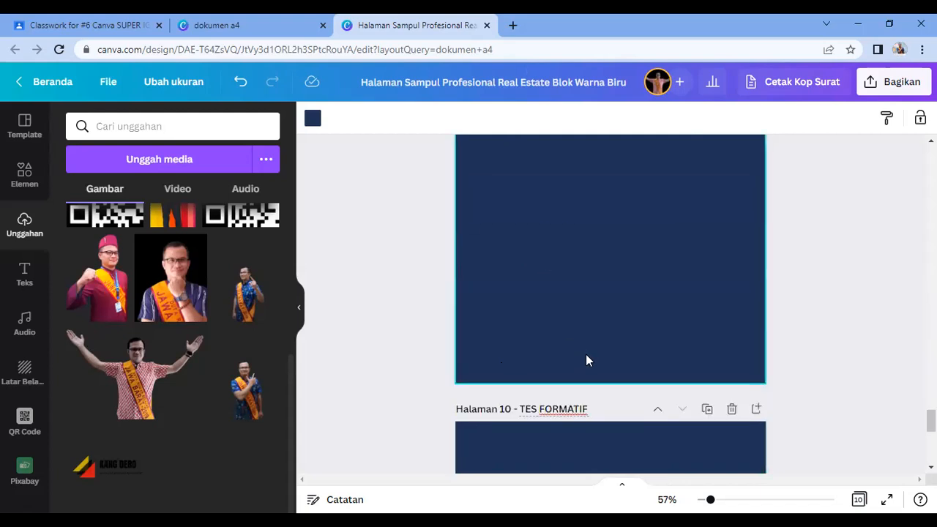
# Step: Add page 11 at the end and title it DAFTAR PUSTAKA
pyautogui.scroll(-3, 586, 359)
pyautogui.scroll(-4, 586, 359)
pyautogui.scroll(10, 602, 356)
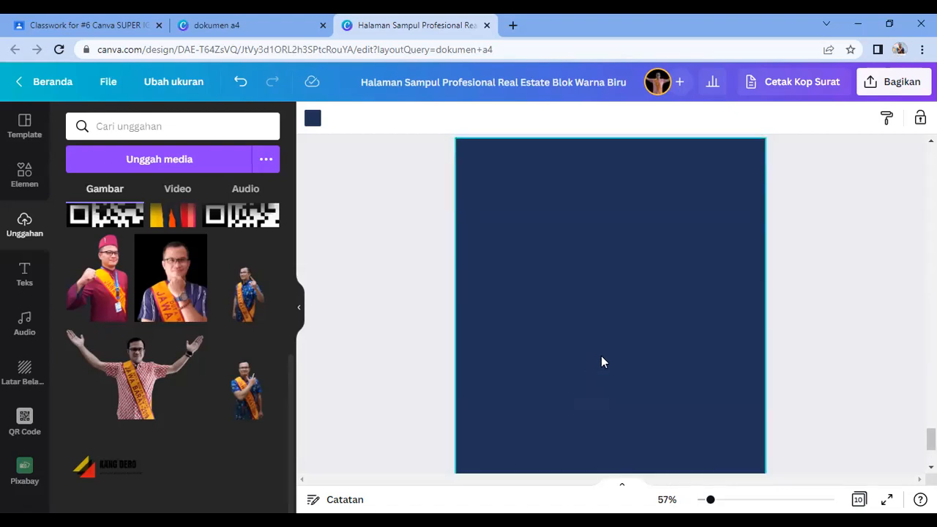
pyautogui.scroll(15, 602, 362)
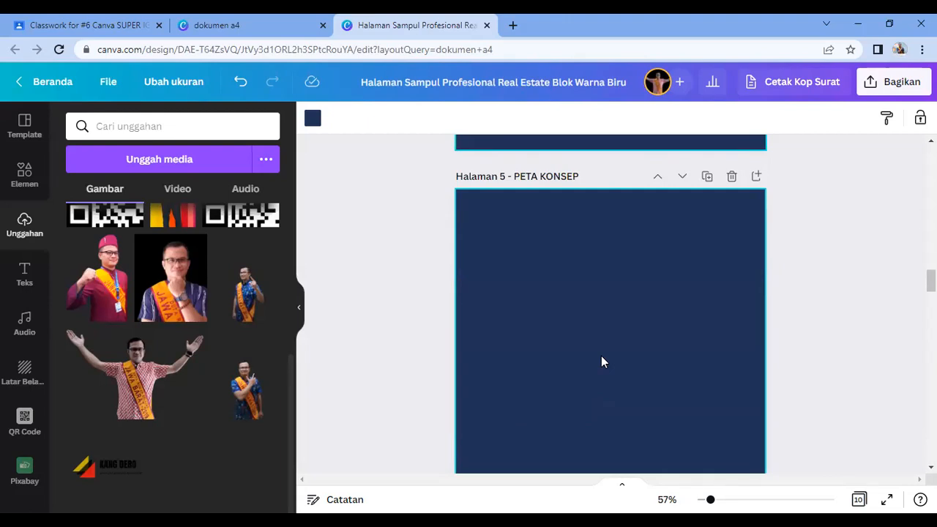
pyautogui.scroll(-4, 614, 395)
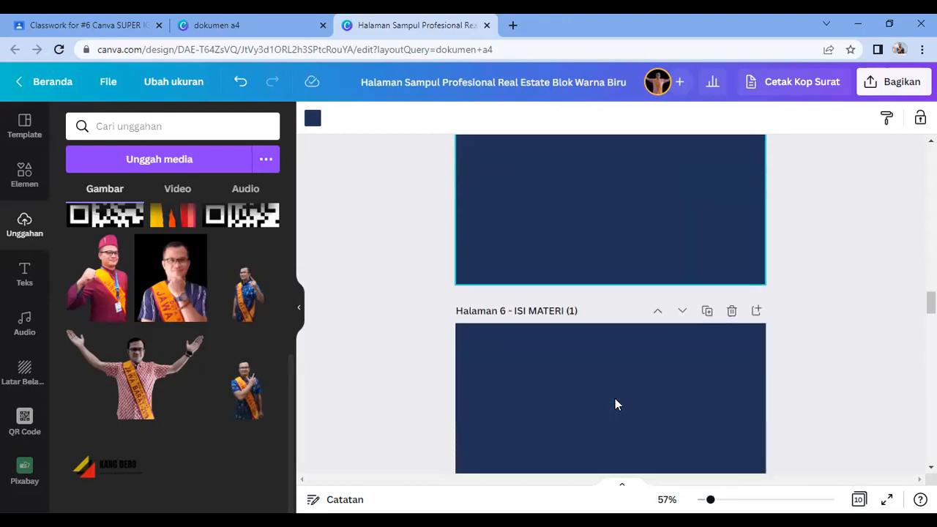
pyautogui.scroll(-4, 614, 405)
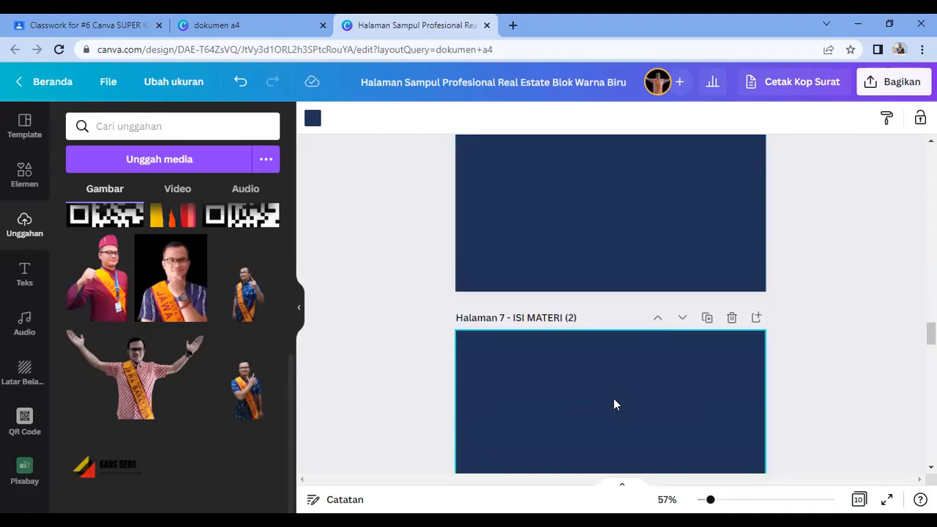
pyautogui.scroll(-4, 614, 405)
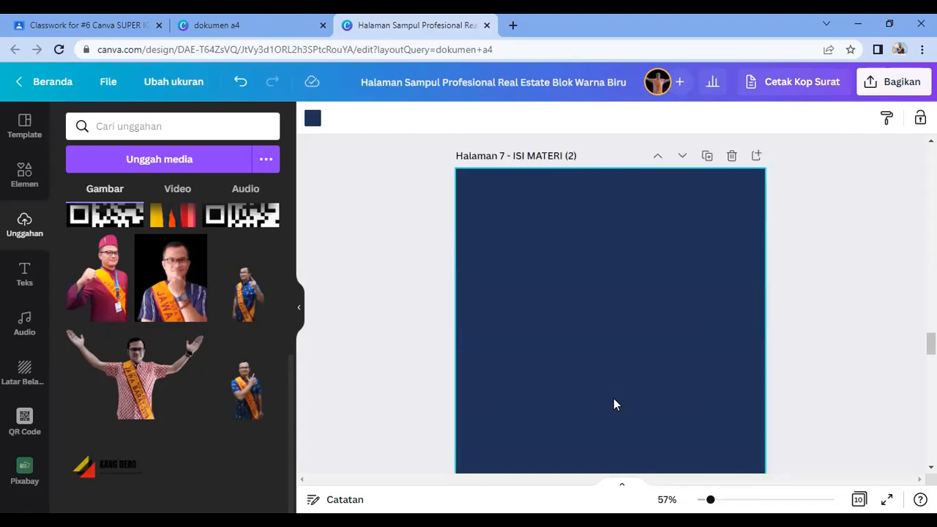
pyautogui.scroll(-4, 614, 421)
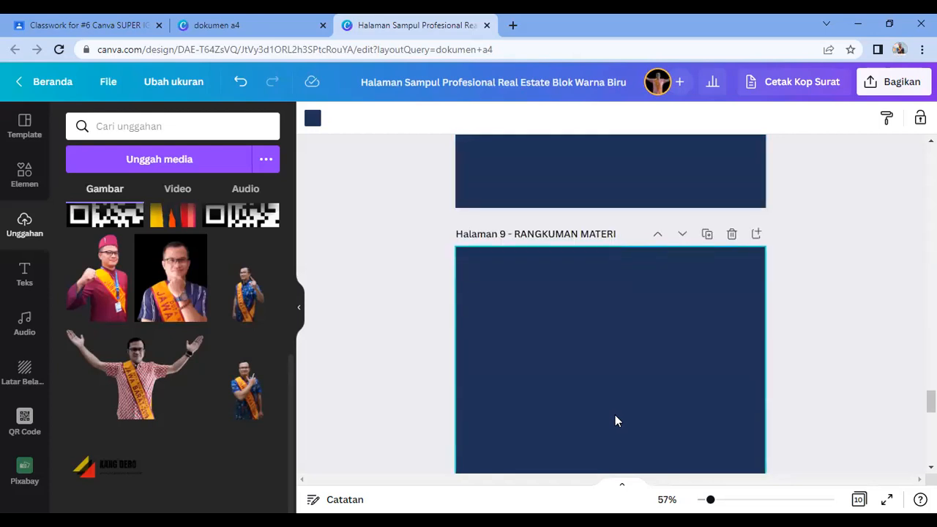
pyautogui.scroll(-6, 615, 417)
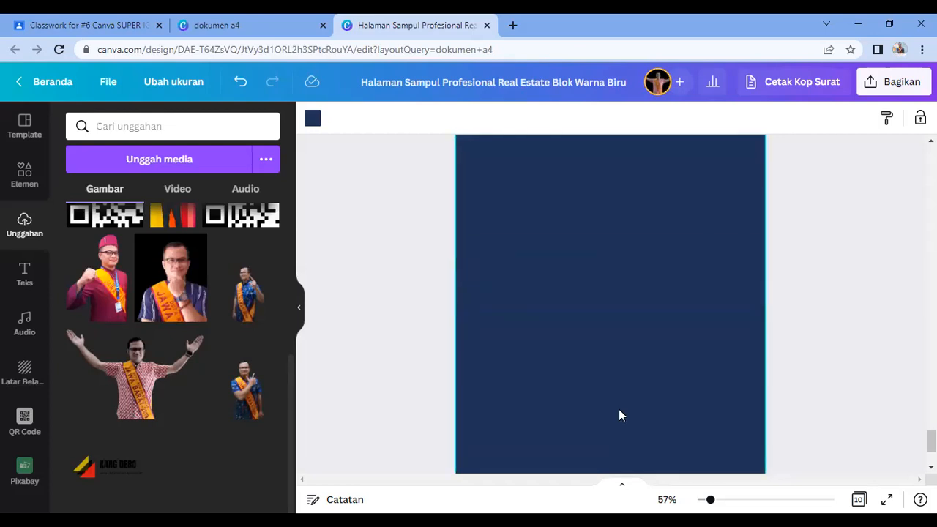
pyautogui.click(617, 438)
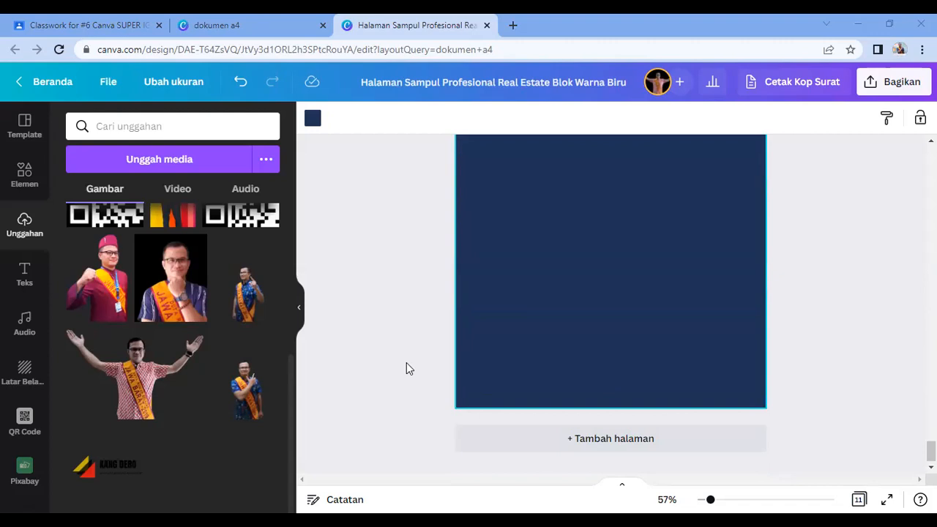
pyautogui.scroll(-3, 528, 329)
pyautogui.click(540, 300)
pyautogui.write('DAFTAR PUSTAK')
pyautogui.press('super')
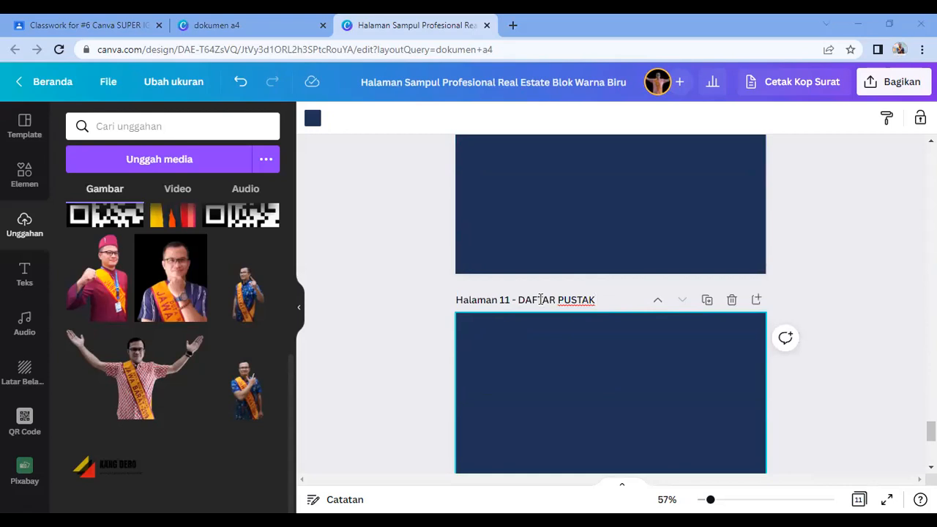
pyautogui.write('A')
# Step: Add page 12 and title it PENUTUP MEDSOS QUOTES
pyautogui.scroll(-5, 628, 420)
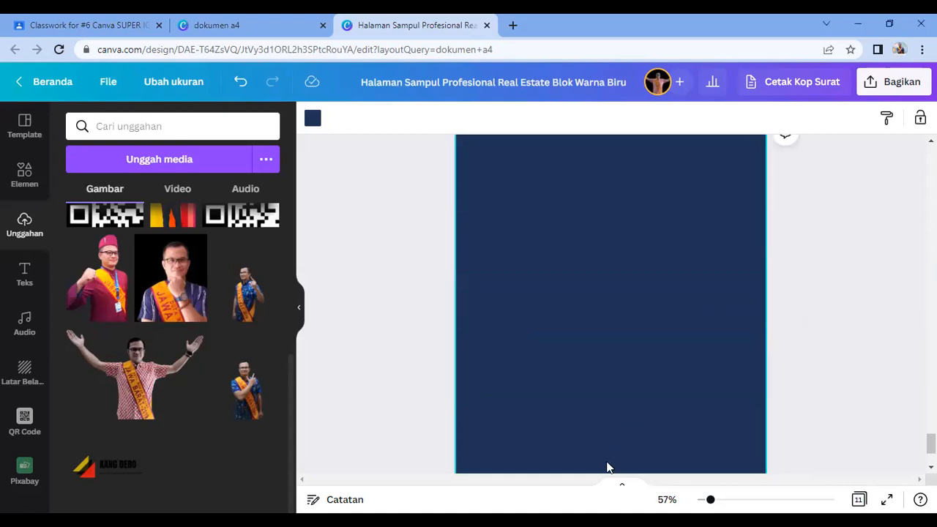
pyautogui.click(609, 442)
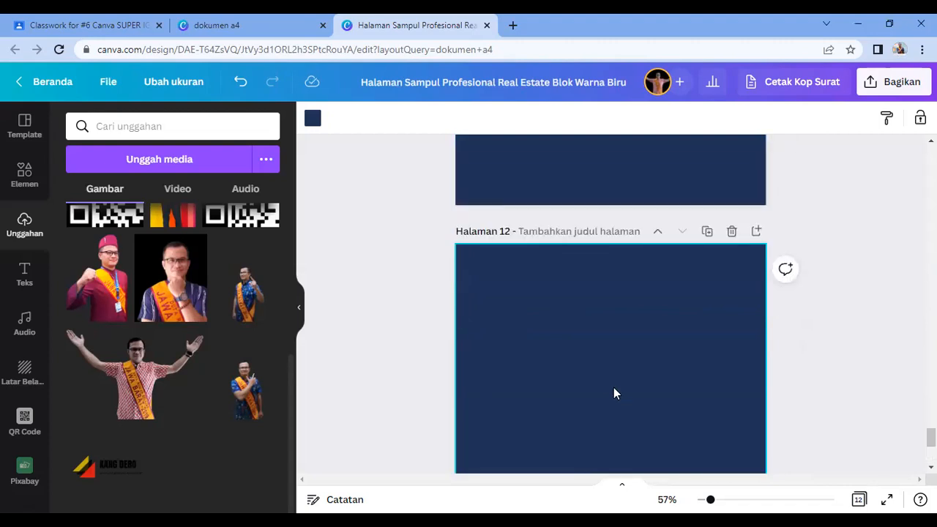
pyautogui.click(562, 232)
pyautogui.write('PENU')
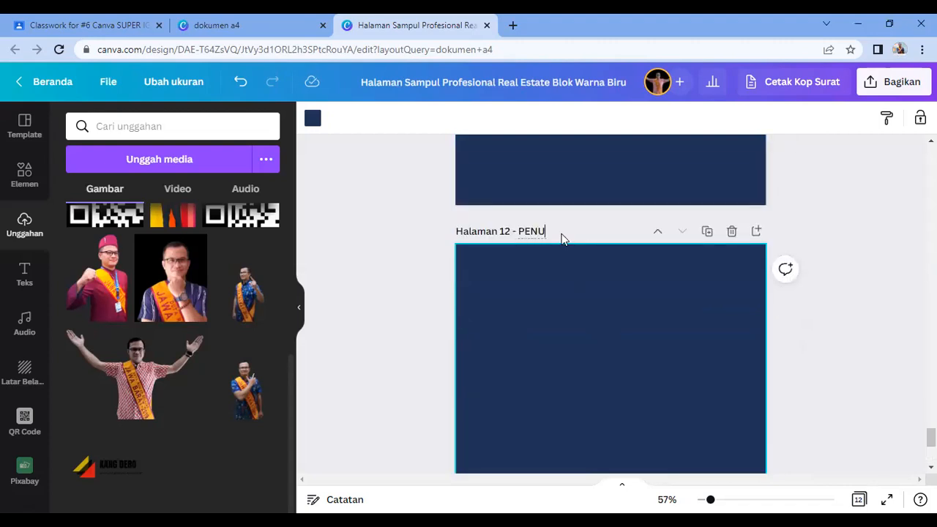
pyautogui.write('TUR')
pyautogui.write(' MEDSOS')
pyautogui.write(' QUO')
pyautogui.write('TES')
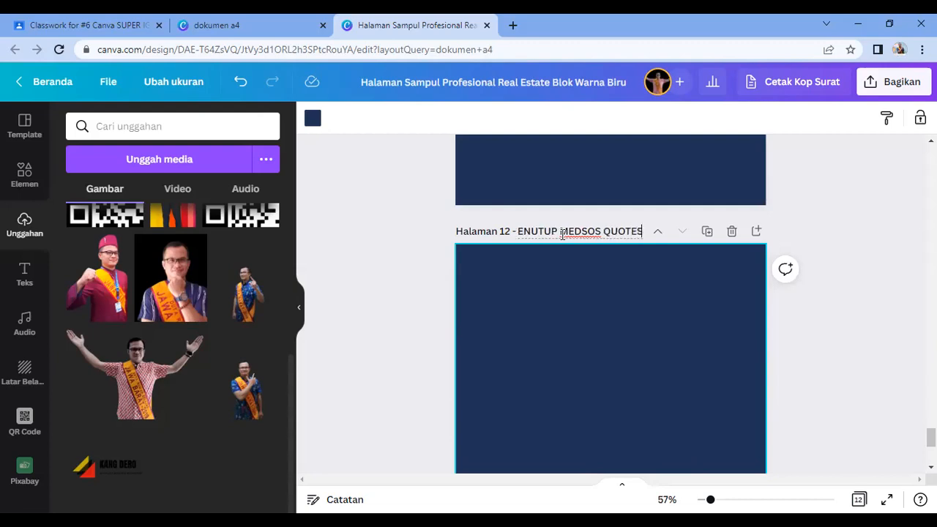
pyautogui.click(556, 325)
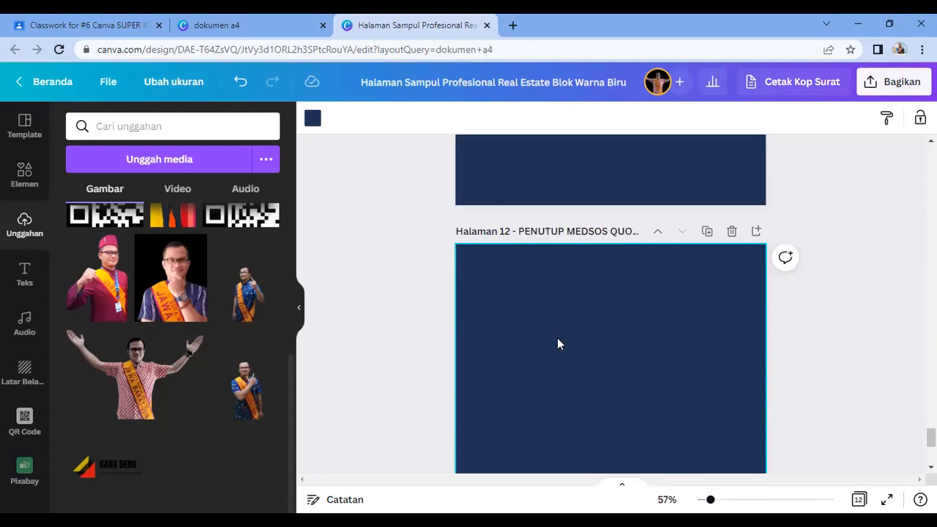
# Step: Return to page 2, KATA PENGANTAR, and select it
pyautogui.scroll(-2, 557, 338)
pyautogui.scroll(15, 527, 322)
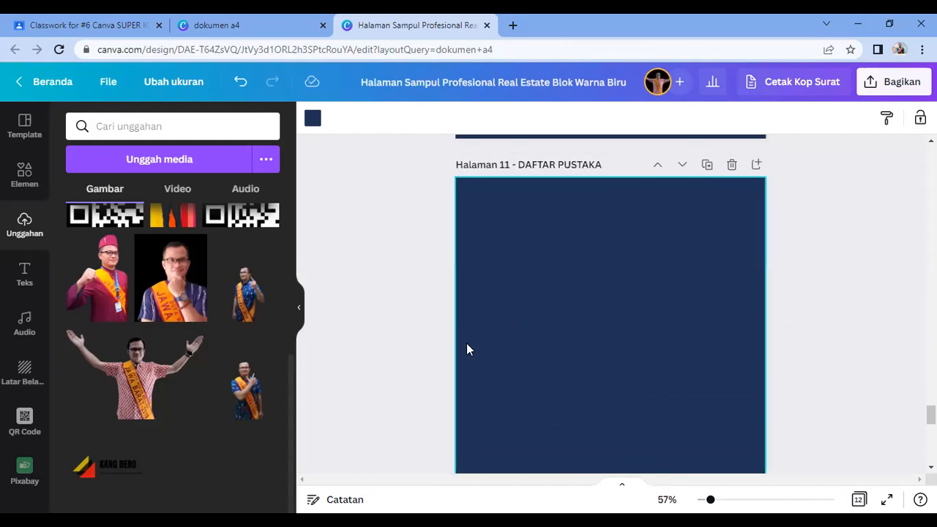
pyautogui.moveTo(932, 388); pyautogui.dragTo(932, 155)
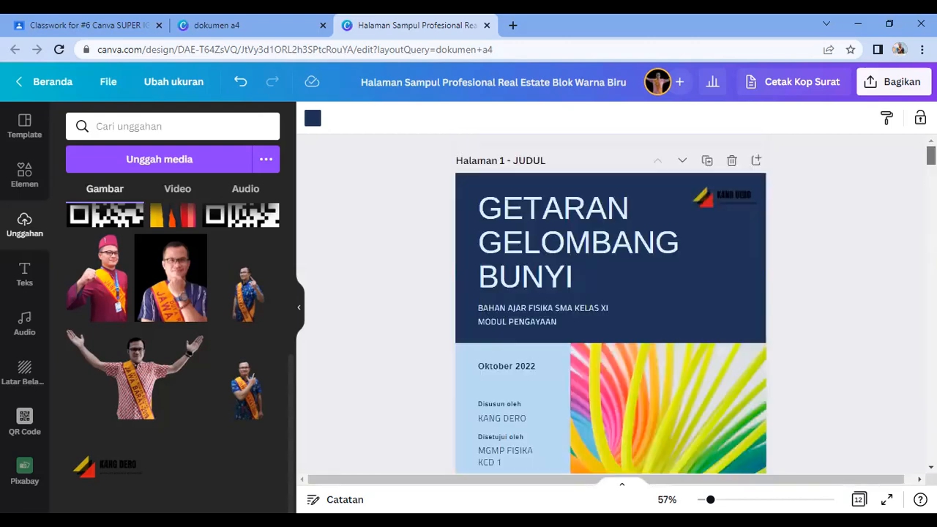
pyautogui.scroll(-4, 719, 299)
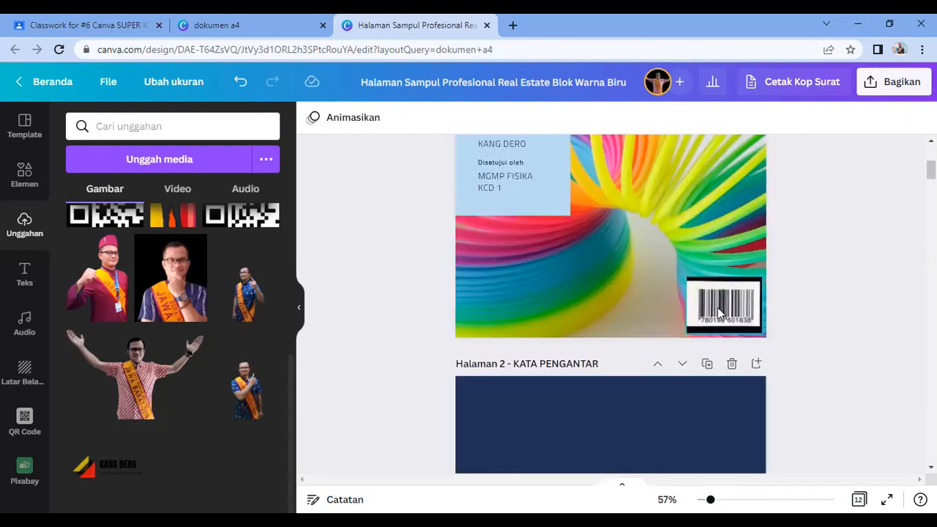
pyautogui.scroll(-1, 718, 307)
pyautogui.click(666, 358)
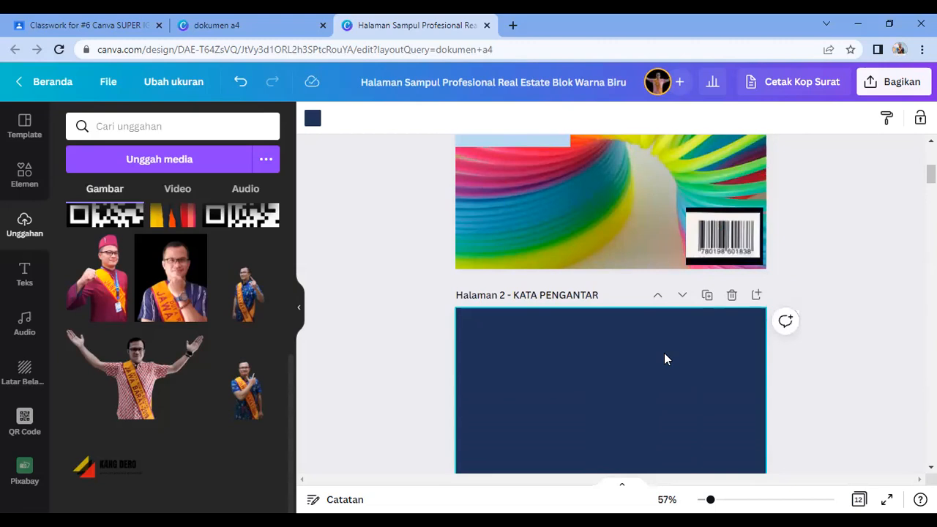
pyautogui.scroll(-3, 644, 373)
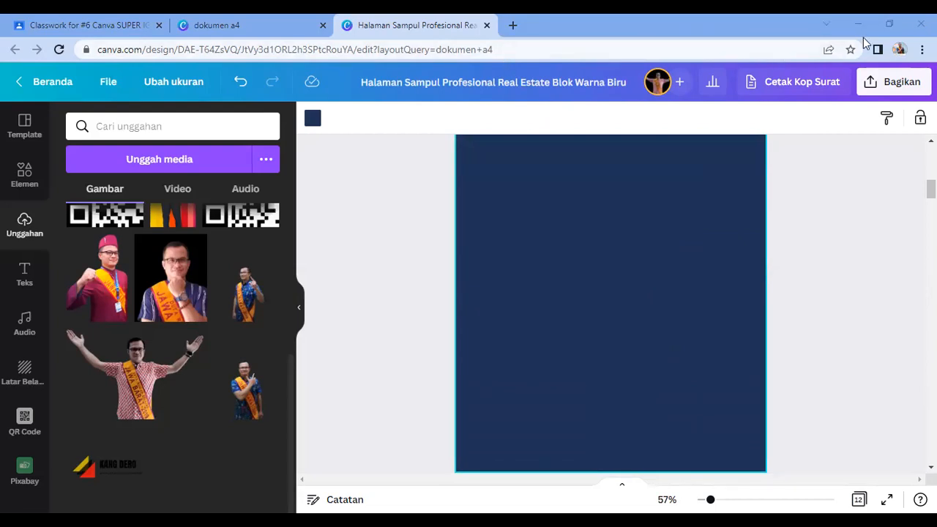
# Step: Open colorhunt.co in a new browser tab and filter it to Navy colour palettes
pyautogui.click(890, 25)
pyautogui.click(535, 60)
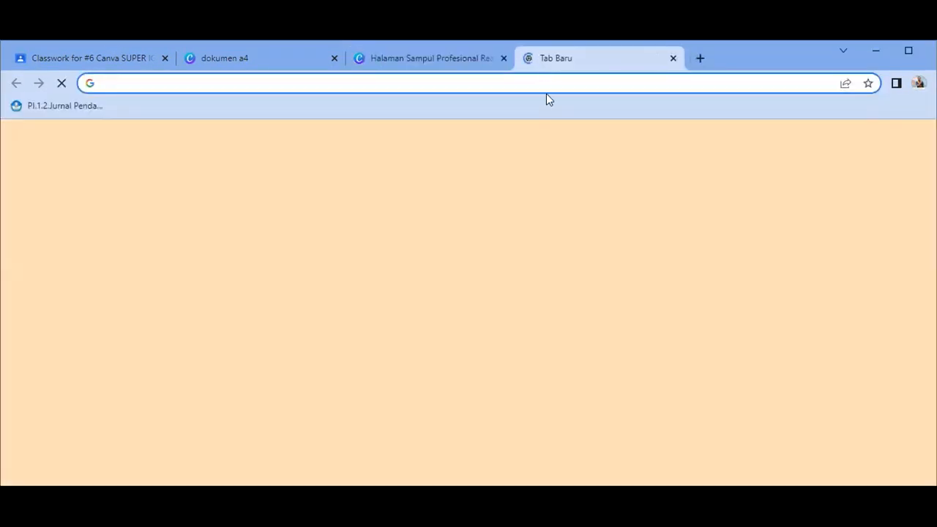
pyautogui.click(469, 82)
pyautogui.write('COLORHUNT')
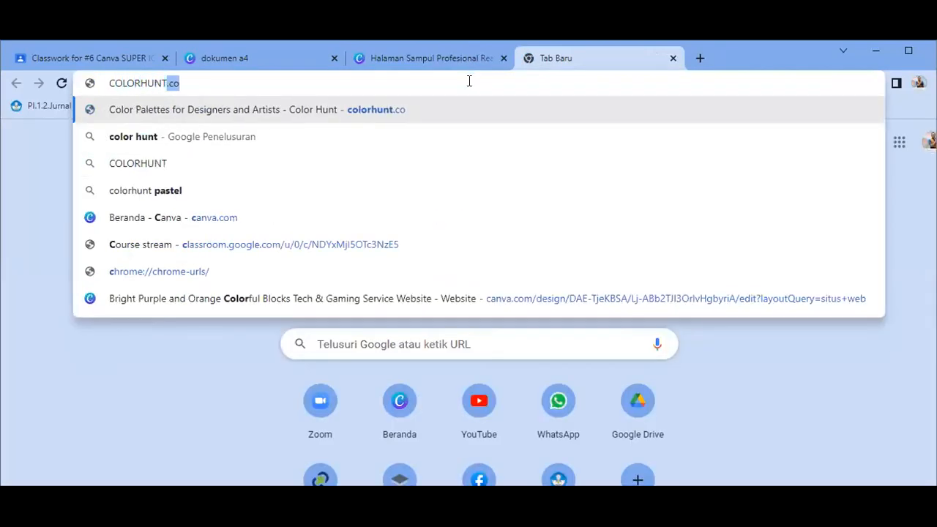
pyautogui.write('.co')
pyautogui.press('Return')
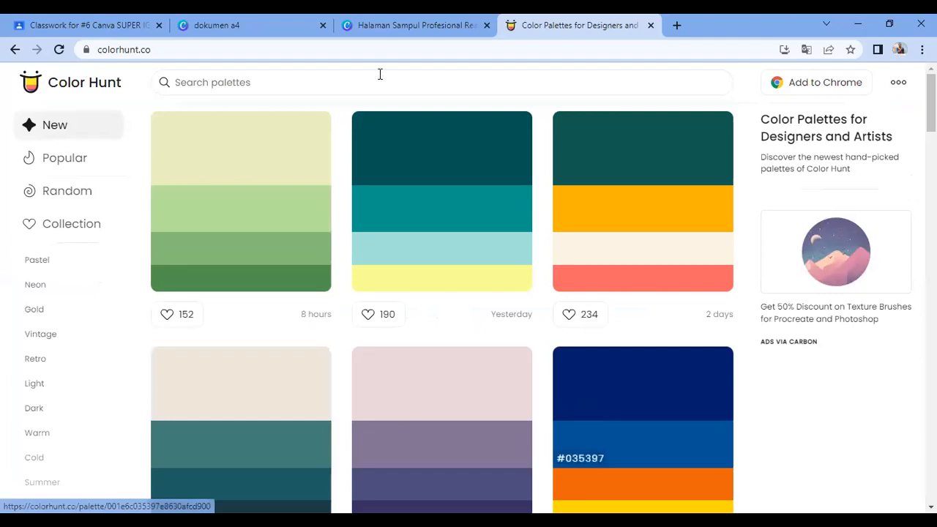
pyautogui.hotkey('ctrl', 'shift', 'Tab')
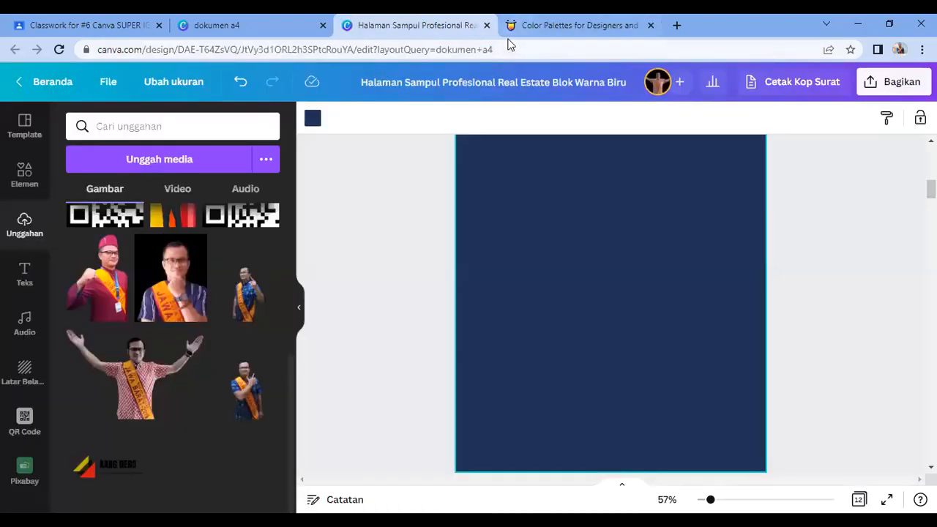
pyautogui.hotkey('ctrl', 'Tab')
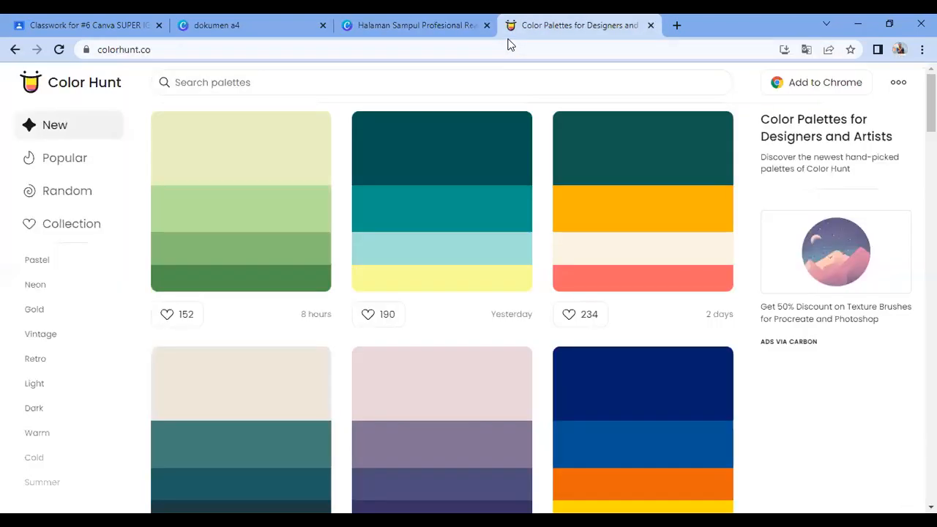
pyautogui.click(267, 80)
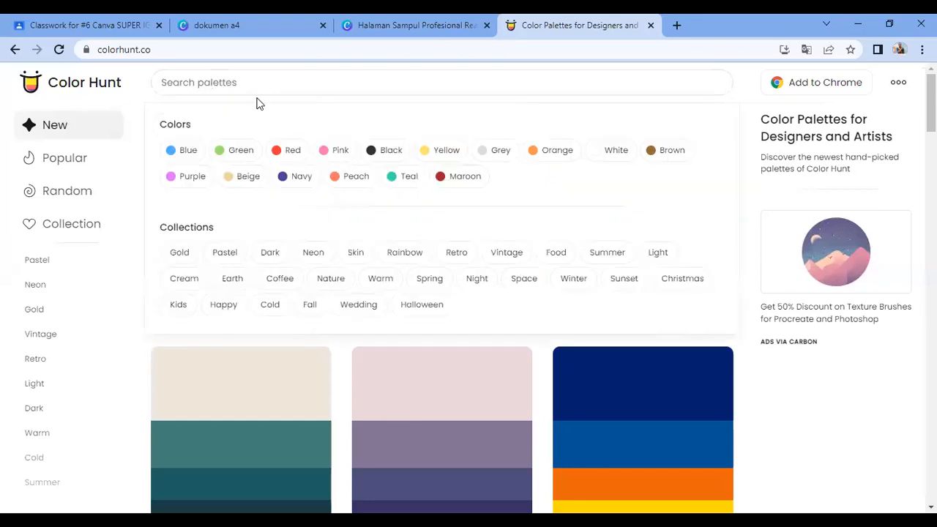
pyautogui.click(287, 184)
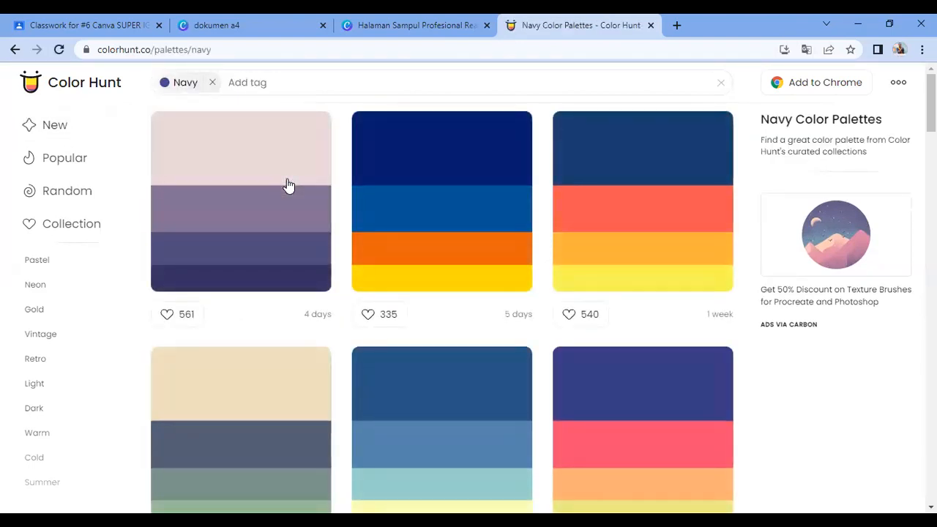
# Step: Browse the navy palettes and screen-capture the navy, red, green and beige palette with Lightshot
pyautogui.scroll(-10, 529, 370)
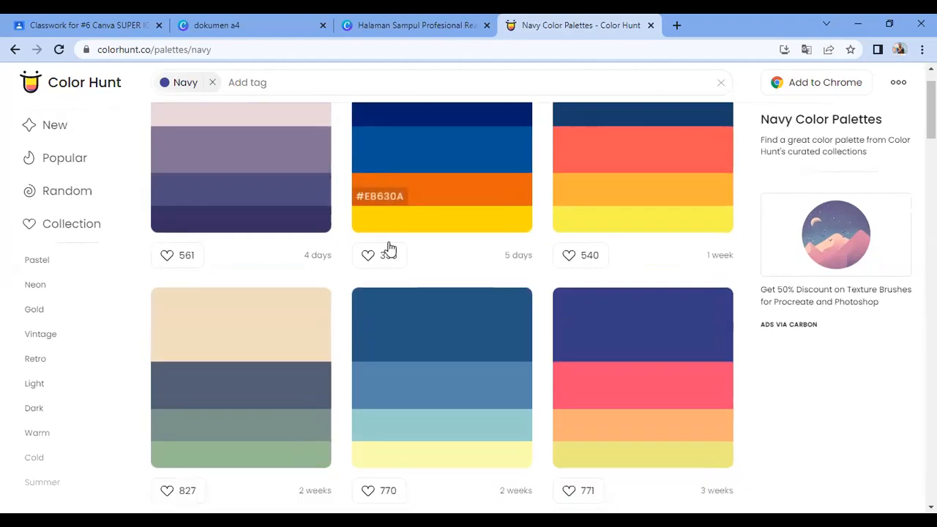
pyautogui.scroll(-1, 534, 372)
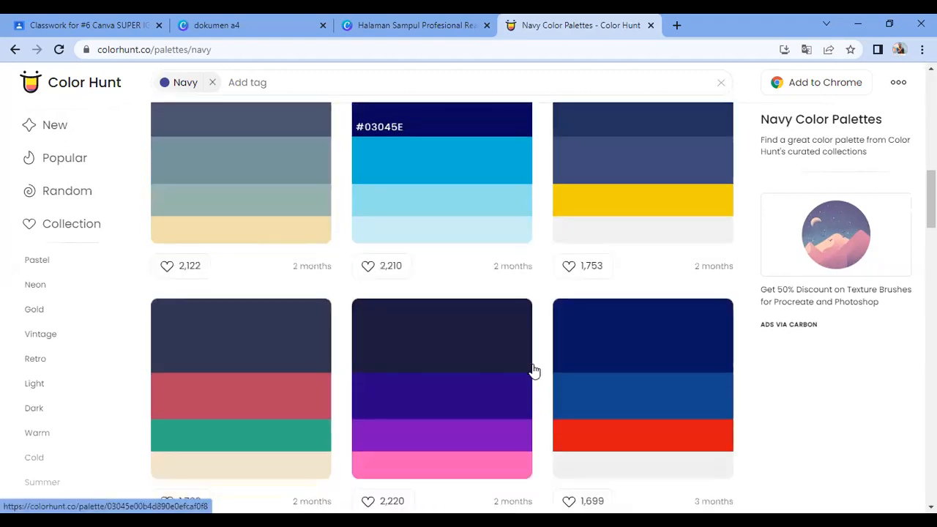
pyautogui.scroll(10, 534, 371)
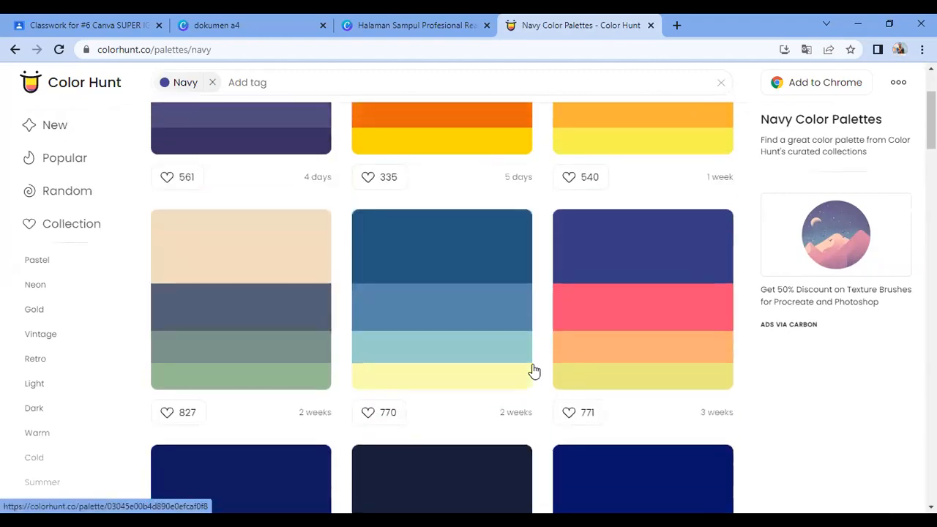
pyautogui.scroll(-5, 534, 372)
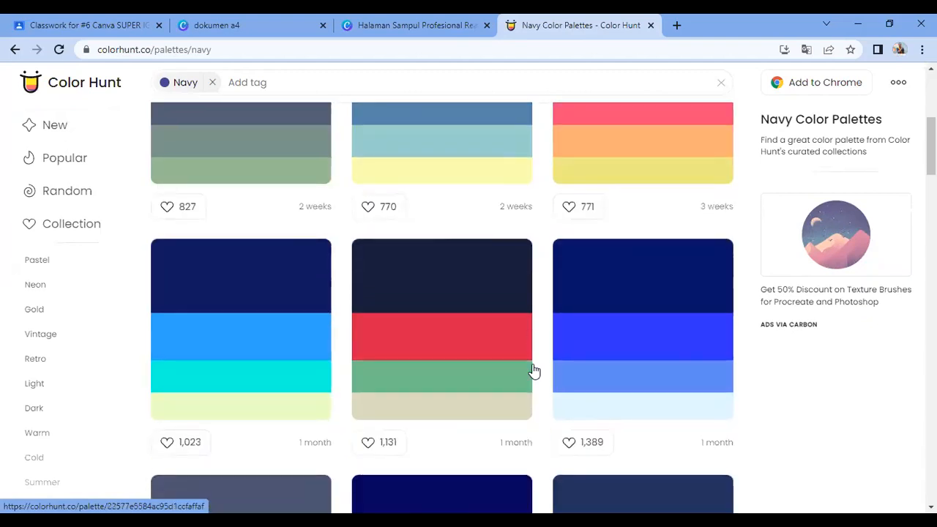
pyautogui.scroll(-1, 534, 371)
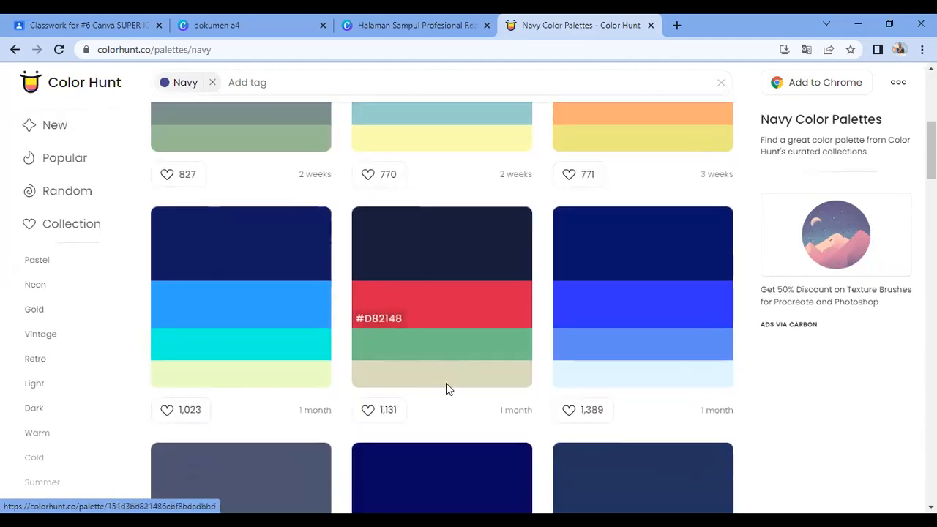
pyautogui.scroll(-10, 446, 385)
pyautogui.scroll(3, 449, 384)
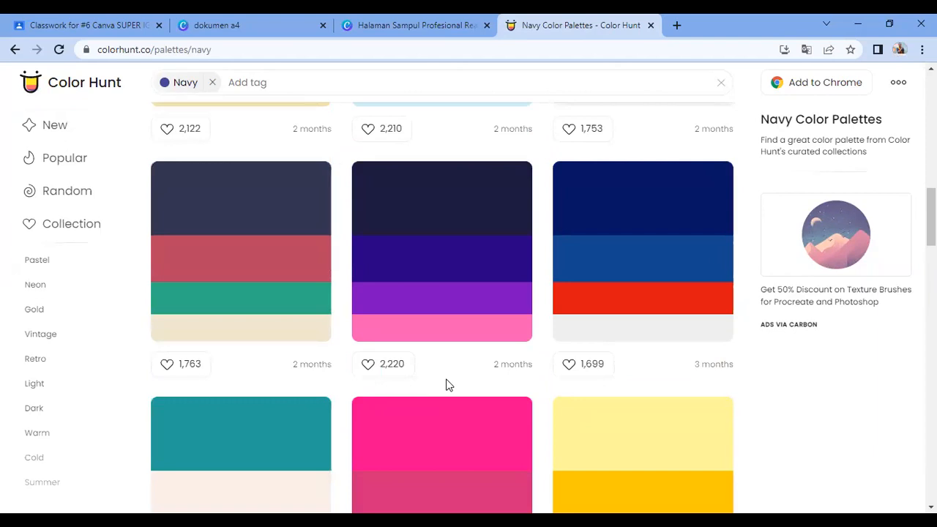
pyautogui.scroll(-4, 472, 339)
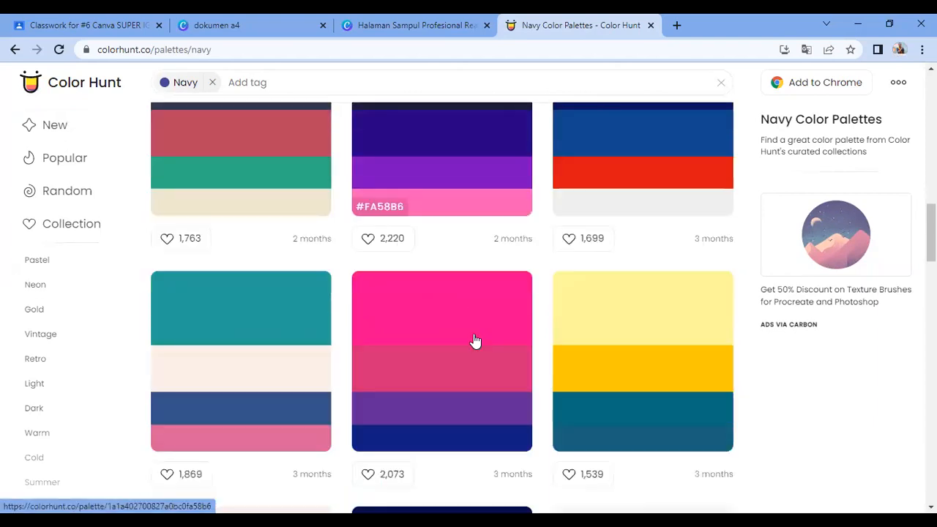
pyautogui.scroll(-7, 564, 387)
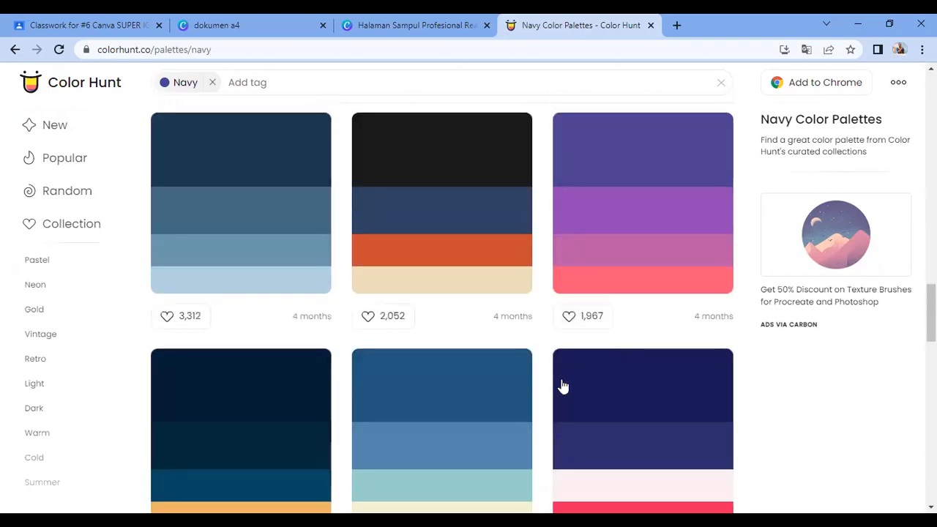
pyautogui.scroll(5, 563, 386)
pyautogui.scroll(3, 563, 387)
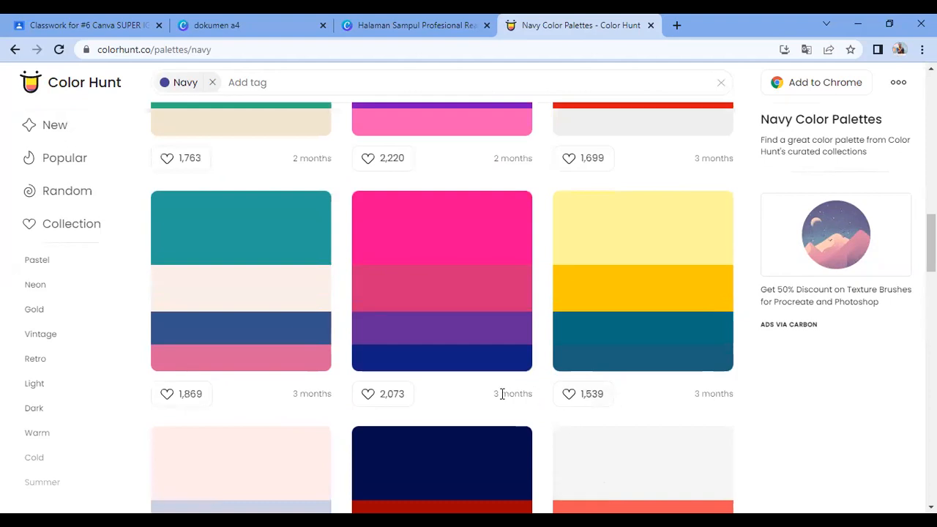
pyautogui.scroll(7, 464, 397)
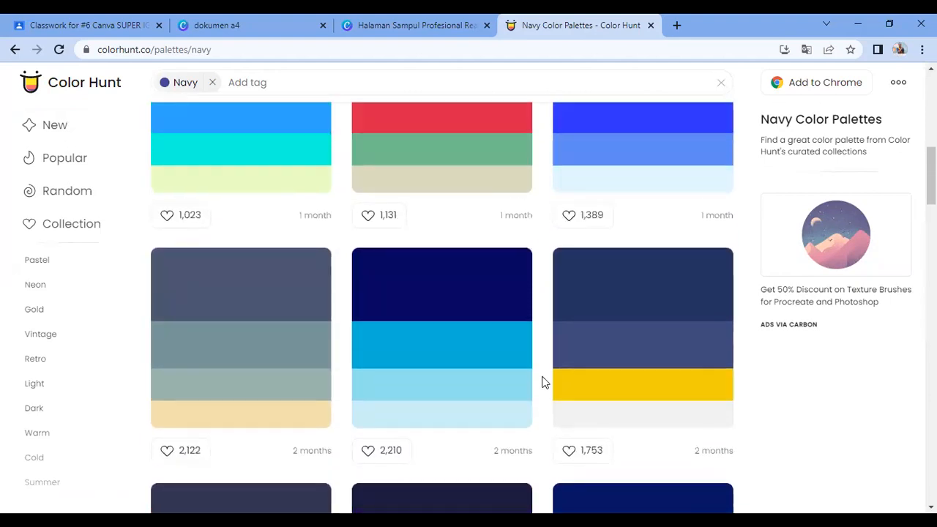
pyautogui.scroll(2, 543, 382)
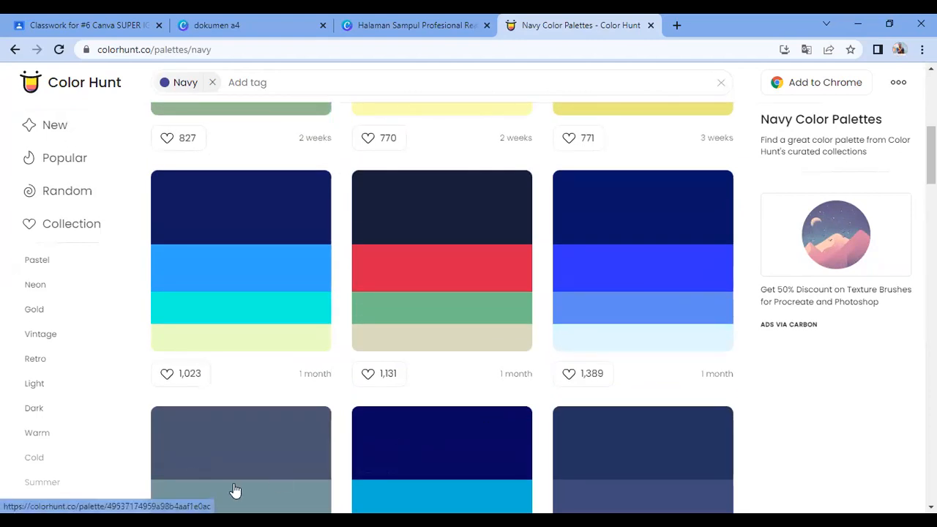
pyautogui.press('super+shift+s')
pyautogui.moveTo(352, 171); pyautogui.dragTo(533, 347)
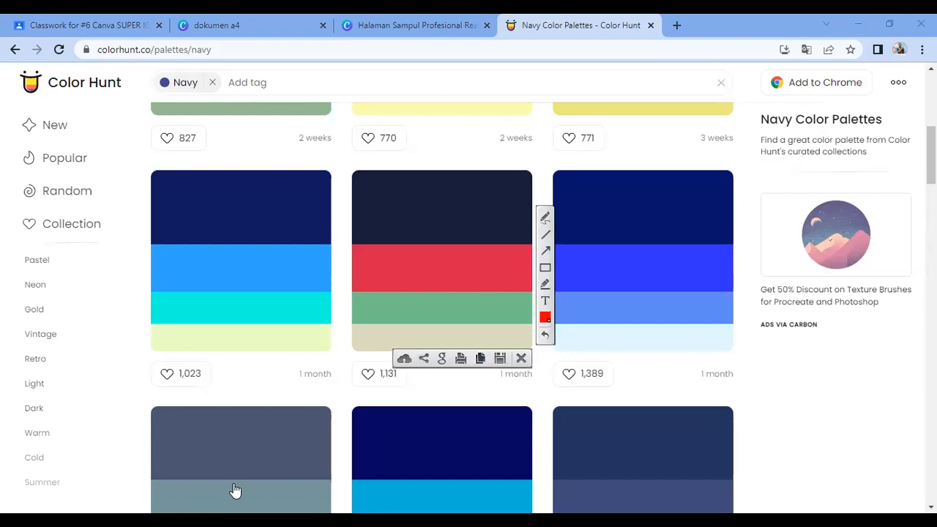
# Step: Paste the captured palette onto Kata Pengantar page 2, moved to its top-left corner and shrunk
pyautogui.click(248, 27)
pyautogui.click(322, 25)
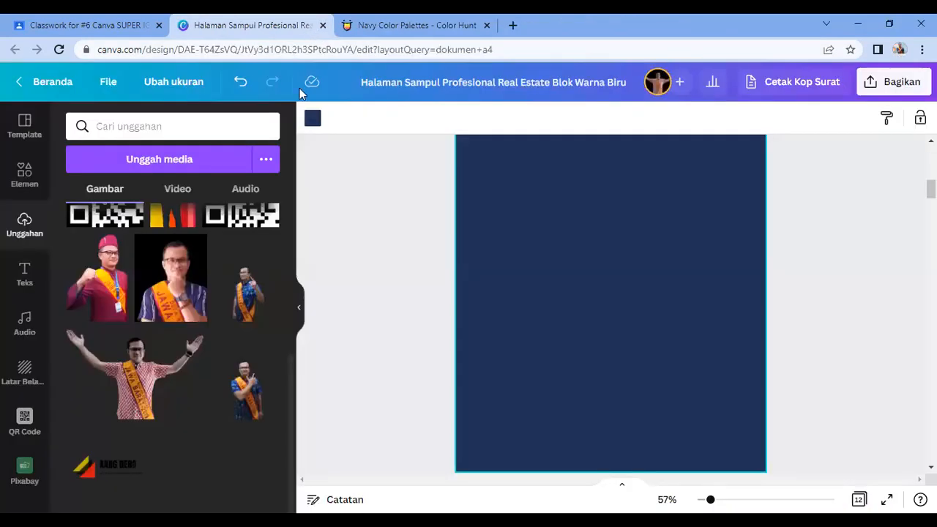
pyautogui.scroll(5, 522, 259)
pyautogui.scroll(-5, 525, 257)
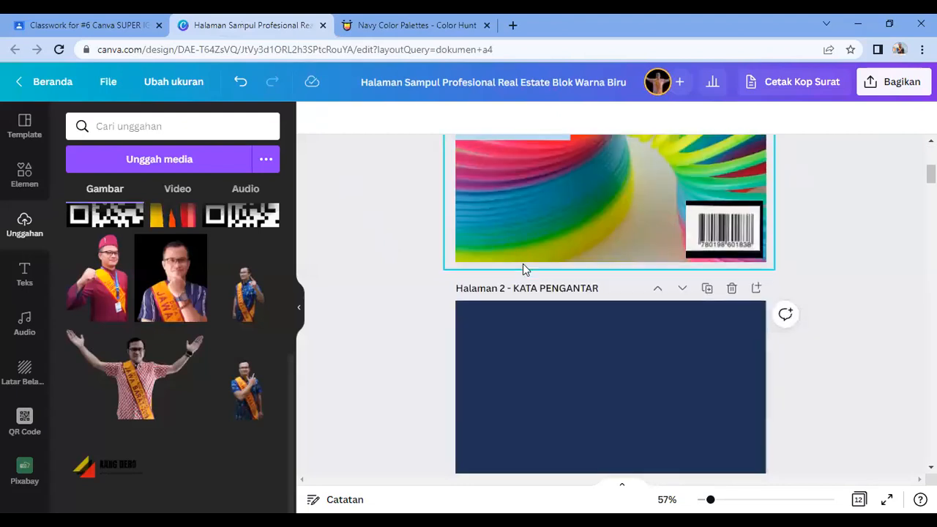
pyautogui.click(524, 266)
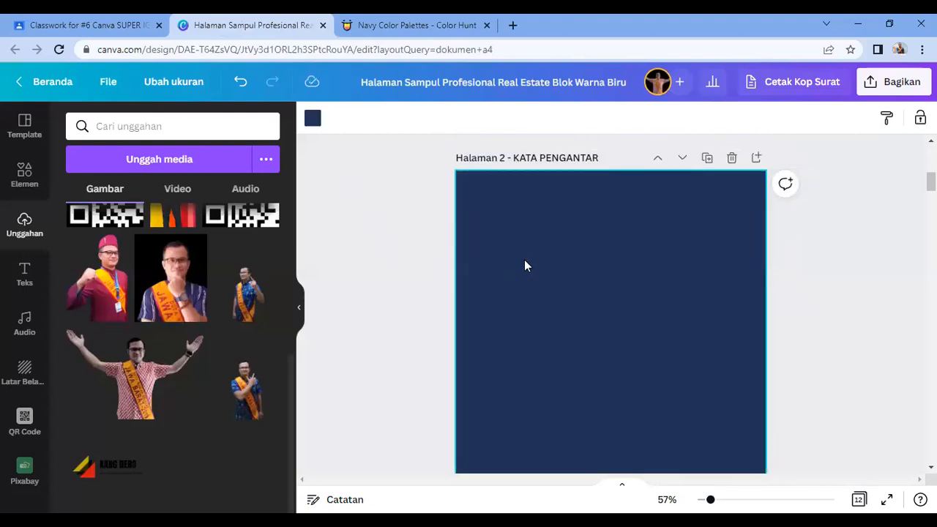
pyautogui.hotkey('ctrl', 'v')
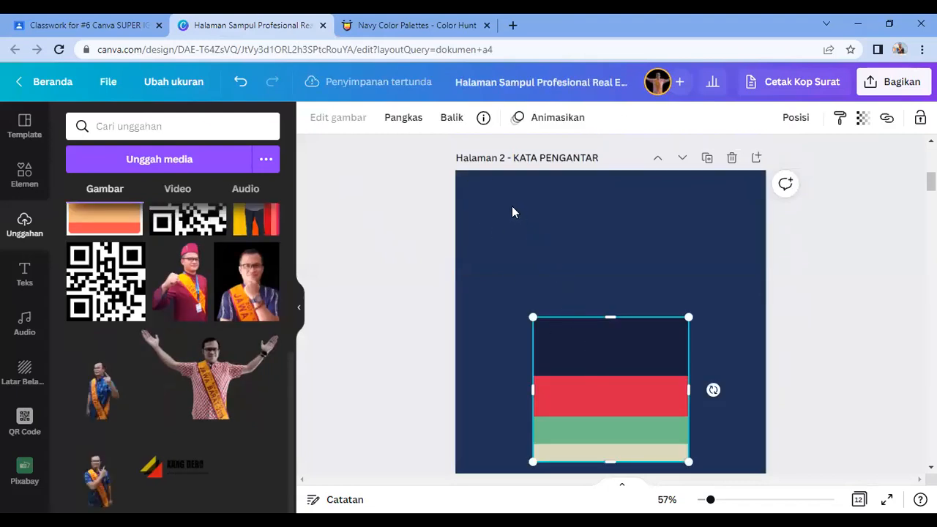
pyautogui.moveTo(659, 452); pyautogui.dragTo(534, 243)
pyautogui.moveTo(505, 199); pyautogui.dragTo(511, 197)
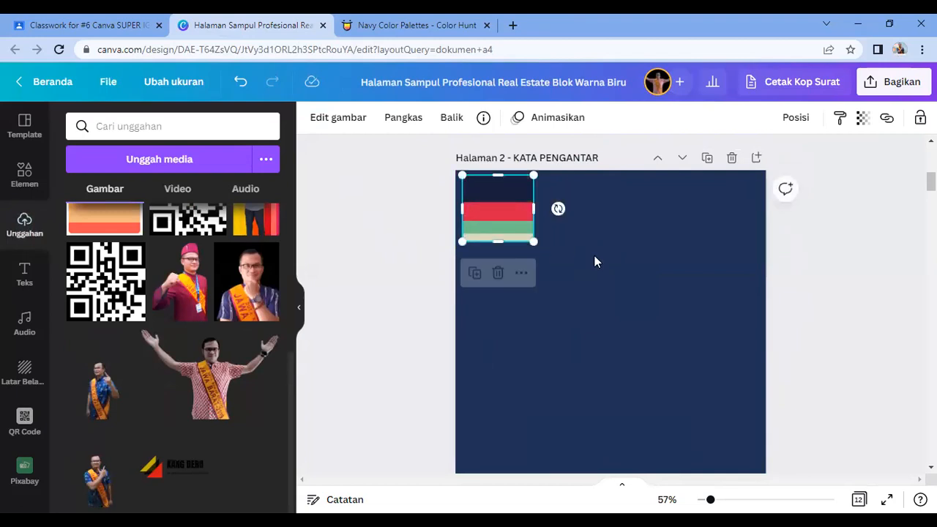
pyautogui.click(605, 276)
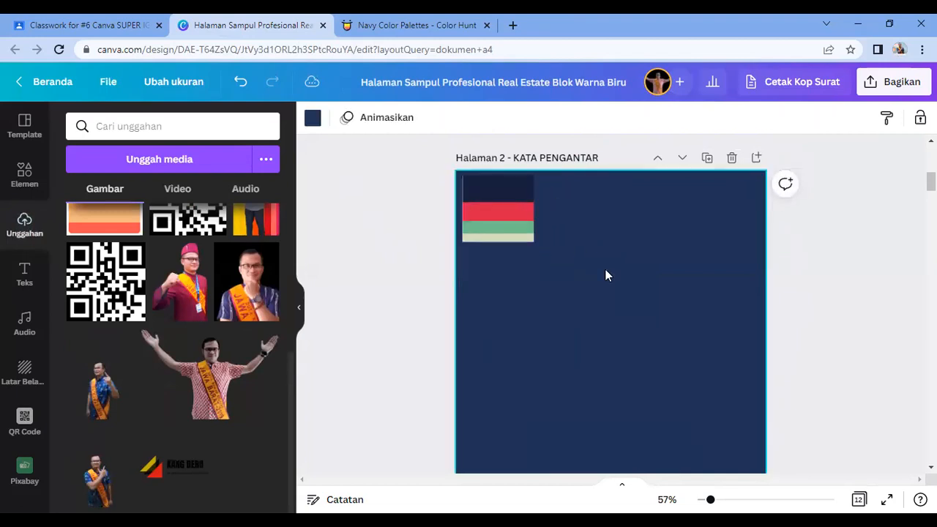
# Step: Colour the backgrounds of pages 2–6 dark navy, red, green, beige and dark navy from the palette
pyautogui.click(313, 119)
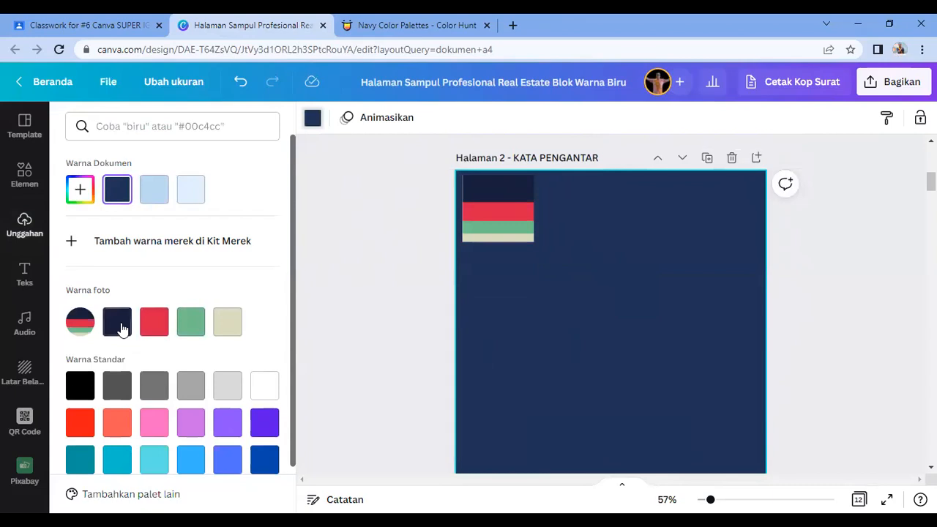
pyautogui.click(117, 322)
pyautogui.scroll(-5, 592, 356)
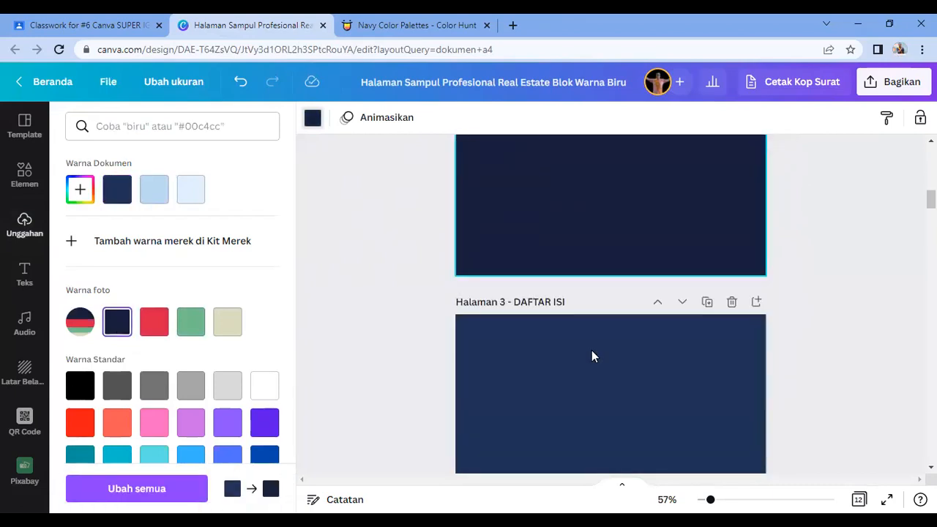
pyautogui.click(592, 356)
pyautogui.click(154, 401)
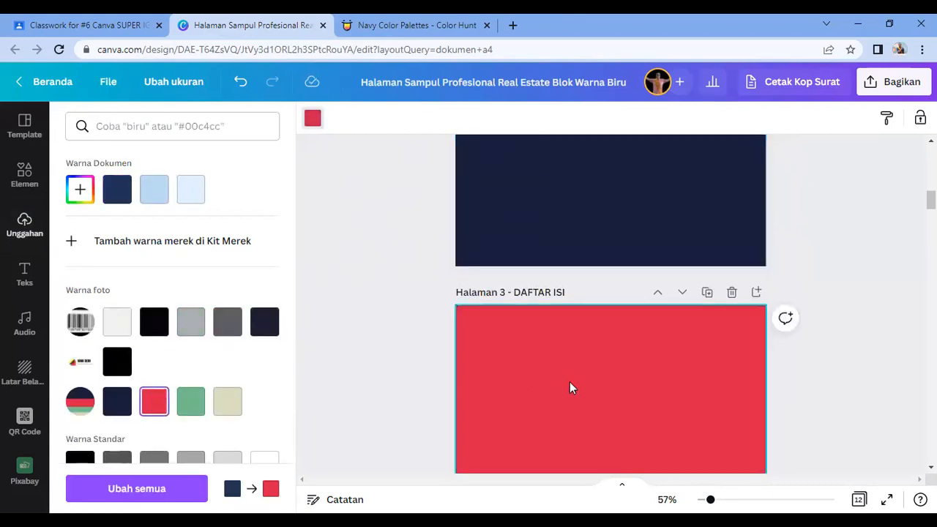
pyautogui.scroll(-5, 570, 387)
pyautogui.click(569, 380)
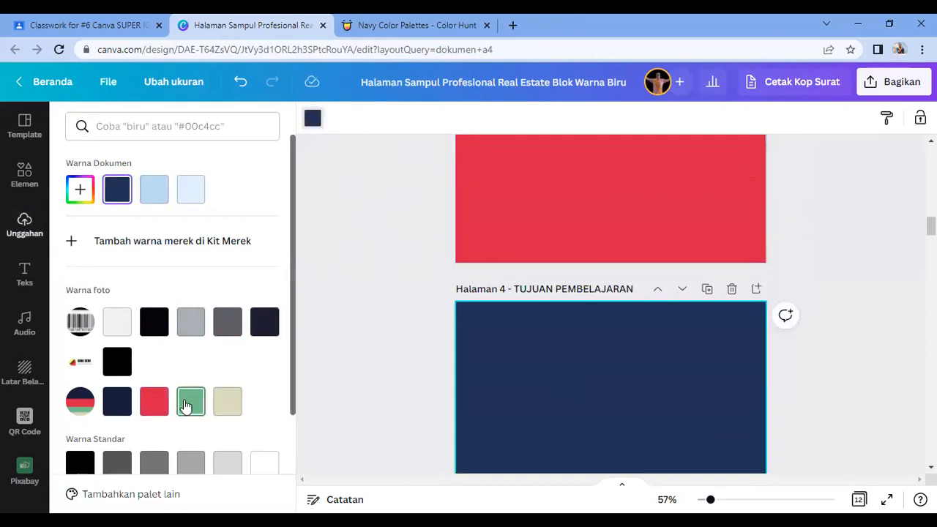
pyautogui.click(187, 405)
pyautogui.scroll(-5, 645, 347)
pyautogui.click(558, 362)
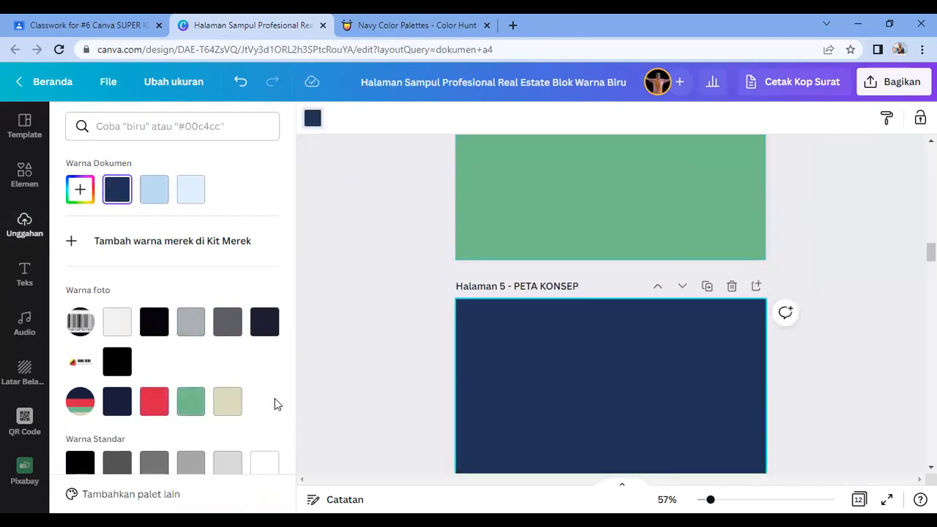
pyautogui.click(227, 402)
pyautogui.scroll(-5, 617, 376)
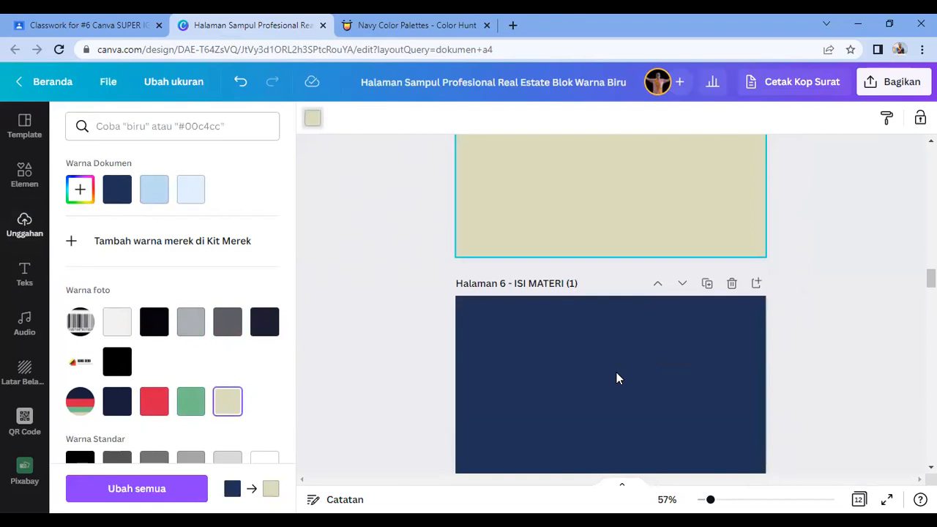
pyautogui.click(618, 378)
pyautogui.click(118, 401)
# Step: Colour the backgrounds of pages 7–10 red, green, beige and dark navy
pyautogui.scroll(-3, 674, 398)
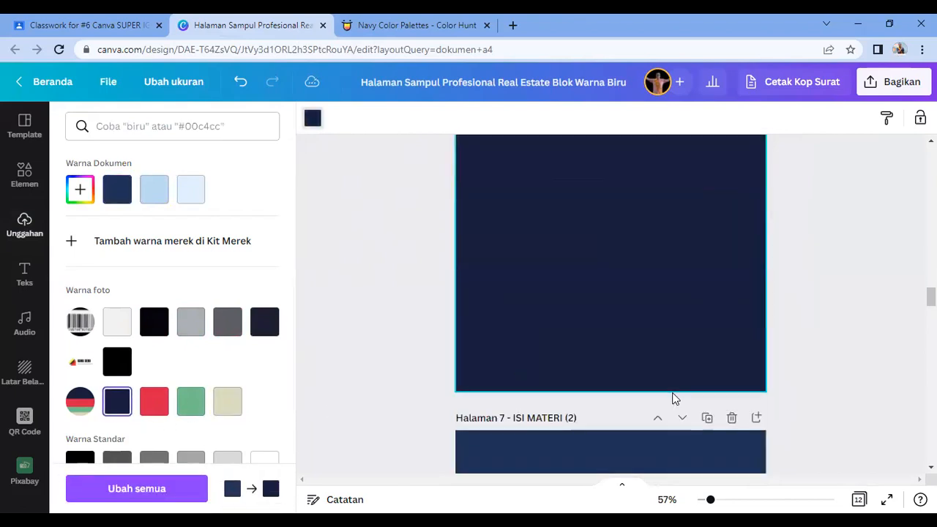
pyautogui.scroll(-3, 673, 398)
pyautogui.click(554, 395)
pyautogui.click(154, 402)
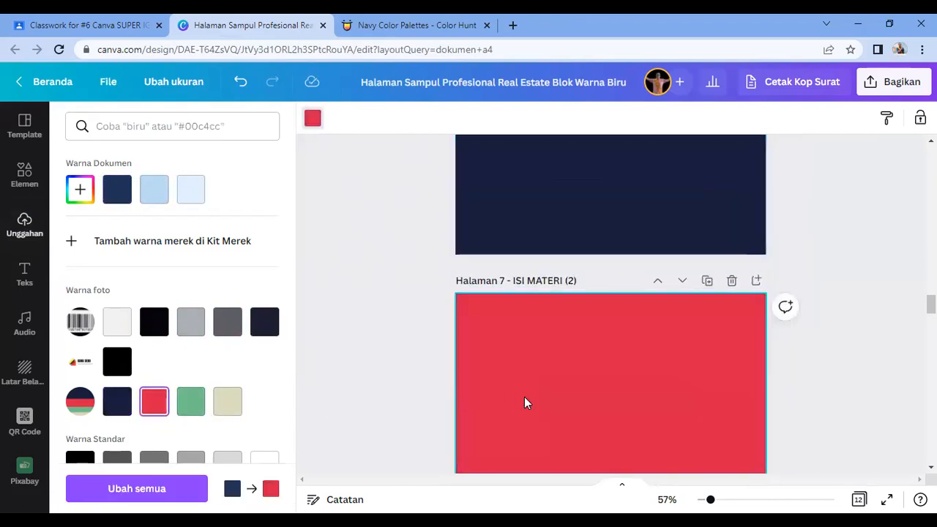
pyautogui.scroll(-5, 526, 397)
pyautogui.click(550, 421)
pyautogui.click(190, 401)
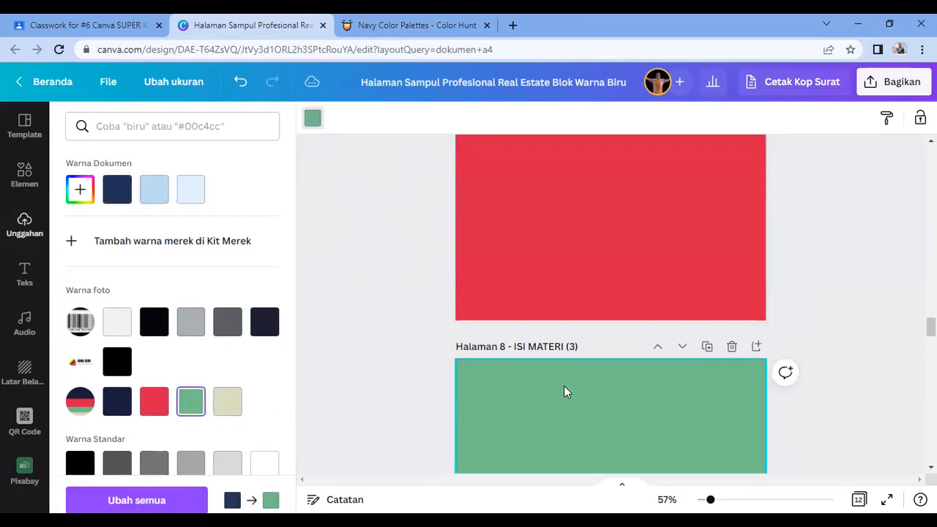
pyautogui.scroll(-5, 565, 388)
pyautogui.click(548, 392)
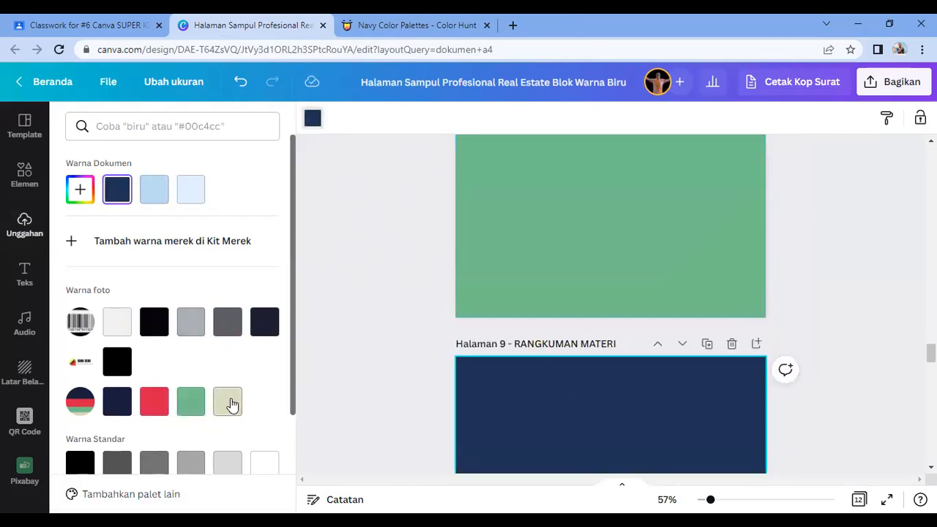
pyautogui.click(228, 402)
pyautogui.scroll(-5, 598, 389)
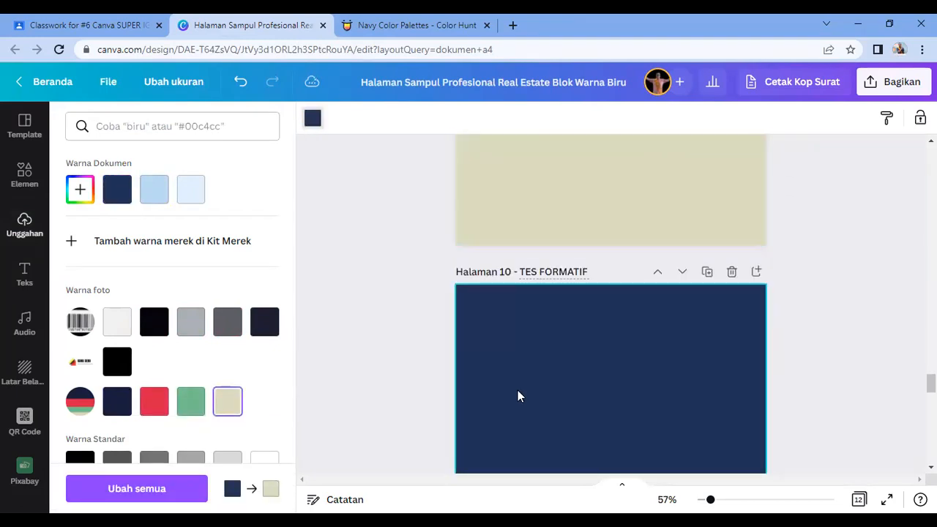
pyautogui.click(518, 396)
pyautogui.click(117, 401)
# Step: Make page 11 (Daftar Pustaka) the palette red and page 12 the palette green
pyautogui.scroll(-5, 700, 336)
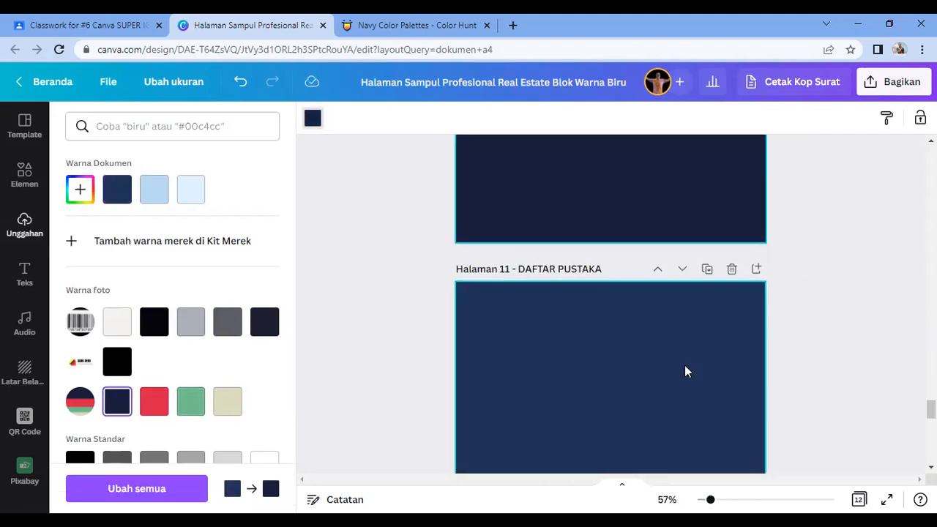
pyautogui.click(686, 372)
pyautogui.click(155, 401)
pyautogui.scroll(-5, 566, 389)
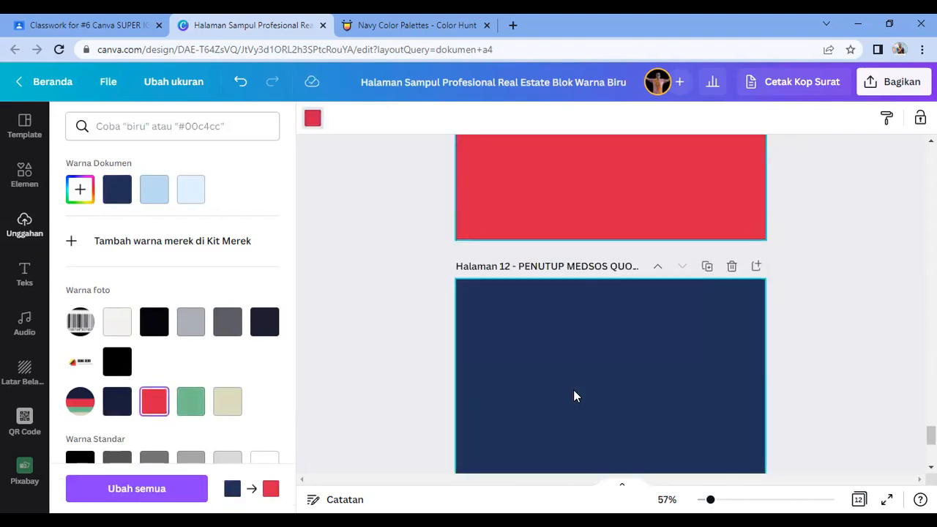
pyautogui.click(573, 389)
pyautogui.click(192, 401)
pyautogui.scroll(-3, 650, 377)
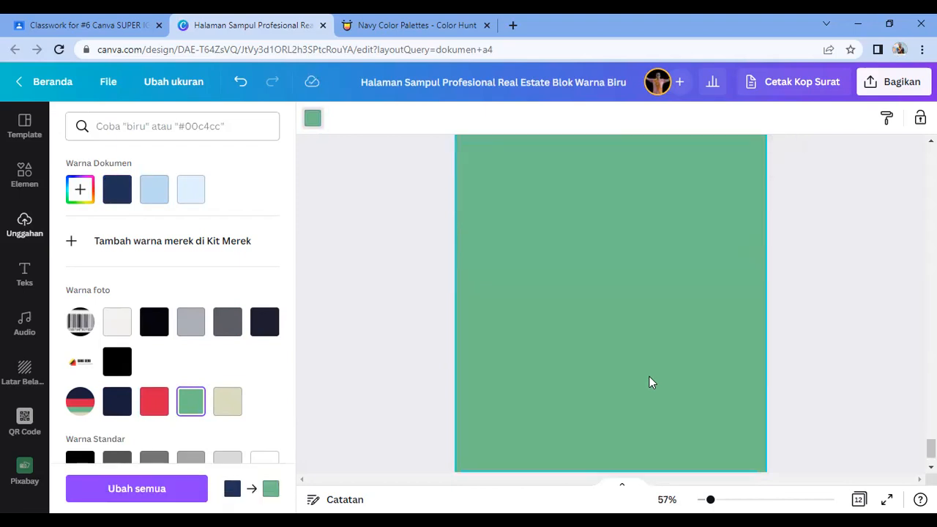
pyautogui.scroll(5, 649, 377)
pyautogui.scroll(15, 649, 376)
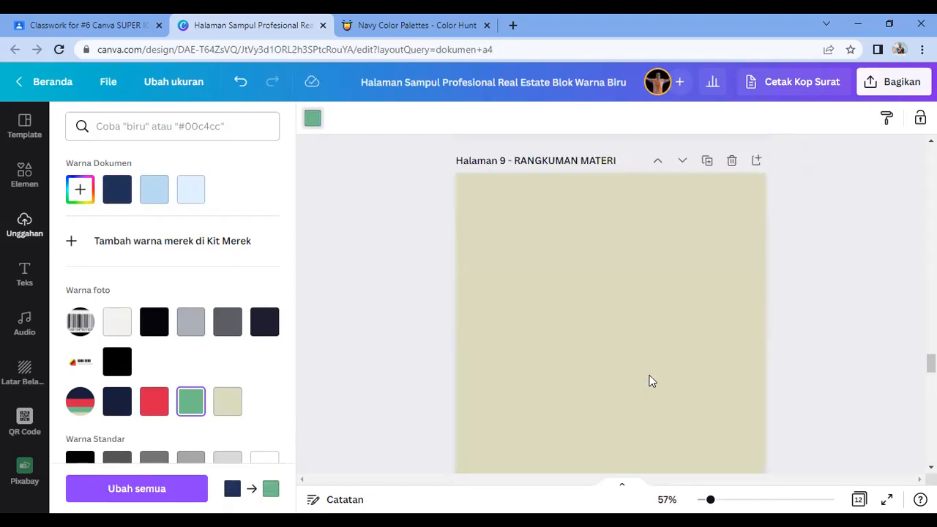
pyautogui.scroll(12, 648, 376)
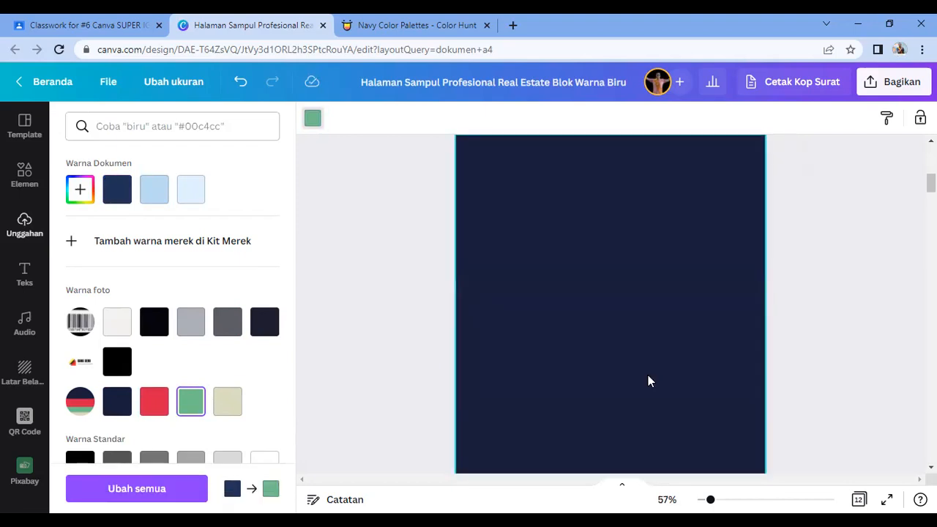
pyautogui.scroll(-2, 648, 375)
pyautogui.click(843, 309)
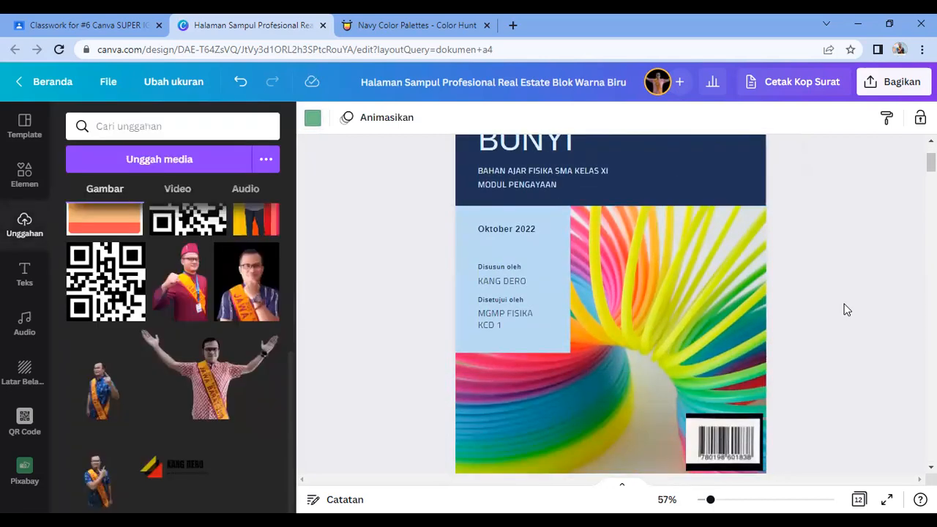
# Step: Shrink page 2's palette image to a thumbnail and drag it over the cover's barcode
pyautogui.scroll(-5, 843, 310)
pyautogui.scroll(1, 648, 301)
pyautogui.click(509, 219)
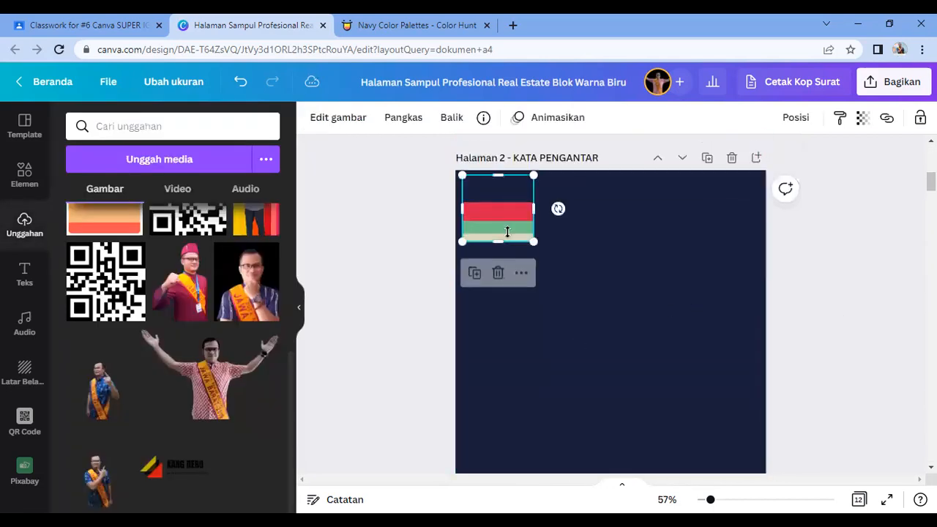
pyautogui.moveTo(534, 241); pyautogui.dragTo(722, 388)
pyautogui.scroll(3, 755, 416)
pyautogui.scroll(-2, 755, 416)
pyautogui.moveTo(687, 459); pyautogui.dragTo(726, 175)
pyautogui.click(672, 361)
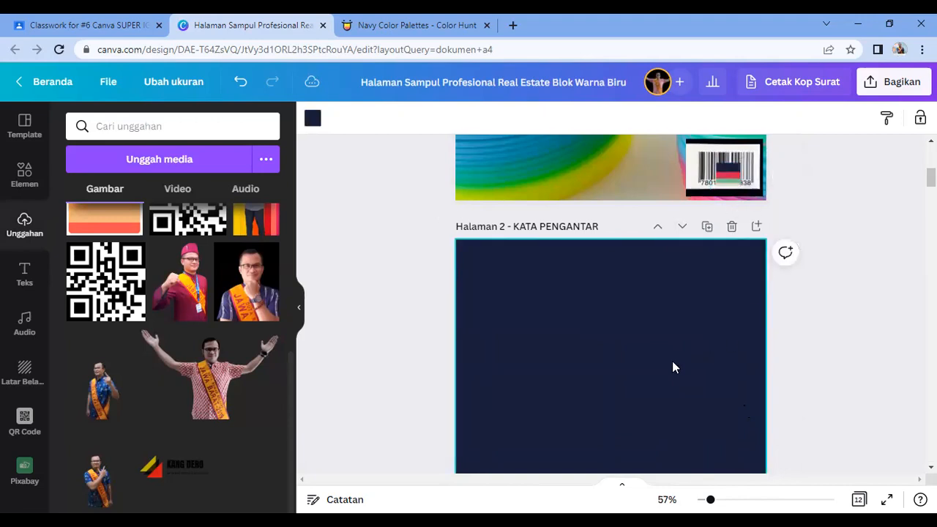
pyautogui.scroll(-1, 672, 361)
pyautogui.scroll(1, 672, 368)
pyautogui.scroll(-1, 521, 371)
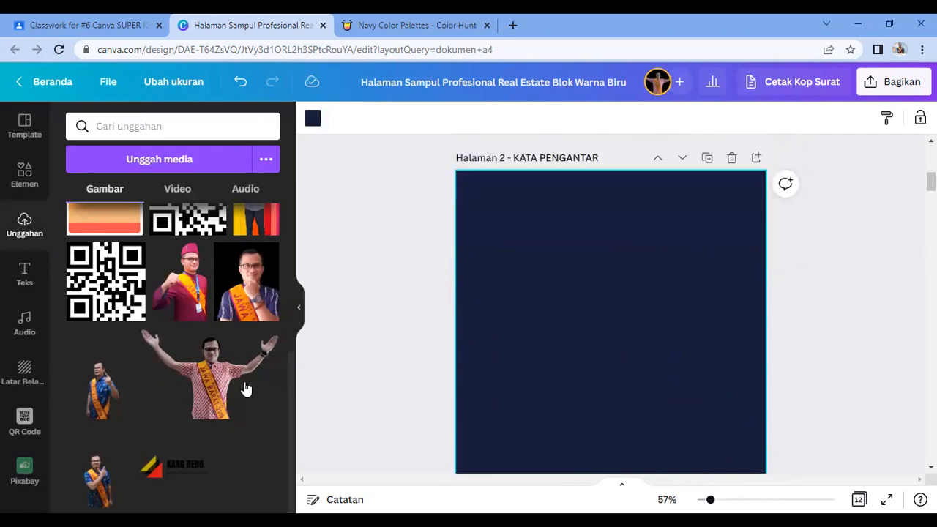
# Step: Add the SALE SALE SALE text combination to page 2, ungroup it and delete its third line
pyautogui.click(24, 287)
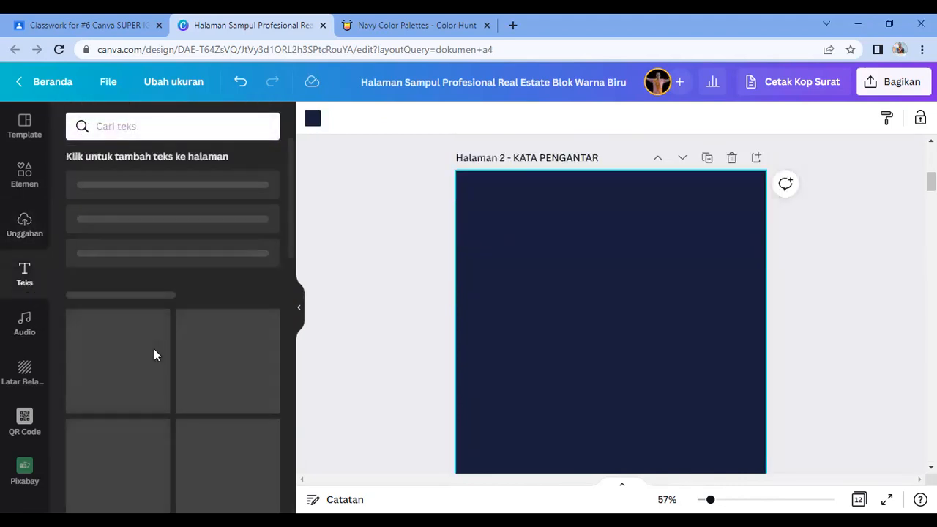
pyautogui.scroll(-2, 153, 356)
pyautogui.scroll(-2, 155, 356)
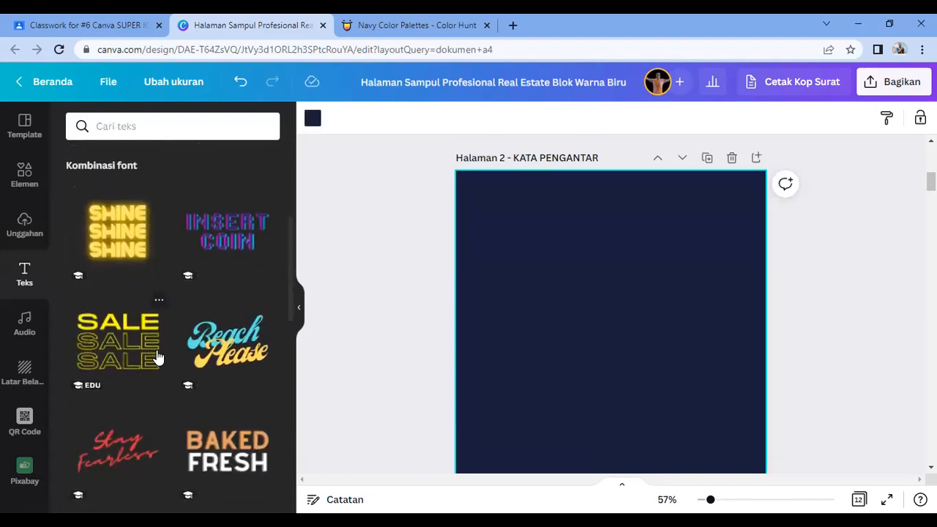
pyautogui.scroll(-2, 157, 357)
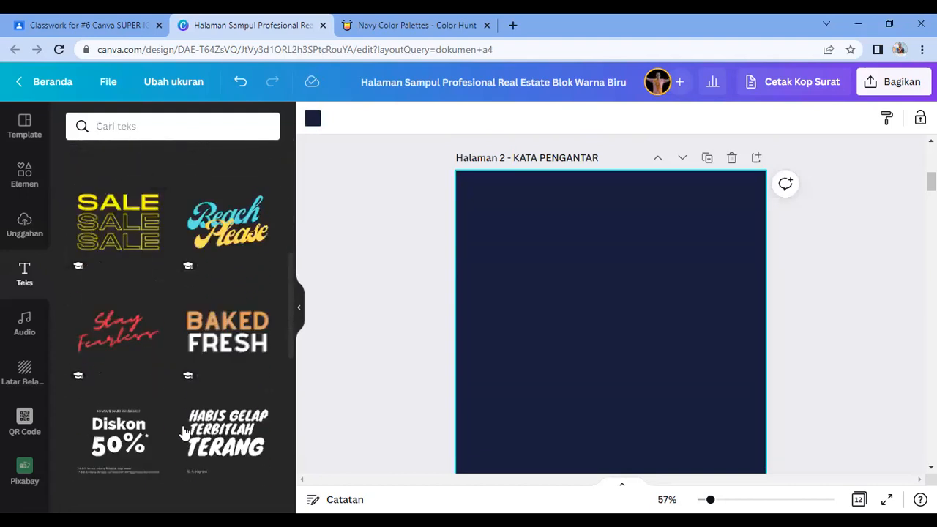
pyautogui.click(118, 219)
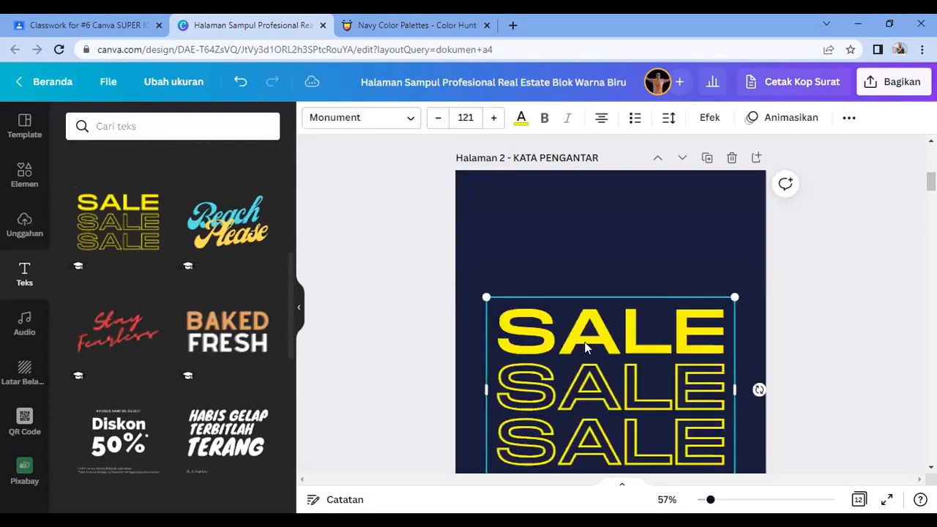
pyautogui.moveTo(653, 386); pyautogui.dragTo(645, 321)
pyautogui.moveTo(667, 353); pyautogui.dragTo(666, 353)
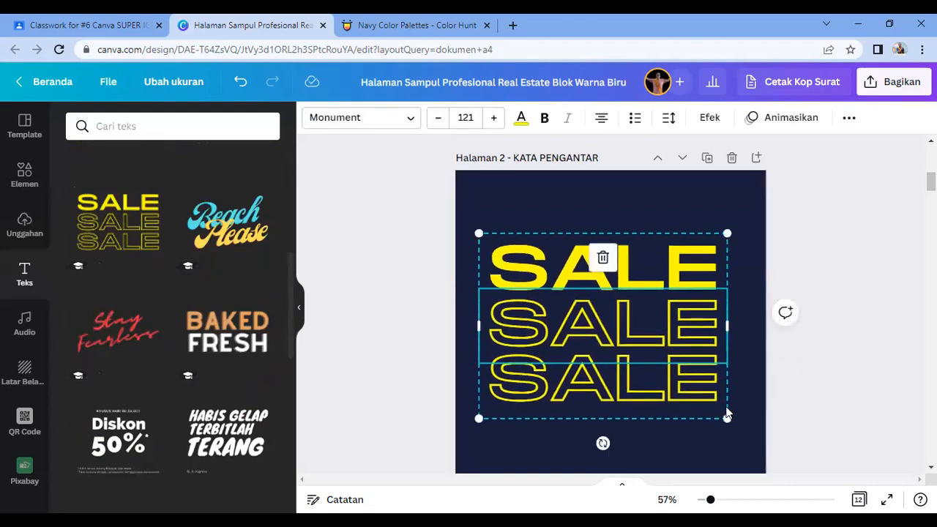
pyautogui.moveTo(727, 418); pyautogui.dragTo(611, 332)
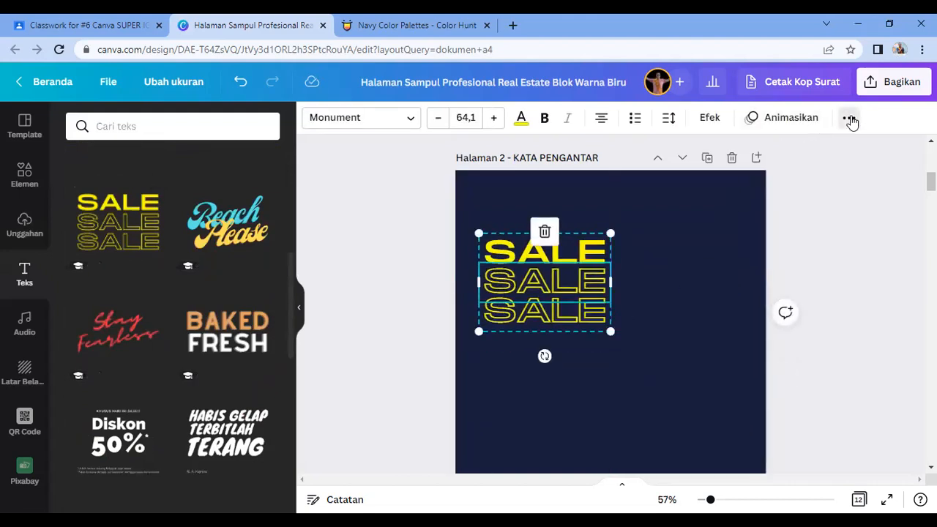
pyautogui.click(849, 119)
pyautogui.click(672, 152)
pyautogui.click(694, 263)
pyautogui.click(571, 314)
pyautogui.press('Delete')
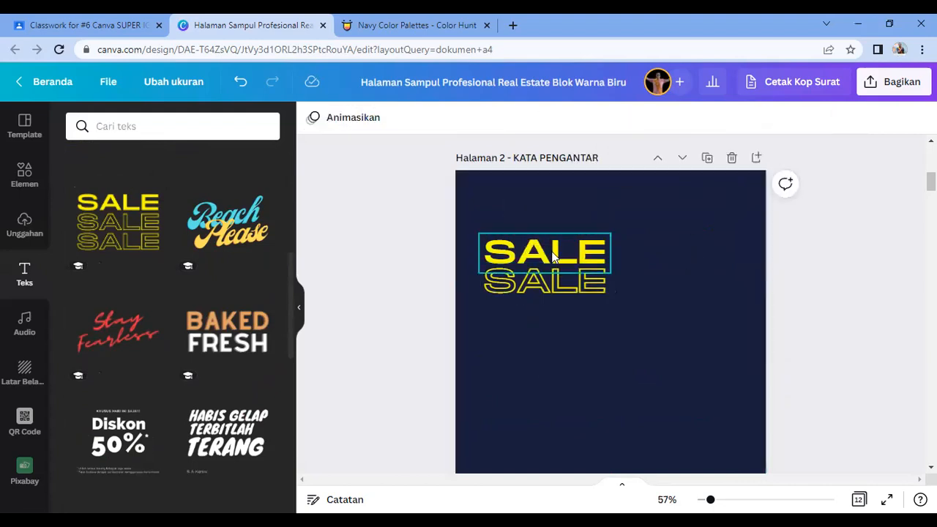
# Step: Retype the lines as KATA at size 34 and PENGANTAR at size 14 on one line
pyautogui.click(554, 258)
pyautogui.doubleClick(554, 258)
pyautogui.write('KATA')
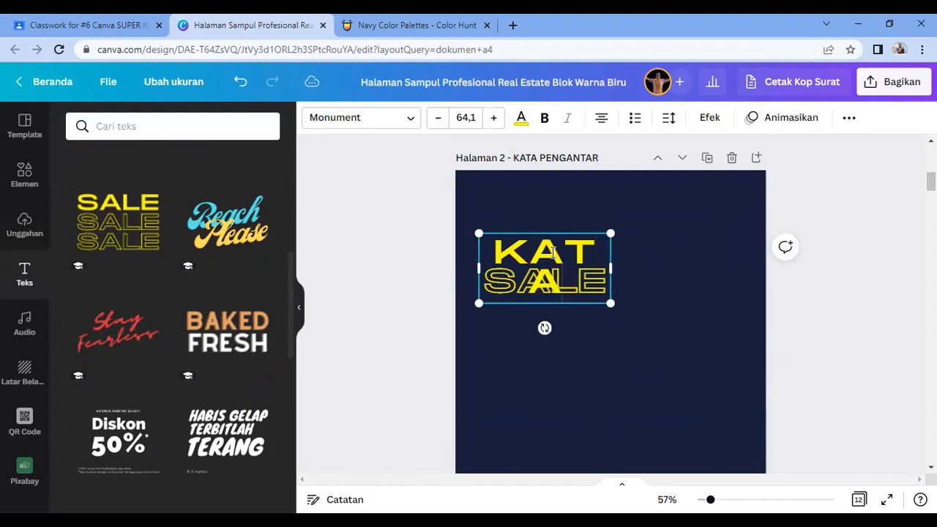
pyautogui.hotkey('ctrl', 'a')
pyautogui.click(467, 118)
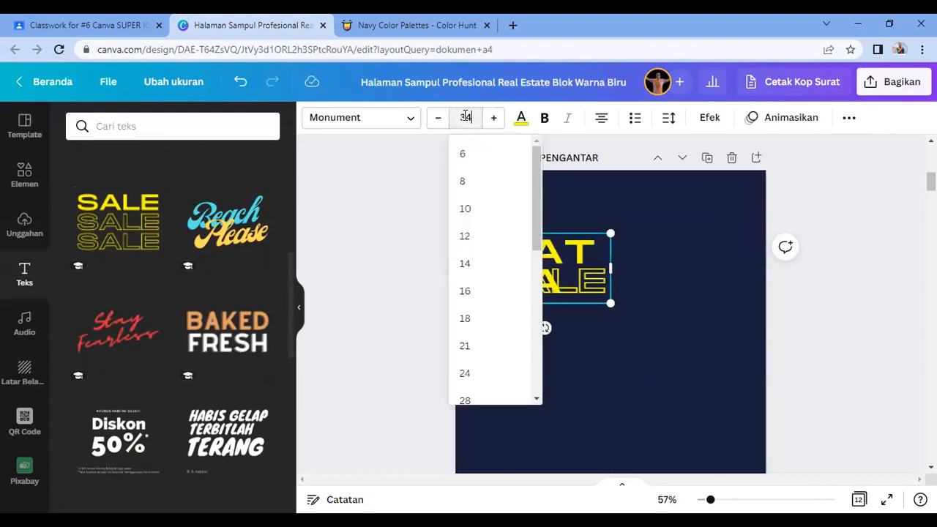
pyautogui.press('Return')
pyautogui.click(578, 285)
pyautogui.doubleClick(578, 285)
pyautogui.write('PENGANTAR')
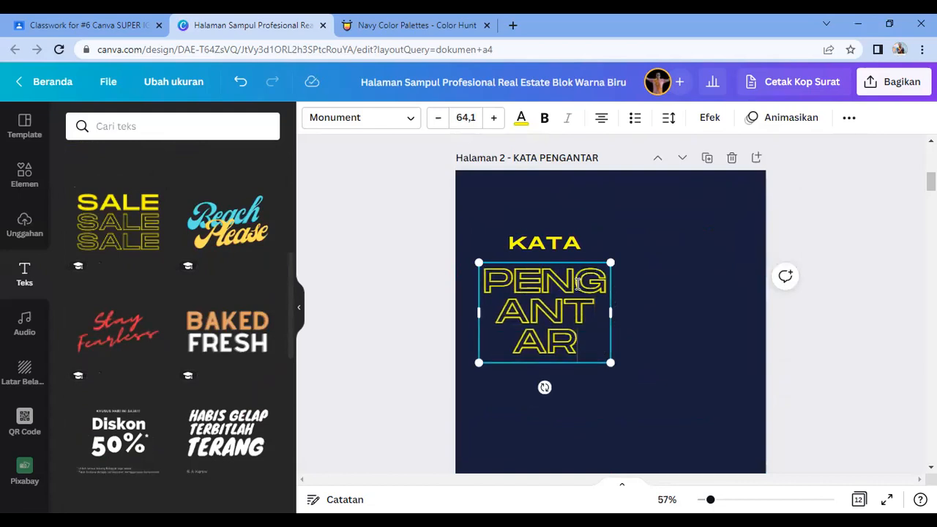
pyautogui.moveTo(609, 311); pyautogui.dragTo(797, 295)
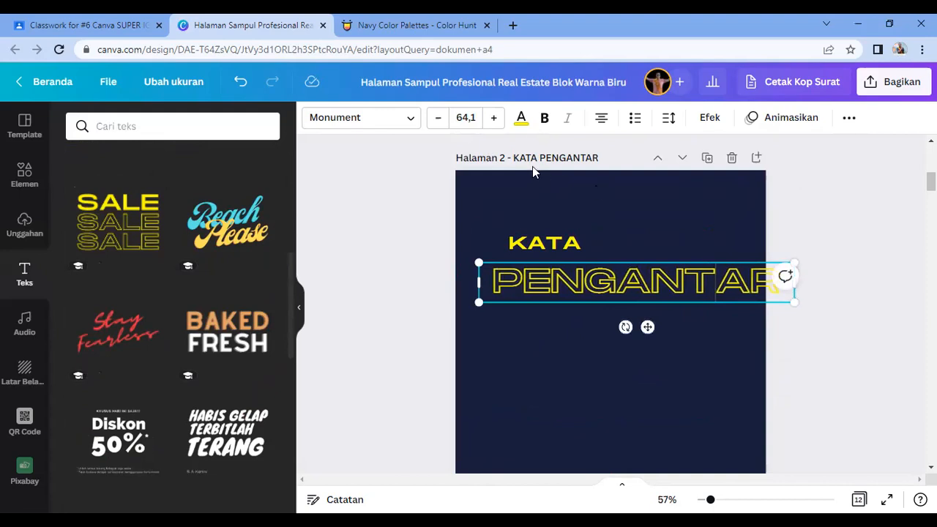
pyautogui.click(463, 115)
pyautogui.write('14')
pyautogui.press('Return')
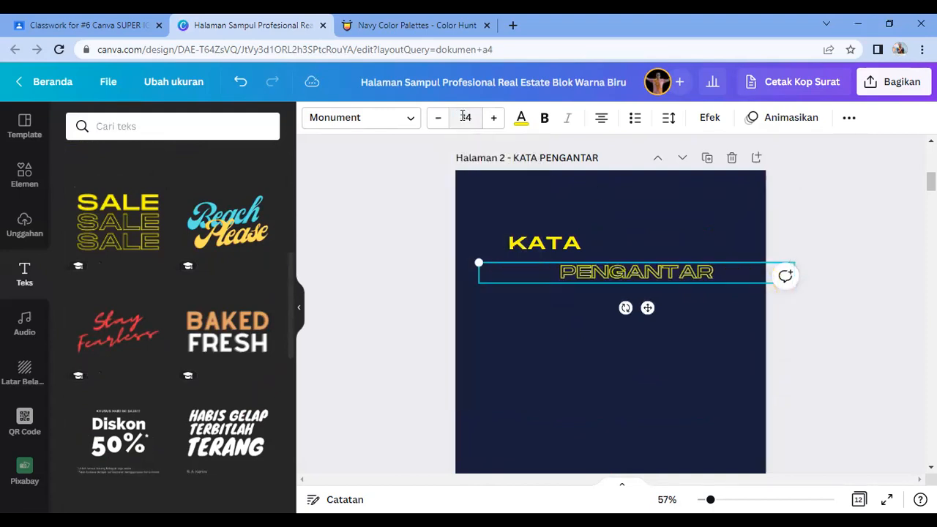
# Step: Left-align KATA and PENGANTAR, placing KATA top-left with PENGANTAR directly beneath
pyautogui.click(556, 243)
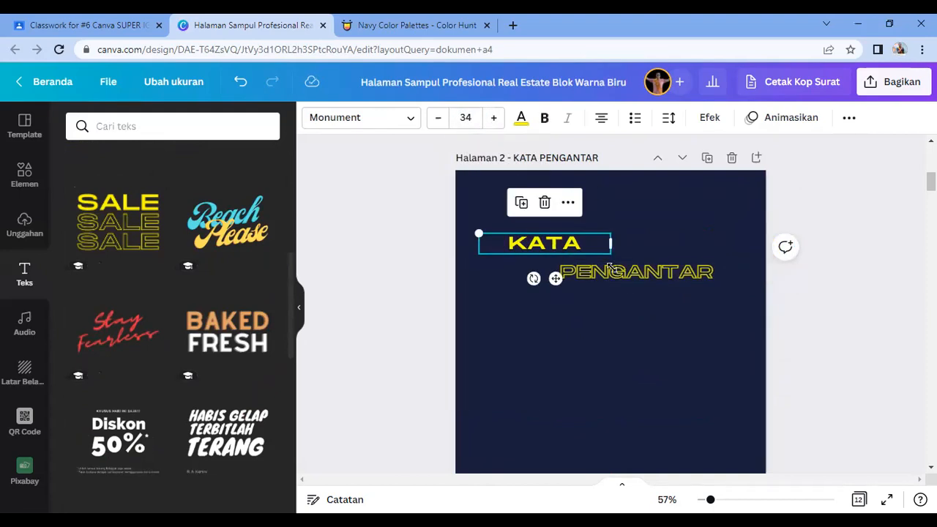
pyautogui.click(637, 282)
pyautogui.click(601, 117)
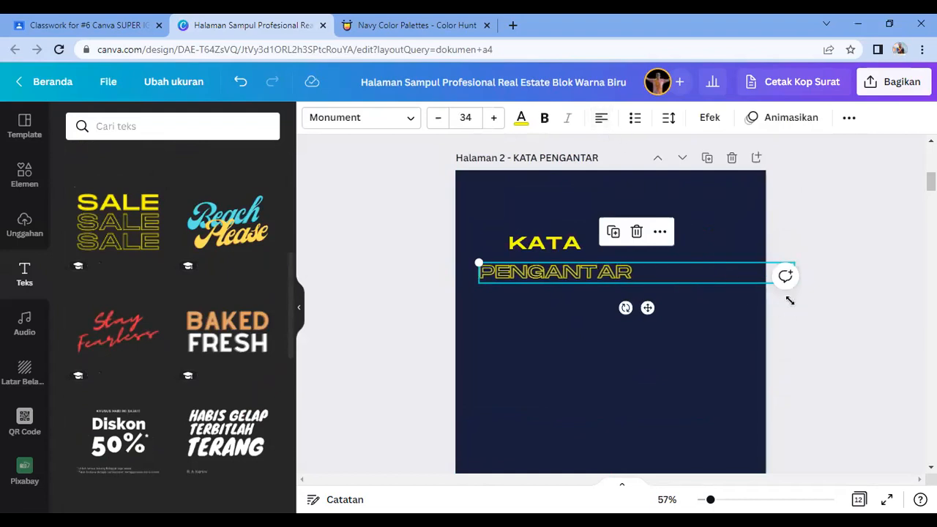
pyautogui.click(698, 291)
pyautogui.moveTo(628, 283); pyautogui.dragTo(575, 290)
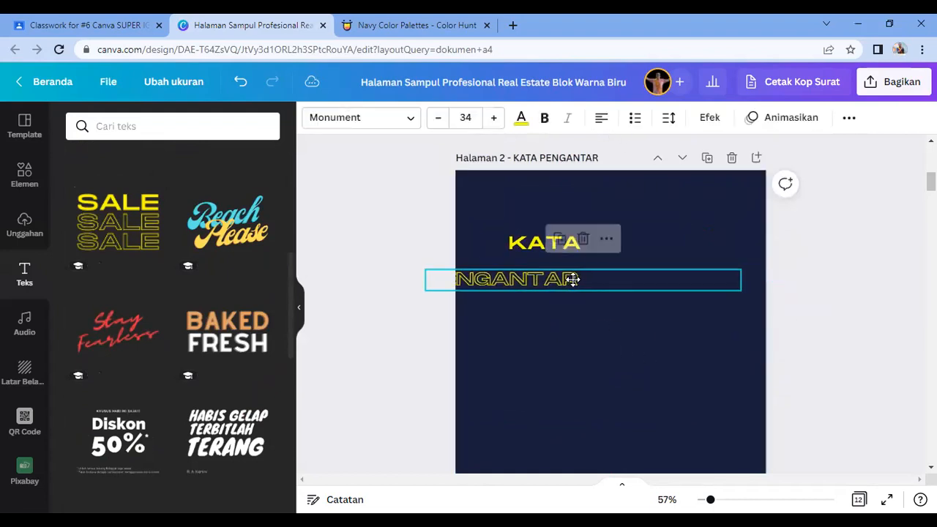
pyautogui.moveTo(740, 282); pyautogui.dragTo(586, 283)
pyautogui.moveTo(571, 243); pyautogui.dragTo(540, 194)
pyautogui.click(602, 117)
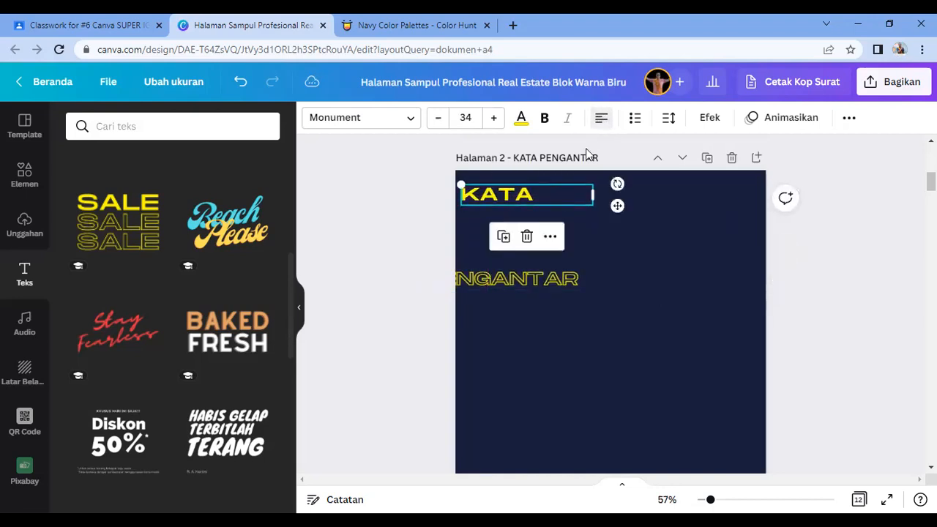
pyautogui.click(611, 235)
pyautogui.click(537, 197)
pyautogui.moveTo(592, 194); pyautogui.dragTo(517, 202)
pyautogui.click(533, 283)
pyautogui.moveTo(533, 282); pyautogui.dragTo(577, 227)
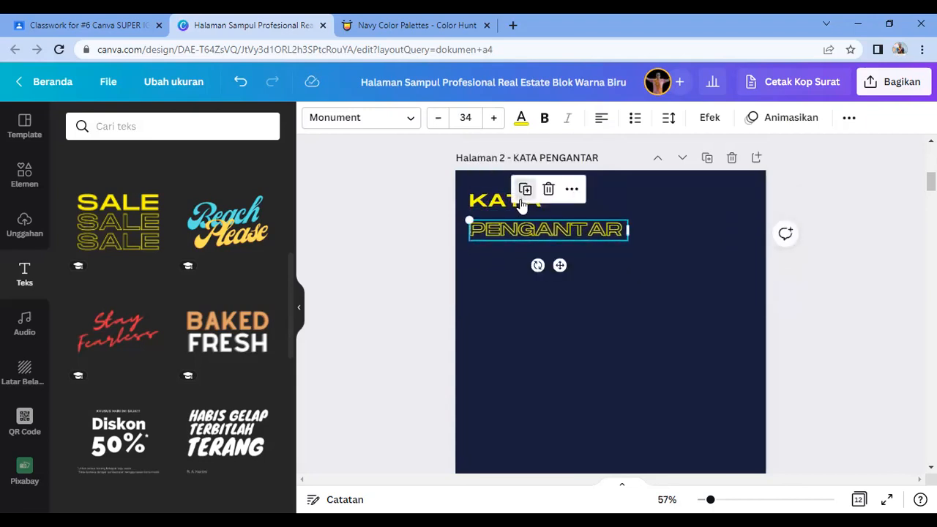
# Step: Undo a stray duplicate and a red recolour, nudging KATA and PENGANTAR closer together
pyautogui.click(525, 189)
pyautogui.click(516, 304)
pyautogui.hotkey('ctrl', 'z')
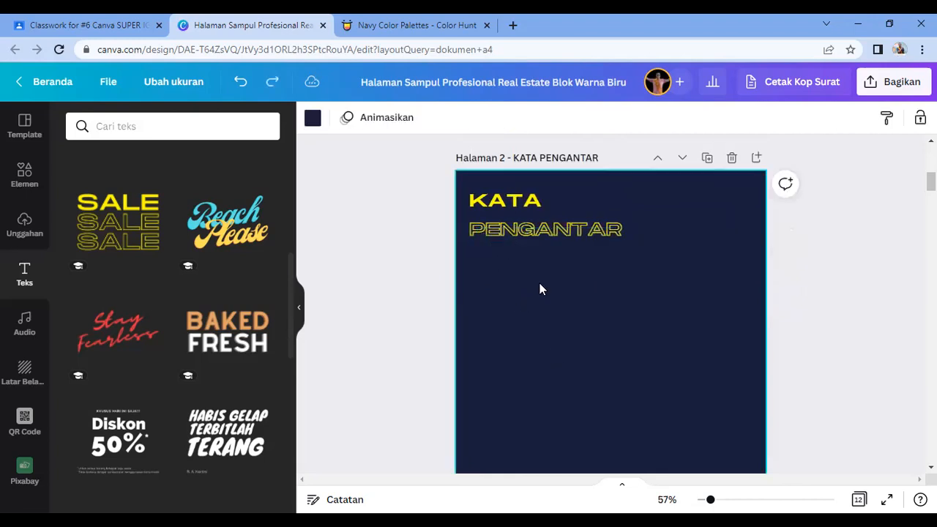
pyautogui.moveTo(508, 200); pyautogui.dragTo(508, 209)
pyautogui.click(553, 322)
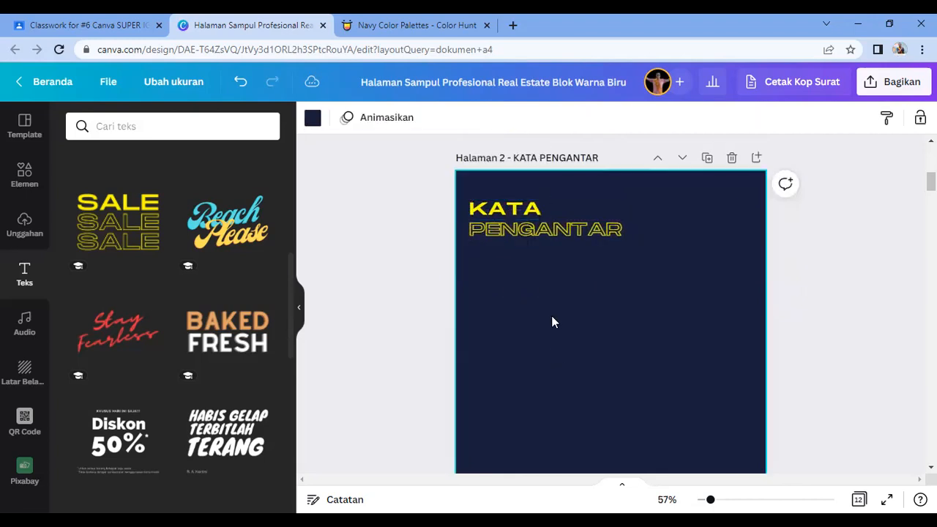
pyautogui.click(539, 233)
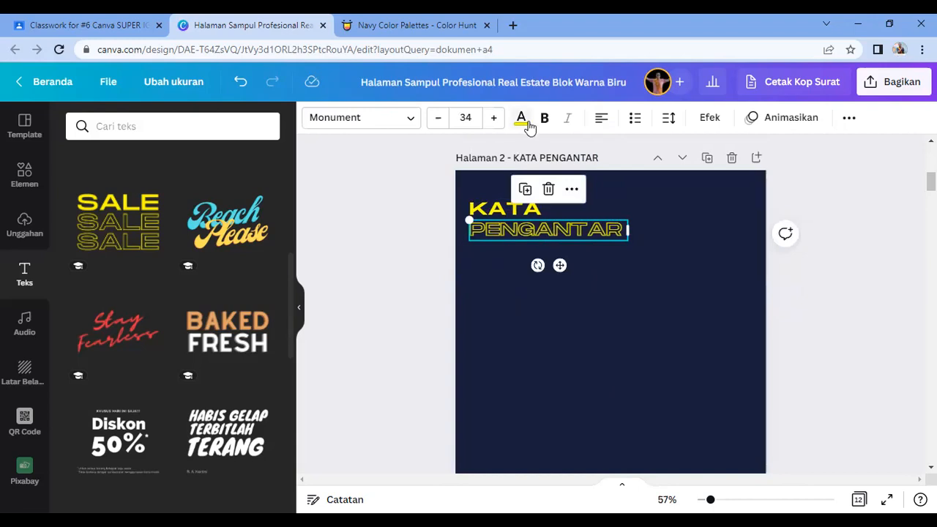
pyautogui.click(523, 121)
pyautogui.click(154, 439)
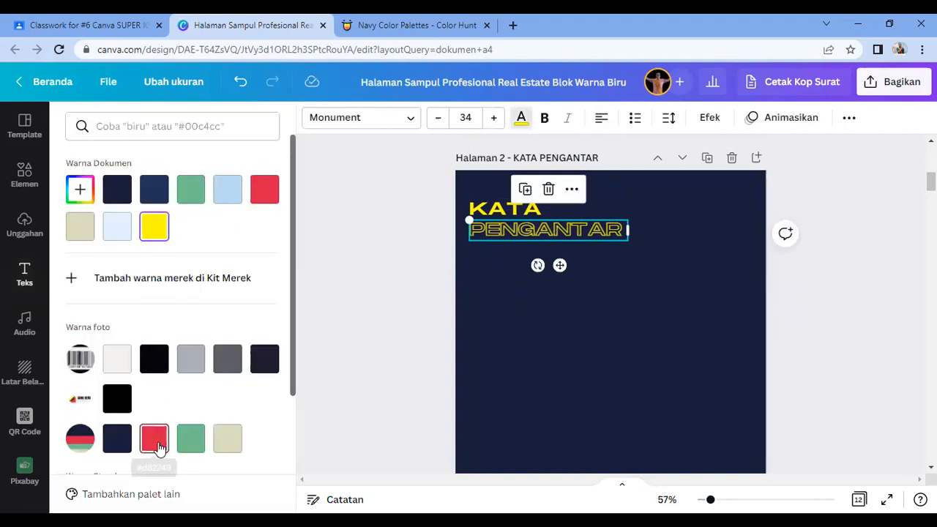
pyautogui.hotkey('ctrl', 'z')
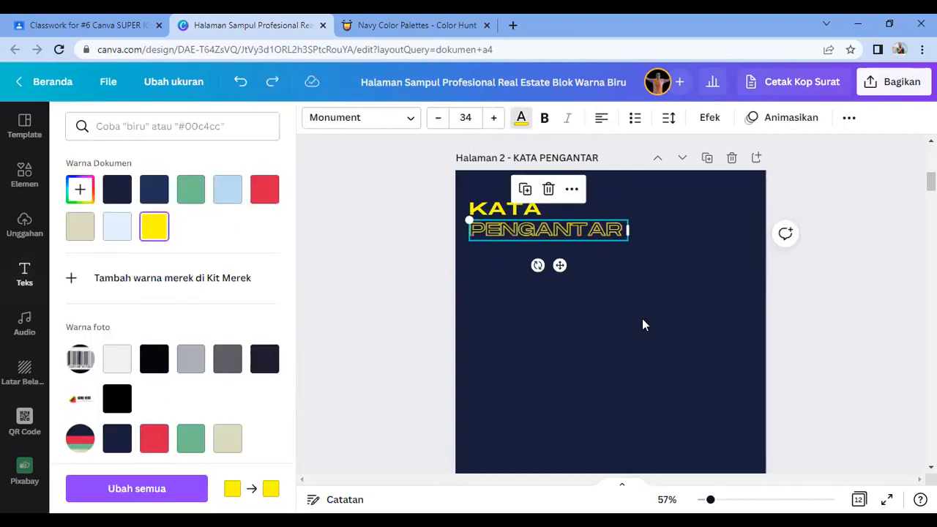
pyautogui.click(642, 315)
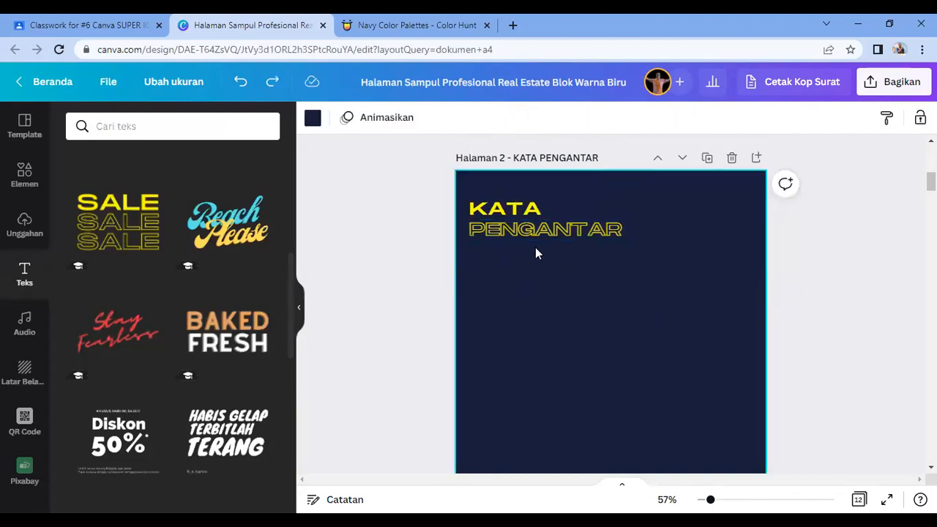
pyautogui.moveTo(530, 230); pyautogui.dragTo(529, 227)
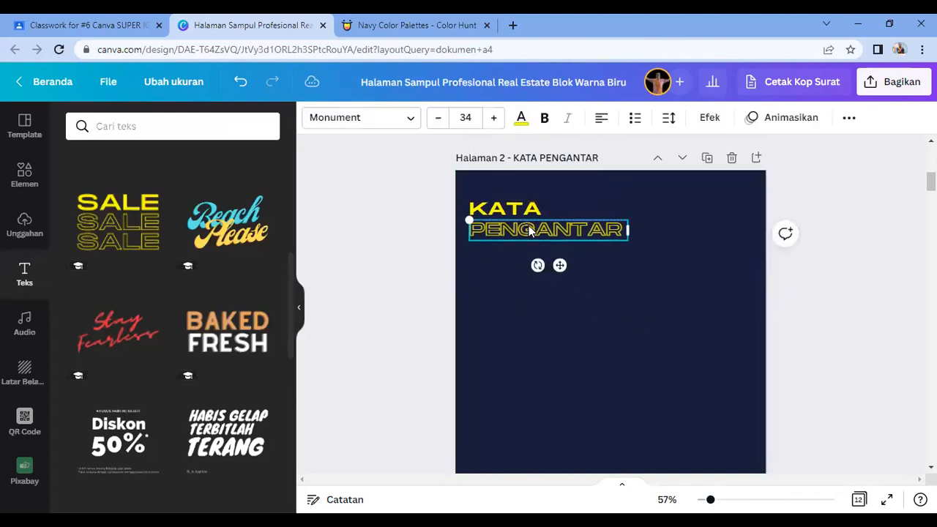
pyautogui.click(650, 345)
pyautogui.scroll(-3, 656, 362)
pyautogui.scroll(2, 656, 366)
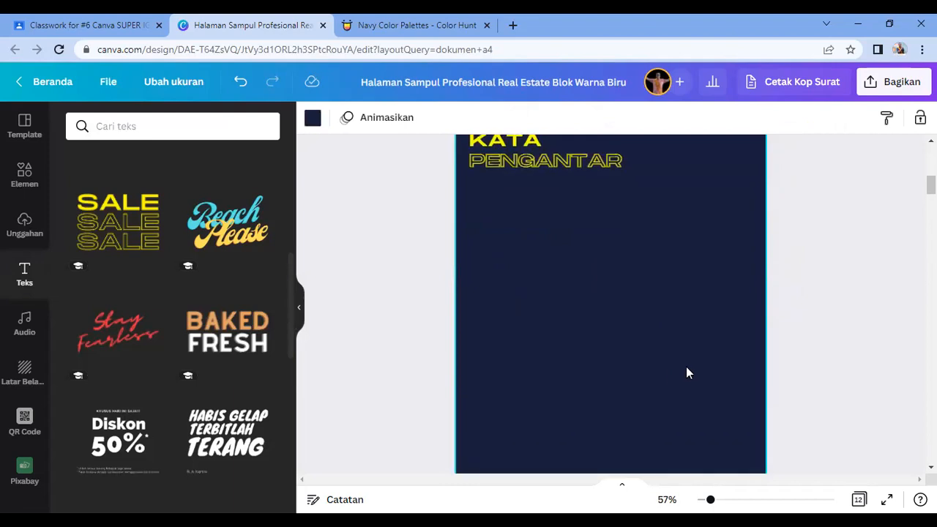
# Step: Search elements for PIN PAPER and add the pinned sticky-note photo to page 2
pyautogui.click(24, 179)
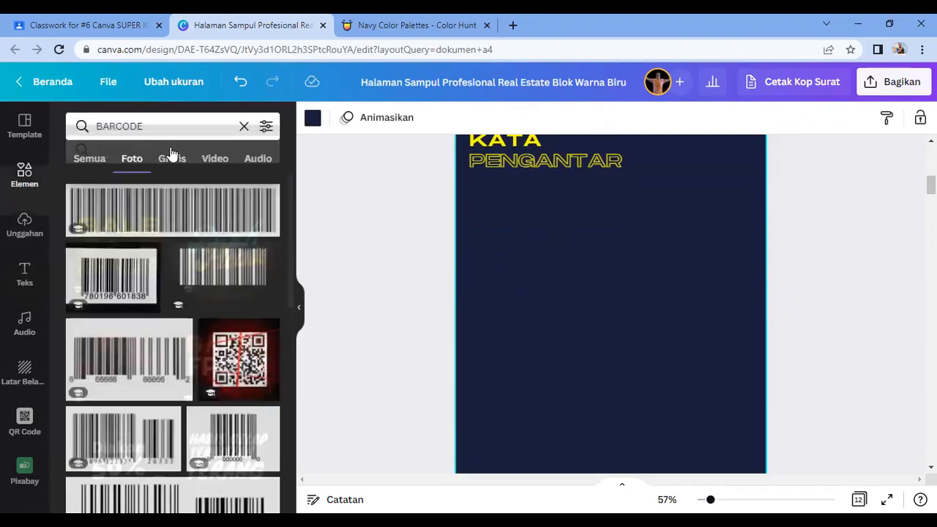
pyautogui.doubleClick(155, 126)
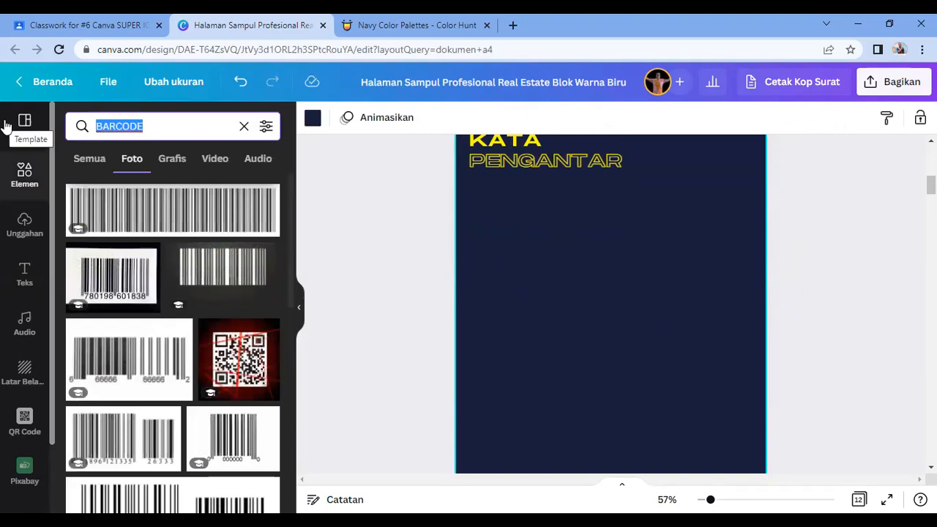
pyautogui.write('PIN N')
pyautogui.press('BackSpace')
pyautogui.write('PAPER')
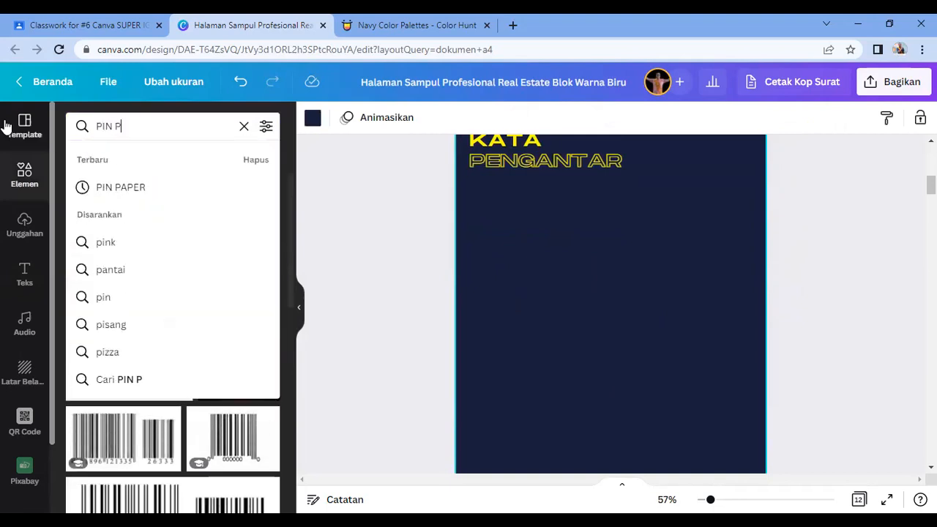
pyautogui.press('Return')
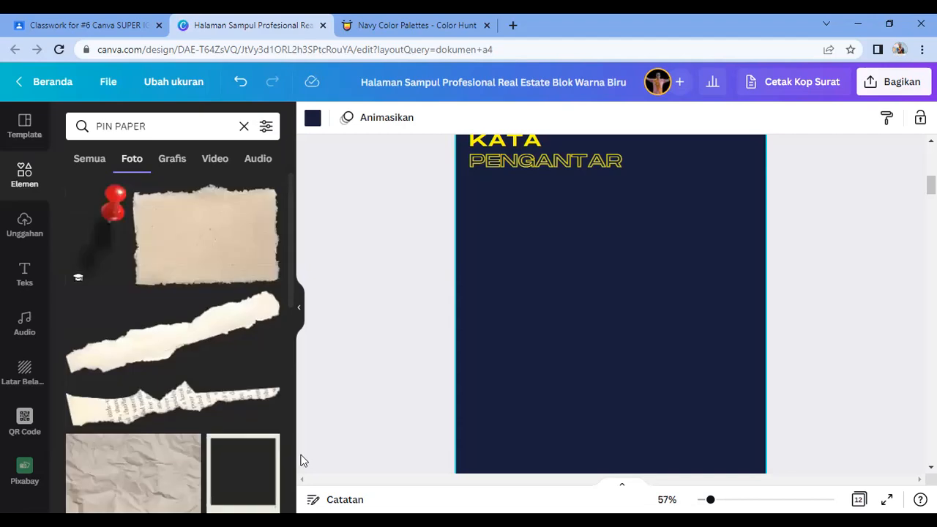
pyautogui.scroll(-5, 181, 370)
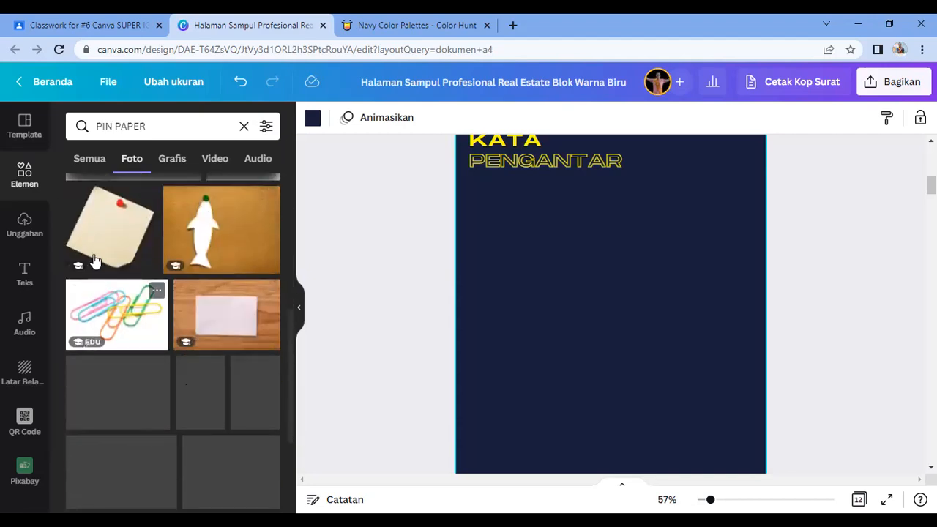
pyautogui.click(110, 231)
# Step: Move the sticky-note photo up and left and enlarge it
pyautogui.moveTo(631, 368); pyautogui.dragTo(622, 352)
pyautogui.moveTo(745, 441); pyautogui.dragTo(805, 493)
pyautogui.moveTo(622, 389); pyautogui.dragTo(601, 390)
pyautogui.scroll(-2, 636, 366)
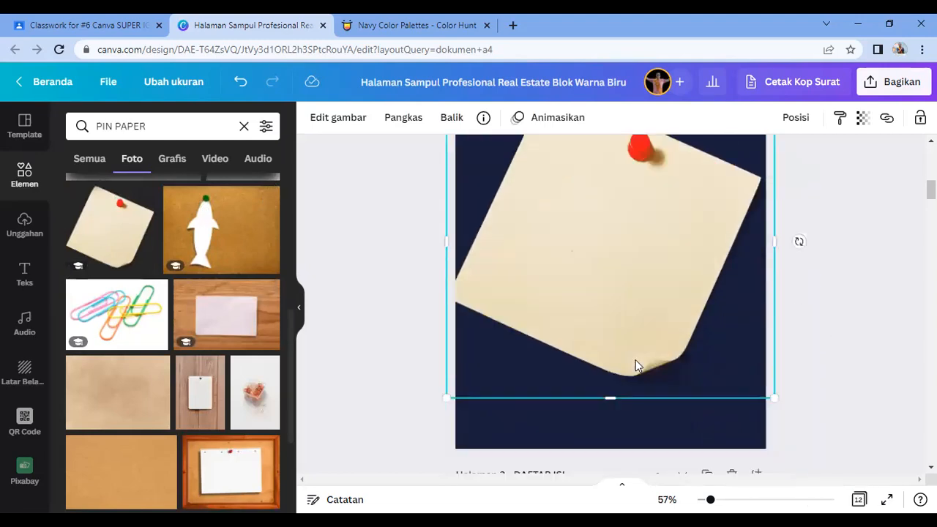
pyautogui.scroll(3, 634, 383)
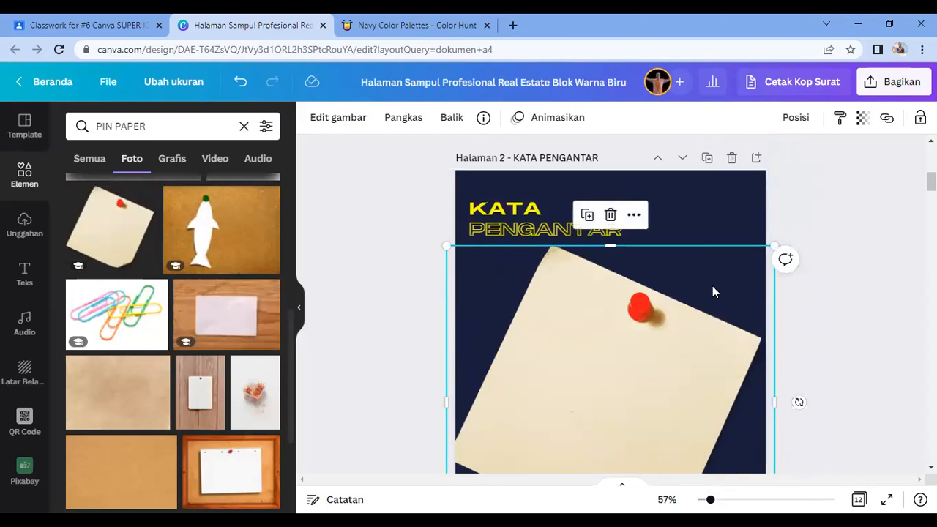
# Step: Rotate the note upright, centre it beneath the KATA PENGANTAR heading, and enlarge it further
pyautogui.moveTo(804, 400); pyautogui.dragTo(793, 384)
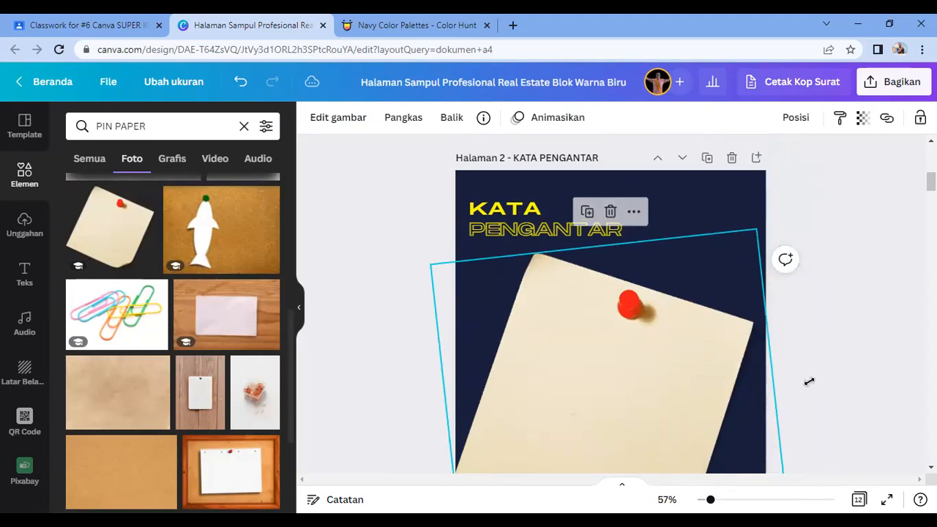
pyautogui.moveTo(810, 381); pyautogui.dragTo(795, 318)
pyautogui.scroll(-2, 810, 382)
pyautogui.scroll(1, 670, 328)
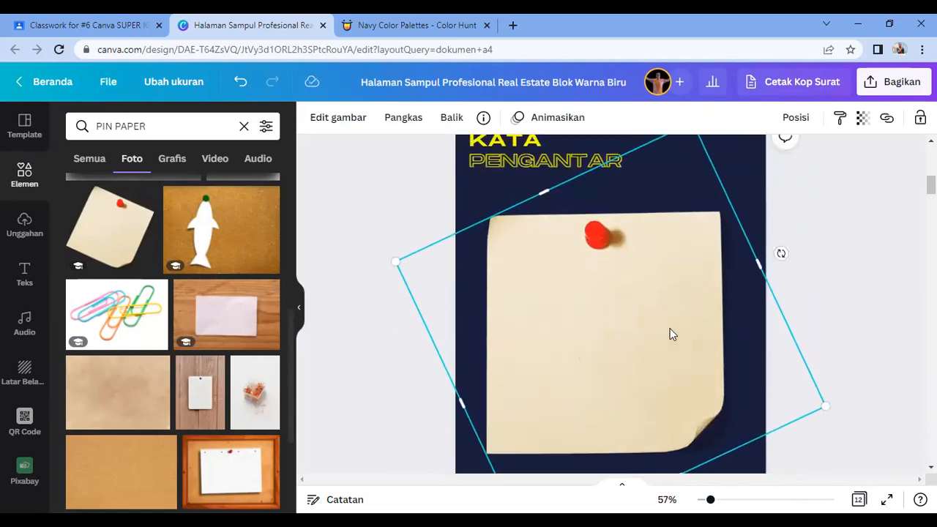
pyautogui.moveTo(634, 369); pyautogui.dragTo(630, 346)
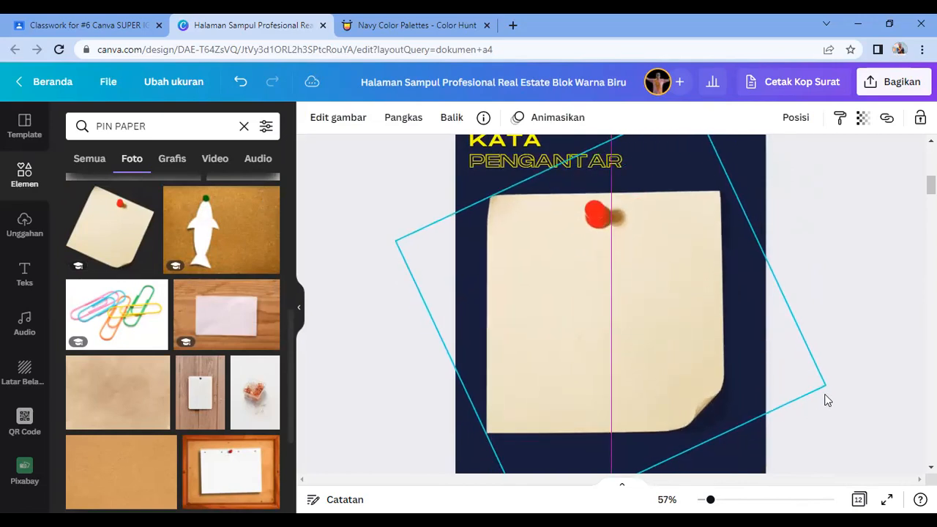
pyautogui.moveTo(766, 390); pyautogui.dragTo(766, 389)
pyautogui.moveTo(826, 387); pyautogui.dragTo(854, 410)
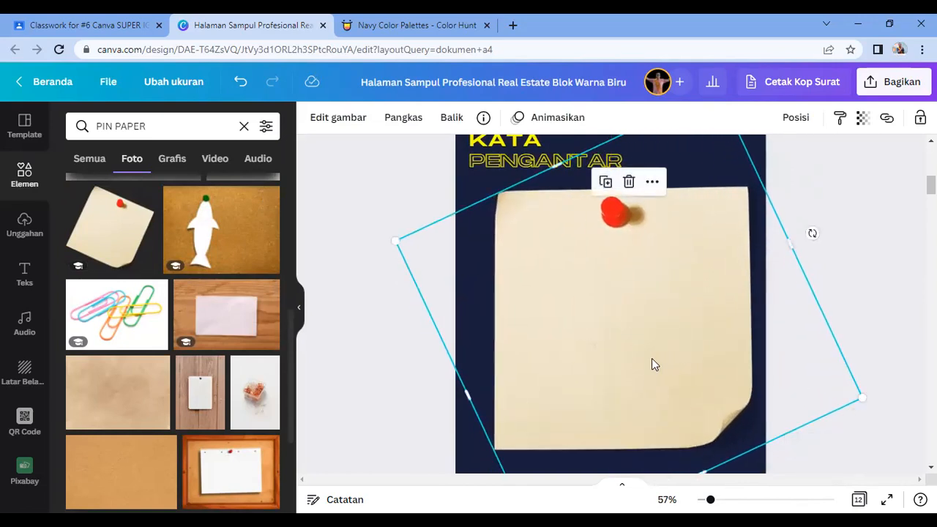
pyautogui.click(833, 341)
pyautogui.scroll(-2, 827, 348)
# Step: Add a subheading reading SILAKAN DIISI and place it on the top of the sticky note
pyautogui.scroll(2, 825, 356)
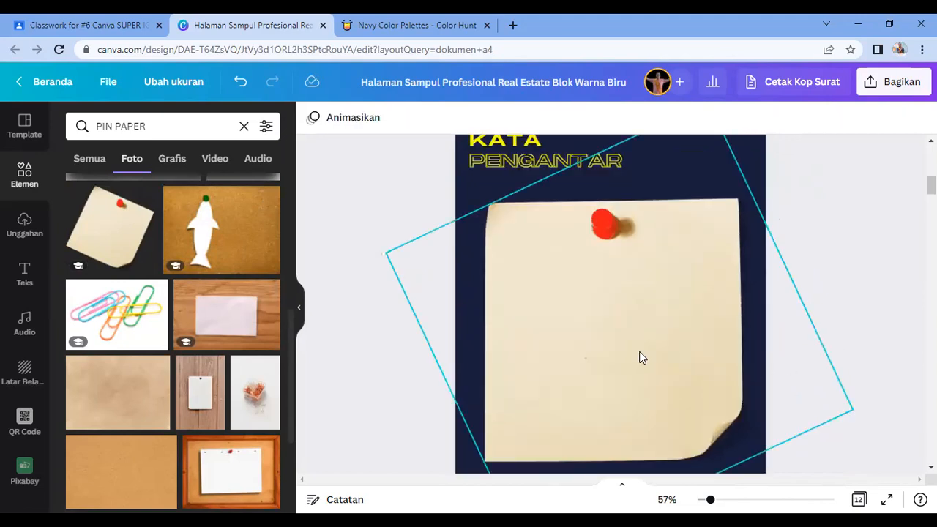
pyautogui.click(632, 351)
pyautogui.scroll(2, 632, 353)
pyautogui.scroll(-3, 633, 353)
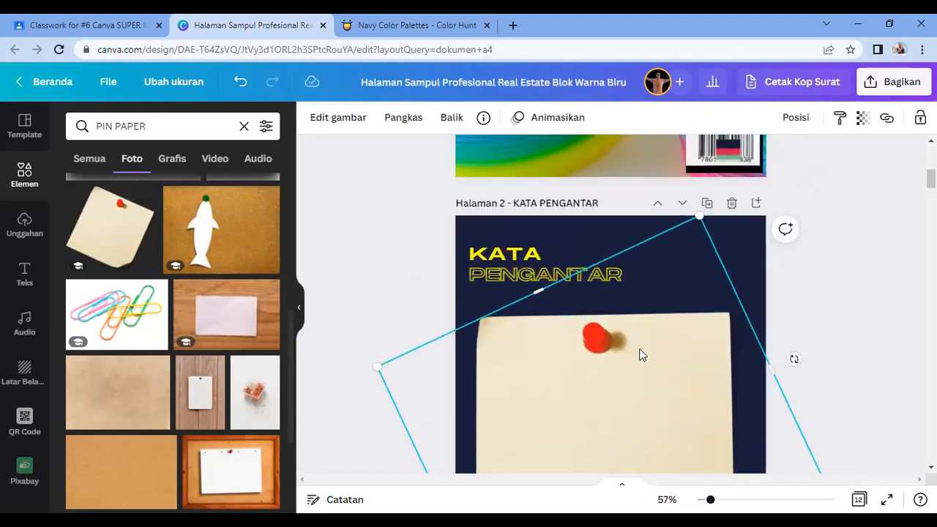
pyautogui.click(25, 274)
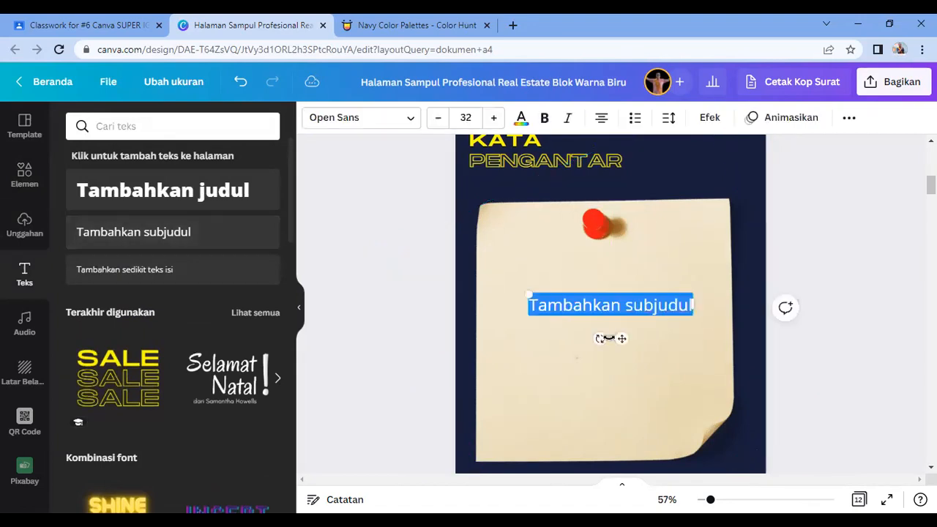
pyautogui.write('SI')
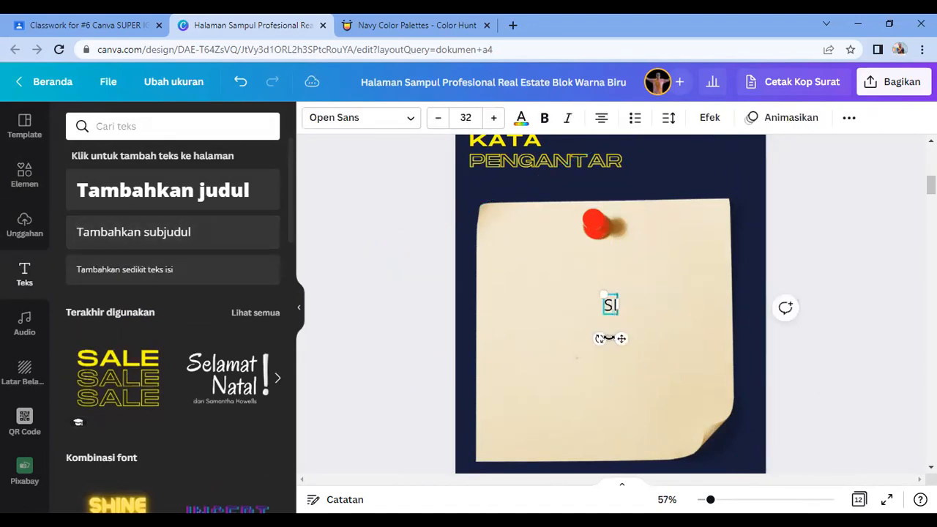
pyautogui.write('LAKAN DIISI')
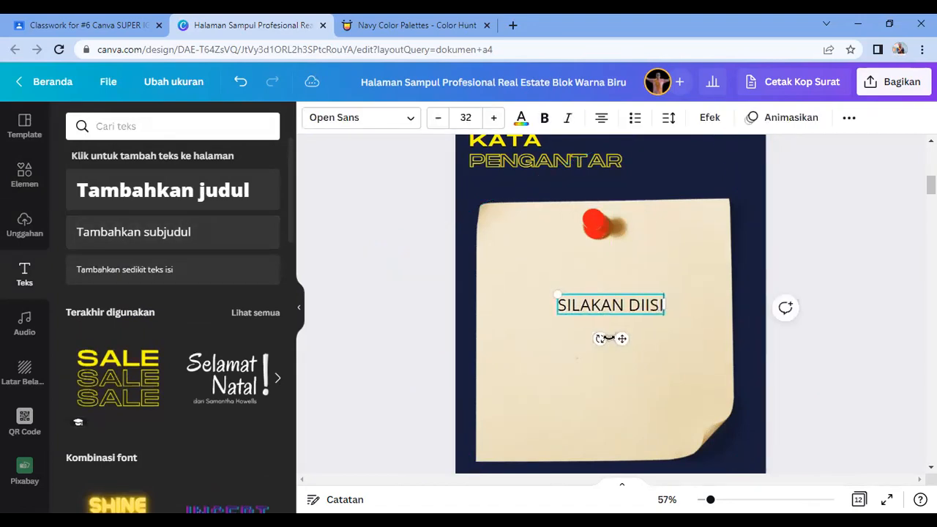
pyautogui.hotkey('ctrl', 'a')
pyautogui.moveTo(621, 339); pyautogui.dragTo(586, 305)
pyautogui.click(619, 377)
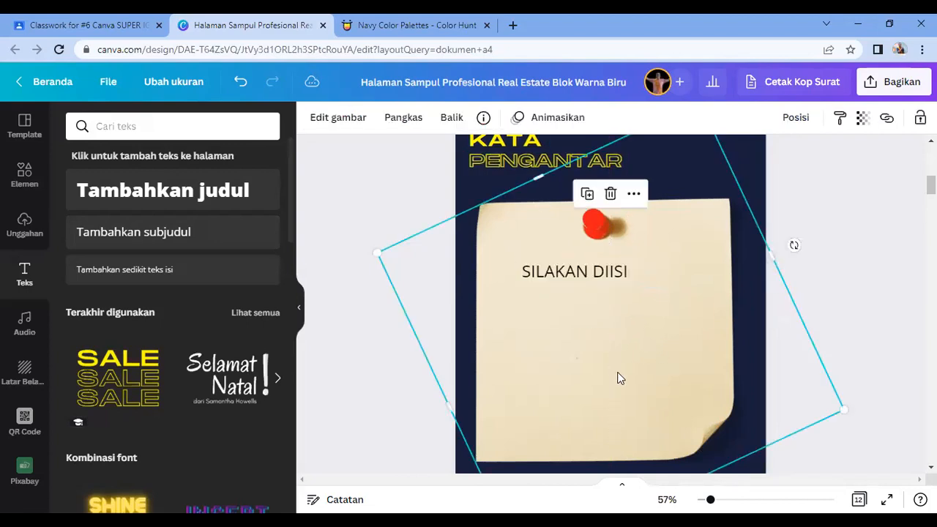
pyautogui.click(837, 319)
pyautogui.scroll(-1, 826, 333)
pyautogui.scroll(3, 819, 330)
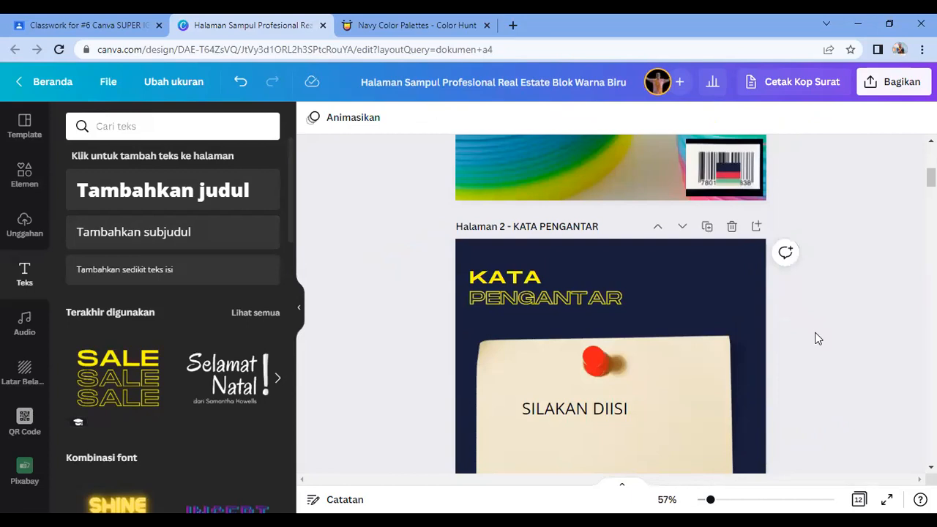
pyautogui.scroll(-4, 818, 339)
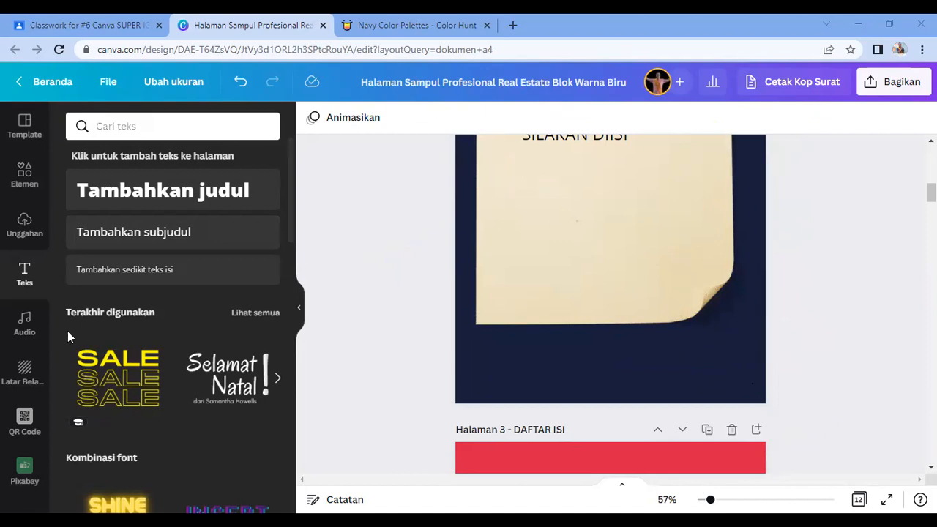
# Step: Type the PAGE #2 label, make it bold, and set its font to Open Sans
pyautogui.write('HAGE')
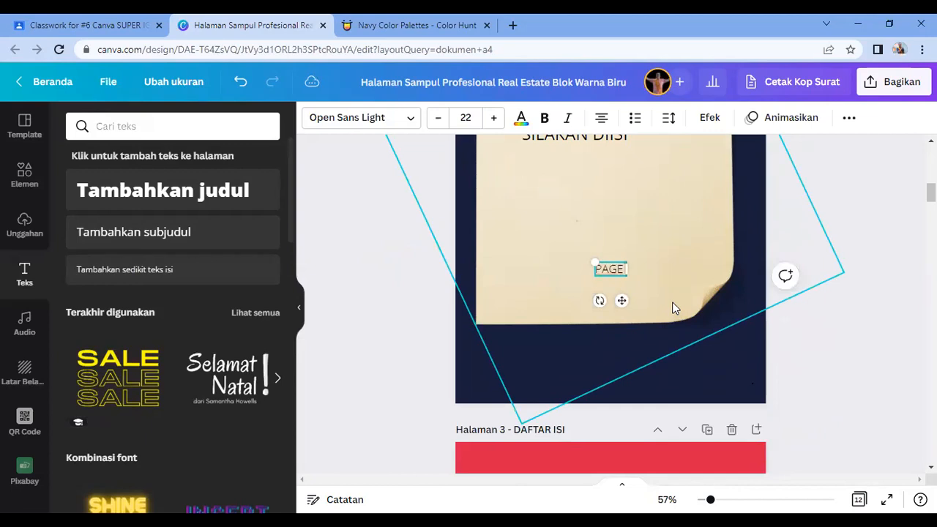
pyautogui.write(' #')
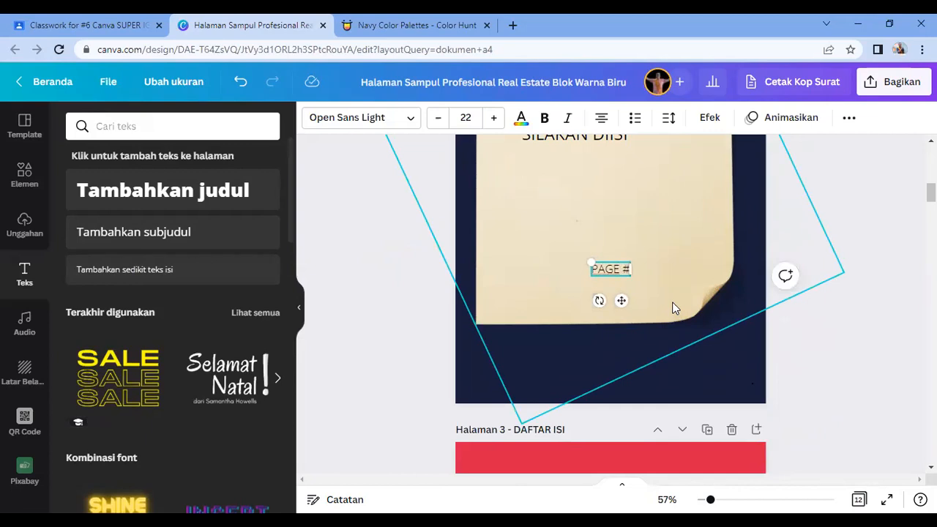
pyautogui.write('2')
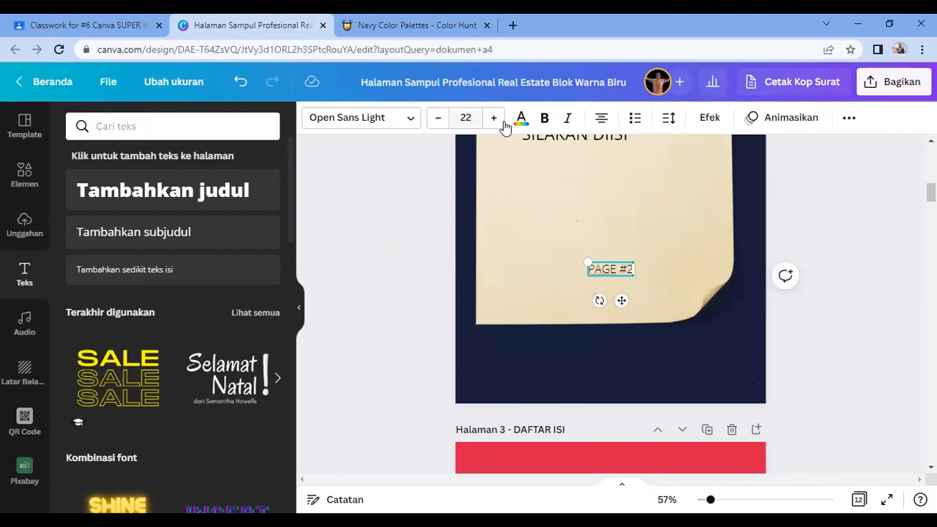
pyautogui.click(544, 118)
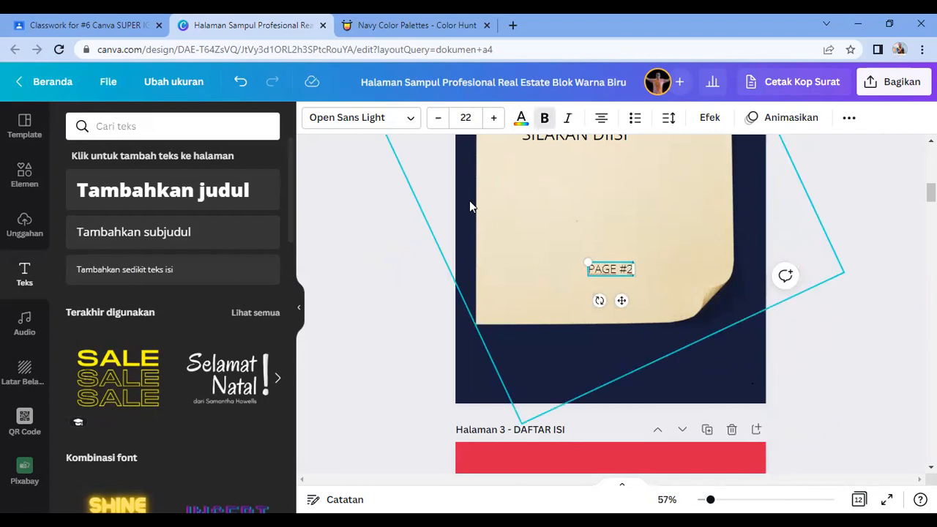
pyautogui.click(830, 347)
pyautogui.click(615, 276)
pyautogui.click(545, 118)
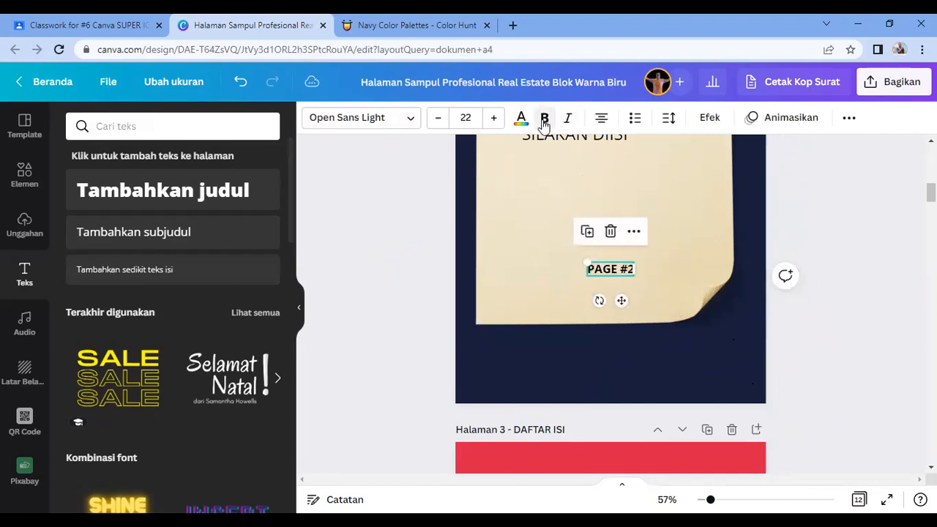
pyautogui.click(410, 119)
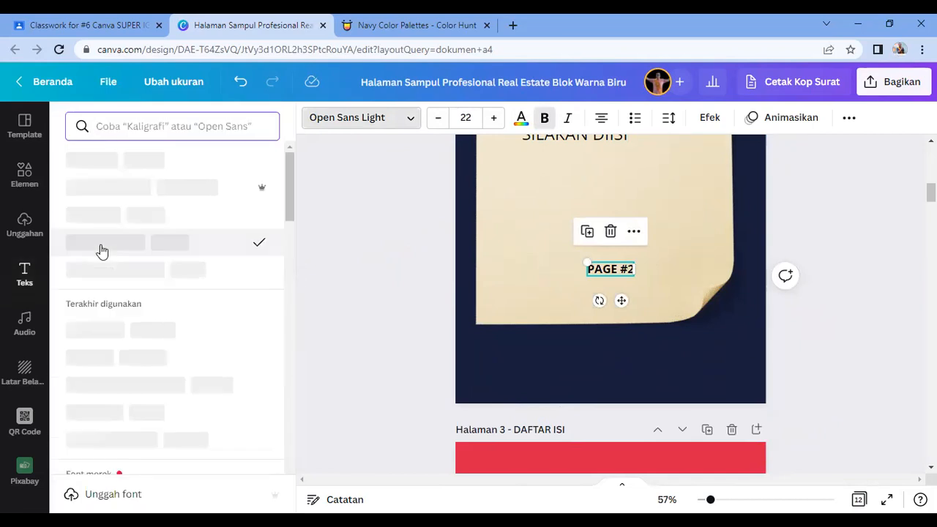
pyautogui.click(92, 213)
# Step: Move the PAGE #2 label to the bottom-right corner and colour it light blue
pyautogui.moveTo(621, 300); pyautogui.dragTo(747, 431)
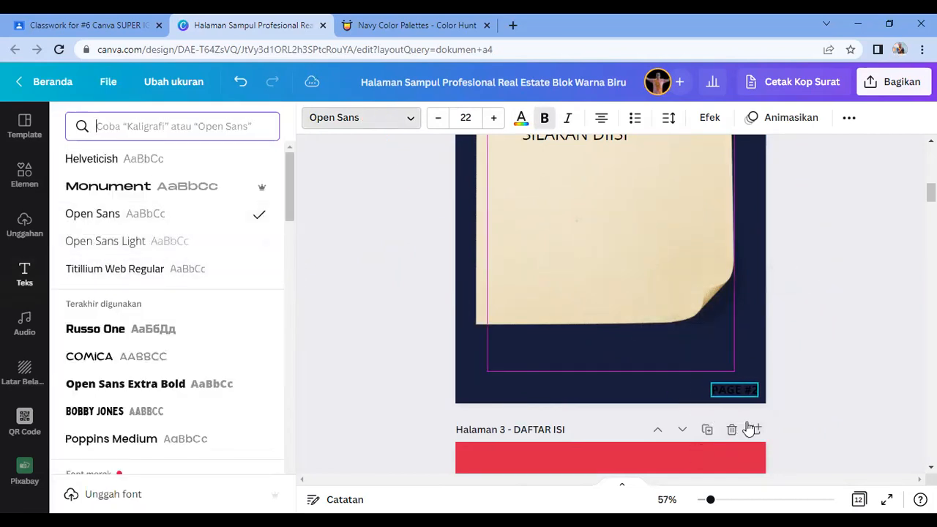
pyautogui.click(521, 117)
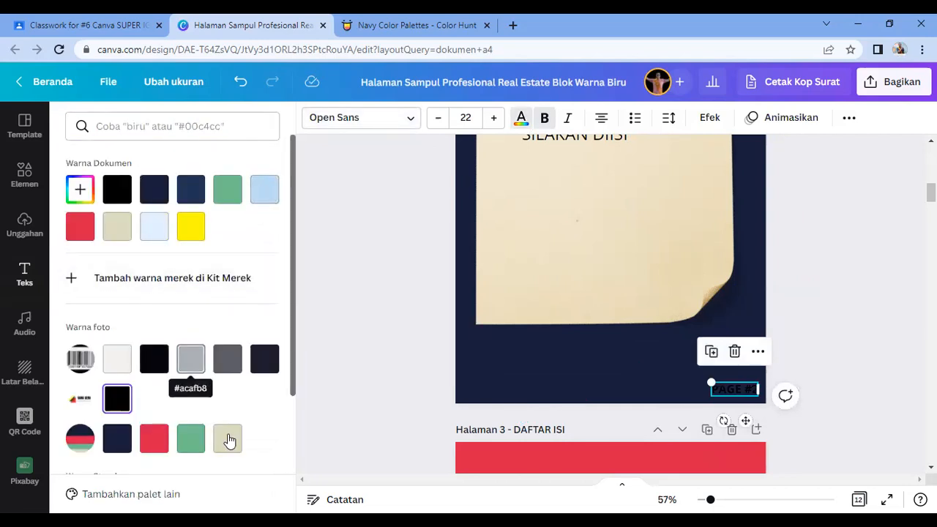
pyautogui.click(150, 233)
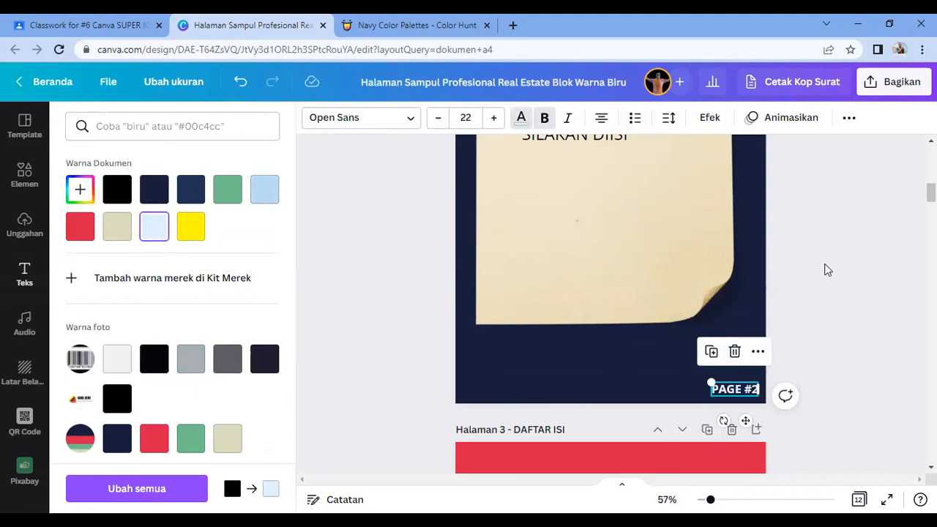
pyautogui.click(870, 263)
# Step: Reduce the PAGE #2 text to size 15 and nudge it into the corner
pyautogui.click(749, 391)
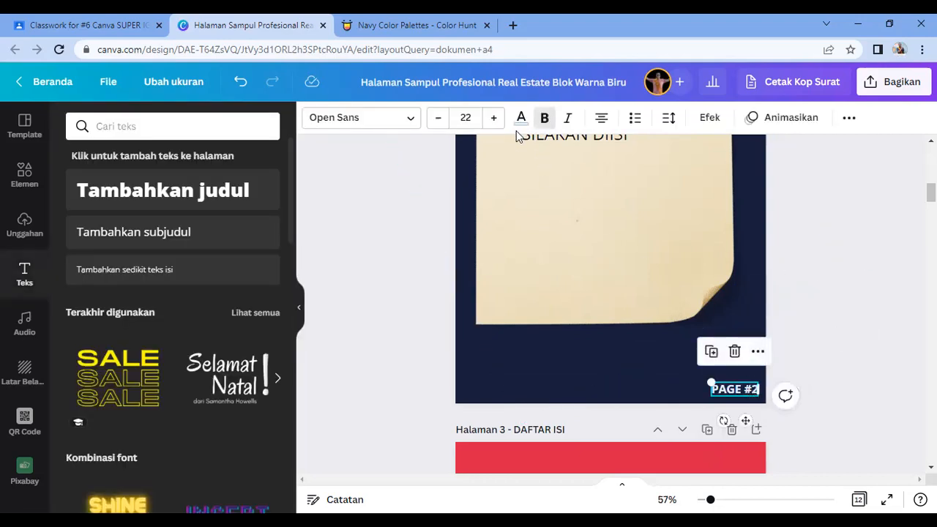
pyautogui.click(438, 123)
pyautogui.click(438, 122)
pyautogui.click(438, 123)
pyautogui.click(438, 122)
pyautogui.click(438, 123)
pyautogui.click(438, 123)
pyautogui.click(438, 123)
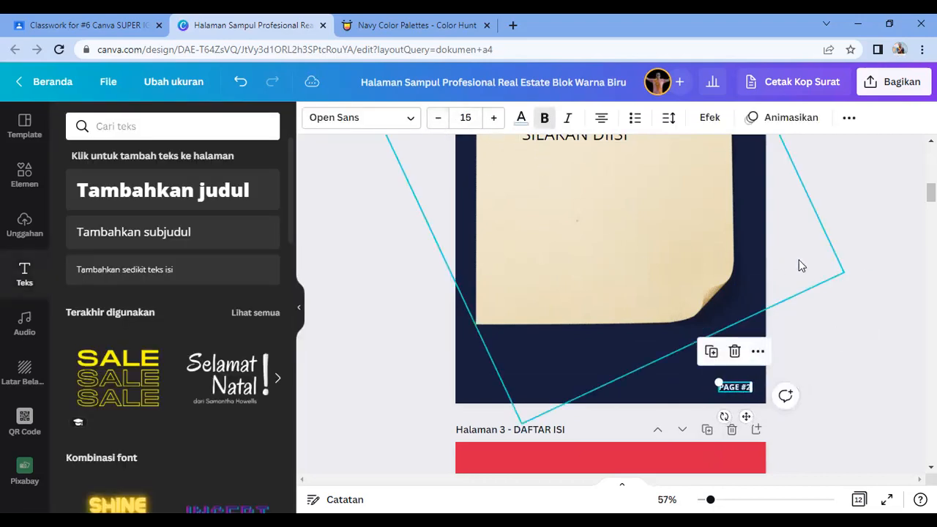
pyautogui.click(840, 383)
pyautogui.moveTo(736, 386); pyautogui.dragTo(743, 392)
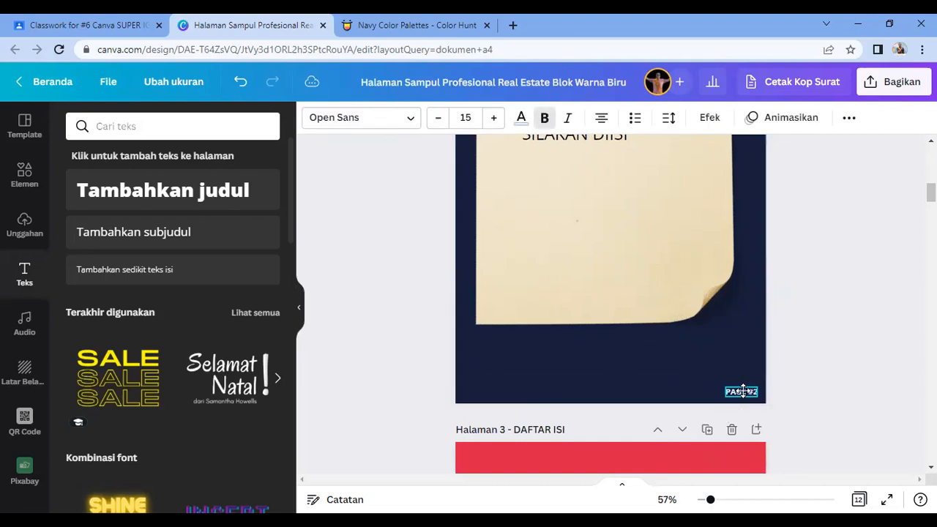
pyautogui.click(817, 347)
pyautogui.scroll(-3, 822, 352)
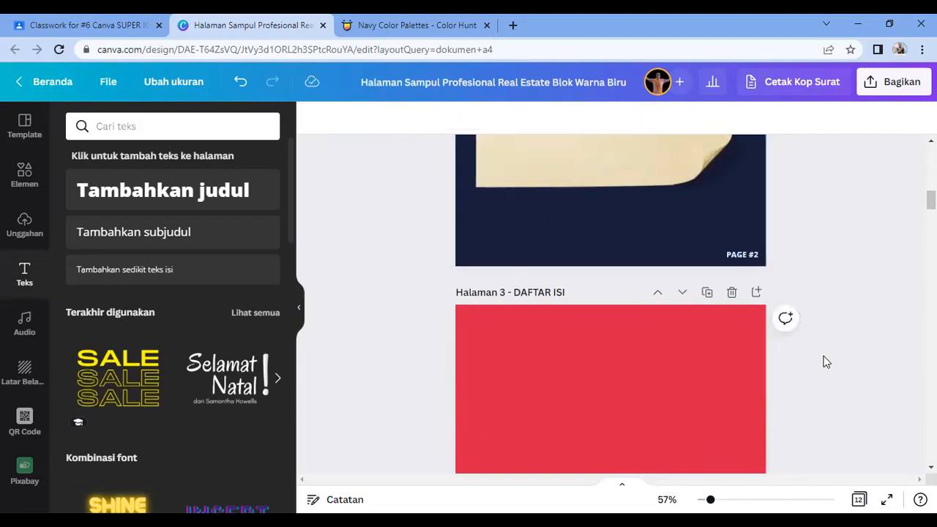
# Step: Copy the KATA PENGANTAR heading from page 2 and paste it onto the red page 3
pyautogui.scroll(-6, 824, 357)
pyautogui.scroll(7, 824, 356)
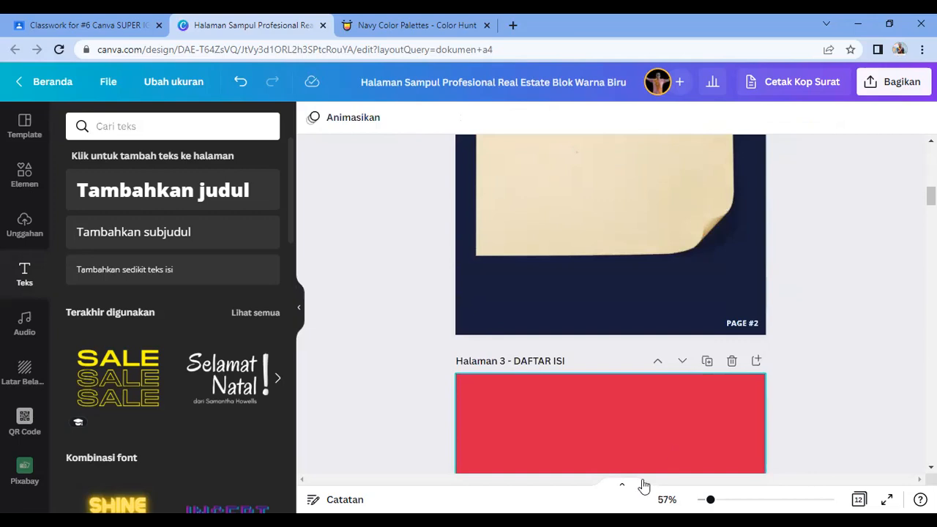
pyautogui.click(626, 443)
pyautogui.scroll(-3, 648, 398)
pyautogui.scroll(10, 649, 398)
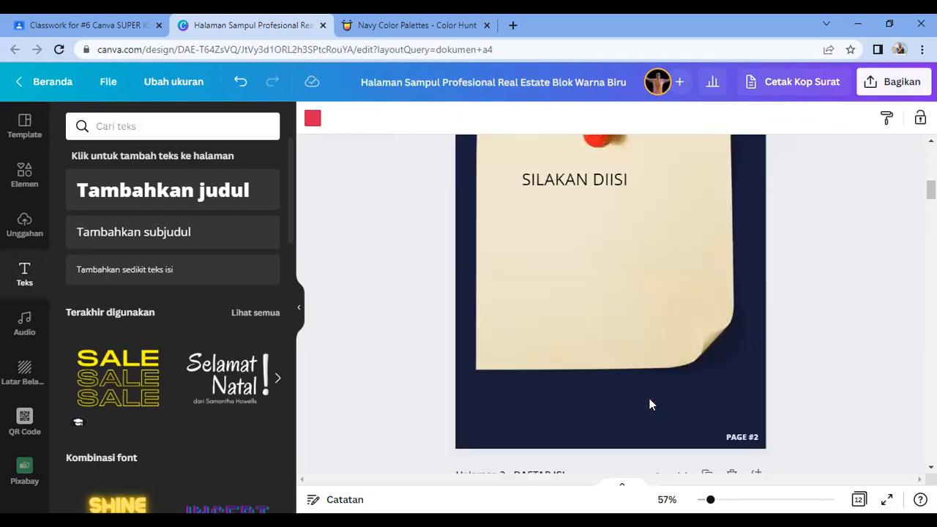
pyautogui.scroll(-8, 653, 399)
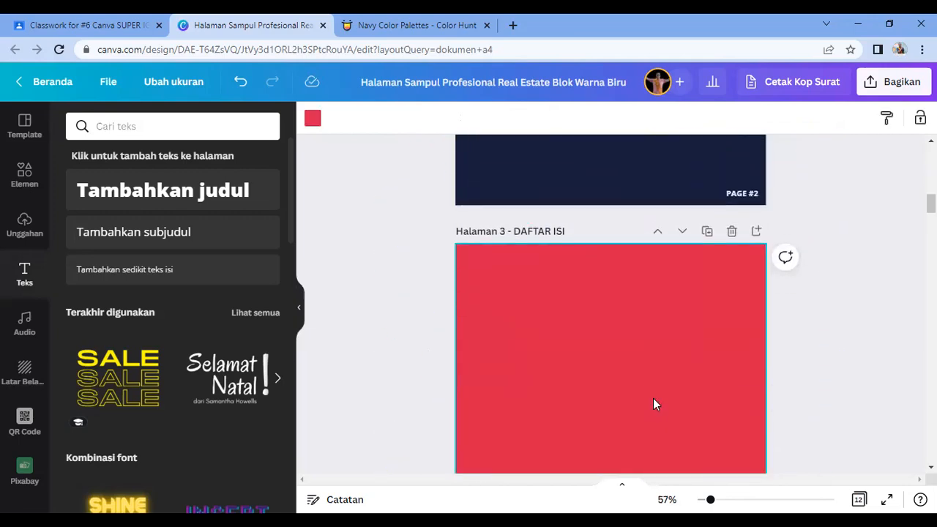
pyautogui.scroll(-2, 643, 398)
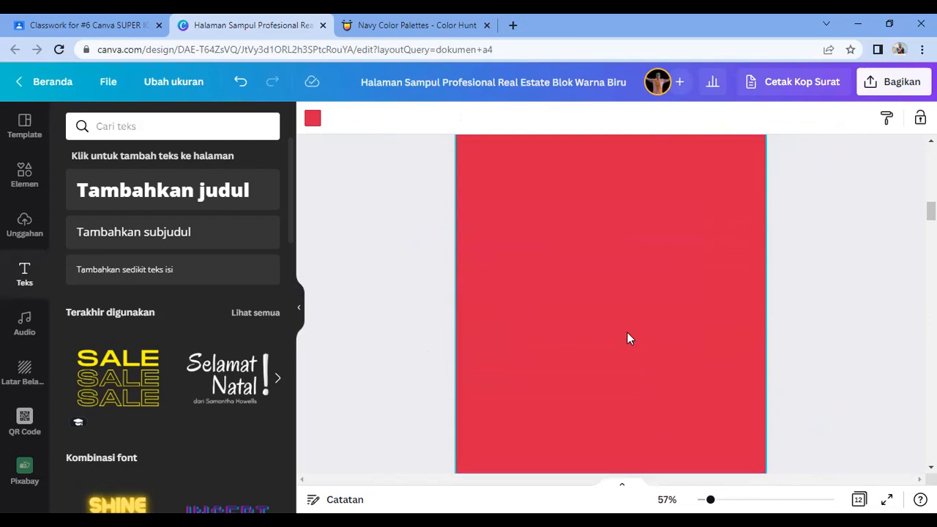
pyautogui.scroll(1, 628, 339)
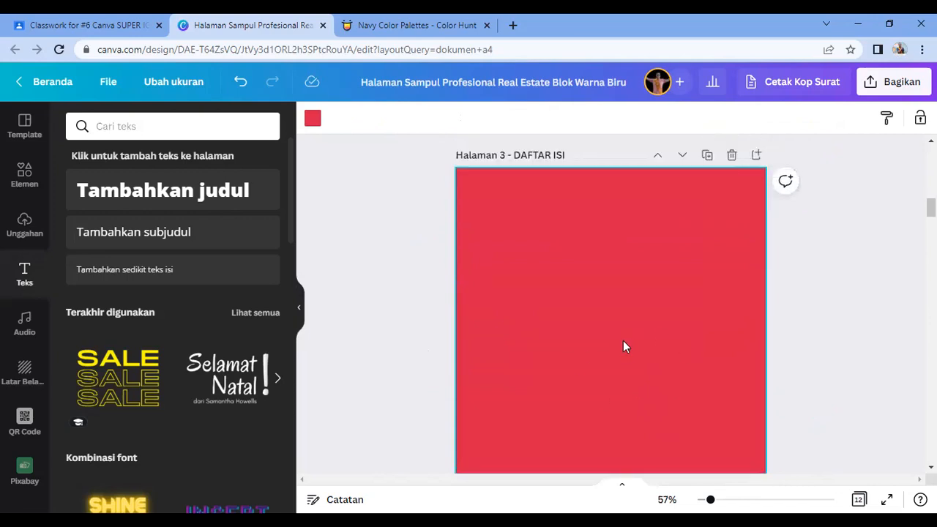
pyautogui.scroll(5, 622, 345)
pyautogui.moveTo(431, 200); pyautogui.dragTo(533, 230)
pyautogui.scroll(-5, 537, 253)
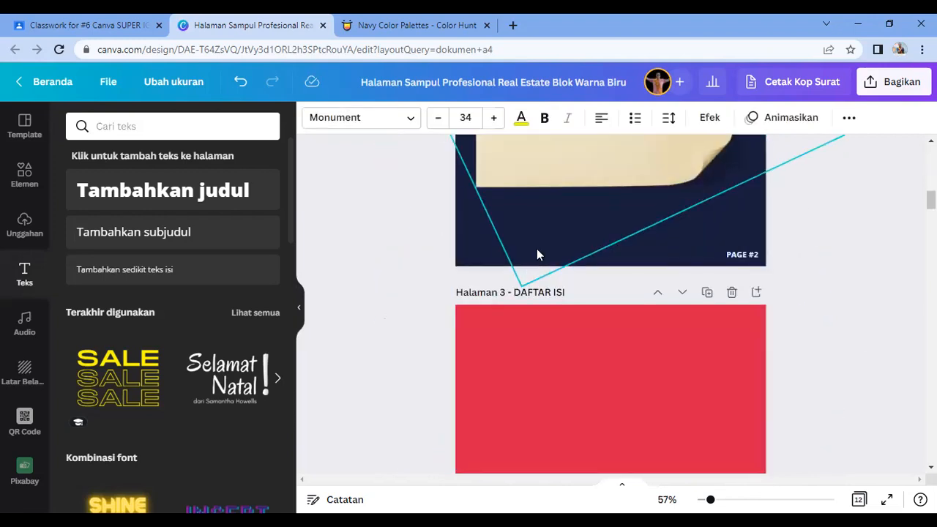
pyautogui.click(536, 252)
pyautogui.hotkey('ctrl', 'v')
pyautogui.click(619, 285)
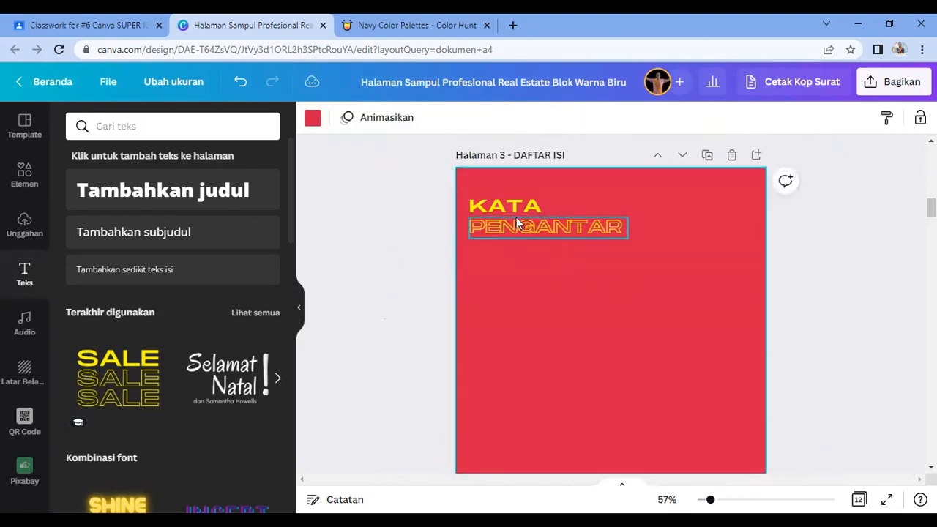
# Step: Change the pasted heading's KATA to DAFTAR, widen its box, and delete PENGANTAR
pyautogui.doubleClick(509, 204)
pyautogui.write('DAGTA')
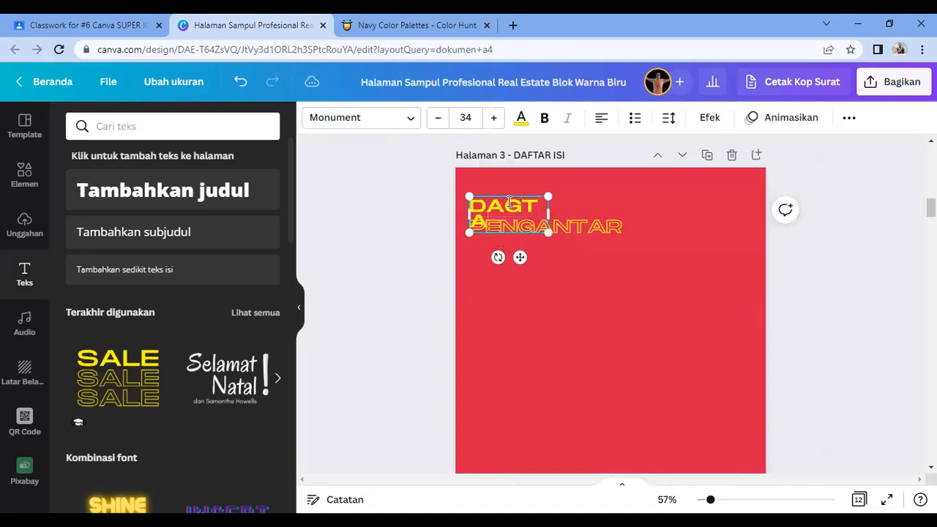
pyautogui.press('BackSpace')
pyautogui.press('BackSpace')
pyautogui.press('BackSpace')
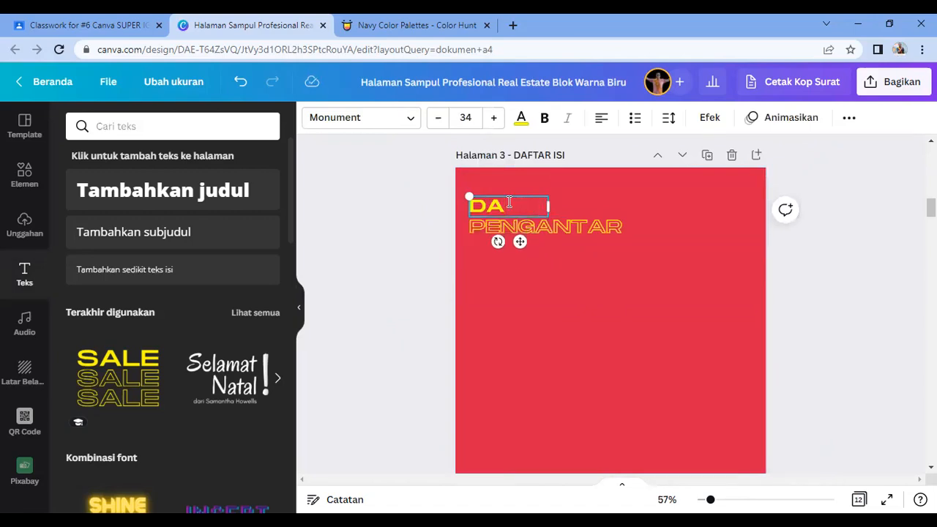
pyautogui.write('FTAR')
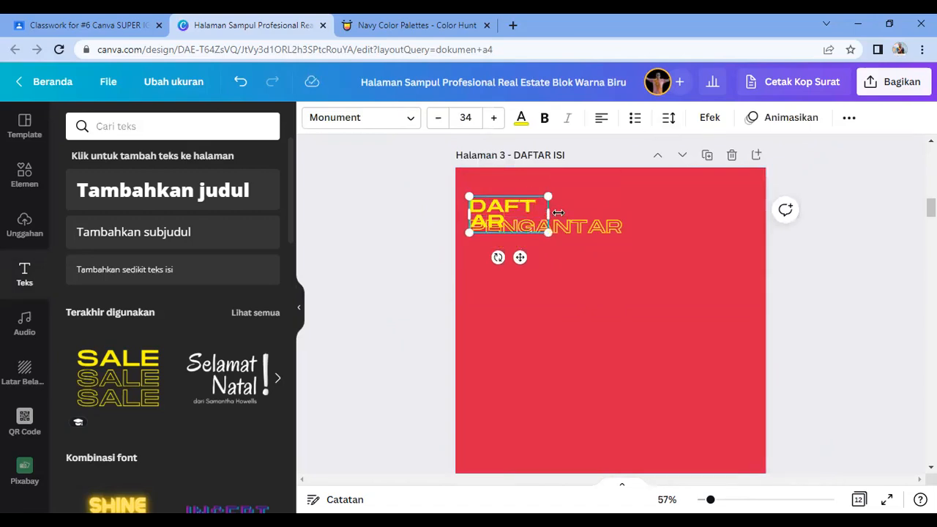
pyautogui.moveTo(558, 212); pyautogui.dragTo(576, 213)
pyautogui.click(557, 268)
pyautogui.click(547, 230)
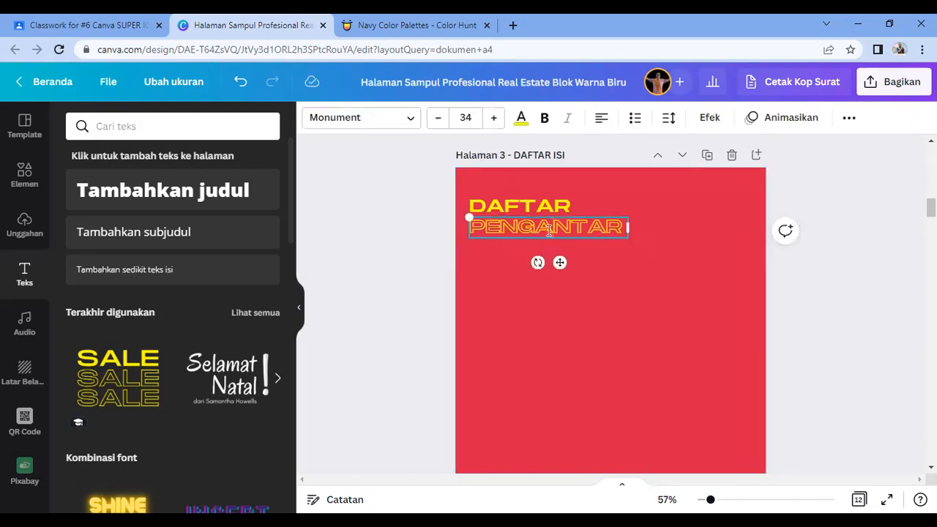
pyautogui.doubleClick(548, 231)
pyautogui.press('BackSpace')
pyautogui.click(502, 277)
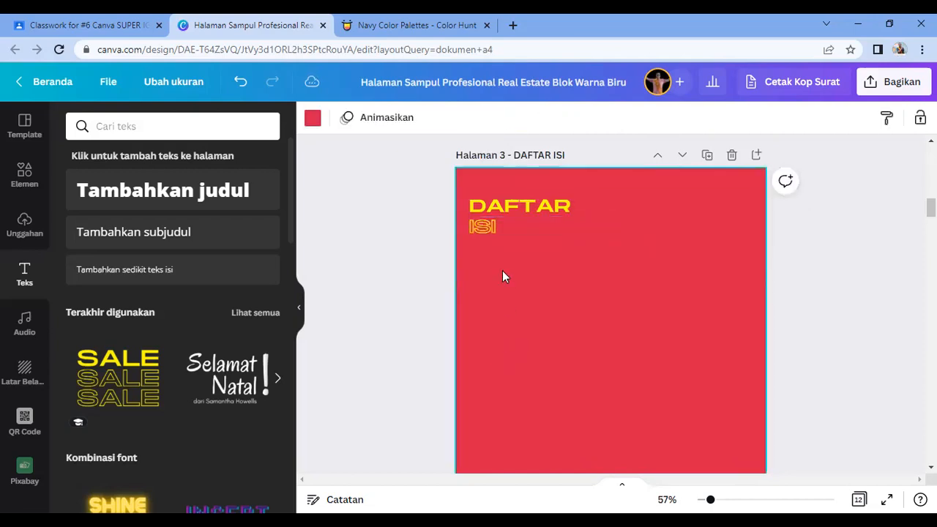
# Step: Make the heading read DAFTAR ISI on one line, delete the leftover ISI box, and position it
pyautogui.click(571, 210)
pyautogui.click(573, 210)
pyautogui.write('IS')
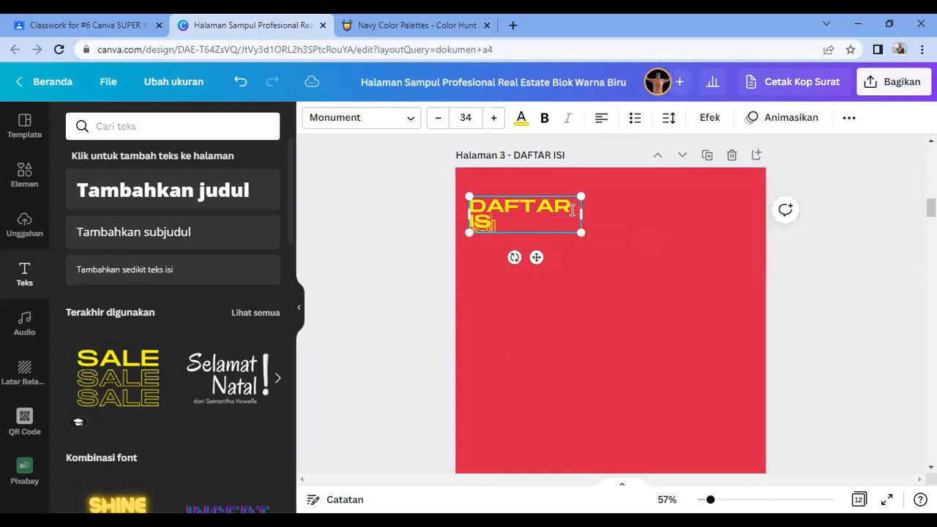
pyautogui.click(563, 305)
pyautogui.moveTo(533, 208); pyautogui.dragTo(552, 213)
pyautogui.click(481, 228)
pyautogui.press('Delete')
pyautogui.click(576, 240)
pyautogui.click(613, 299)
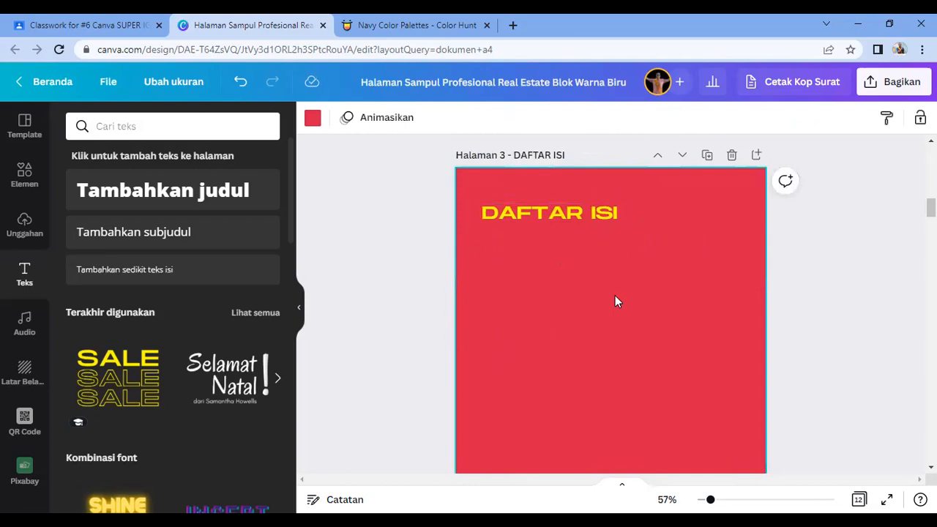
pyautogui.scroll(8, 615, 299)
# Step: Search elements for AUDIO and add the red waveform graphic from the Grafis results
pyautogui.scroll(-8, 618, 300)
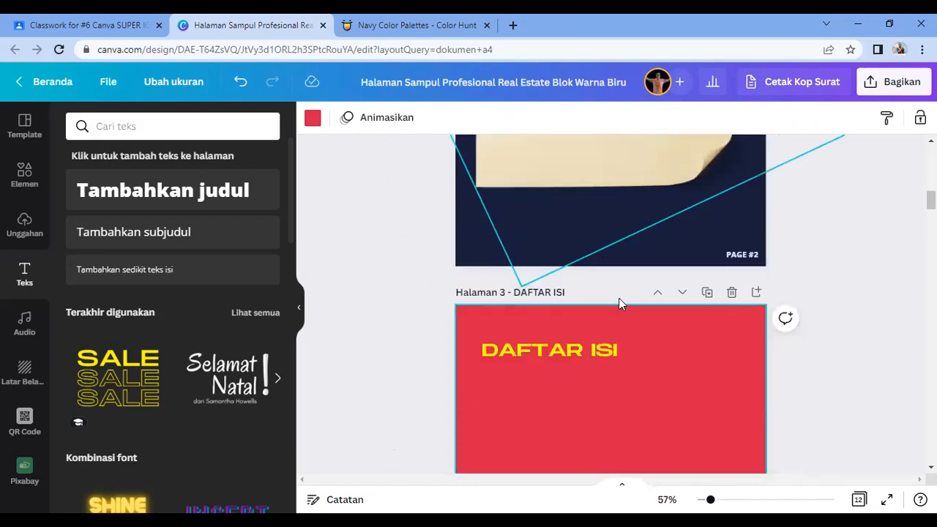
pyautogui.click(26, 190)
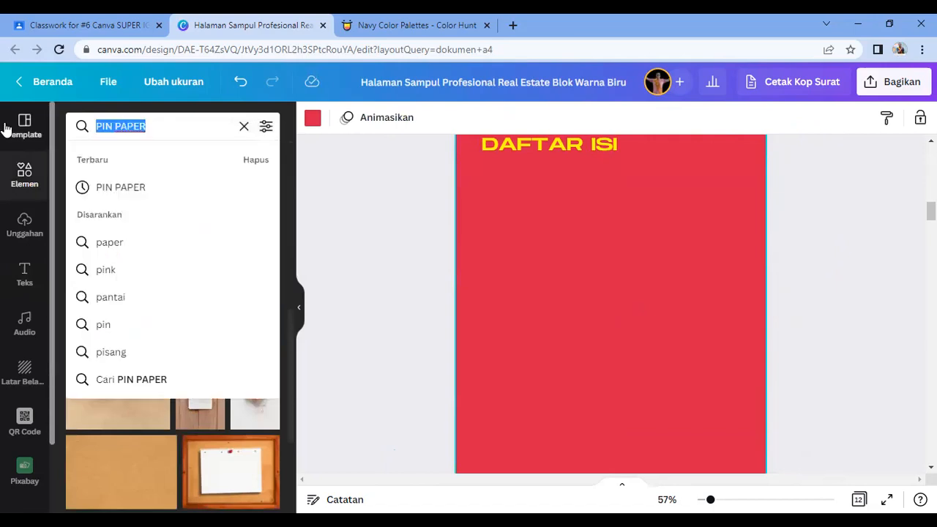
pyautogui.write('AUDIO')
pyautogui.press('Return')
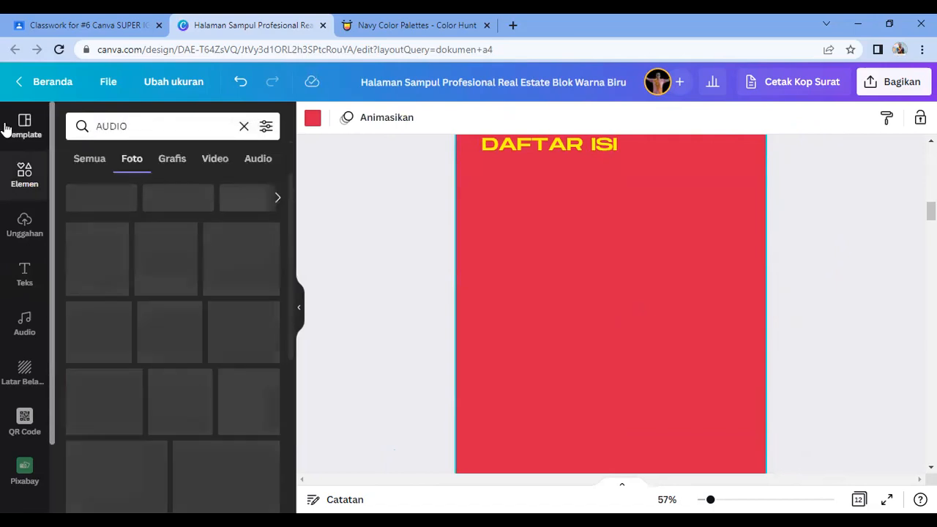
pyautogui.click(215, 159)
pyautogui.click(175, 162)
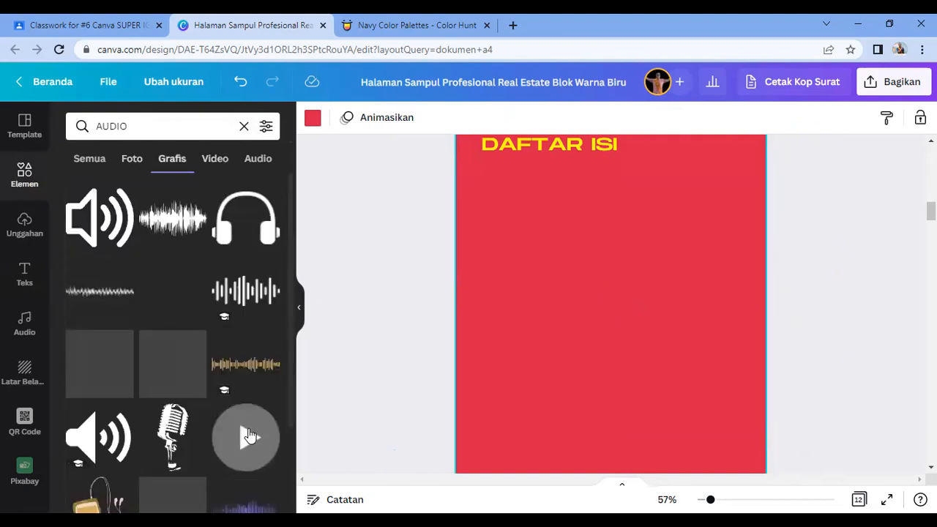
pyautogui.scroll(-2, 242, 395)
pyautogui.scroll(-3, 231, 416)
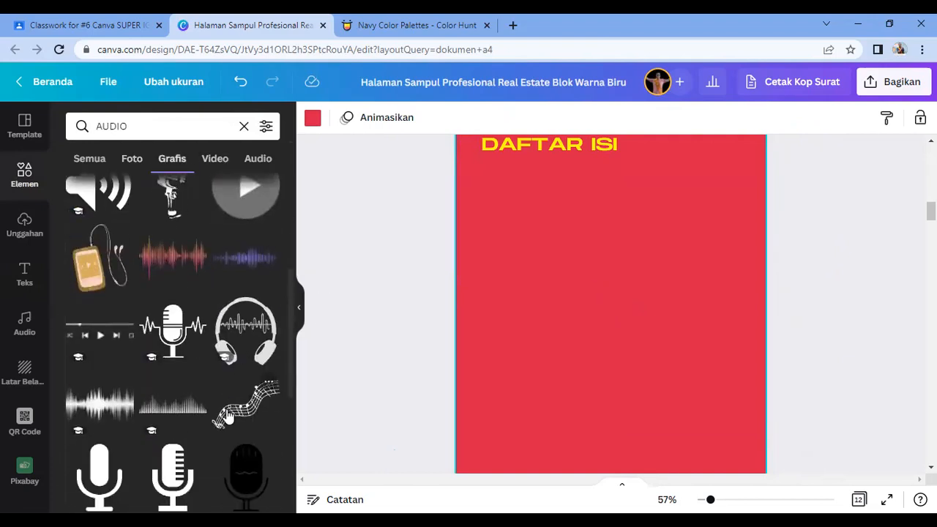
pyautogui.click(175, 258)
# Step: Enlarge the waveform from both corners, move it down the page, and set transparency to about 70
pyautogui.moveTo(673, 365); pyautogui.dragTo(774, 440)
pyautogui.moveTo(433, 244); pyautogui.dragTo(398, 230)
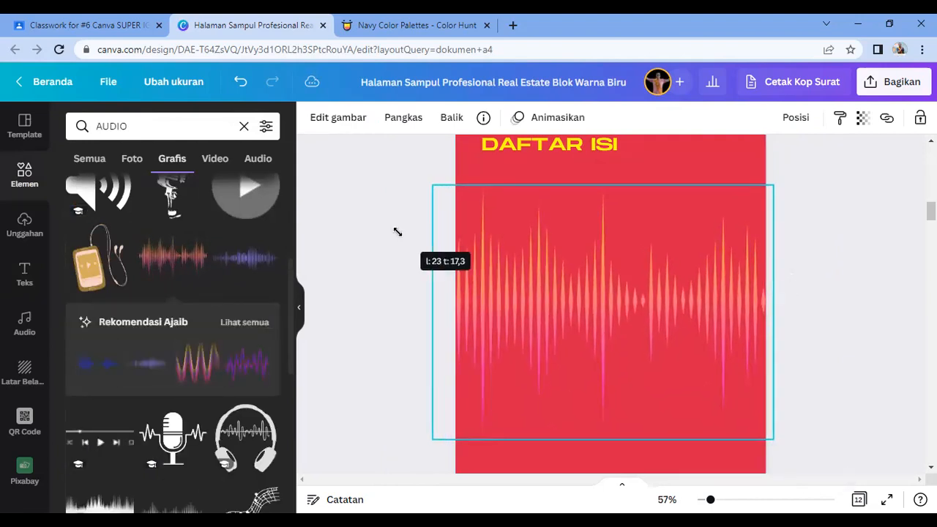
pyautogui.moveTo(596, 324); pyautogui.dragTo(604, 378)
pyautogui.click(864, 120)
pyautogui.moveTo(836, 175); pyautogui.dragTo(817, 175)
pyautogui.click(854, 288)
pyautogui.scroll(-3, 854, 314)
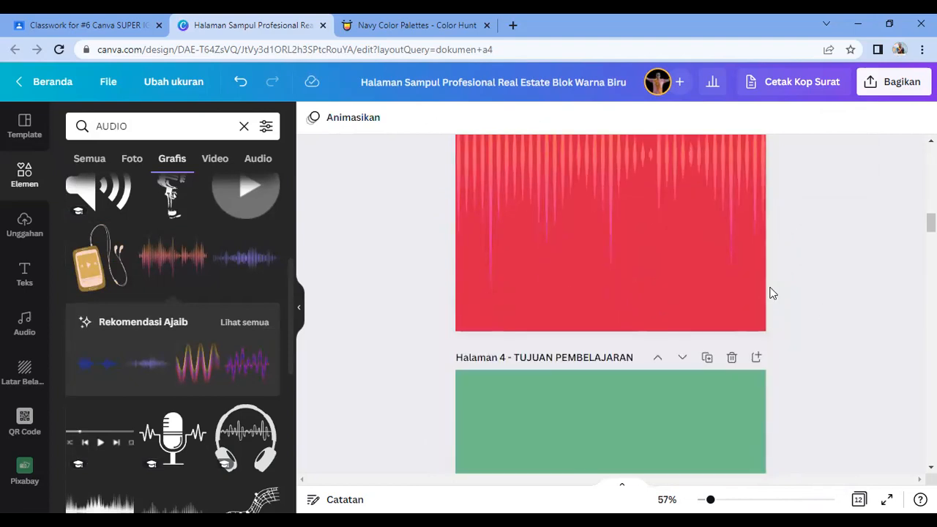
pyautogui.click(658, 204)
pyautogui.scroll(3, 803, 274)
pyautogui.click(811, 310)
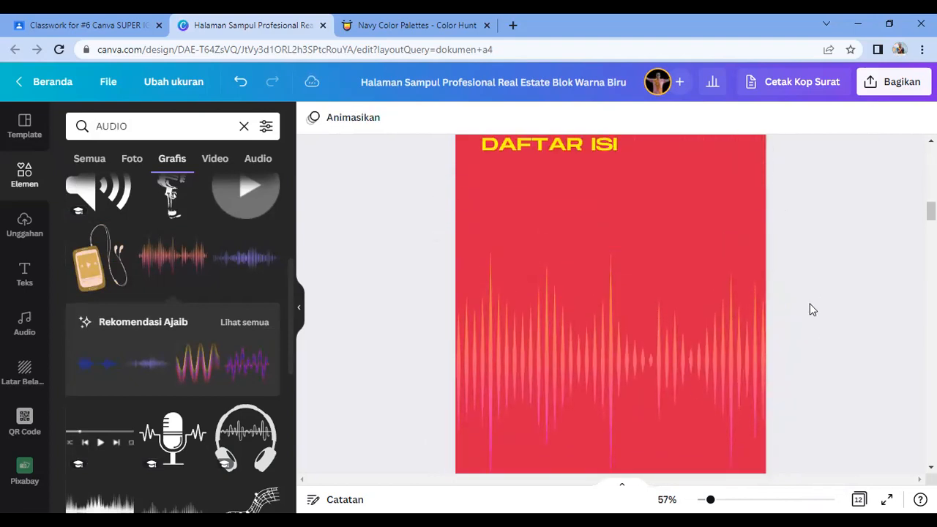
pyautogui.scroll(1, 810, 305)
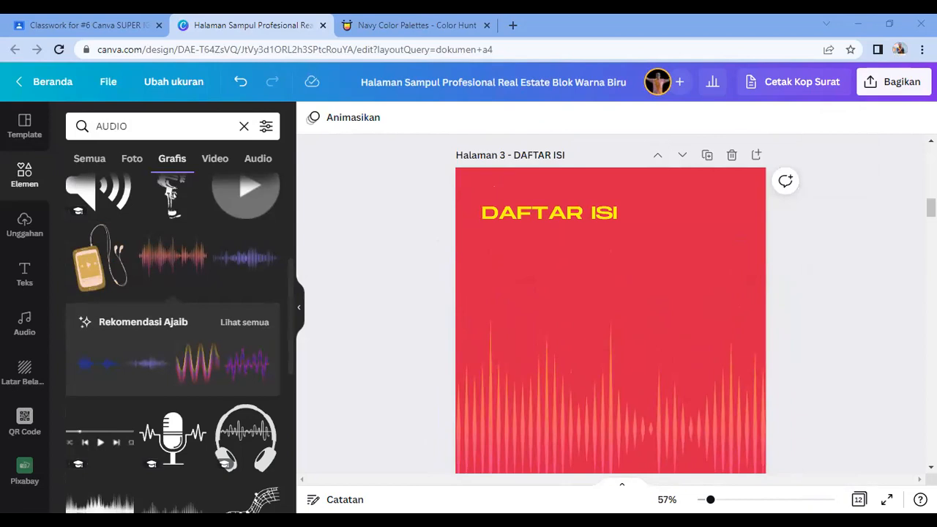
# Step: Add a SILAKAN ISI subheading just below the DAFTAR ISI title on page 3
pyautogui.click(24, 272)
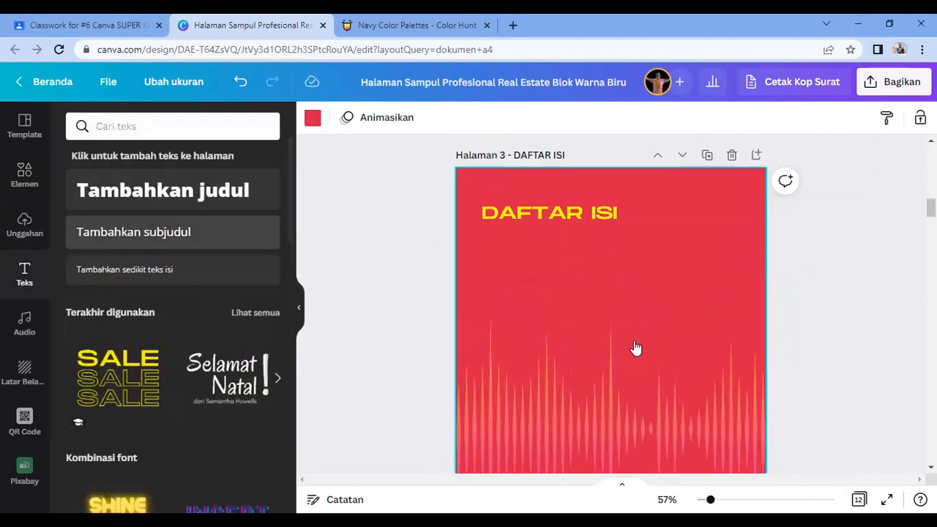
pyautogui.moveTo(628, 345); pyautogui.dragTo(624, 339)
pyautogui.write('SILA')
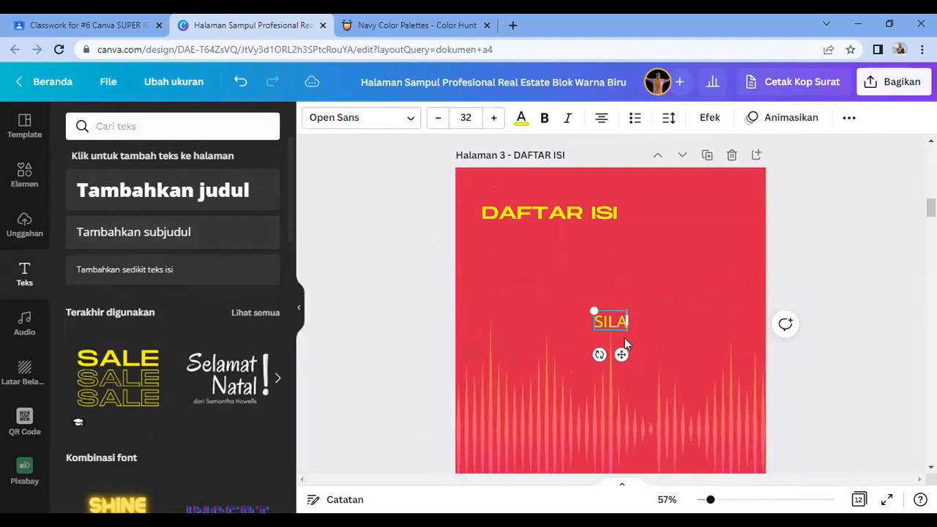
pyautogui.write('KAN ISI')
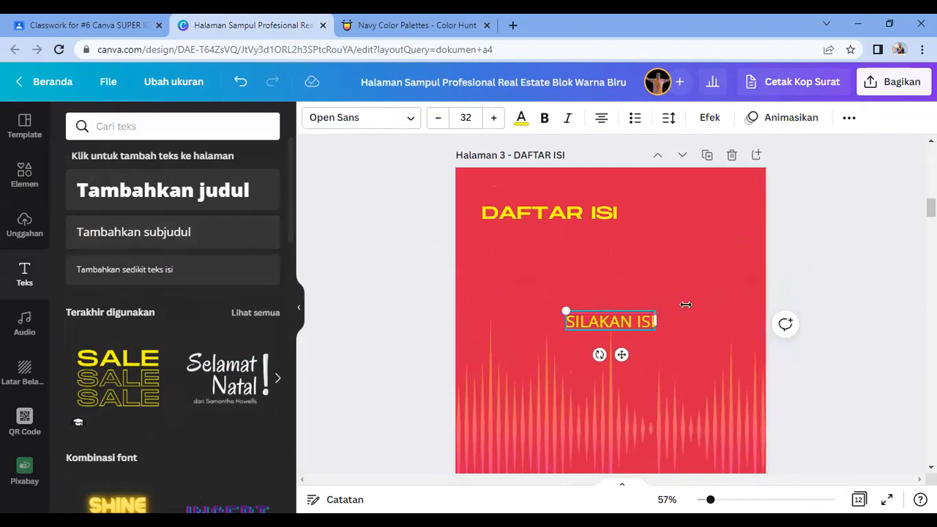
pyautogui.moveTo(611, 322); pyautogui.dragTo(531, 259)
pyautogui.click(615, 276)
pyautogui.scroll(-3, 732, 366)
pyautogui.scroll(6, 805, 366)
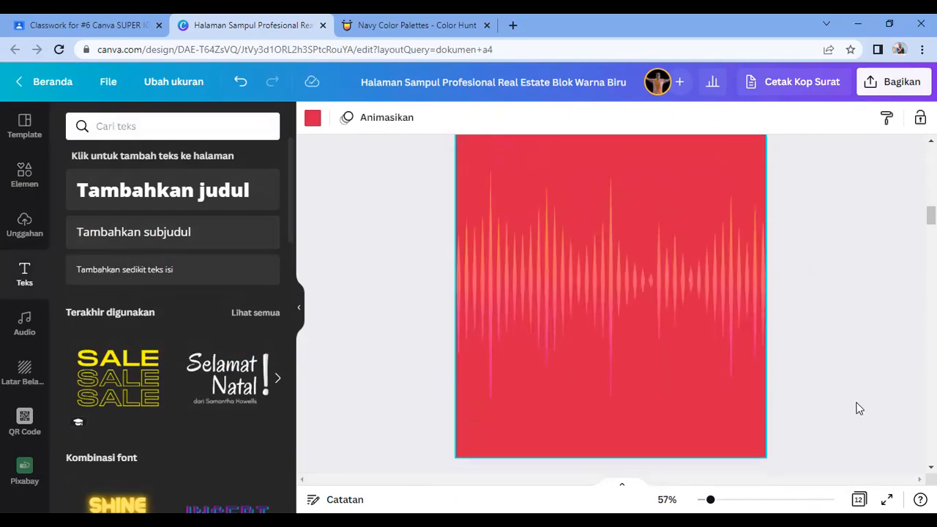
# Step: Copy the PAGE #2 label onto page 3 and change it to PAGE #3
pyautogui.click(738, 328)
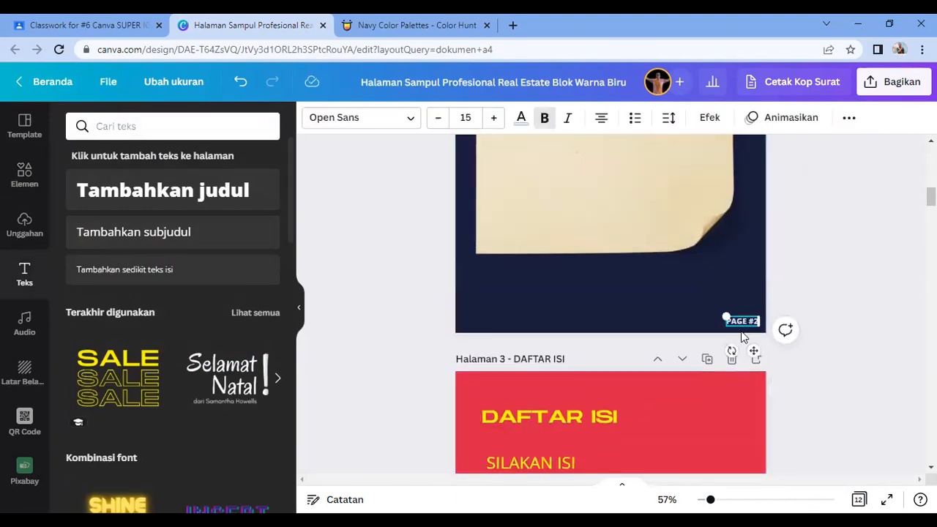
pyautogui.scroll(-5, 743, 344)
pyautogui.click(714, 382)
pyautogui.write('PAGE #2')
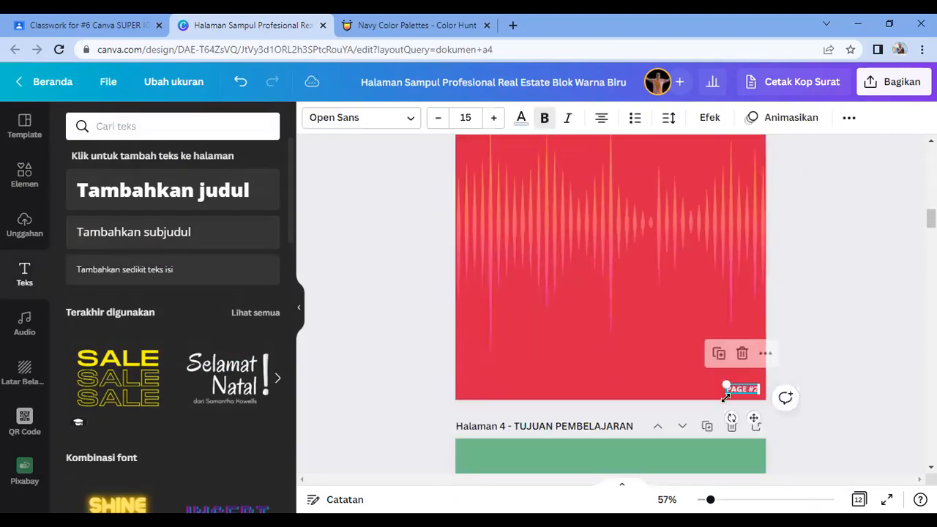
pyautogui.click(755, 389)
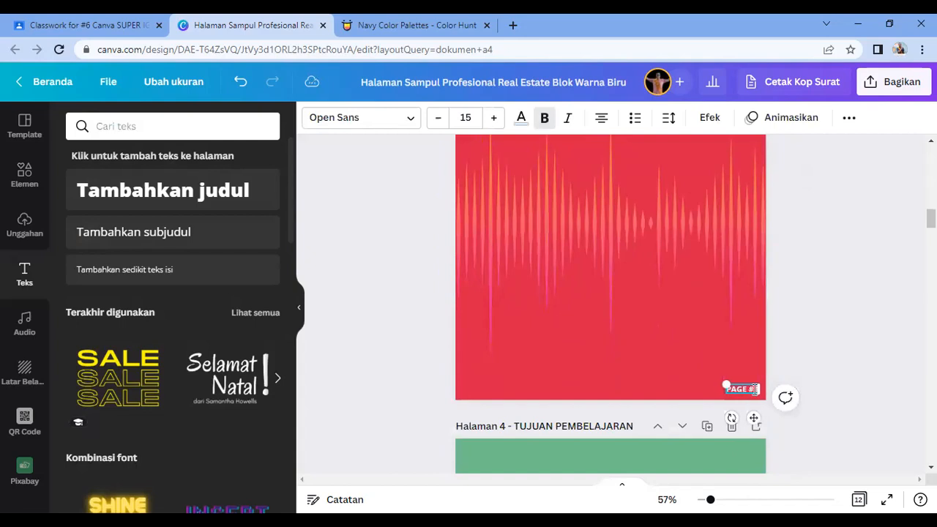
pyautogui.click(818, 299)
# Step: Paste the page label onto page 4 and change its number to PAGE #4
pyautogui.scroll(-5, 811, 335)
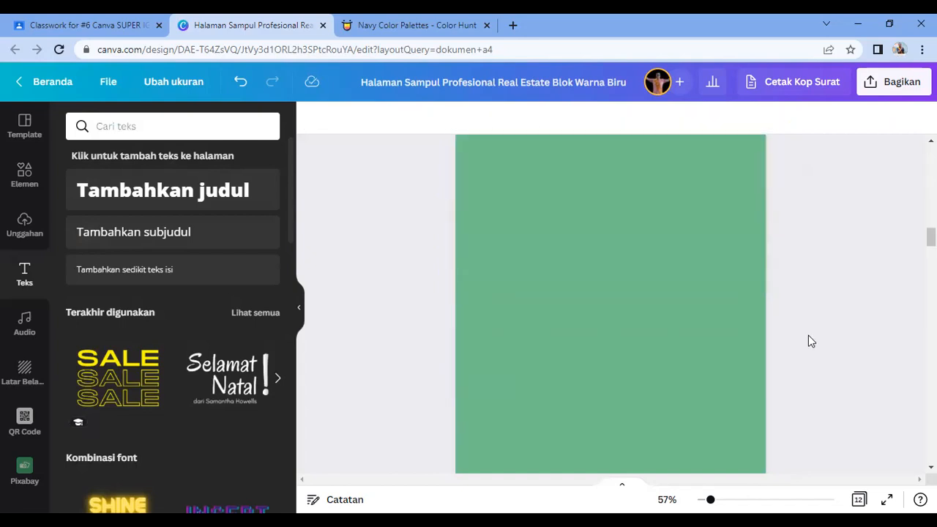
pyautogui.hotkey('ctrl', 'v')
pyautogui.doubleClick(609, 300)
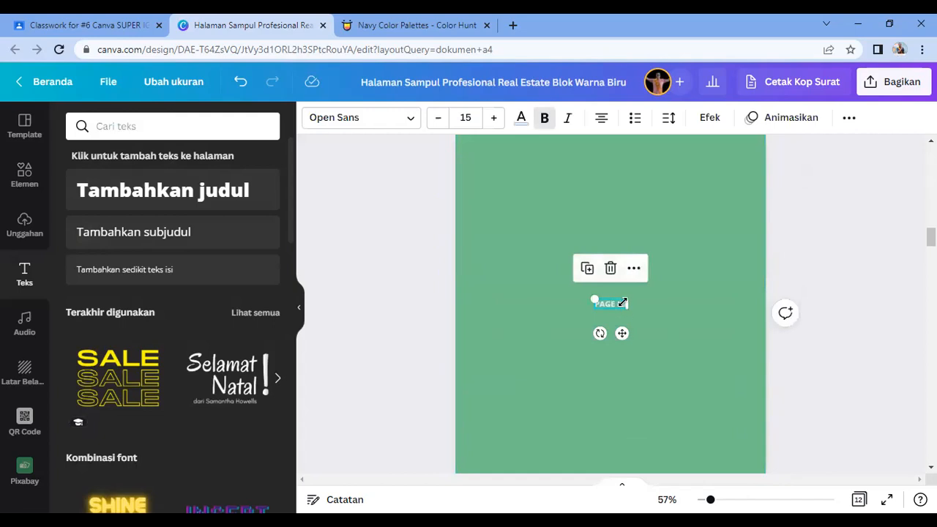
pyautogui.write('2')
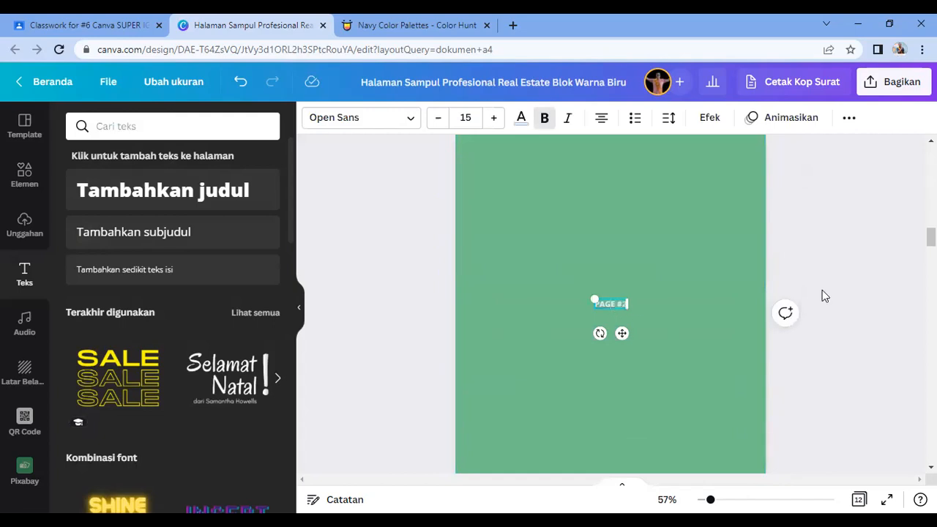
pyautogui.press('BackSpace')
pyautogui.write('4')
pyautogui.click(615, 223)
# Step: Move the PAGE #4 label into page 4's bottom-right corner
pyautogui.moveTo(612, 308); pyautogui.dragTo(735, 376)
pyautogui.scroll(-3, 849, 342)
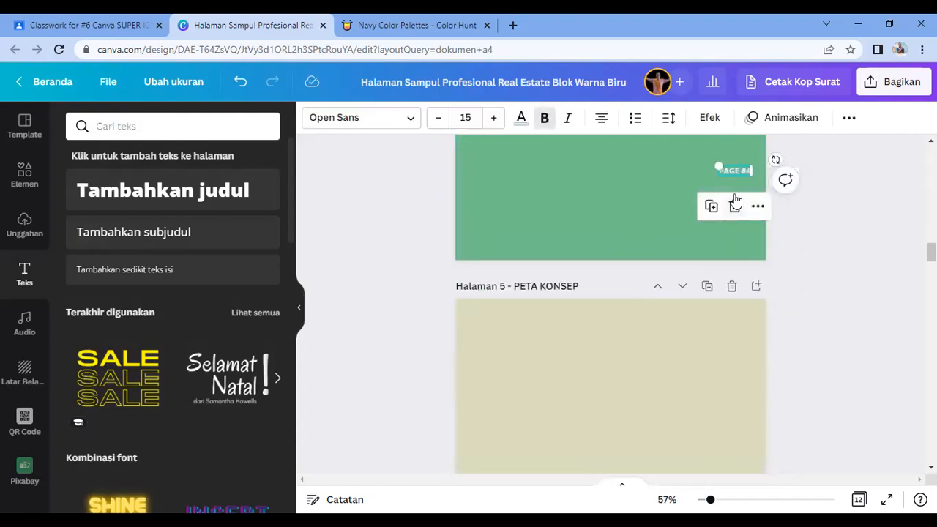
pyautogui.click(859, 174)
pyautogui.click(745, 168)
pyautogui.click(861, 228)
pyautogui.click(733, 176)
pyautogui.moveTo(746, 141); pyautogui.dragTo(754, 218)
pyautogui.click(581, 208)
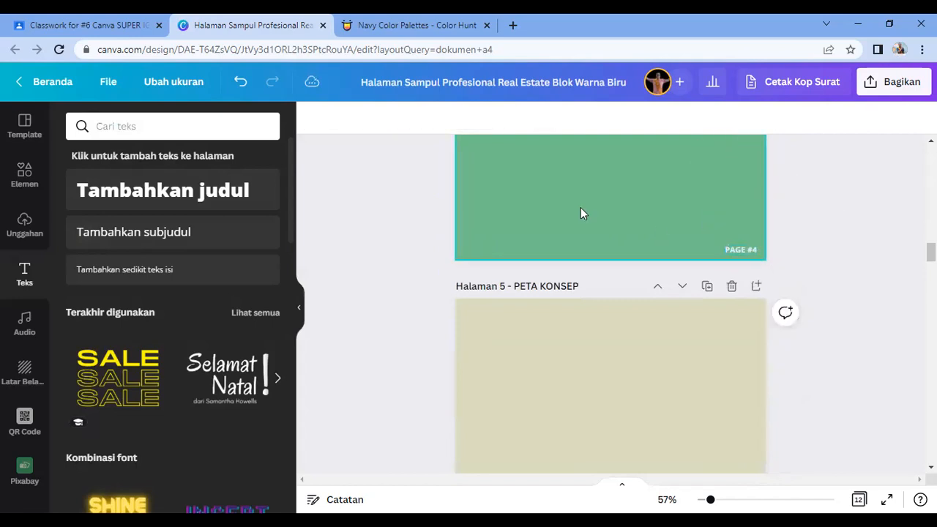
pyautogui.scroll(2, 581, 208)
pyautogui.scroll(3, 581, 207)
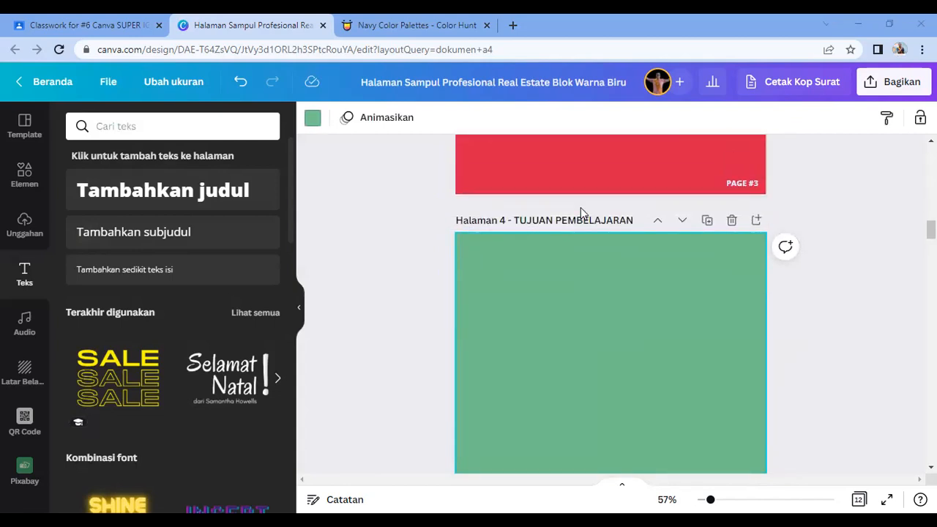
# Step: Apply the red Restoran Menu template to page 4, overwriting its plain green content
pyautogui.click(28, 132)
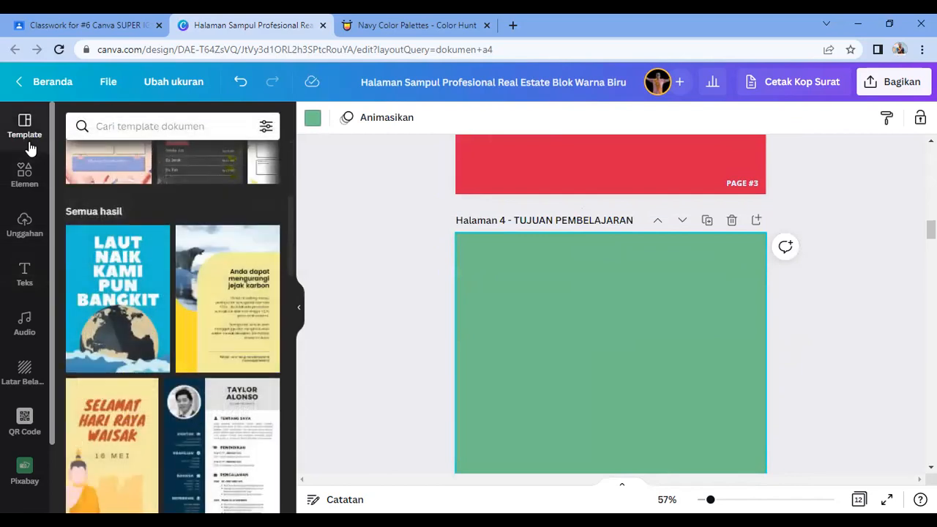
pyautogui.scroll(-3, 173, 331)
pyautogui.scroll(-5, 173, 331)
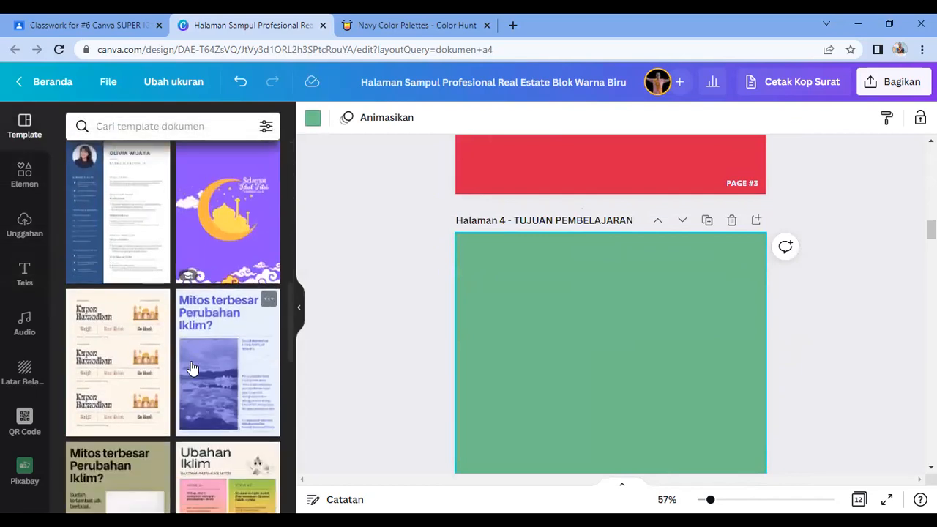
pyautogui.scroll(-6, 192, 371)
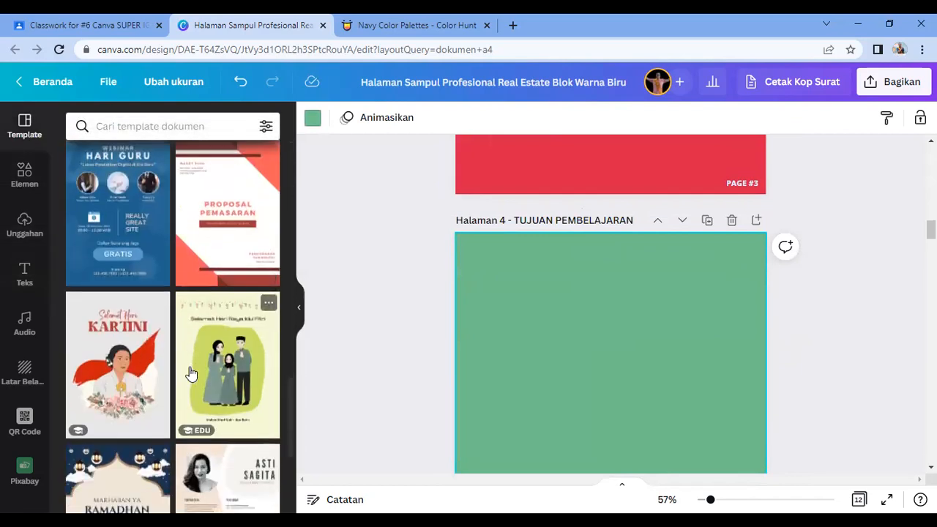
pyautogui.scroll(-8, 192, 373)
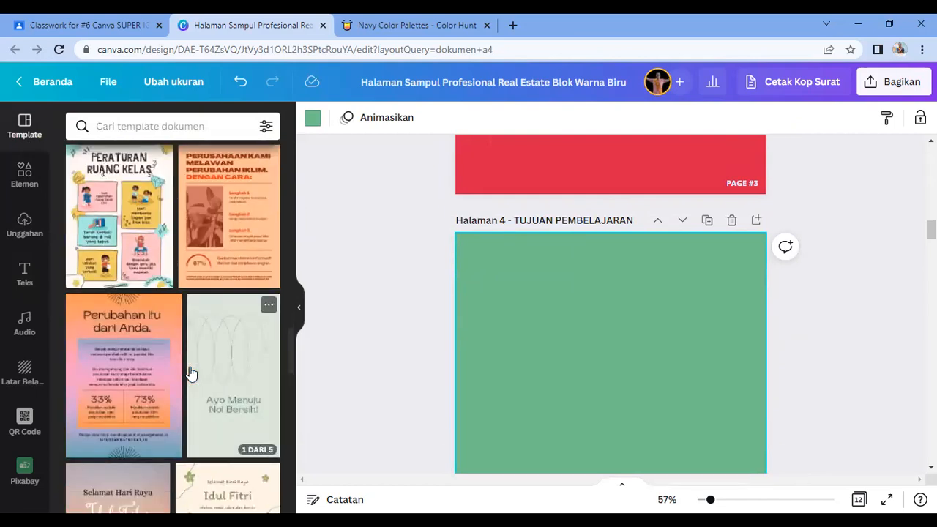
pyautogui.scroll(-3, 191, 377)
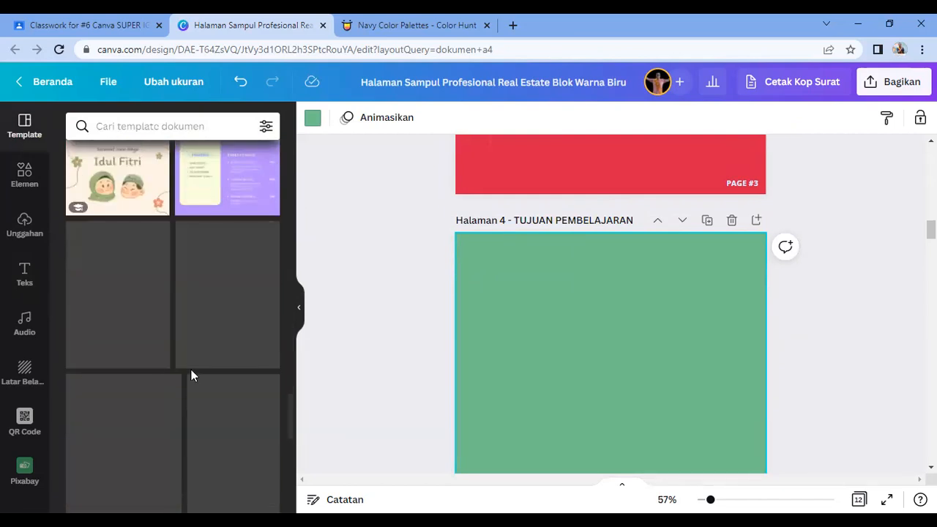
pyautogui.scroll(-2, 192, 377)
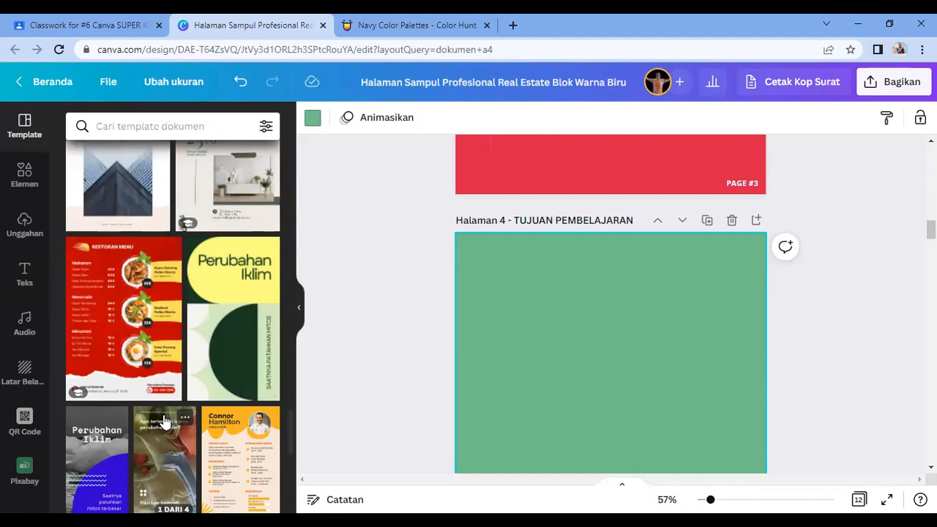
pyautogui.scroll(-1, 162, 425)
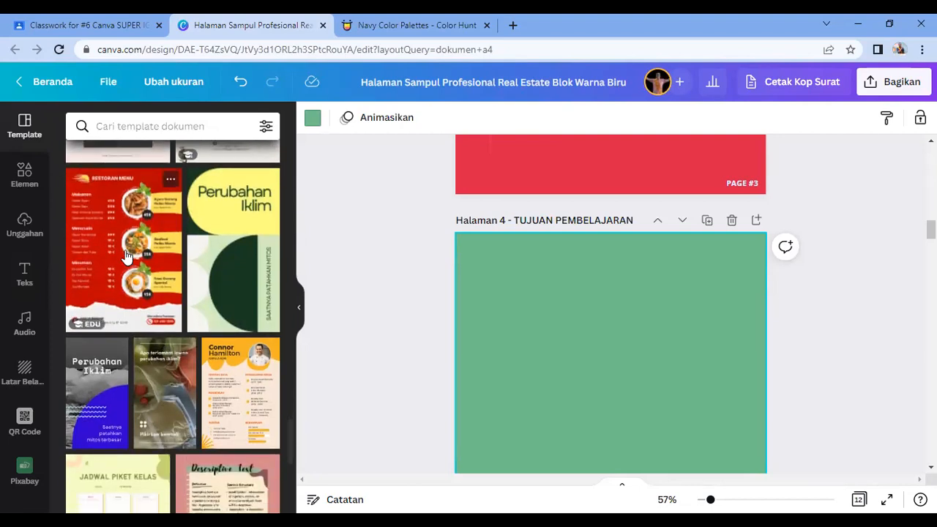
pyautogui.moveTo(183, 265); pyautogui.dragTo(457, 293)
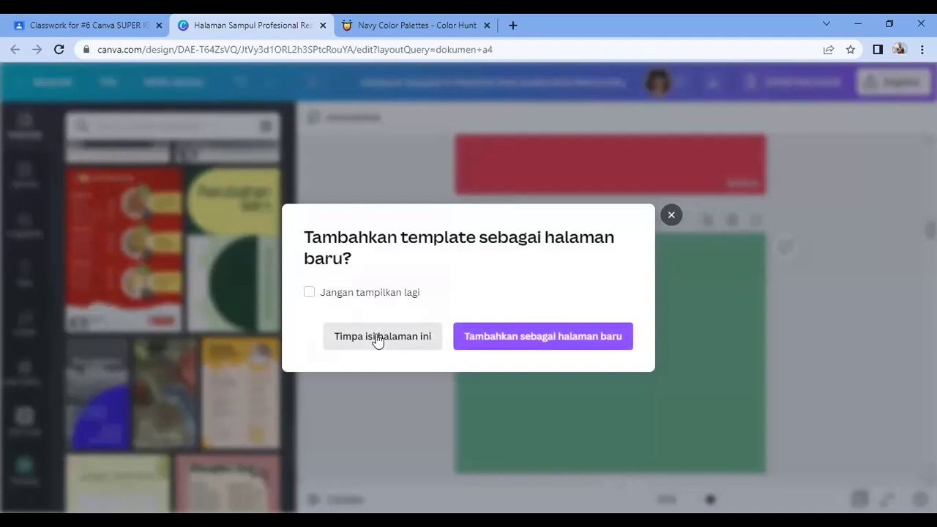
pyautogui.click(377, 339)
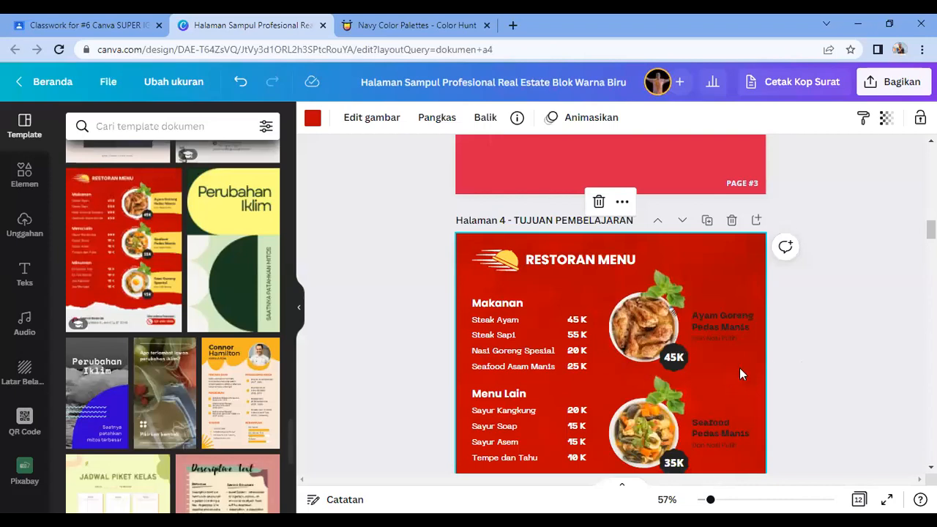
pyautogui.click(818, 348)
pyautogui.scroll(-8, 647, 332)
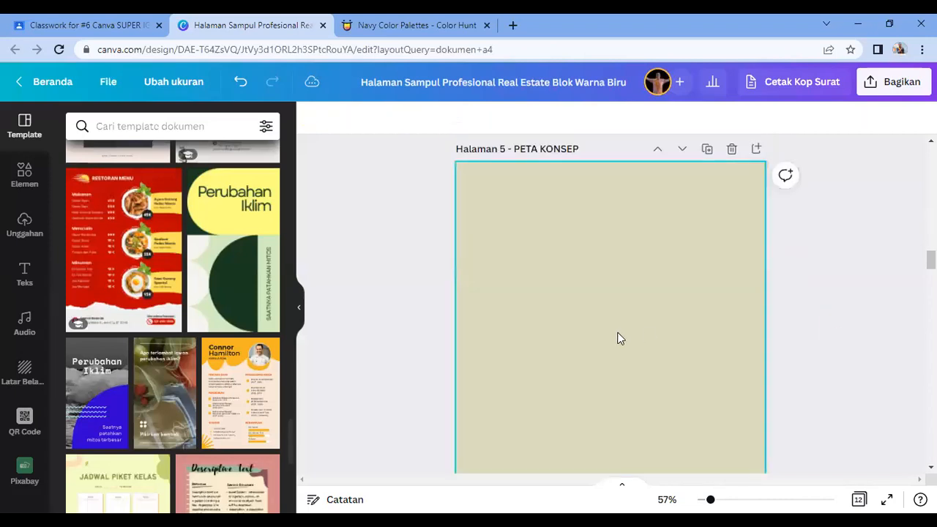
pyautogui.scroll(7, 619, 334)
pyautogui.scroll(-3, 625, 339)
pyautogui.scroll(7, 624, 339)
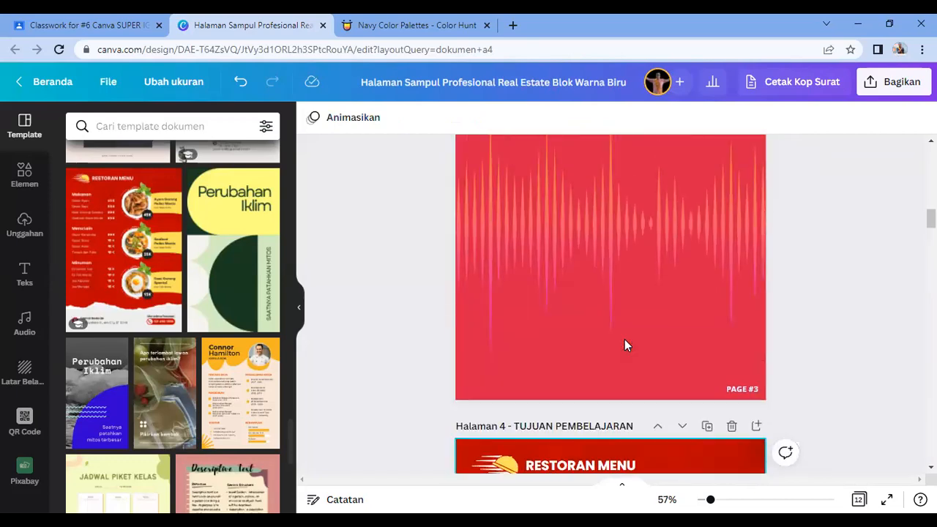
pyautogui.scroll(-4, 625, 339)
pyautogui.scroll(-2, 614, 462)
pyautogui.scroll(3, 642, 386)
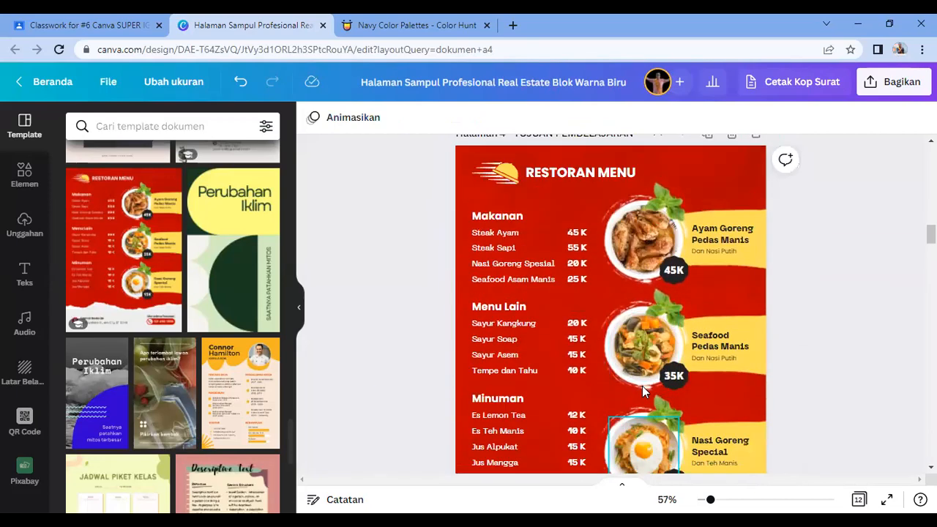
# Step: Retitle the RESTORAN MENU heading to TUJUAN PEMBELAJARAN on one line
pyautogui.doubleClick(575, 269)
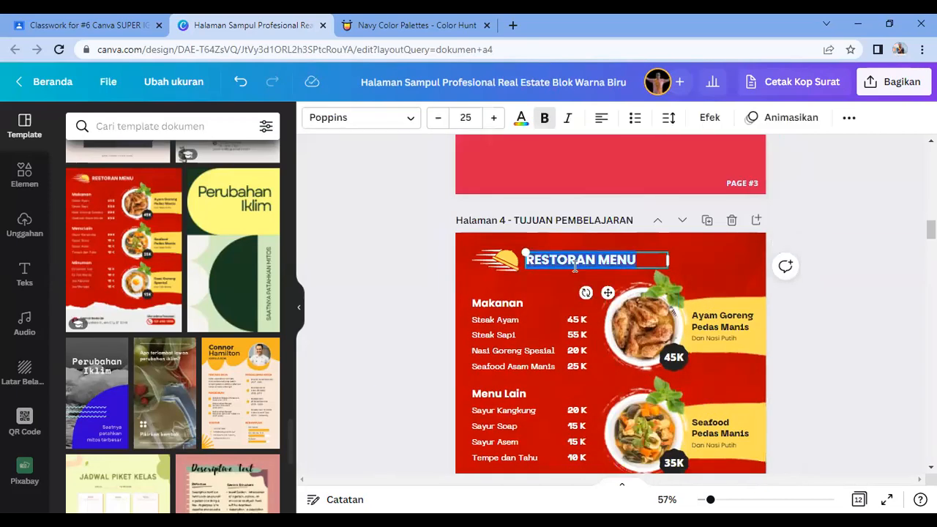
pyautogui.press('BackSpace')
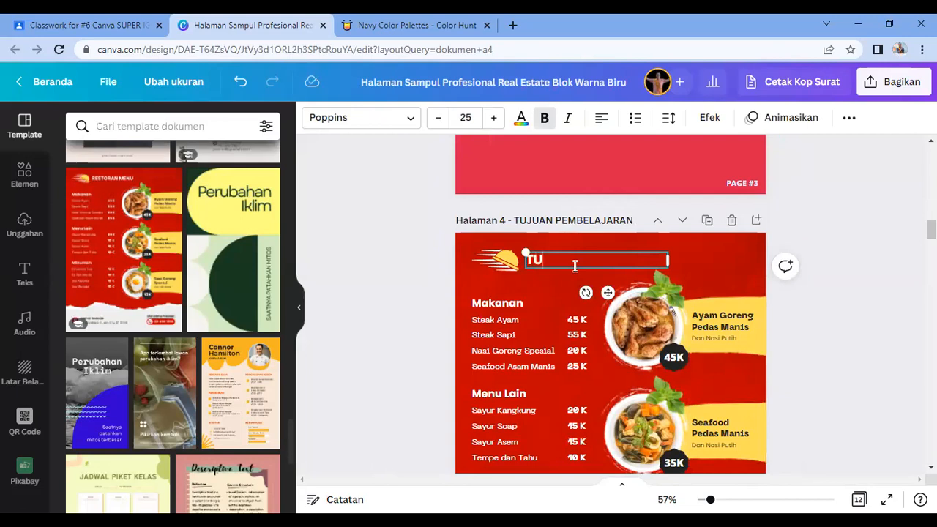
pyautogui.write('TUJUAN PEMBELAJARAN')
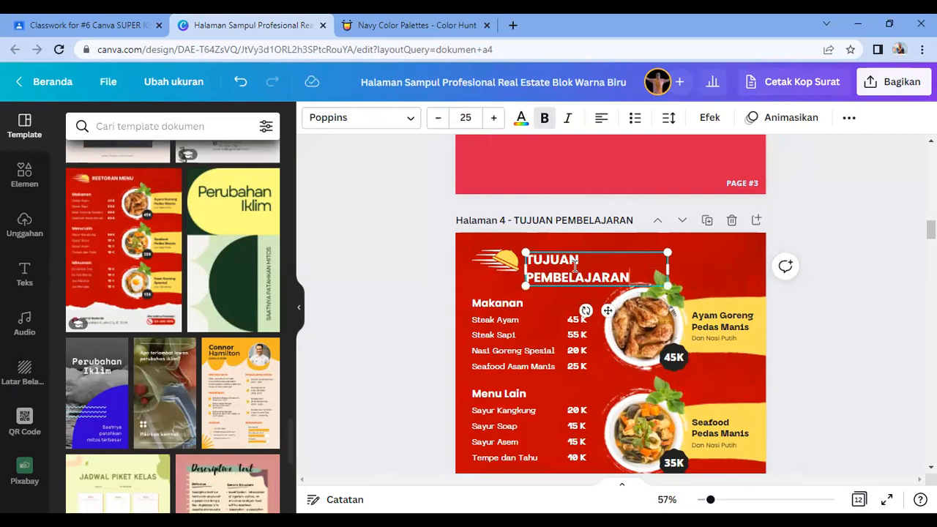
pyautogui.moveTo(693, 269)
pyautogui.mouseDown()
pyautogui.moveTo(703, 268)
pyautogui.moveTo(696, 265)
pyautogui.mouseUp()
pyautogui.click(847, 335)
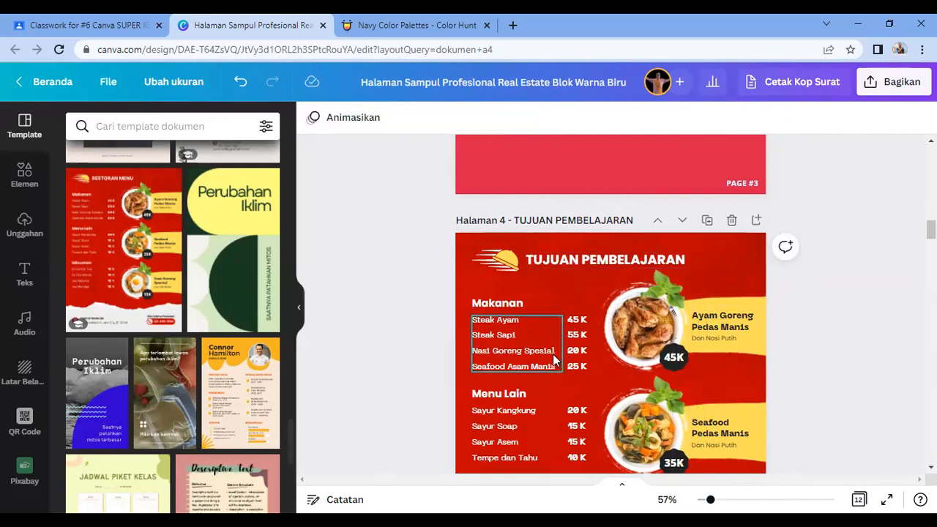
# Step: Remove the chicken, seafood and Nasi Goreng photos from the three circle frames
pyautogui.scroll(-3, 585, 352)
pyautogui.click(637, 213)
pyautogui.press('Delete')
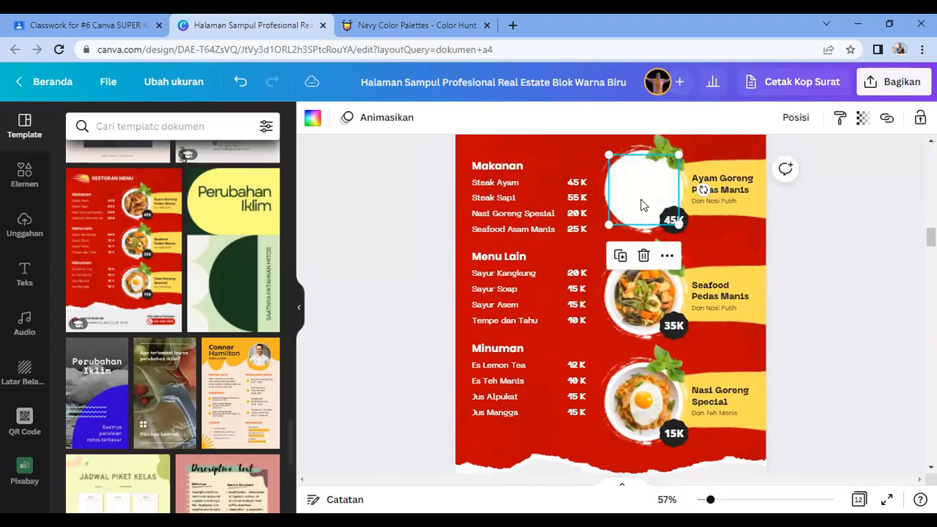
pyautogui.click(651, 308)
pyautogui.press('Delete')
pyautogui.click(647, 401)
pyautogui.press('Delete')
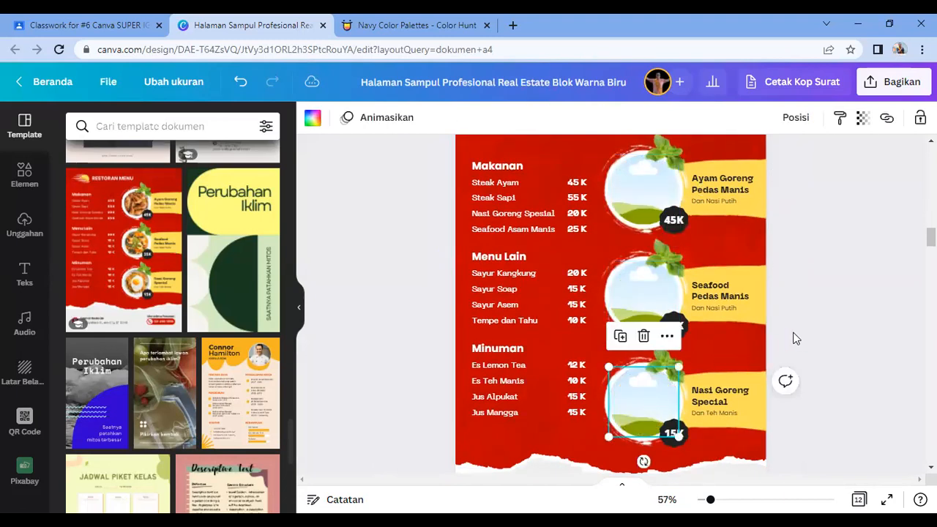
pyautogui.click(809, 276)
# Step: Delete the item names and prices under Makanan, Menu Lain and Minuman
pyautogui.moveTo(467, 174); pyautogui.dragTo(562, 236)
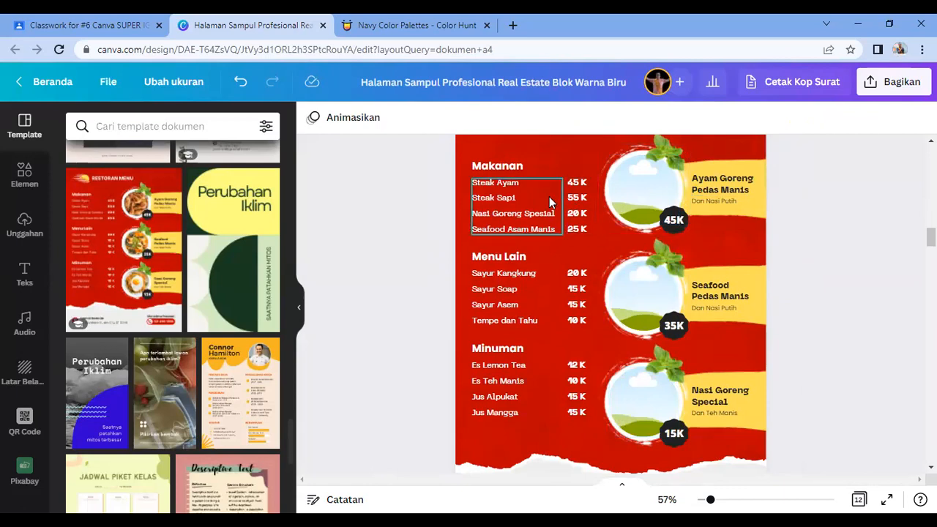
pyautogui.press('Delete')
pyautogui.click(565, 217)
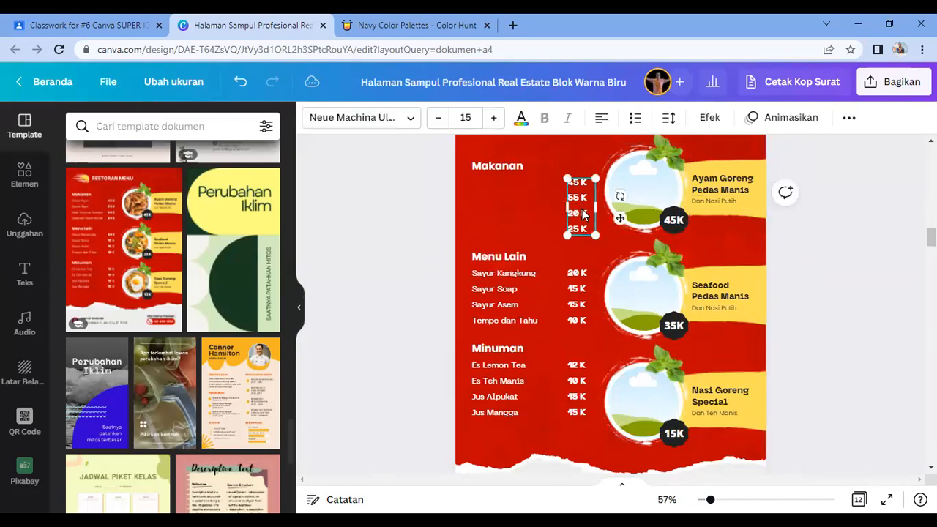
pyautogui.press('Delete')
pyautogui.click(578, 297)
pyautogui.press('Delete')
pyautogui.click(513, 308)
pyautogui.press('Delete')
pyautogui.click(518, 377)
pyautogui.press('Delete')
pyautogui.click(577, 381)
pyautogui.press('Delete')
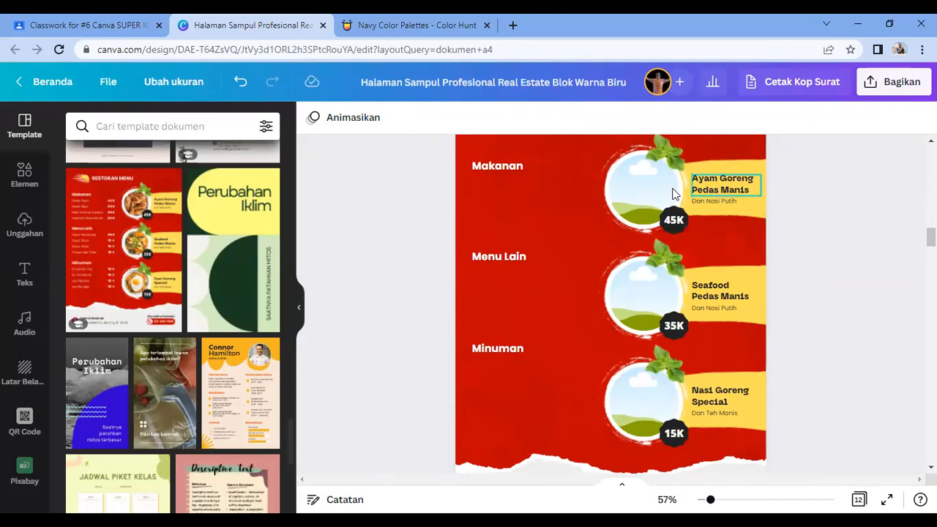
# Step: Relabel the first circle SIKAP SPIRITUAL DAN SOSIAL and delete its Dan Nasi Putih subtitle
pyautogui.doubleClick(732, 183)
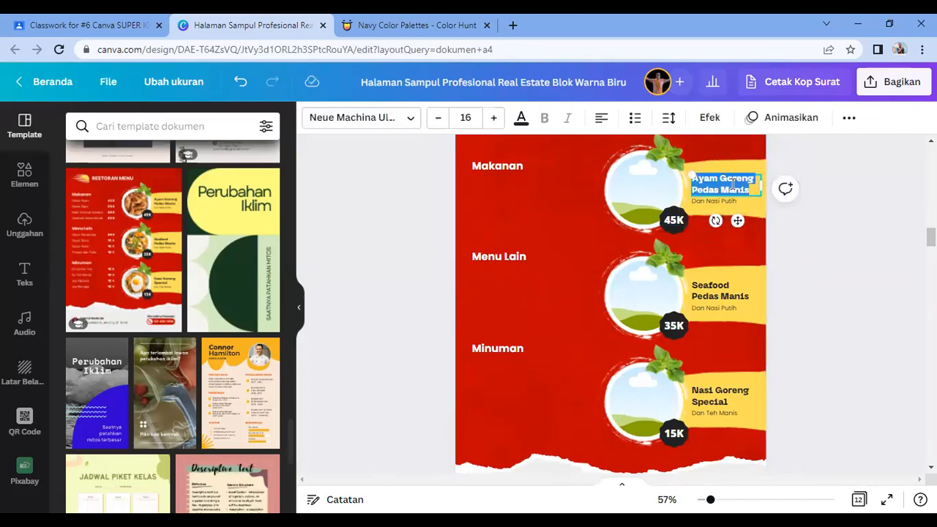
pyautogui.write('SIKAP S')
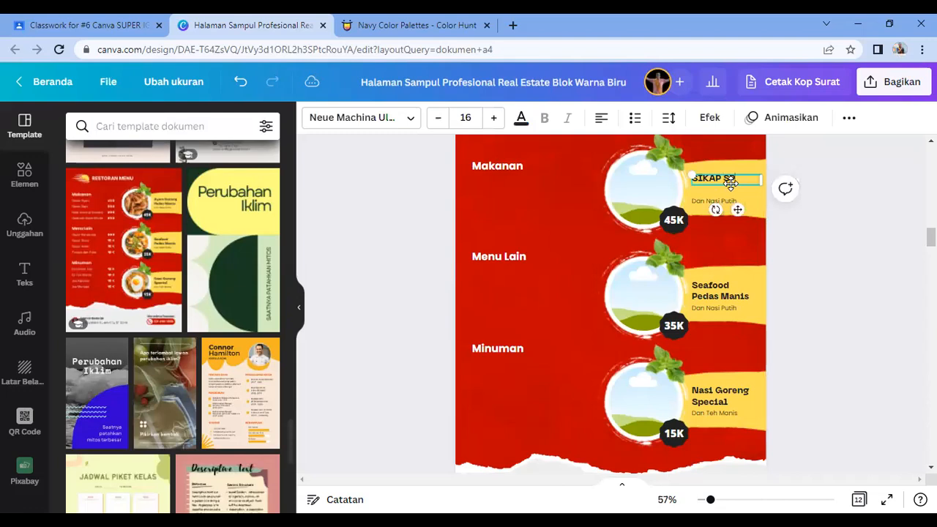
pyautogui.write('PIRITUA')
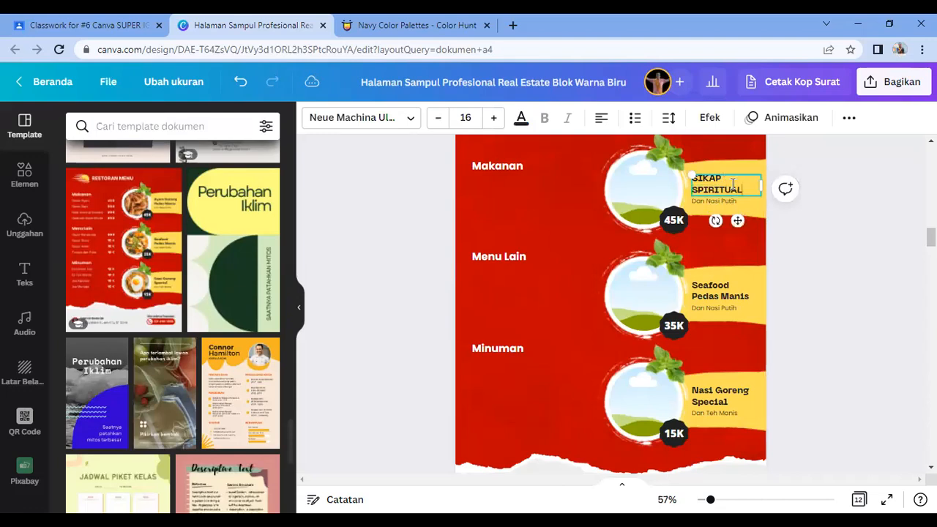
pyautogui.write('L')
pyautogui.click(728, 201)
pyautogui.click(729, 200)
pyautogui.press('Delete')
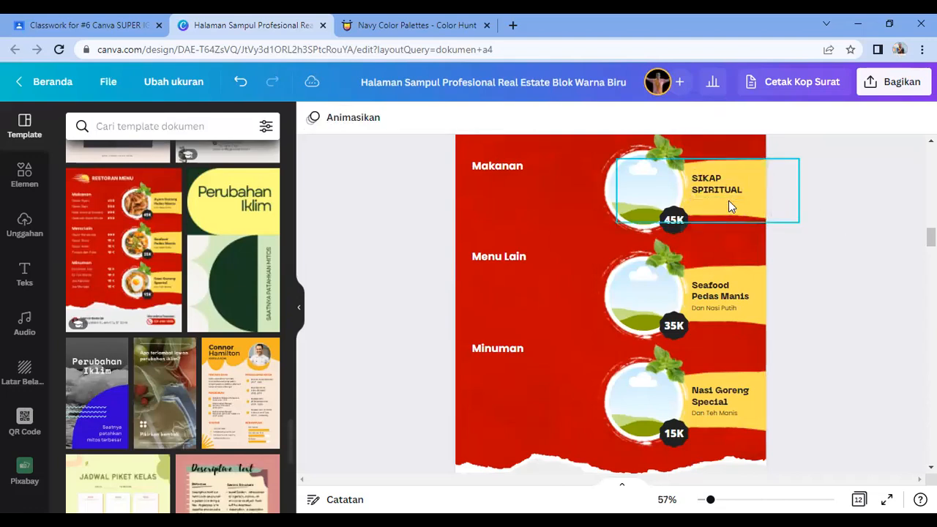
pyautogui.doubleClick(714, 292)
pyautogui.write('SI')
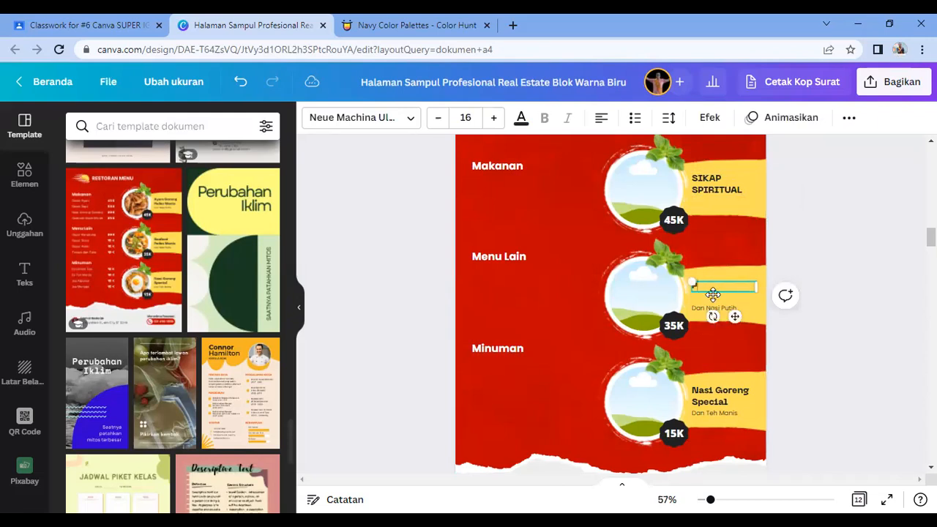
pyautogui.write('HUAN')
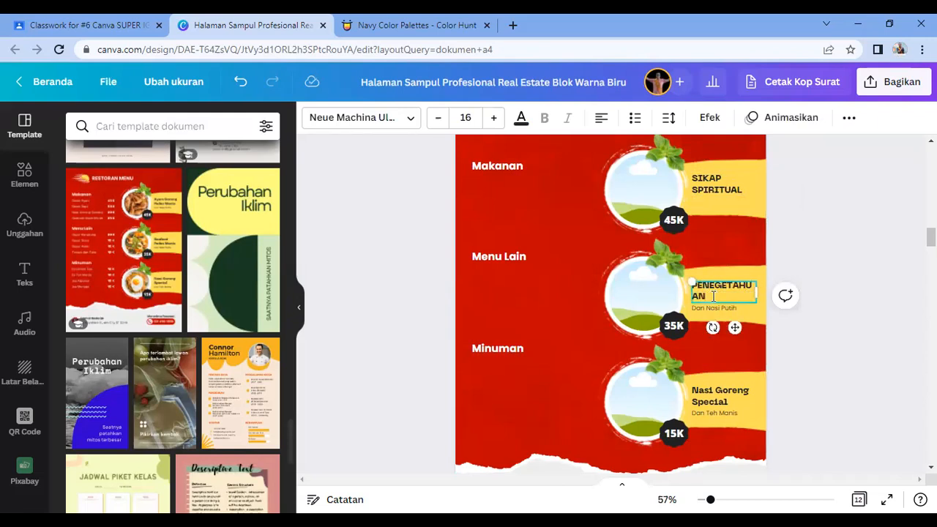
pyautogui.click(739, 189)
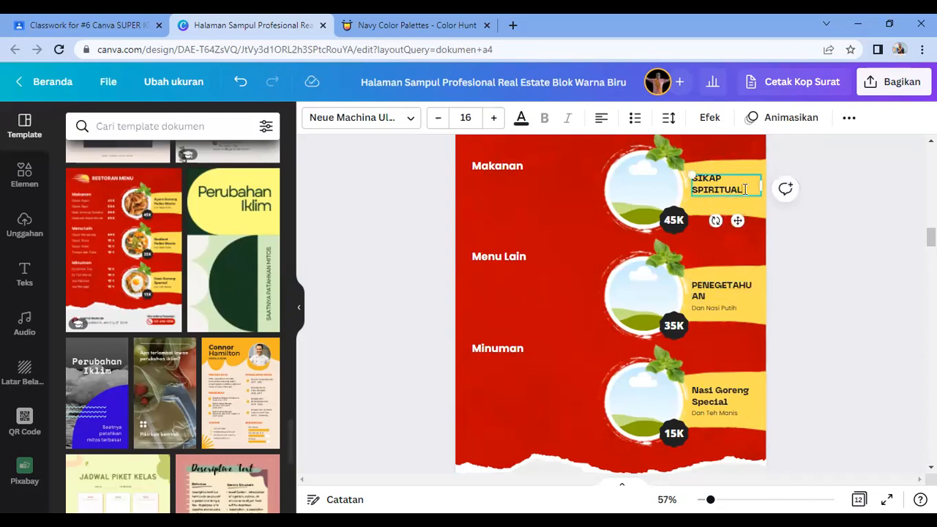
pyautogui.write('DAN SOSIAL')
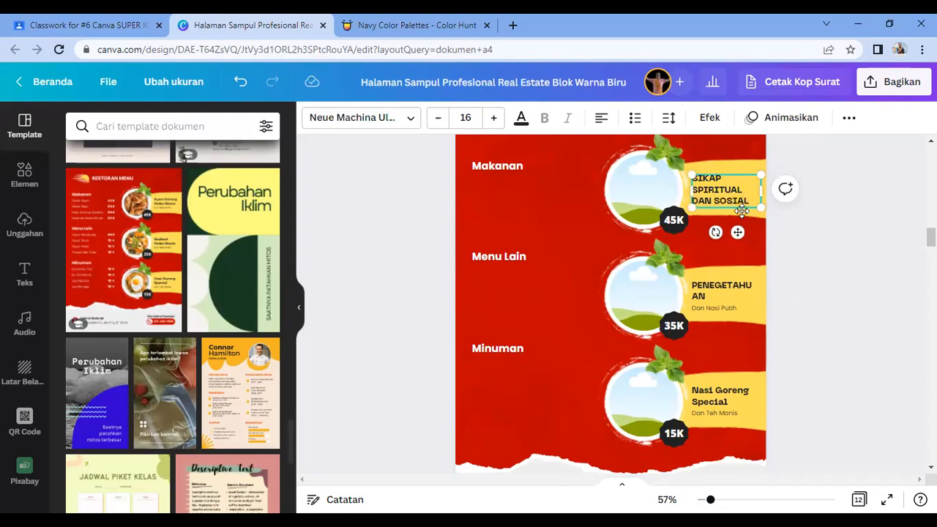
# Step: Label the second circle PENGETAHUAN on one line and delete its subtitle
pyautogui.click(720, 287)
pyautogui.doubleClick(718, 287)
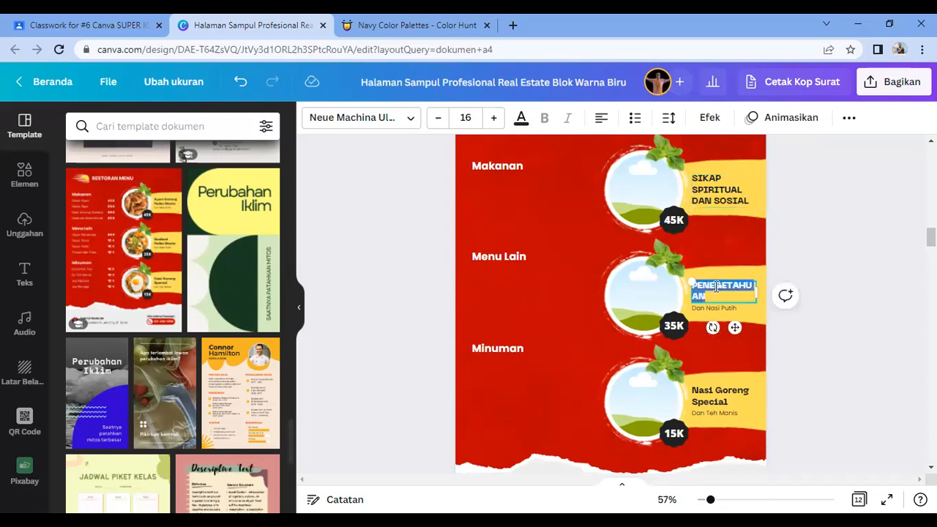
pyautogui.write('PENGETAHUAN')
pyautogui.moveTo(757, 291); pyautogui.dragTo(798, 292)
pyautogui.click(813, 277)
pyautogui.click(721, 308)
pyautogui.press('Delete')
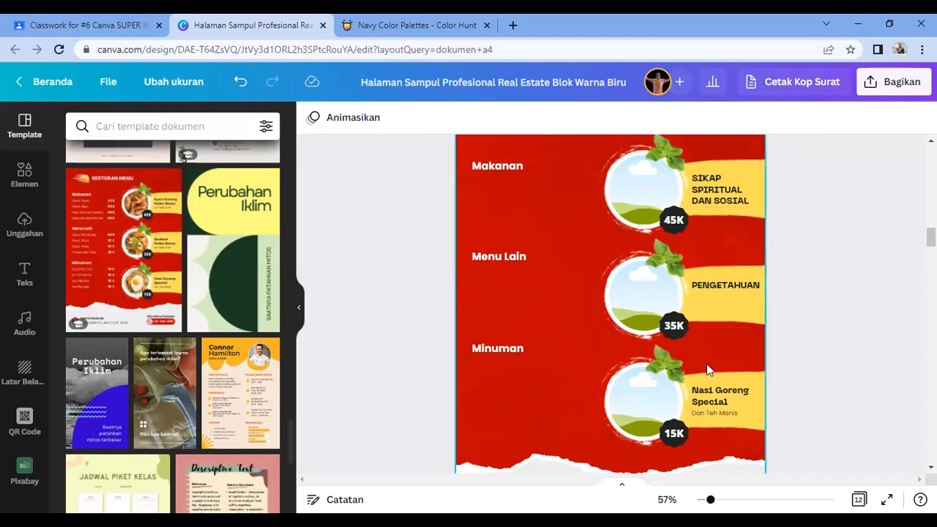
# Step: Label the third circle KETERAMPILAN on one line and delete the Dan Teh Manis subtitle
pyautogui.doubleClick(705, 395)
pyautogui.press('BackSpace')
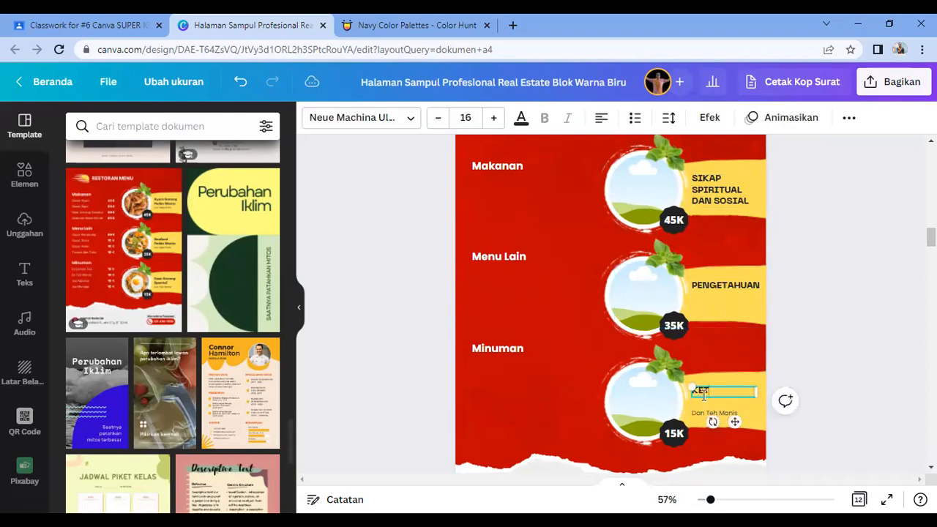
pyautogui.write('KETERAMPILAN')
pyautogui.moveTo(757, 396); pyautogui.dragTo(721, 398)
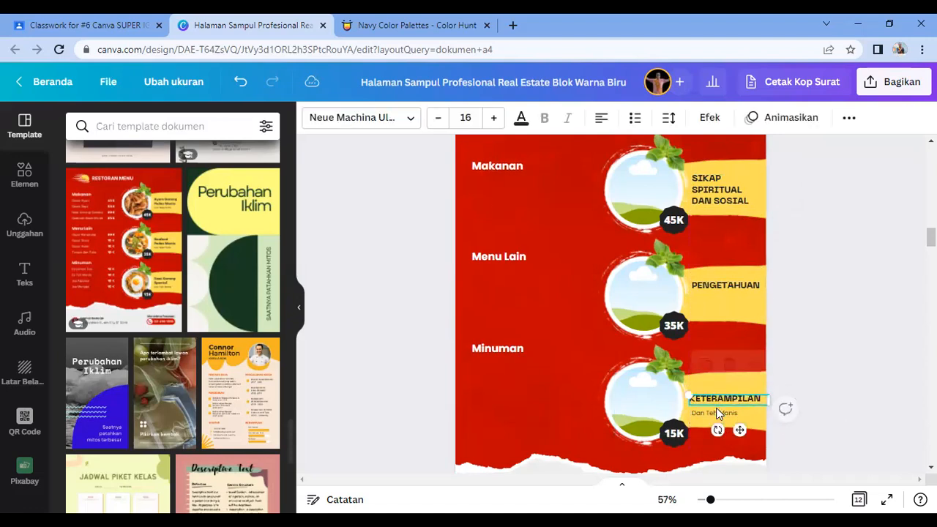
pyautogui.click(717, 414)
pyautogui.press('Delete')
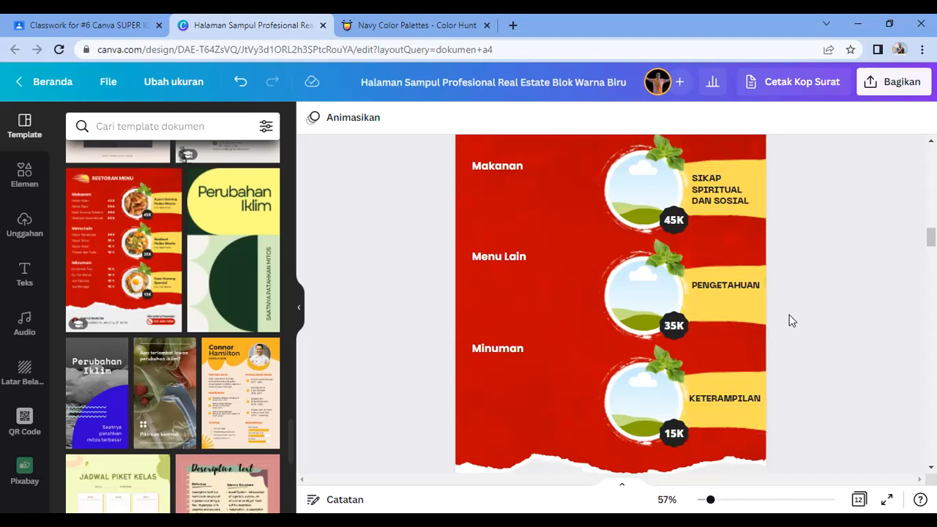
# Step: Replace the 45K, 35K and 15K badges with 1, 2 and 3, and nudge the Makanan heading down
pyautogui.click(681, 327)
pyautogui.press('Delete')
pyautogui.hotkey('ctrl', 'z')
pyautogui.click(675, 326)
pyautogui.write('2')
pyautogui.click(675, 222)
pyautogui.write('1')
pyautogui.click(675, 434)
pyautogui.write('3')
pyautogui.click(844, 366)
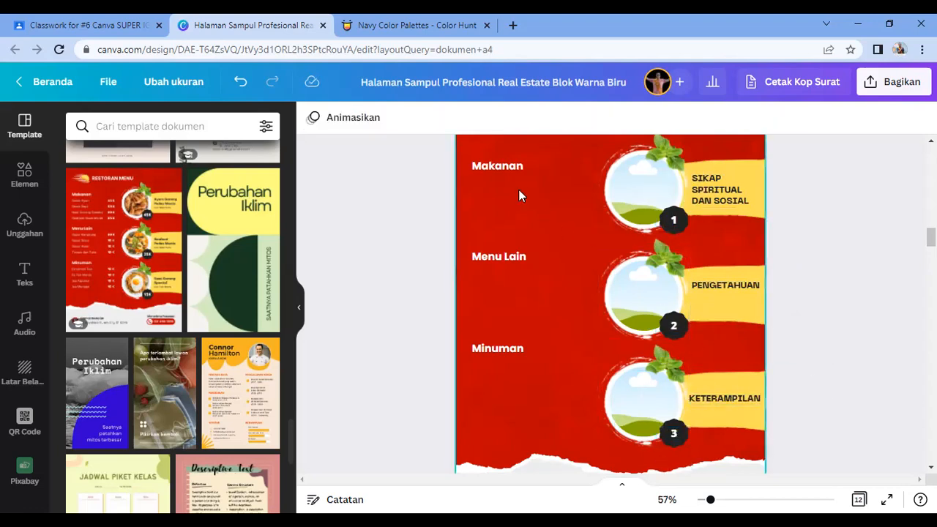
pyautogui.click(507, 173)
pyautogui.moveTo(507, 173); pyautogui.dragTo(512, 188)
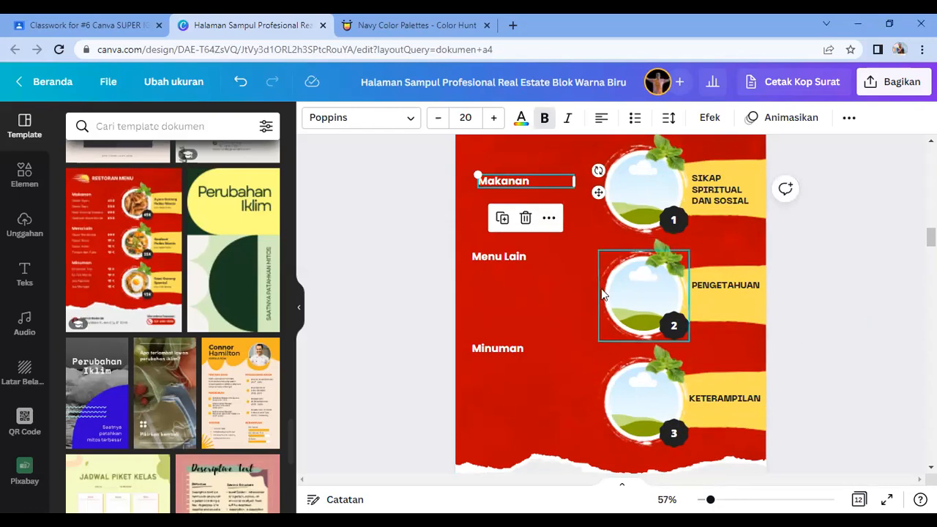
# Step: Replace the Makanan heading with the pasted learning objective and place it at the top left
pyautogui.press('alt')
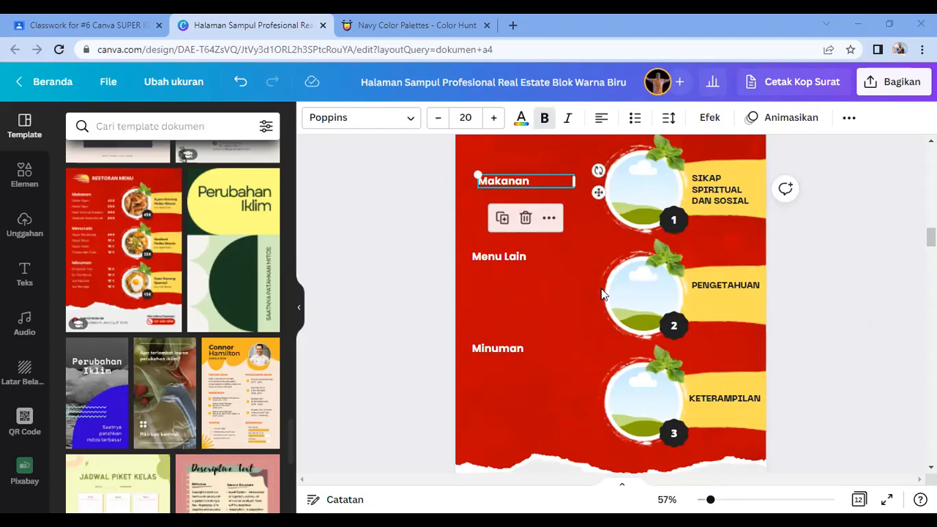
pyautogui.doubleClick(523, 180)
pyautogui.write('Menganalisis konsep getaran, gelombang, dan bunyi dalam kehidupan sehari-hari termasuk sistem pendengaran manusia dan sistem sonar pada hewan')
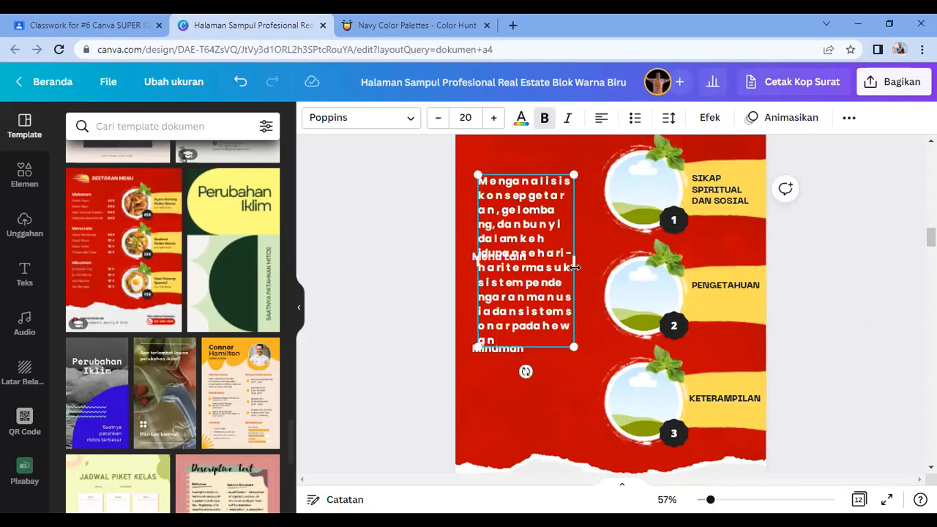
pyautogui.moveTo(698, 272); pyautogui.dragTo(629, 228)
pyautogui.moveTo(621, 291); pyautogui.dragTo(519, 206)
pyautogui.moveTo(488, 177); pyautogui.dragTo(583, 227)
pyautogui.click(584, 227)
pyautogui.moveTo(497, 180); pyautogui.dragTo(542, 194)
pyautogui.click(534, 312)
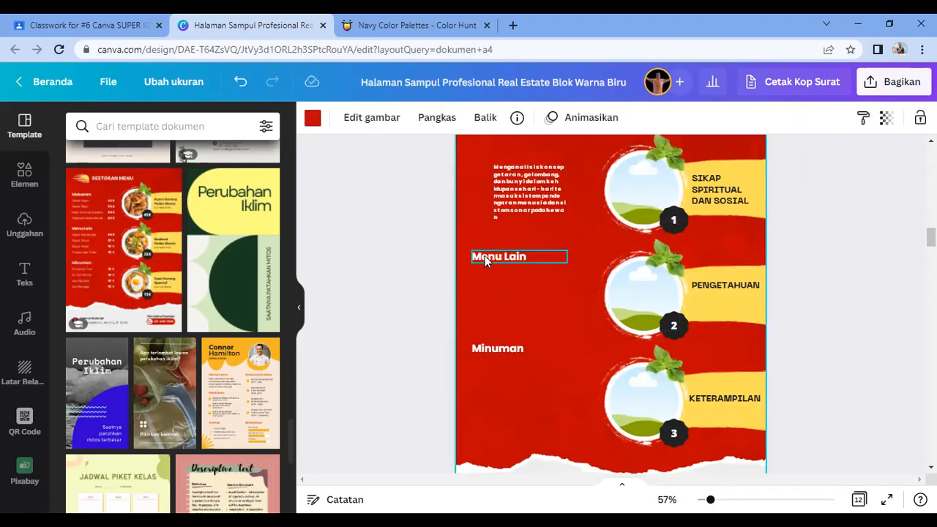
# Step: Delete the Menu Lain and Minuman headings
pyautogui.click(527, 258)
pyautogui.press('Delete')
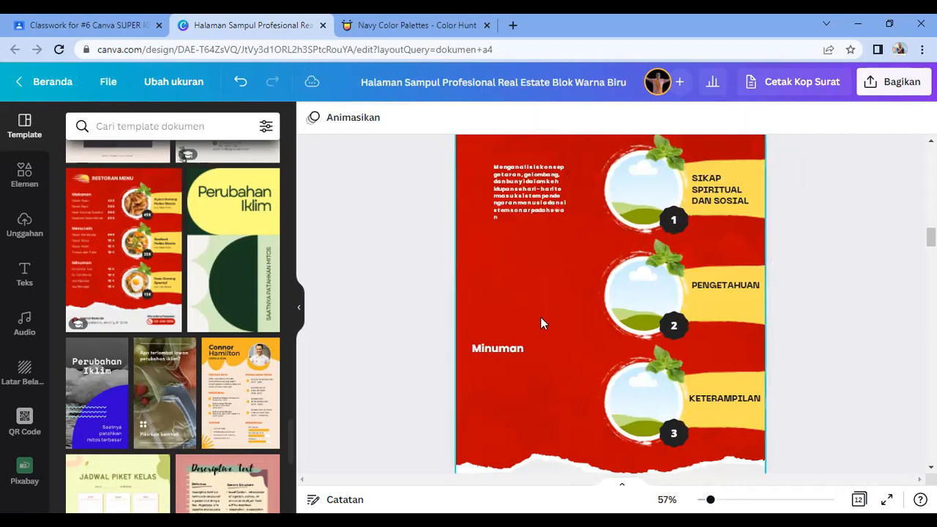
pyautogui.click(511, 350)
pyautogui.press('Delete')
# Step: Enlarge the objective text to about size 14 and duplicate it beside the other circles
pyautogui.click(560, 219)
pyautogui.moveTo(568, 221); pyautogui.dragTo(607, 244)
pyautogui.moveTo(546, 205); pyautogui.dragTo(548, 407)
pyautogui.hotkey('ctrl', 'd')
pyautogui.hotkey('ctrl', 'd')
pyautogui.click(822, 307)
# Step: Widen each of the three objective paragraphs so their text reflows
pyautogui.click(568, 194)
pyautogui.moveTo(583, 196); pyautogui.dragTo(587, 195)
pyautogui.click(563, 320)
pyautogui.moveTo(582, 300); pyautogui.dragTo(586, 300)
pyautogui.click(561, 389)
pyautogui.moveTo(589, 398); pyautogui.dragTo(594, 398)
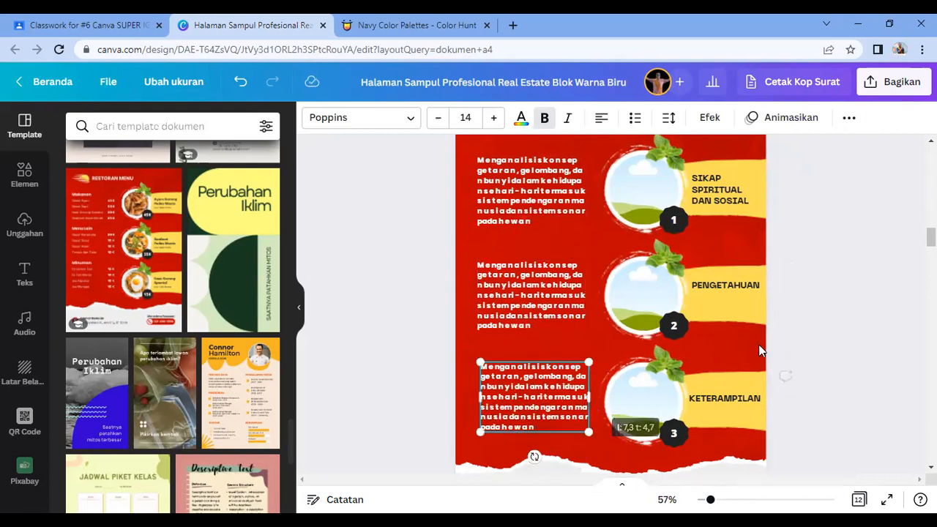
pyautogui.click(835, 274)
pyautogui.click(628, 203)
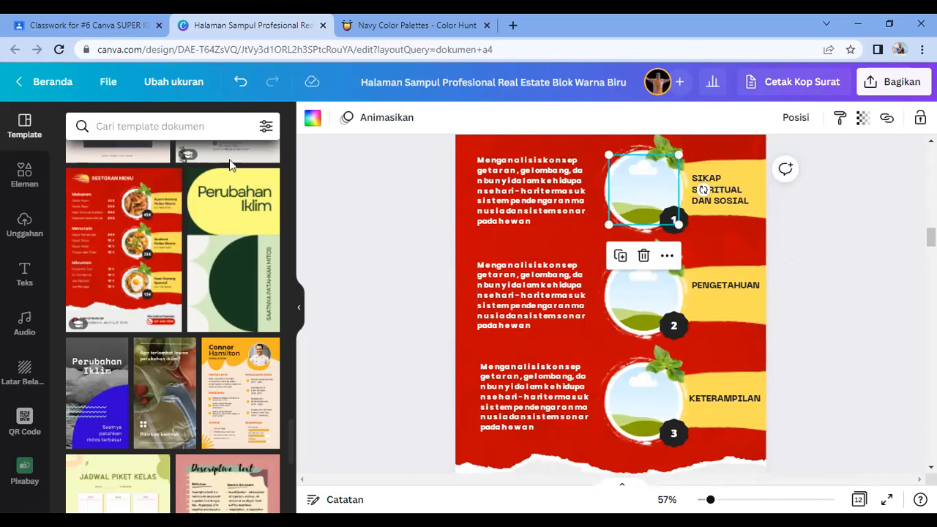
# Step: Search Elements photos for RELIGI and place the RELIGION letter-blocks photo in the first circle
pyautogui.click(24, 175)
pyautogui.click(186, 129)
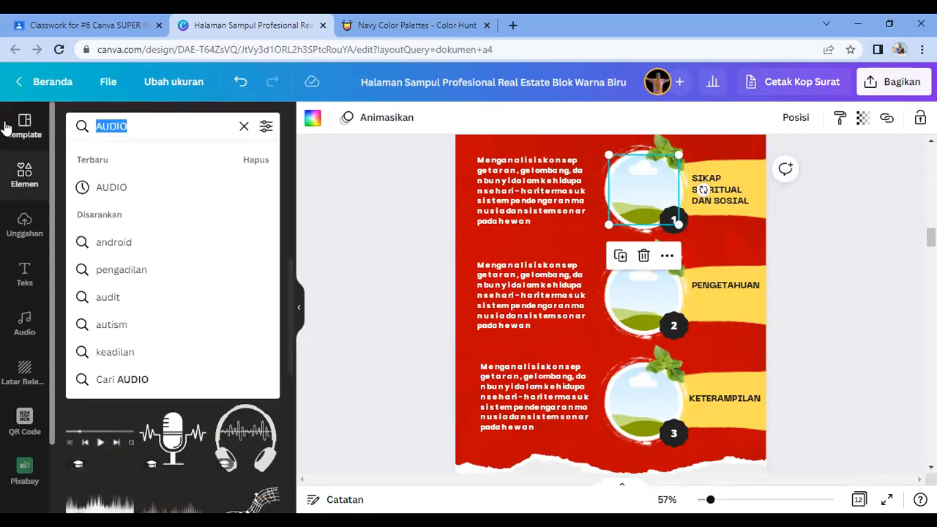
pyautogui.write('SI')
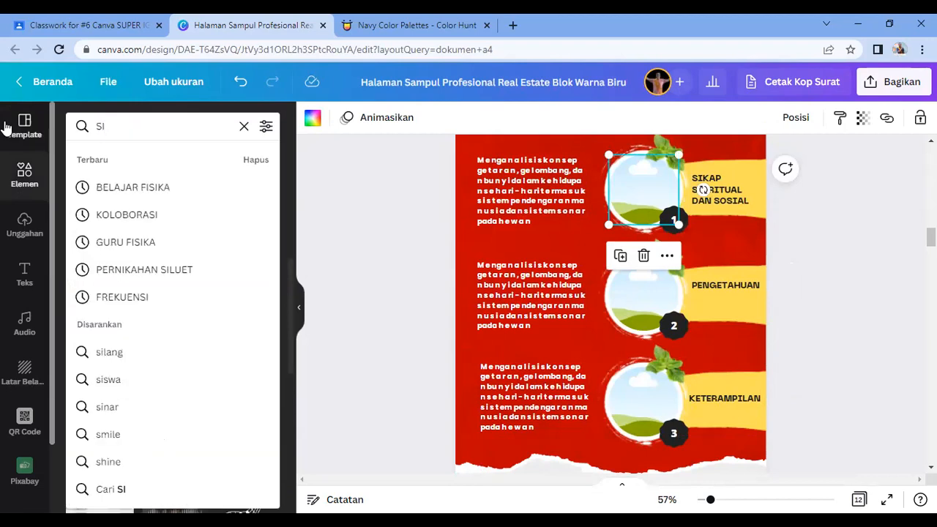
pyautogui.press('BackSpace')
pyautogui.press('BackSpace')
pyautogui.write('RELIGI')
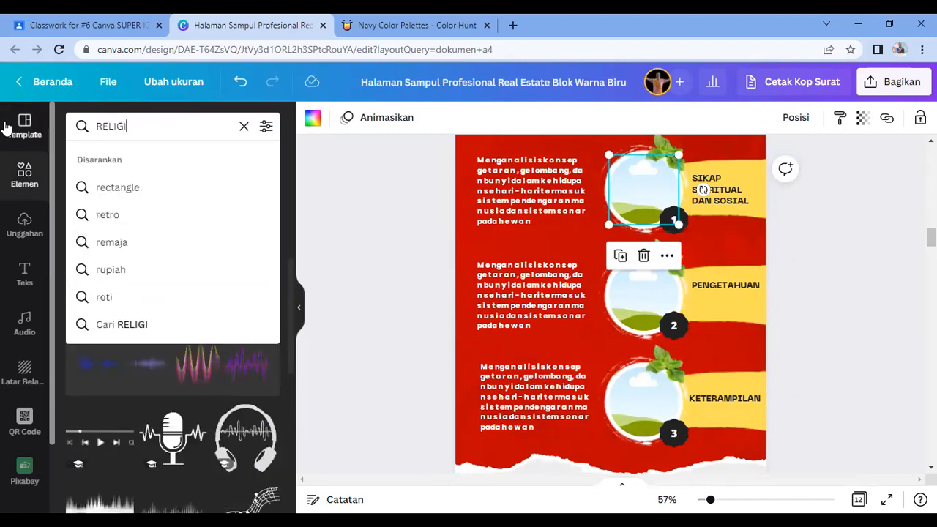
pyautogui.press('Return')
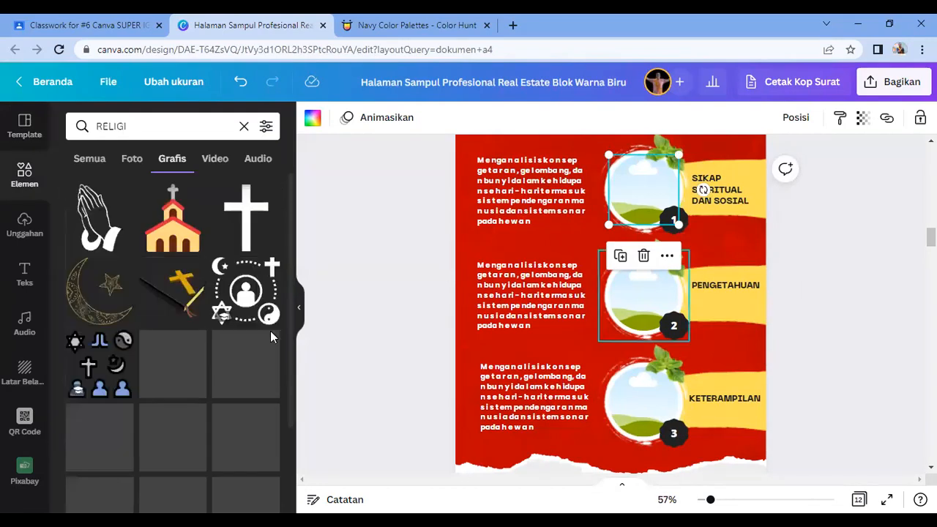
pyautogui.scroll(-6, 195, 397)
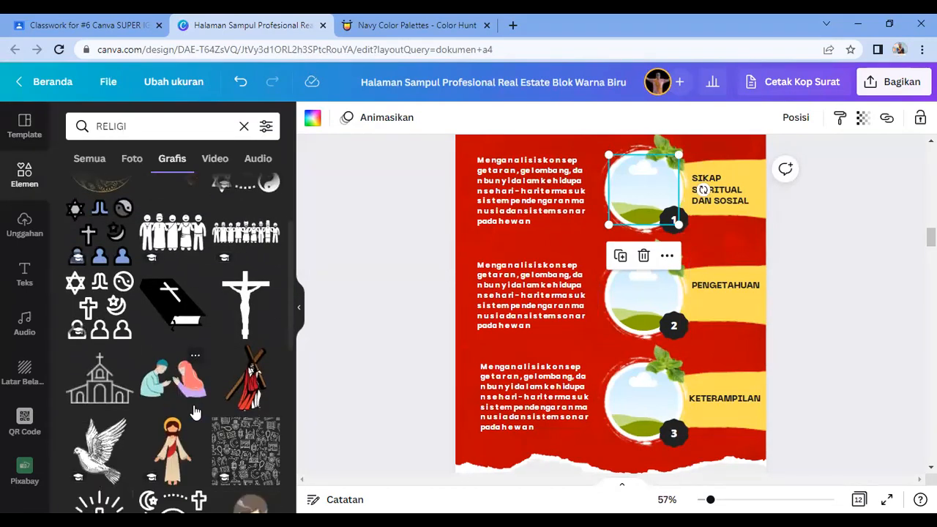
pyautogui.scroll(6, 195, 412)
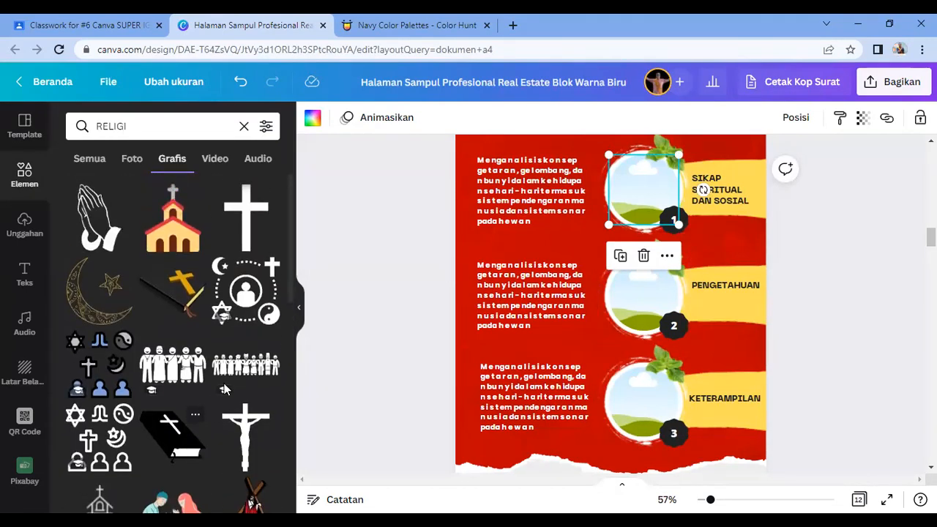
pyautogui.click(132, 159)
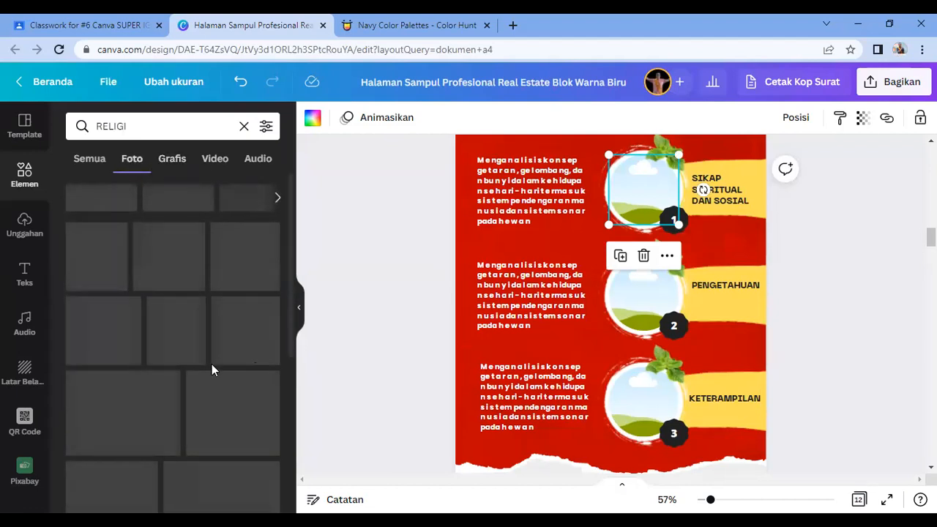
pyautogui.scroll(-3, 224, 455)
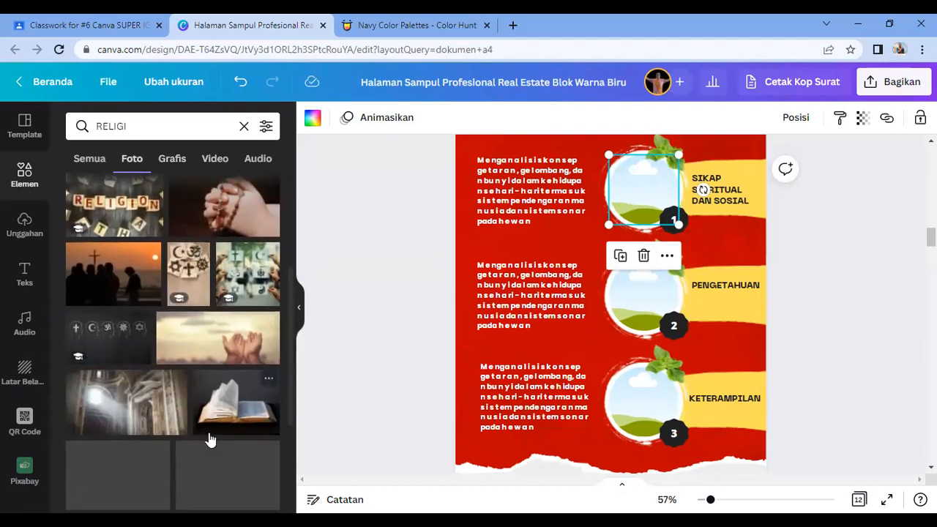
pyautogui.scroll(2, 161, 395)
pyautogui.moveTo(111, 339); pyautogui.dragTo(646, 224)
# Step: Search INTELIGENCE and fit the blue head image into the PENGETAHUAN circle
pyautogui.click(143, 135)
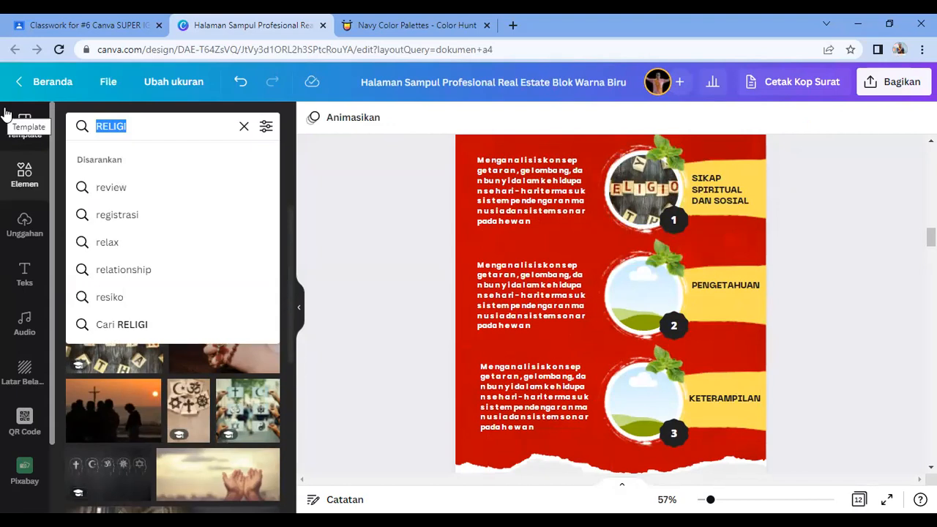
pyautogui.write('INTELIGE')
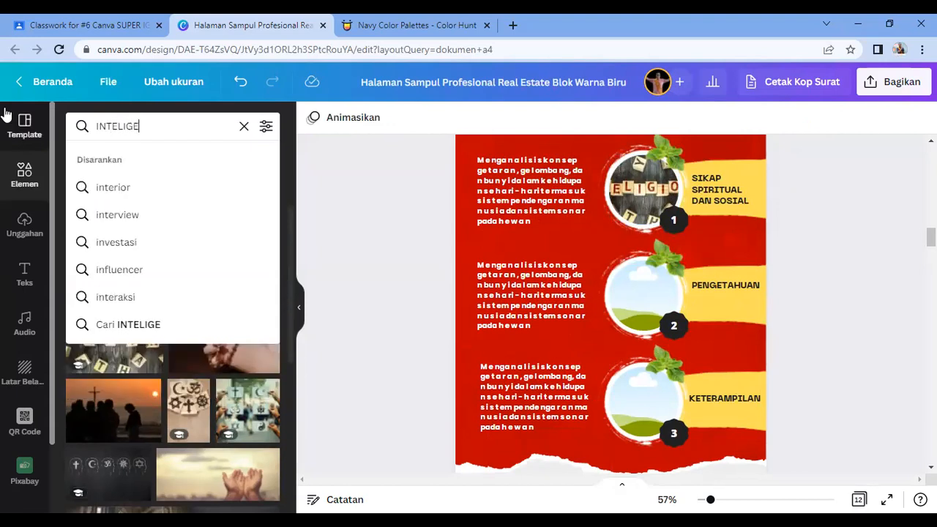
pyautogui.write('NCE')
pyautogui.press('Return')
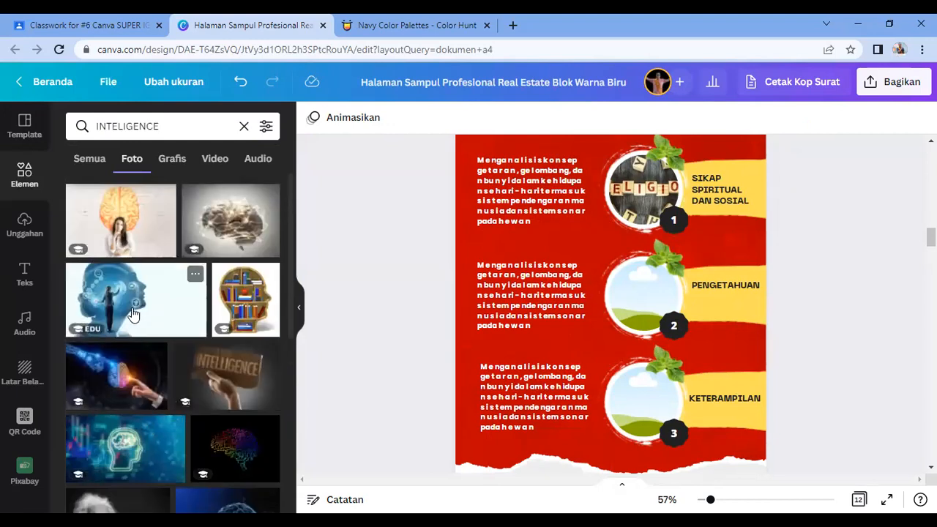
pyautogui.click(133, 314)
pyautogui.moveTo(652, 349); pyautogui.dragTo(632, 282)
# Step: Search SKILL and fit the blue SKILLS photo into the third circle
pyautogui.click(100, 126)
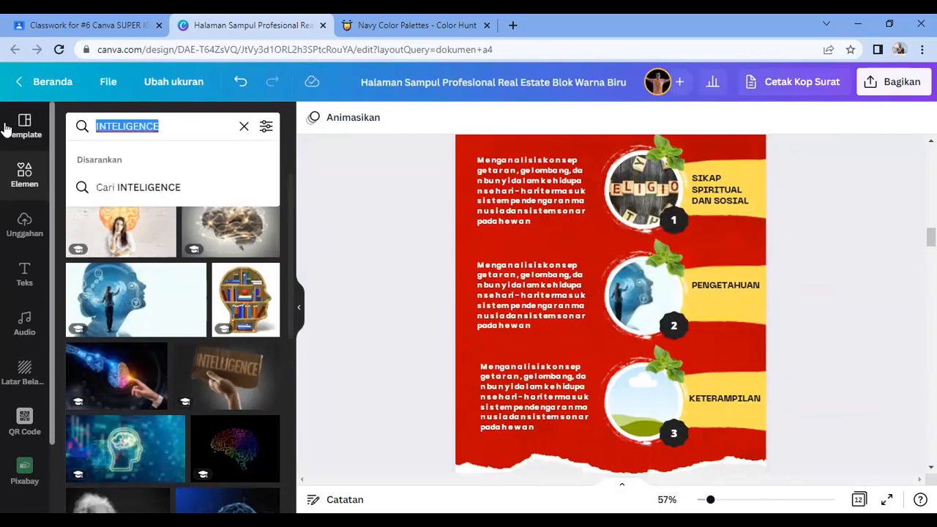
pyautogui.write('SKILL')
pyautogui.press('Return')
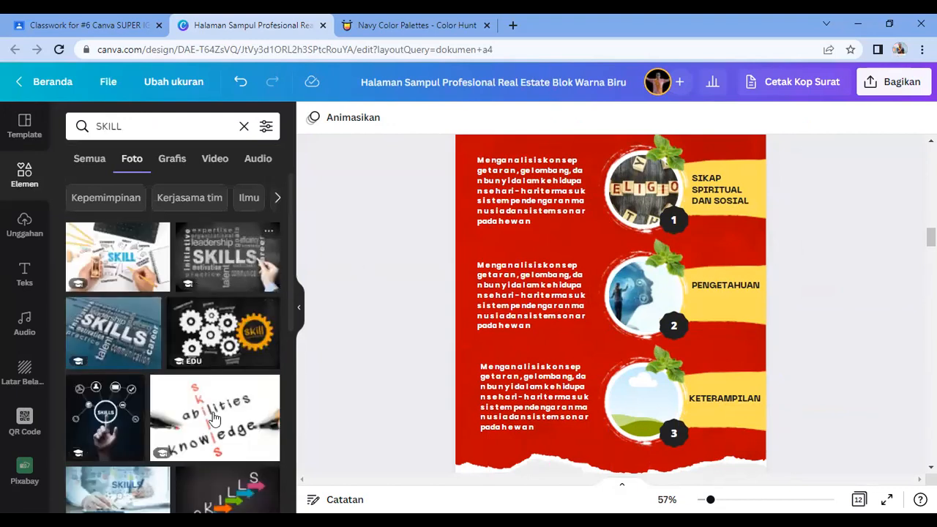
pyautogui.scroll(-4, 214, 417)
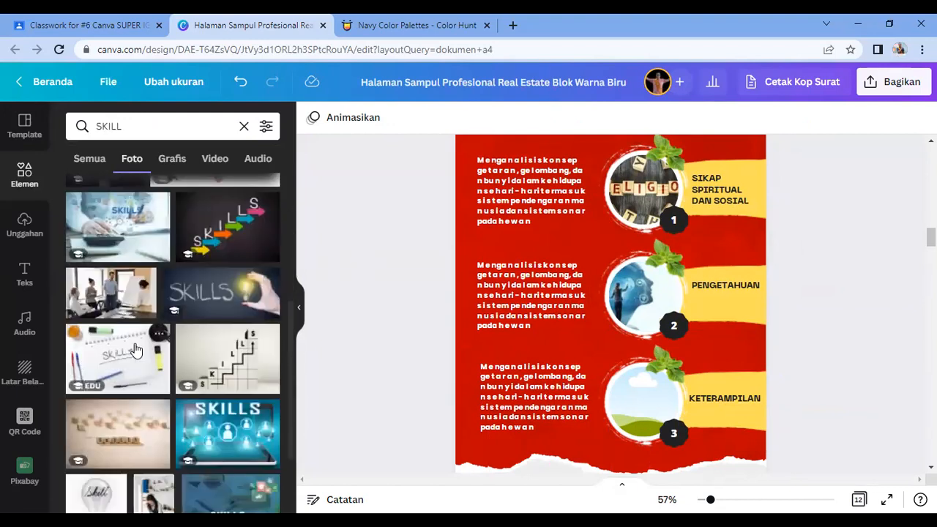
pyautogui.scroll(-1, 135, 350)
pyautogui.click(227, 364)
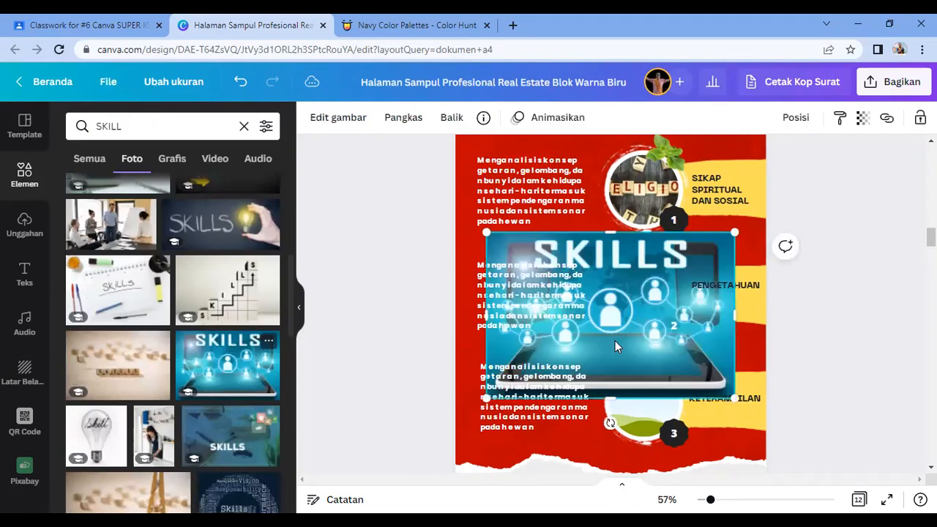
pyautogui.moveTo(635, 337); pyautogui.dragTo(644, 396)
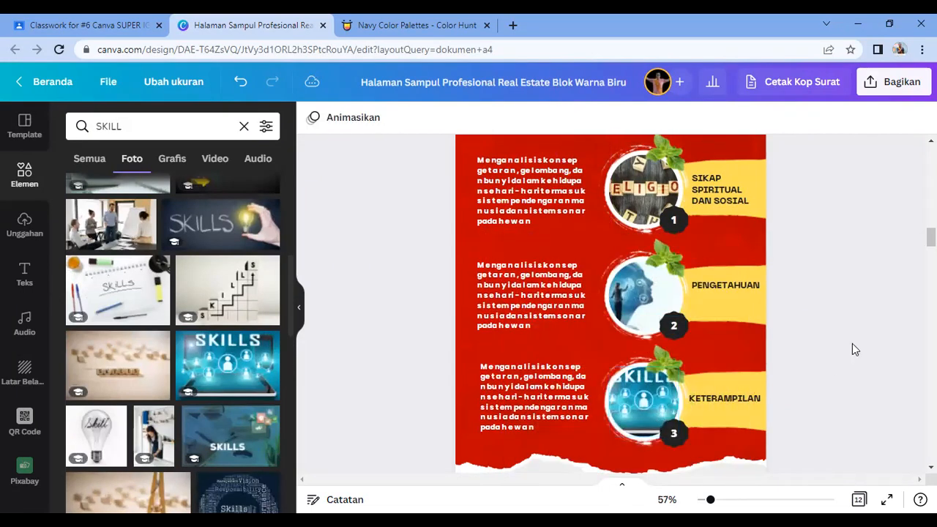
pyautogui.scroll(2, 852, 345)
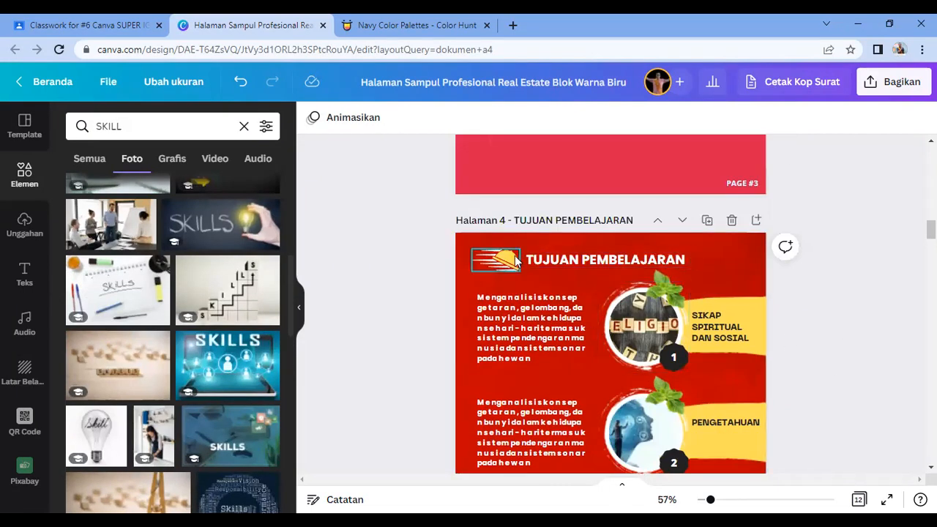
# Step: Delete the icon beside the TUJUAN PEMBELAJARAN heading on page 4
pyautogui.click(514, 261)
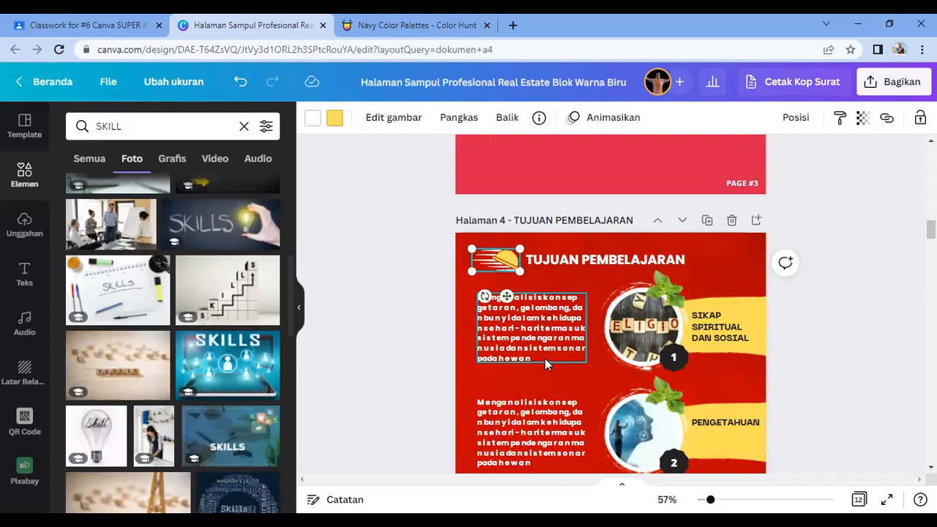
pyautogui.press('Delete')
pyautogui.scroll(15, 535, 251)
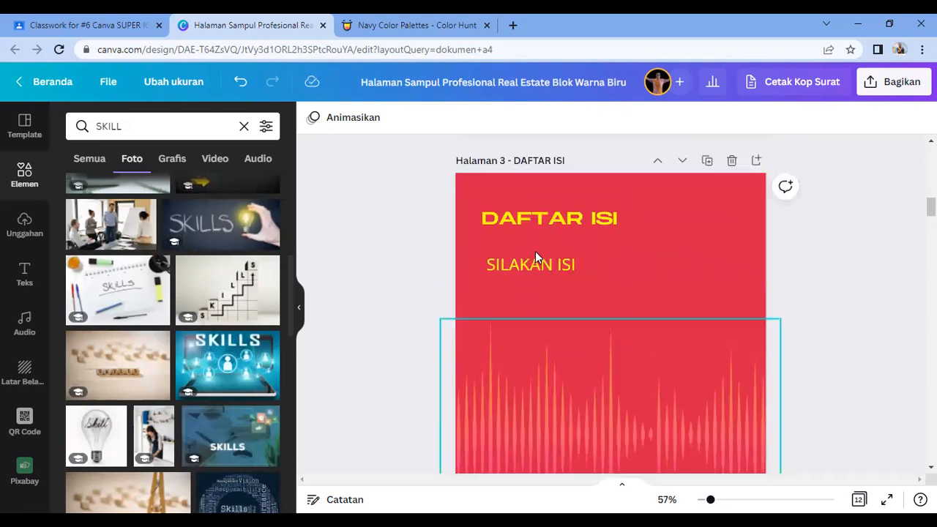
# Step: Copy the KANG DERO logo from the cover and paste it onto pages 2 and 3
pyautogui.click(736, 195)
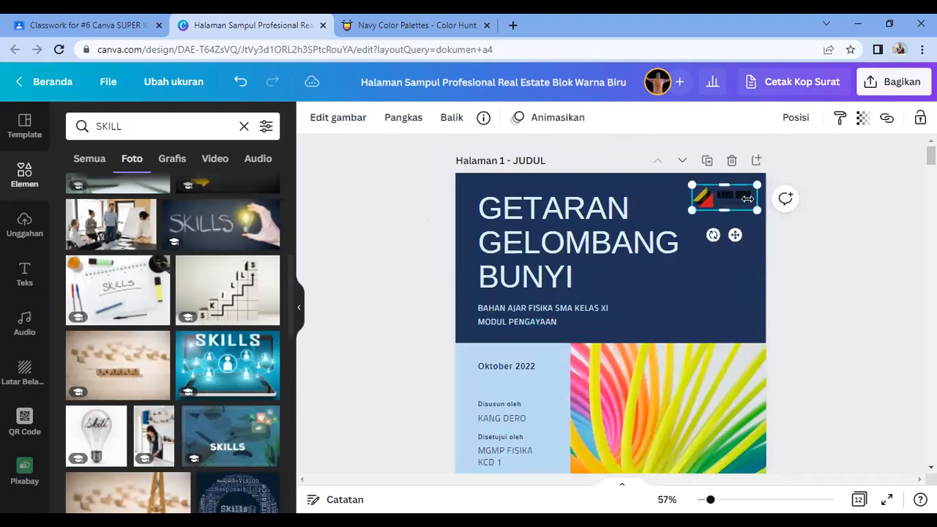
pyautogui.click(745, 221)
pyautogui.hotkey('ctrl', 'v')
pyautogui.scroll(-4, 742, 248)
pyautogui.scroll(-2, 715, 372)
pyautogui.click(710, 357)
pyautogui.hotkey('ctrl', 'v')
# Step: Paste the KANG DERO logo onto pages 4 and 5
pyautogui.scroll(-4, 713, 343)
pyautogui.scroll(-3, 712, 350)
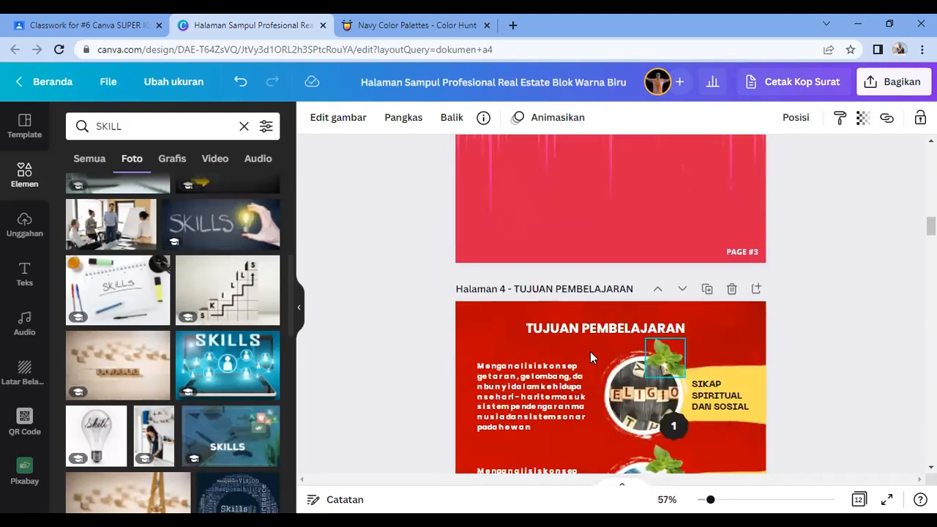
pyautogui.click(489, 331)
pyautogui.hotkey('ctrl', 'v')
pyautogui.click(809, 341)
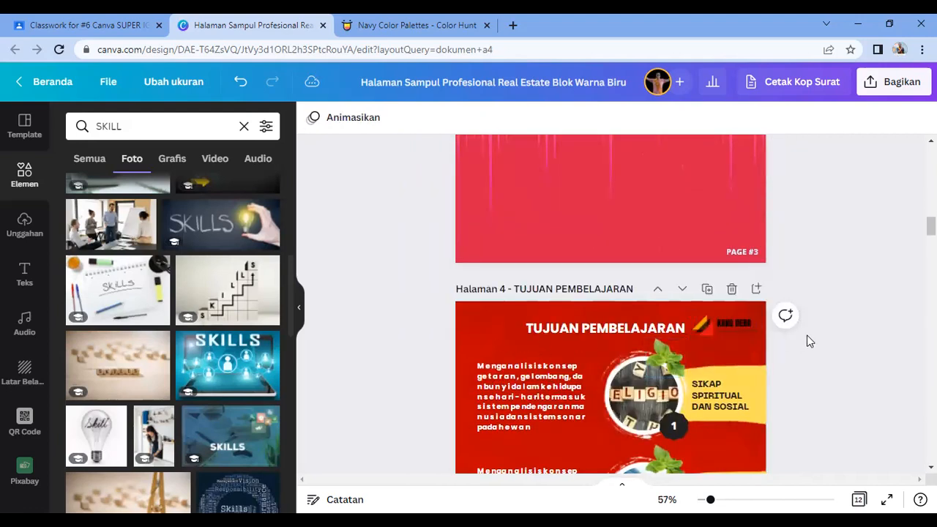
pyautogui.scroll(-8, 860, 350)
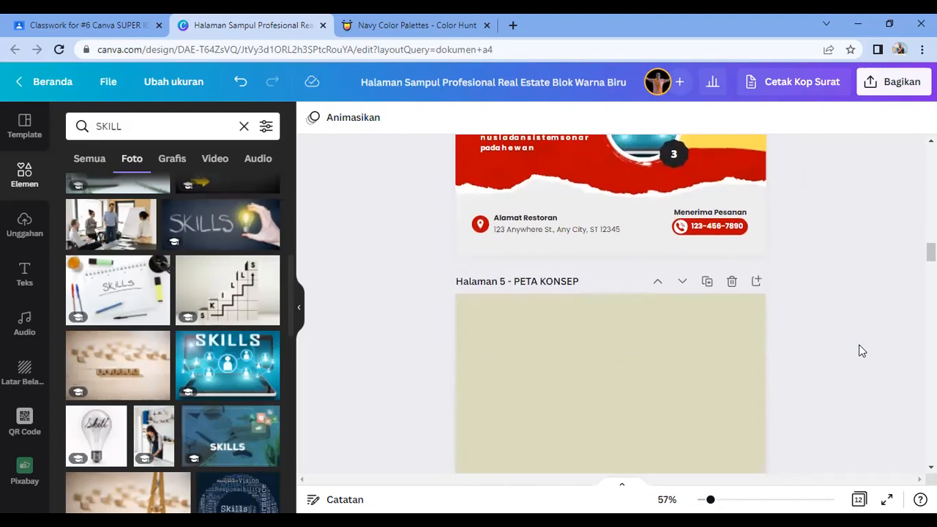
pyautogui.click(639, 311)
pyautogui.hotkey('ctrl', 'v')
pyautogui.click(837, 215)
pyautogui.click(693, 214)
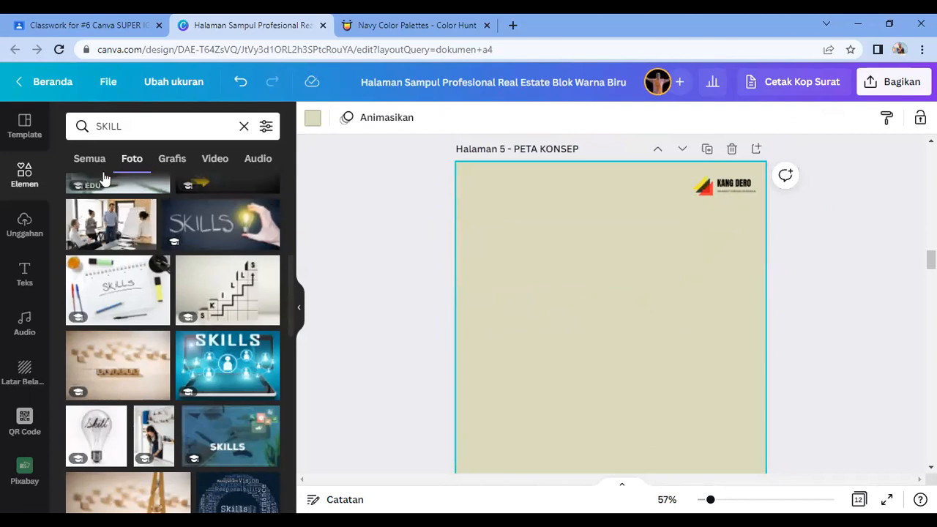
# Step: Search templates for PETA PIKIRAN and apply the 2022 GOALS cloud mind map to page 5
pyautogui.click(26, 137)
pyautogui.click(188, 126)
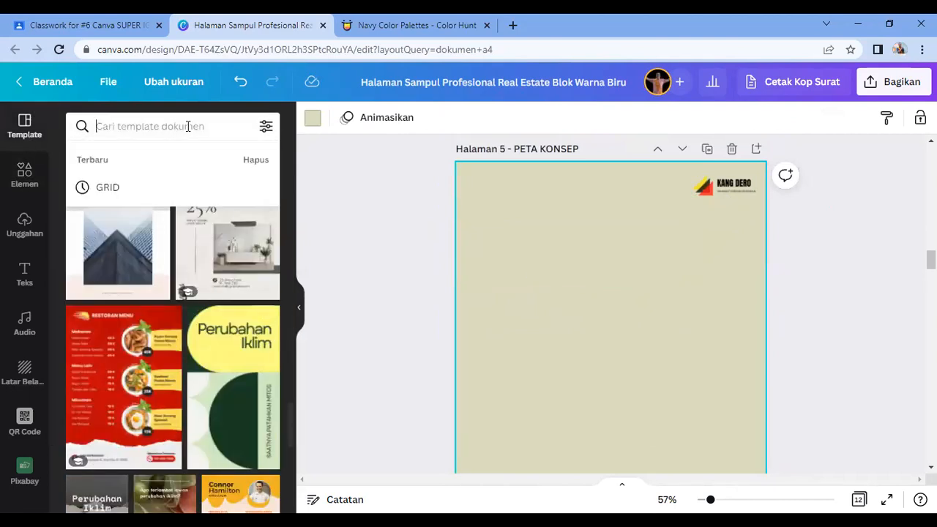
pyautogui.write('PETA')
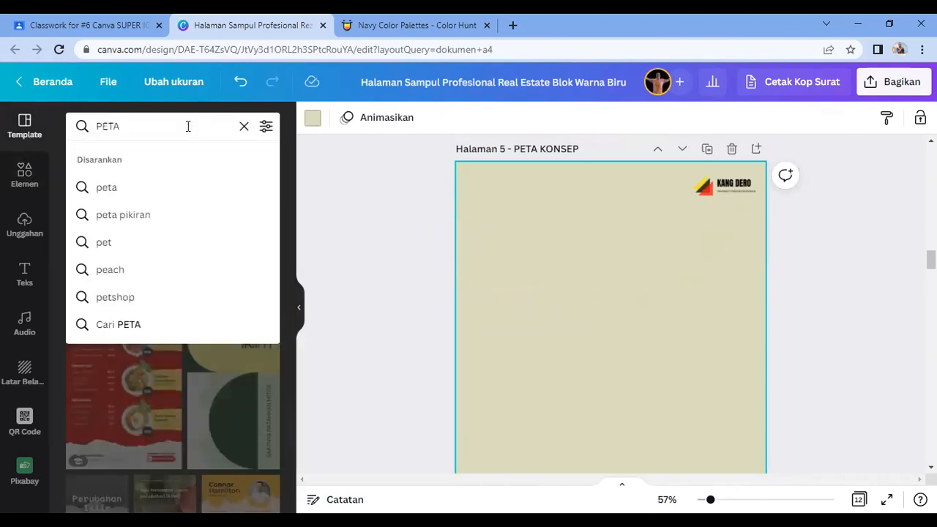
pyautogui.write(' PIKIRAN')
pyautogui.press('Return')
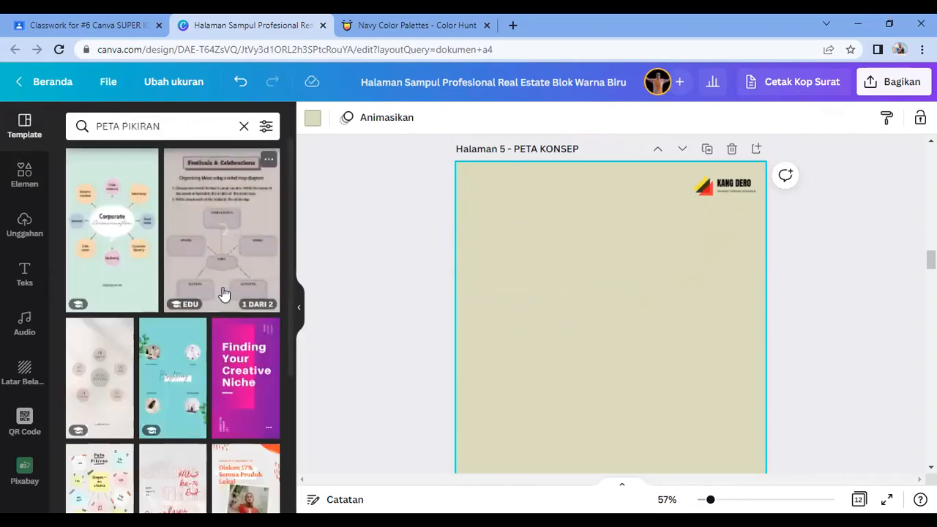
pyautogui.scroll(-3, 206, 342)
pyautogui.scroll(3, 206, 342)
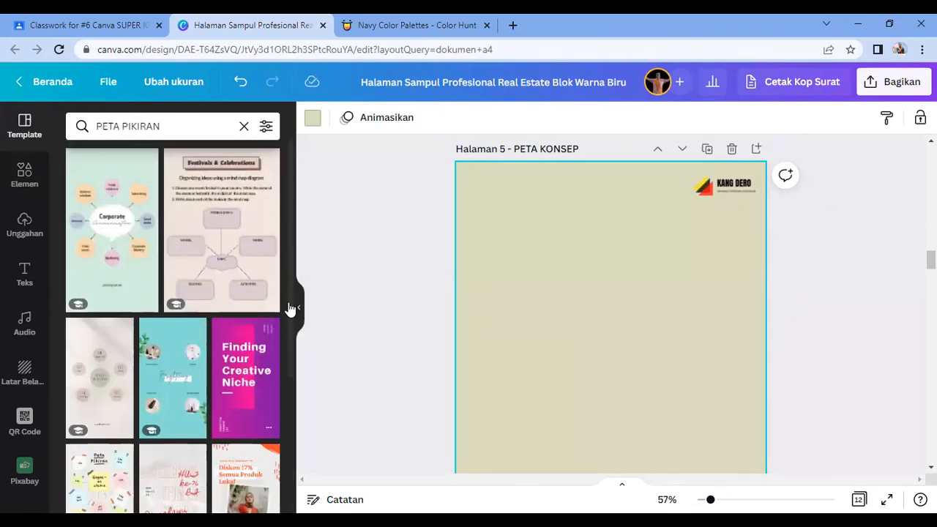
pyautogui.scroll(-3, 141, 358)
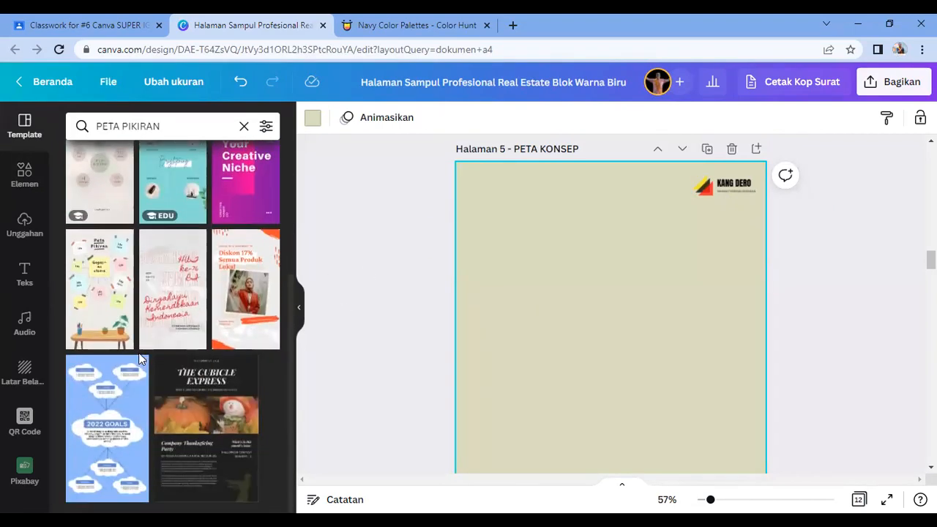
pyautogui.click(108, 432)
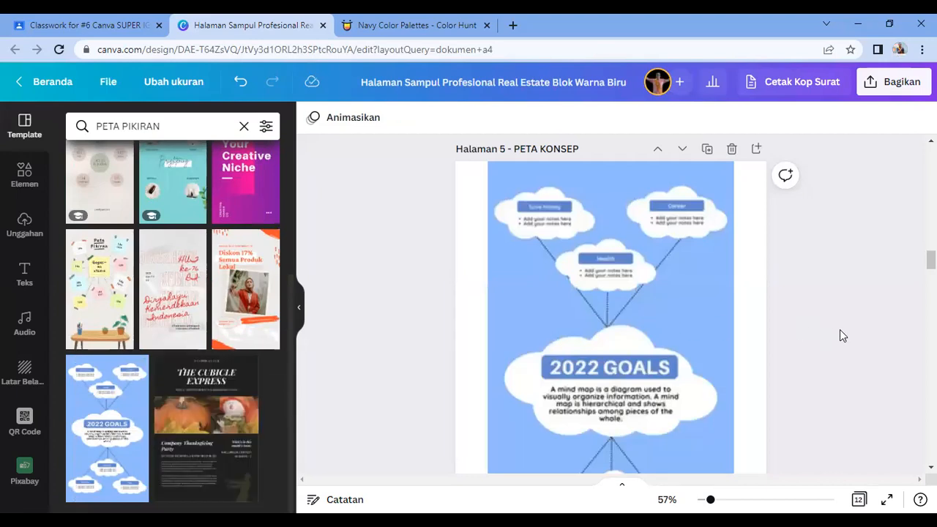
pyautogui.scroll(-2, 743, 395)
pyautogui.scroll(-1, 732, 395)
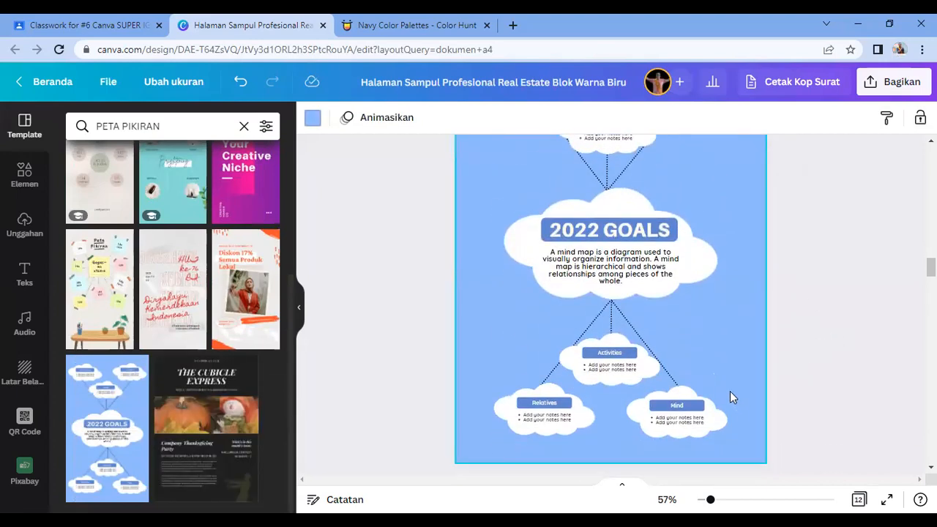
pyautogui.scroll(3, 731, 393)
# Step: Rename the 2022 GOALS heading to GELOMBANG and the central cloud to MEKANIKA
pyautogui.doubleClick(612, 364)
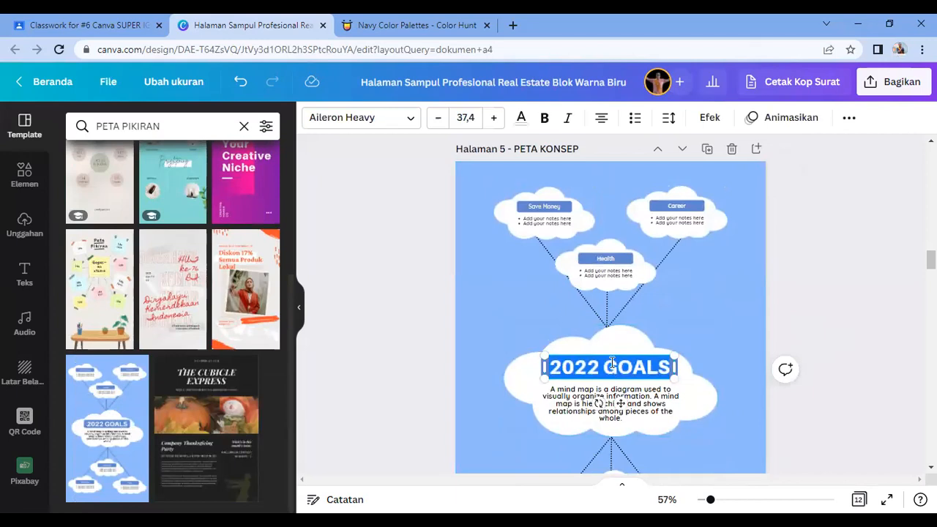
pyautogui.write('GELOMBANG')
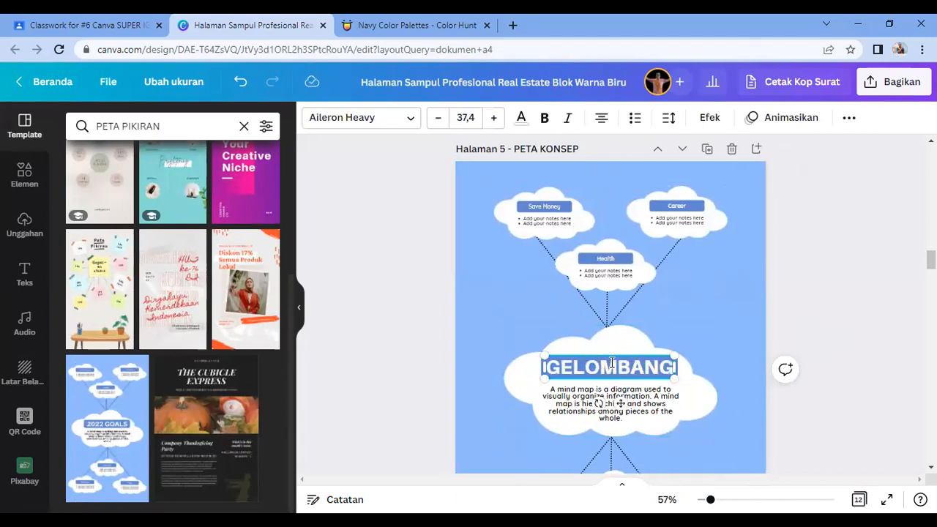
pyautogui.click(813, 322)
pyautogui.scroll(-3, 639, 309)
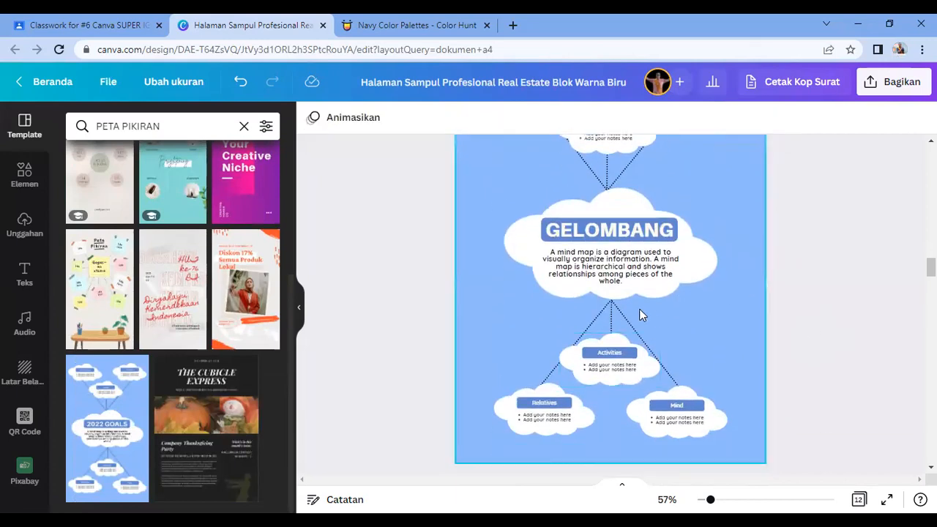
pyautogui.click(620, 234)
pyautogui.write('MEKANIKA')
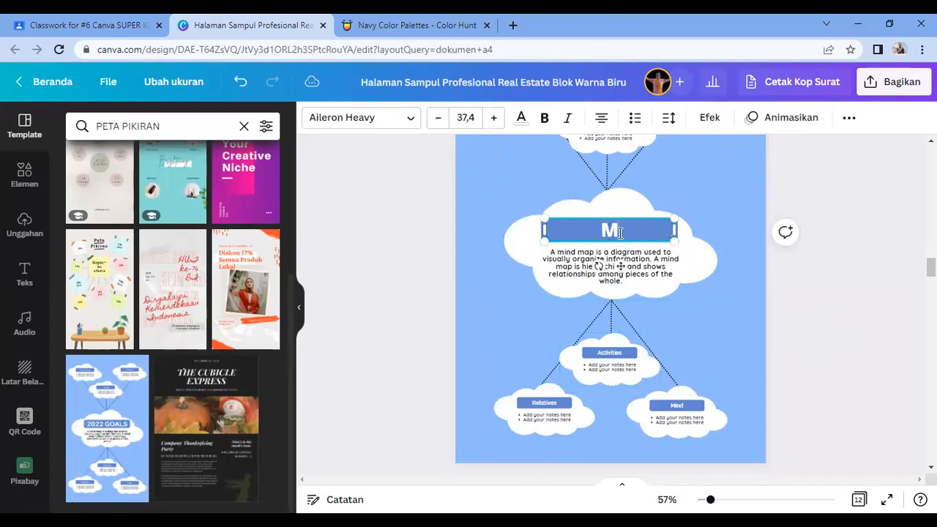
pyautogui.click(807, 326)
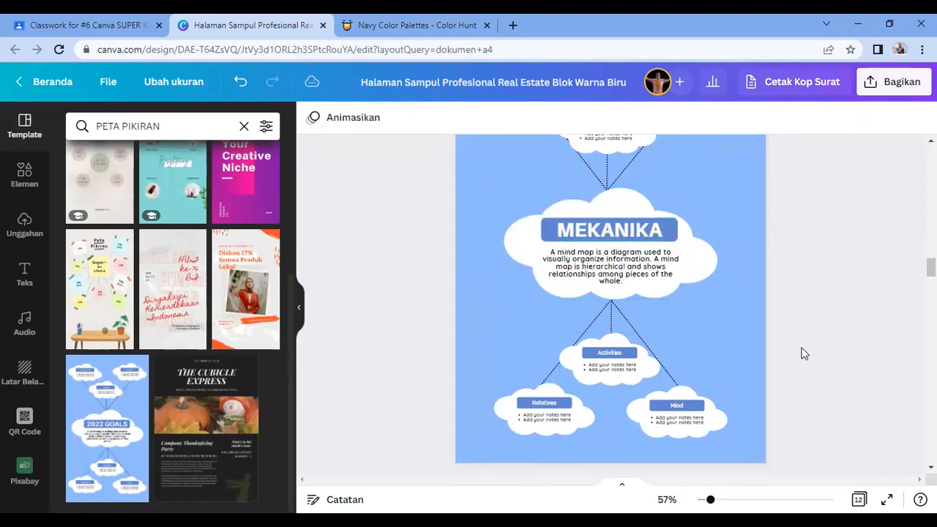
pyautogui.scroll(5, 648, 291)
pyautogui.click(612, 328)
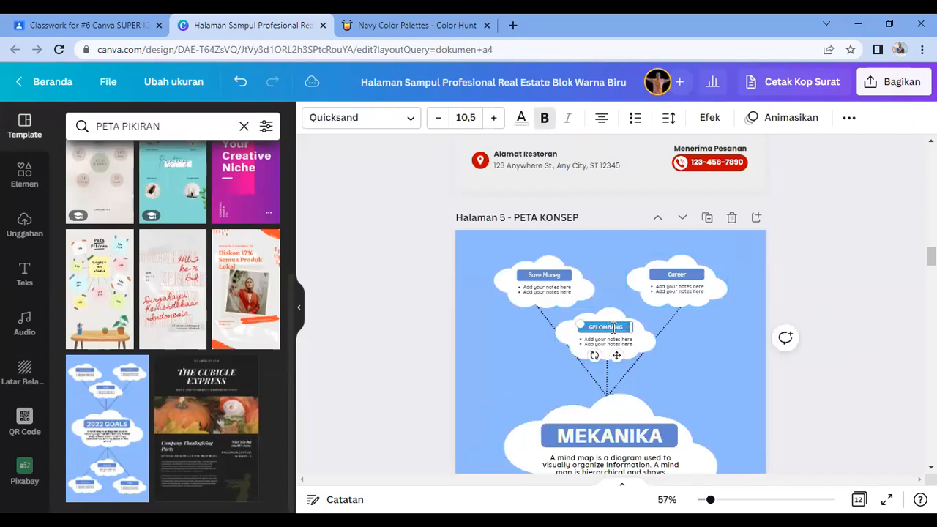
pyautogui.scroll(-7, 614, 329)
pyautogui.click(609, 283)
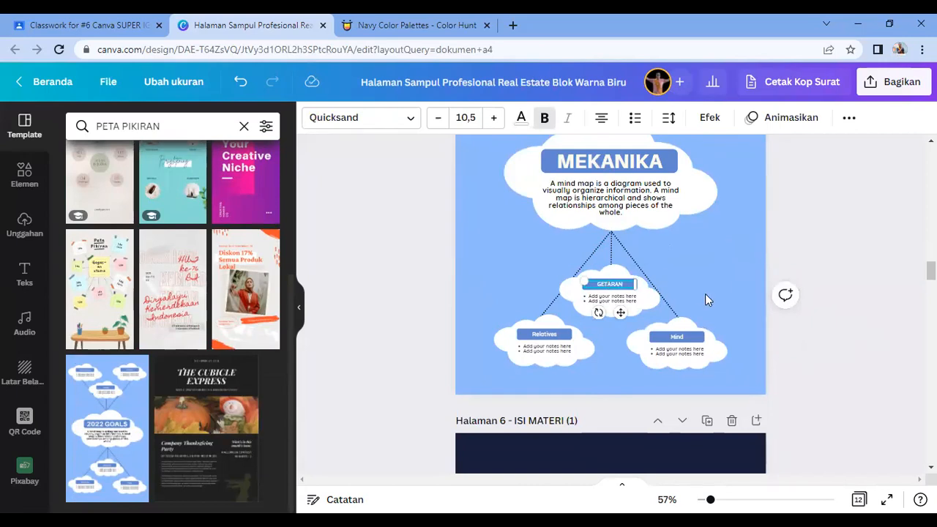
pyautogui.scroll(5, 699, 328)
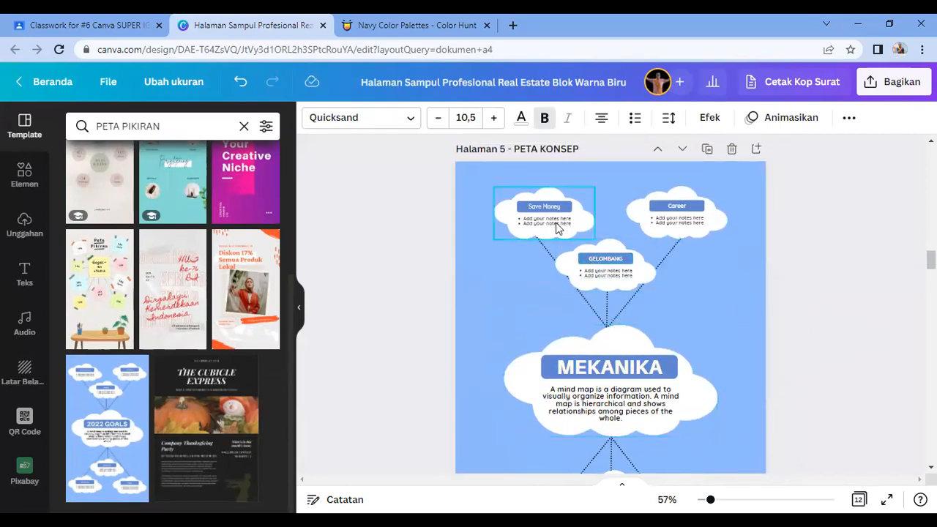
# Step: Relabel the remaining clouds as BUNYI, CAHAYA, TEREDAM and BEBAS
pyautogui.doubleClick(550, 207)
pyautogui.write('MEKANIK')
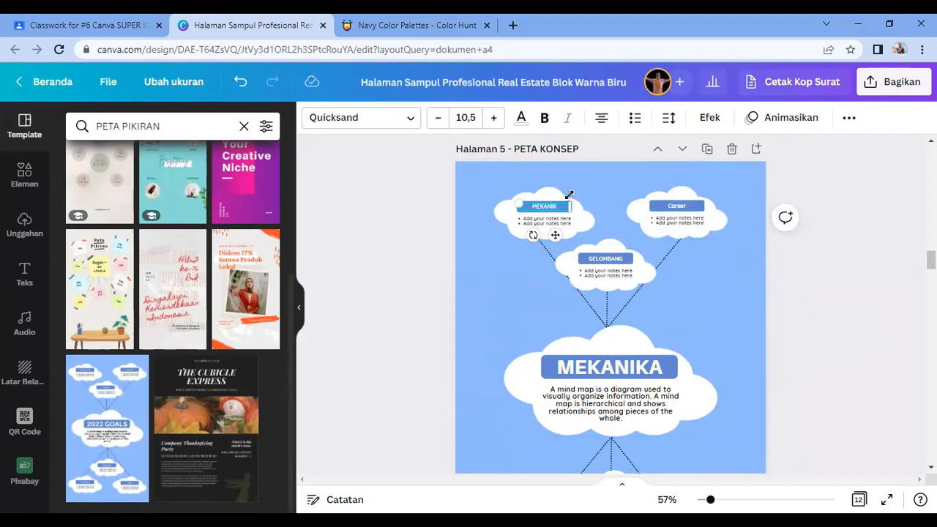
pyautogui.click(545, 214)
pyautogui.click(544, 211)
pyautogui.click(674, 207)
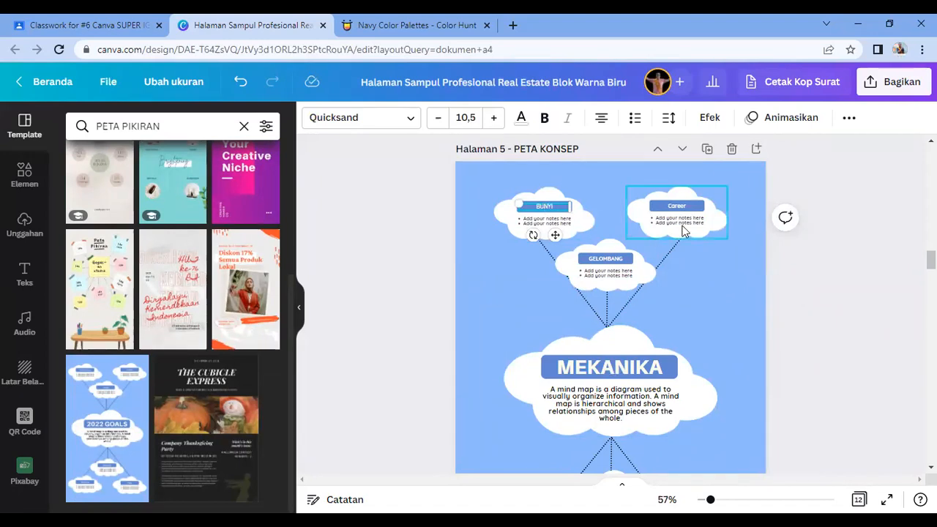
pyautogui.click(672, 206)
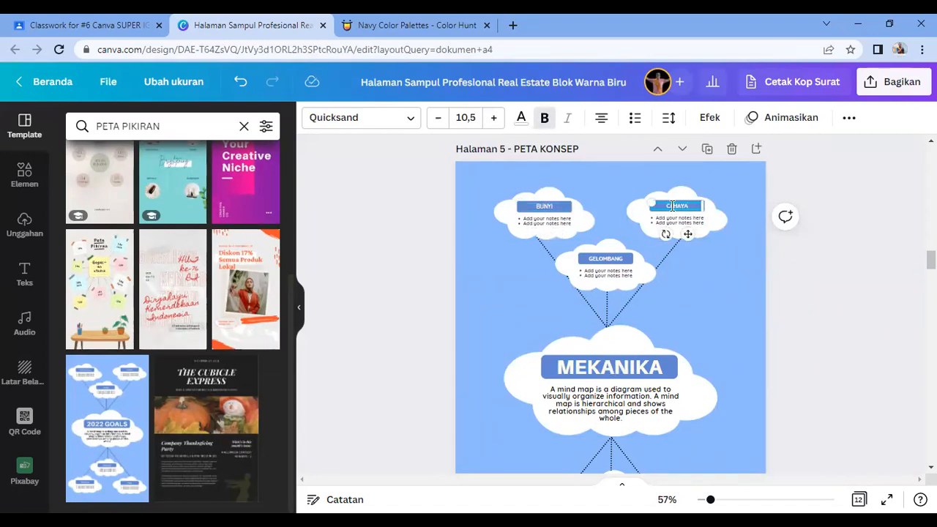
pyautogui.click(717, 285)
pyautogui.scroll(-4, 722, 308)
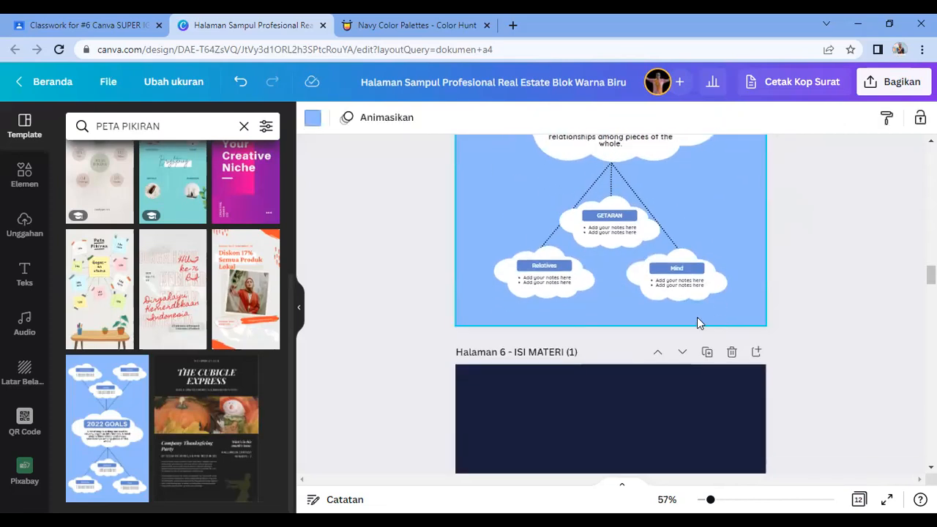
pyautogui.doubleClick(557, 267)
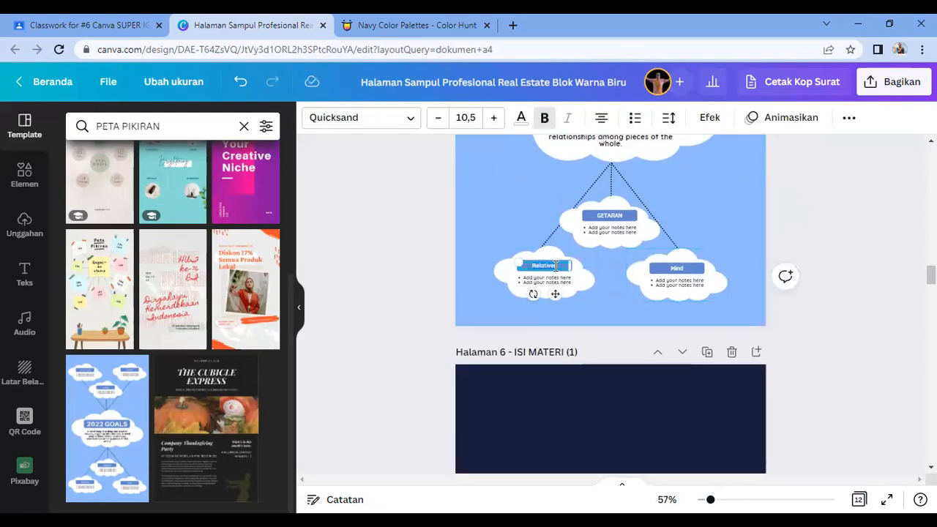
pyautogui.write('TEREDA')
pyautogui.doubleClick(676, 270)
pyautogui.press('BackSpace')
pyautogui.click(777, 251)
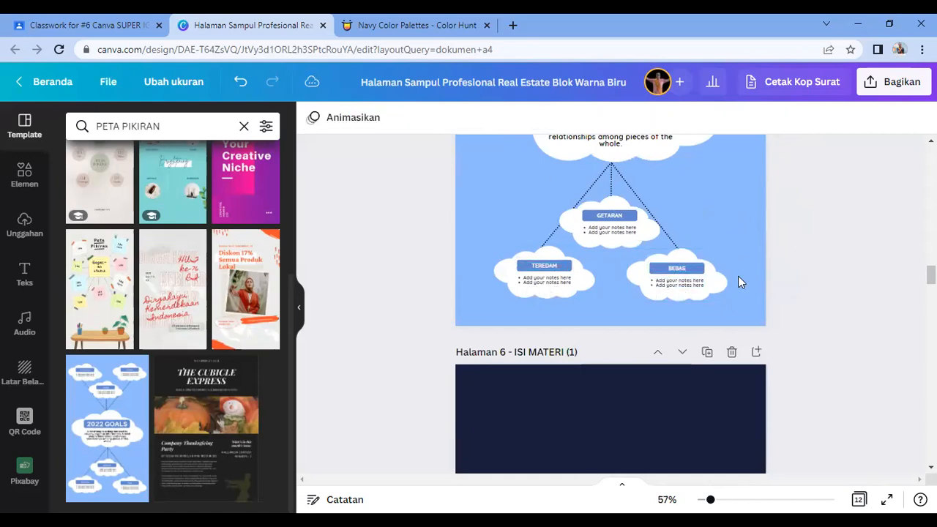
pyautogui.scroll(5, 689, 281)
pyautogui.scroll(5, 645, 263)
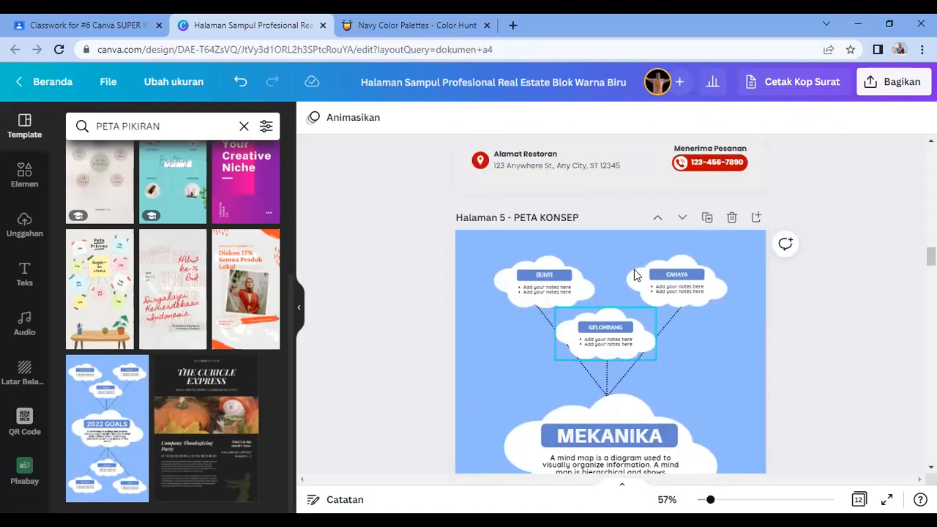
pyautogui.scroll(-3, 675, 253)
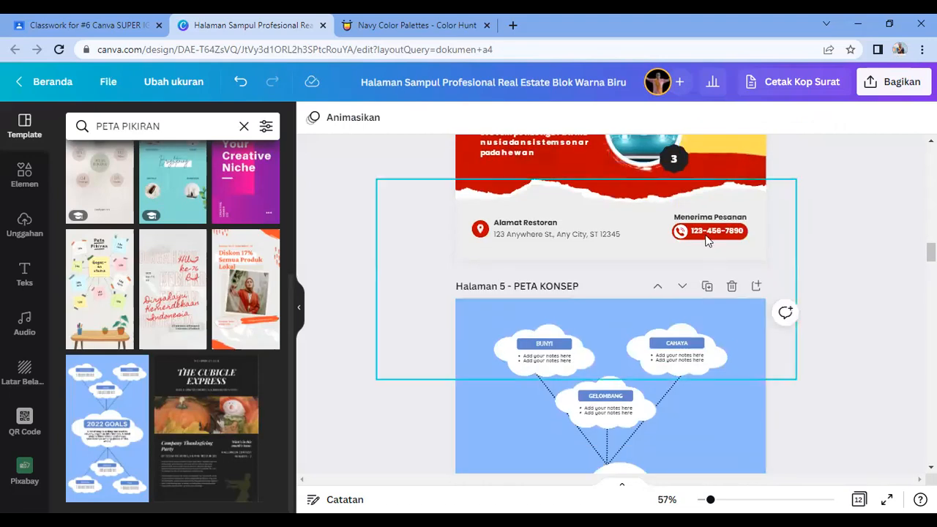
# Step: Delete page 4's footer: phone number, red pill, Alamat Restoran label, address line and location pin
pyautogui.click(703, 227)
pyautogui.press('Delete')
pyautogui.click(703, 227)
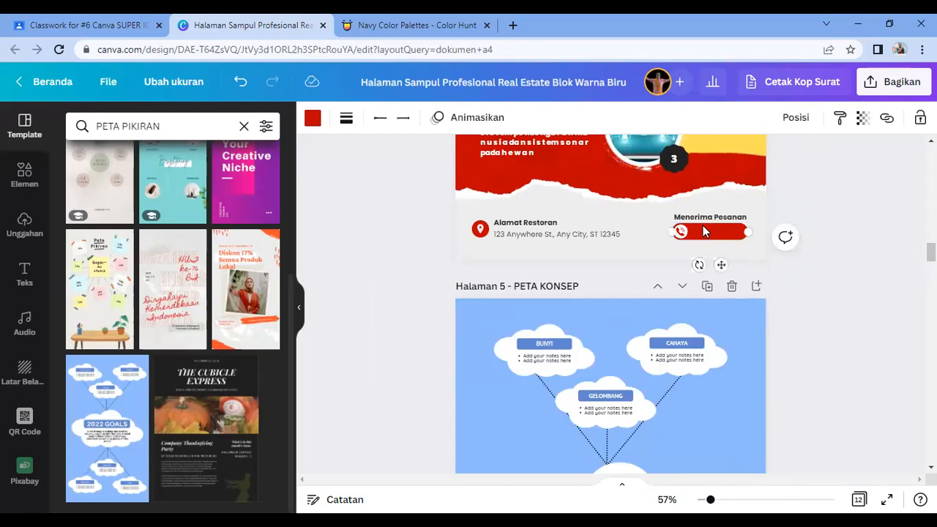
pyautogui.press('Delete')
pyautogui.click(706, 219)
pyautogui.press('Delete')
pyautogui.click(549, 225)
pyautogui.press('Delete')
pyautogui.click(554, 235)
pyautogui.press('Delete')
pyautogui.click(480, 227)
pyautogui.press('Delete')
pyautogui.click(586, 250)
pyautogui.scroll(5, 586, 251)
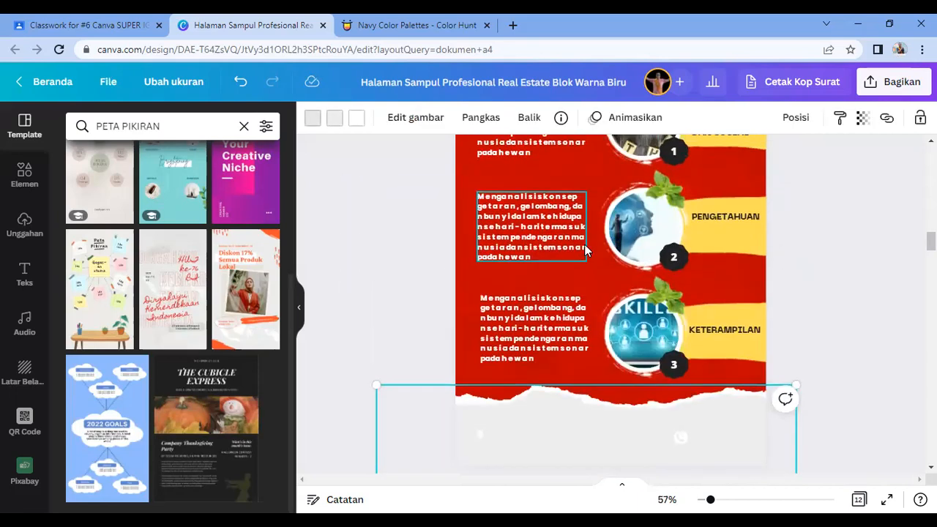
# Step: Paste page 4's logo onto page 5 and nudge it into the top-right corner
pyautogui.click(736, 265)
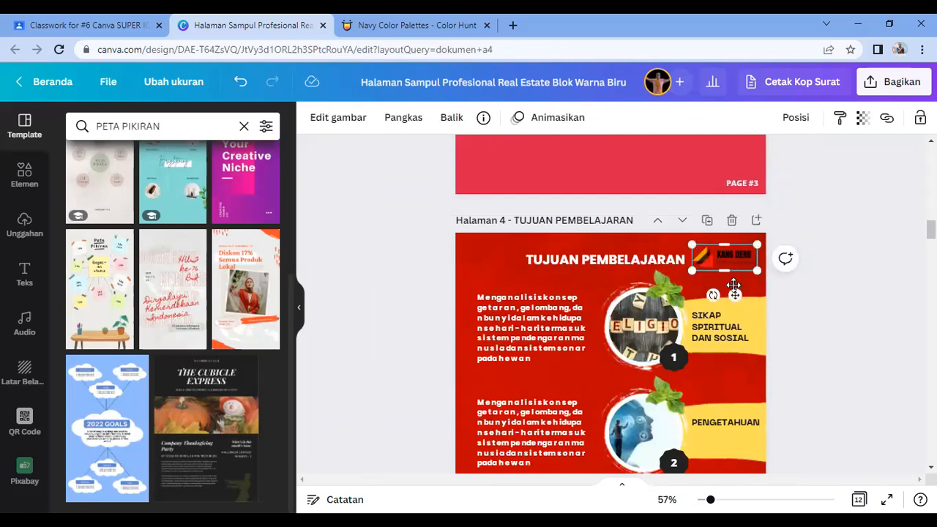
pyautogui.scroll(-8, 734, 287)
pyautogui.click(729, 347)
pyautogui.hotkey('ctrl', 'v')
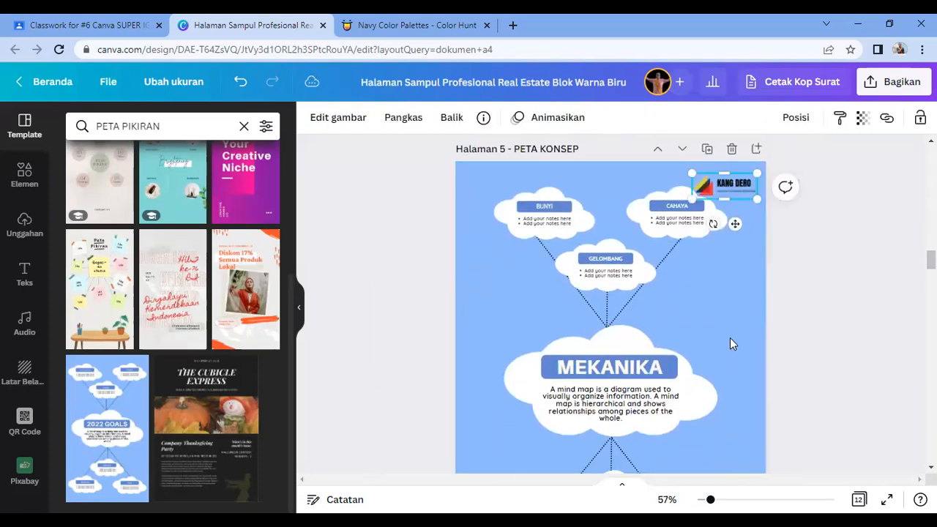
pyautogui.click(816, 285)
pyautogui.click(504, 191)
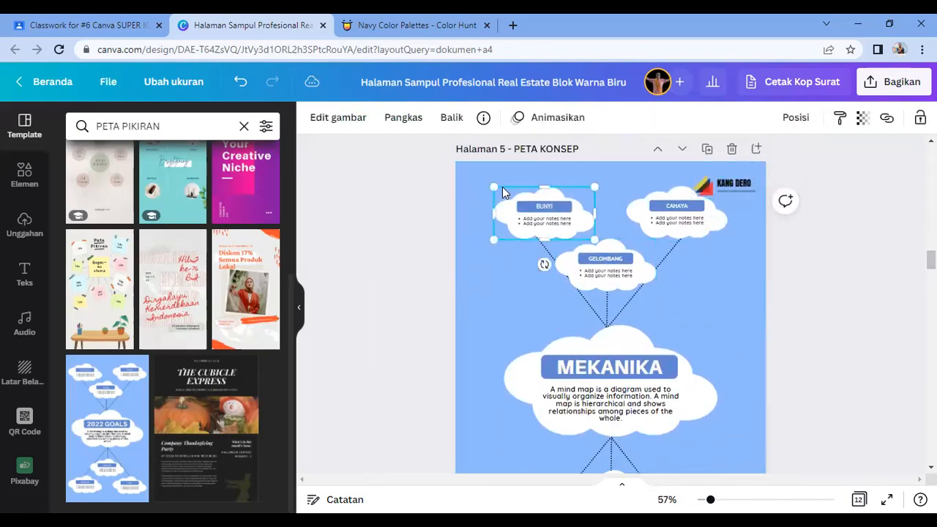
pyautogui.click(804, 247)
pyautogui.click(739, 190)
pyautogui.moveTo(738, 199); pyautogui.dragTo(736, 187)
pyautogui.press('Right')
pyautogui.press('Right')
pyautogui.press('Right')
pyautogui.press('Right')
pyautogui.press('Right')
pyautogui.press('Right')
pyautogui.press('Right')
pyautogui.press('Right')
pyautogui.press('Right')
pyautogui.press('Right')
pyautogui.press('Right')
pyautogui.press('Right')
pyautogui.press('Right')
pyautogui.press('Right')
pyautogui.press('Right')
pyautogui.press('Right')
pyautogui.press('Right')
pyautogui.press('Right')
pyautogui.press('Right')
pyautogui.press('Down')
pyautogui.press('Down')
pyautogui.press('Down')
pyautogui.press('Down')
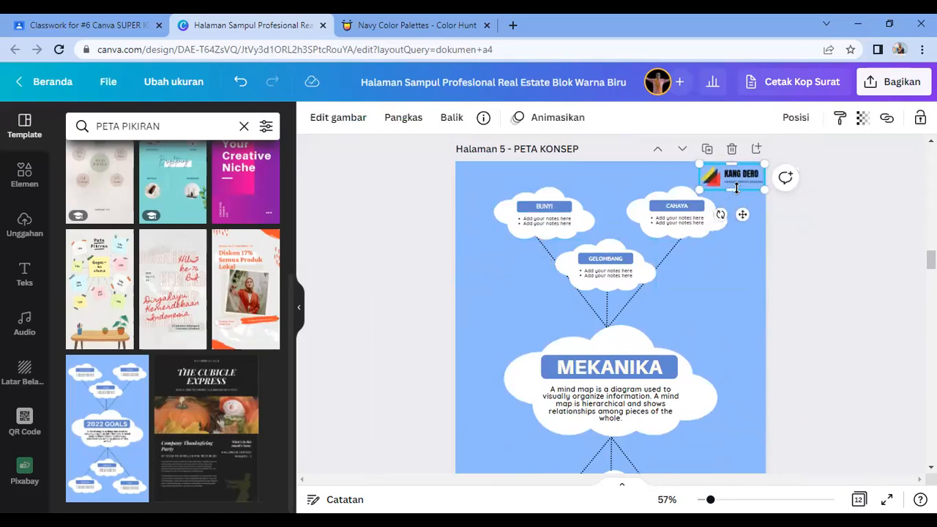
pyautogui.click(827, 322)
pyautogui.scroll(-3, 828, 323)
pyautogui.scroll(3, 827, 322)
pyautogui.scroll(6, 830, 319)
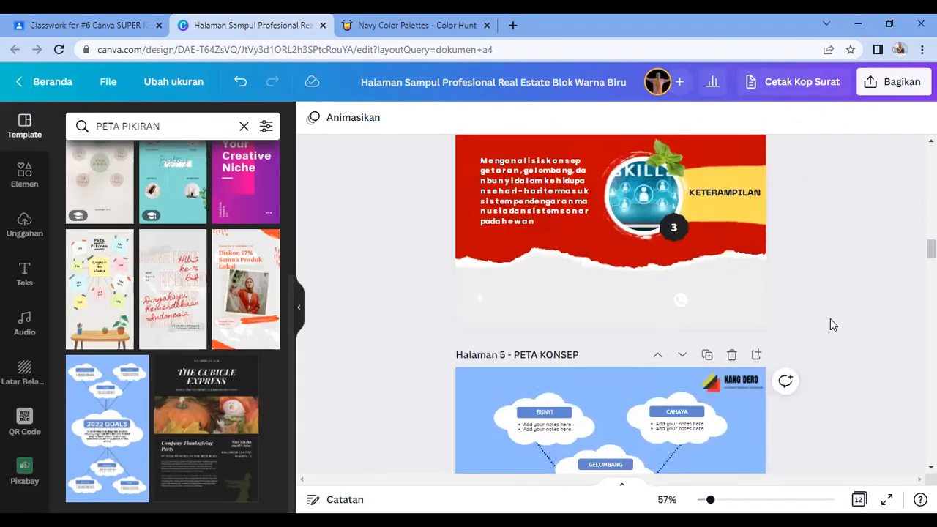
# Step: Copy the TUJUAN PEMBELAJARAN title to page 5's top and retype it as PETA KONSEP MATERI
pyautogui.click(579, 192)
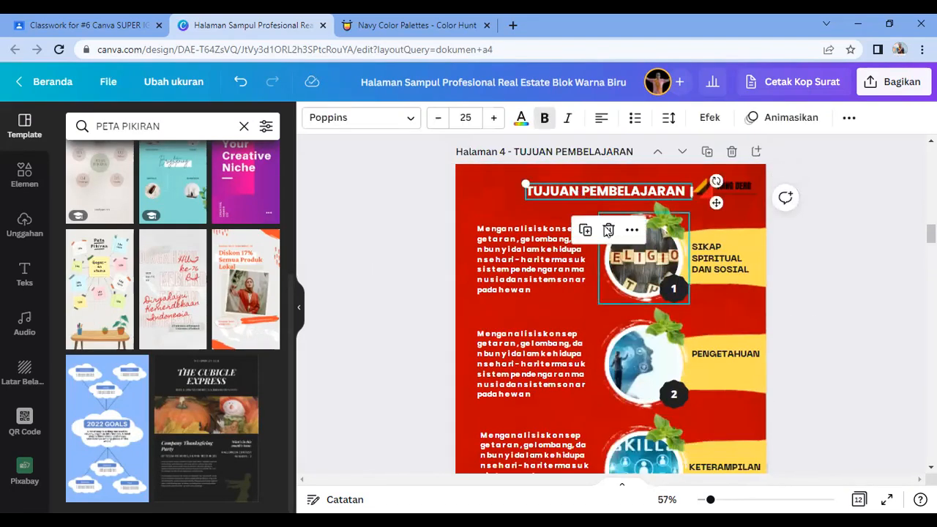
pyautogui.scroll(-5, 607, 249)
pyautogui.click(587, 315)
pyautogui.hotkey('ctrl', 'v')
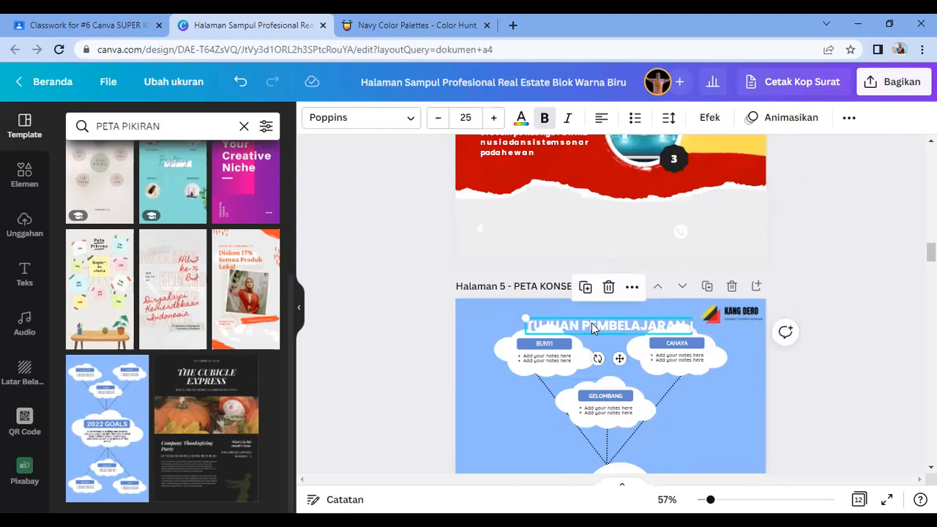
pyautogui.moveTo(592, 323); pyautogui.dragTo(575, 310)
pyautogui.tripleClick(576, 310)
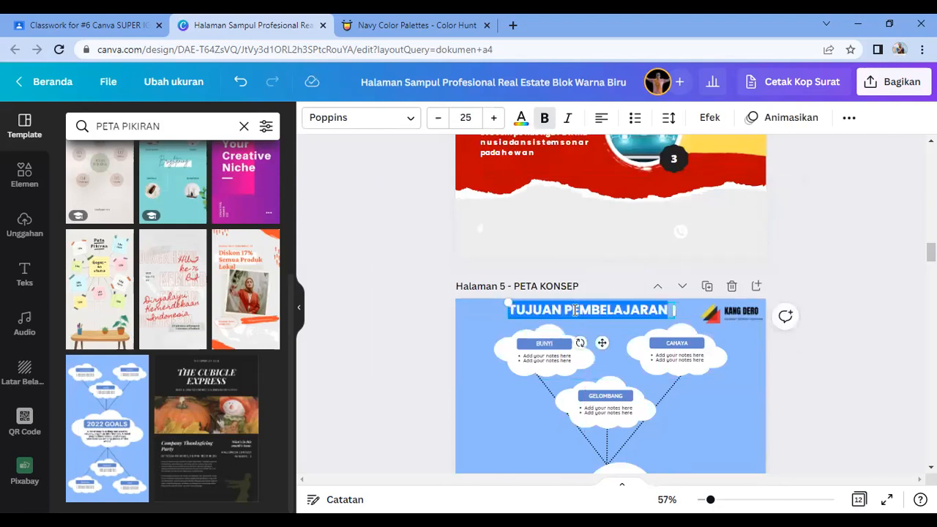
pyautogui.write('PETA KONSEP MATER')
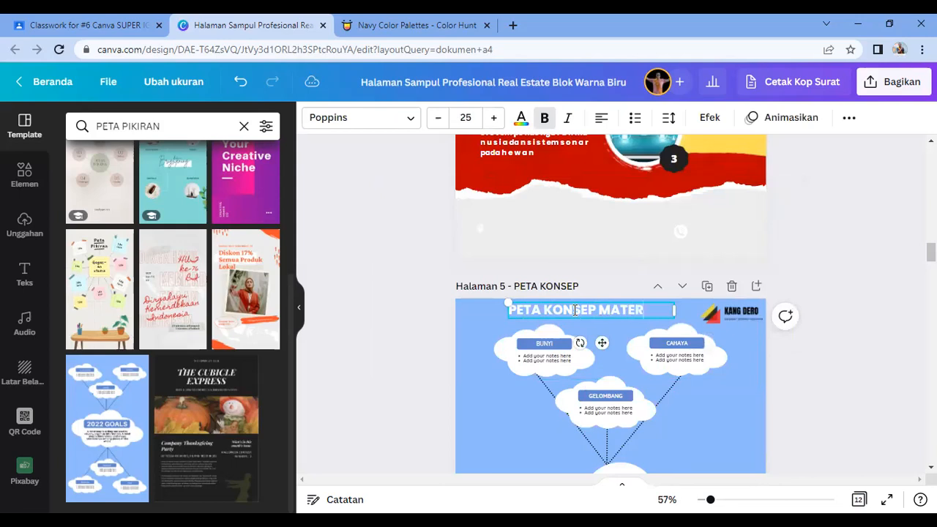
pyautogui.click(804, 348)
pyautogui.click(639, 313)
pyautogui.moveTo(639, 312); pyautogui.dragTo(641, 318)
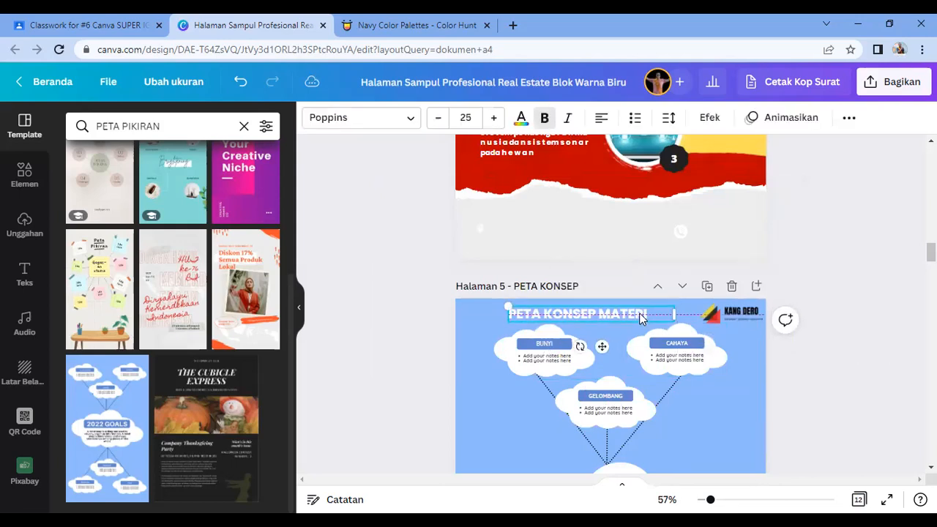
pyautogui.click(805, 246)
# Step: Select the dark navy page 6 and clear the PETA PIKIRAN template search
pyautogui.scroll(-5, 631, 391)
pyautogui.scroll(-5, 632, 391)
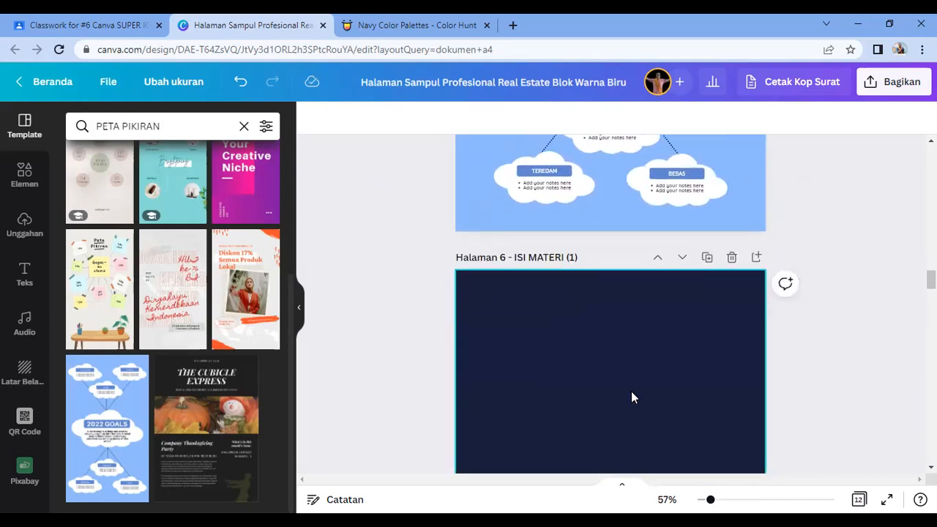
pyautogui.click(591, 343)
pyautogui.scroll(-3, 591, 343)
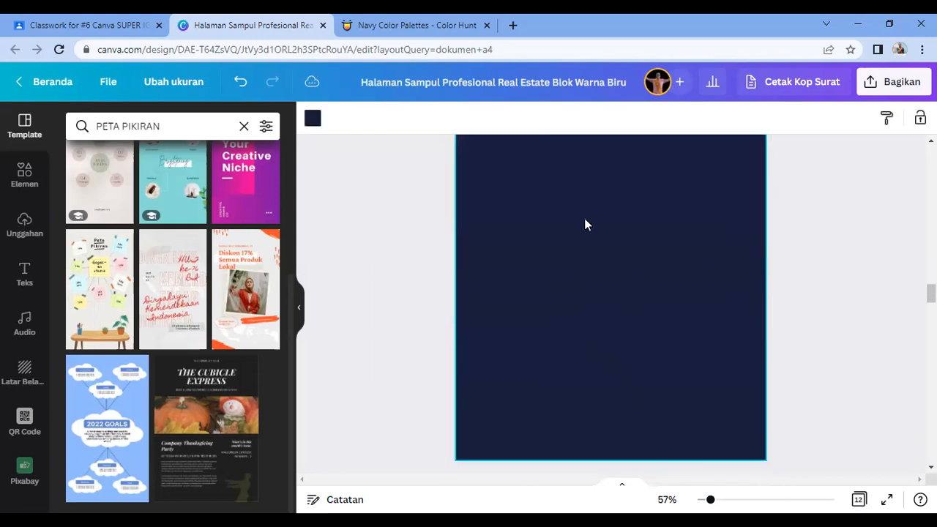
pyautogui.scroll(3, 224, 356)
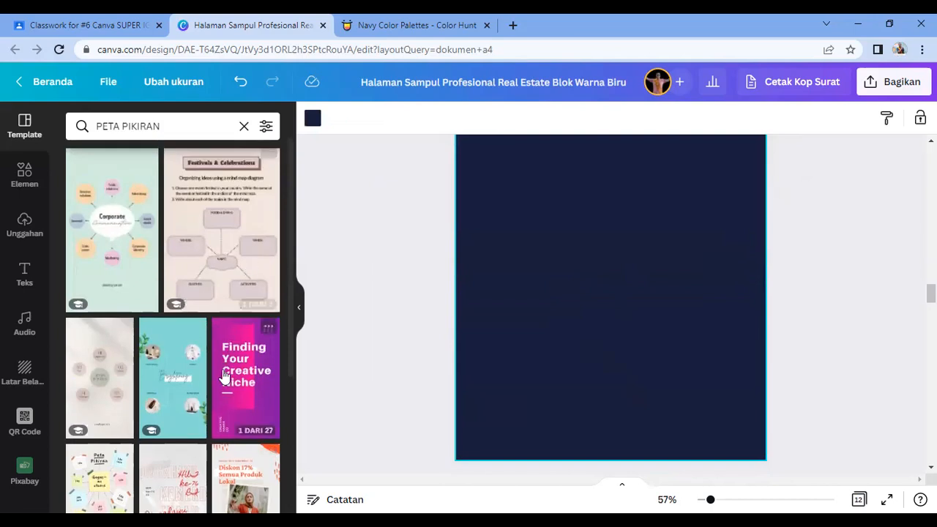
pyautogui.click(244, 126)
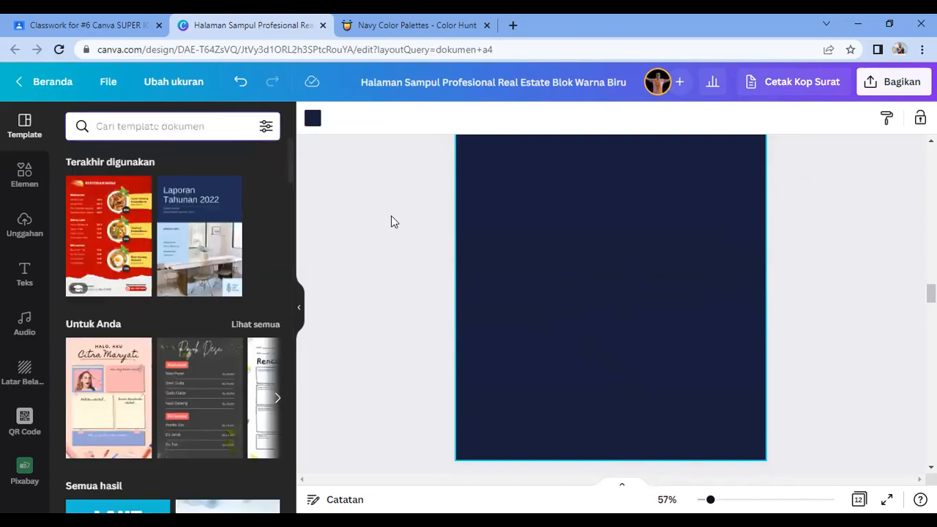
# Step: Apply the 'Mitos terbesar Perubahan Iklim?' template with its ice photo to page 6
pyautogui.scroll(-1, 586, 285)
pyautogui.scroll(-4, 170, 388)
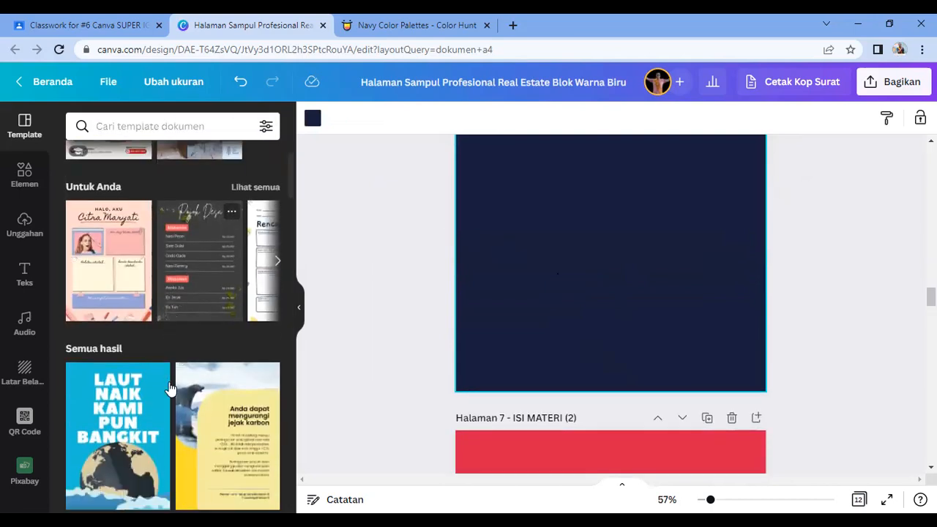
pyautogui.scroll(-5, 176, 399)
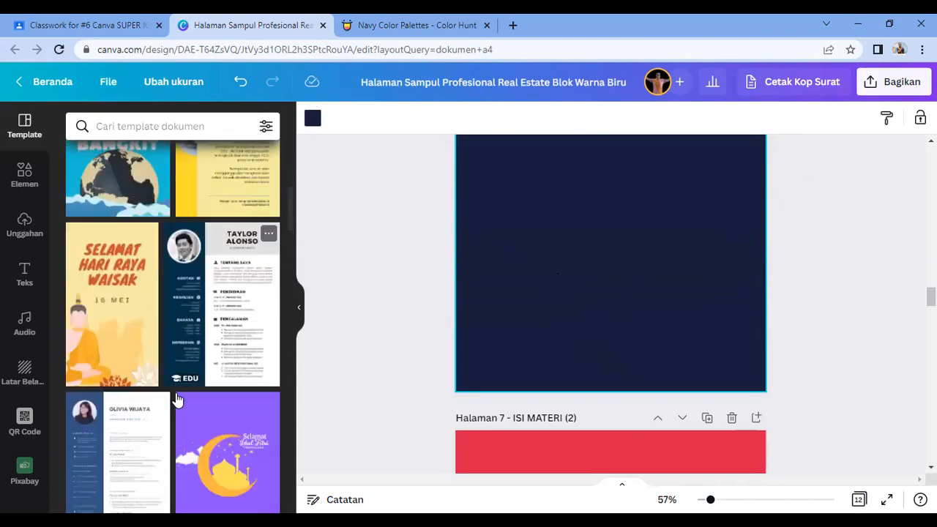
pyautogui.scroll(-2, 183, 412)
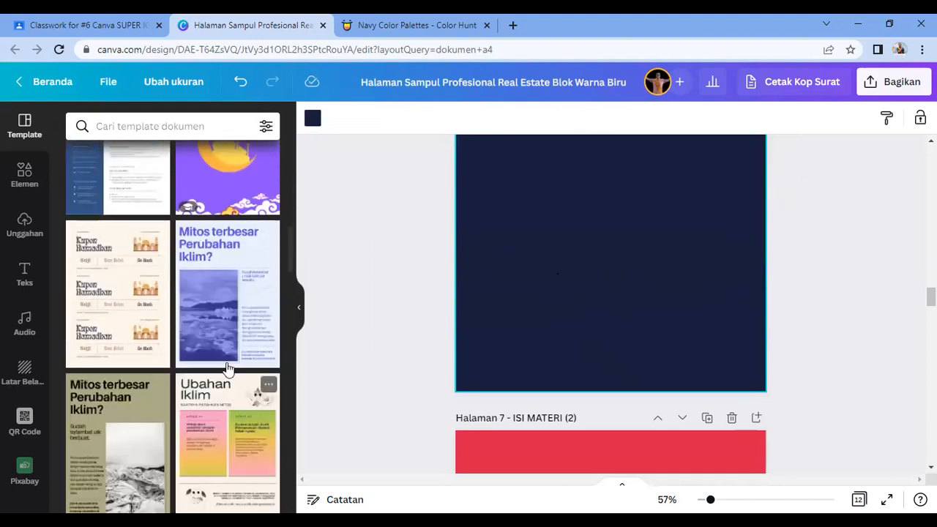
pyautogui.moveTo(212, 326)
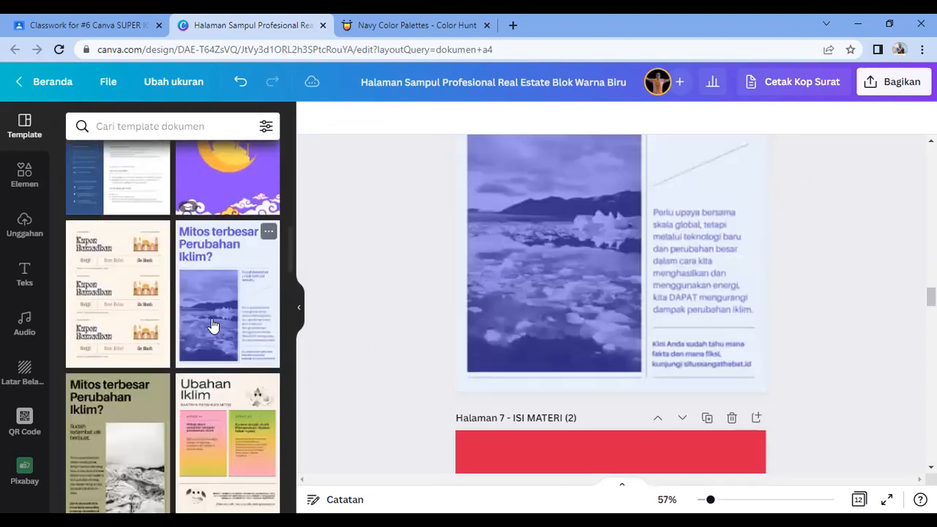
pyautogui.click(586, 301)
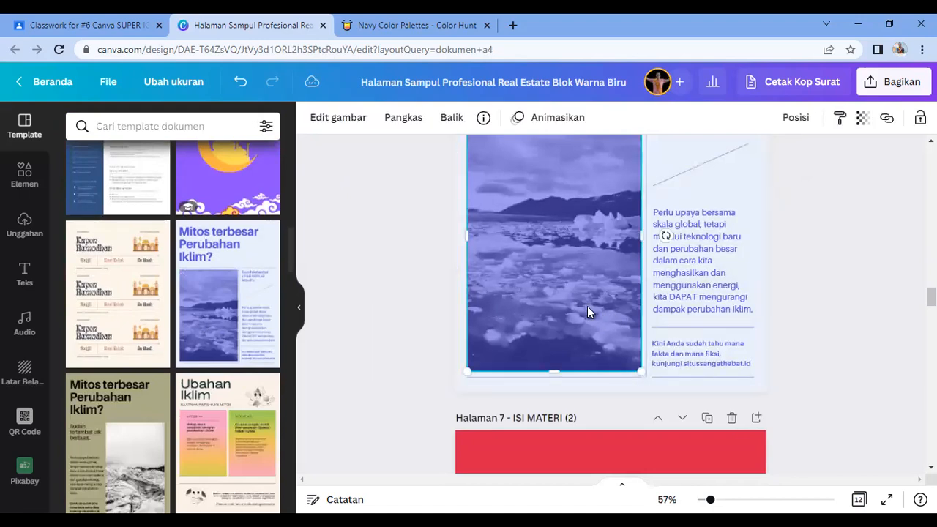
pyautogui.scroll(10, 608, 432)
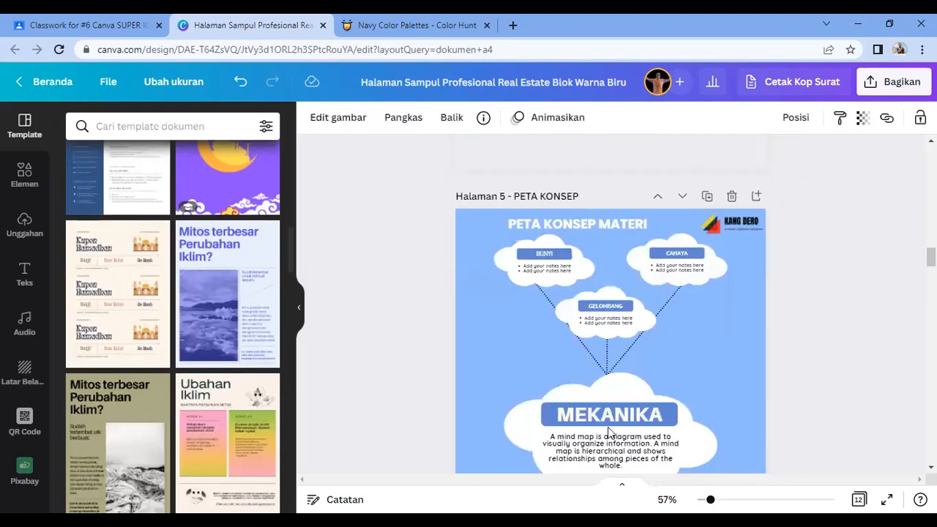
pyautogui.scroll(1, 607, 421)
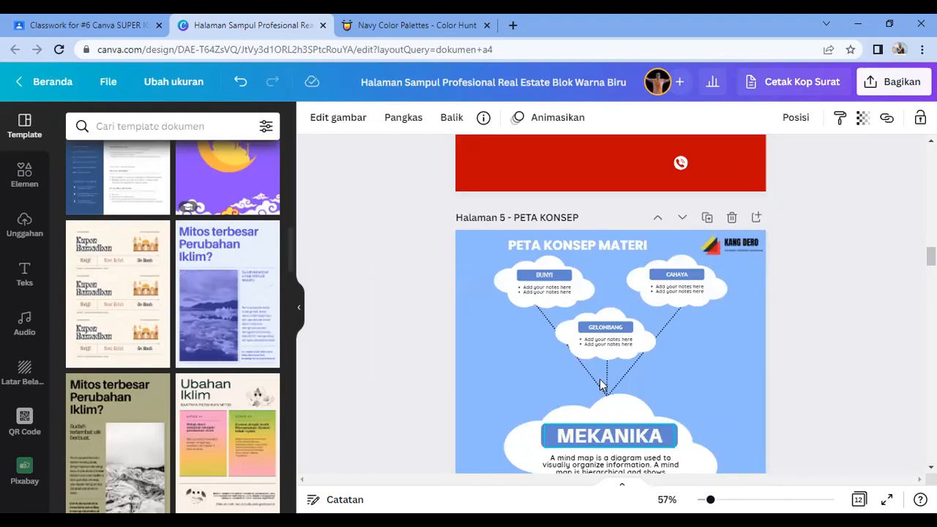
pyautogui.scroll(-8, 616, 418)
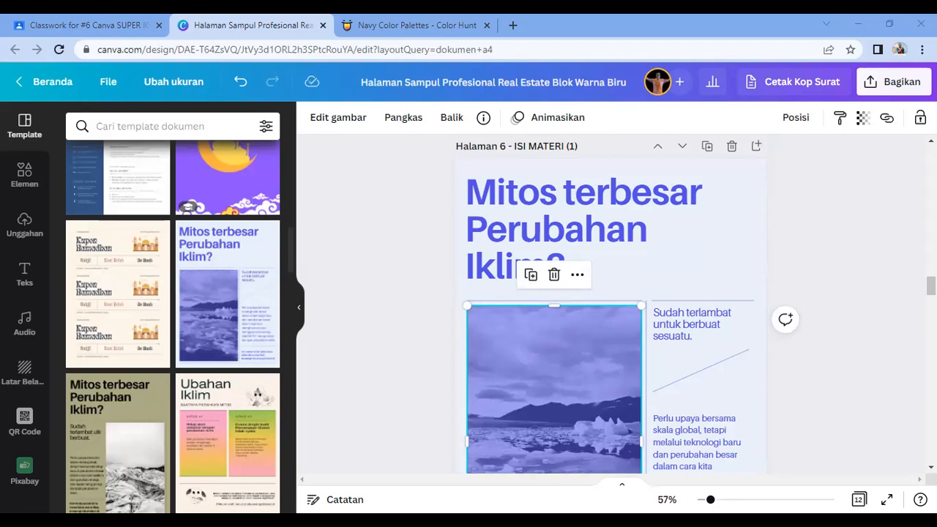
# Step: Retitle the page 6 heading to just GETARAN
pyautogui.doubleClick(567, 237)
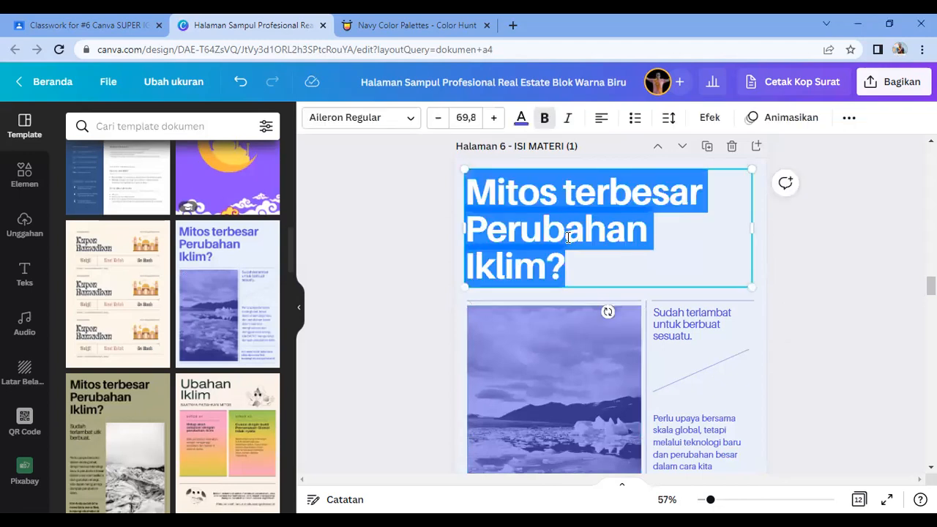
pyautogui.write('GETAR')
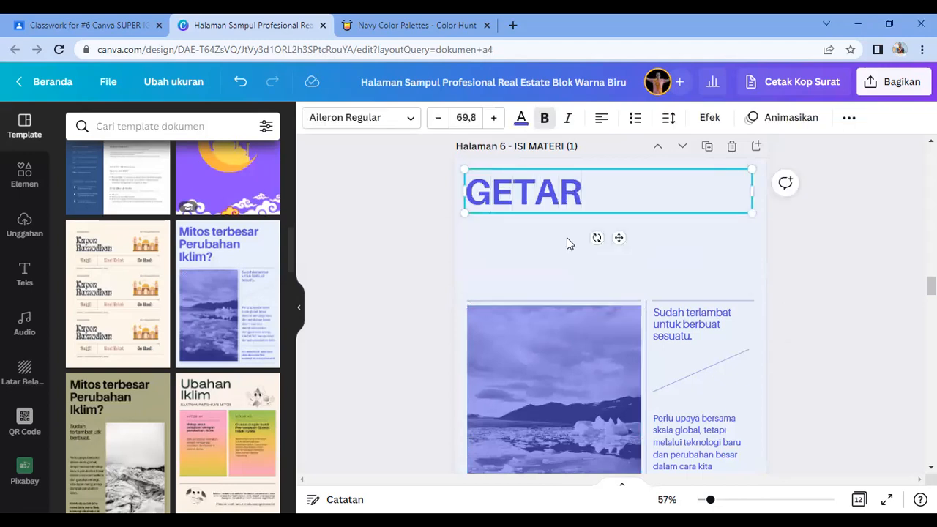
pyautogui.write('AN GELOMB')
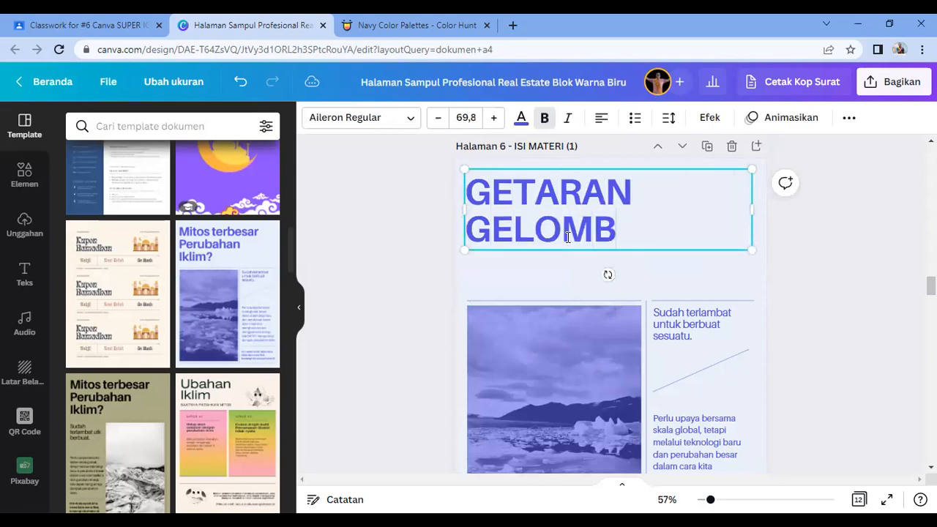
pyautogui.write('ANG BUNYI')
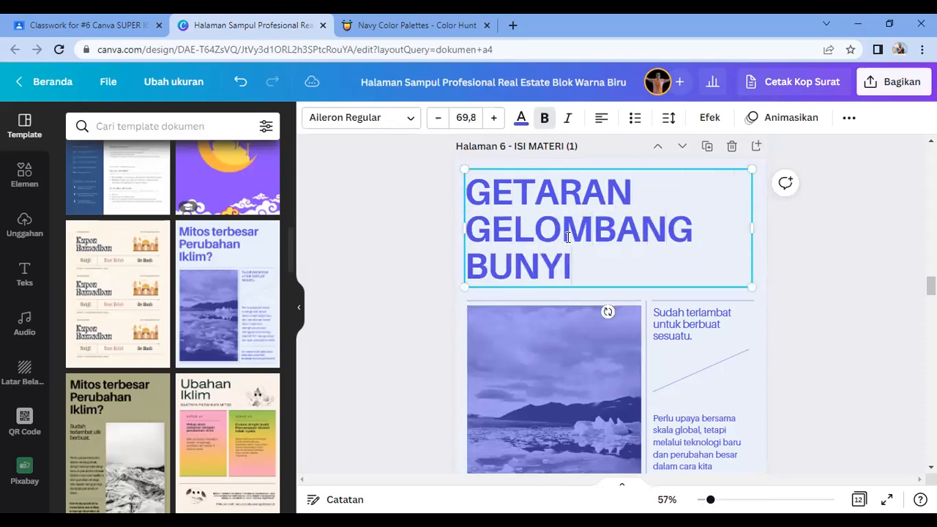
pyautogui.scroll(5, 595, 258)
pyautogui.scroll(-5, 595, 258)
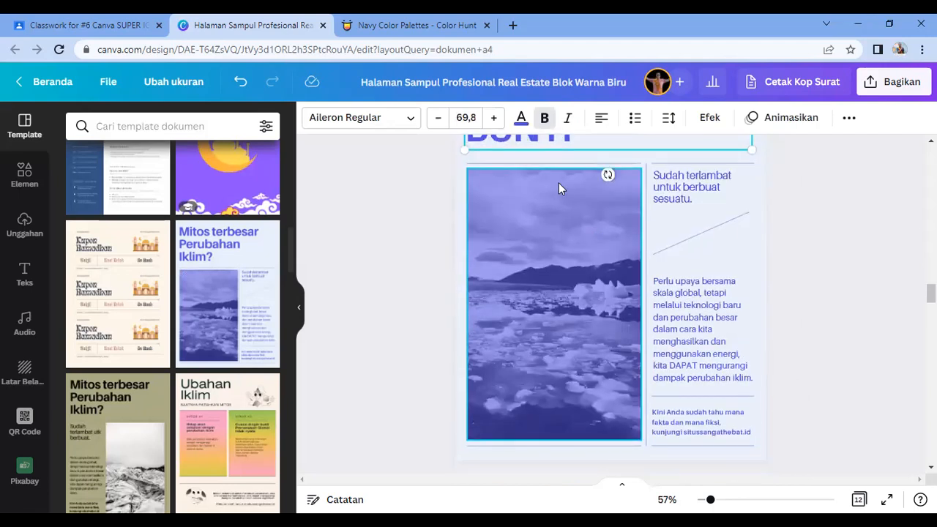
pyautogui.scroll(2, 586, 255)
pyautogui.scroll(1, 583, 252)
pyautogui.moveTo(577, 266); pyautogui.dragTo(472, 231)
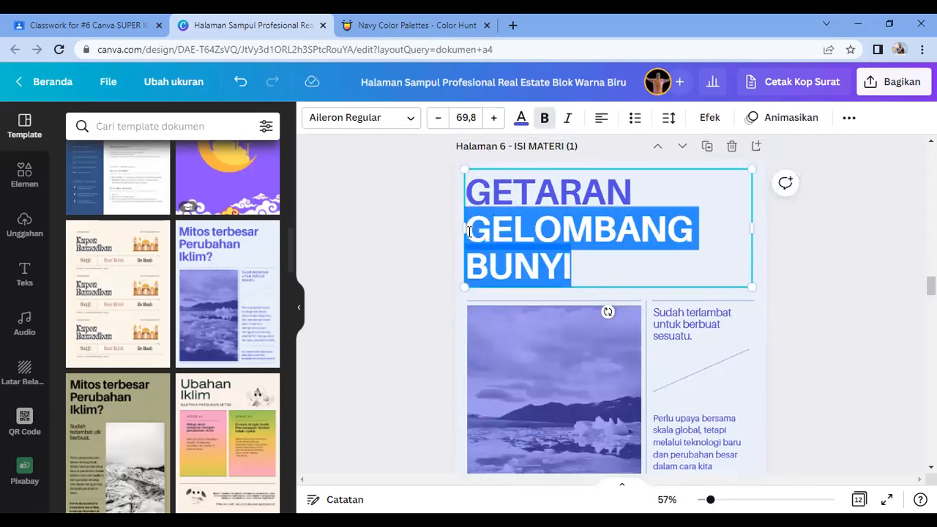
pyautogui.press('BackSpace')
pyautogui.click(566, 268)
# Step: Replace the Sudah terlambat caption with YUK CARI TAHU!
pyautogui.scroll(2, 576, 264)
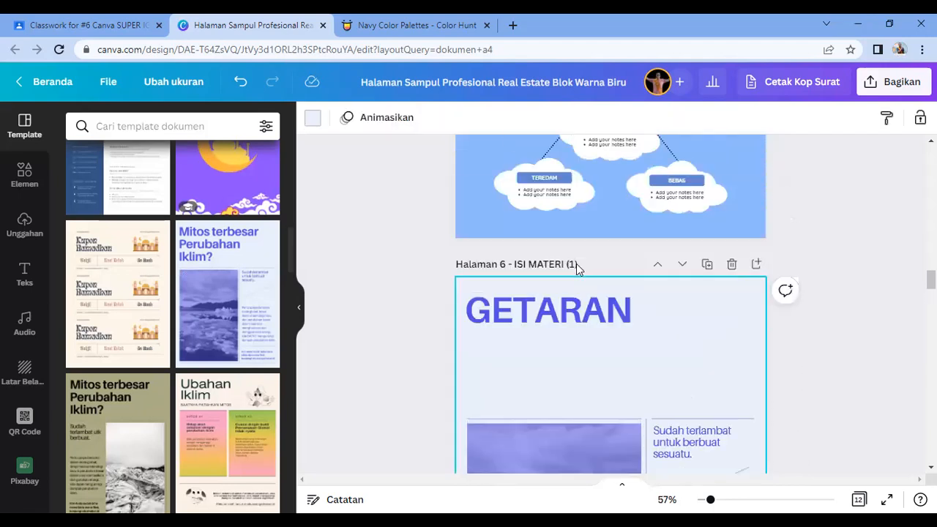
pyautogui.scroll(1, 576, 264)
pyautogui.moveTo(578, 331)
pyautogui.mouseDown()
pyautogui.moveTo(584, 373)
pyautogui.moveTo(586, 341)
pyautogui.mouseUp()
pyautogui.scroll(-2, 659, 359)
pyautogui.click(674, 332)
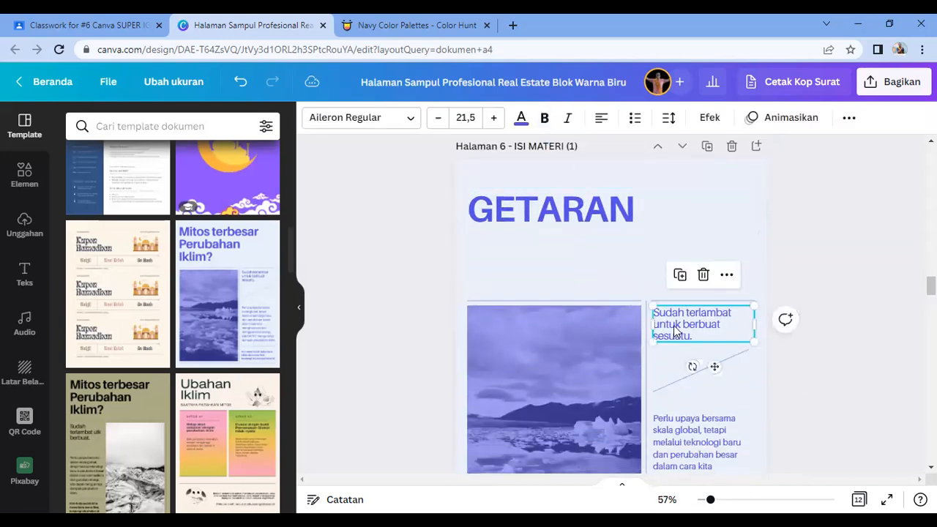
pyautogui.click(674, 332)
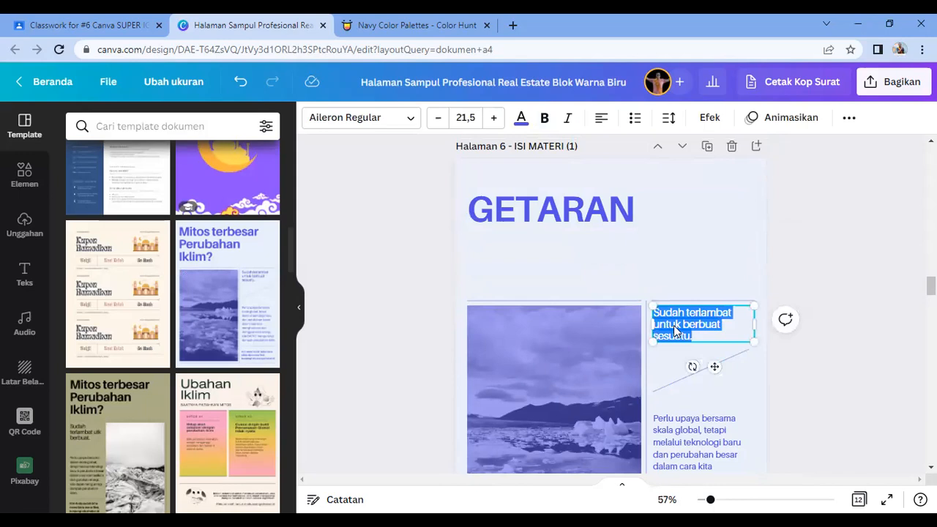
pyautogui.hotkey('alt', 'Tab')
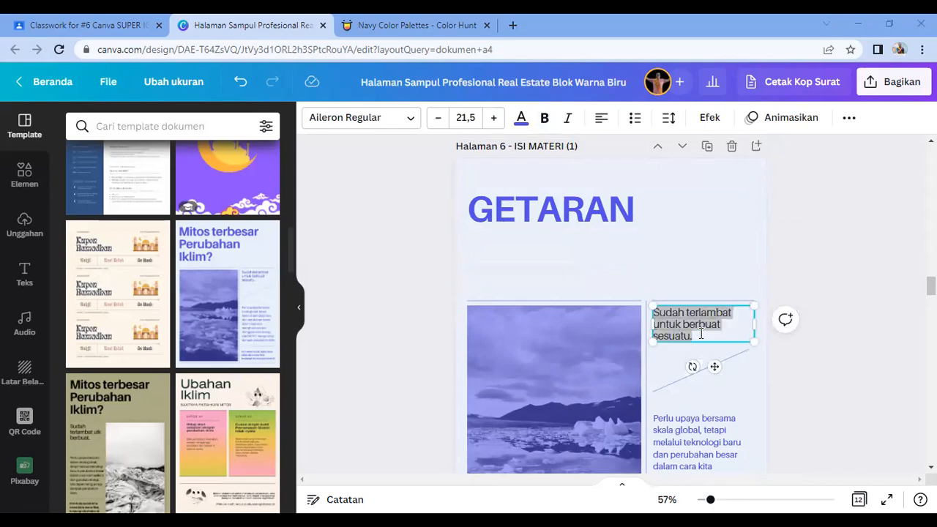
pyautogui.hotkey('alt', 'Tab')
pyautogui.write('YUK CARI TAHU!')
pyautogui.click(810, 367)
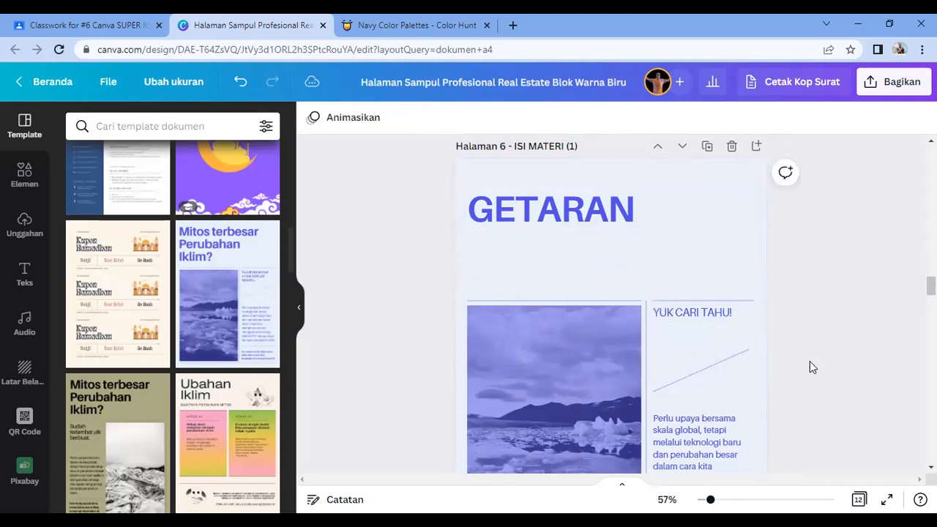
# Step: Paste the 'cobalah pegang leher kalian' activity text and move it below the GETARAN title
pyautogui.click(696, 345)
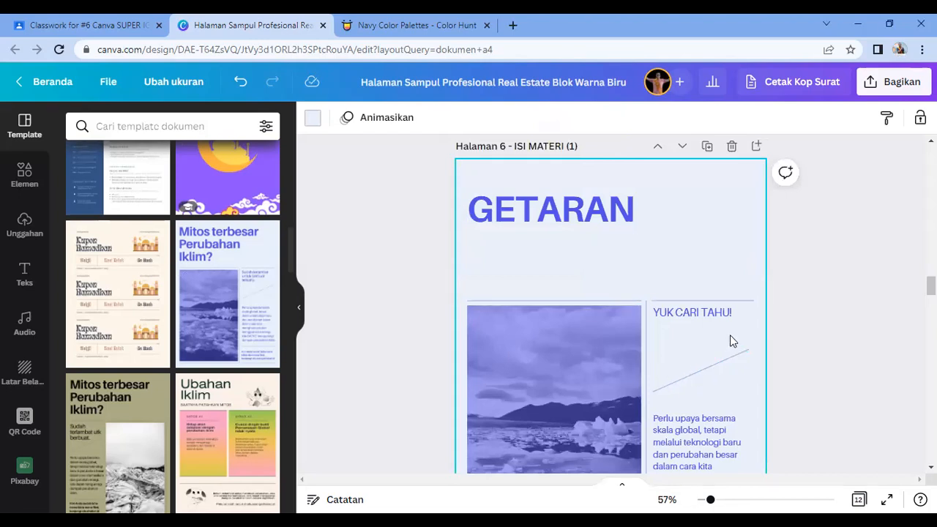
pyautogui.write('COBALAH PEGANG LEHER KALIAN MASING-MASING. KEMUDIAN COBALAH UNTUK MENGELUARKAN SUARA LEWAT MULUT. APA YANG KALIAN RASAKAN?')
pyautogui.scroll(-4, 728, 337)
pyautogui.scroll(4, 725, 341)
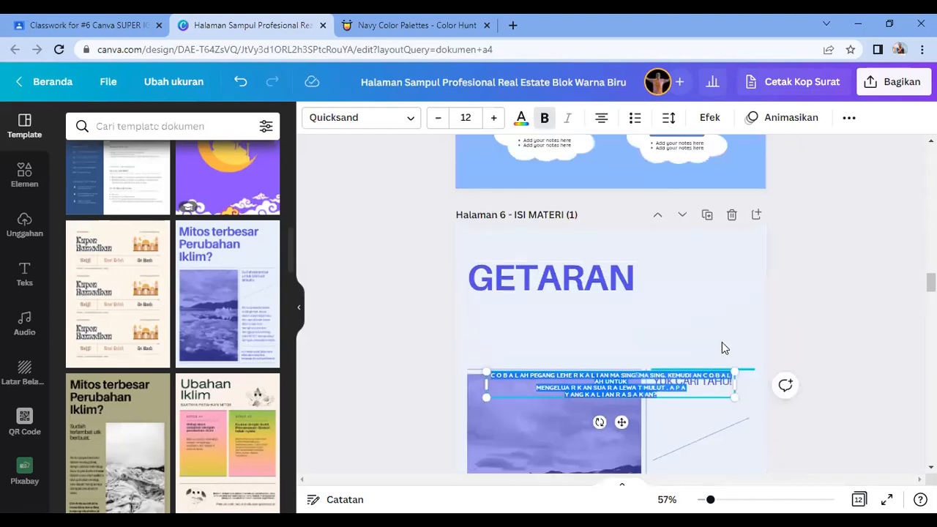
pyautogui.moveTo(697, 381); pyautogui.dragTo(606, 382)
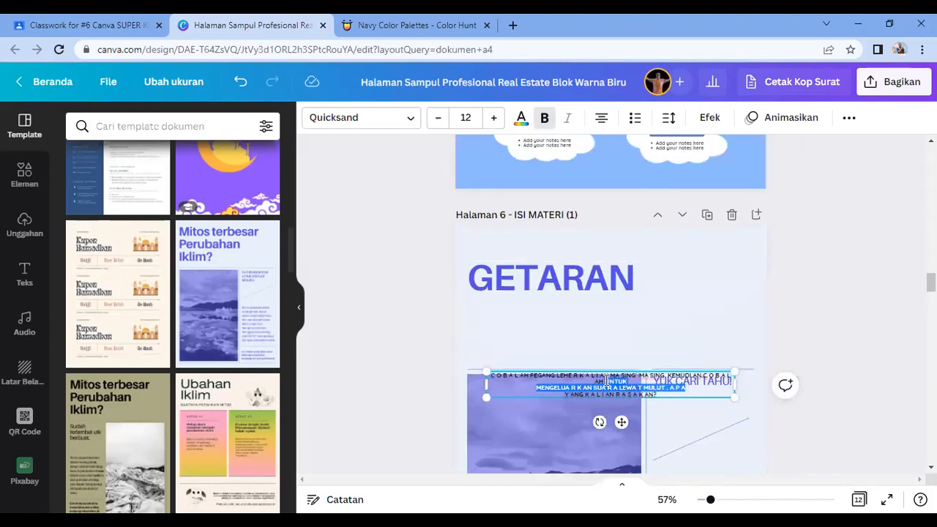
pyautogui.click(658, 416)
pyautogui.moveTo(662, 318); pyautogui.dragTo(646, 342)
# Step: Left-align all of the activity text
pyautogui.doubleClick(601, 330)
pyautogui.click(600, 330)
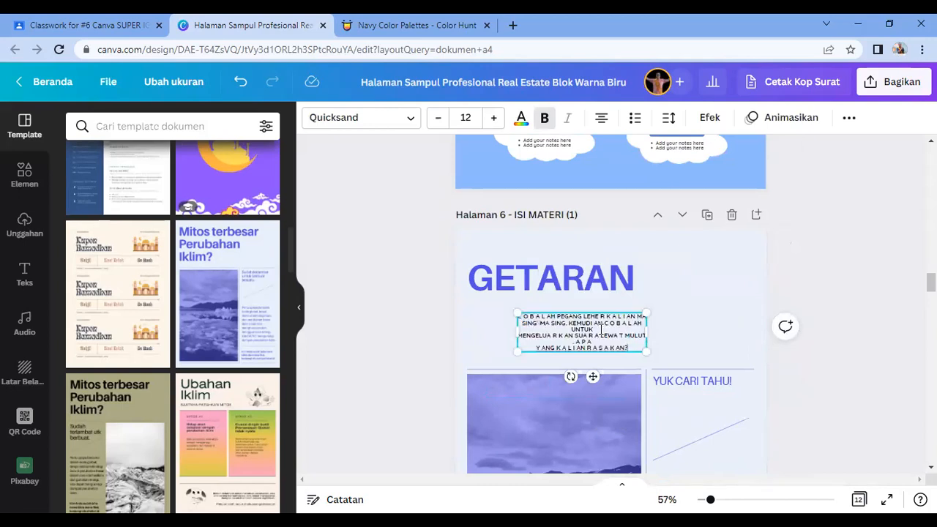
pyautogui.hotkey('ctrl', 'a')
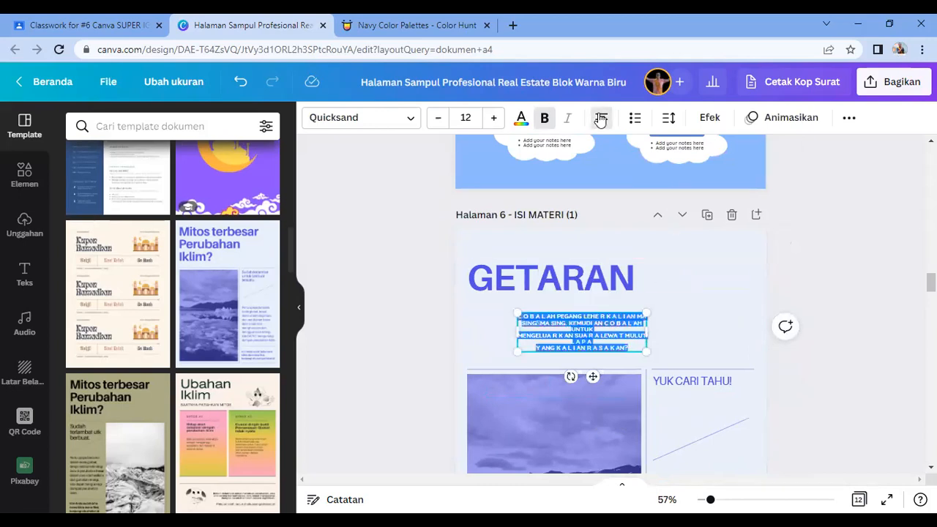
pyautogui.click(601, 117)
pyautogui.click(640, 335)
# Step: Place the activity text under YUK CARI TAHU!, narrowing its box to line up with the caption
pyautogui.click(696, 323)
pyautogui.click(609, 326)
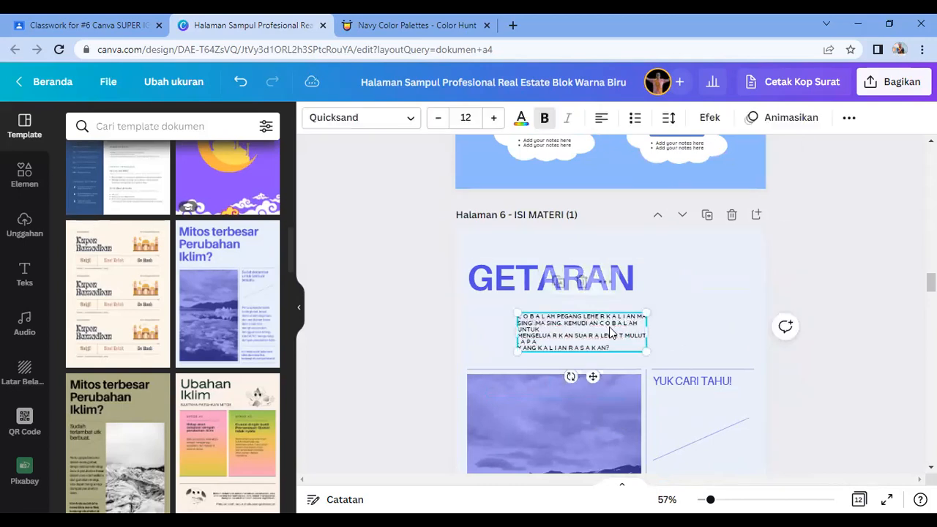
pyautogui.click(703, 308)
pyautogui.click(612, 341)
pyautogui.moveTo(643, 337); pyautogui.dragTo(784, 419)
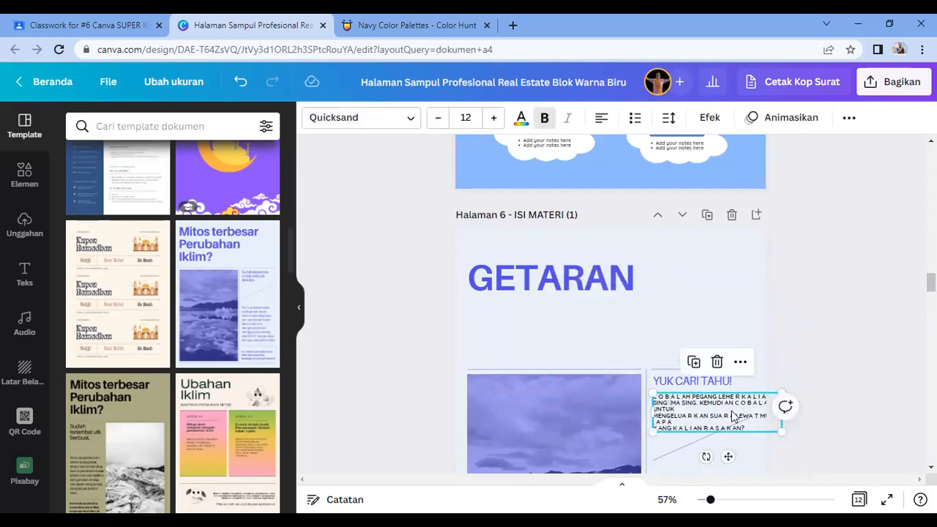
pyautogui.click(743, 404)
pyautogui.click(825, 332)
pyautogui.click(736, 415)
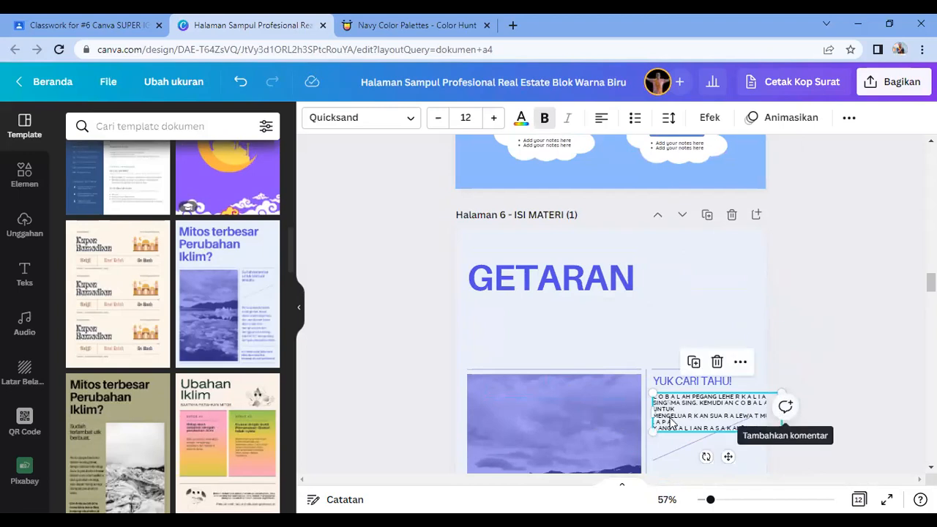
pyautogui.moveTo(652, 414); pyautogui.dragTo(674, 416)
pyautogui.moveTo(689, 415); pyautogui.dragTo(667, 415)
pyautogui.click(822, 323)
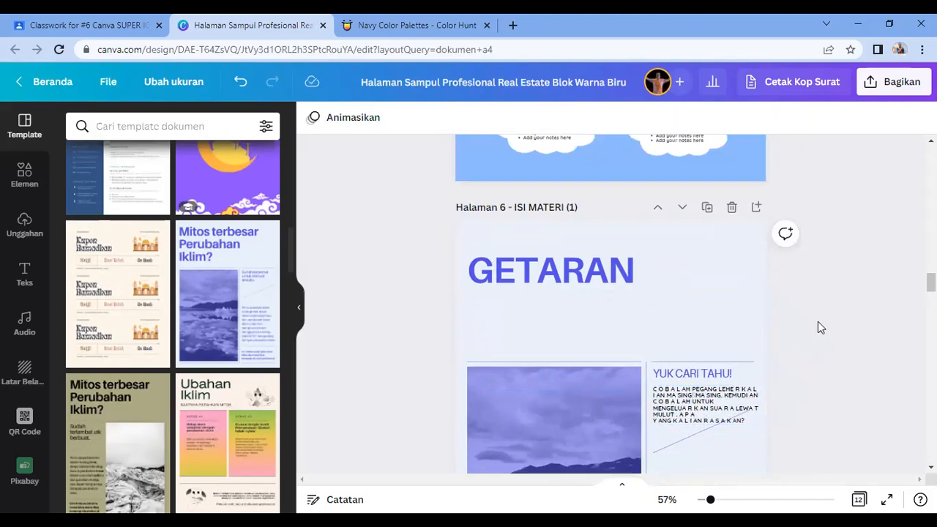
pyautogui.scroll(-3, 817, 328)
# Step: Delete the ice photo and search Elements for RUMAH ROBOH across all result types
pyautogui.click(563, 306)
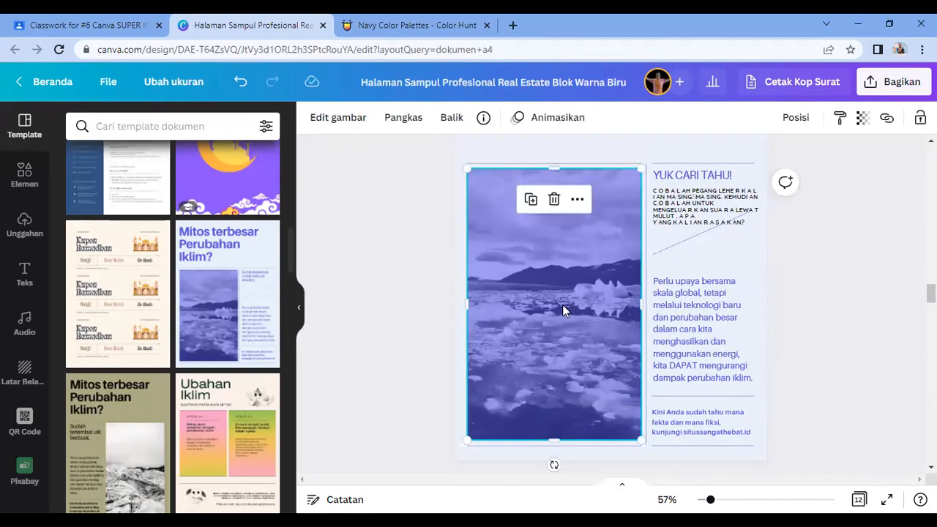
pyautogui.press('Delete')
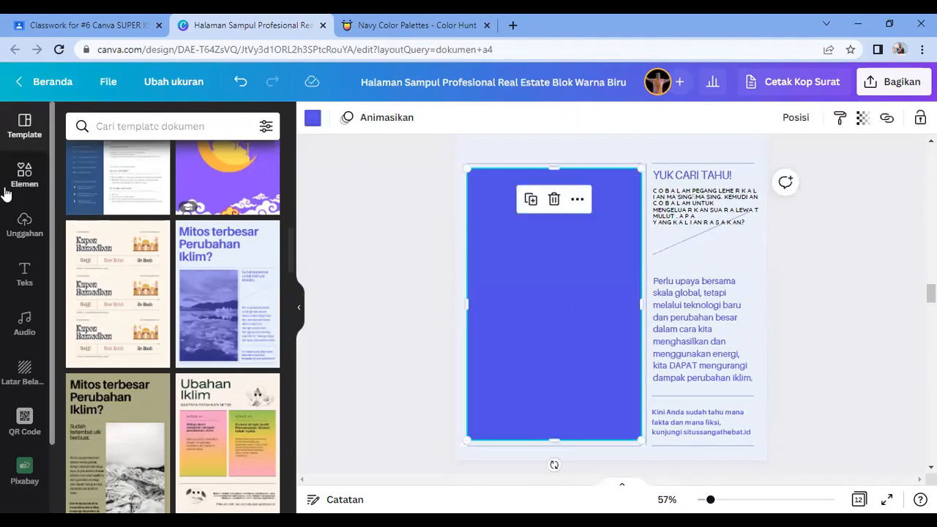
pyautogui.click(25, 183)
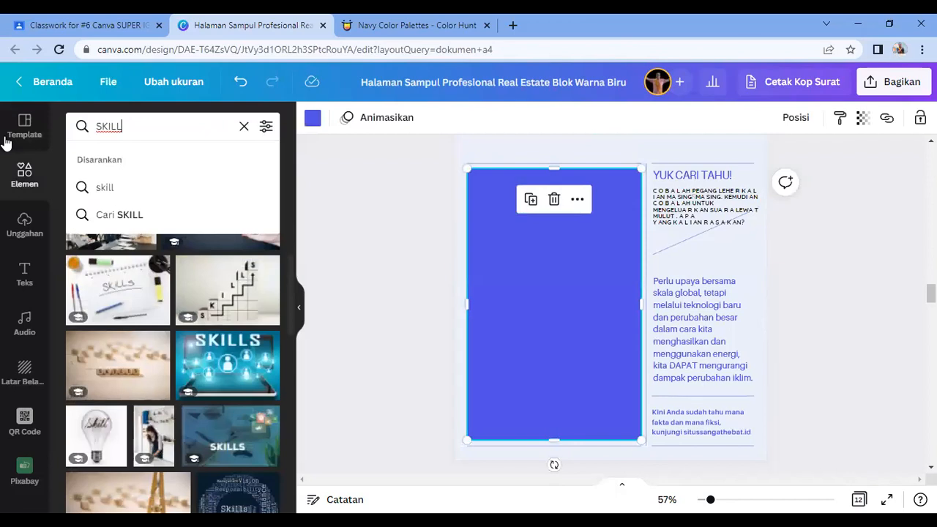
pyautogui.hotkey('ctrl', 'a')
pyautogui.write('RUMAH ROBO')
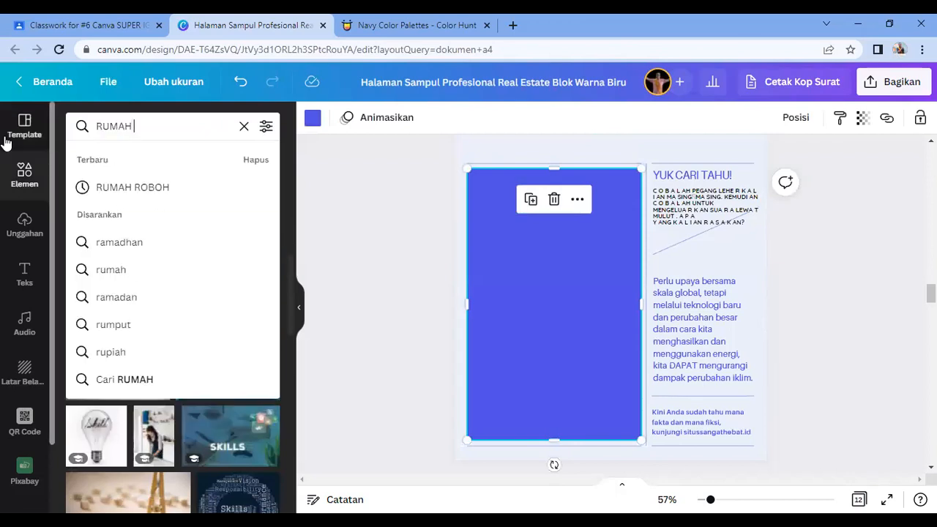
pyautogui.press('Return')
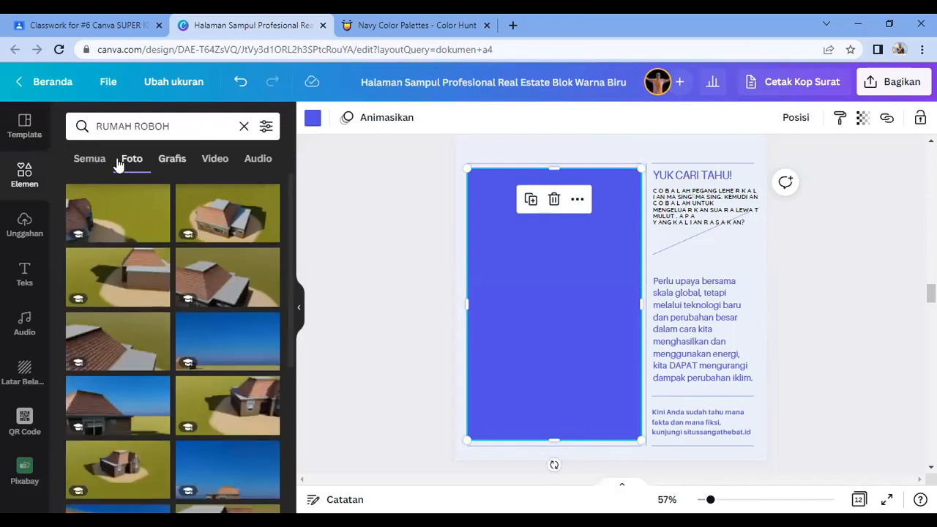
pyautogui.click(109, 160)
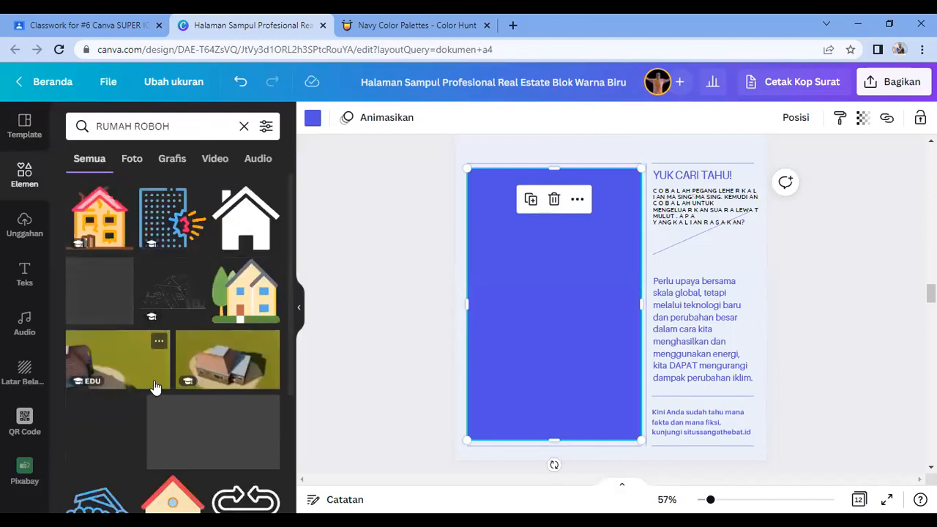
pyautogui.scroll(-5, 155, 389)
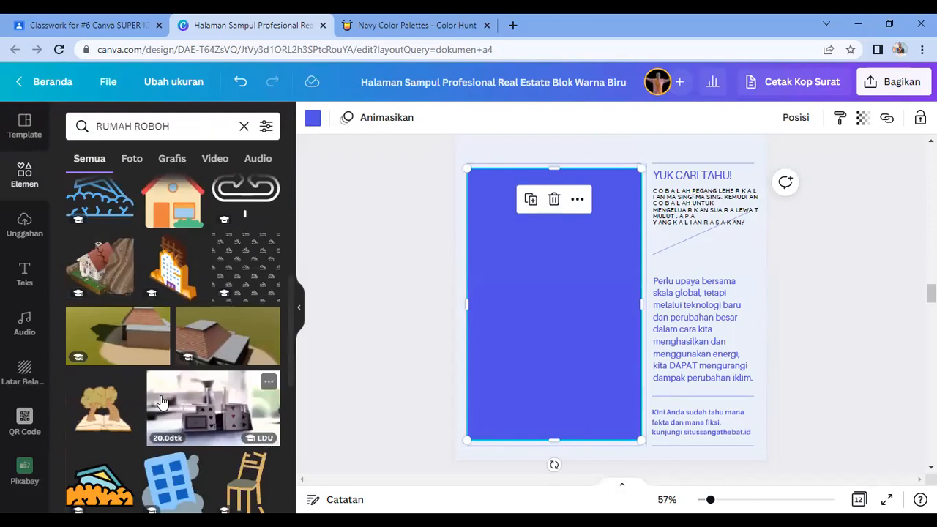
pyautogui.scroll(5, 161, 402)
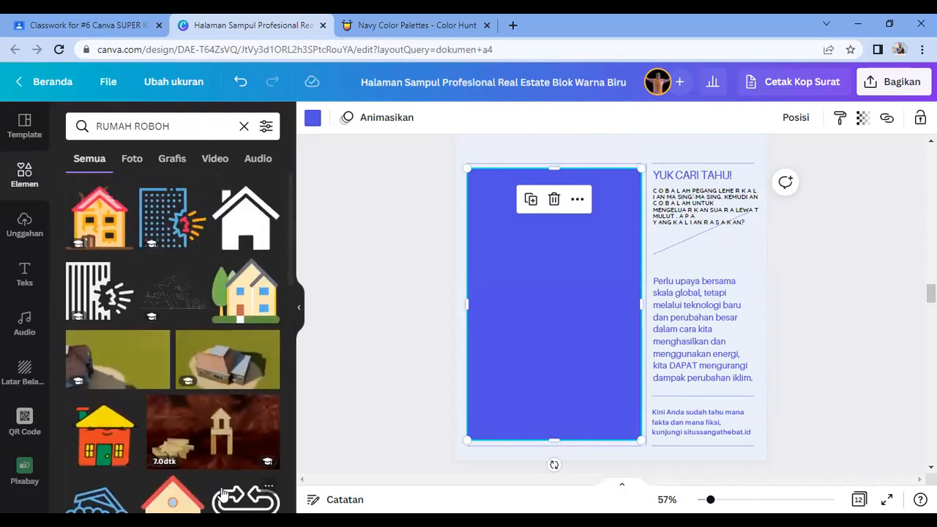
# Step: Place the orange house graphic on the blue panel and enlarge it
pyautogui.moveTo(99, 218); pyautogui.dragTo(636, 373)
pyautogui.moveTo(579, 336); pyautogui.dragTo(575, 332)
pyautogui.click(777, 302)
pyautogui.click(696, 373)
pyautogui.scroll(-3, 695, 375)
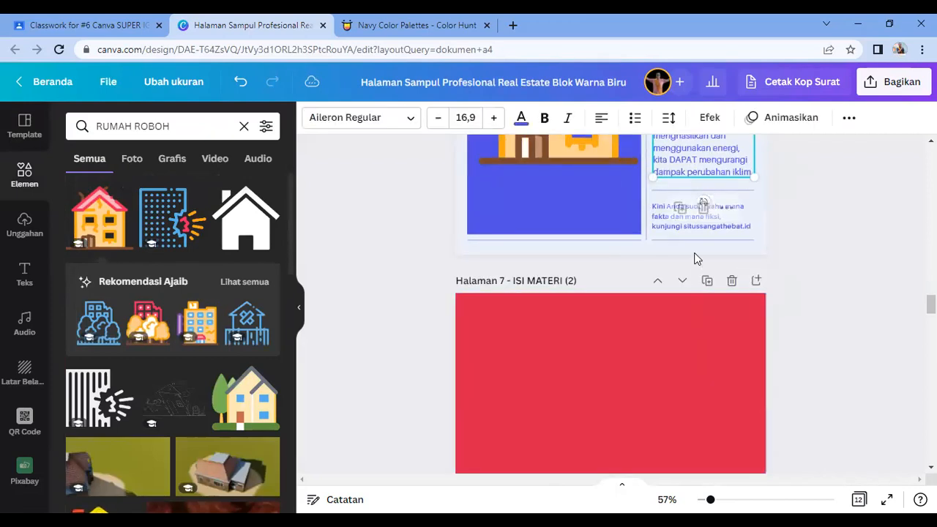
# Step: Apply the Ubahan Iklim template to the red page 7
pyautogui.scroll(6, 607, 389)
pyautogui.click(577, 277)
pyautogui.scroll(-5, 577, 367)
pyautogui.click(754, 432)
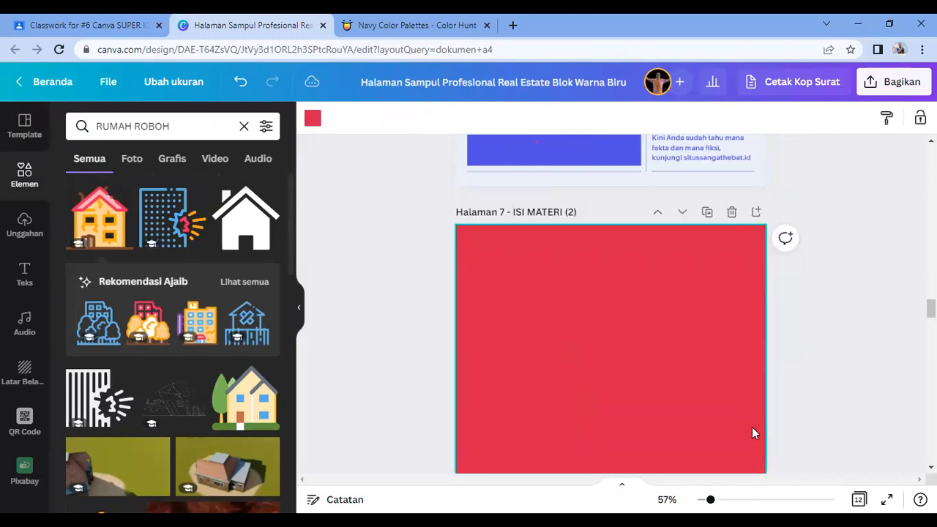
pyautogui.click(24, 126)
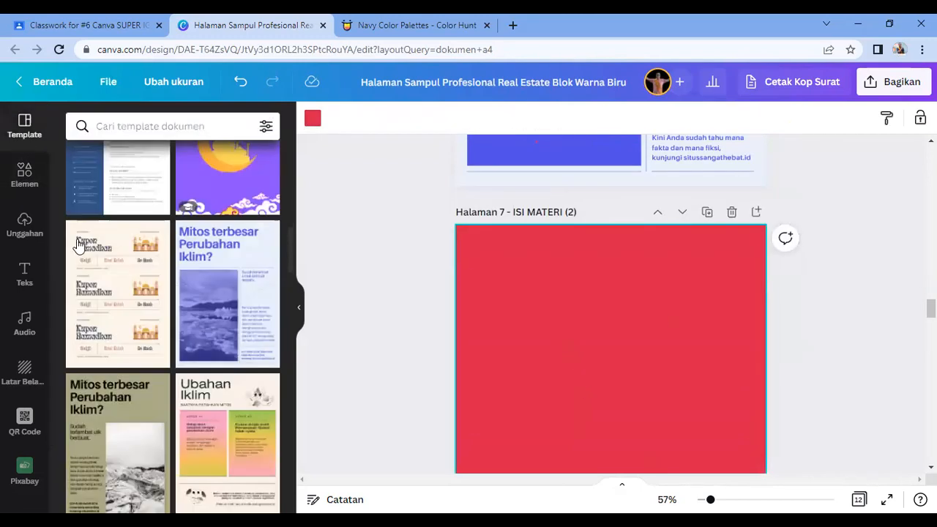
pyautogui.scroll(-3, 224, 340)
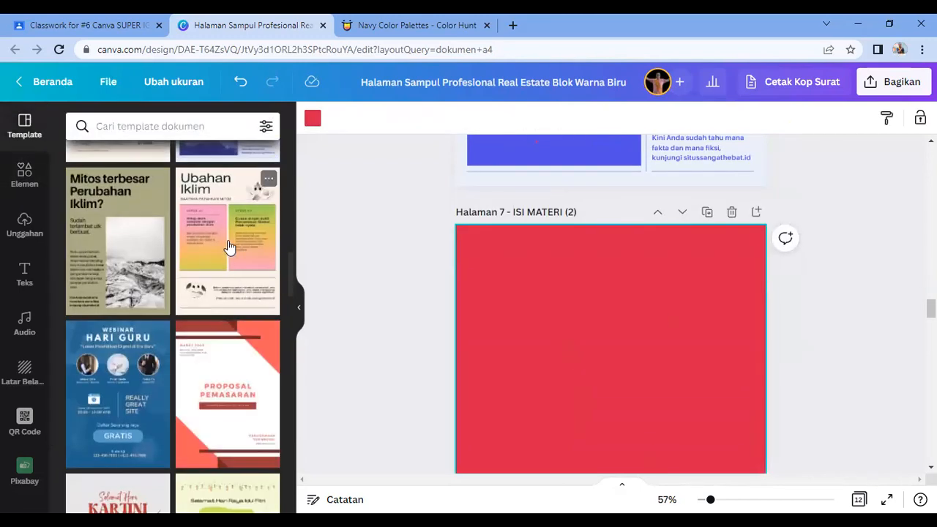
pyautogui.click(230, 248)
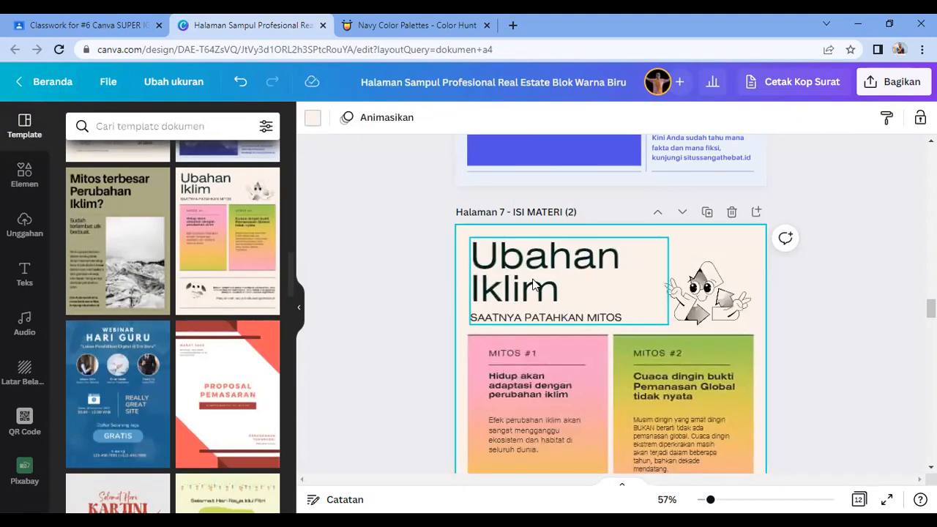
# Step: Overwrite the Ubahan Iklim title with GELOMBANG
pyautogui.click(533, 279)
pyautogui.doubleClick(534, 279)
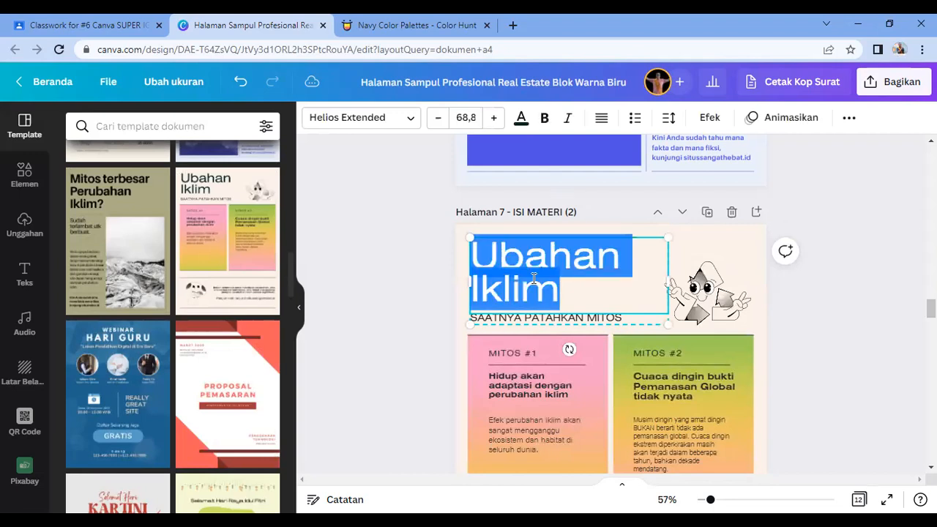
pyautogui.write('GELOM')
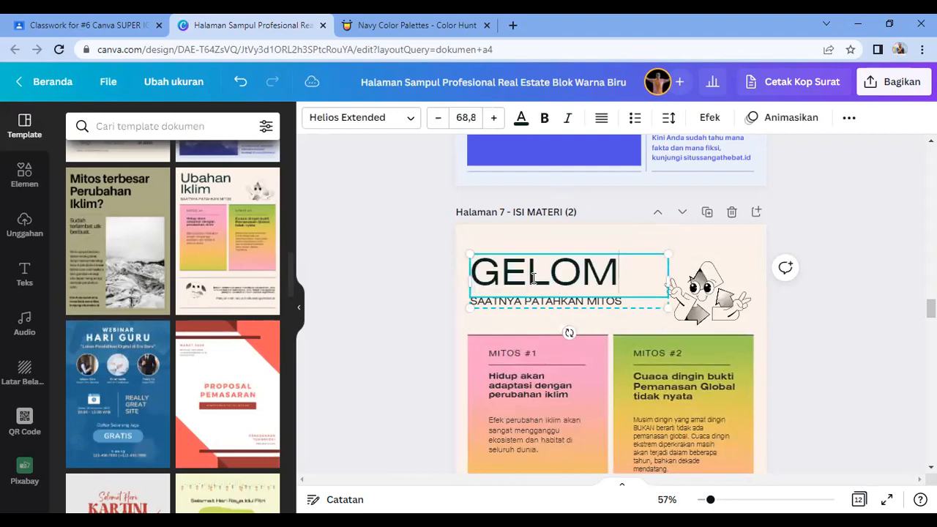
pyautogui.write('BANG')
pyautogui.click(811, 366)
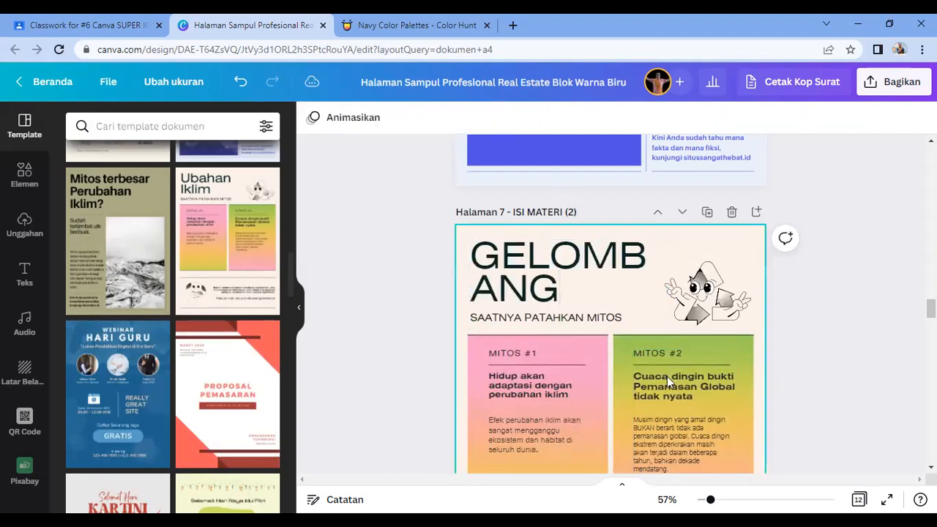
pyautogui.scroll(-3, 630, 365)
pyautogui.scroll(-3, 632, 370)
pyautogui.click(532, 365)
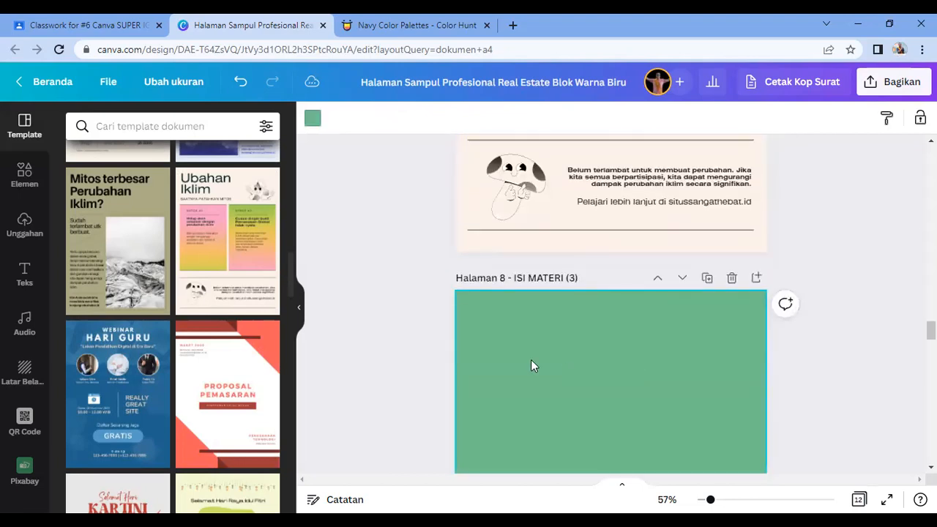
# Step: Apply the Laporan Tahunan design to page 8 and overwrite its LAPORAN TAHUNAN 2020 heading
pyautogui.scroll(-5, 238, 262)
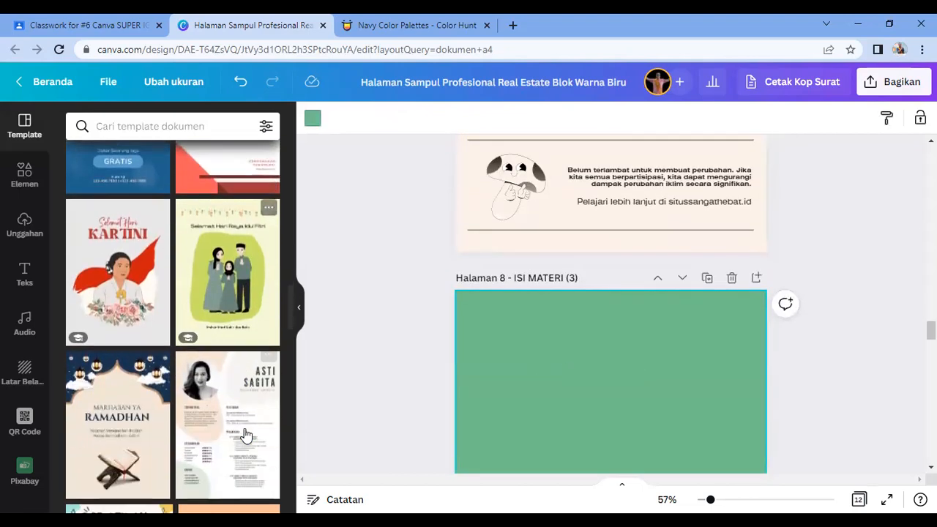
pyautogui.scroll(-5, 246, 435)
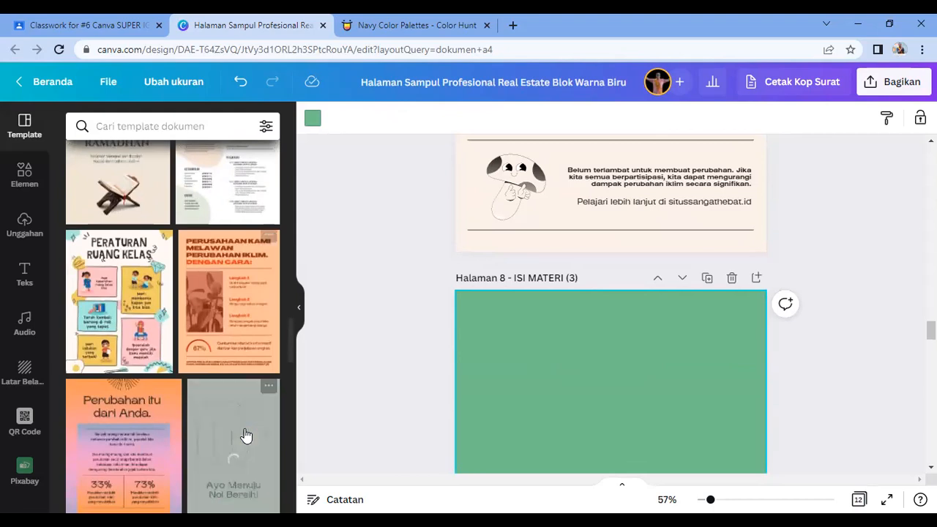
pyautogui.scroll(-7, 246, 436)
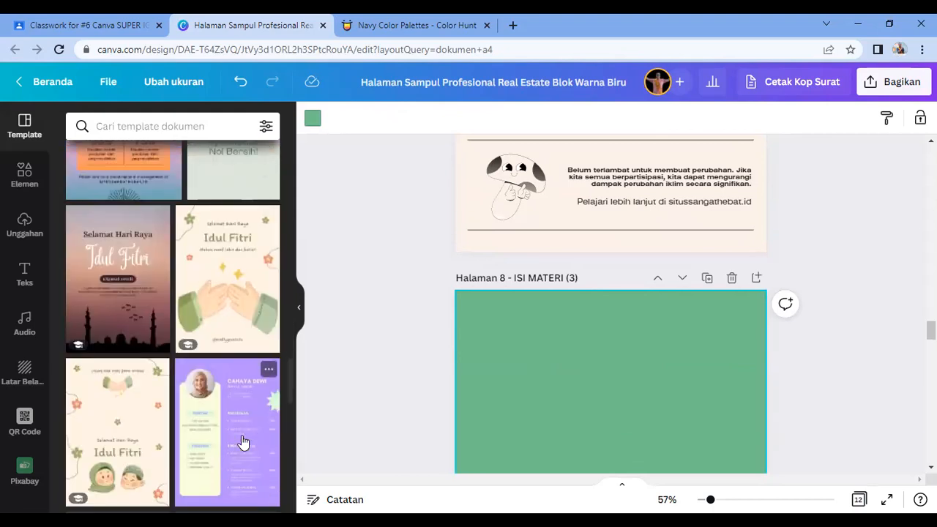
pyautogui.scroll(-3, 242, 439)
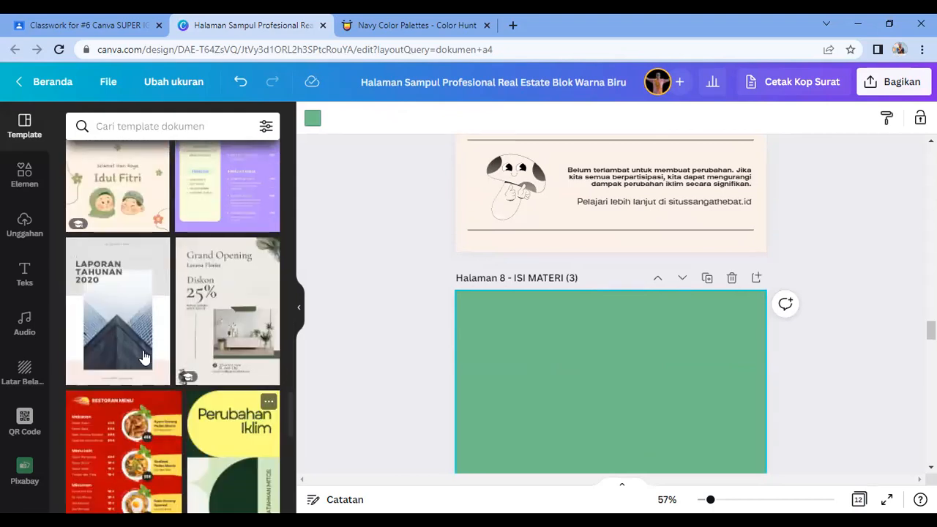
pyautogui.click(108, 332)
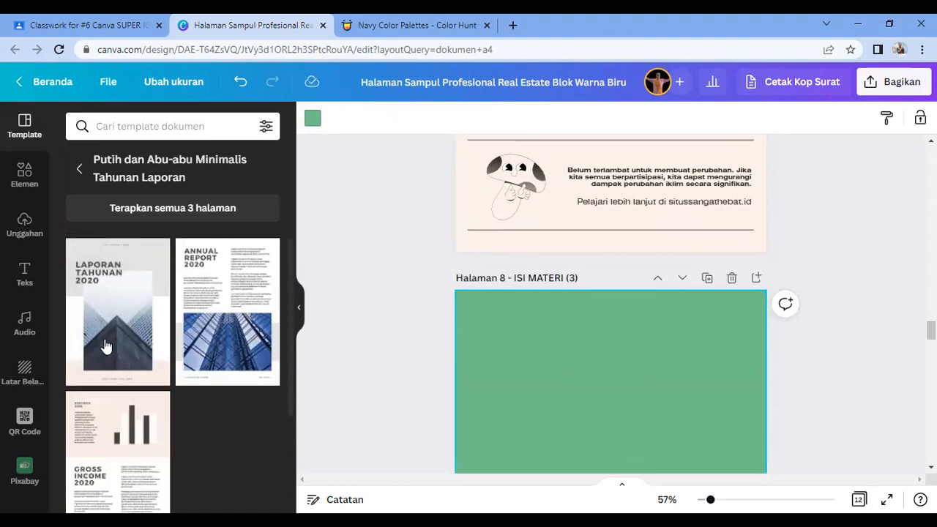
pyautogui.scroll(-5, 640, 354)
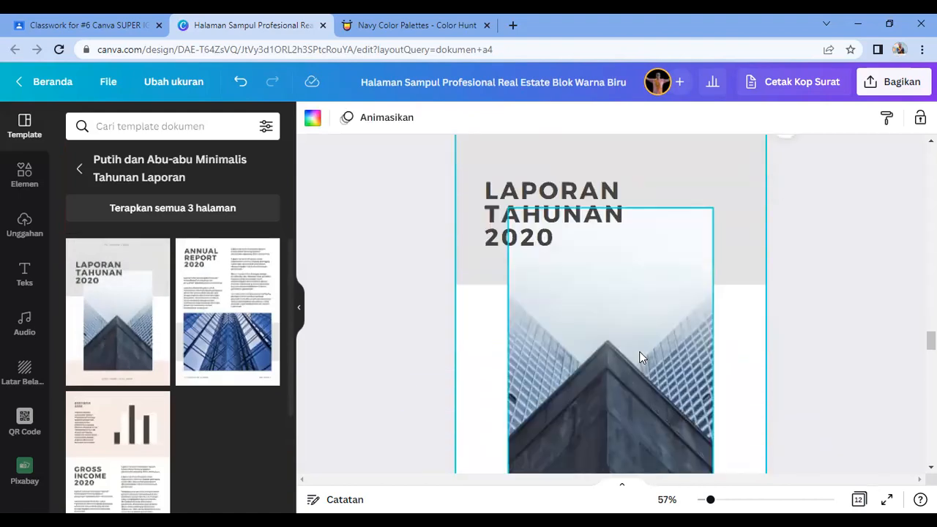
pyautogui.scroll(5, 637, 361)
pyautogui.click(505, 234)
pyautogui.click(505, 234)
pyautogui.write('BUNYI')
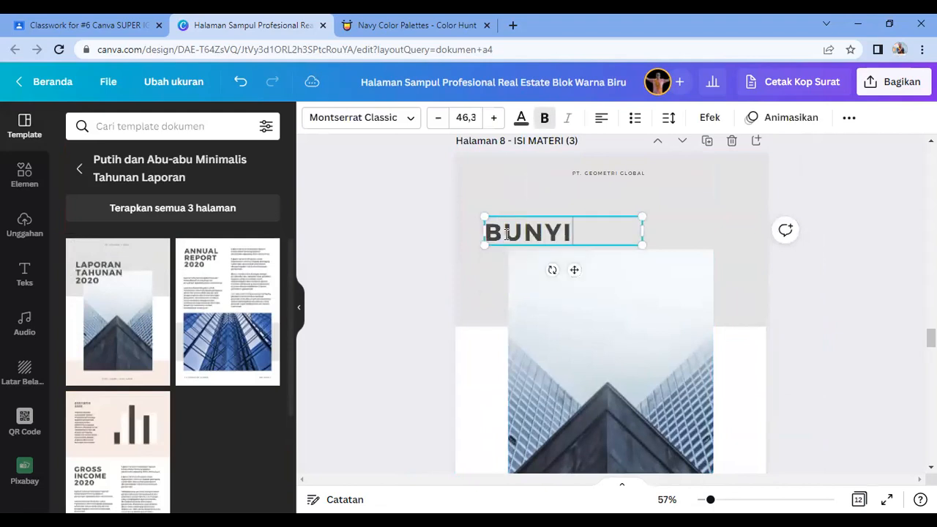
pyautogui.write('GE')
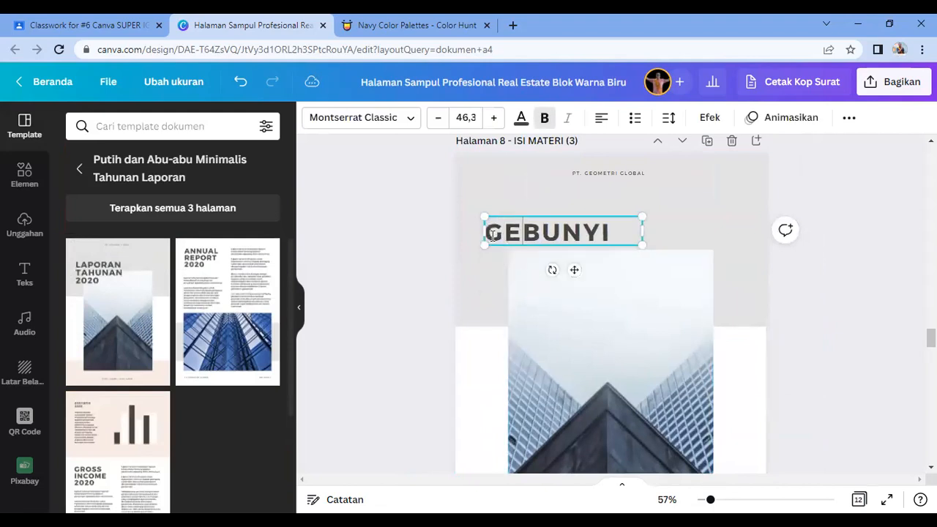
pyautogui.write('LOMBANG')
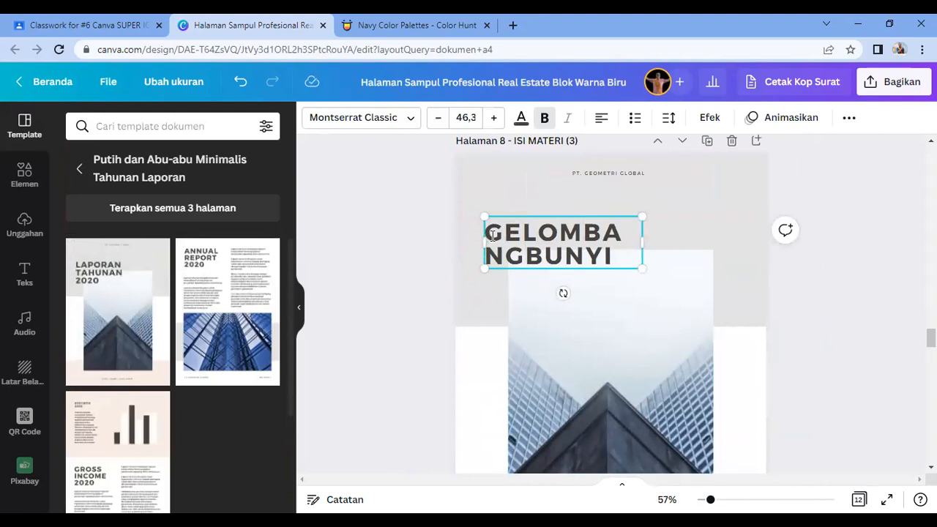
# Step: Move the building photo up and lengthen it slightly downward
pyautogui.click(612, 340)
pyautogui.scroll(-2, 613, 342)
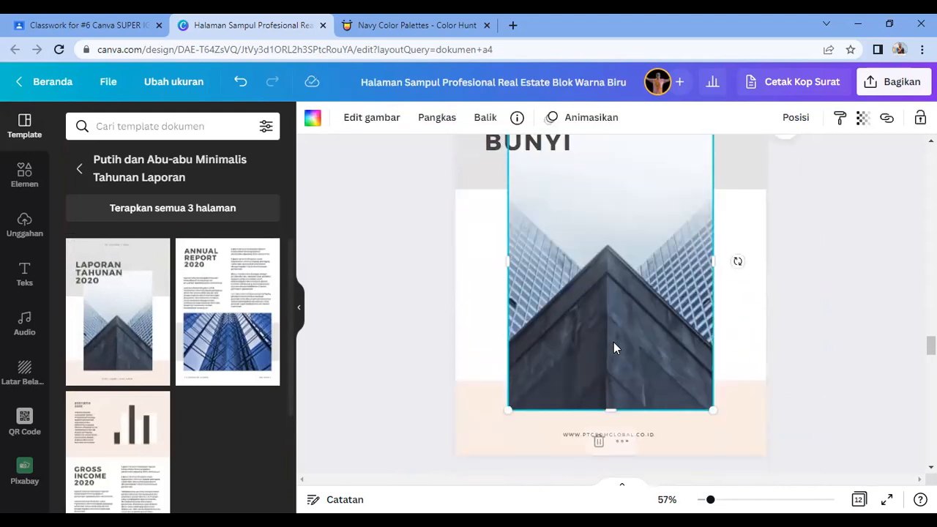
pyautogui.scroll(2, 618, 342)
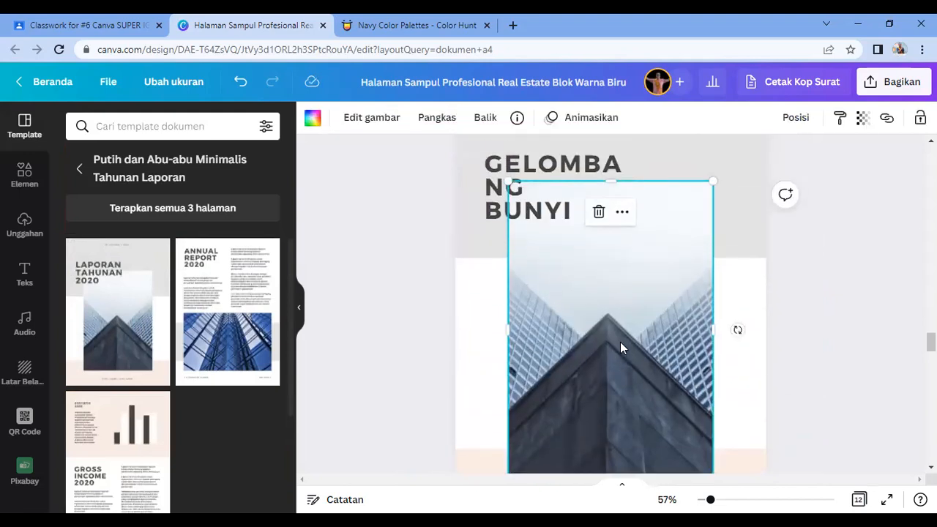
pyautogui.scroll(-4, 620, 352)
pyautogui.moveTo(614, 342); pyautogui.dragTo(620, 245)
pyautogui.scroll(3, 684, 293)
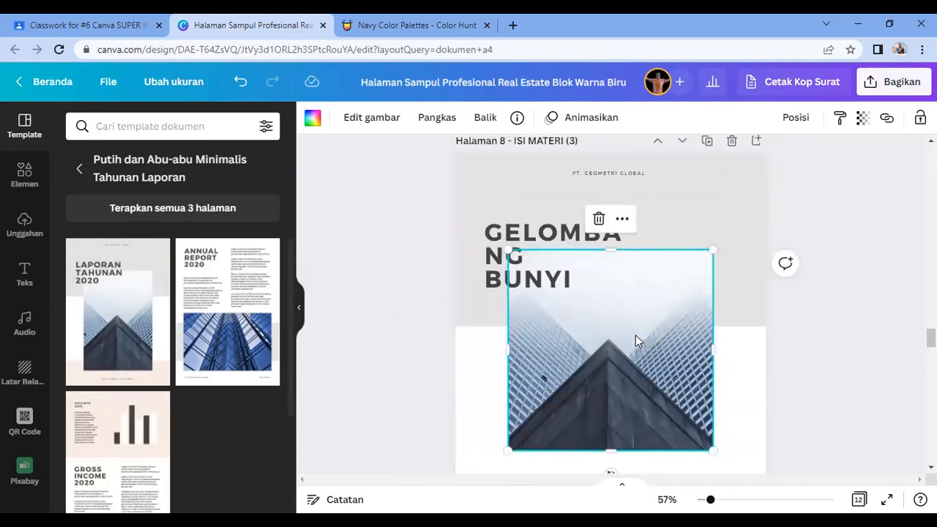
pyautogui.moveTo(614, 465); pyautogui.dragTo(615, 483)
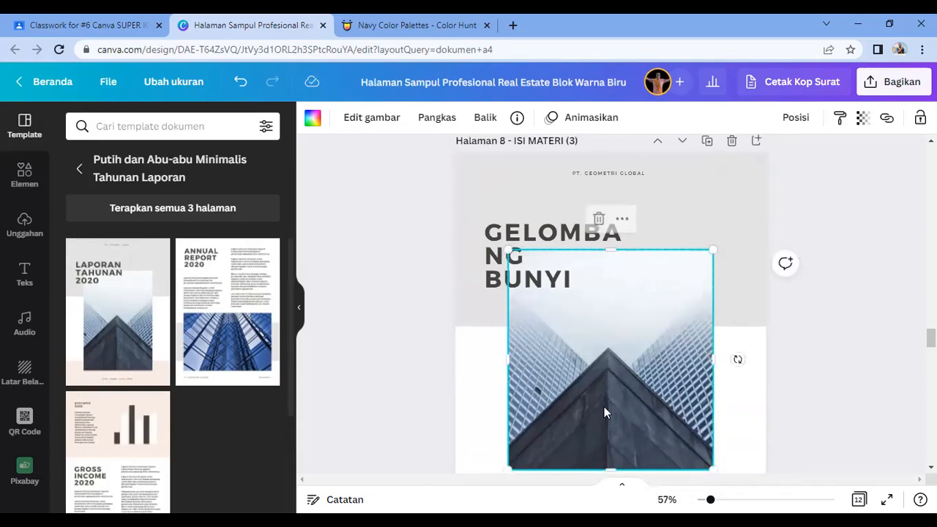
# Step: Search BUNYI photos and drop the music-notes photo into the frame in place of the building
pyautogui.click(25, 176)
pyautogui.click(111, 128)
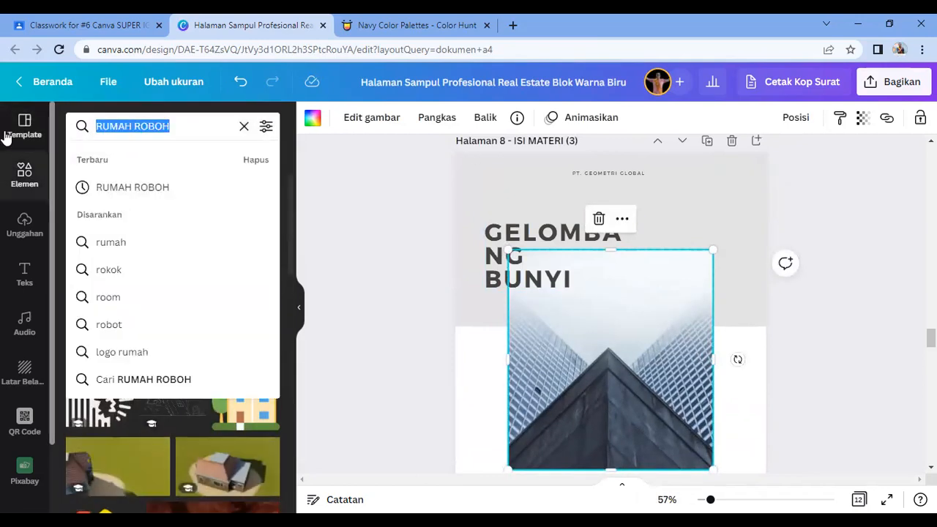
pyautogui.write('BUNYI')
pyautogui.press('Return')
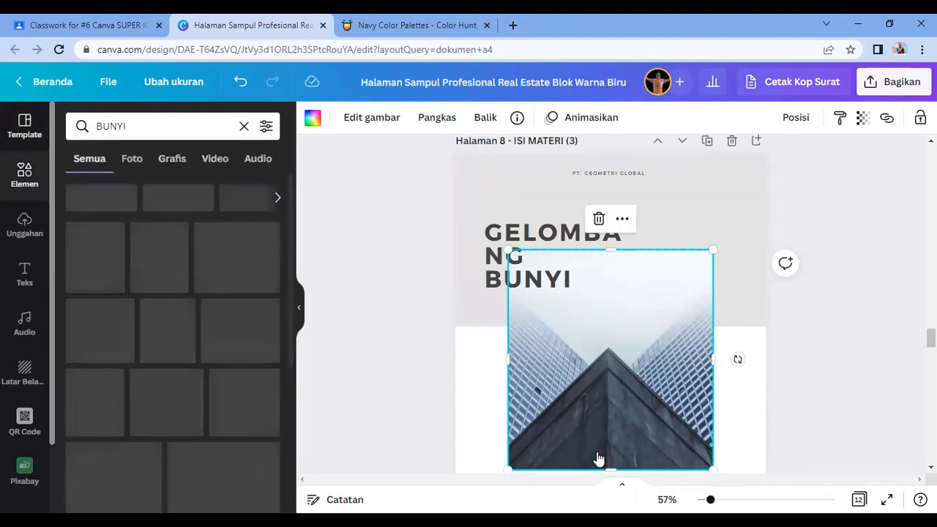
pyautogui.press('Delete')
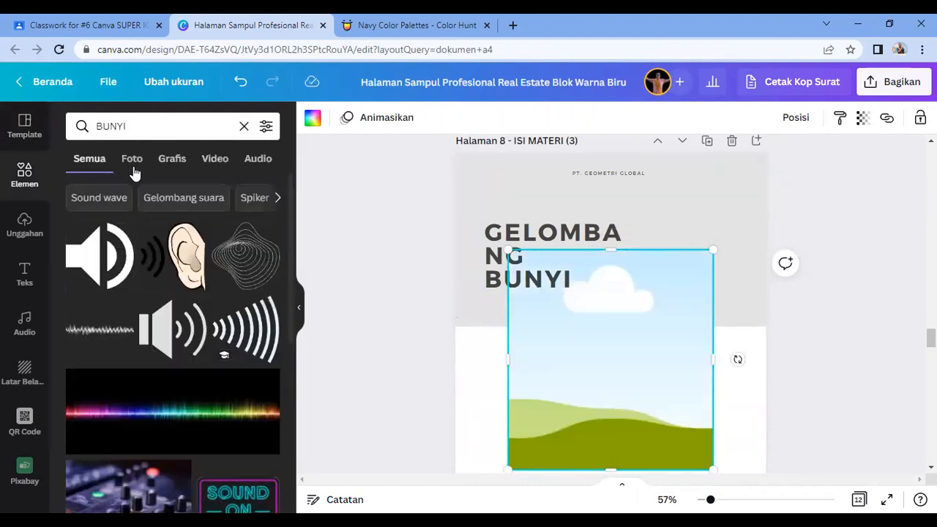
pyautogui.click(133, 167)
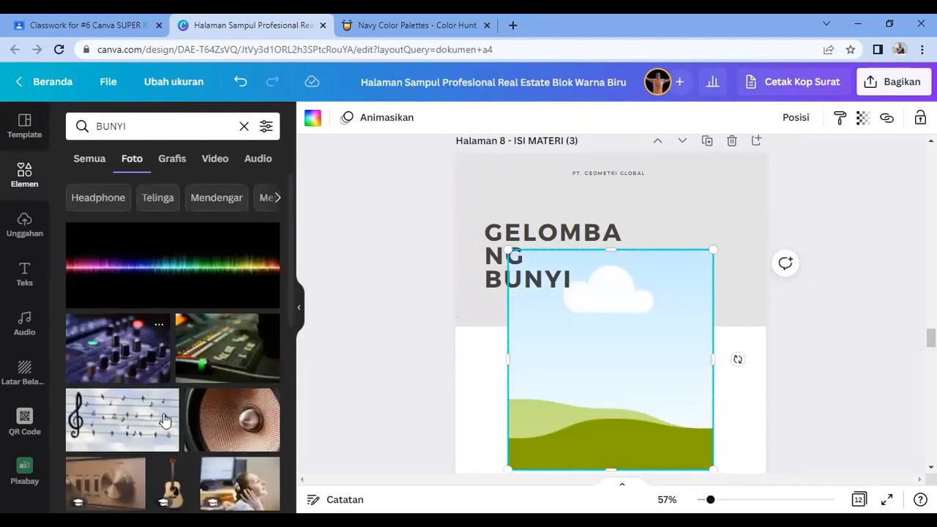
pyautogui.moveTo(140, 437); pyautogui.dragTo(626, 382)
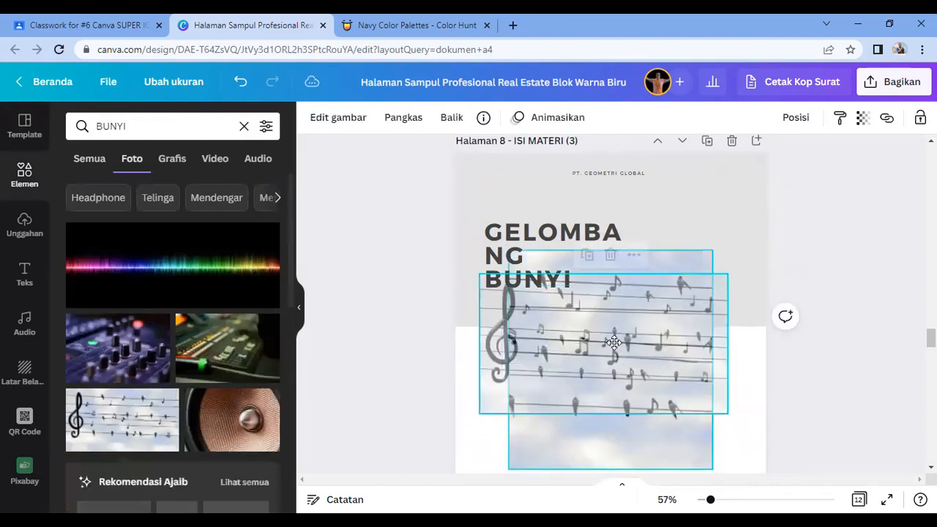
# Step: Centre and enlarge the music-notes photo, then delete the footer website address
pyautogui.scroll(-4, 640, 402)
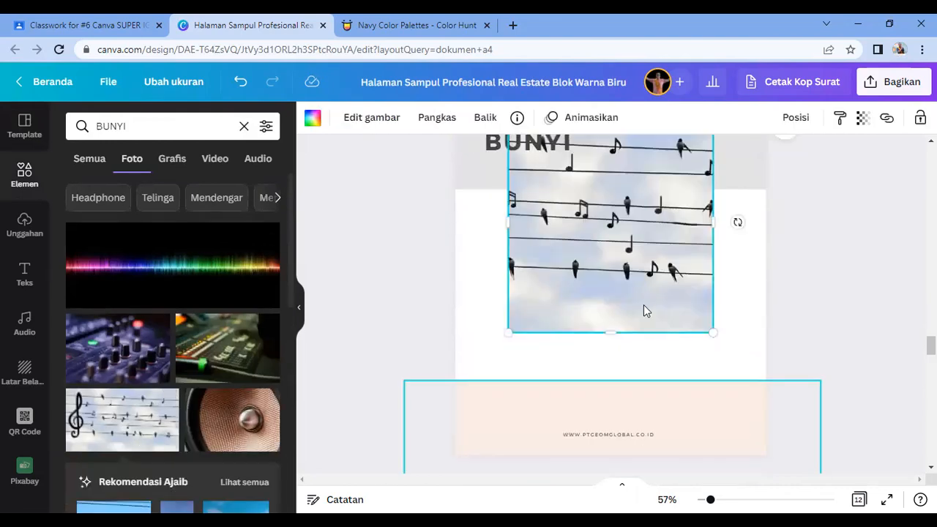
pyautogui.moveTo(642, 320); pyautogui.dragTo(641, 335)
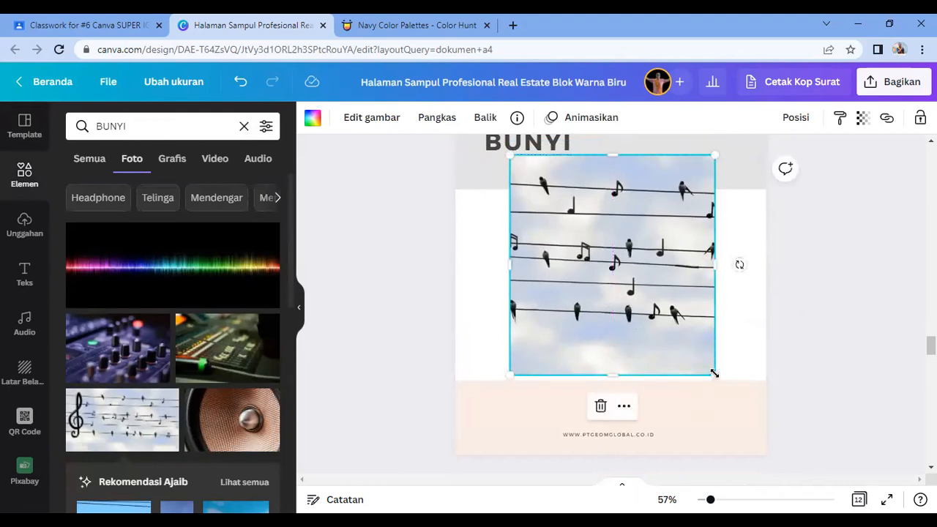
pyautogui.moveTo(714, 375); pyautogui.dragTo(723, 384)
pyautogui.click(829, 336)
pyautogui.scroll(-4, 662, 357)
pyautogui.click(598, 296)
pyautogui.press('Delete')
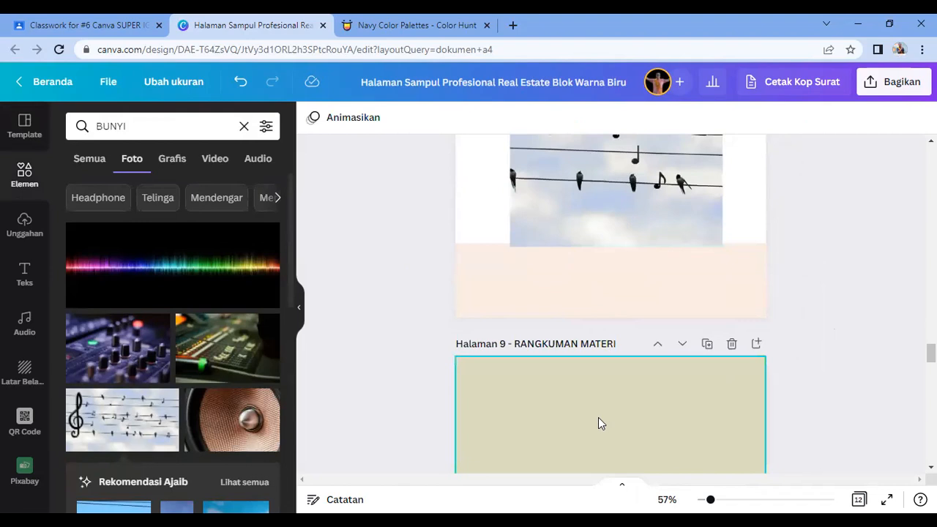
# Step: Add the BAKED FRESH text combination to page 9 and retype BAKED as RANGKUMAN
pyautogui.click(598, 421)
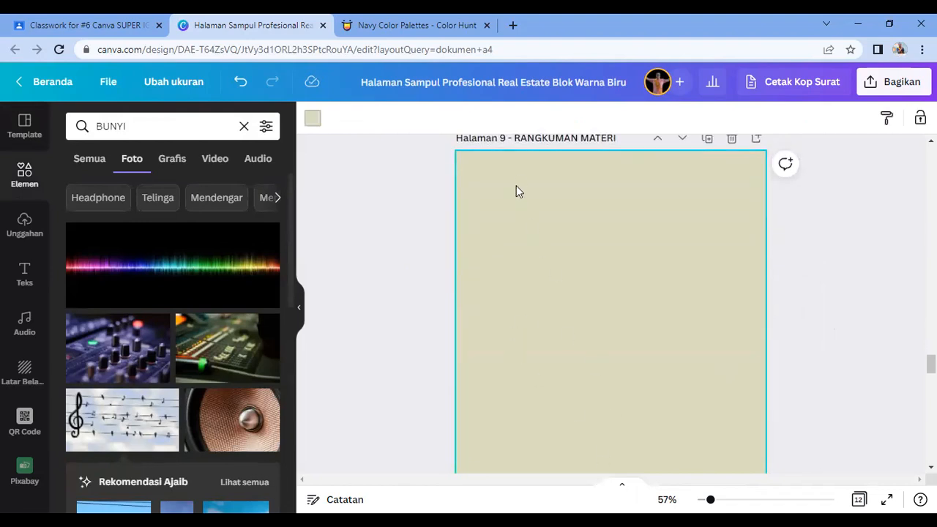
pyautogui.click(22, 278)
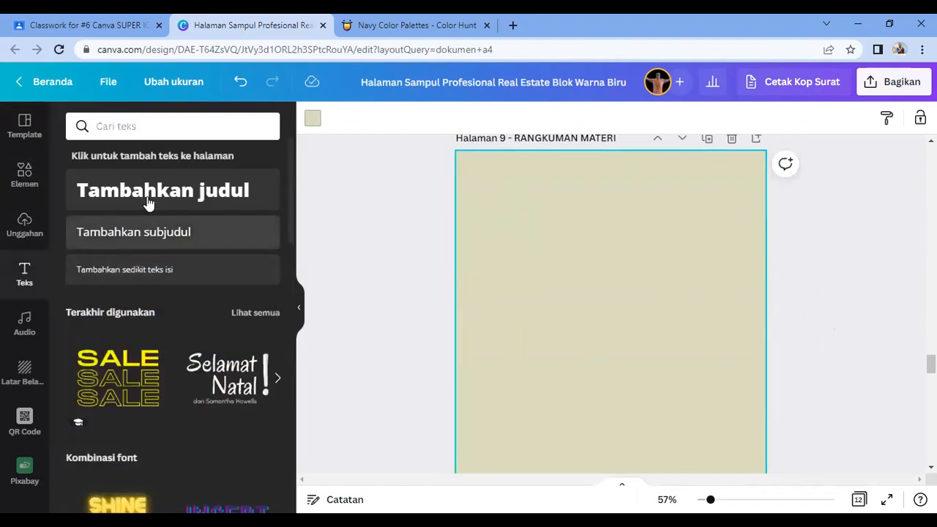
pyautogui.scroll(-4, 207, 349)
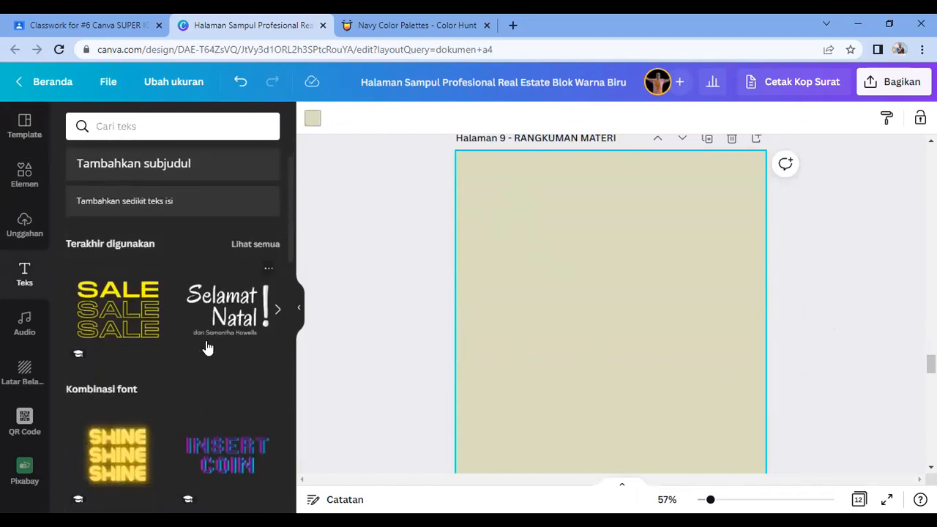
pyautogui.scroll(-2, 224, 431)
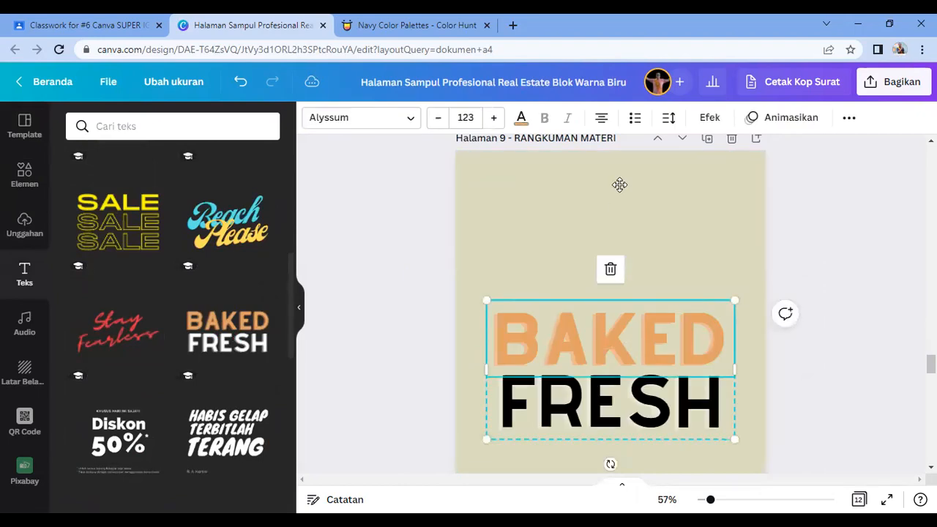
pyautogui.moveTo(628, 342); pyautogui.dragTo(619, 185)
pyautogui.moveTo(727, 281); pyautogui.dragTo(627, 205)
pyautogui.moveTo(584, 172); pyautogui.dragTo(639, 207)
pyautogui.doubleClick(604, 206)
pyautogui.write('RANGKUMAN')
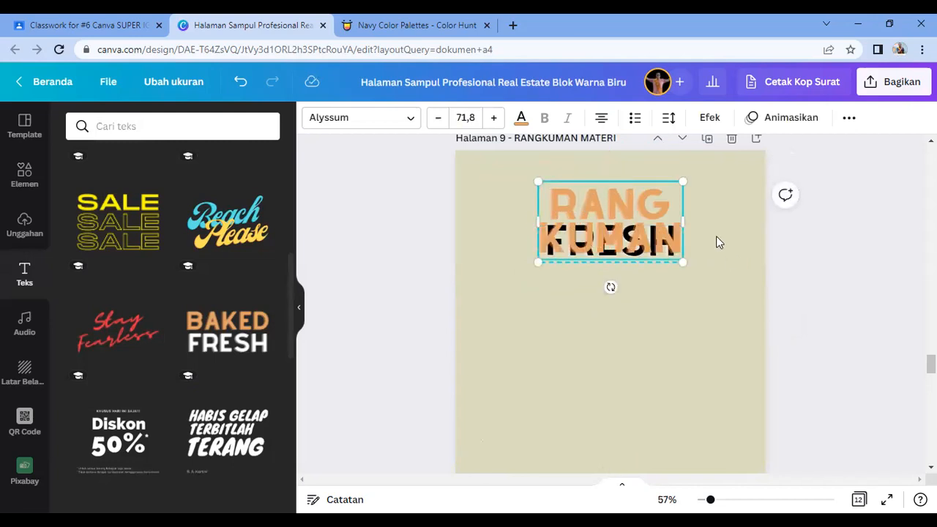
pyautogui.moveTo(697, 221); pyautogui.dragTo(852, 223)
# Step: Ungroup the title, centring RANGKUMAN near the top with FRESH just below it
pyautogui.click(848, 119)
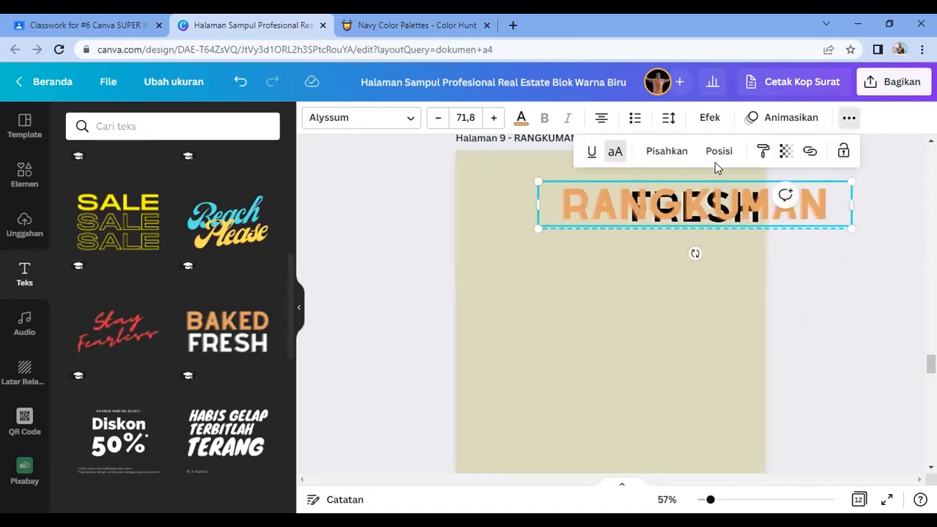
pyautogui.click(670, 159)
pyautogui.click(672, 258)
pyautogui.moveTo(681, 213); pyautogui.dragTo(630, 364)
pyautogui.moveTo(648, 210); pyautogui.dragTo(564, 198)
pyautogui.moveTo(764, 215); pyautogui.dragTo(681, 207)
pyautogui.moveTo(618, 192); pyautogui.dragTo(652, 191)
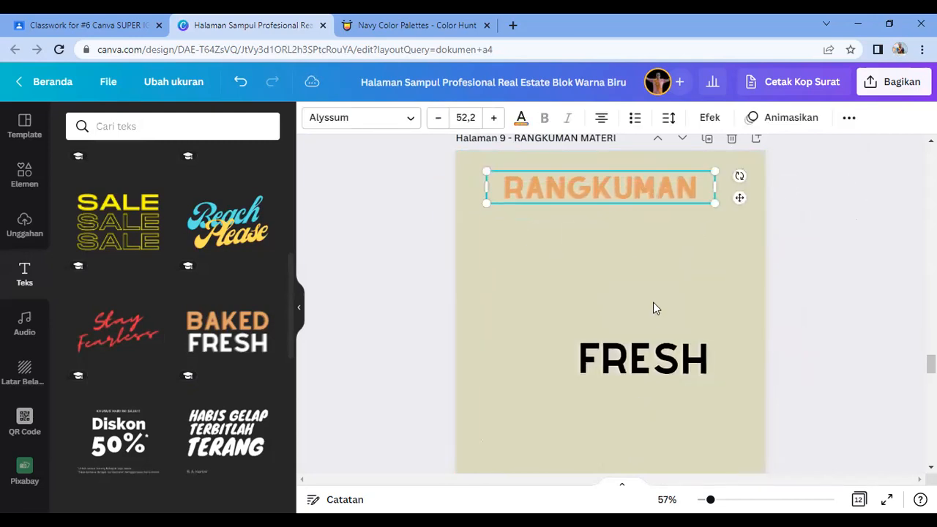
pyautogui.moveTo(659, 364); pyautogui.dragTo(617, 232)
# Step: Replace FRESH with MATERI and reduce its font size two steps
pyautogui.doubleClick(617, 231)
pyautogui.write('MATERI')
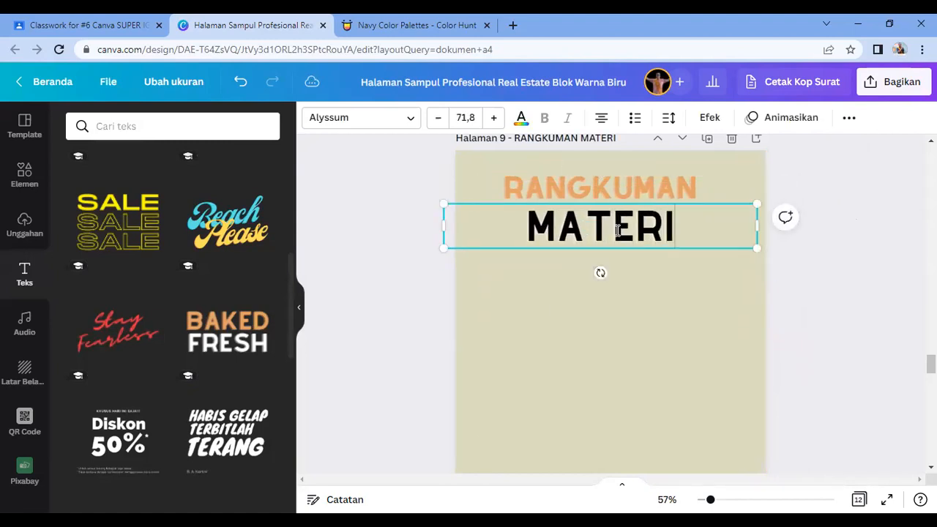
pyautogui.click(665, 344)
pyautogui.click(617, 246)
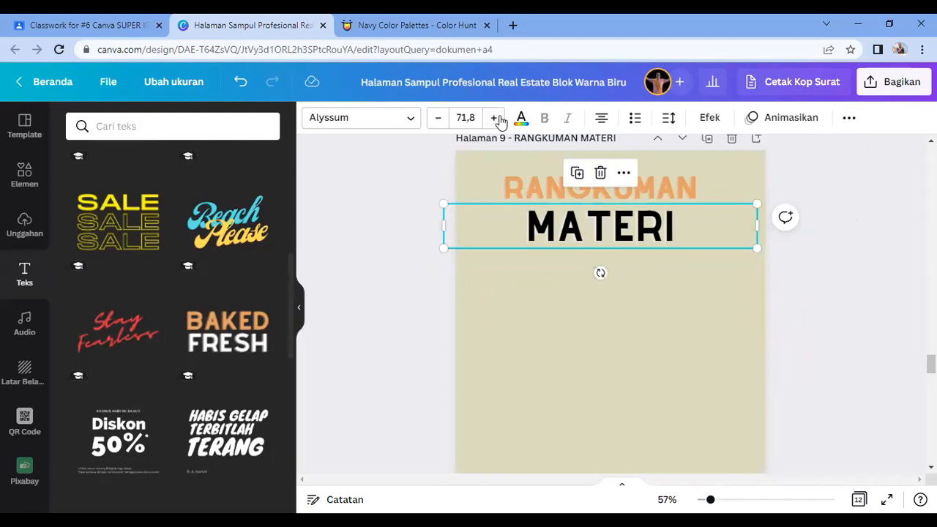
pyautogui.click(438, 118)
pyautogui.click(438, 118)
pyautogui.click(564, 335)
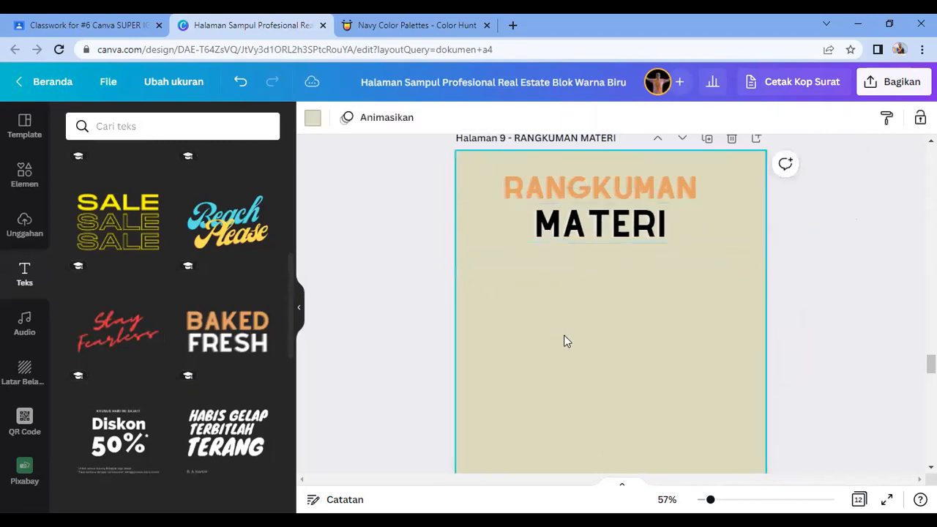
# Step: Search Elements for KERTAS paper images
pyautogui.click(24, 176)
pyautogui.click(105, 126)
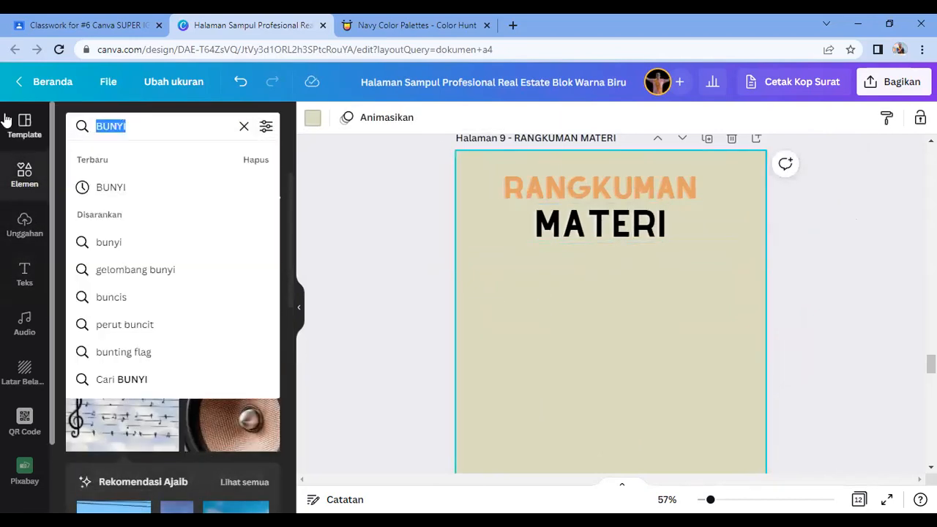
pyautogui.write('KER')
pyautogui.press('Return')
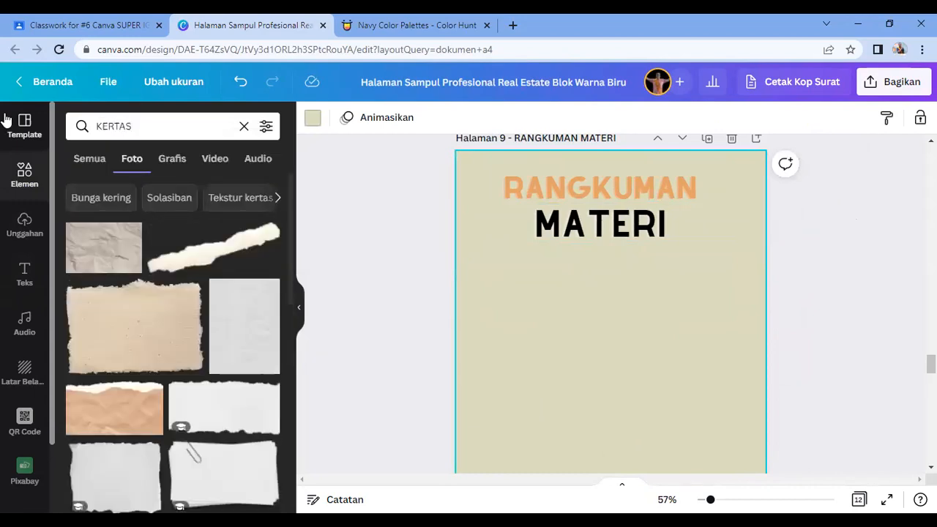
# Step: Enlarge the torn-paper photo and centre it on page 9 below RANGKUMAN MATERI
pyautogui.scroll(-2, 163, 281)
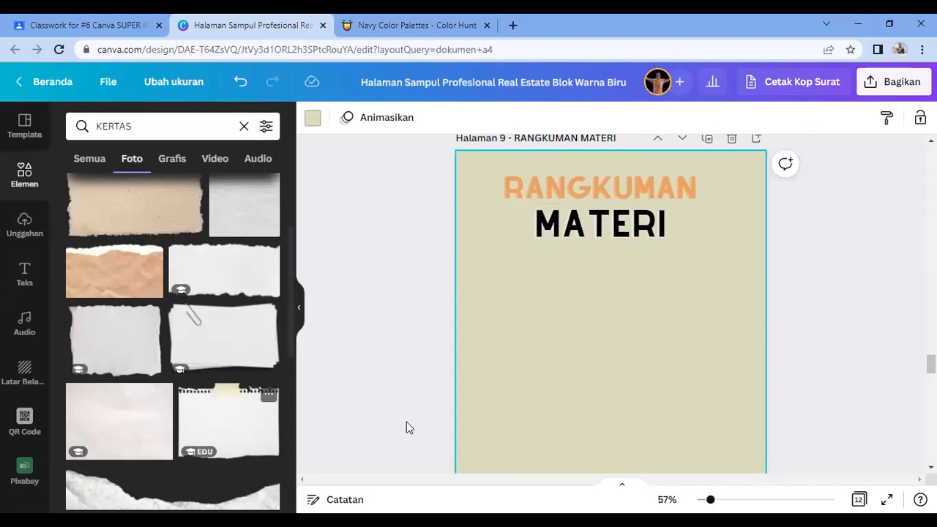
pyautogui.scroll(-2, 703, 374)
pyautogui.moveTo(737, 329); pyautogui.dragTo(754, 360)
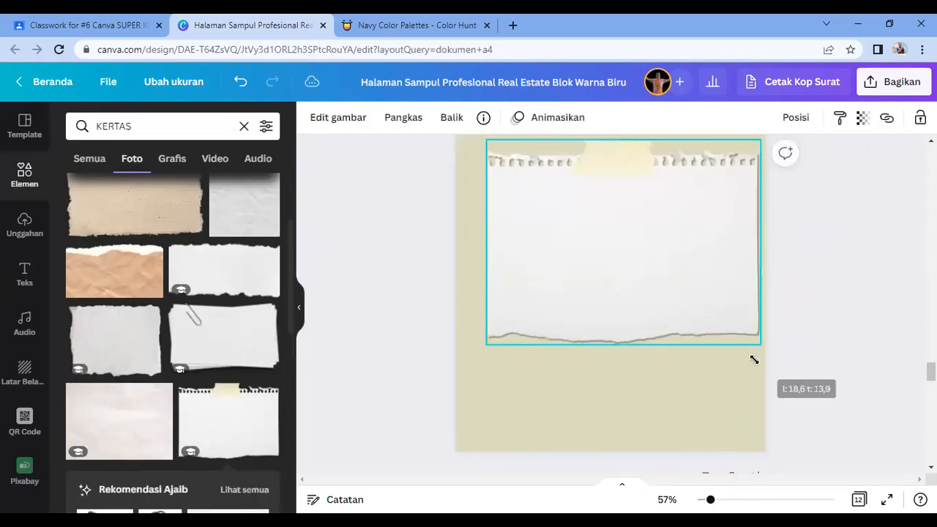
pyautogui.moveTo(688, 312); pyautogui.dragTo(678, 318)
pyautogui.moveTo(610, 379); pyautogui.dragTo(614, 408)
# Step: Stretch the paper photo taller upward so it fills most of the page
pyautogui.scroll(1, 623, 334)
pyautogui.moveTo(610, 214); pyautogui.dragTo(607, 189)
pyautogui.click(865, 346)
pyautogui.click(640, 335)
pyautogui.scroll(-3, 640, 334)
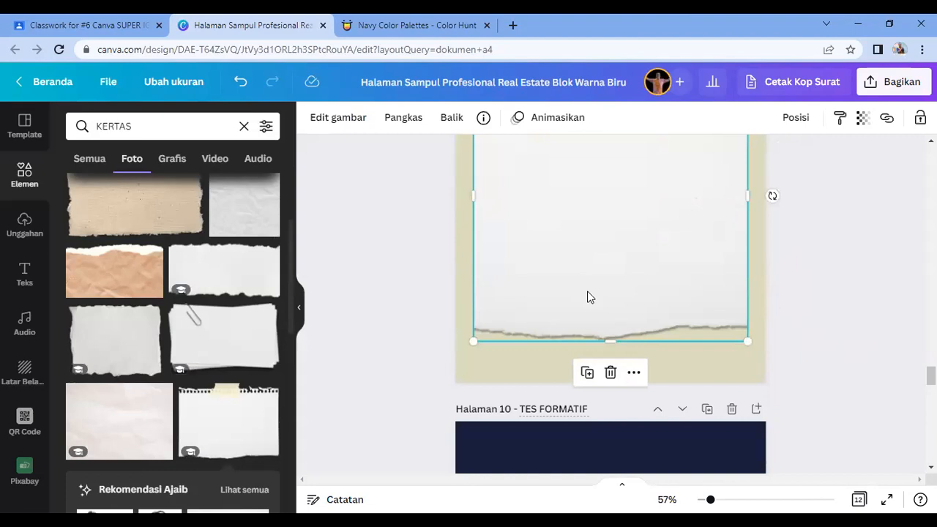
pyautogui.scroll(3, 605, 318)
pyautogui.scroll(1, 620, 354)
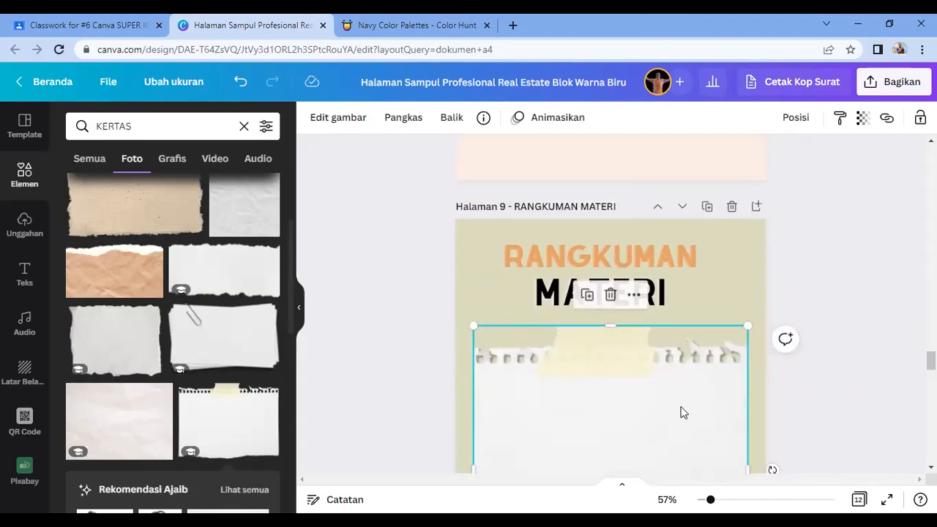
pyautogui.scroll(-3, 643, 440)
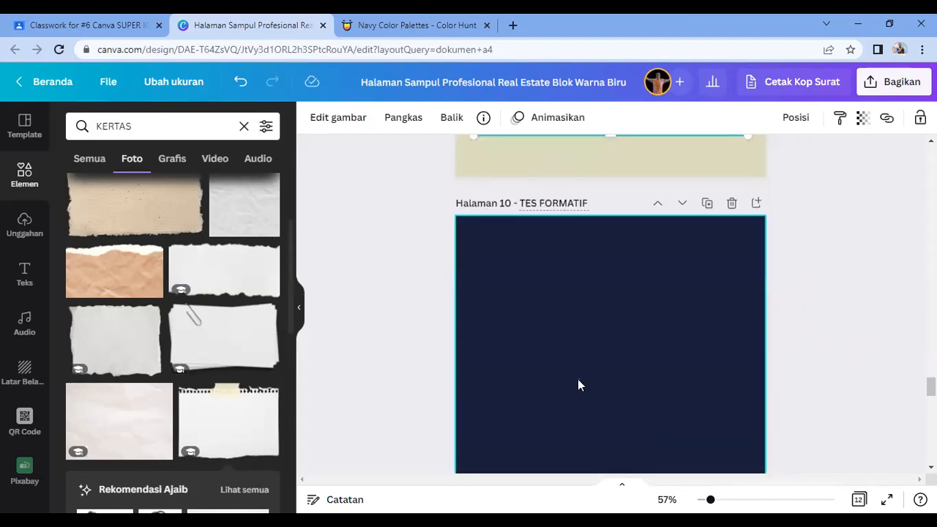
# Step: Paste a copy of the GELOMBANG BUNYI title at the top left of page 10
pyautogui.click(577, 379)
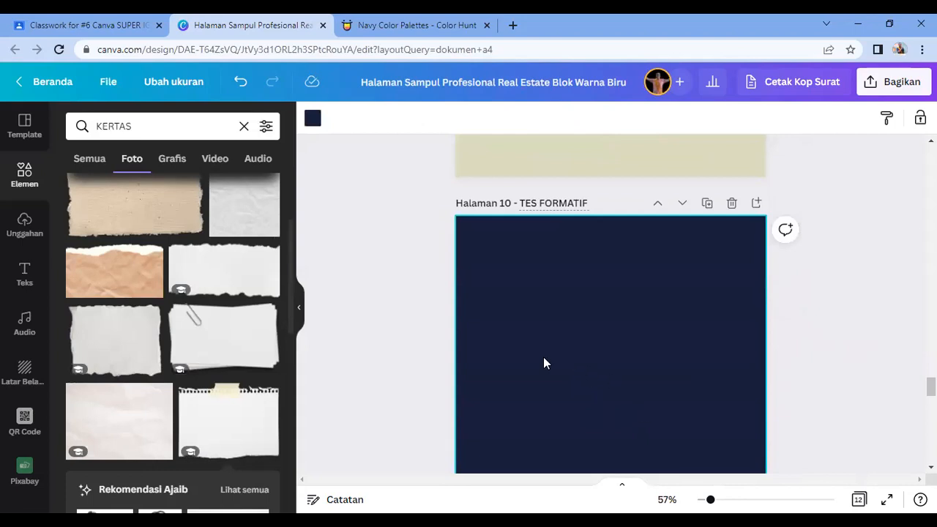
pyautogui.scroll(10, 578, 308)
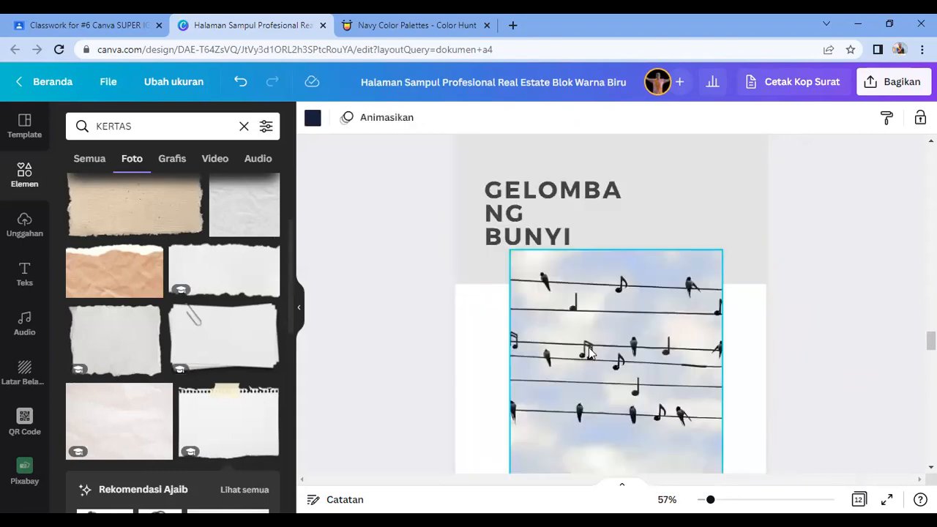
pyautogui.scroll(1, 557, 315)
pyautogui.click(578, 276)
pyautogui.moveTo(642, 256); pyautogui.dragTo(668, 256)
pyautogui.scroll(-5, 640, 315)
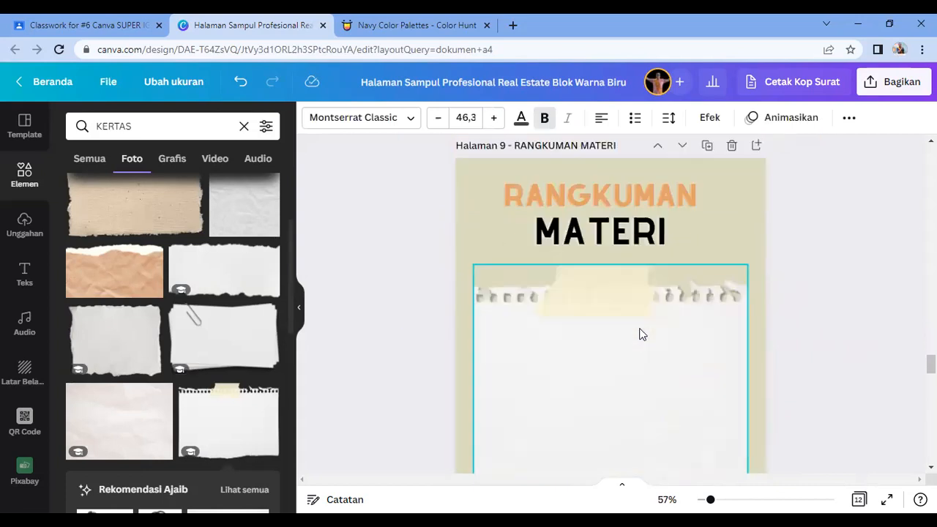
pyautogui.scroll(-5, 639, 334)
pyautogui.click(613, 354)
pyautogui.hotkey('ctrl', 'v')
pyautogui.moveTo(566, 296); pyautogui.dragTo(555, 256)
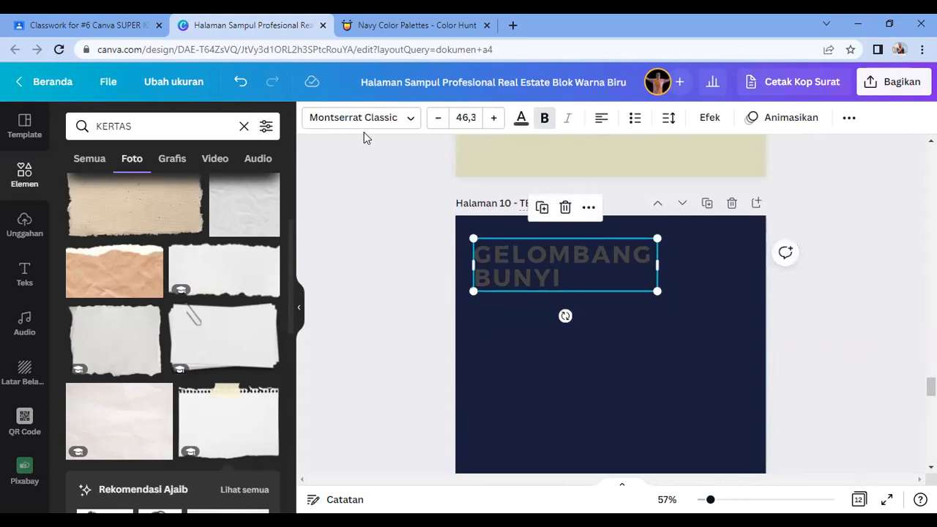
# Step: Make the pasted heading red and retype it as 'TES FORMATIF'
pyautogui.click(521, 118)
pyautogui.scroll(-4, 155, 366)
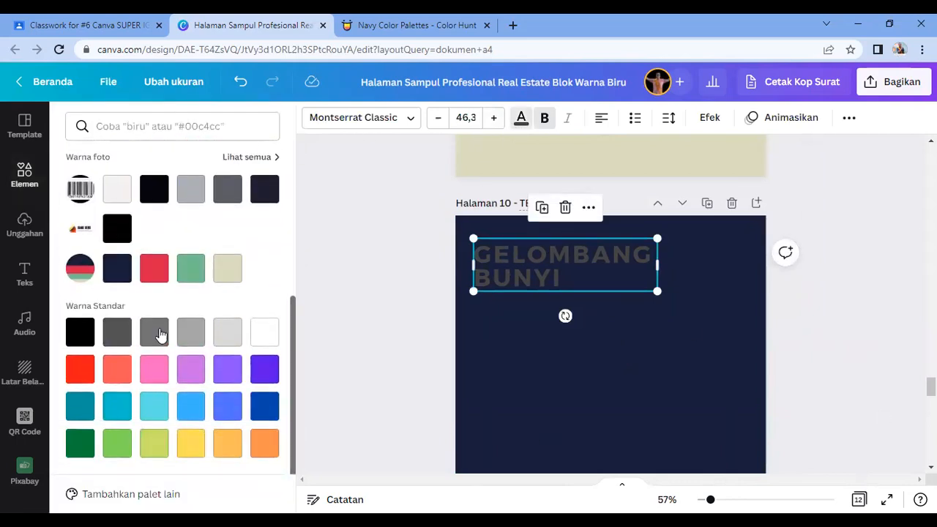
pyautogui.click(154, 268)
pyautogui.doubleClick(551, 282)
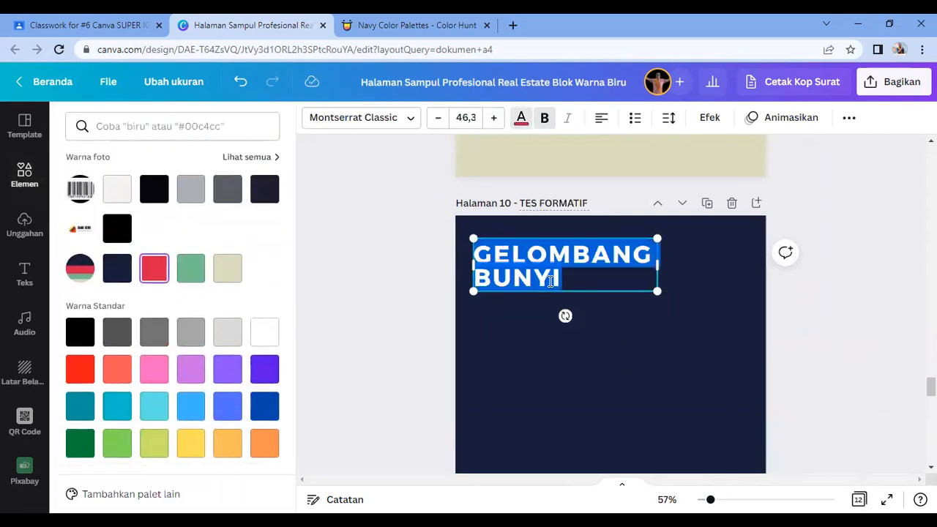
pyautogui.write('TES FORMA')
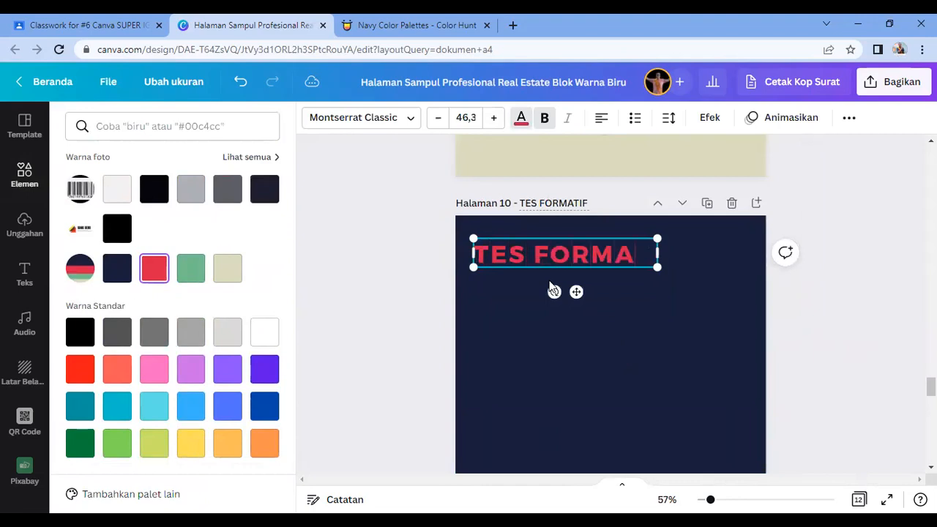
pyautogui.write('TIF')
pyautogui.click(575, 401)
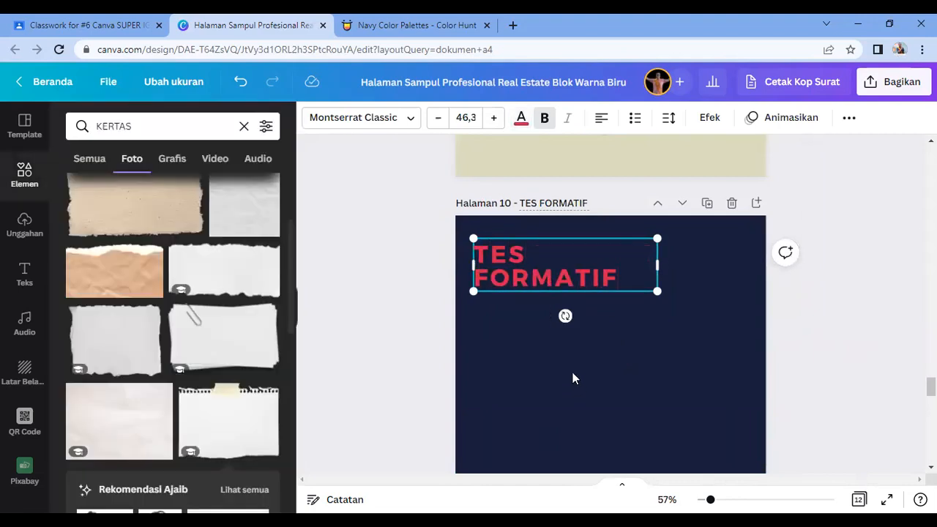
pyautogui.click(526, 273)
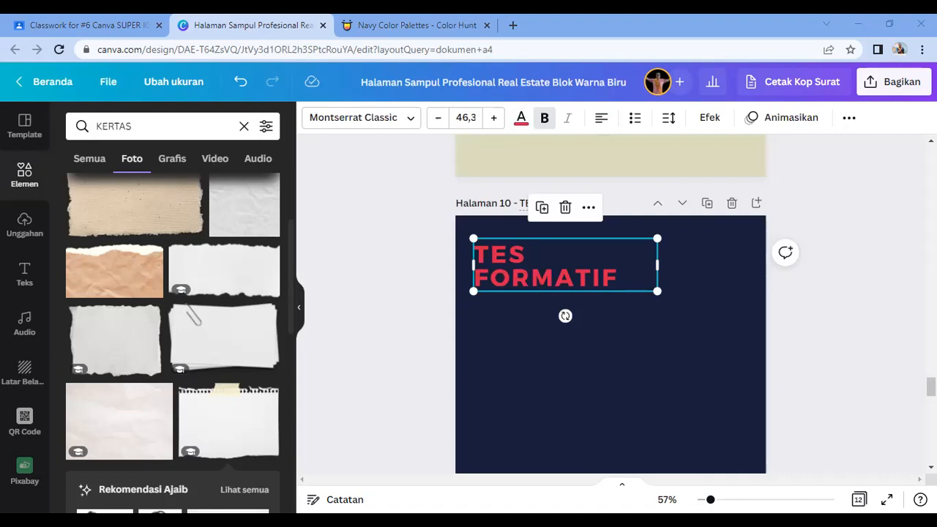
pyautogui.click(551, 360)
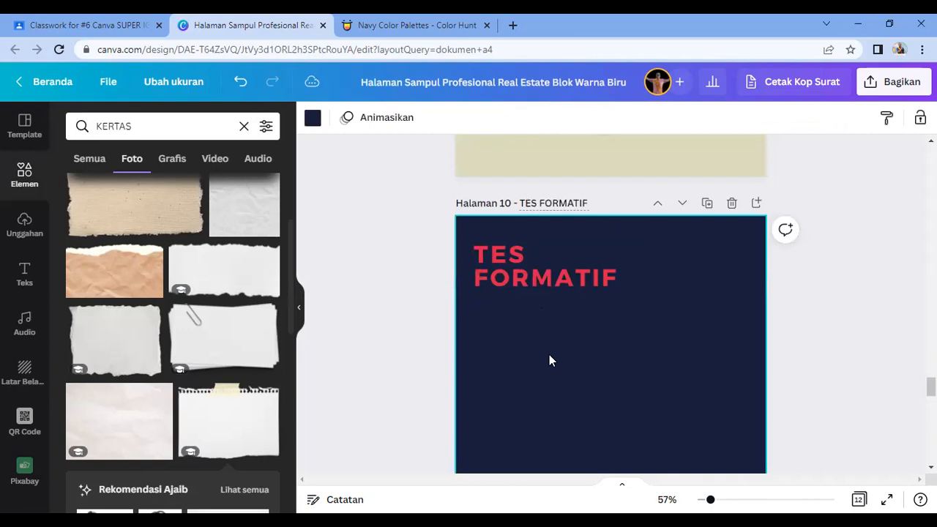
# Step: Add a 'SOAL 1' subheading under the heading, trying Alyssum then Aileron Regular fonts
pyautogui.click(25, 275)
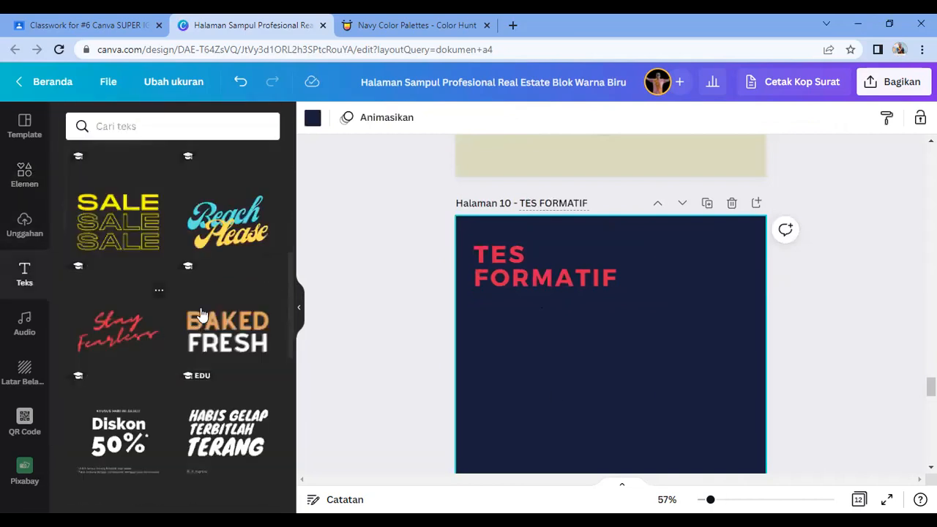
pyautogui.click(180, 232)
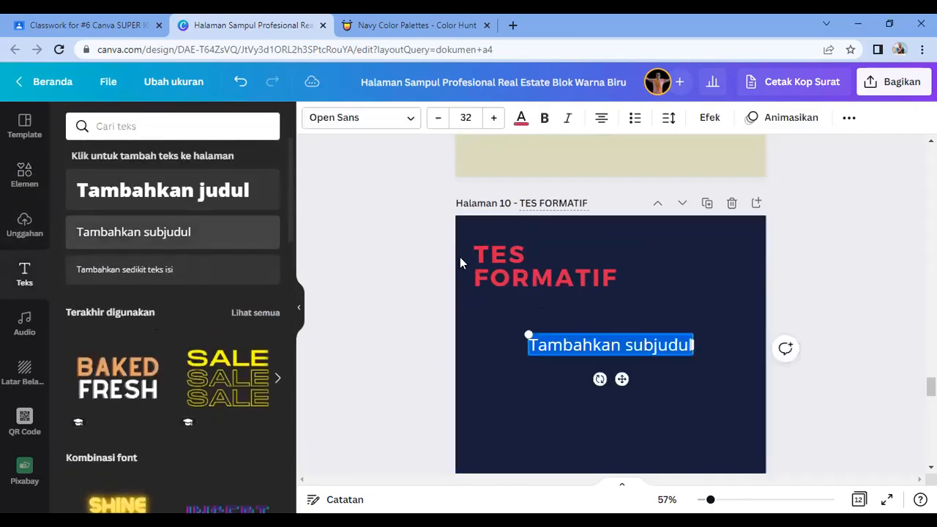
pyautogui.write('SOAL 1')
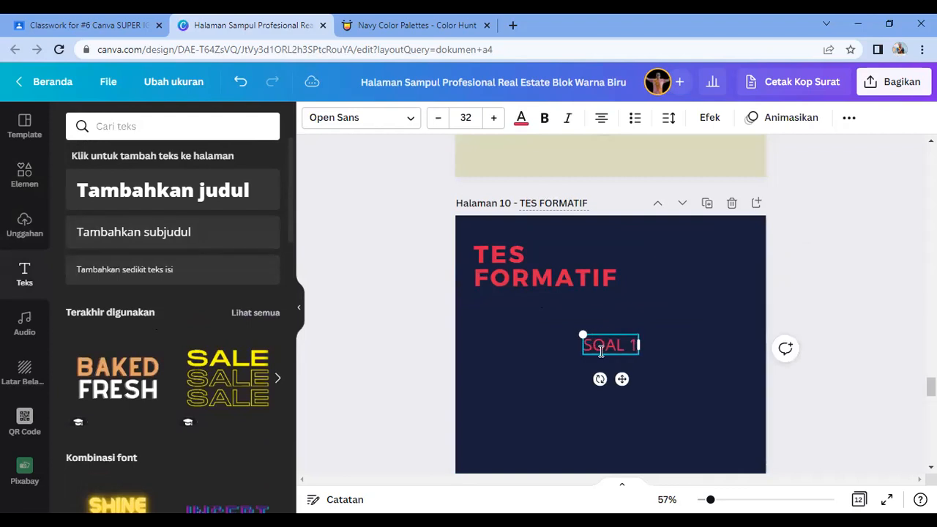
pyautogui.click(626, 368)
pyautogui.moveTo(528, 326); pyautogui.dragTo(511, 318)
pyautogui.click(396, 128)
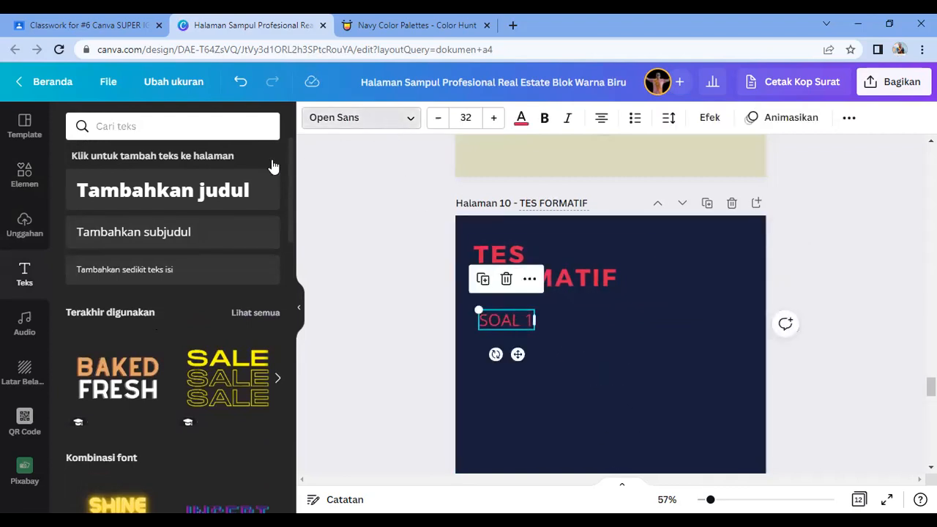
pyautogui.click(94, 214)
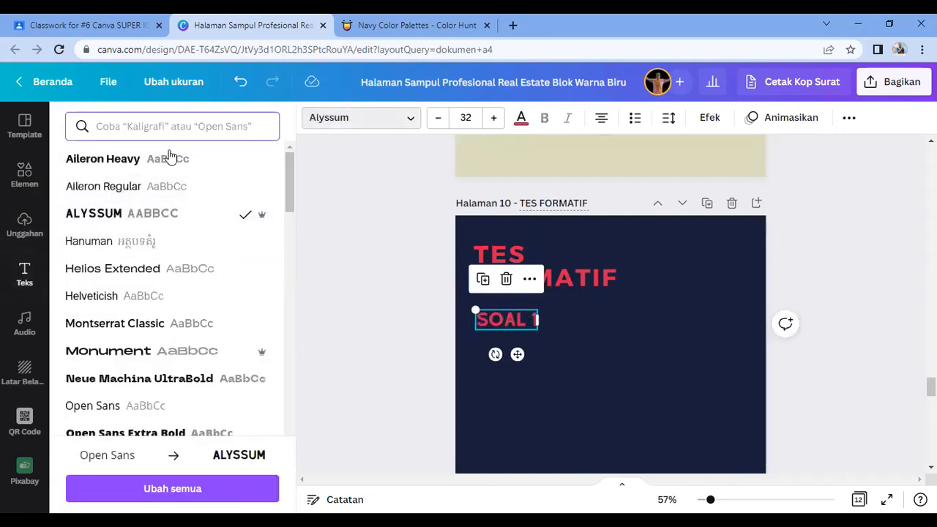
pyautogui.click(93, 187)
pyautogui.click(630, 399)
pyautogui.click(616, 400)
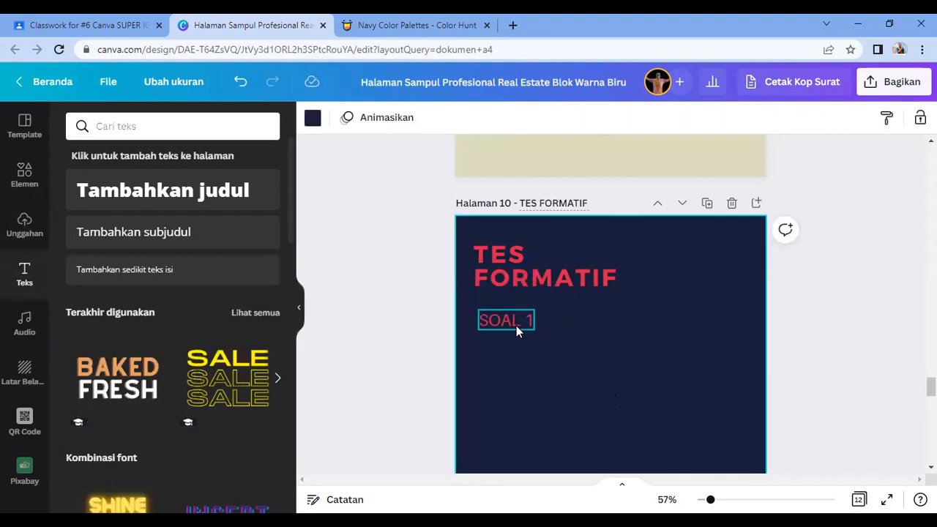
# Step: Add a BRUSH search brush stroke below SOAL 1, stretched wide and slightly thinner
pyautogui.click(22, 185)
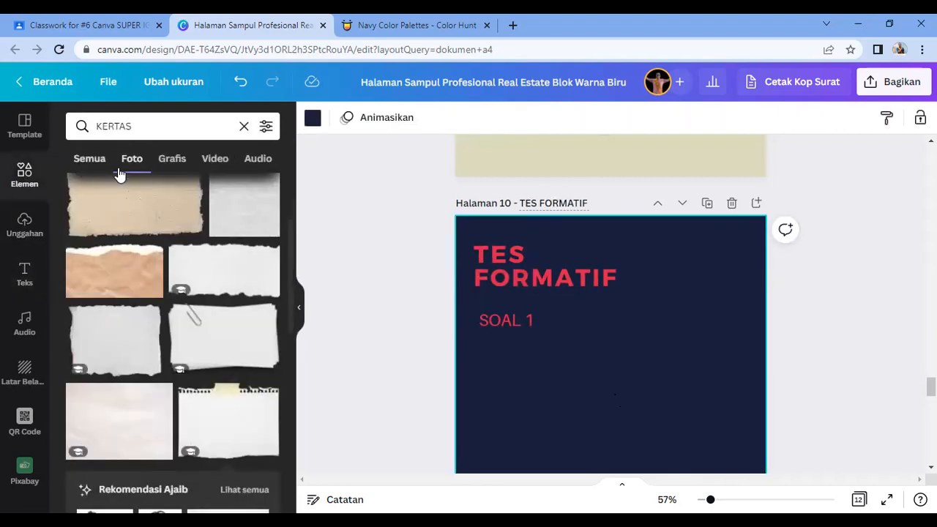
pyautogui.click(154, 124)
pyautogui.write('BRUSH')
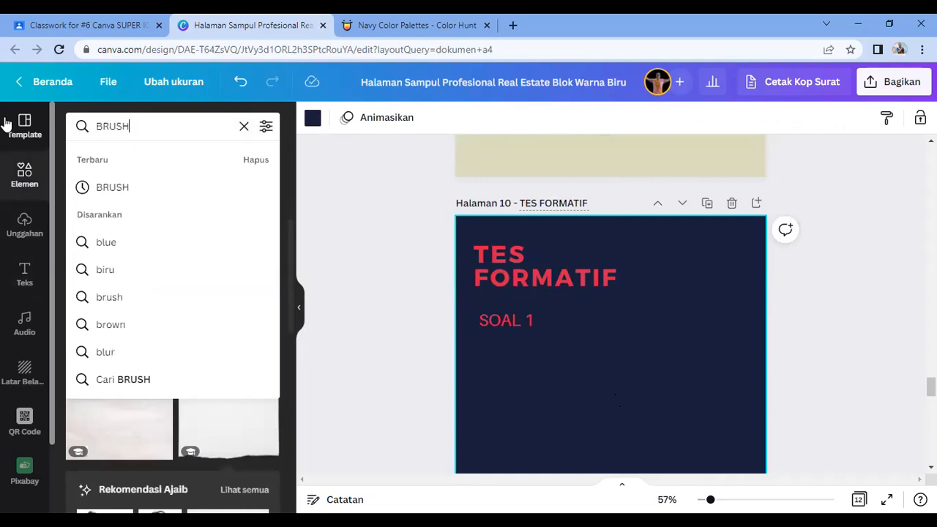
pyautogui.press('Return')
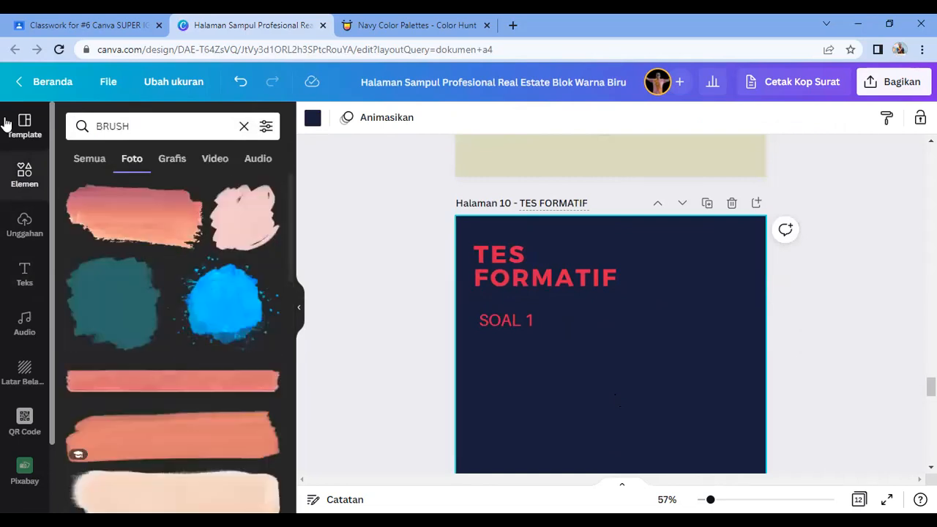
pyautogui.click(171, 381)
pyautogui.moveTo(570, 433)
pyautogui.mouseDown()
pyautogui.moveTo(560, 339)
pyautogui.moveTo(556, 349)
pyautogui.mouseUp()
pyautogui.moveTo(732, 377)
pyautogui.mouseDown()
pyautogui.moveTo(754, 400)
pyautogui.moveTo(759, 368)
pyautogui.mouseUp()
pyautogui.moveTo(620, 375); pyautogui.dragTo(620, 368)
pyautogui.click(514, 372)
# Step: Change the SOAL 1 label's font to Montserrat Classic
pyautogui.click(491, 320)
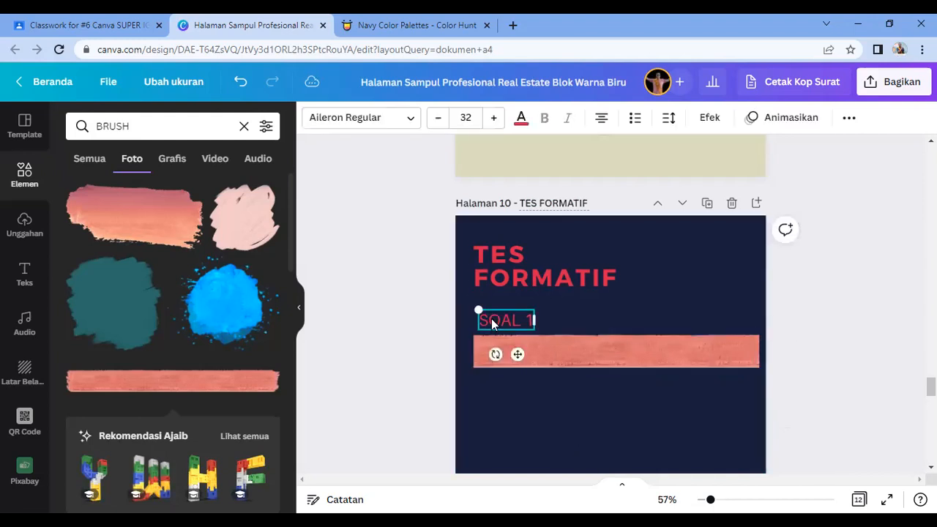
pyautogui.click(397, 121)
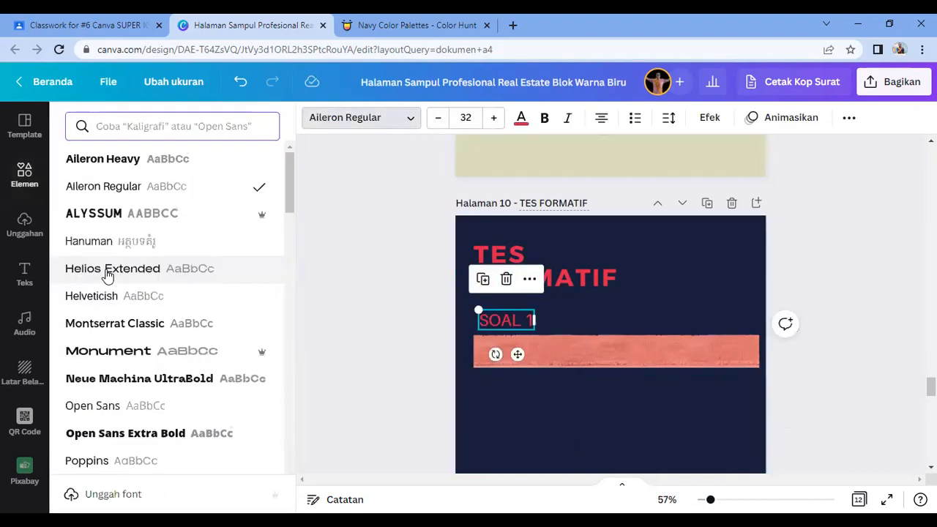
pyautogui.click(107, 324)
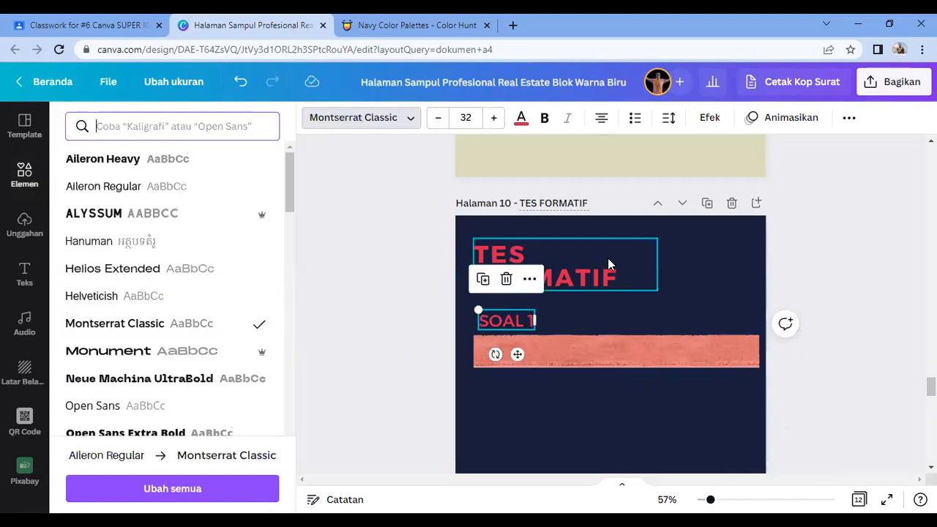
pyautogui.press('Escape')
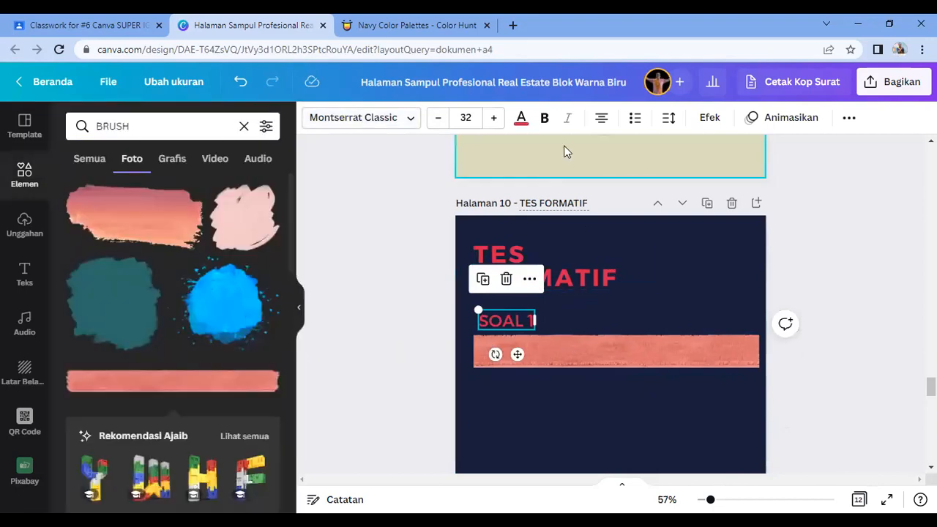
pyautogui.click(522, 117)
# Step: Make the SOAL 1 text white and select it together with its brush bar
pyautogui.click(264, 337)
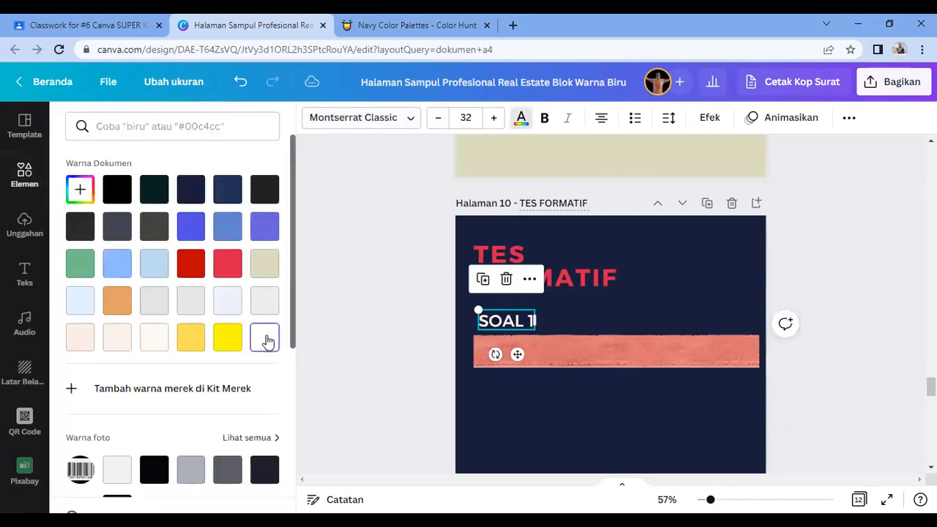
pyautogui.click(520, 402)
pyautogui.moveTo(522, 398); pyautogui.dragTo(486, 307)
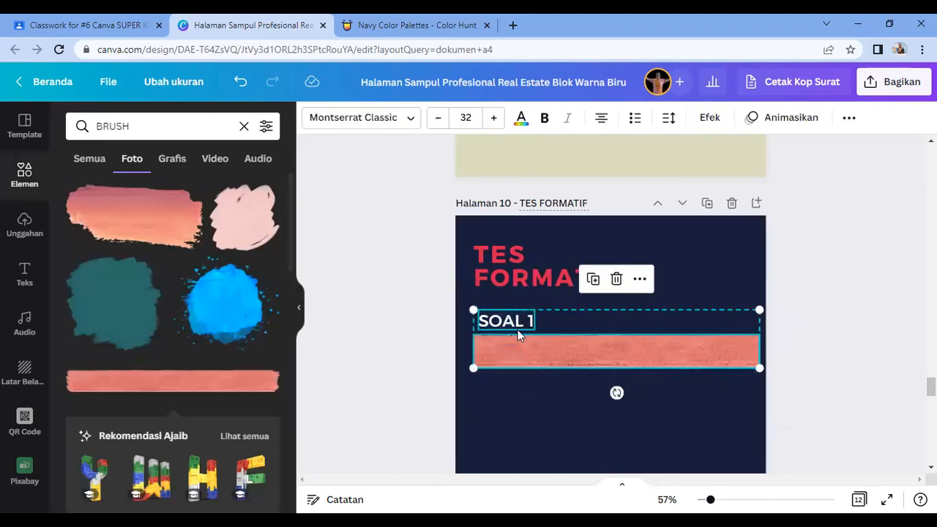
pyautogui.scroll(-1, 491, 419)
pyautogui.click(527, 342)
# Step: Paste two copies of the label and brush bar below, aligning the middle bar
pyautogui.hotkey('ctrl', 'v')
pyautogui.moveTo(565, 291)
pyautogui.mouseDown()
pyautogui.moveTo(550, 369)
pyautogui.moveTo(554, 353)
pyautogui.mouseUp()
pyautogui.hotkey('ctrl', 'v')
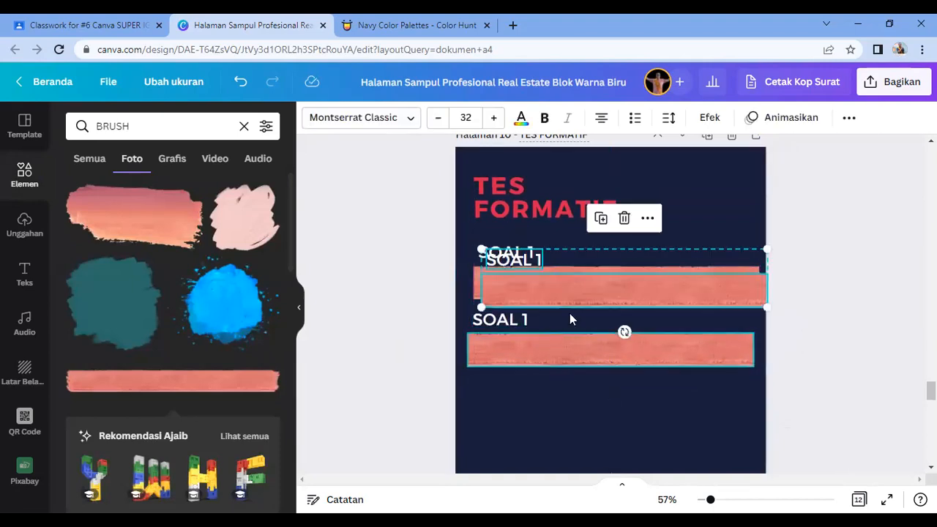
pyautogui.moveTo(577, 398); pyautogui.dragTo(564, 412)
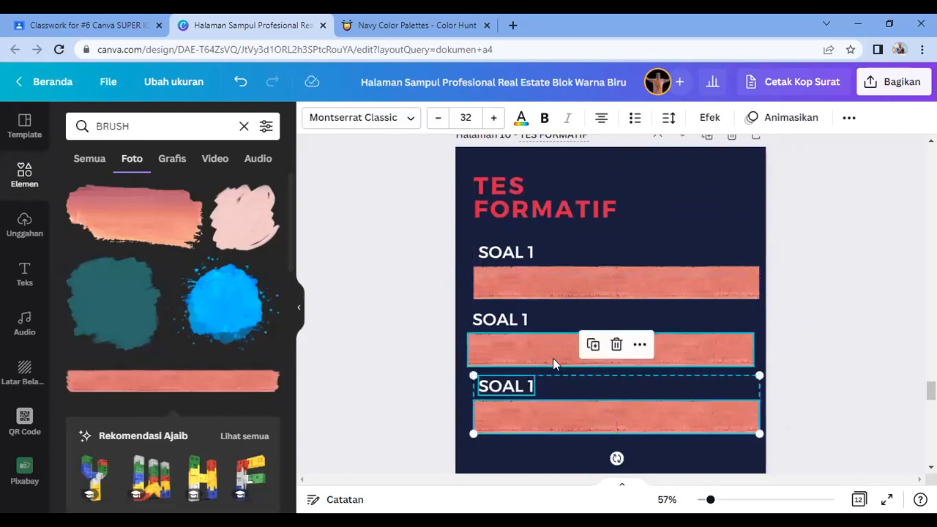
pyautogui.click(553, 358)
pyautogui.press('Right')
pyautogui.press('Right')
pyautogui.press('Right')
pyautogui.press('Right')
pyautogui.press('Right')
pyautogui.press('Right')
pyautogui.press('Right')
pyautogui.press('Right')
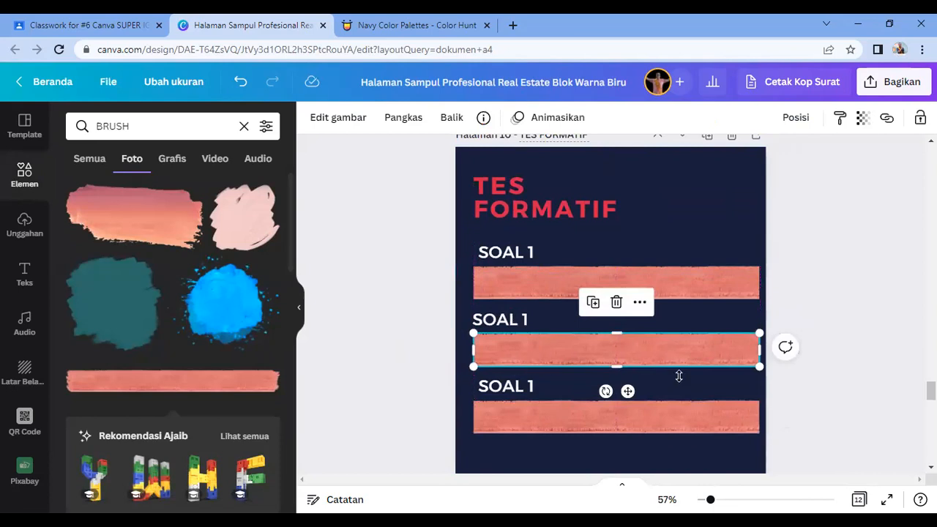
# Step: Relabel the middle and bottom copies as 'SOAL 2' and 'SOAL 3'
pyautogui.click(827, 292)
pyautogui.click(525, 322)
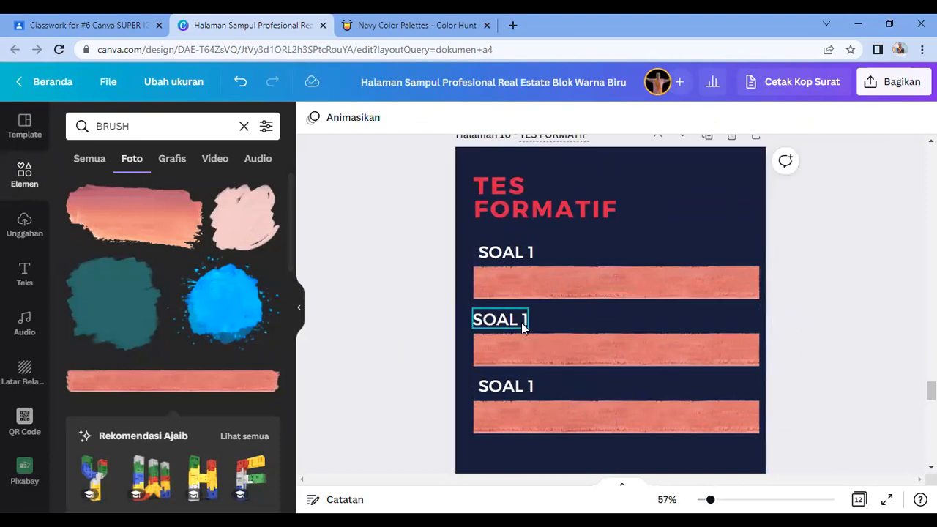
pyautogui.press('BackSpace')
pyautogui.write('2')
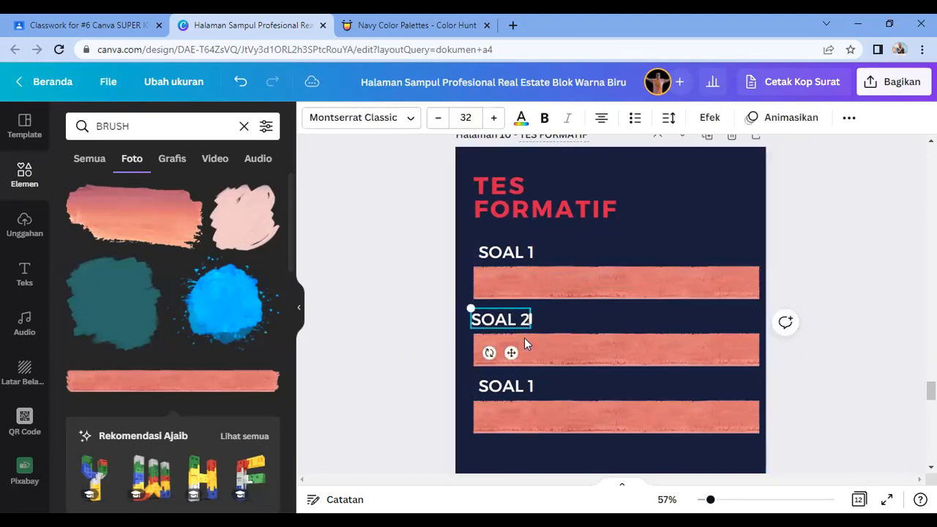
pyautogui.click(527, 386)
pyautogui.press('BackSpace')
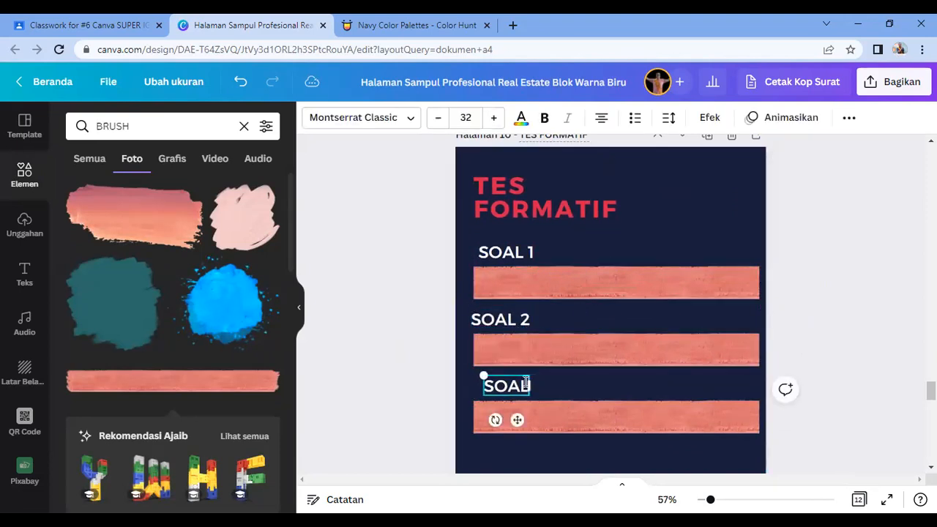
pyautogui.write('3')
pyautogui.click(886, 309)
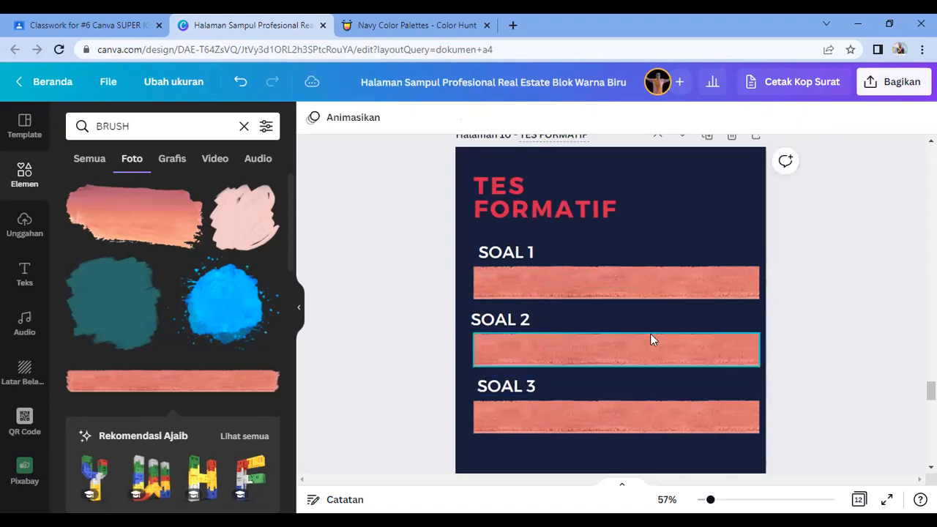
# Step: Replace the top label with one widened line of placeholder text
pyautogui.click(525, 259)
pyautogui.click(514, 253)
pyautogui.hotkey('ctrl', 'a')
pyautogui.write('AGAHAGAGAGAGAGAG')
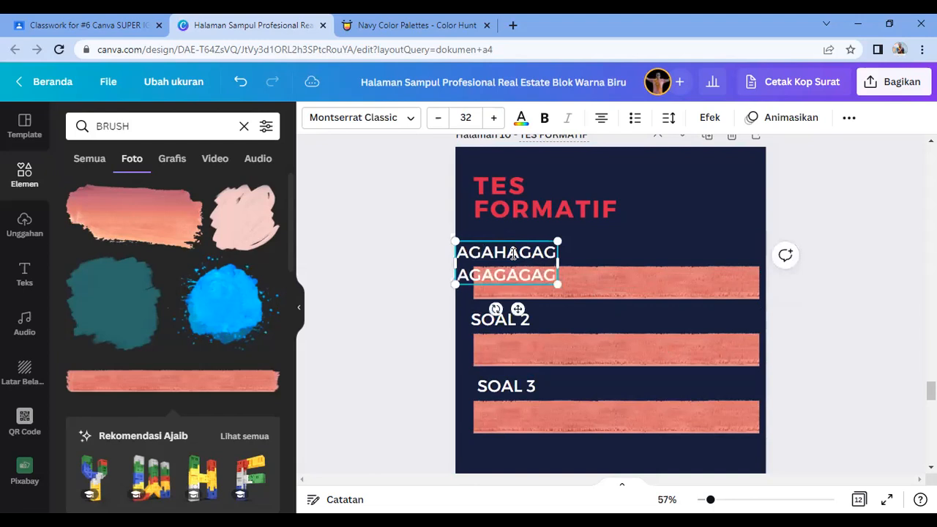
pyautogui.write('AGAGAGAGAG')
pyautogui.moveTo(561, 277); pyautogui.dragTo(771, 255)
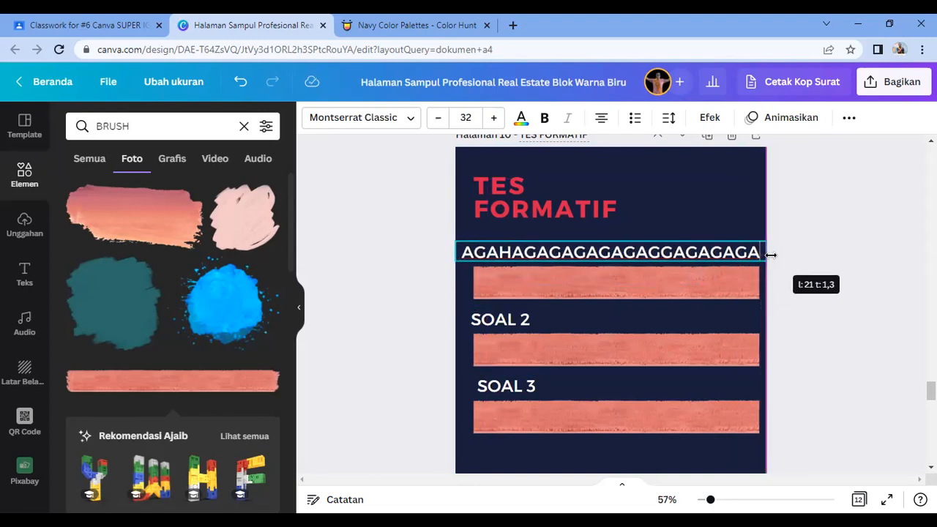
pyautogui.click(384, 118)
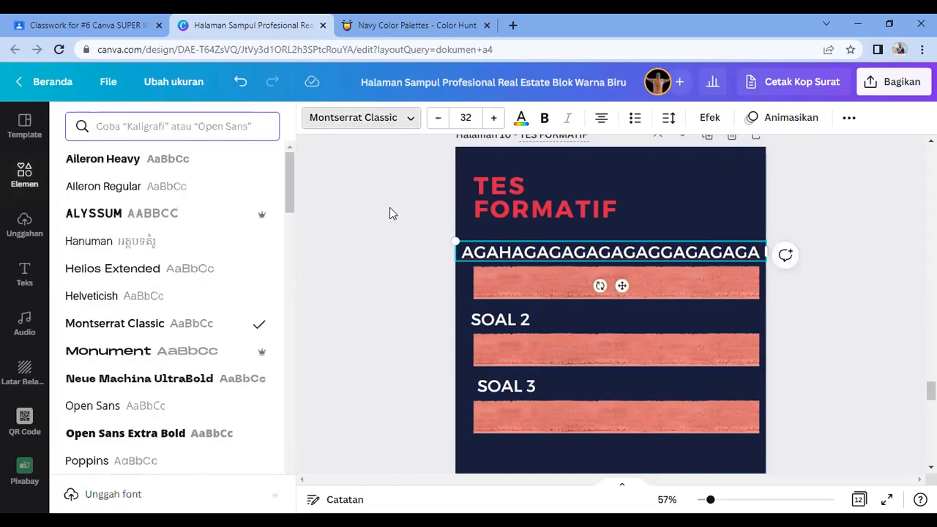
pyautogui.doubleClick(522, 253)
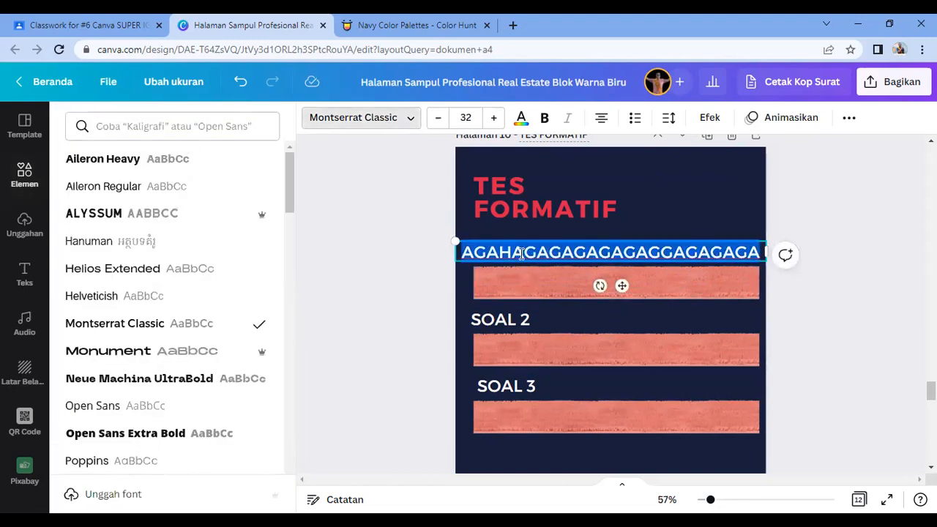
pyautogui.write('asaaaaaaaaaaaaaaaaaaaaa')
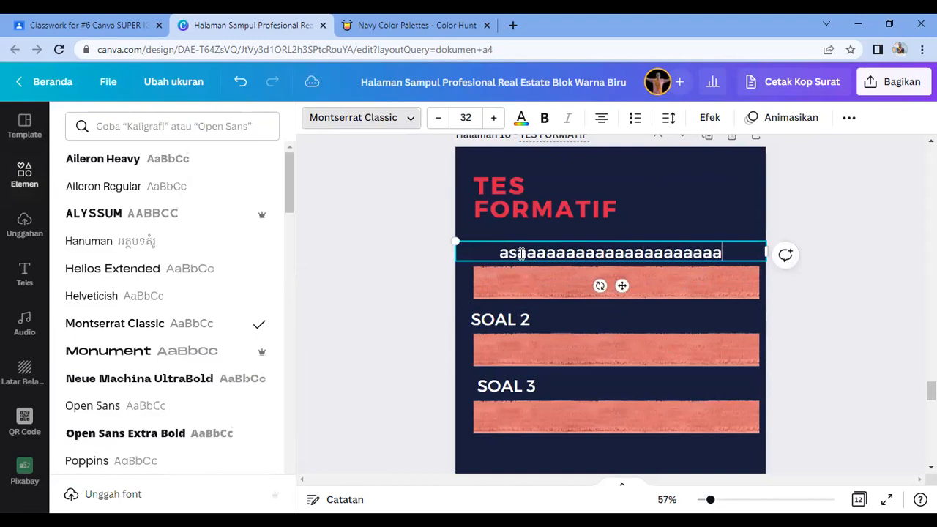
pyautogui.press('Escape')
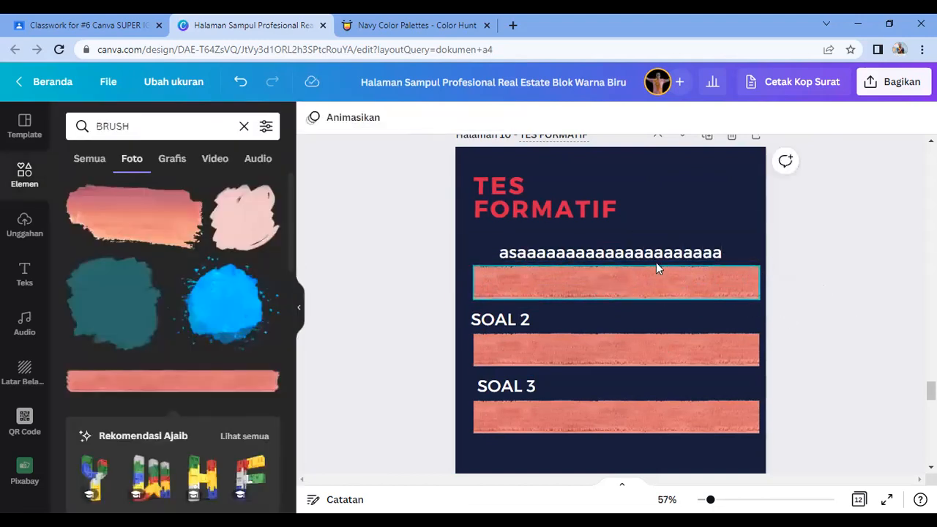
# Step: Left-align the first question text and position it just above the first bar
pyautogui.click(601, 119)
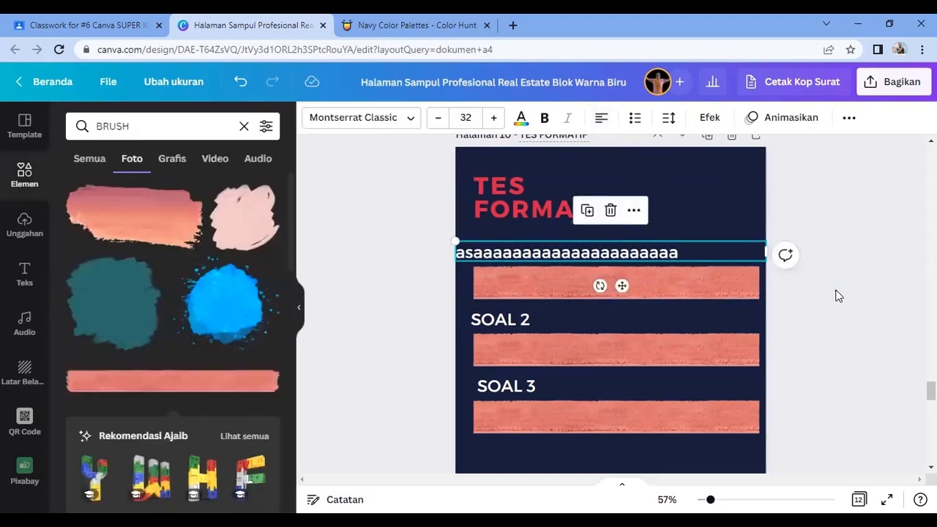
pyautogui.moveTo(601, 250); pyautogui.dragTo(623, 254)
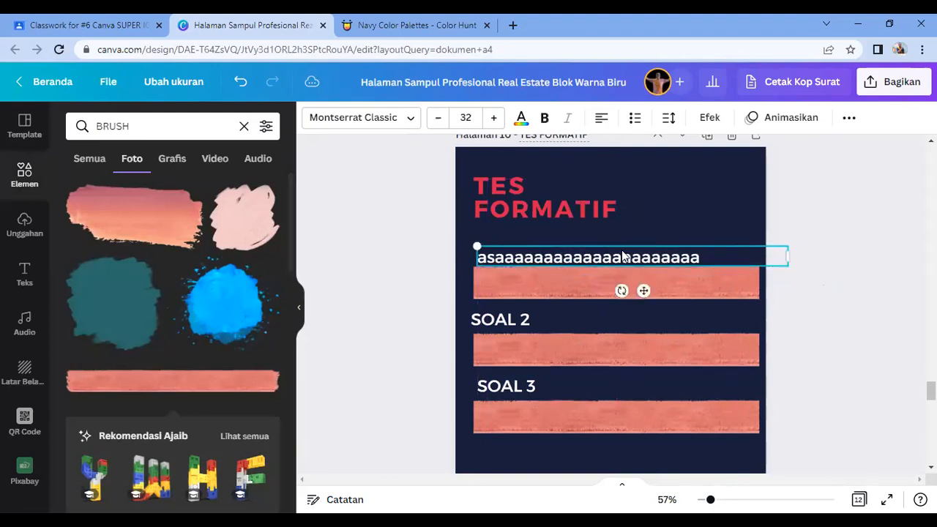
pyautogui.moveTo(773, 252); pyautogui.dragTo(768, 248)
pyautogui.click(871, 296)
pyautogui.click(592, 253)
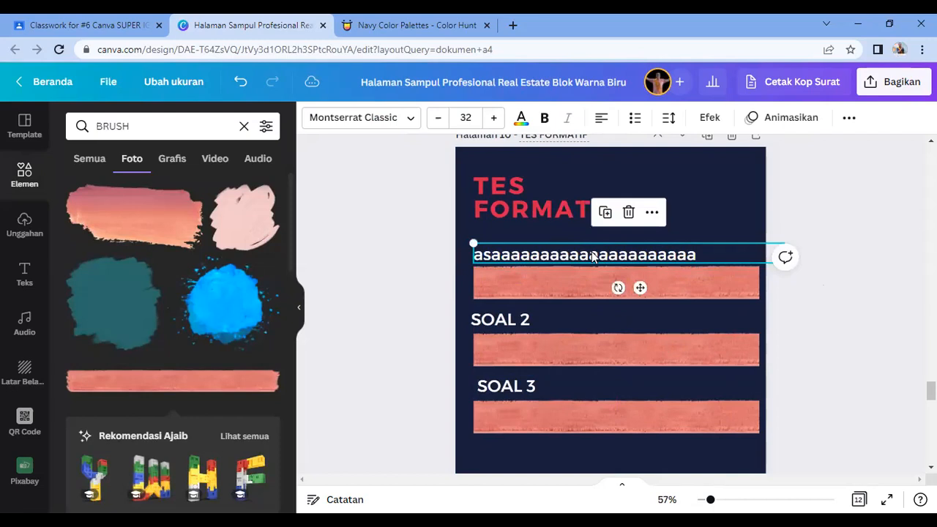
pyautogui.scroll(2, 603, 285)
pyautogui.scroll(-4, 602, 291)
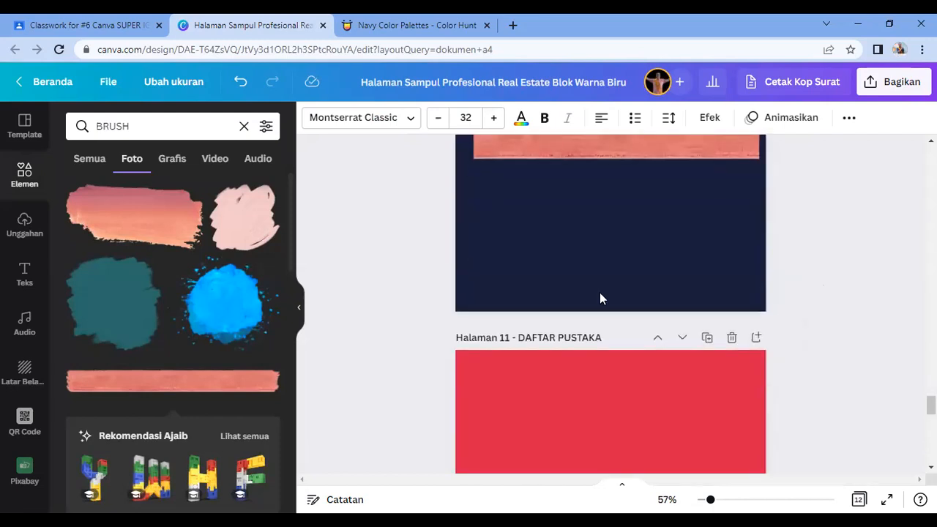
# Step: Add a large pale-pink brush stroke to page 11, spilling past its lower-right edge
pyautogui.click(571, 364)
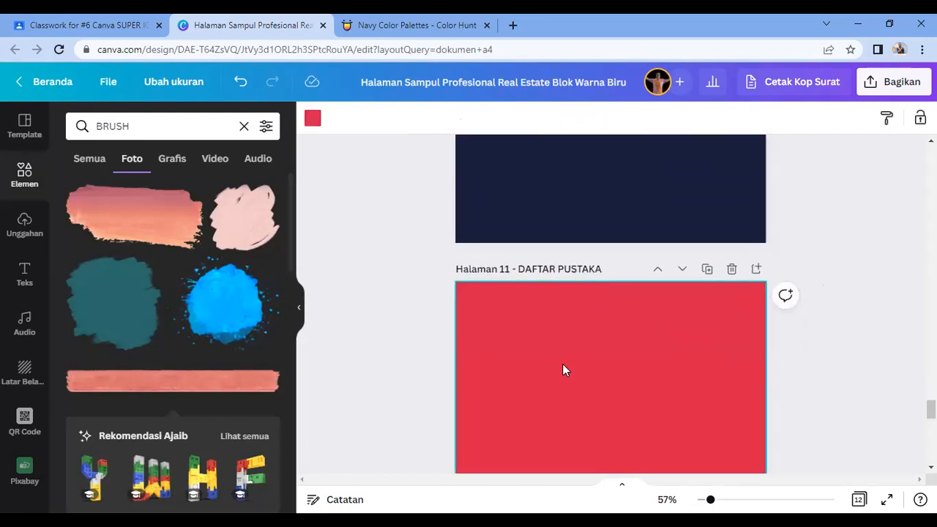
pyautogui.scroll(-2, 562, 364)
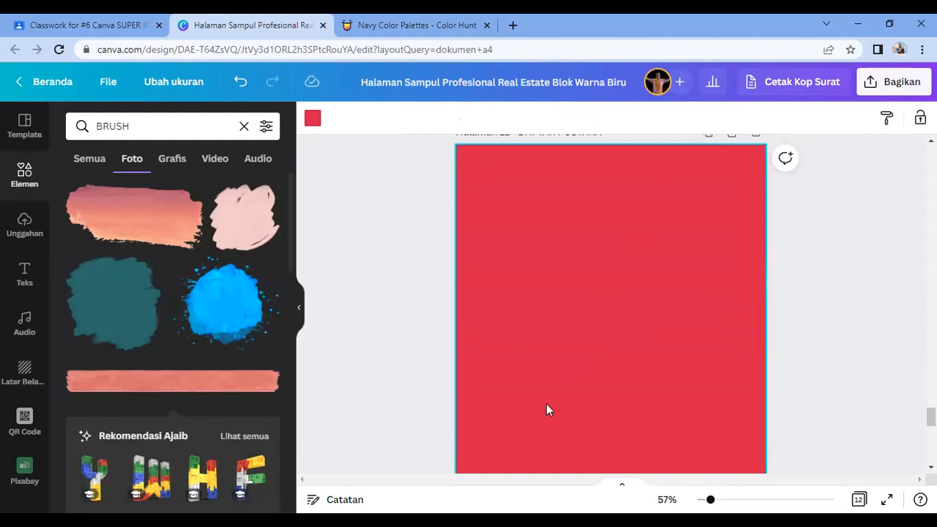
pyautogui.scroll(-2, 544, 402)
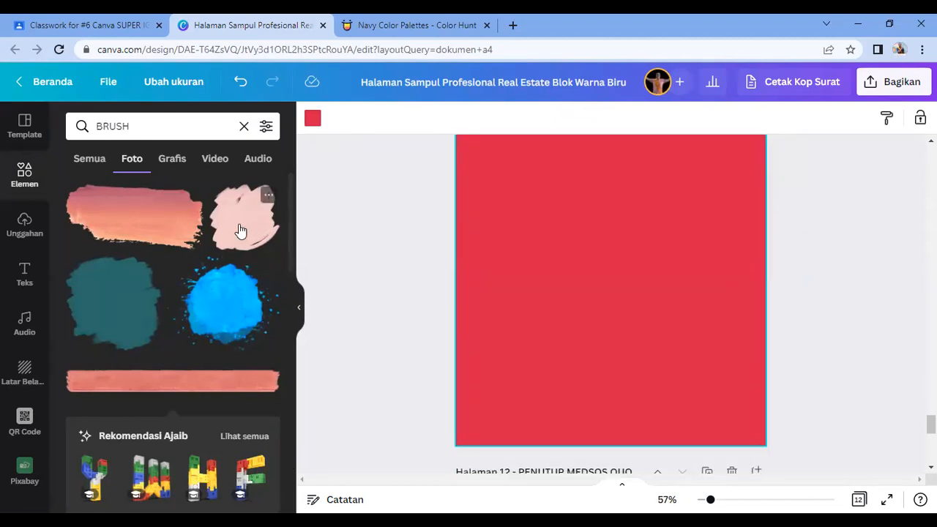
pyautogui.click(242, 230)
pyautogui.moveTo(640, 310); pyautogui.dragTo(665, 360)
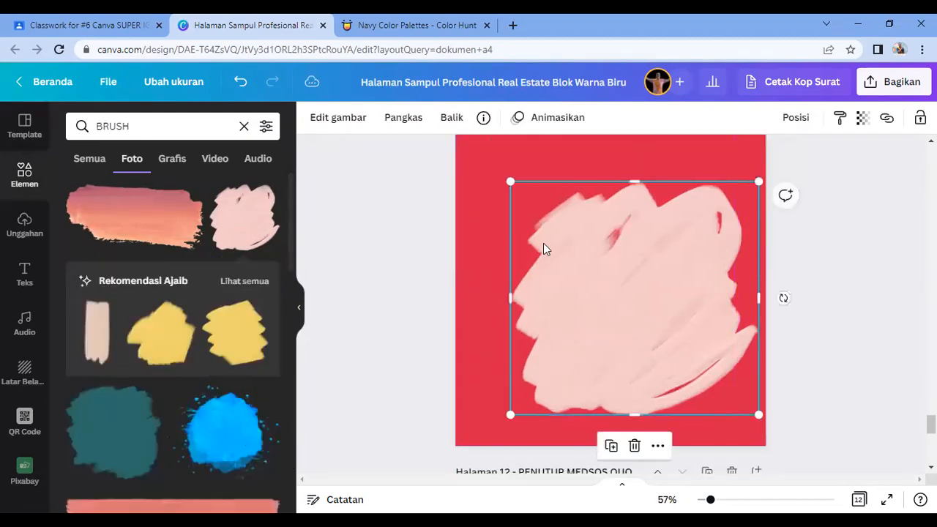
pyautogui.moveTo(510, 181); pyautogui.dragTo(448, 165)
pyautogui.moveTo(633, 264)
pyautogui.mouseDown()
pyautogui.moveTo(705, 301)
pyautogui.moveTo(697, 288)
pyautogui.mouseUp()
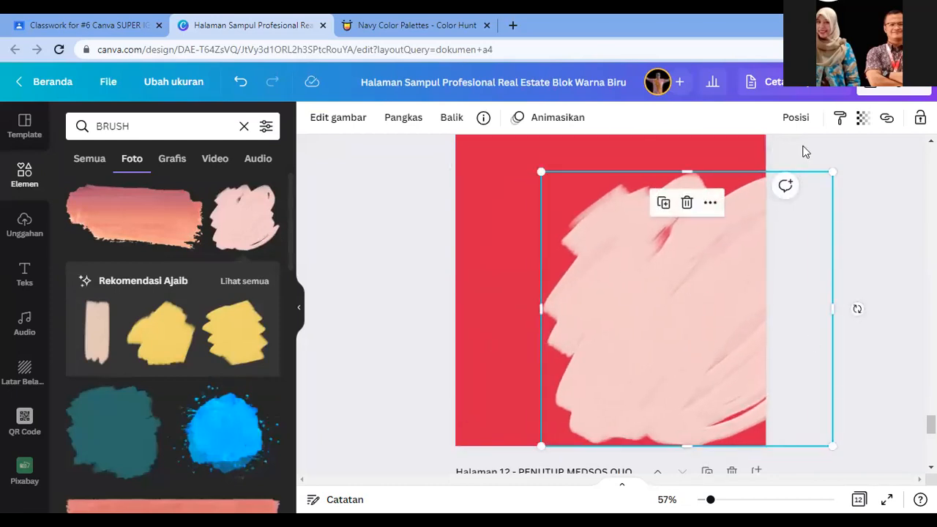
# Step: Set the brush stroke's transparency to 32
pyautogui.click(861, 126)
pyautogui.moveTo(847, 178); pyautogui.dragTo(765, 181)
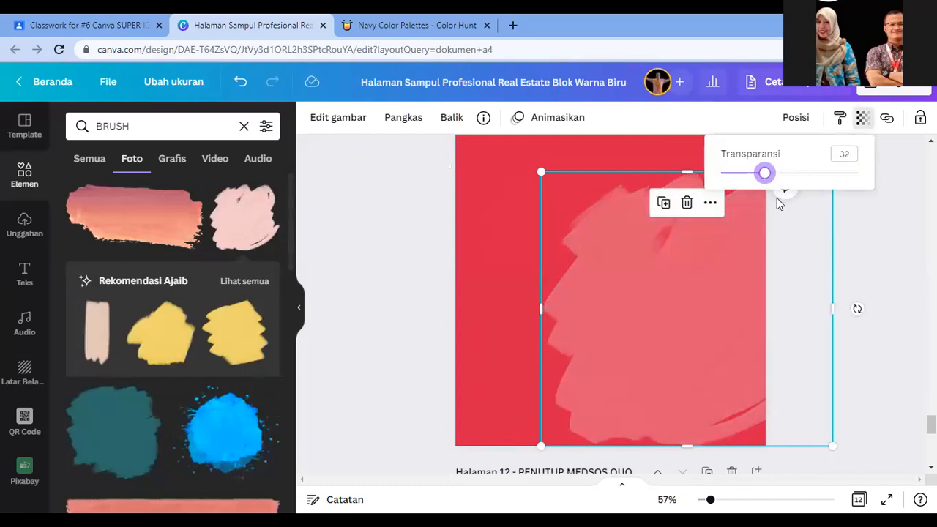
pyautogui.scroll(-3, 705, 316)
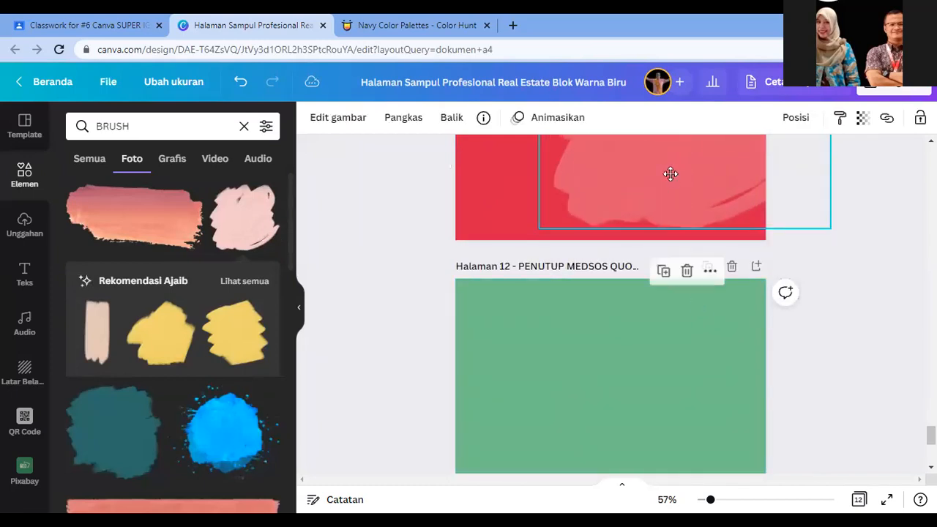
pyautogui.scroll(5, 696, 310)
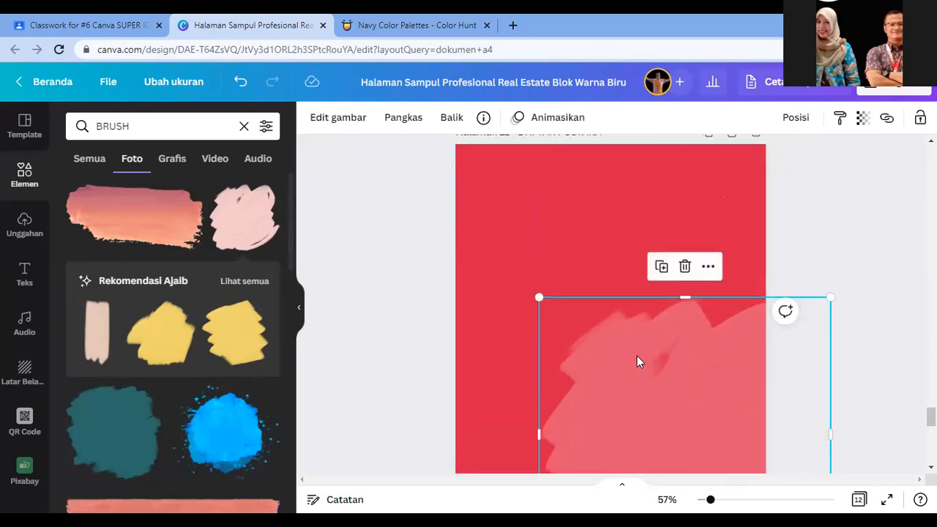
pyautogui.scroll(6, 637, 361)
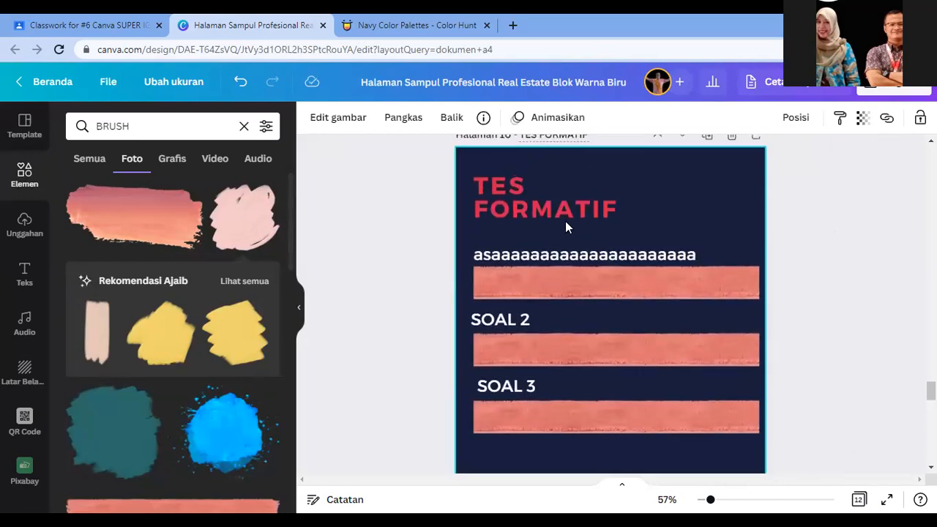
pyautogui.click(561, 218)
# Step: Paste the TES FORMATIF heading onto page 11 and colour it navy
pyautogui.scroll(-4, 600, 290)
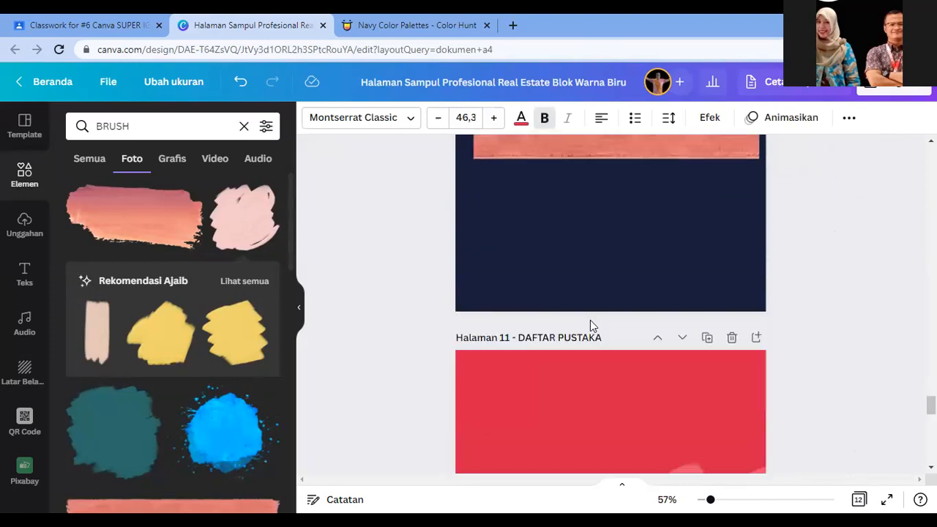
pyautogui.click(571, 399)
pyautogui.click(571, 400)
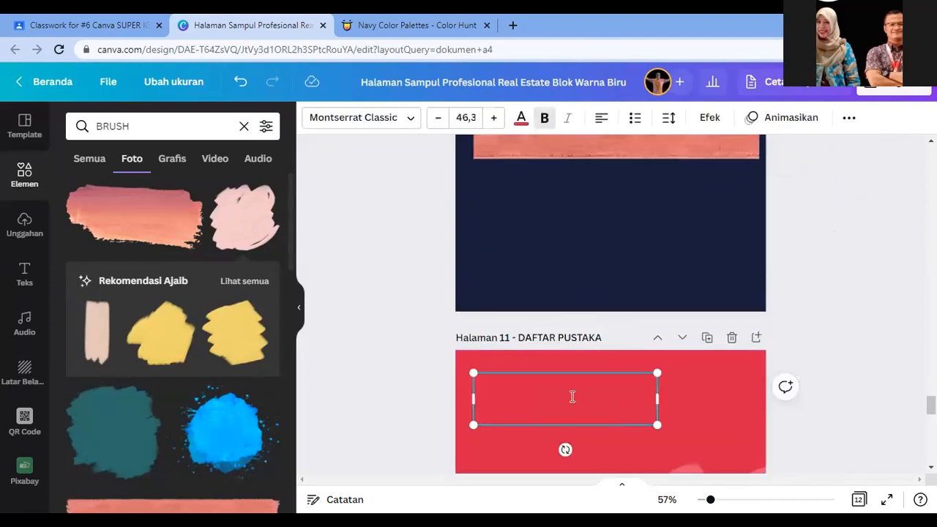
pyautogui.write('TES FORMATIF')
pyautogui.hotkey('ctrl', 'a')
pyautogui.click(521, 120)
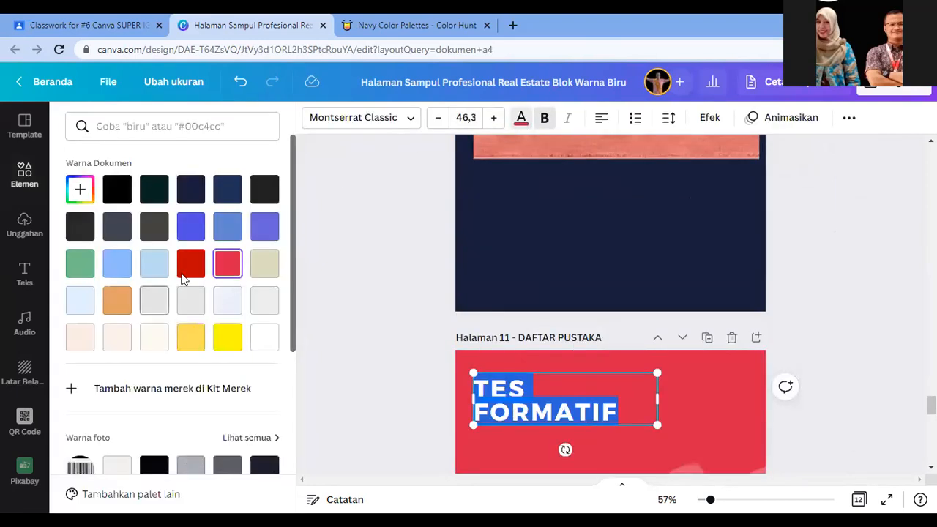
pyautogui.scroll(-2, 147, 421)
pyautogui.click(128, 414)
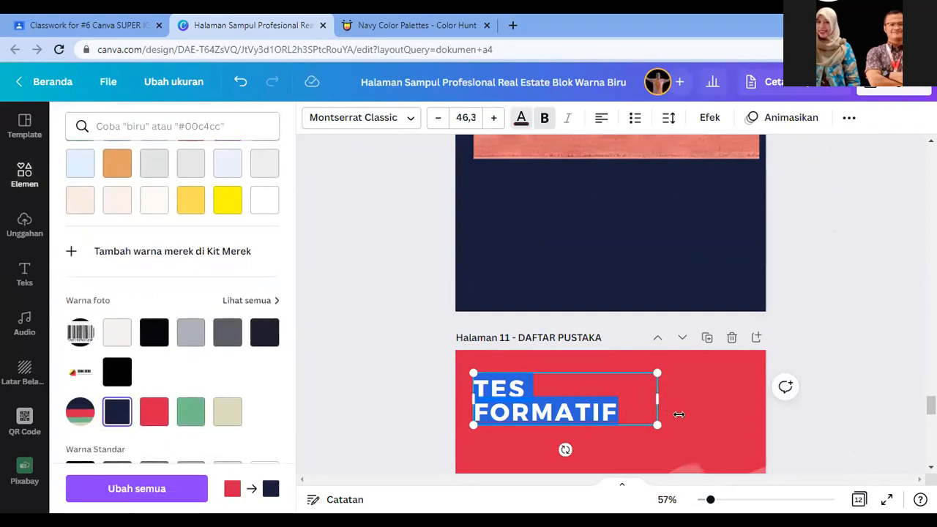
# Step: Retype the navy heading as 'DAFTAR PUSTAKA'
pyautogui.click(536, 394)
pyautogui.tripleClick(535, 402)
pyautogui.write('DAFTA')
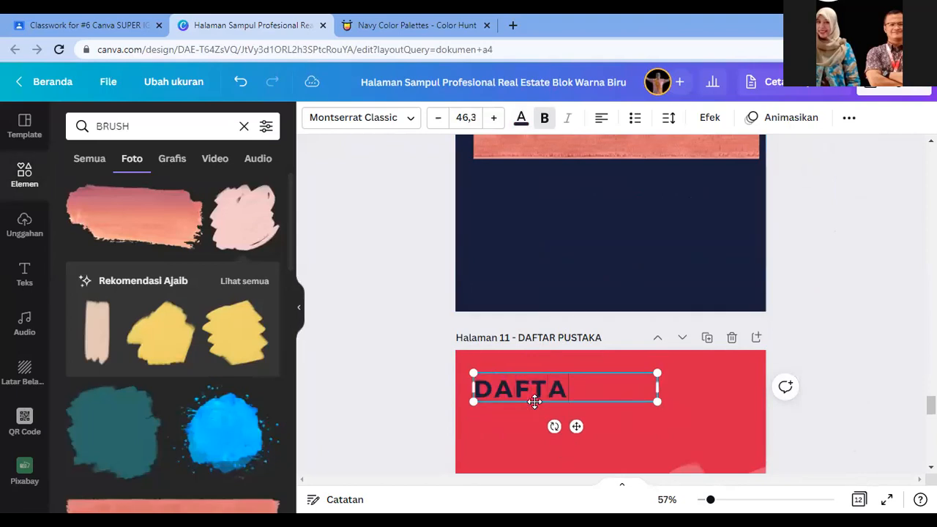
pyautogui.write('R PUSTAKA')
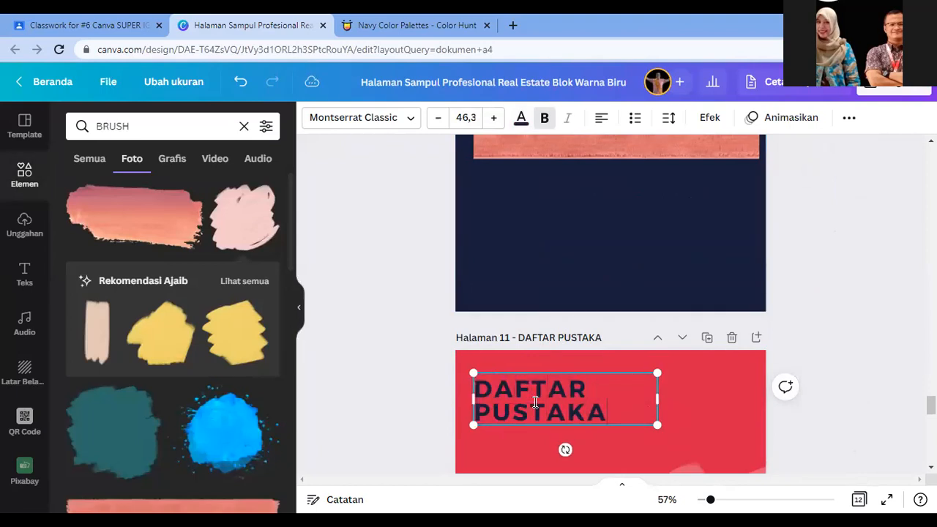
pyautogui.click(721, 416)
pyautogui.scroll(-8, 714, 413)
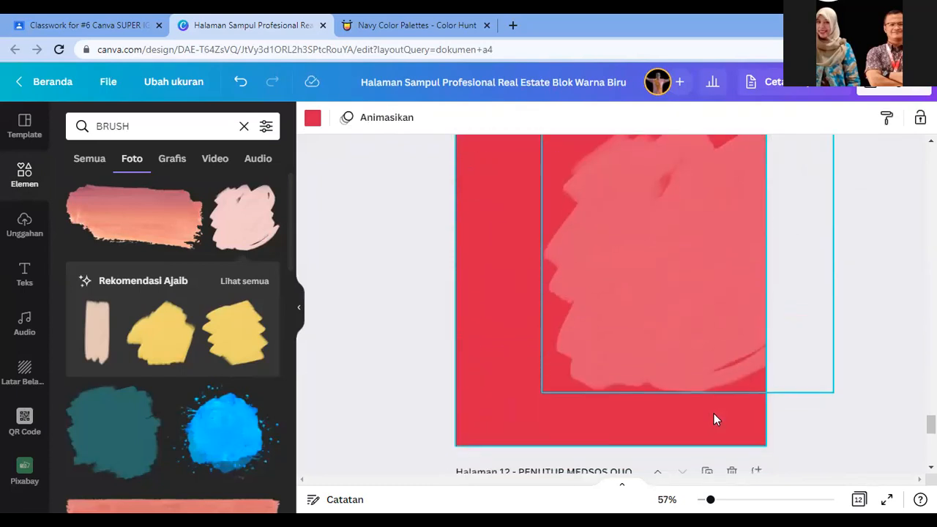
pyautogui.scroll(-3, 636, 376)
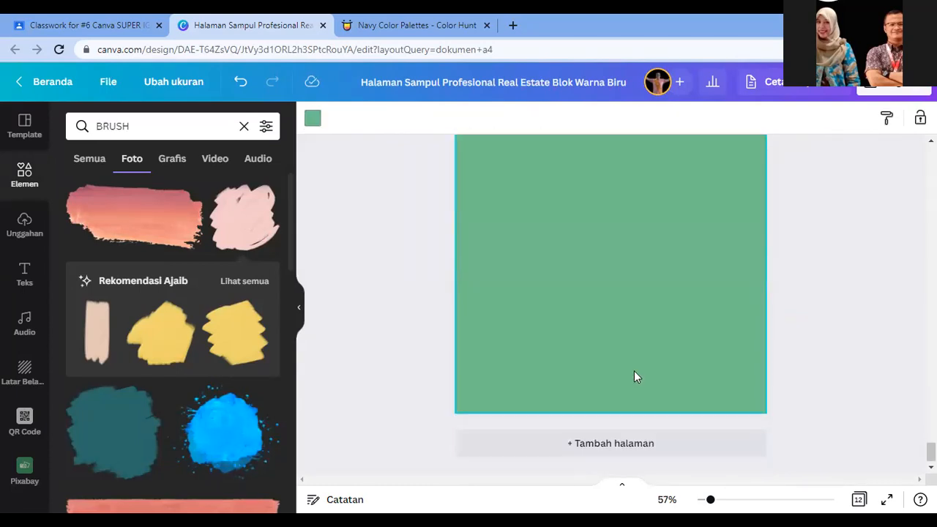
pyautogui.scroll(5, 634, 373)
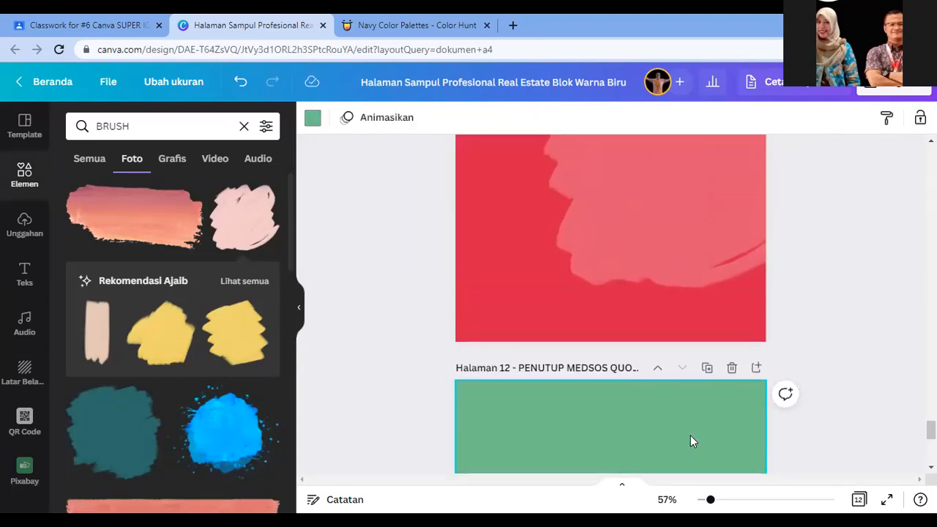
pyautogui.scroll(-5, 691, 437)
pyautogui.scroll(2, 604, 420)
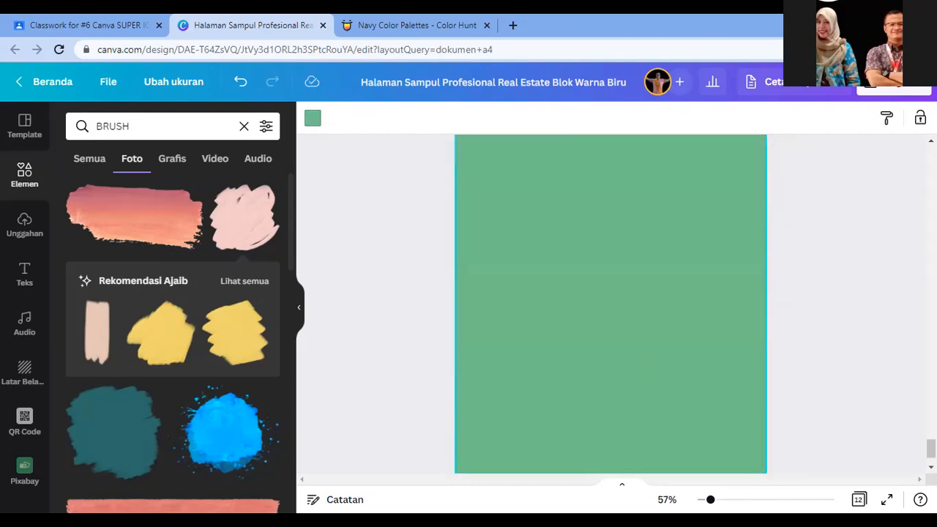
pyautogui.scroll(-2, 574, 425)
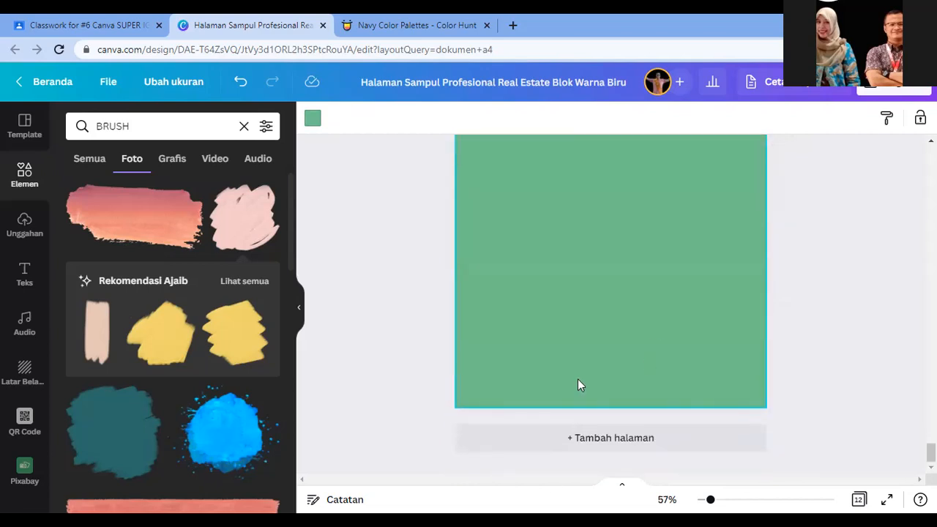
pyautogui.scroll(4, 578, 366)
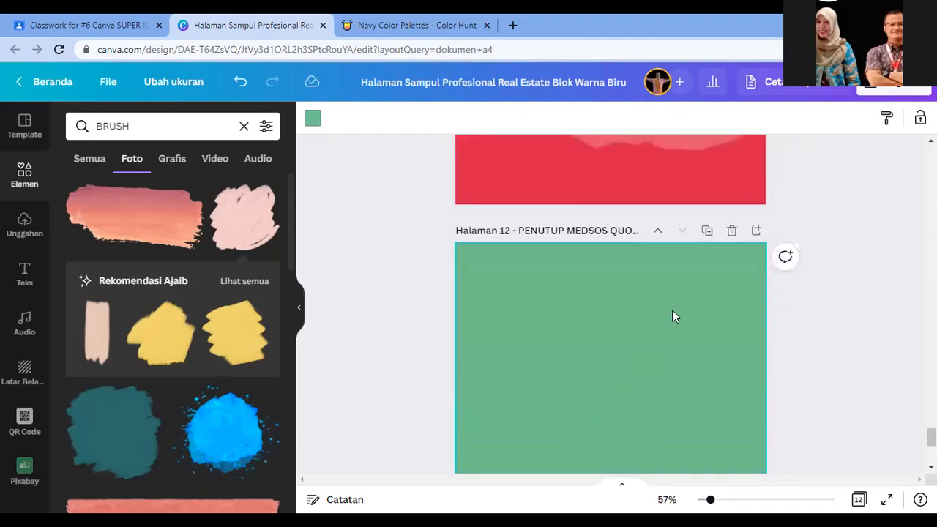
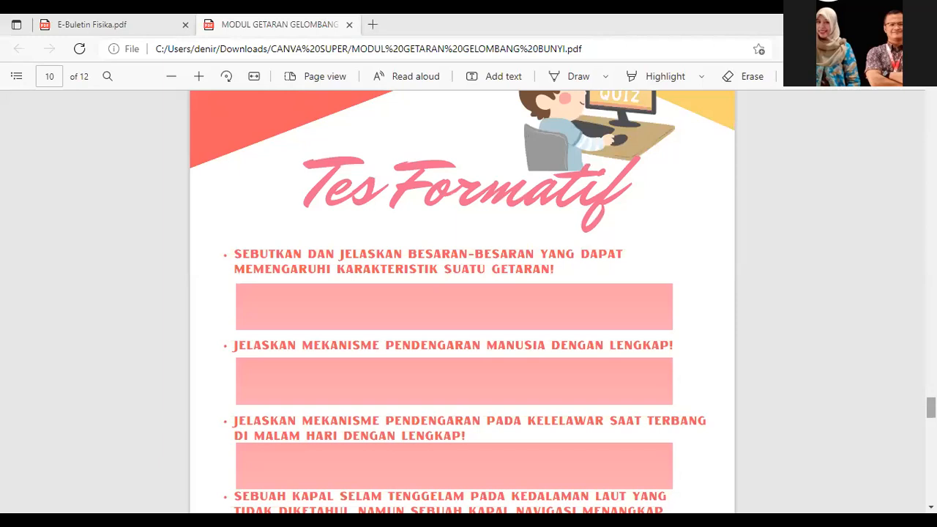
# Step: Jump back to the top of the module PDF and read through its opening pages
pyautogui.moveTo(931, 408); pyautogui.dragTo(931, 91)
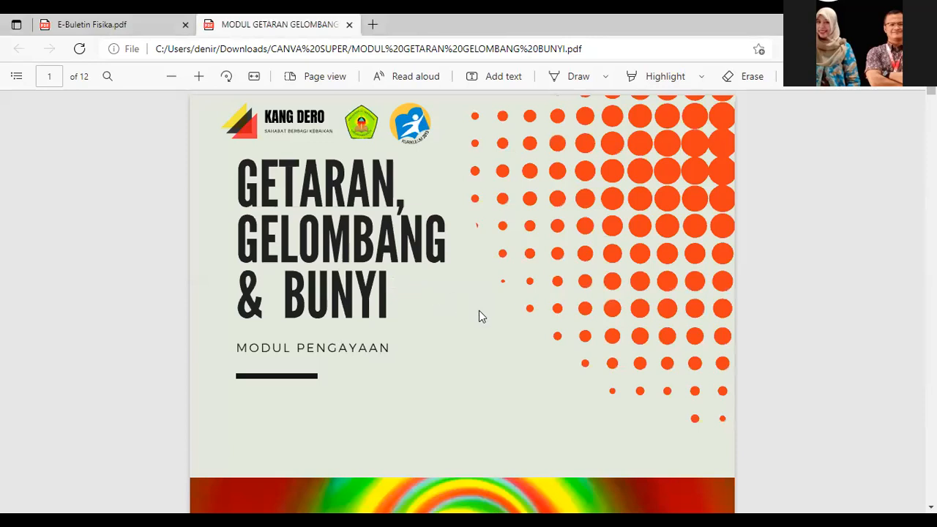
pyautogui.scroll(-5, 480, 314)
pyautogui.scroll(-5, 483, 320)
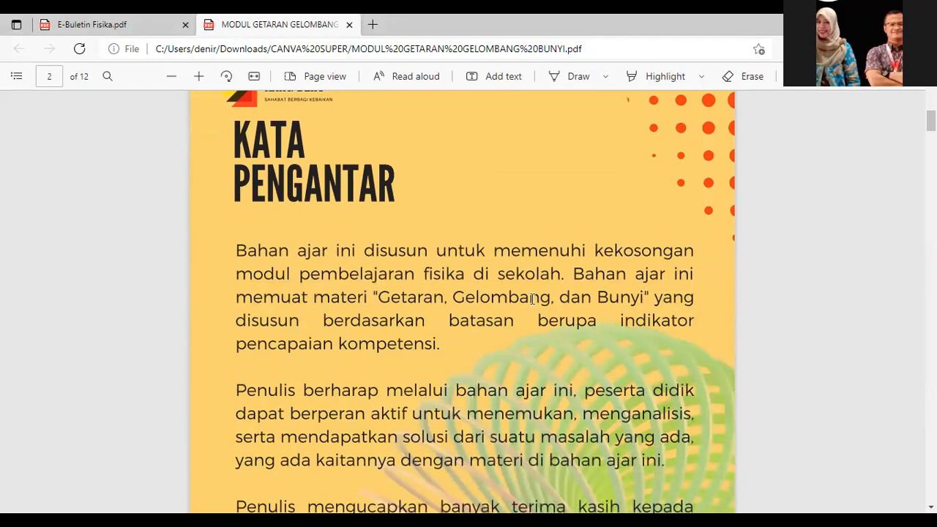
pyautogui.scroll(-5, 533, 299)
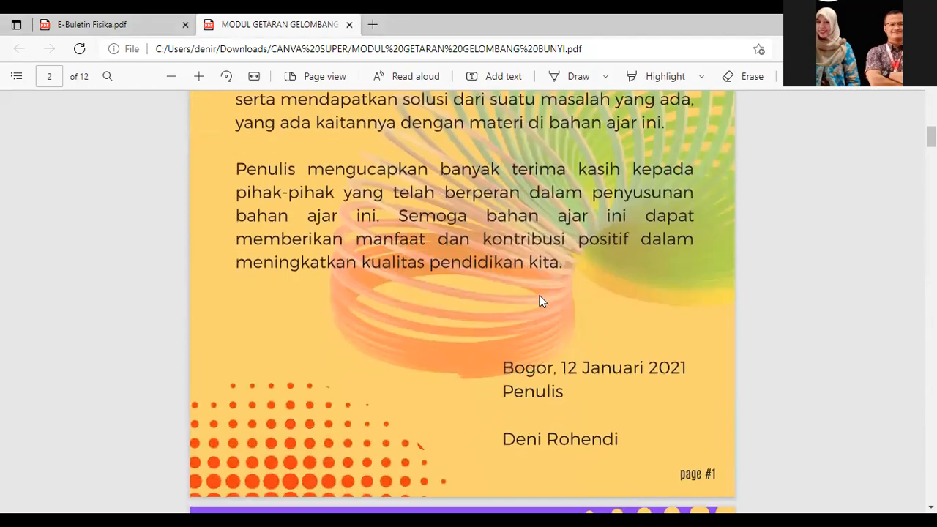
pyautogui.scroll(-3, 542, 301)
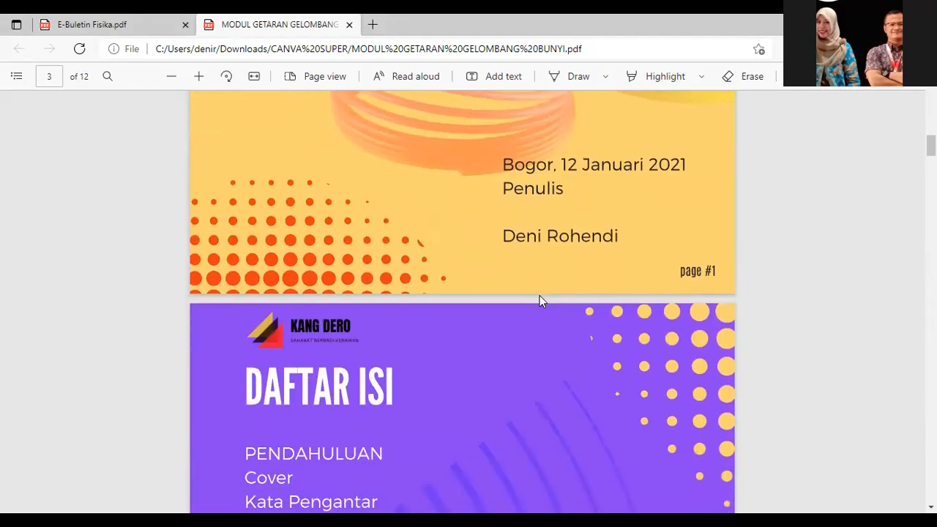
pyautogui.scroll(-5, 659, 322)
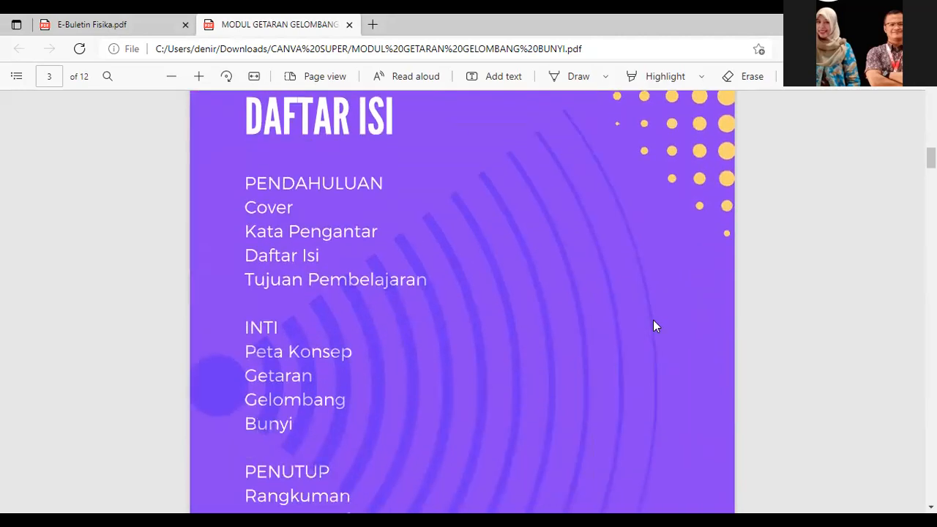
pyautogui.scroll(-6, 655, 326)
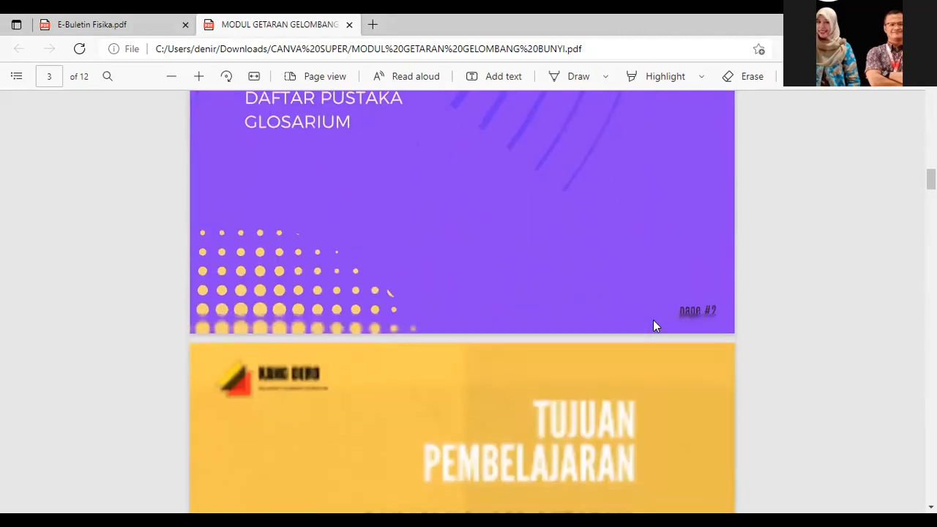
pyautogui.scroll(-7, 655, 328)
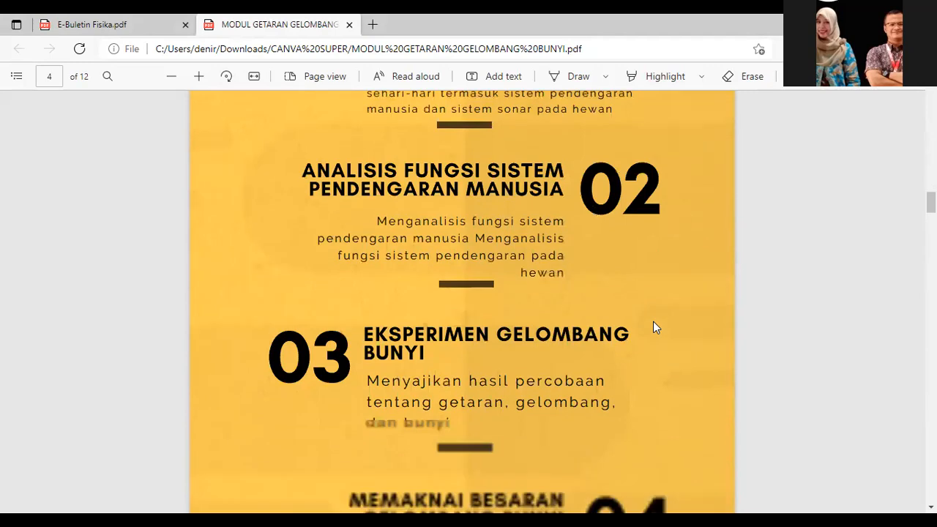
pyautogui.scroll(5, 653, 322)
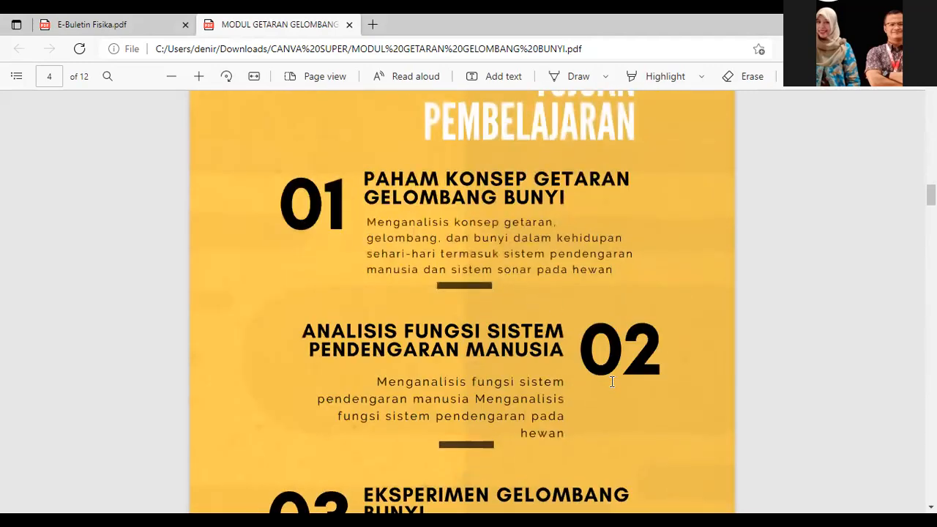
pyautogui.scroll(-2, 607, 379)
pyautogui.scroll(-5, 608, 373)
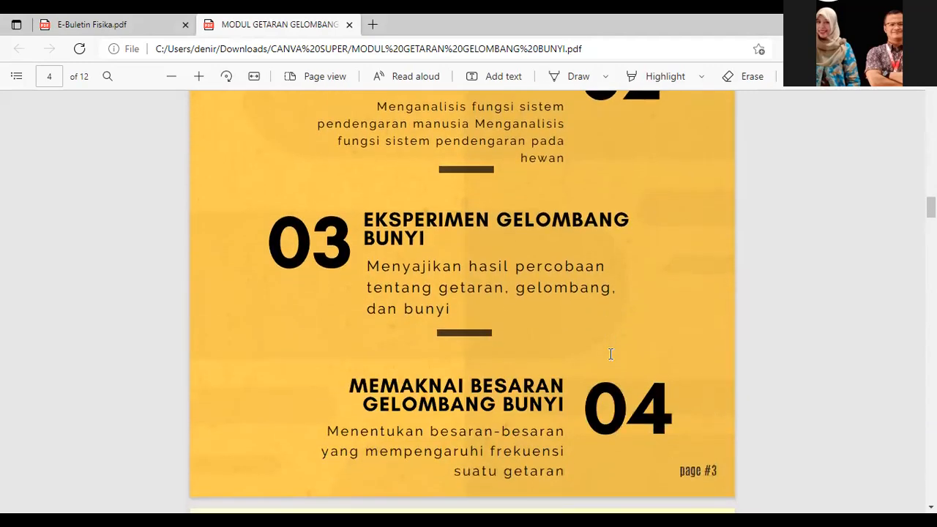
pyautogui.scroll(-5, 611, 359)
# Step: Continue down to page 6's 'Aktivitas Kamu!' QR activity and 'Frekuensi Bunyi' section
pyautogui.scroll(3, 610, 361)
pyautogui.scroll(-5, 611, 363)
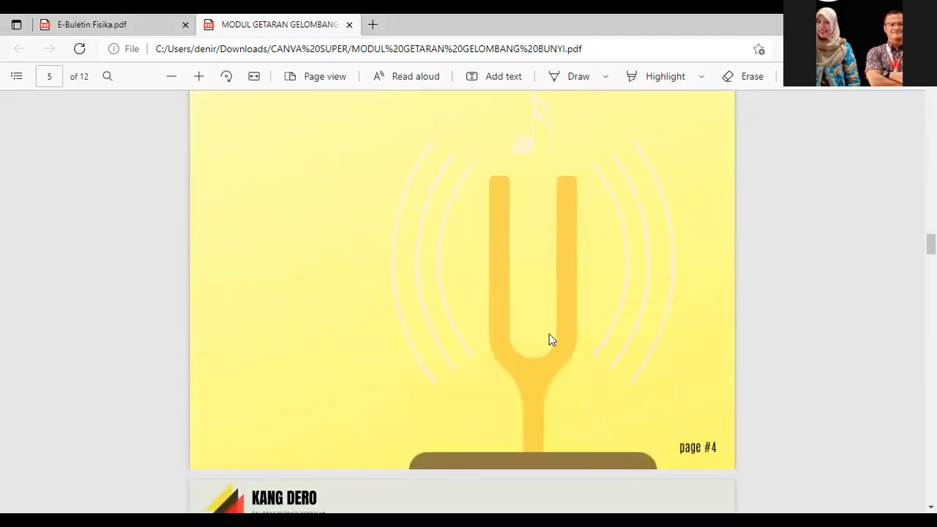
pyautogui.scroll(-5, 554, 283)
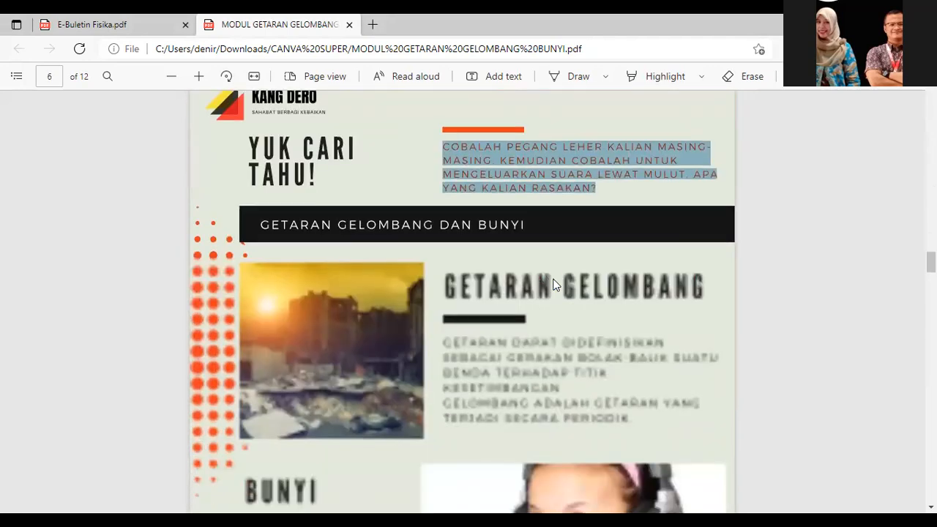
pyautogui.scroll(-1, 548, 295)
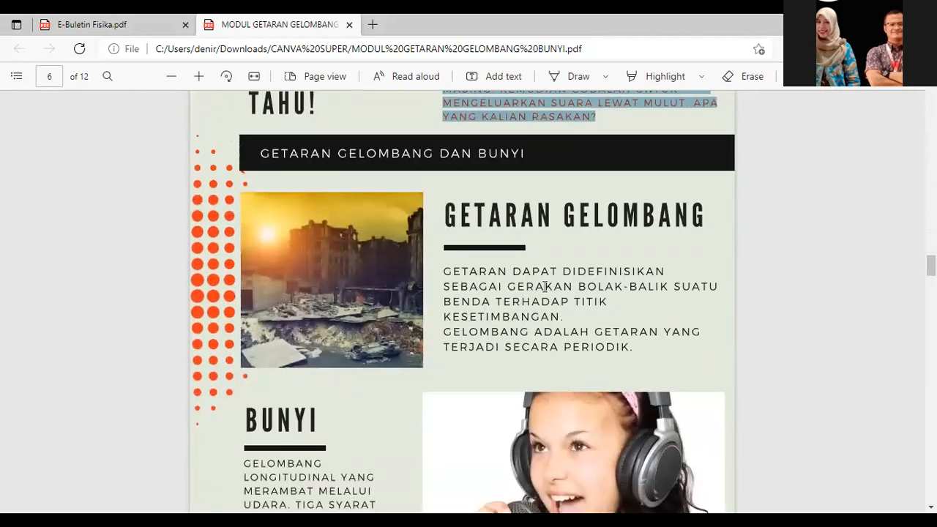
pyautogui.scroll(2, 545, 286)
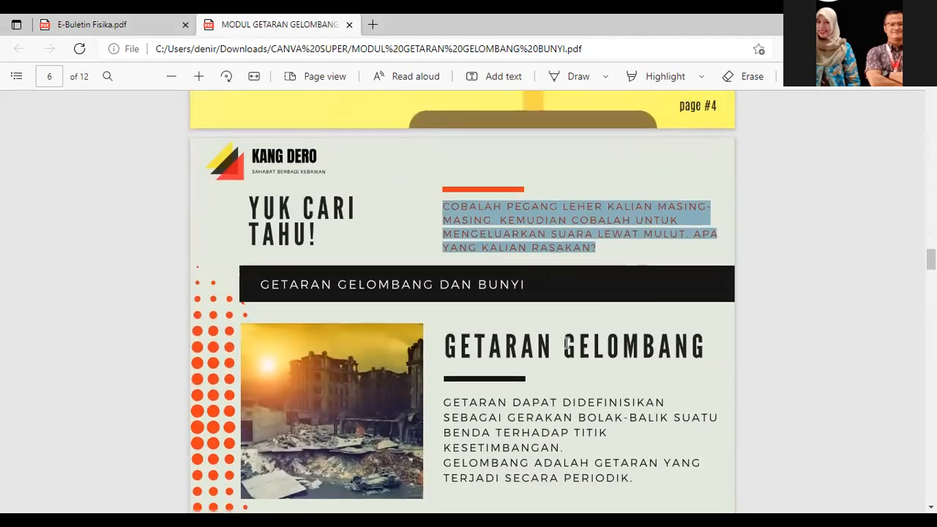
pyautogui.scroll(-2, 591, 278)
pyautogui.scroll(-1, 544, 402)
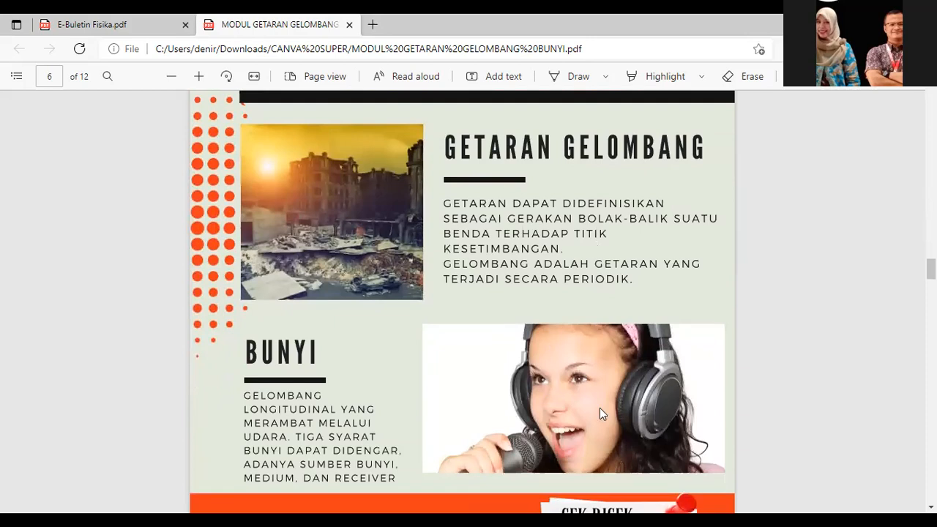
pyautogui.scroll(-2, 601, 414)
pyautogui.scroll(-2, 696, 311)
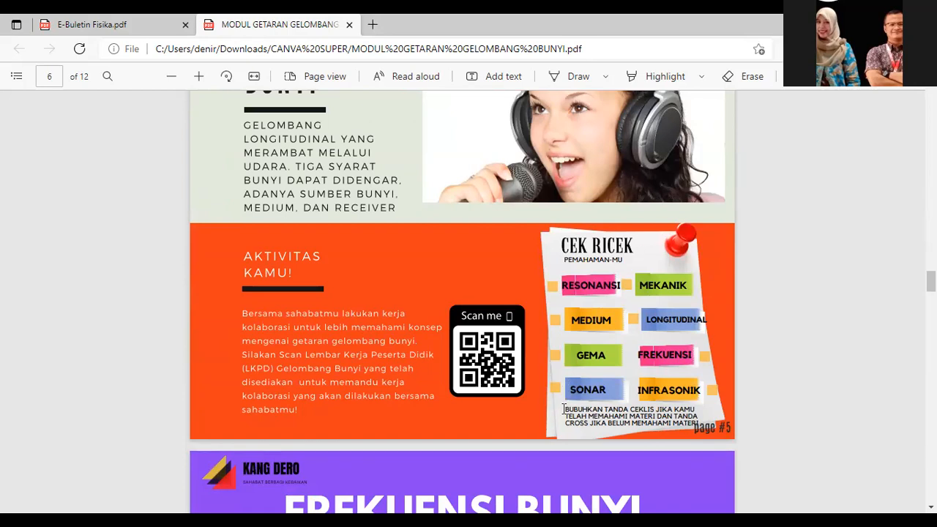
pyautogui.scroll(-1, 424, 353)
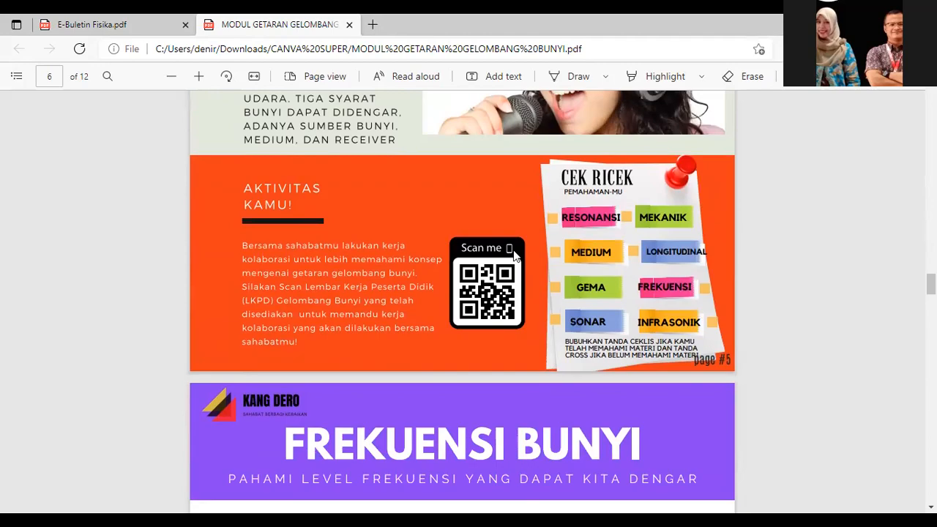
# Step: Read on from page 7 and clear the stray text selections in the hearing questions
pyautogui.scroll(-5, 515, 254)
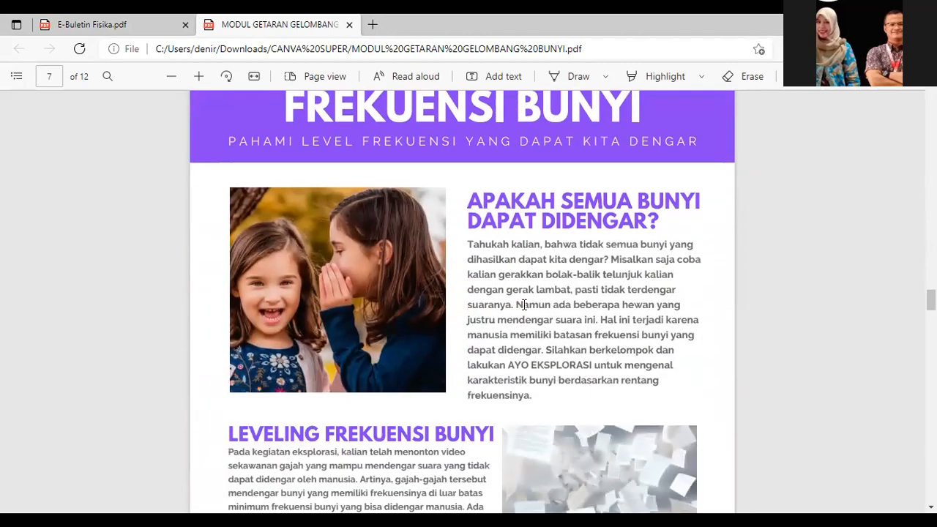
pyautogui.scroll(-12, 523, 306)
pyautogui.scroll(-12, 523, 308)
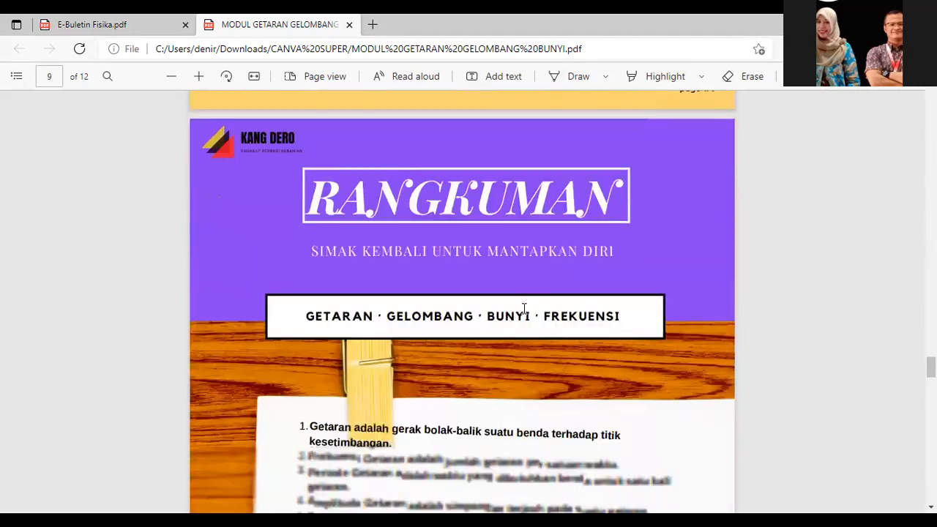
pyautogui.scroll(-3, 524, 308)
pyautogui.scroll(1, 525, 309)
pyautogui.scroll(-2, 524, 311)
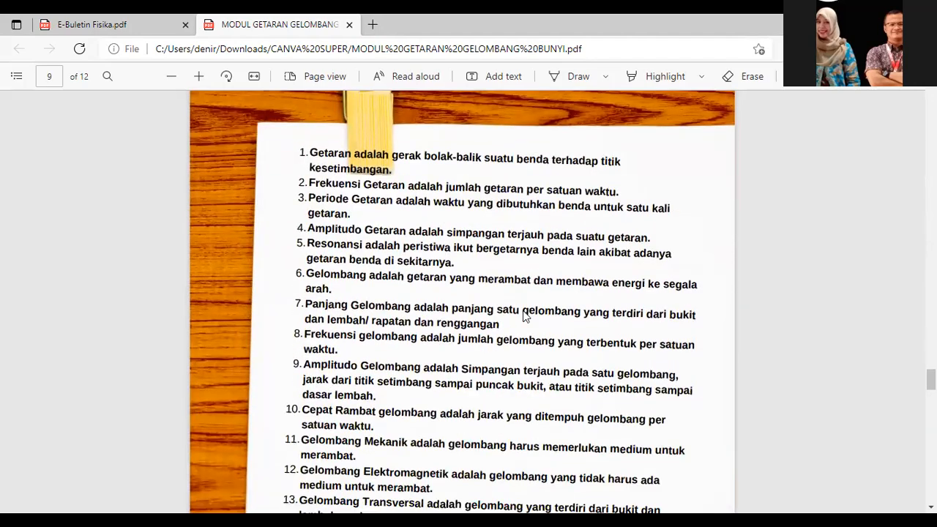
pyautogui.scroll(-10, 339, 269)
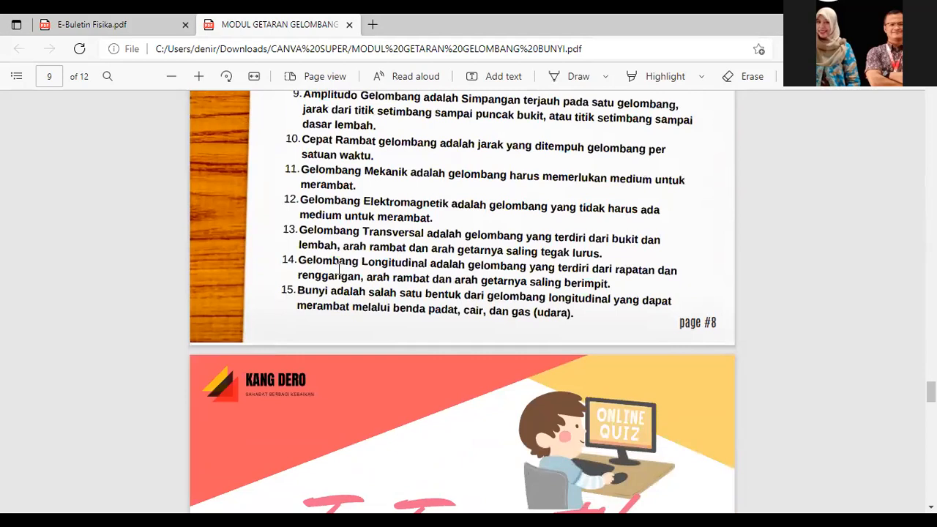
pyautogui.scroll(-2, 339, 268)
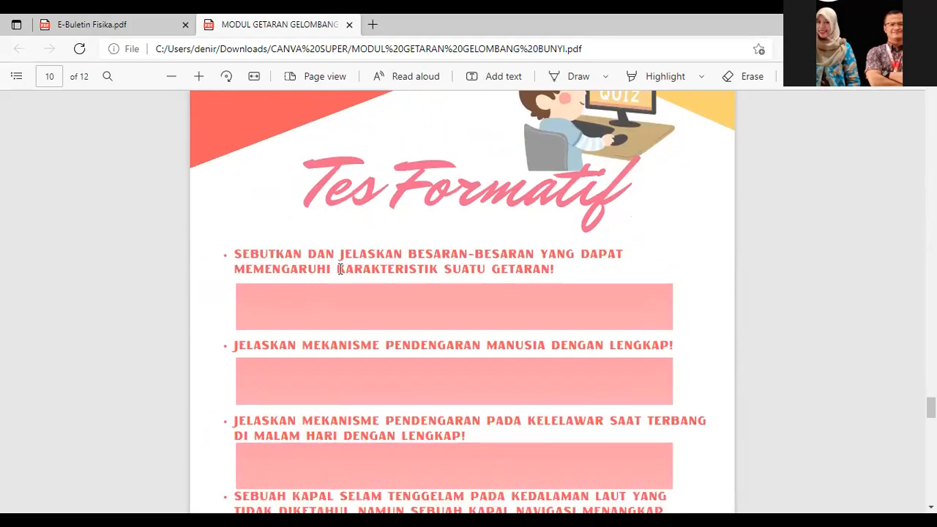
pyautogui.scroll(-2, 428, 289)
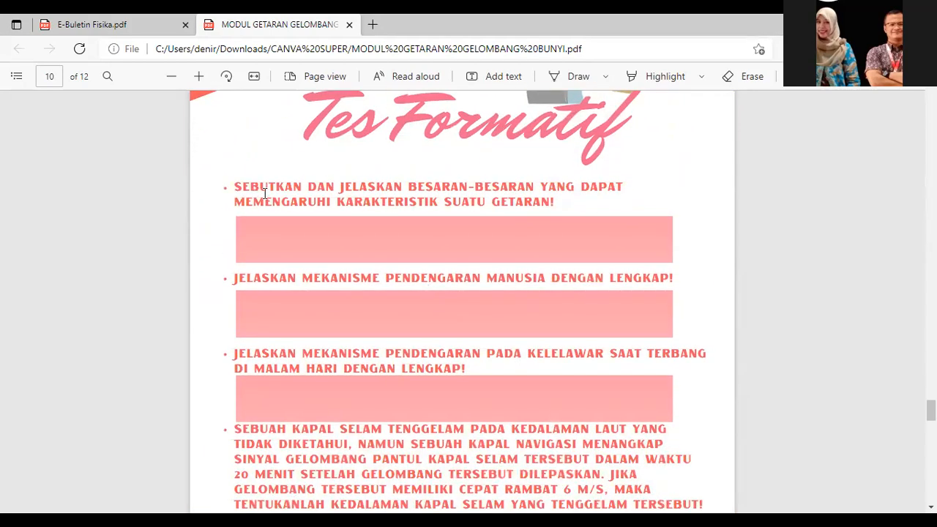
pyautogui.click(318, 308)
pyautogui.moveTo(303, 281); pyautogui.dragTo(350, 328)
pyautogui.click(349, 328)
# Step: Scroll through to the closing page 12, then return to page 1 of the PDF
pyautogui.scroll(-5, 352, 333)
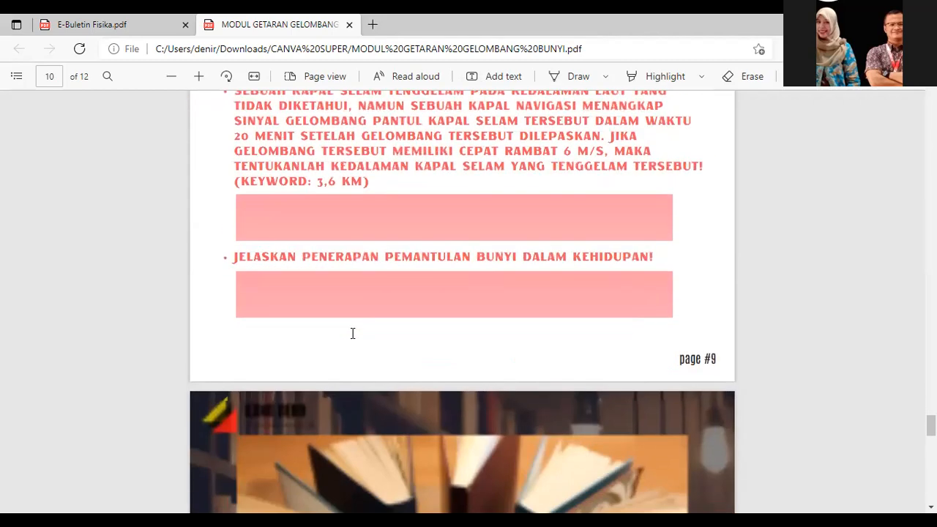
pyautogui.scroll(-10, 352, 333)
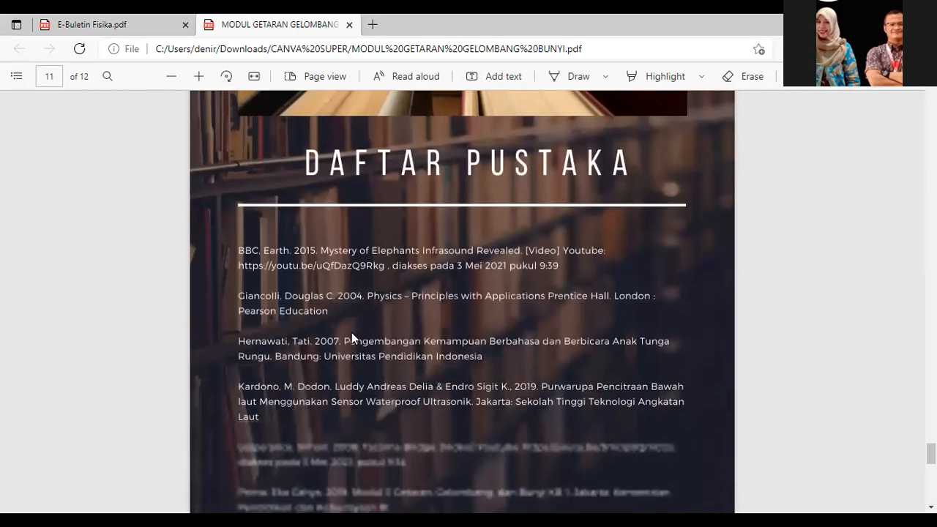
pyautogui.scroll(5, 493, 283)
pyautogui.scroll(-3, 481, 320)
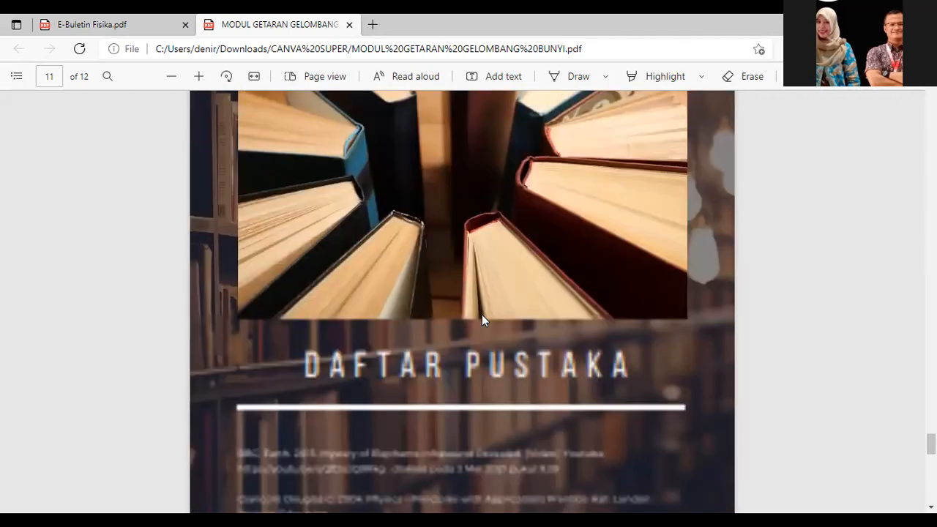
pyautogui.scroll(-10, 482, 320)
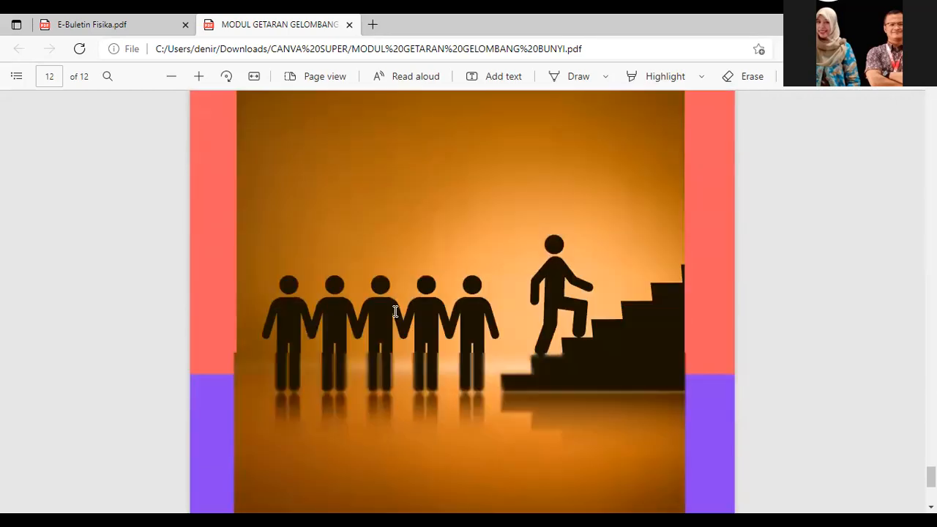
pyautogui.scroll(-2, 396, 311)
pyautogui.scroll(2, 395, 312)
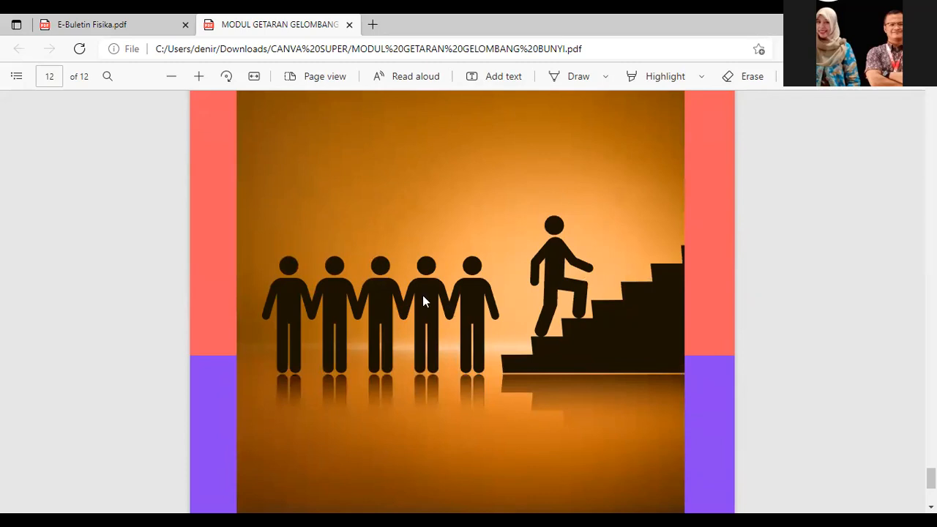
pyautogui.scroll(-5, 368, 303)
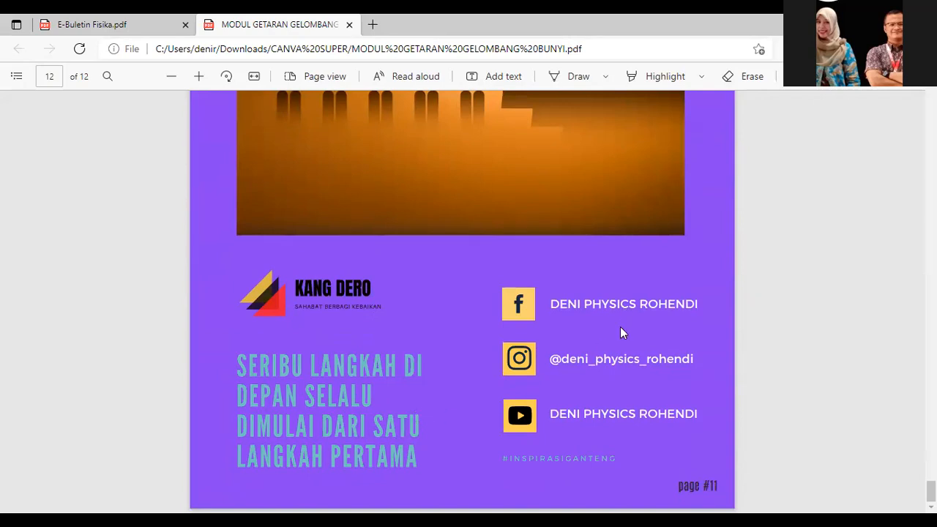
pyautogui.scroll(10, 595, 339)
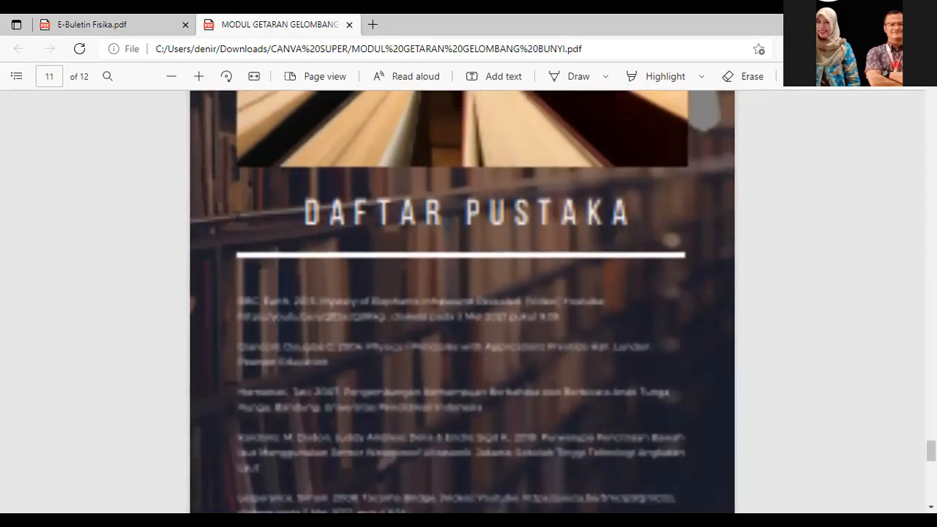
pyautogui.moveTo(932, 451); pyautogui.dragTo(931, 163)
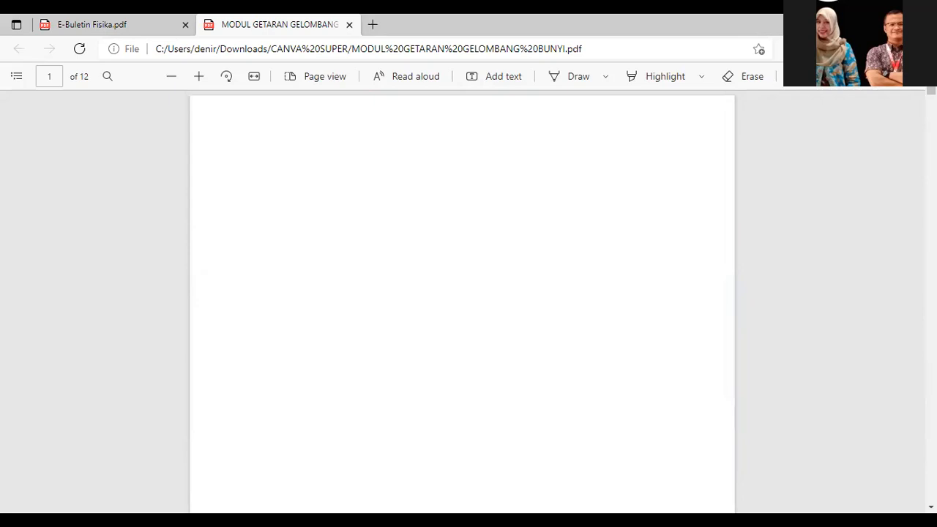